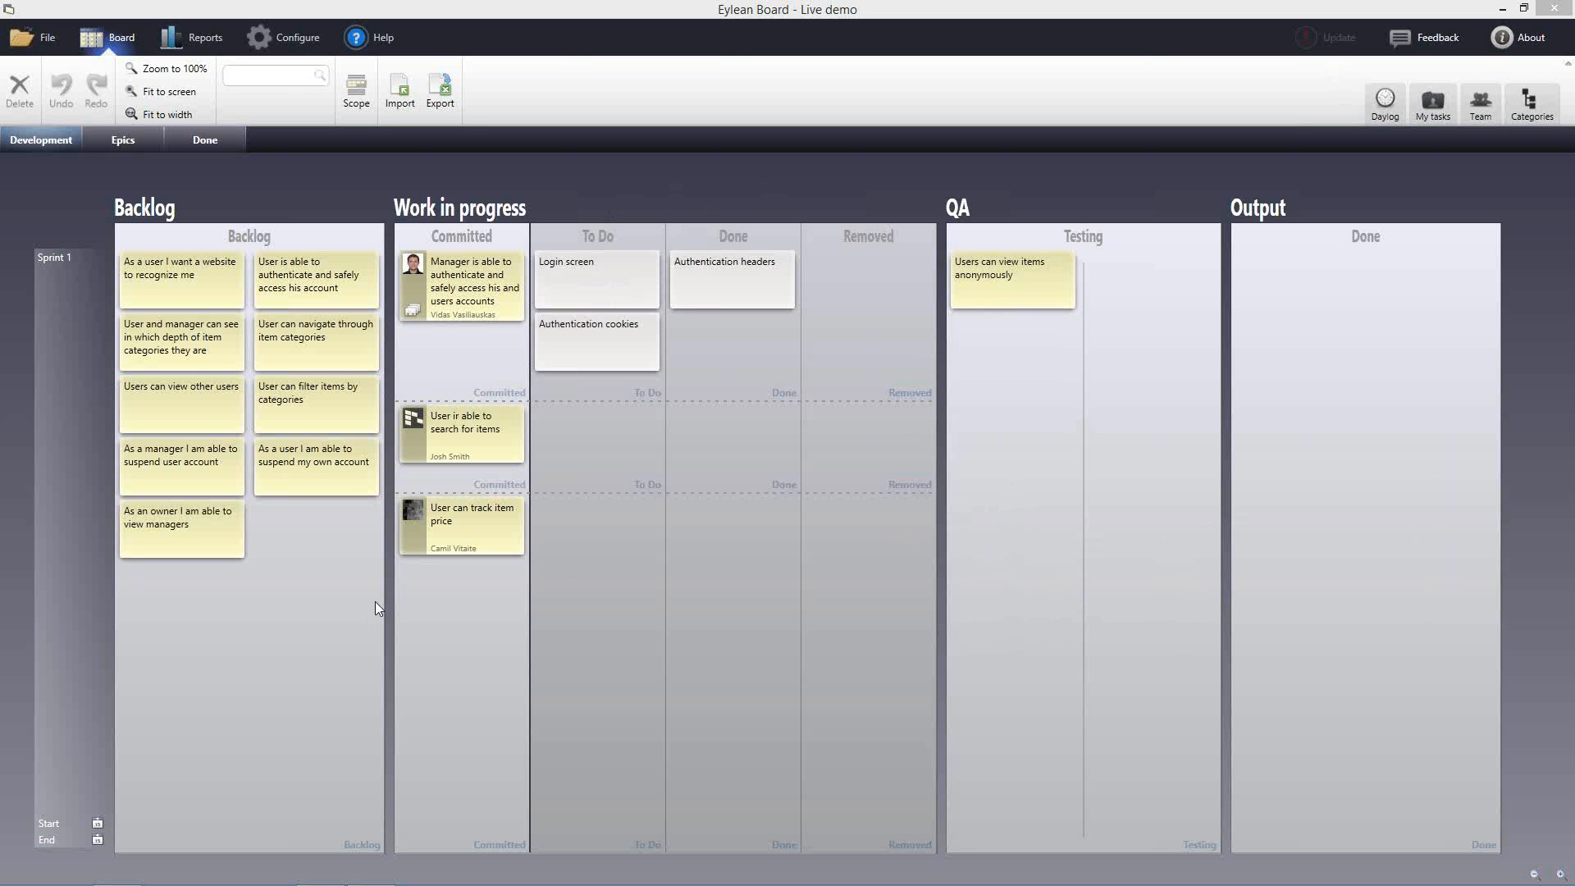
Zoom into the Sprint 1 lane and pan onto its Backlog and Committed cards
{"action": "left_click", "coordinate": [73, 348]}
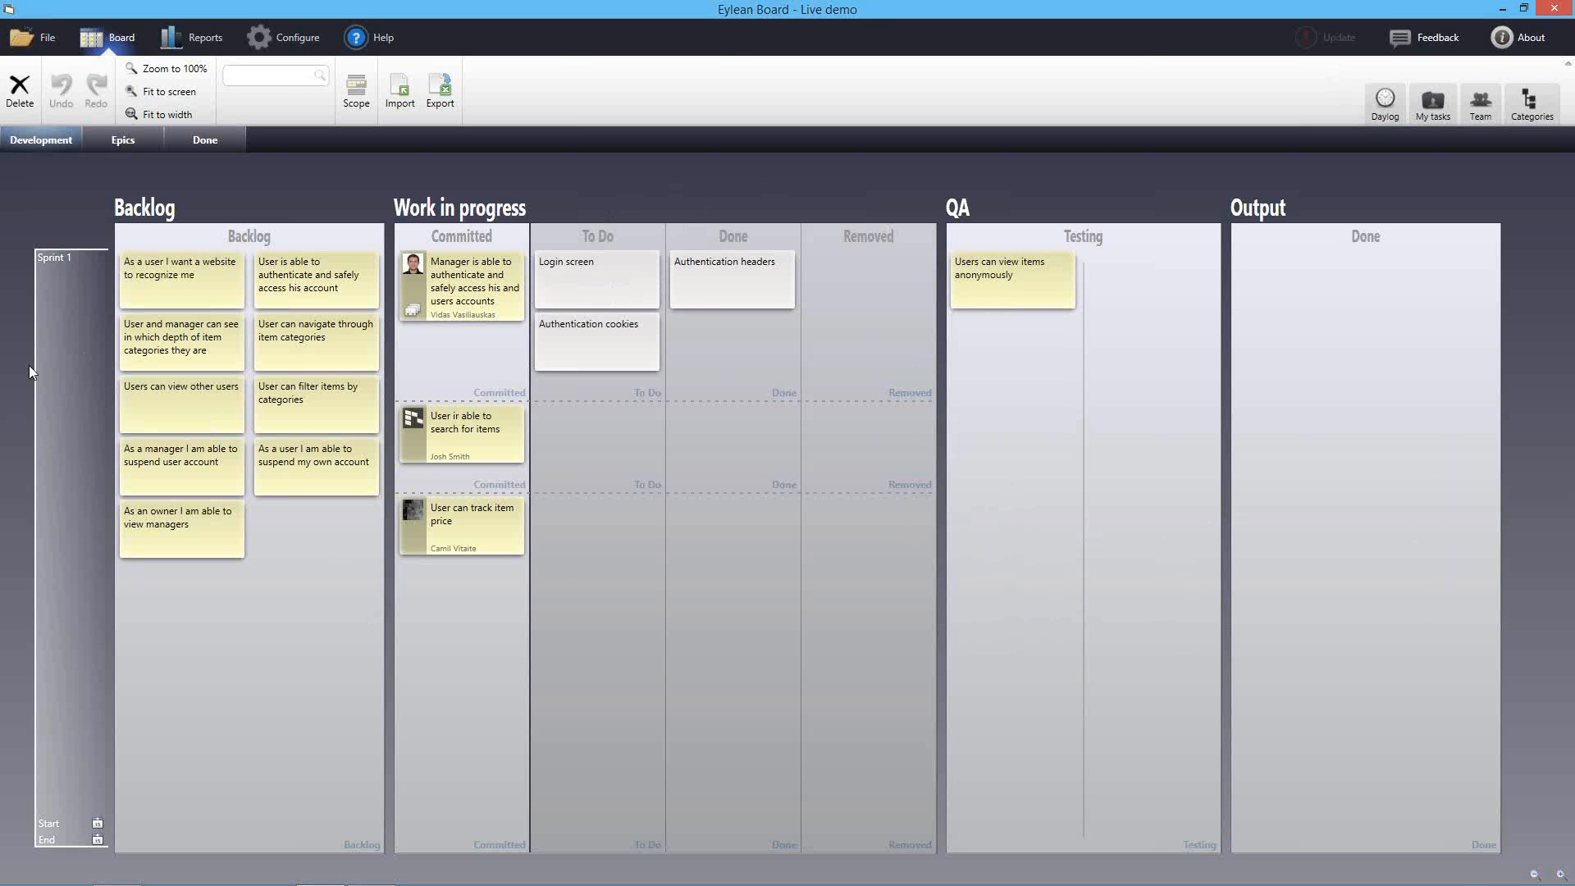
{"action": "scroll", "coordinate": [46, 283], "scroll_direction": "up", "scroll_amount": 6}
{"action": "left_click_drag", "start_coordinate": [77, 219], "coordinate": [159, 307]}
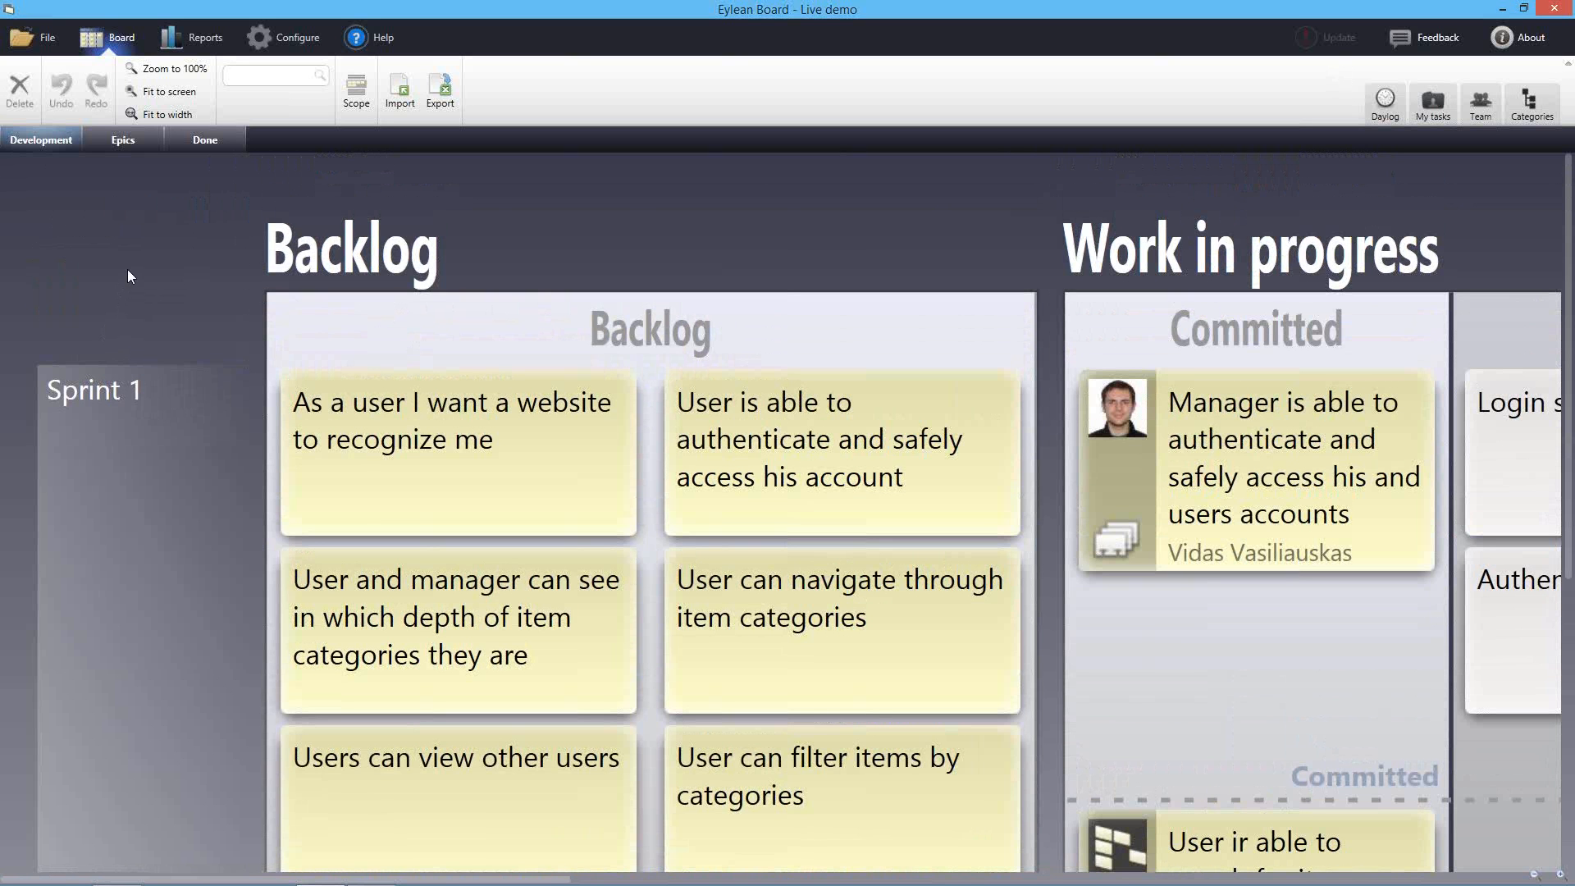
{"action": "left_click_drag", "start_coordinate": [159, 270], "coordinate": [165, 244]}
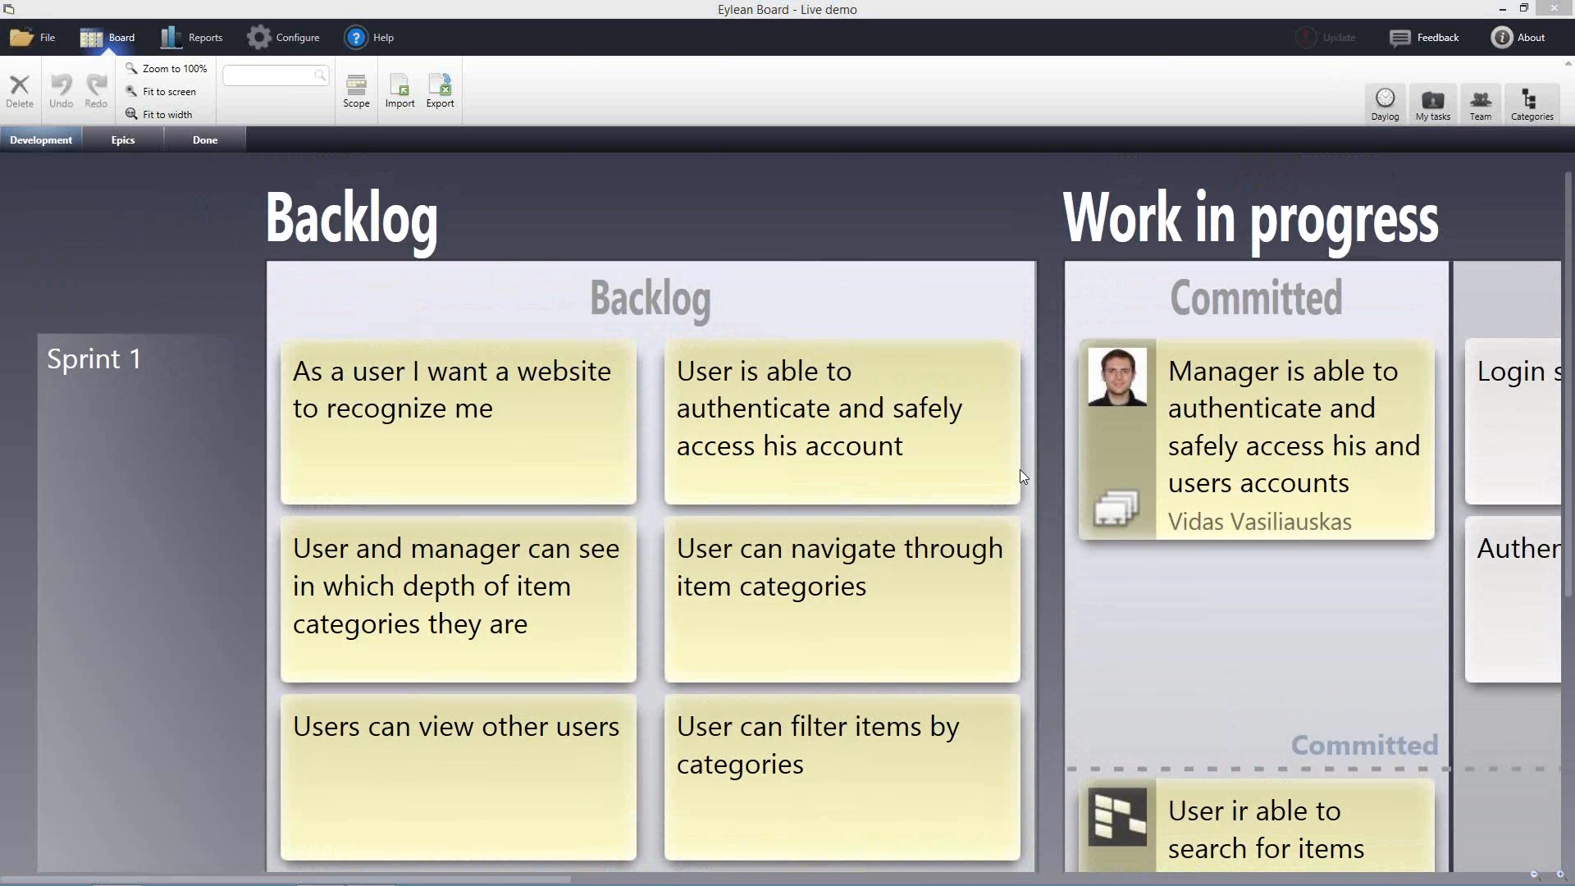
{"action": "left_click", "coordinate": [105, 238]}
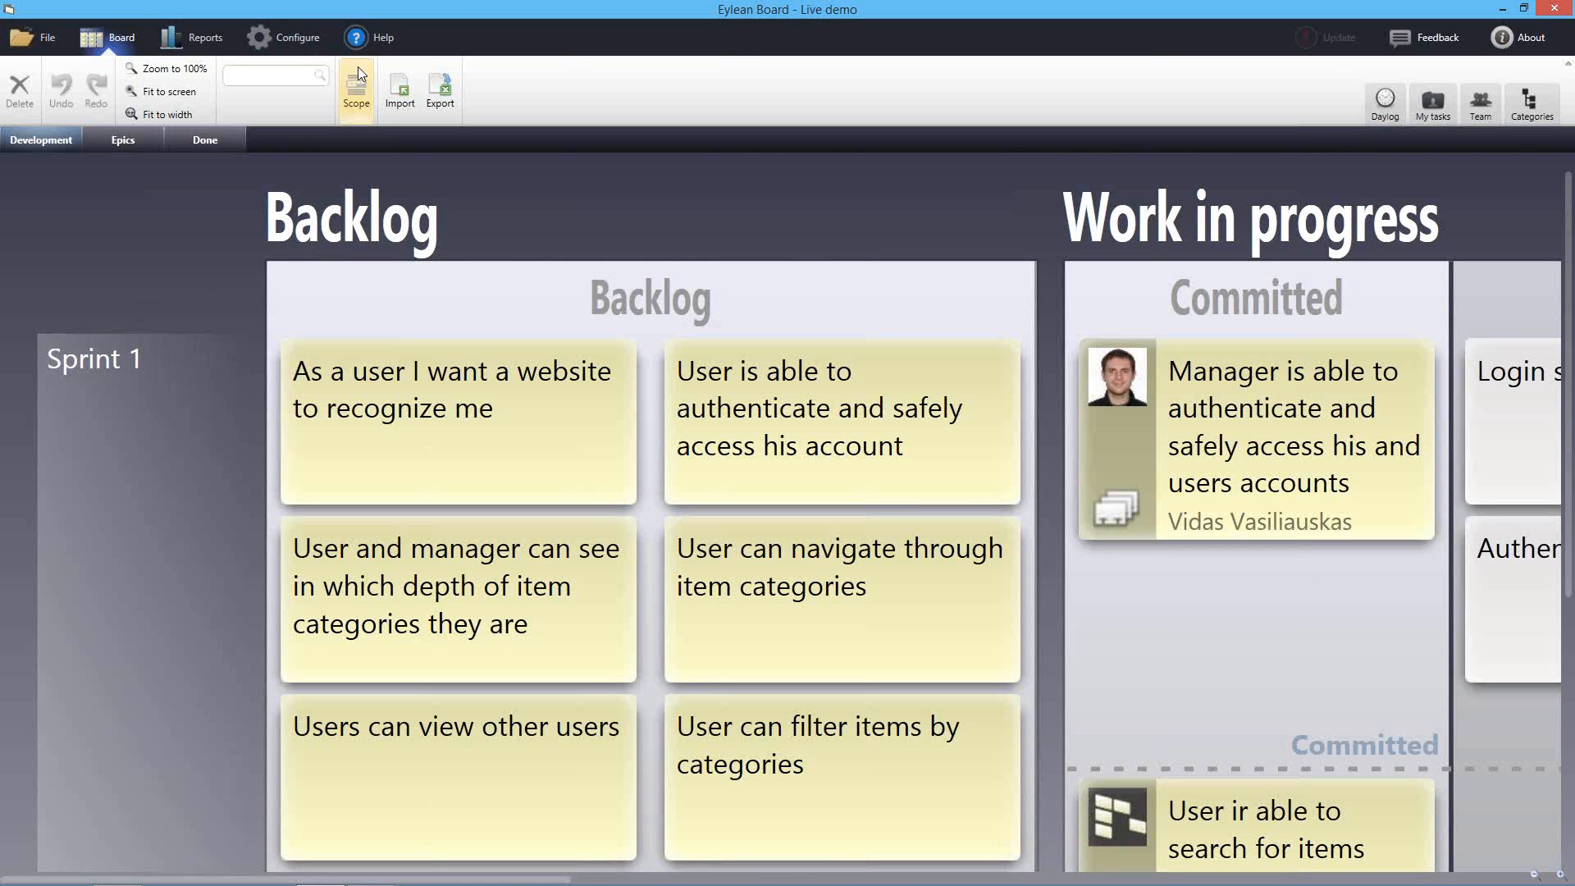
Add Sprint 2 (2014-11-04 to 2014-11-17) to the project scope so its lane shows
{"action": "left_click", "coordinate": [358, 105]}
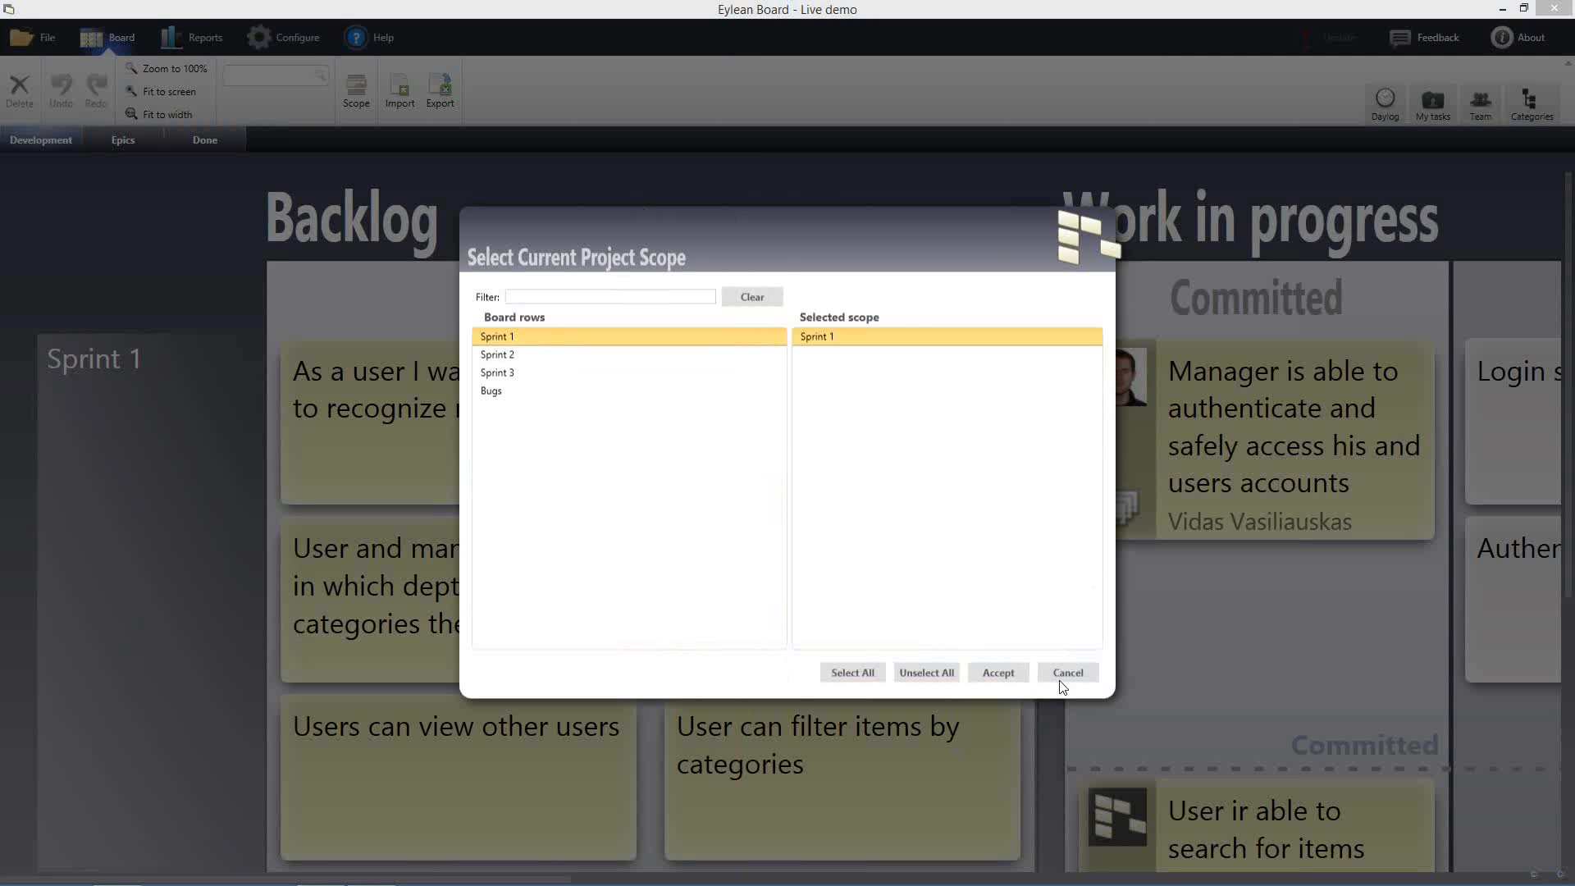
{"action": "left_click", "coordinate": [534, 362]}
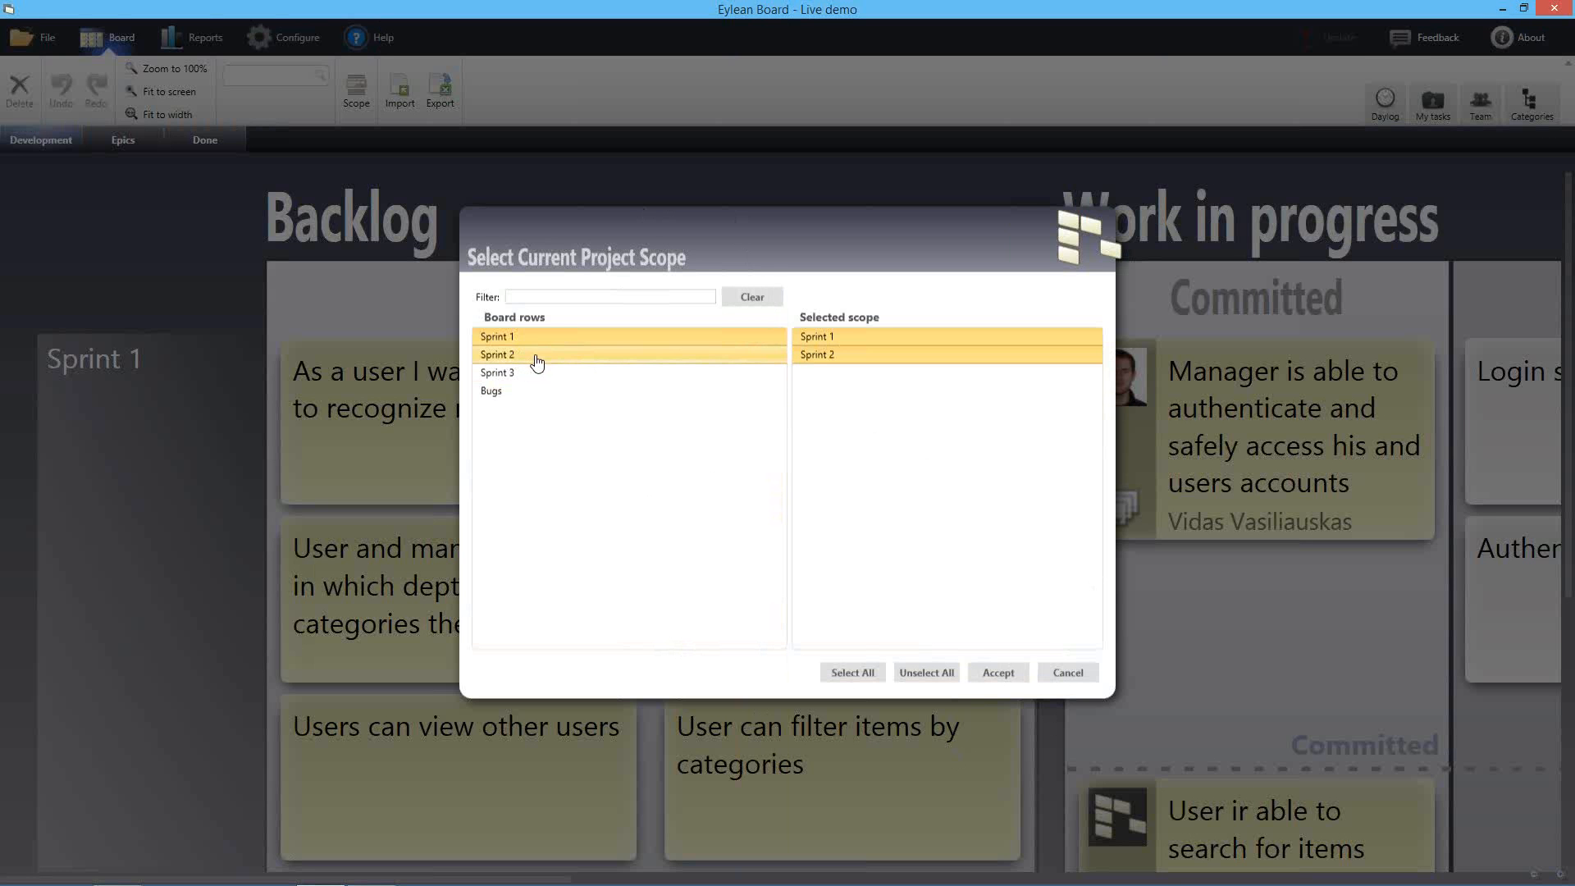
{"action": "left_click", "coordinate": [997, 674]}
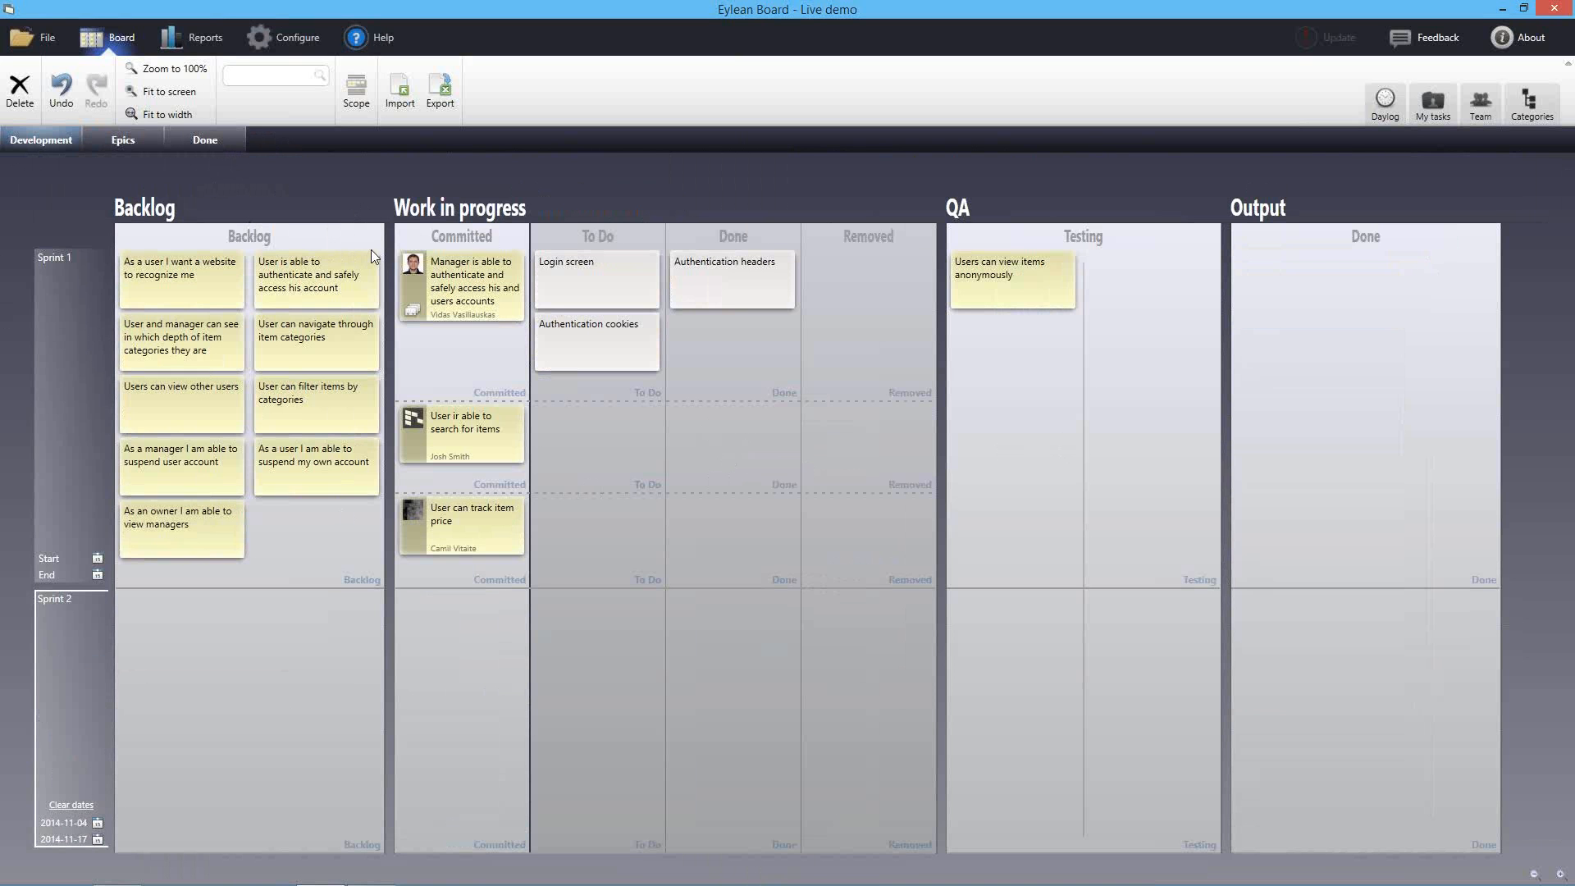
Move the view-managers and suspend-own-account cards into Sprint 2, then remove Sprint 2 from scope
{"action": "left_click_drag", "start_coordinate": [200, 538], "coordinate": [210, 666]}
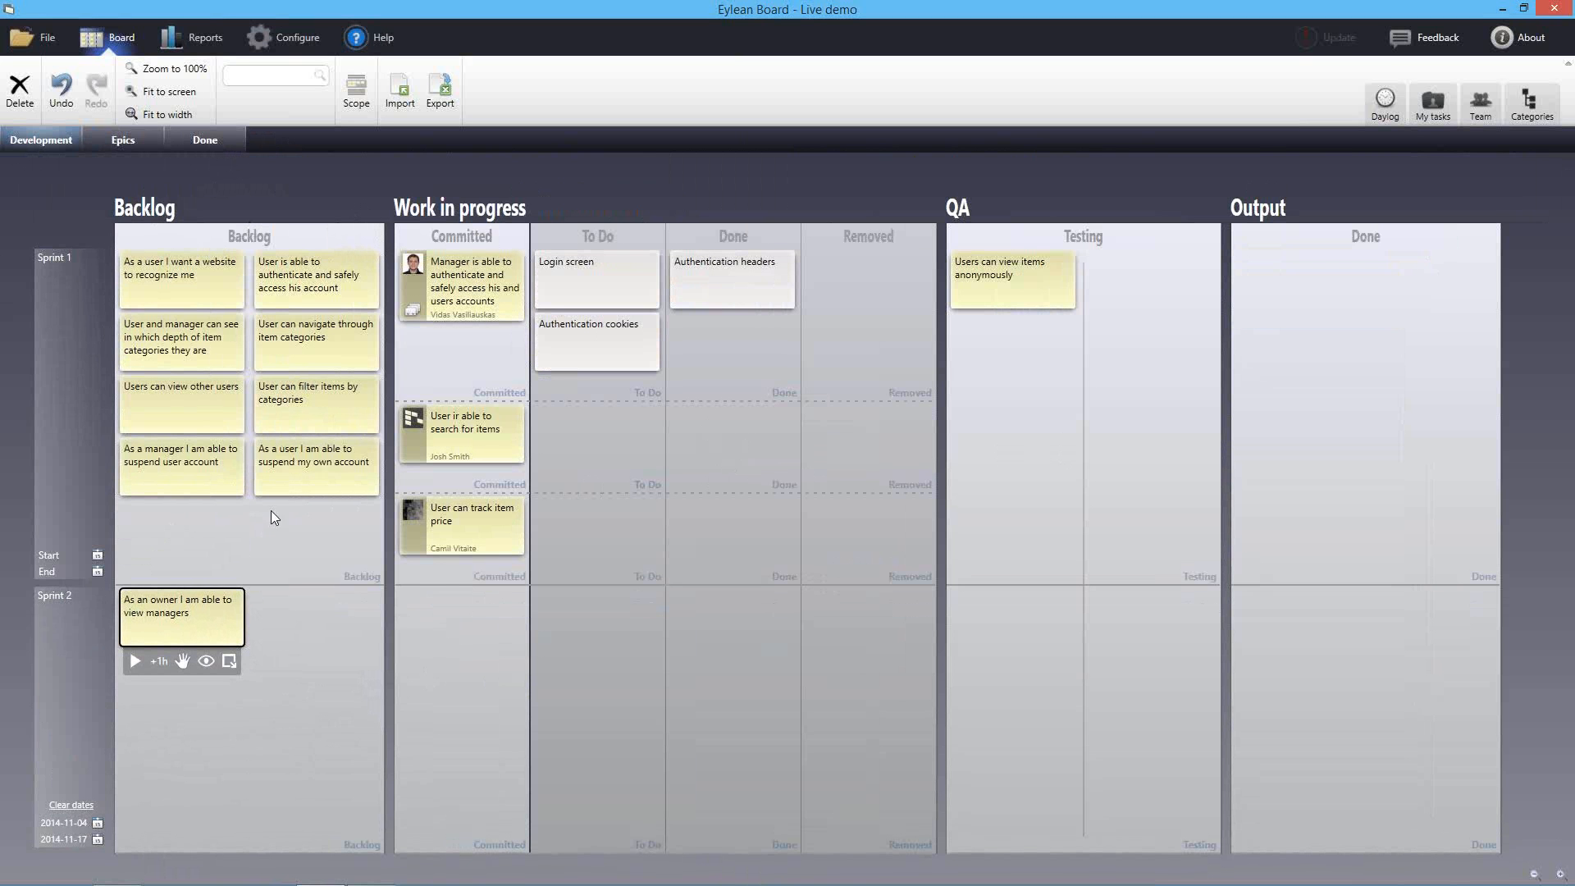
{"action": "left_click_drag", "start_coordinate": [313, 469], "coordinate": [316, 616]}
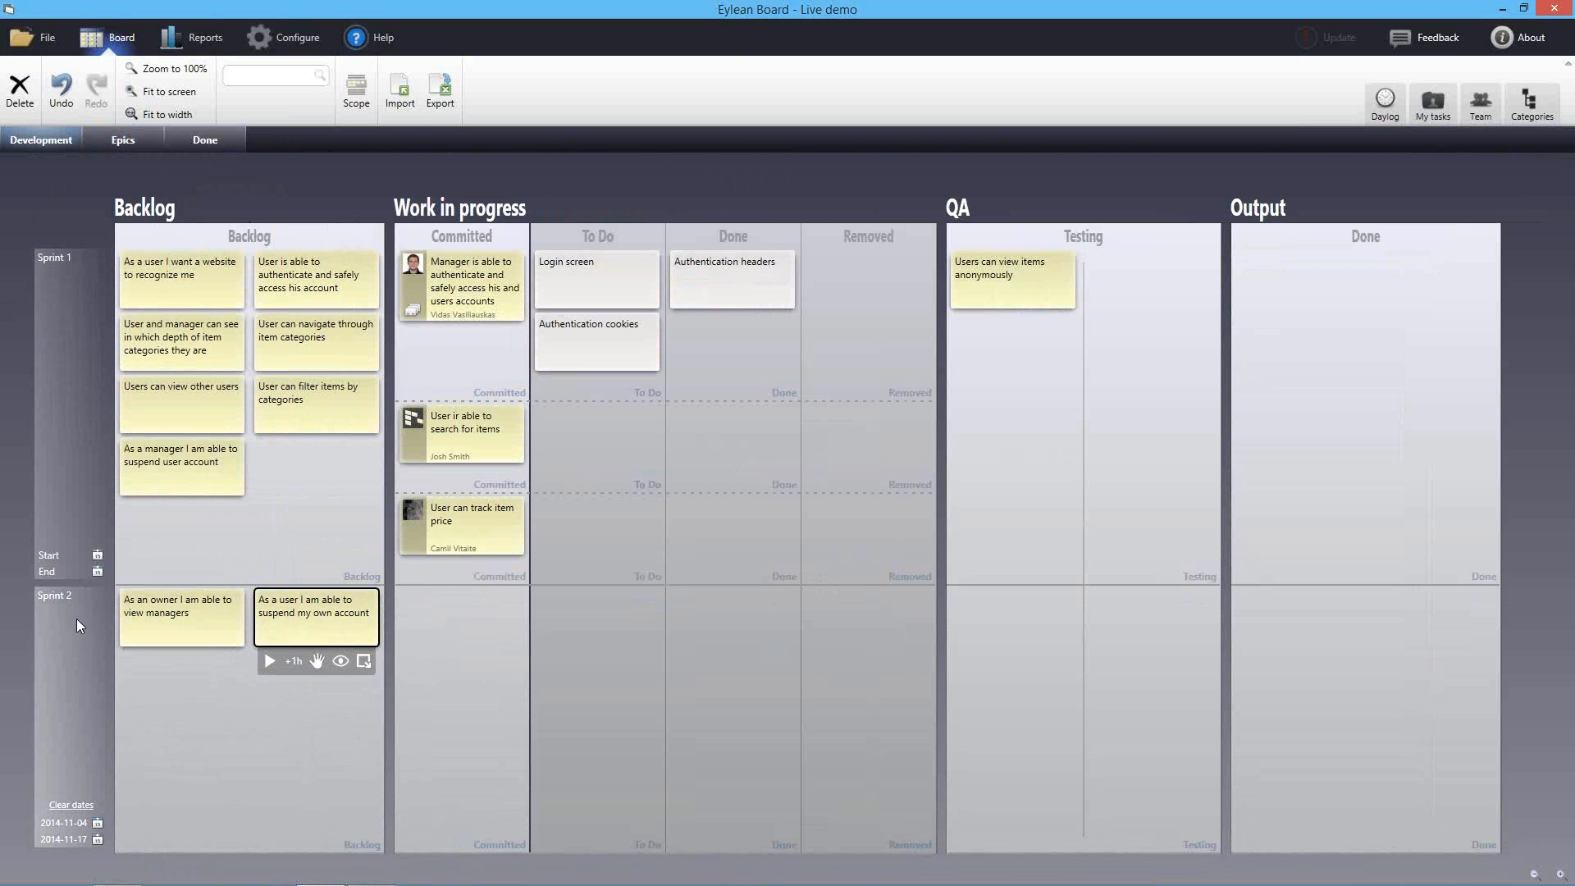
{"action": "left_click", "coordinate": [356, 90]}
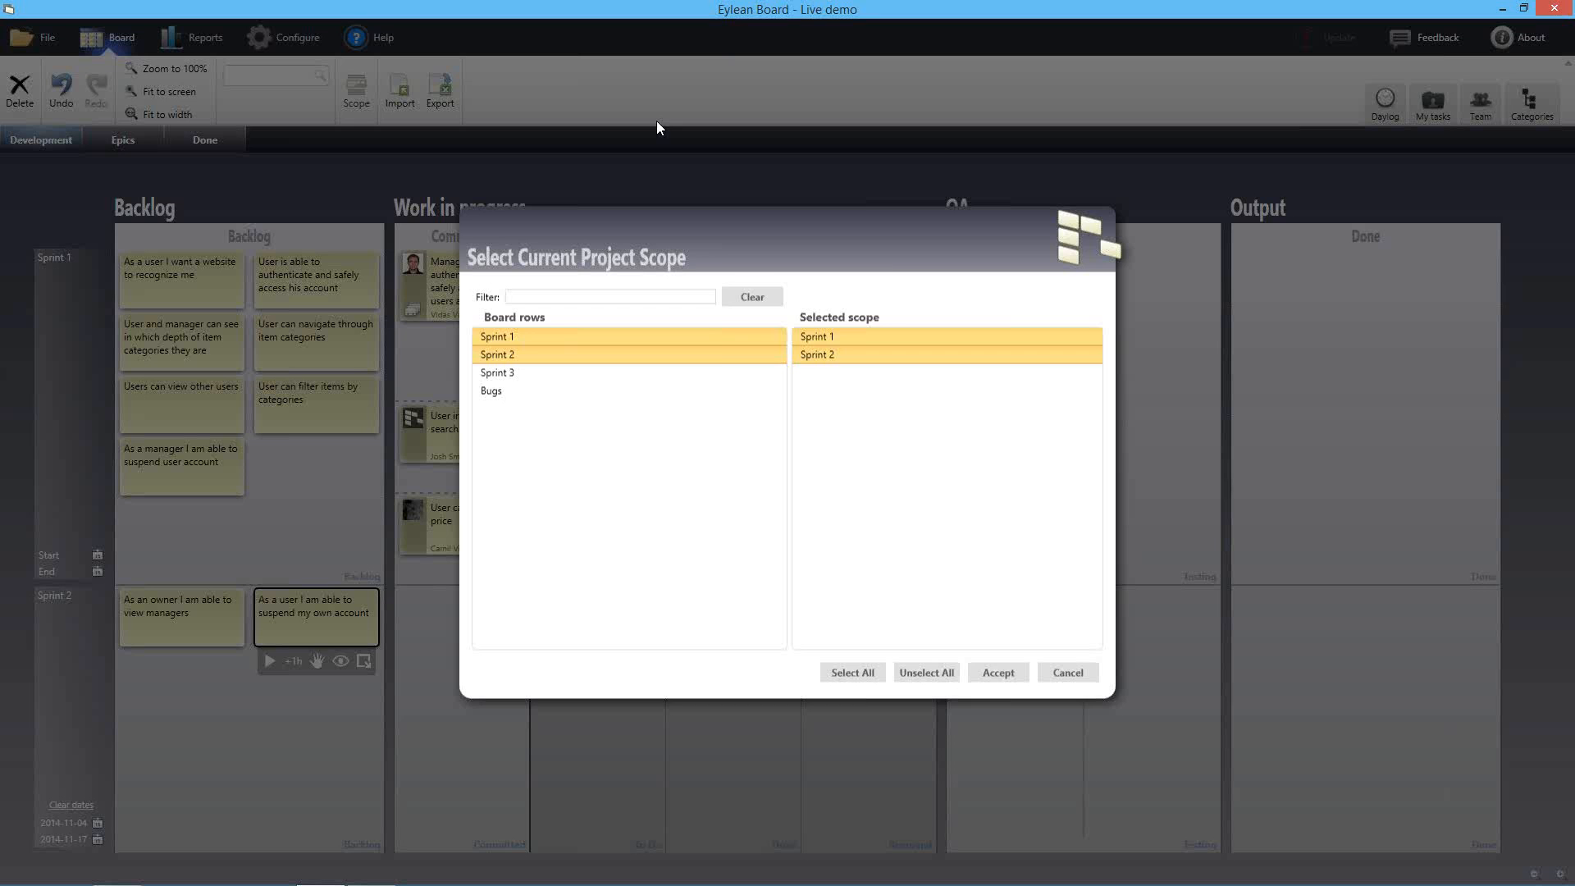
{"action": "left_click", "coordinate": [717, 355]}
{"action": "left_click", "coordinate": [994, 672]}
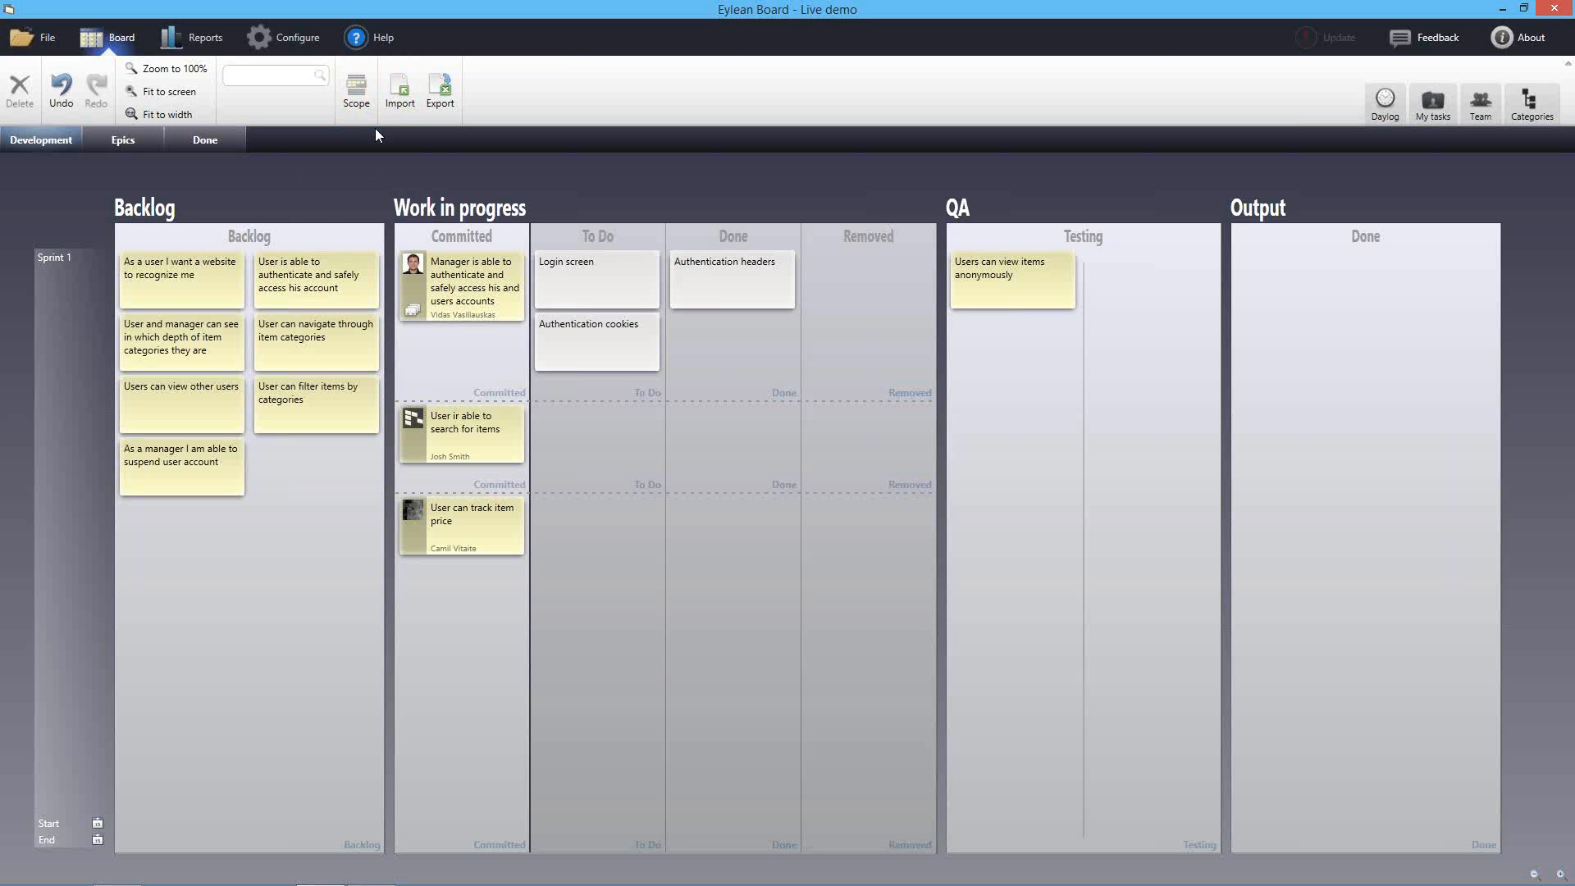
On the Epics board, move Order management into Epic and add a customer story about choosing order items
{"action": "left_click", "coordinate": [123, 141]}
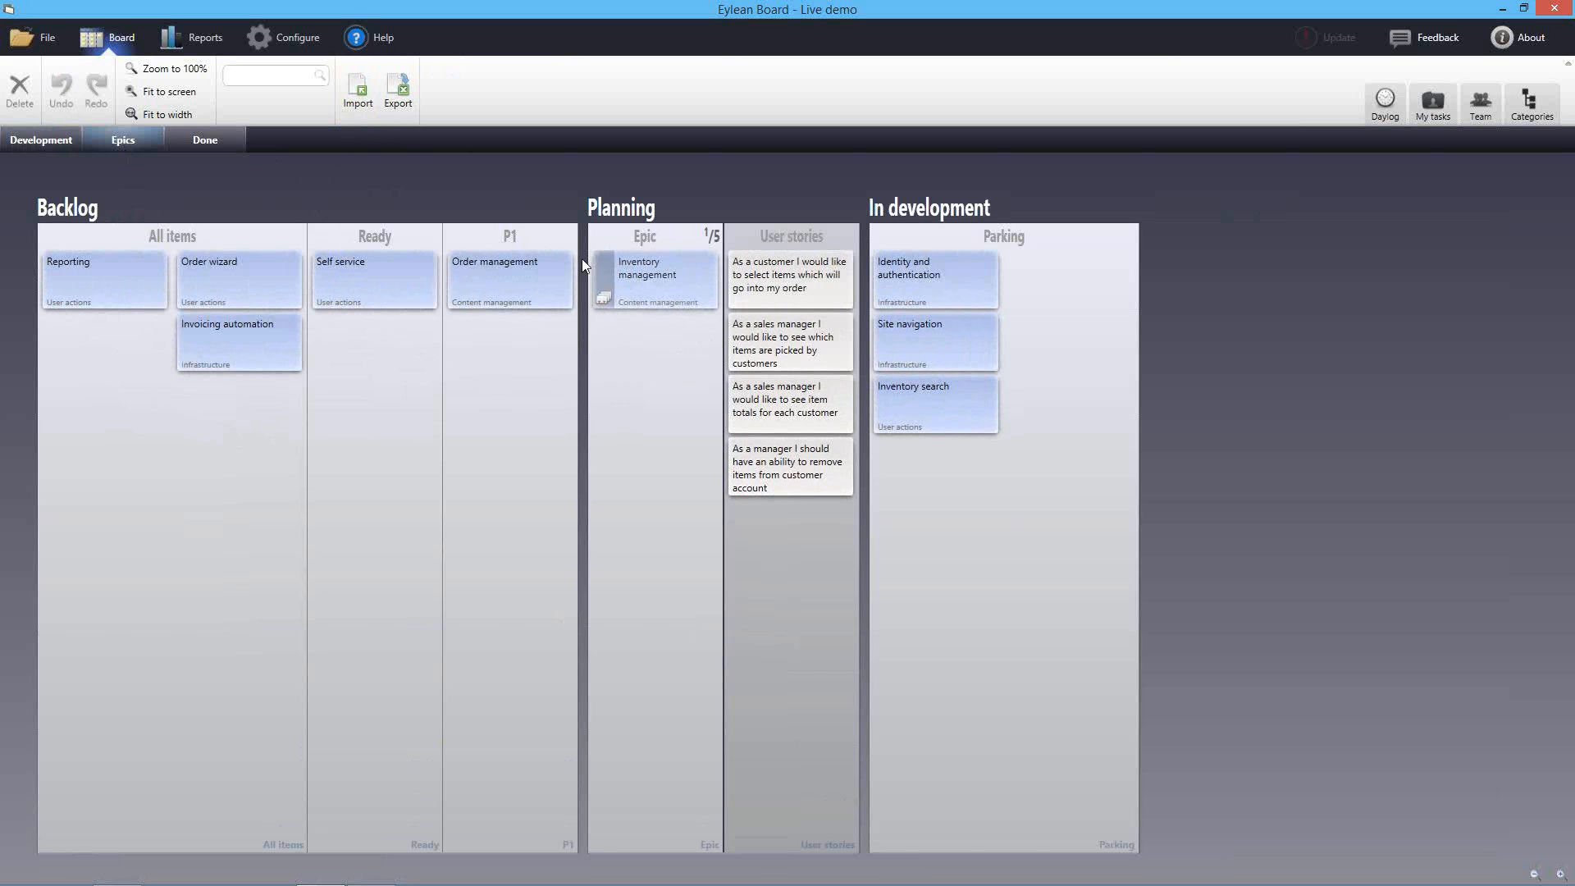
{"action": "left_click_drag", "start_coordinate": [495, 284], "coordinate": [614, 523]}
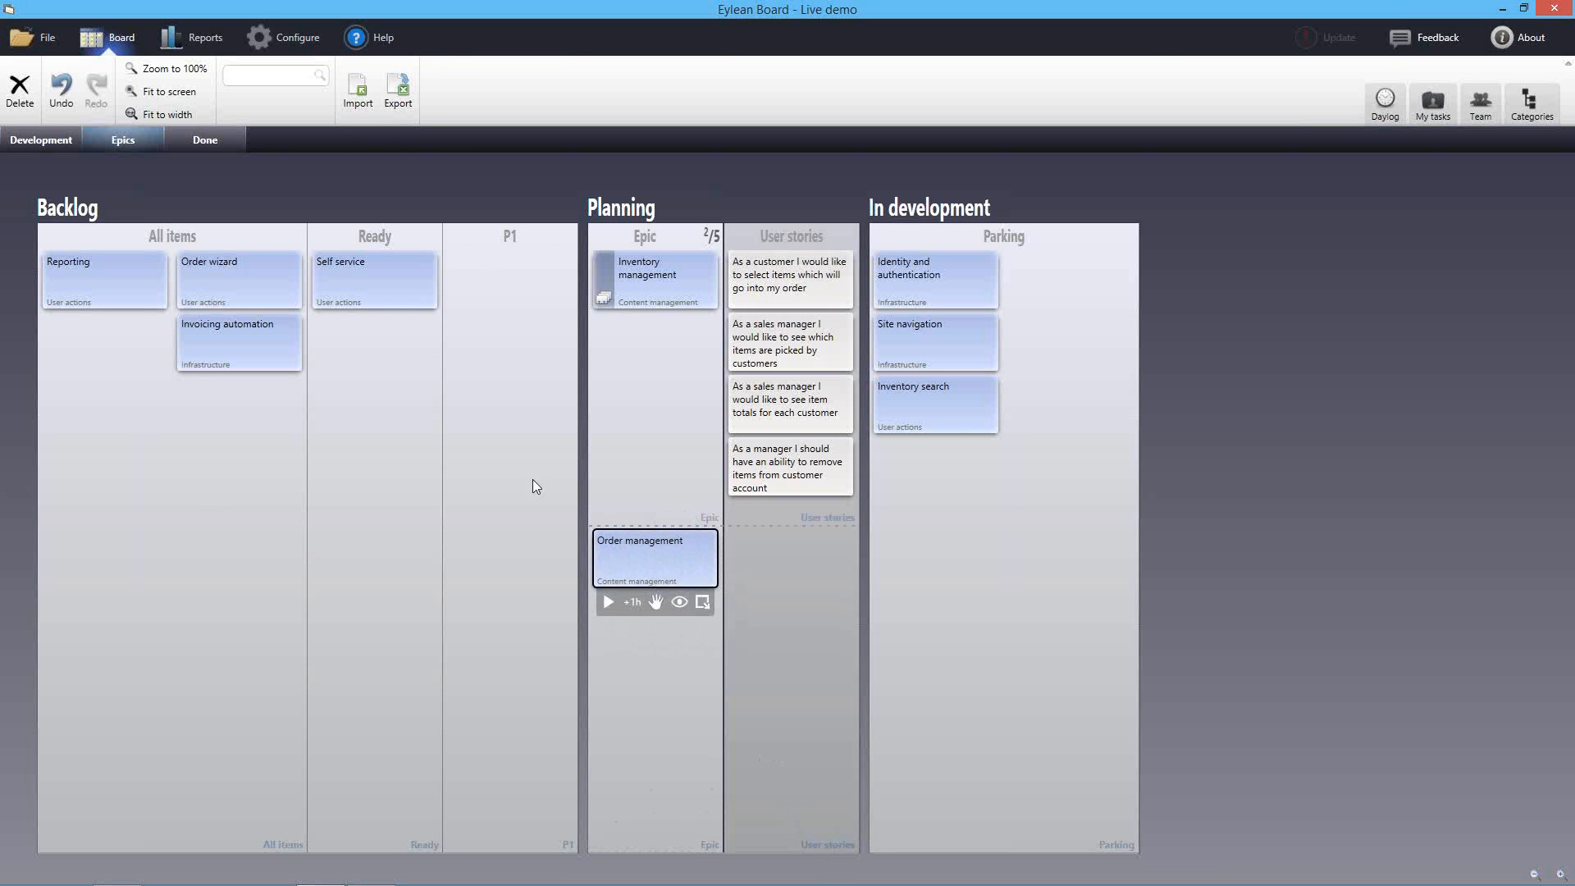
{"action": "double_click", "coordinate": [800, 571]}
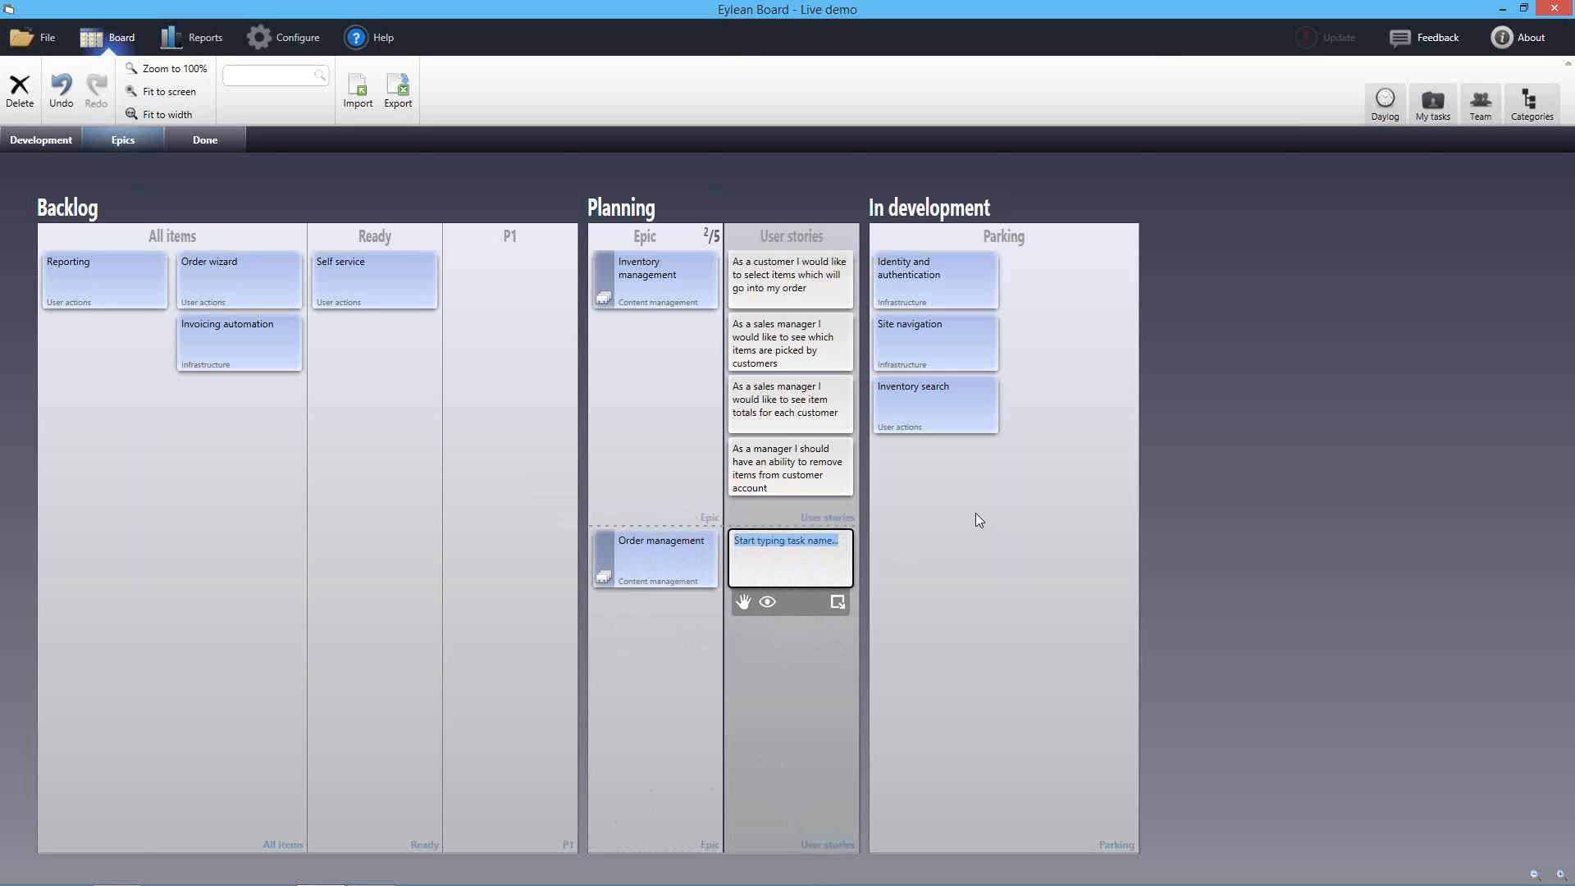
{"action": "type", "text": "As a"}
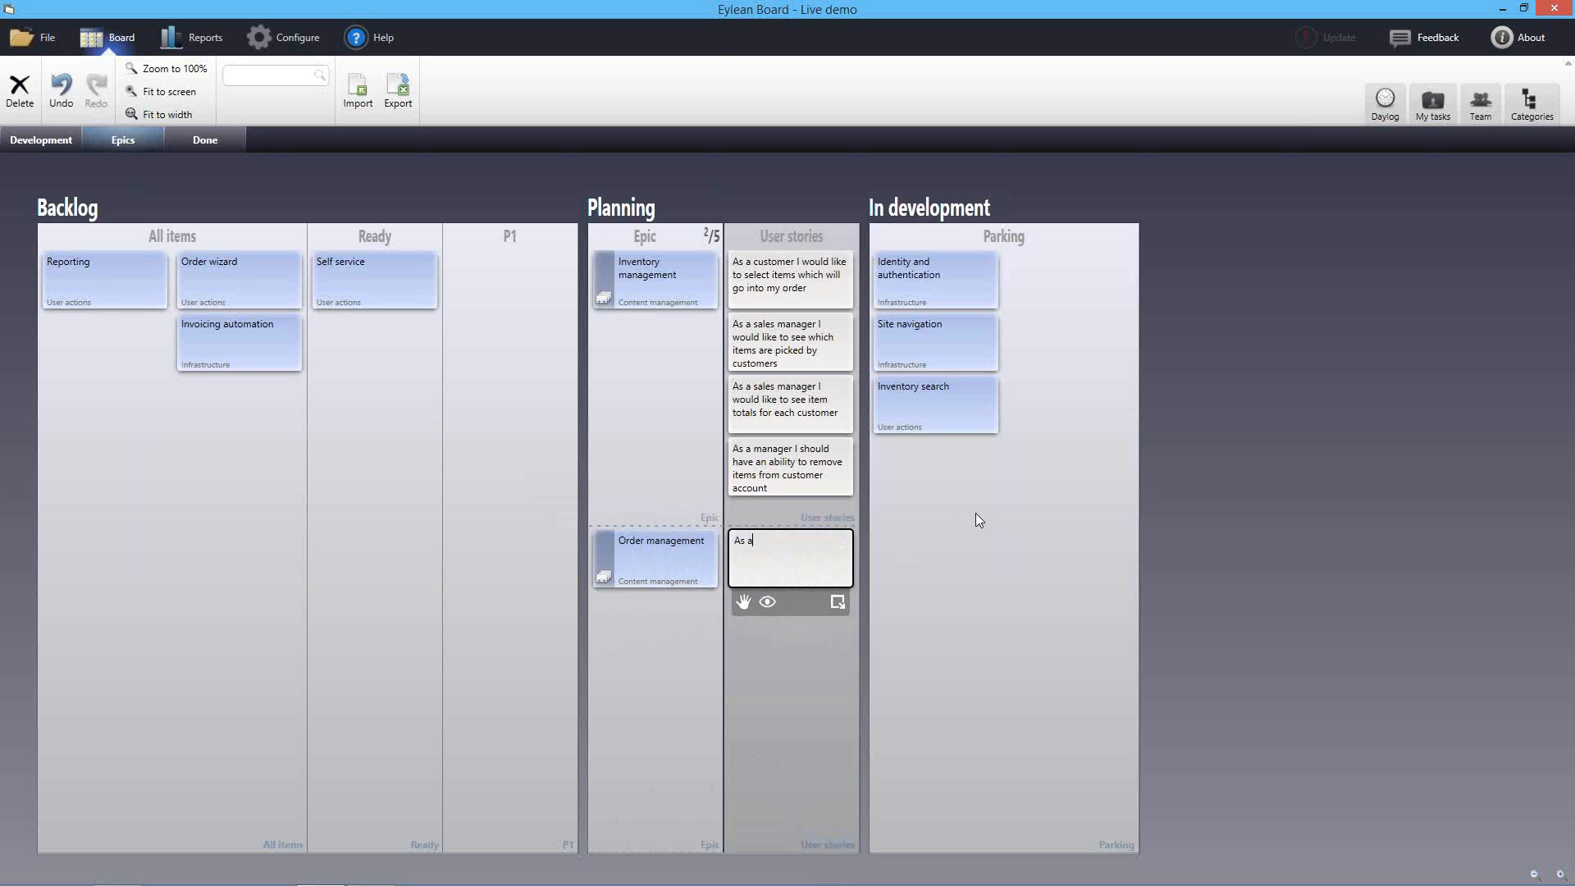
{"action": "type", "text": " customer I "}
{"action": "type", "text": "need t"}
{"action": "type", "text": "o add"}
{"action": "key", "text": "BackSpace"}
{"action": "key", "text": "BackSpace"}
{"action": "key", "text": "BackSpace"}
{"action": "key", "text": "BackSpace"}
{"action": "type", "text": "be able to choose items for my order"}
{"action": "key", "text": "Return"}
Add the story 'As a manager I want to see customer orders', send both stories to Development, and park the epic
{"action": "double_click", "coordinate": [802, 636]}
{"action": "type", "text": "As"}
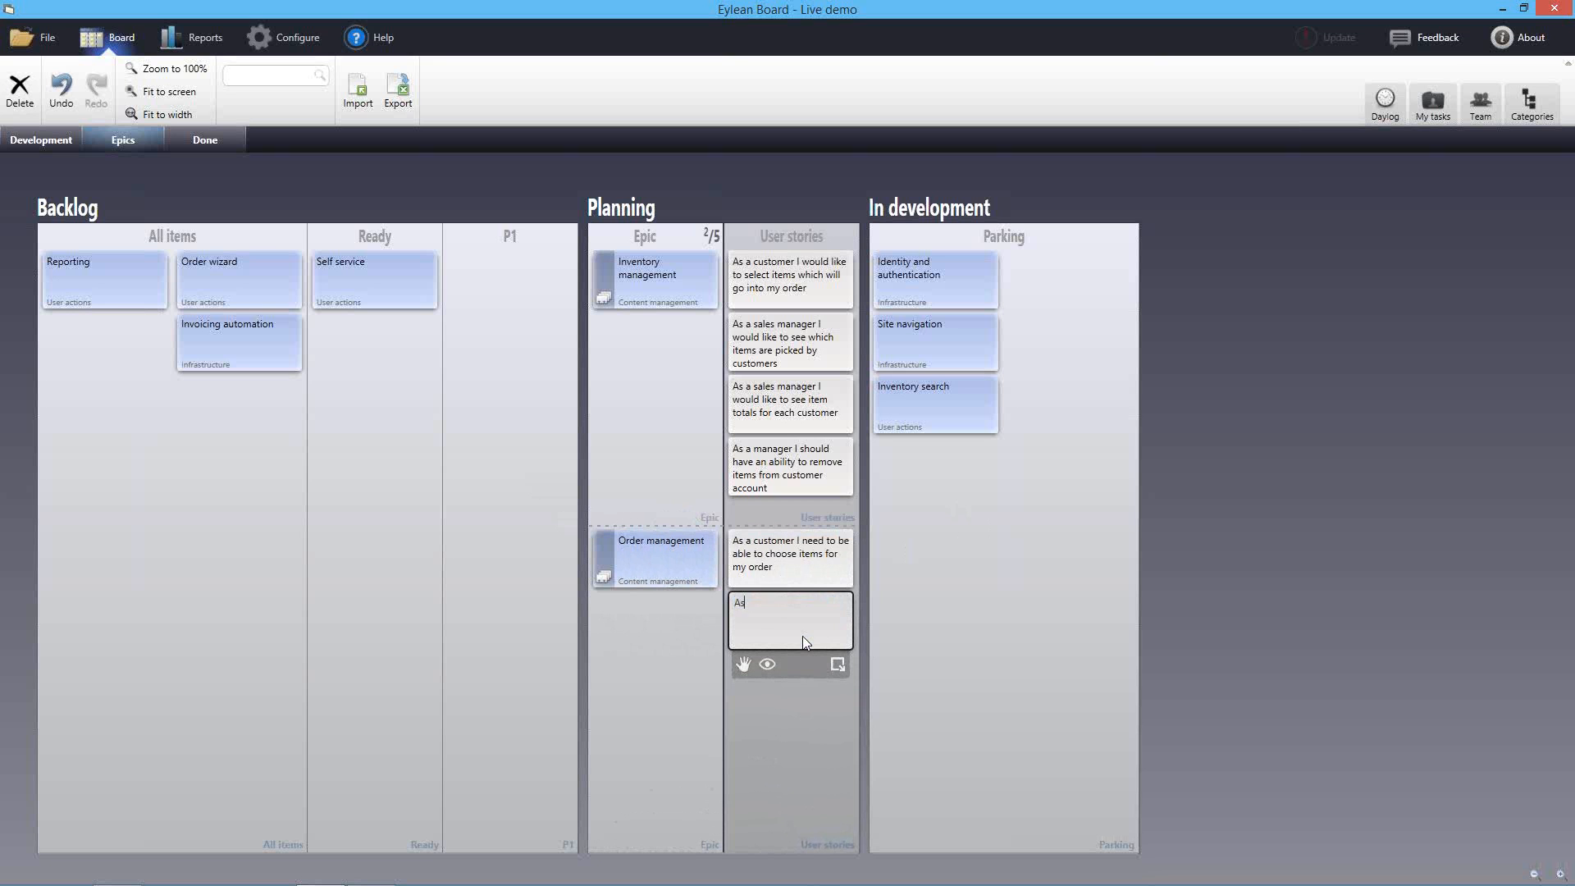
{"action": "type", "text": " a manager I want to see customer orders"}
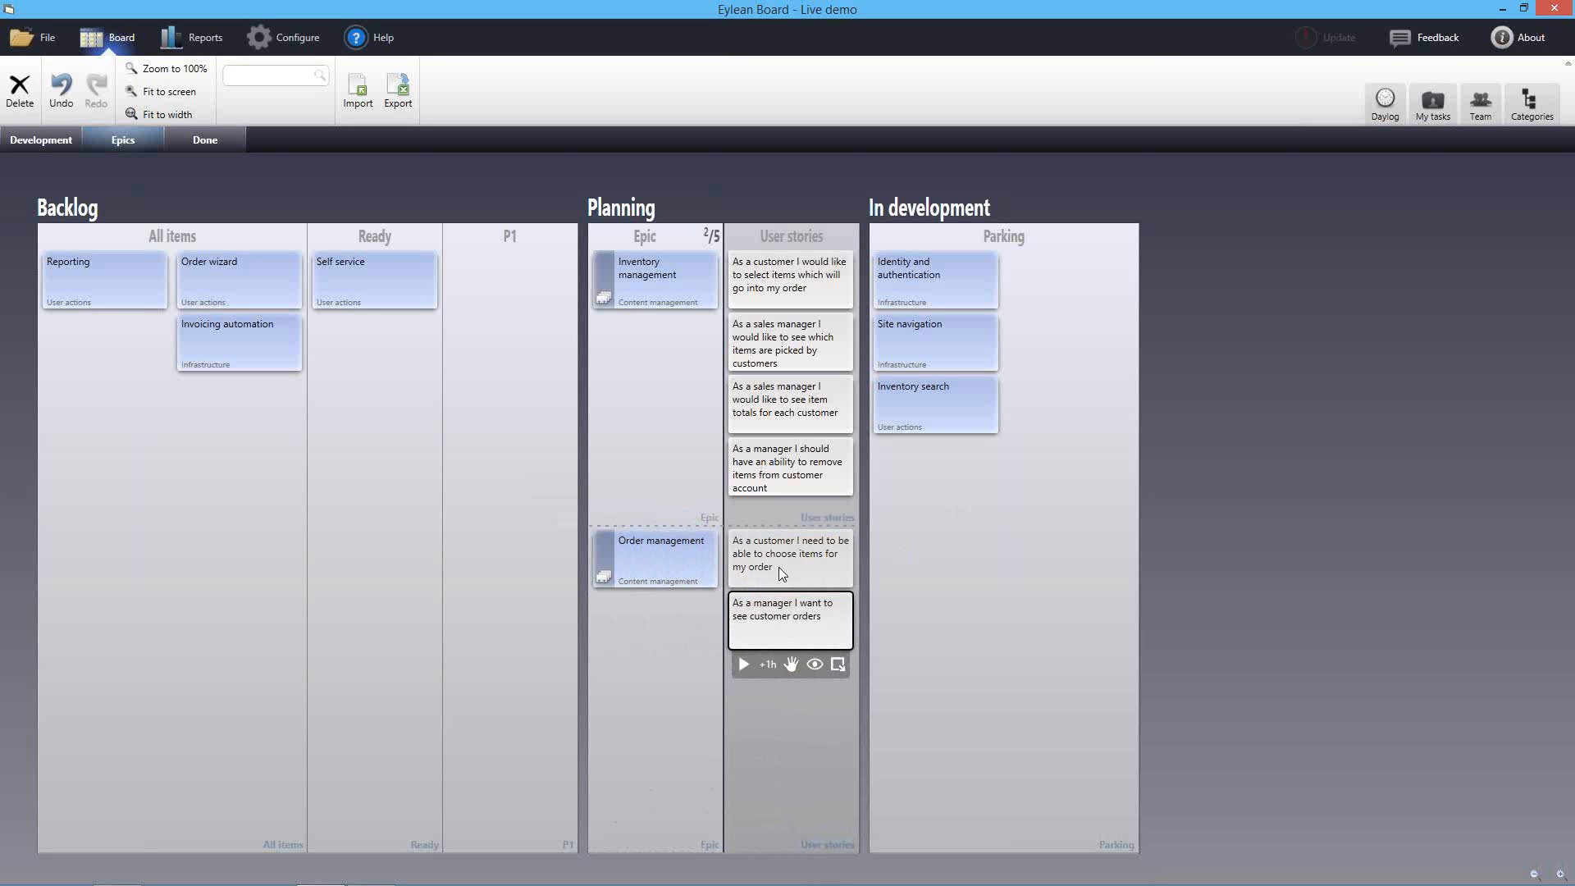
{"action": "left_click", "coordinate": [918, 574]}
{"action": "left_click_drag", "start_coordinate": [792, 561], "coordinate": [18, 149]}
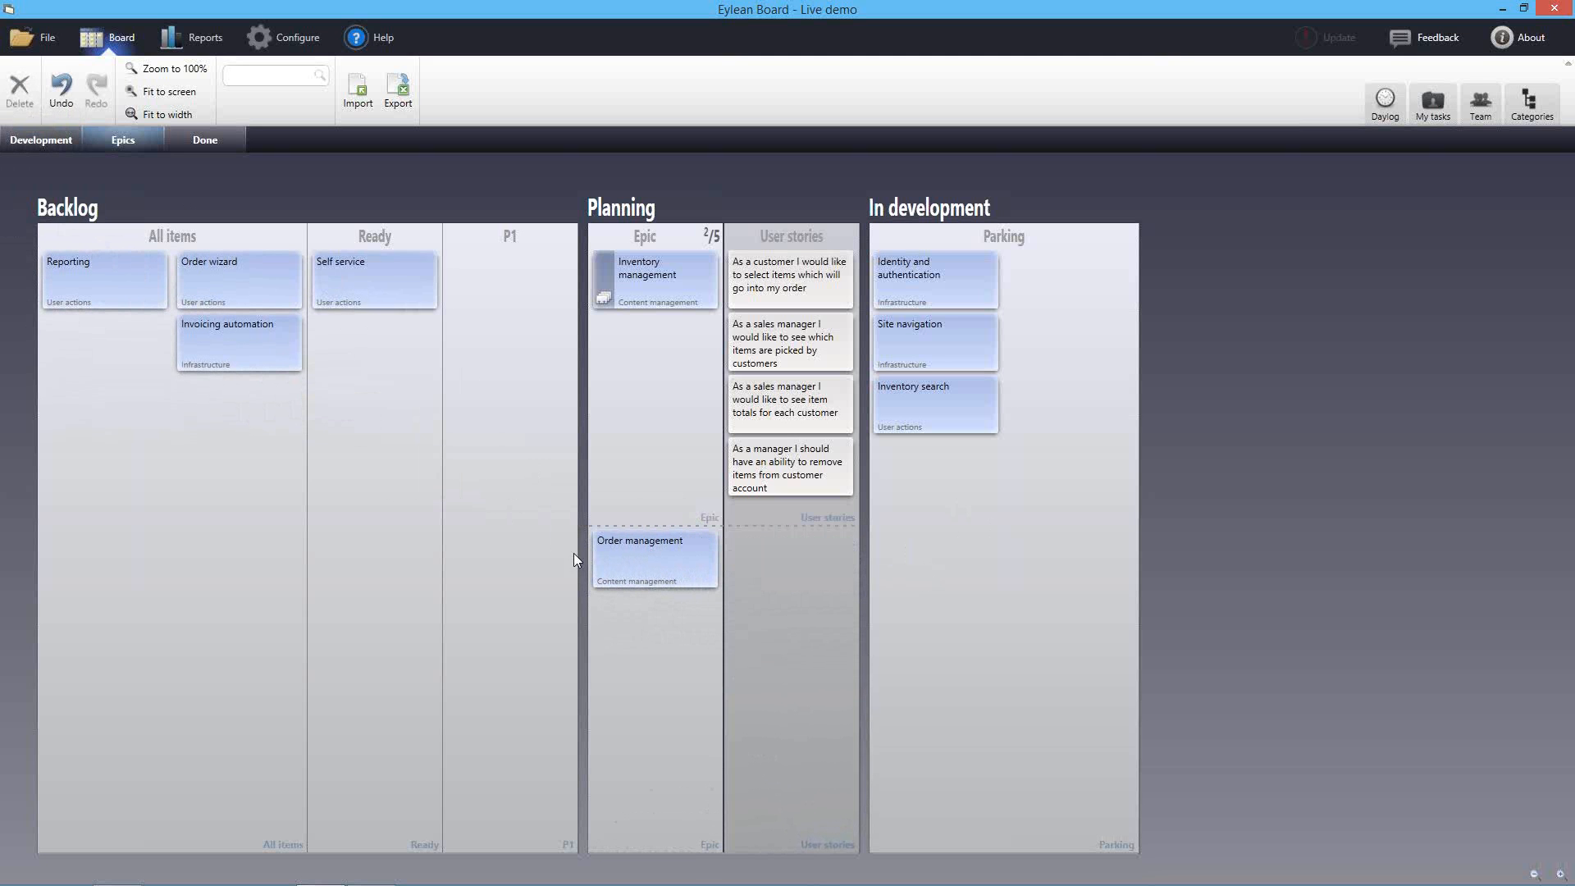
{"action": "left_click_drag", "start_coordinate": [647, 548], "coordinate": [943, 459]}
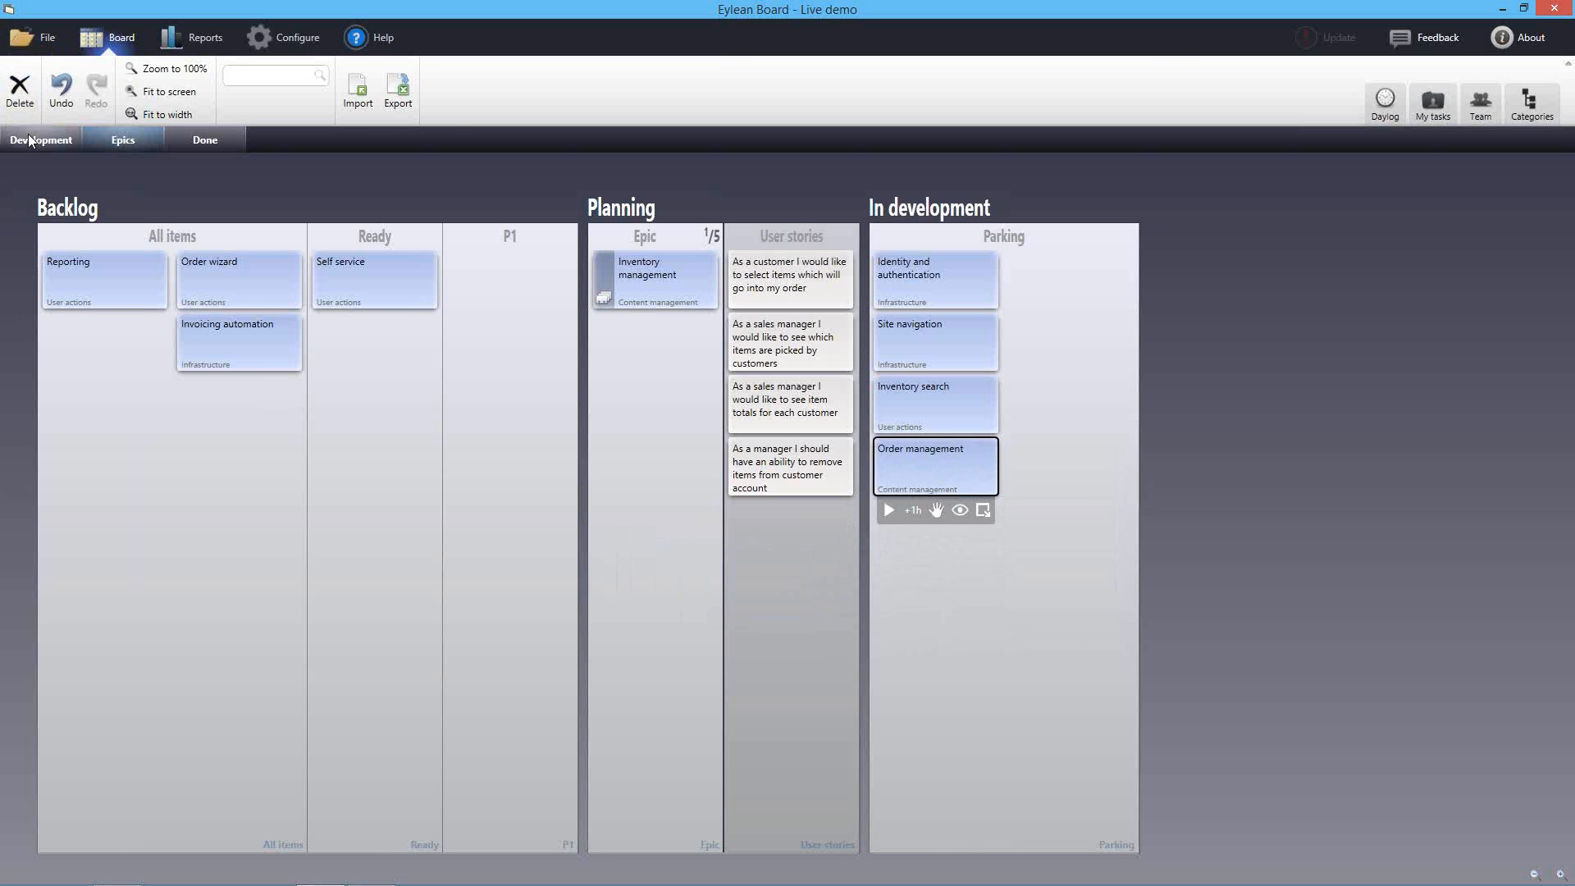
On the Development board, add Sprint 2 back into the project scope
{"action": "left_click", "coordinate": [41, 140]}
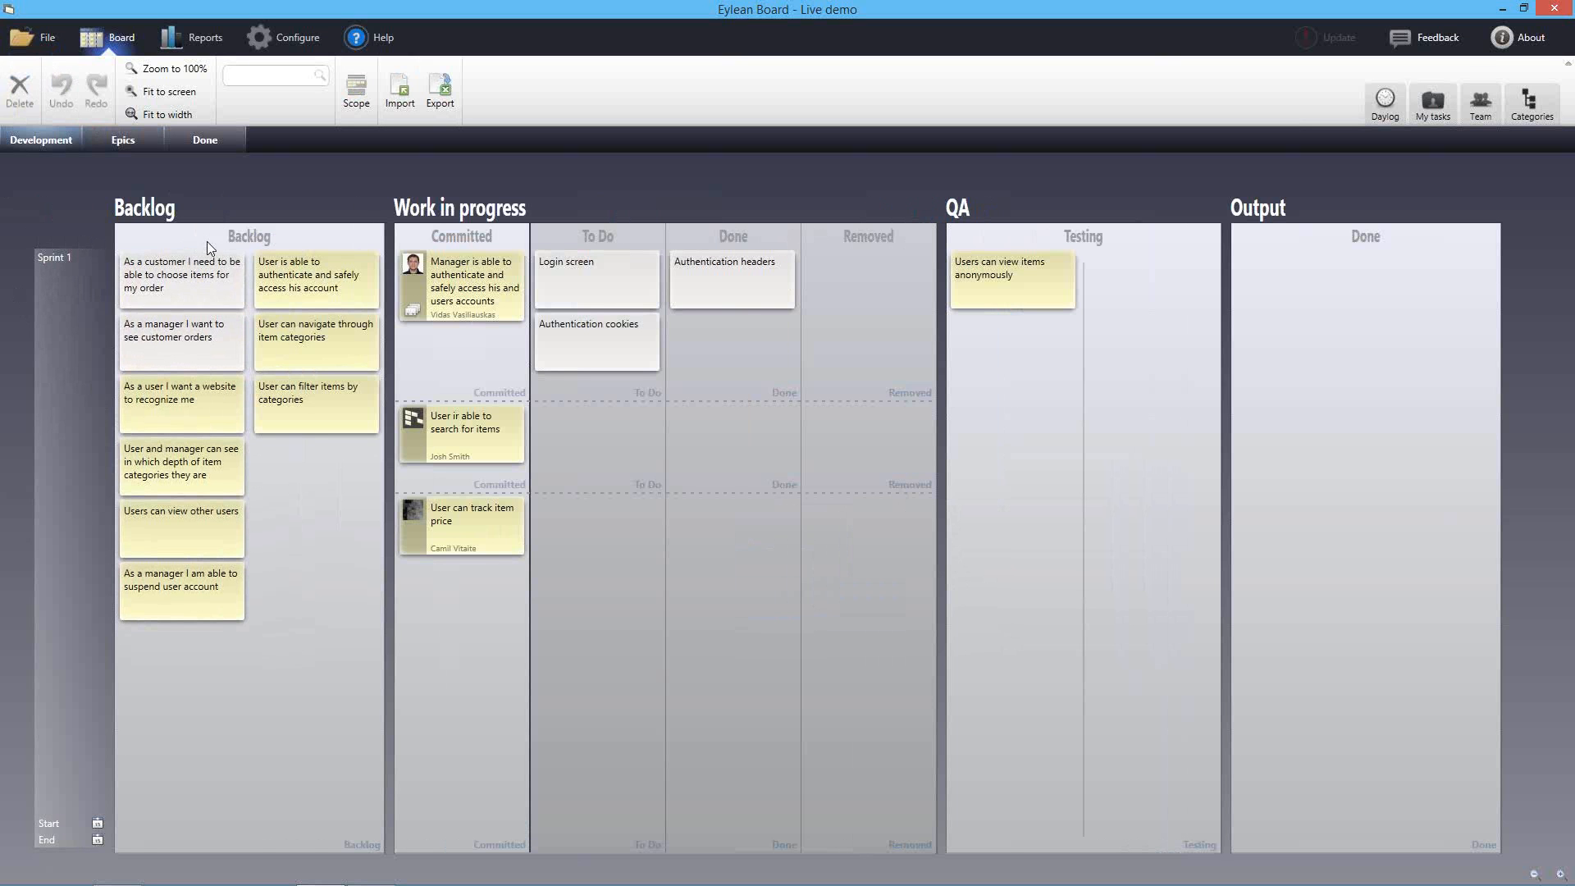
{"action": "left_click", "coordinate": [72, 269]}
{"action": "left_click", "coordinate": [195, 187]}
{"action": "left_click", "coordinate": [361, 97]}
{"action": "left_click", "coordinate": [574, 355]}
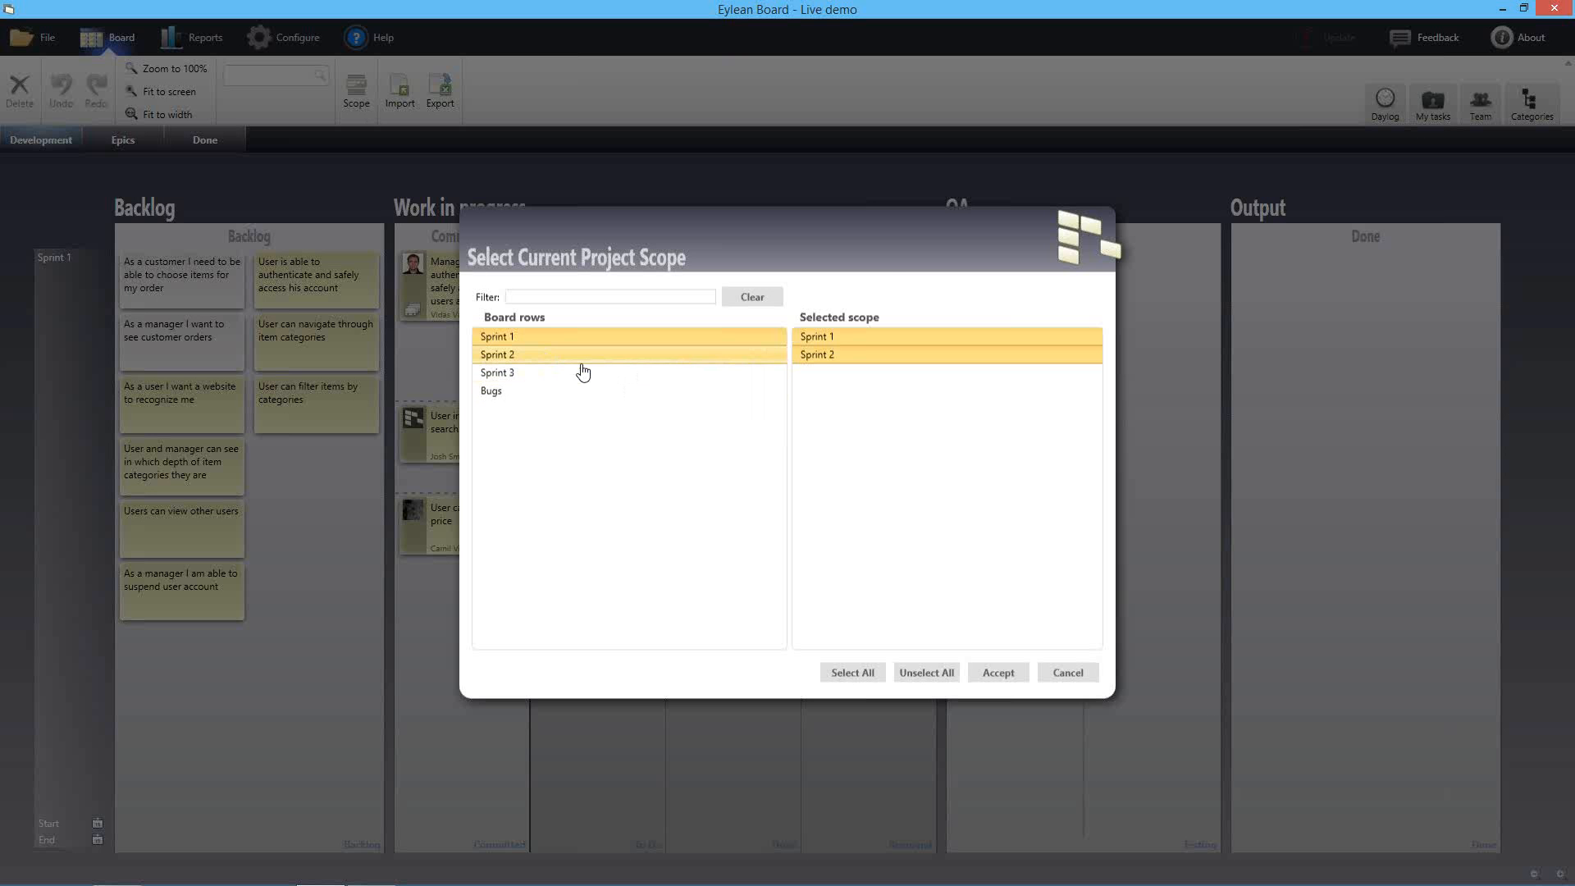
{"action": "left_click", "coordinate": [1014, 674]}
Move the customer and manager order stories into Sprint 2, then remove Sprint 2 from scope
{"action": "left_click_drag", "start_coordinate": [199, 284], "coordinate": [139, 751]}
{"action": "left_click_drag", "start_coordinate": [174, 278], "coordinate": [302, 705]}
{"action": "left_click", "coordinate": [356, 91]}
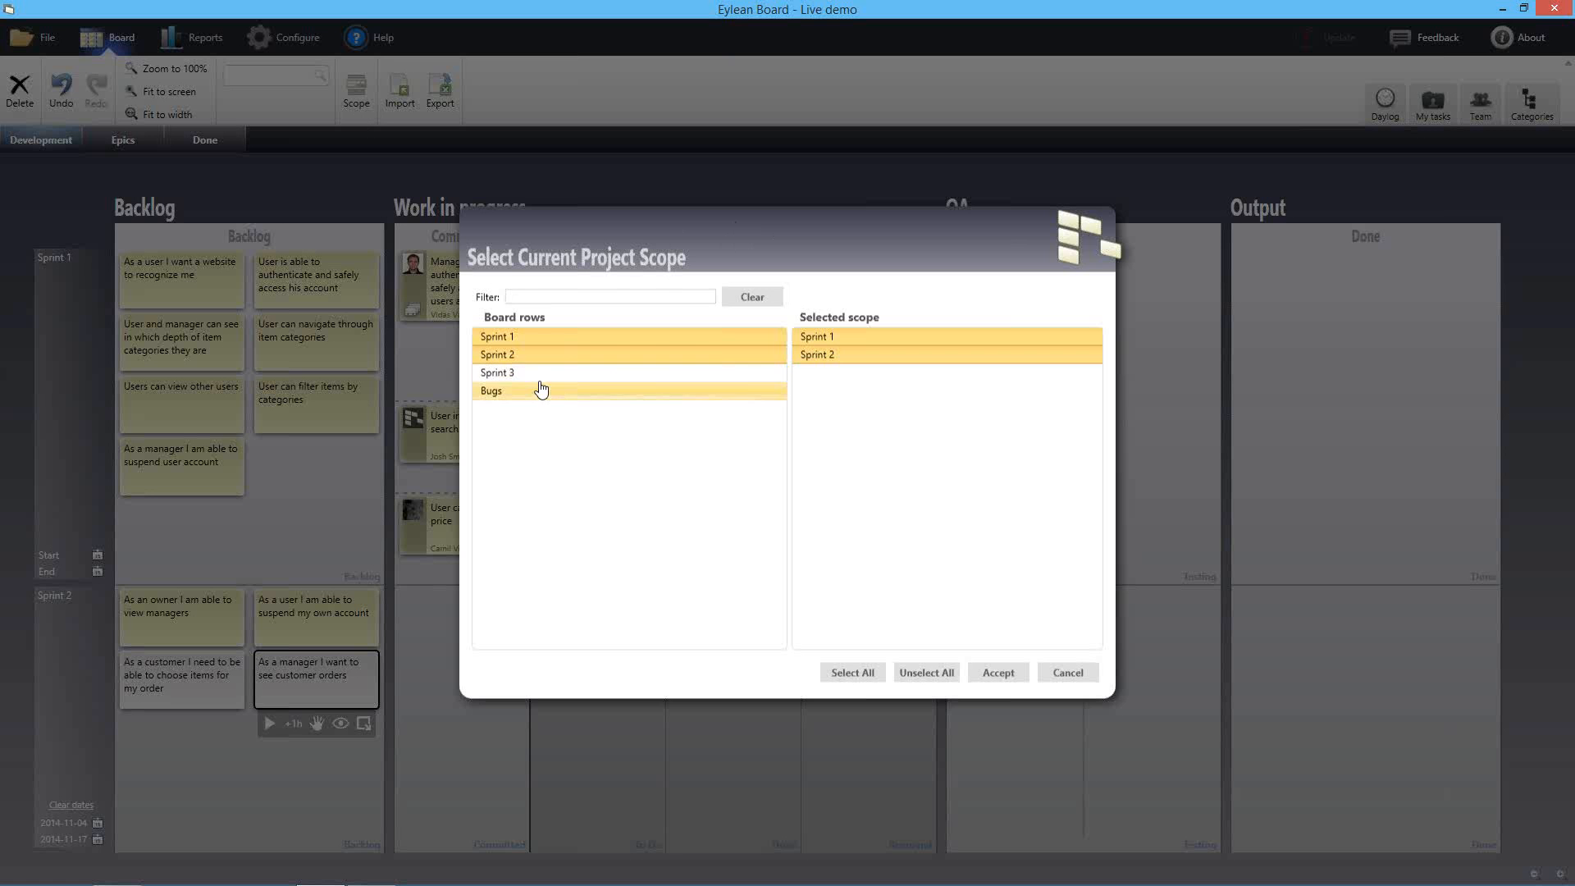
{"action": "left_click", "coordinate": [531, 359]}
{"action": "left_click", "coordinate": [1014, 674]}
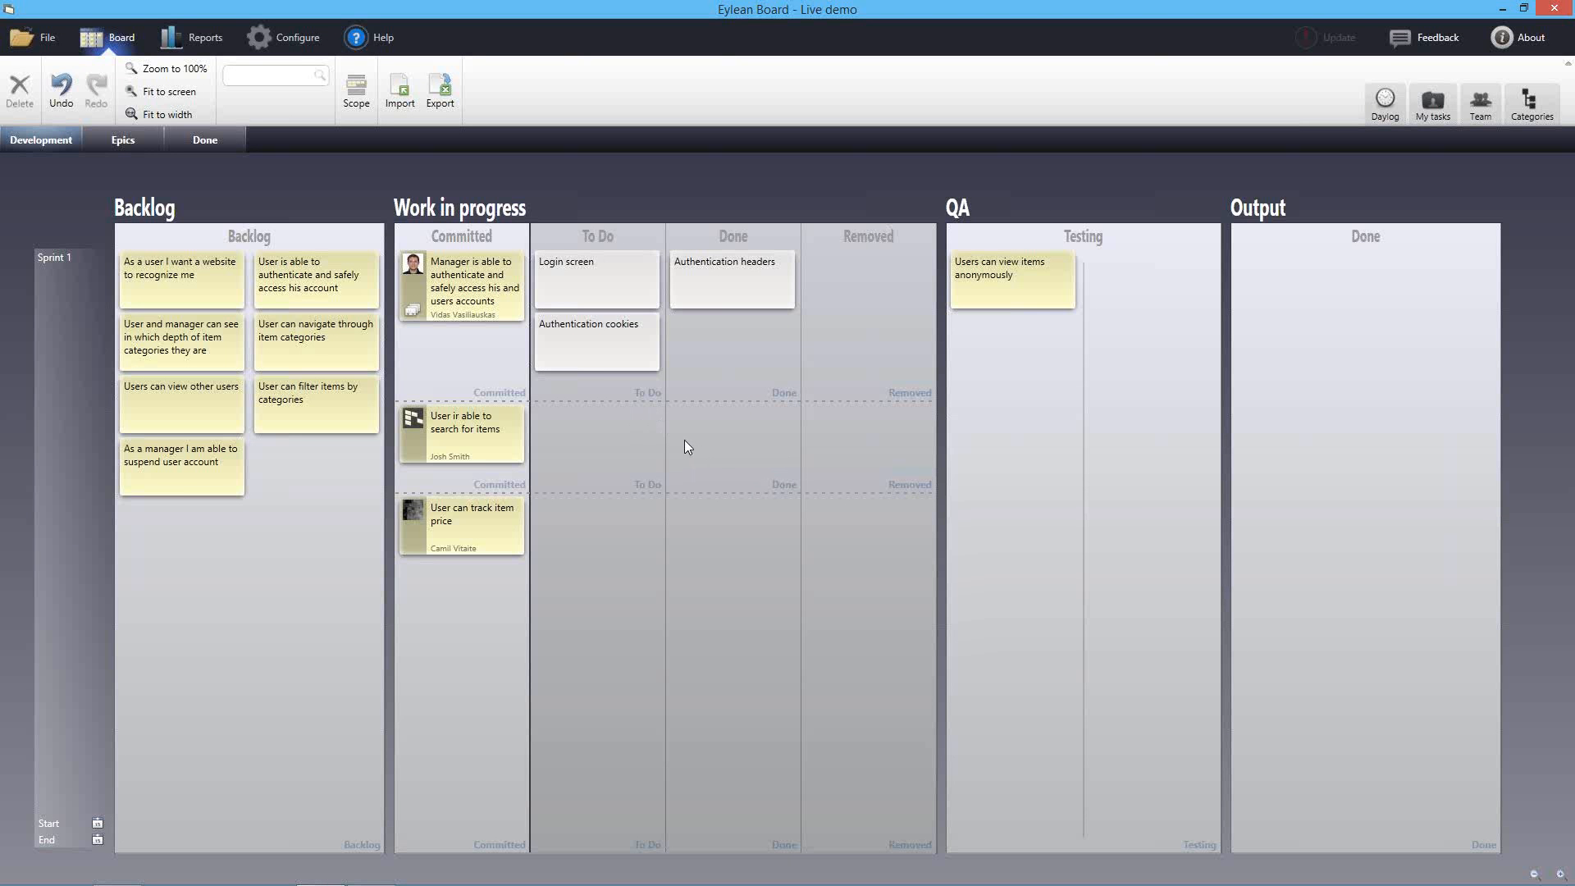
{"action": "left_click", "coordinate": [124, 141]}
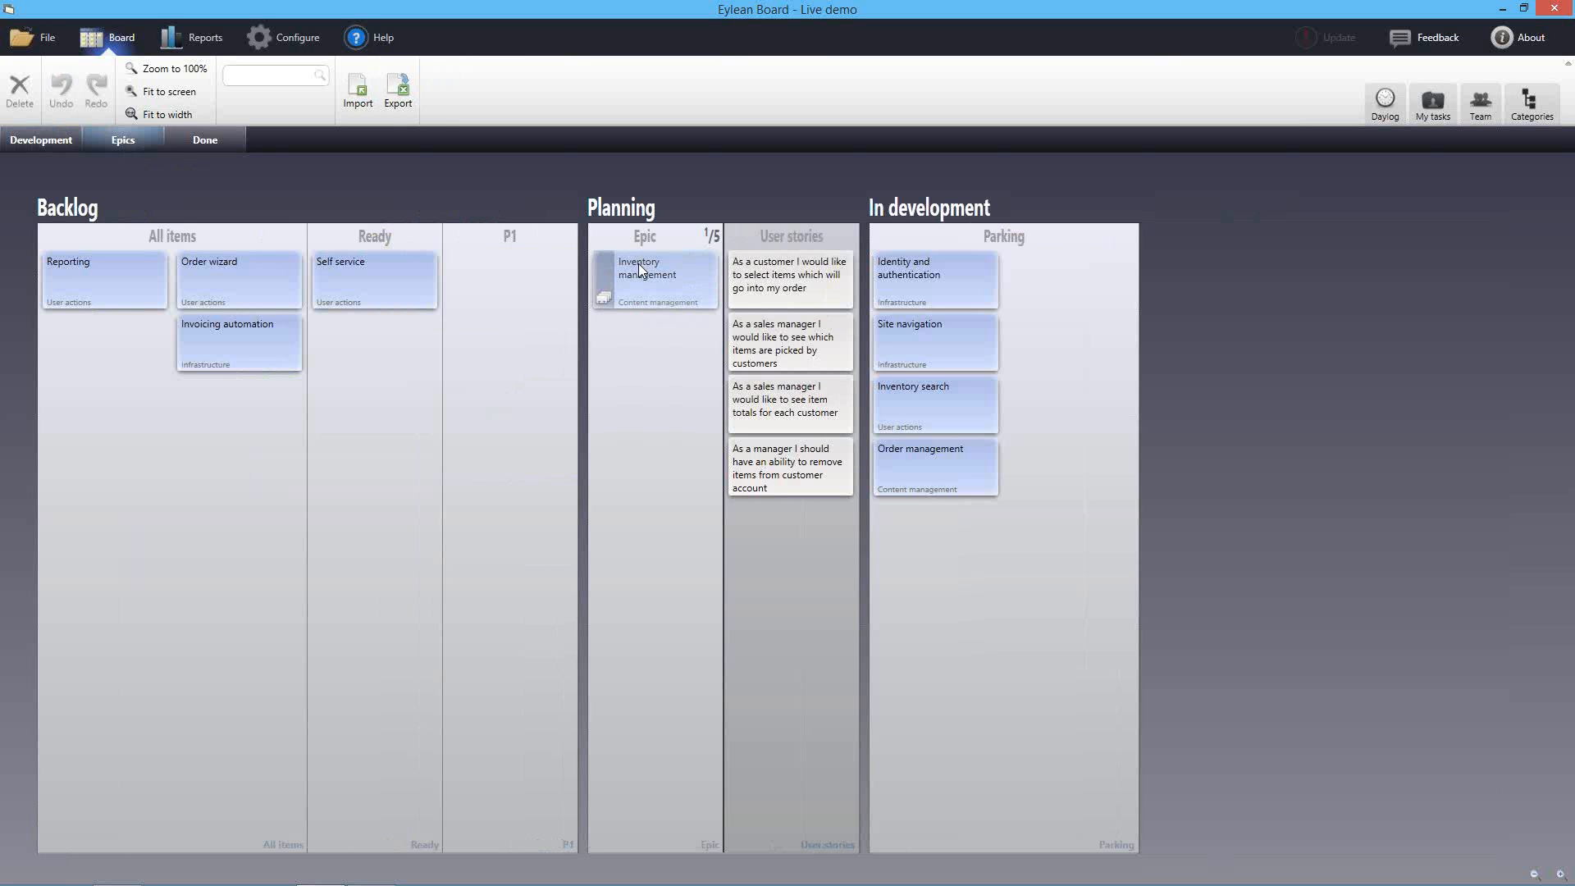
Carry the Inventory management epic onto the Development board and drop it into Committed
{"action": "left_click", "coordinate": [25, 141]}
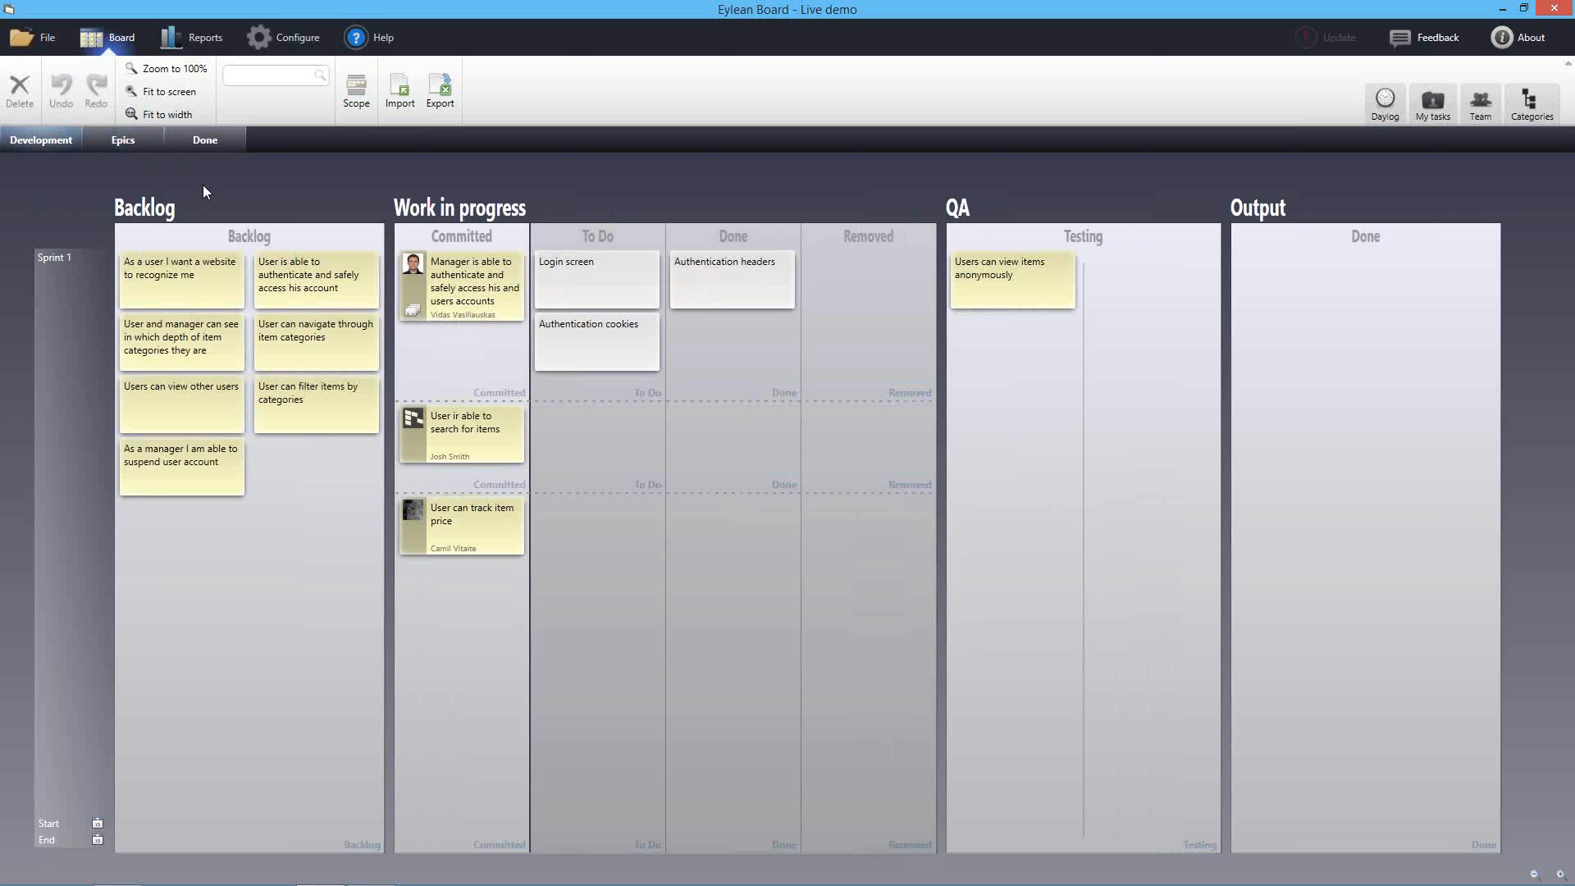
{"action": "left_click", "coordinate": [108, 143]}
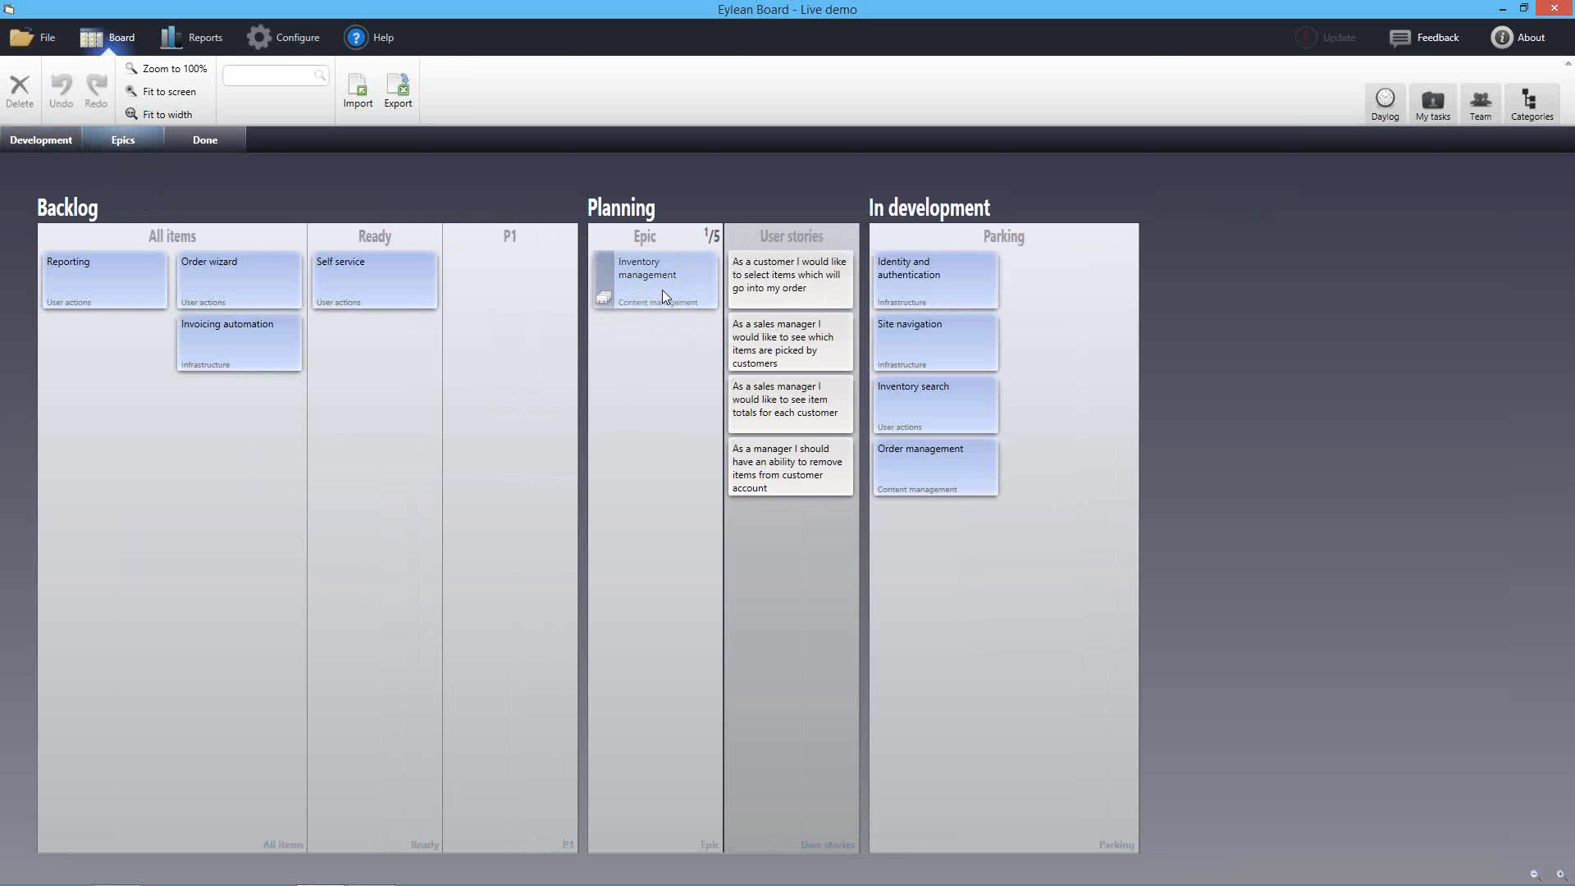
{"action": "left_click_drag", "start_coordinate": [662, 290], "coordinate": [187, 336]}
{"action": "left_click_drag", "start_coordinate": [297, 473], "coordinate": [459, 656]}
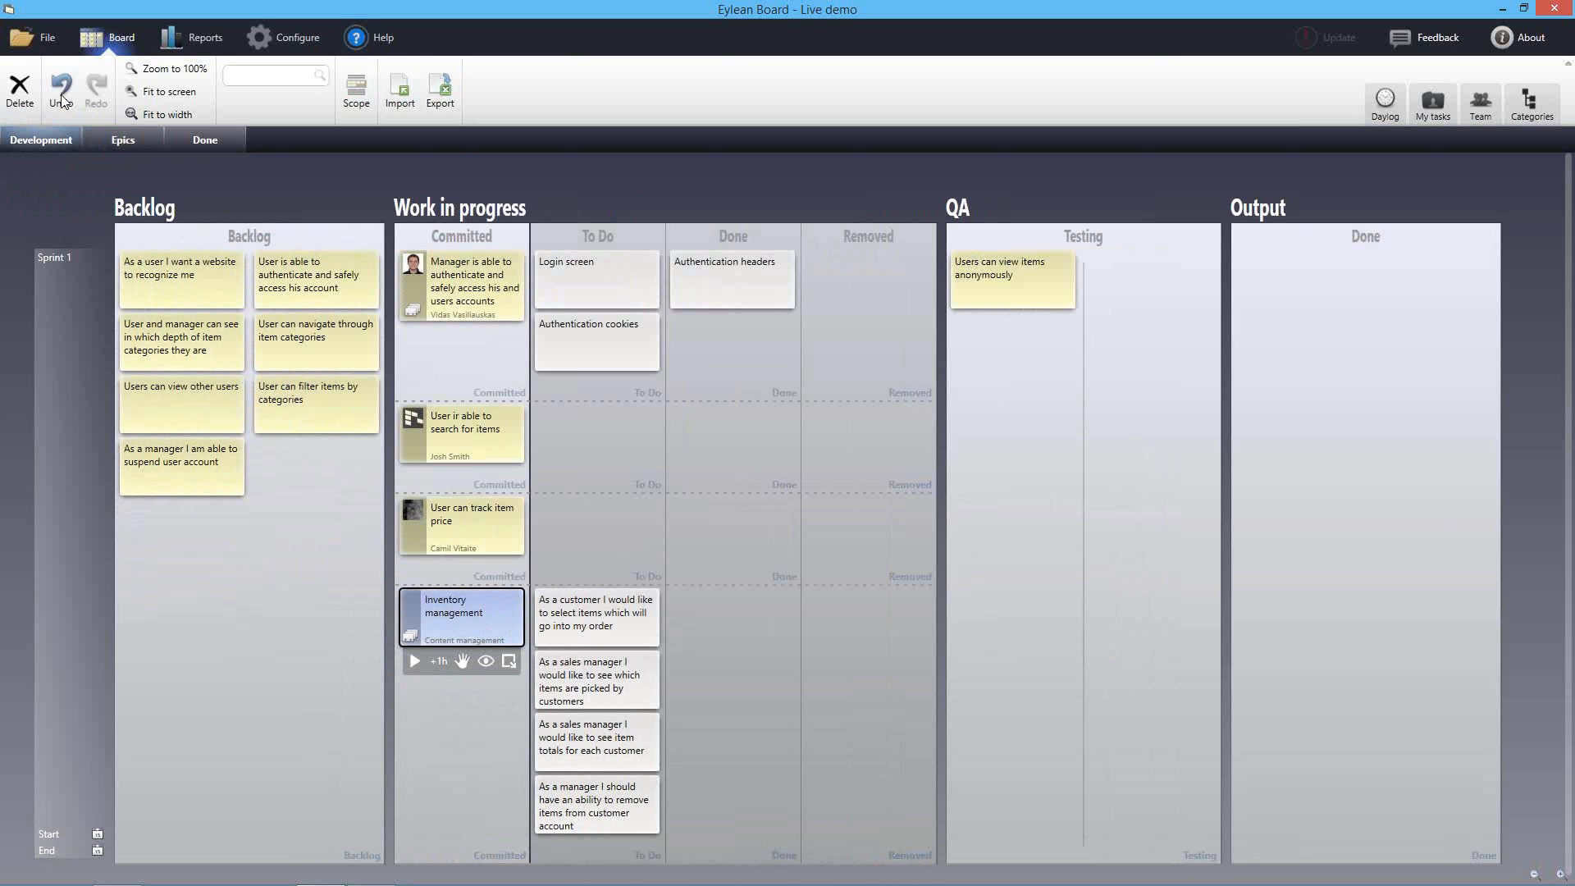
Return Inventory management to the Epics board's Planning Epic column
{"action": "left_click_drag", "start_coordinate": [466, 617], "coordinate": [128, 139]}
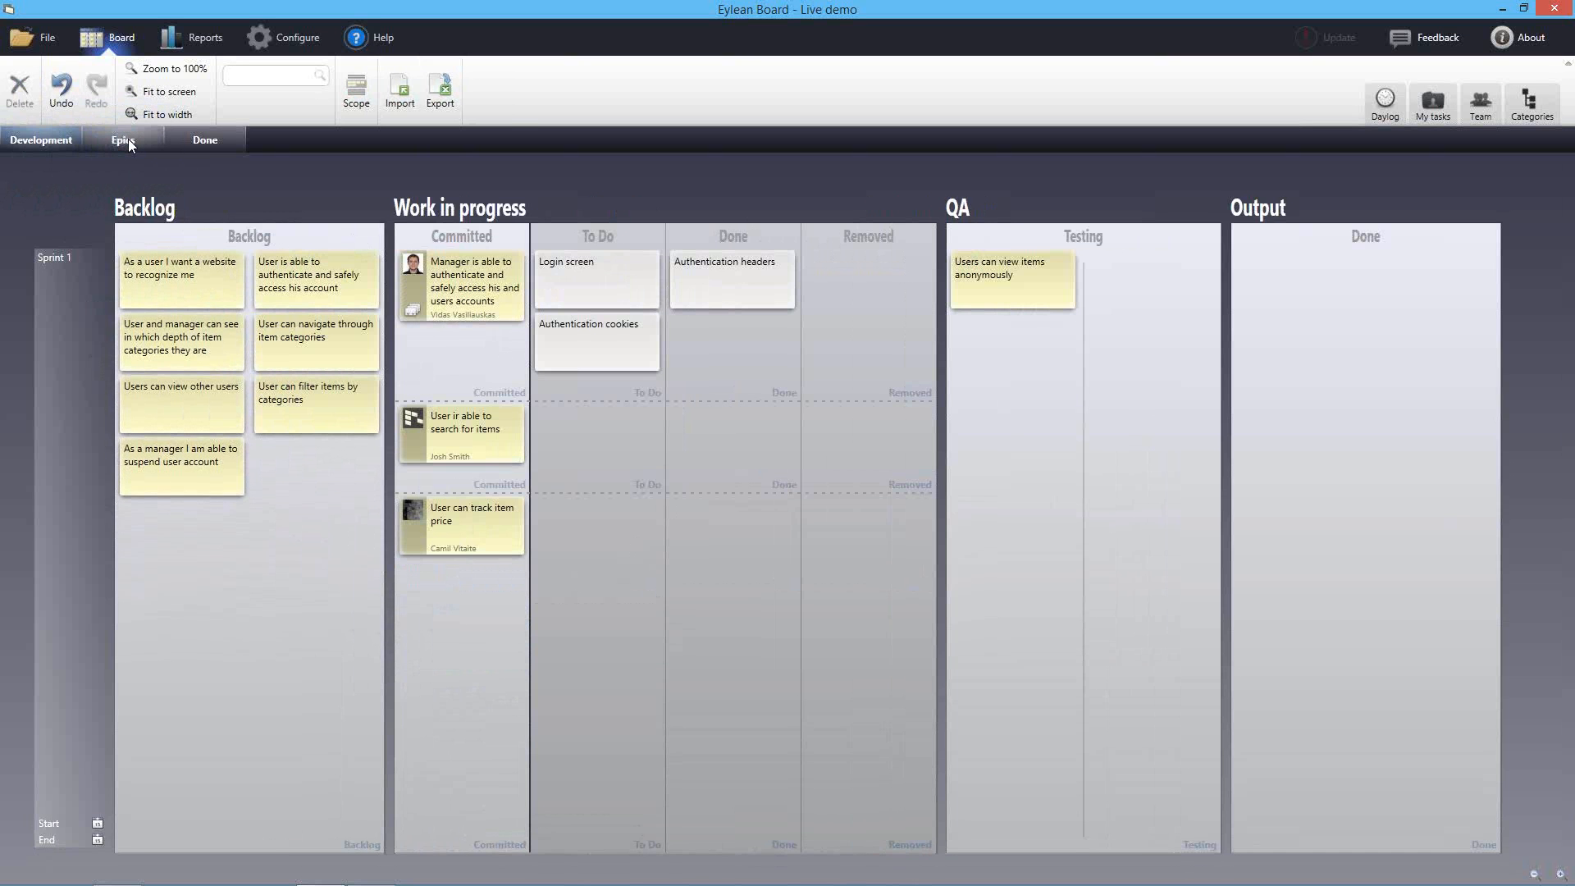
{"action": "left_click", "coordinate": [128, 139]}
{"action": "left_click_drag", "start_coordinate": [99, 275], "coordinate": [652, 306]}
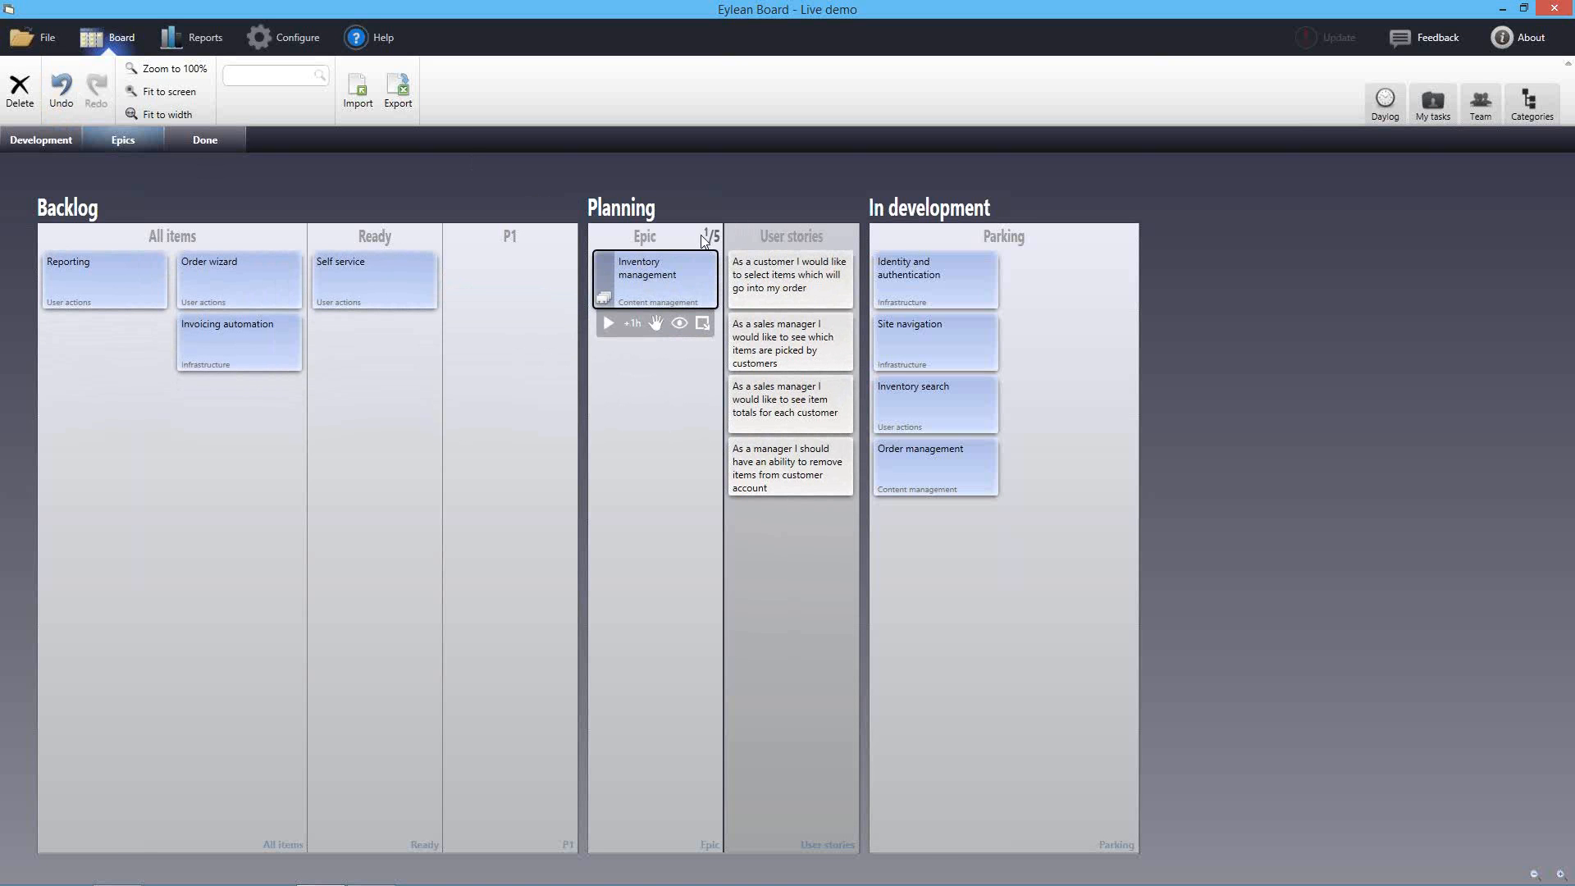
{"action": "left_click", "coordinate": [41, 140]}
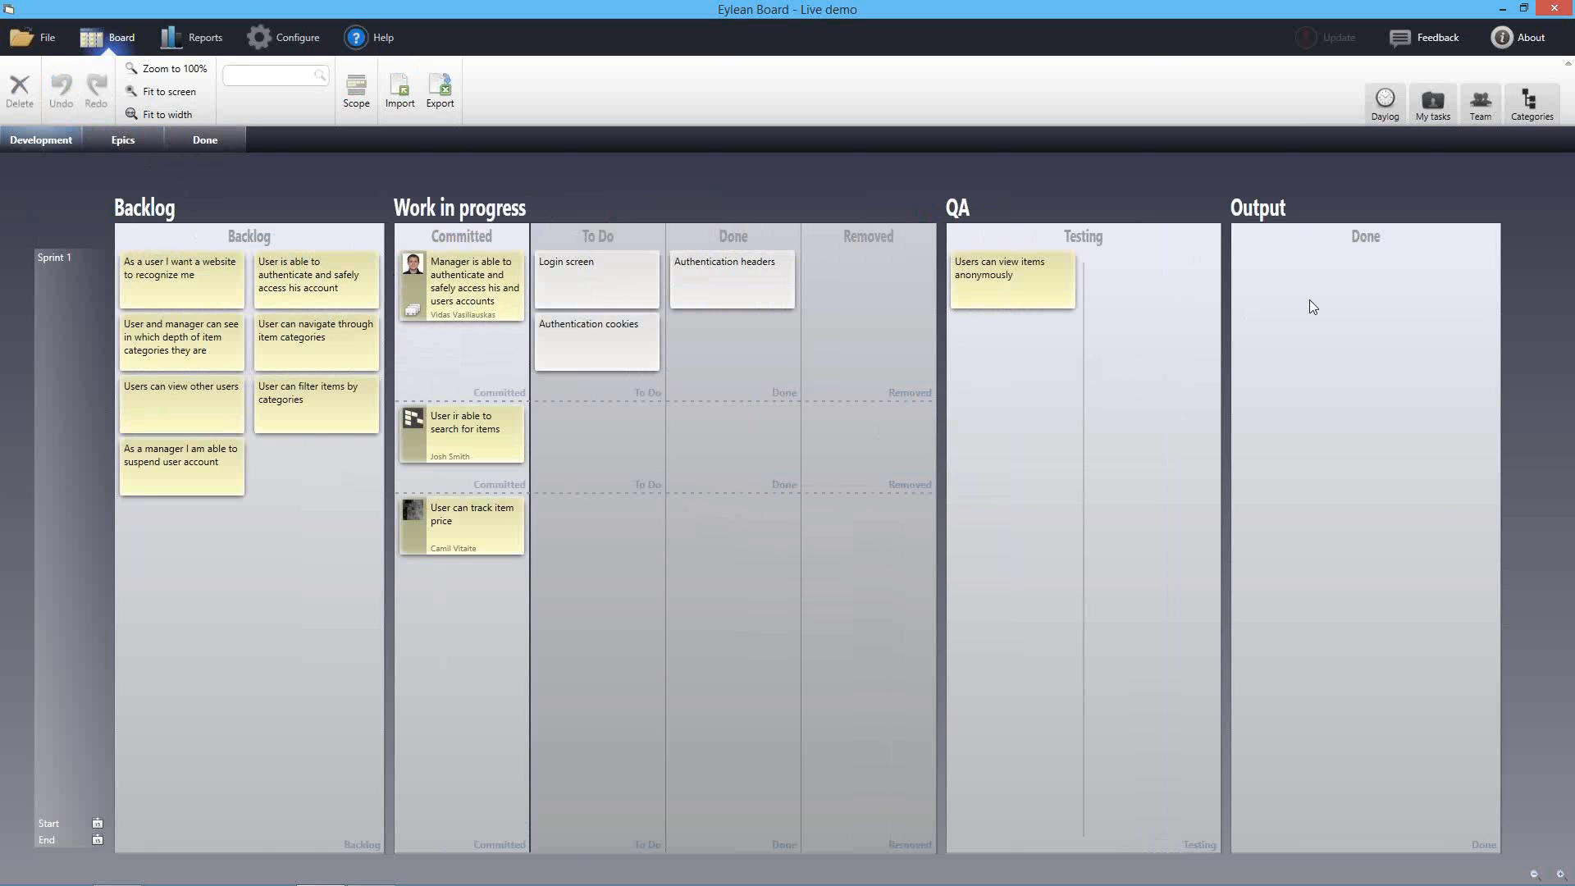
Move the anonymous-viewing, search-for-items and item-price stories into Output Done
{"action": "left_click_drag", "start_coordinate": [1030, 282], "coordinate": [1189, 270]}
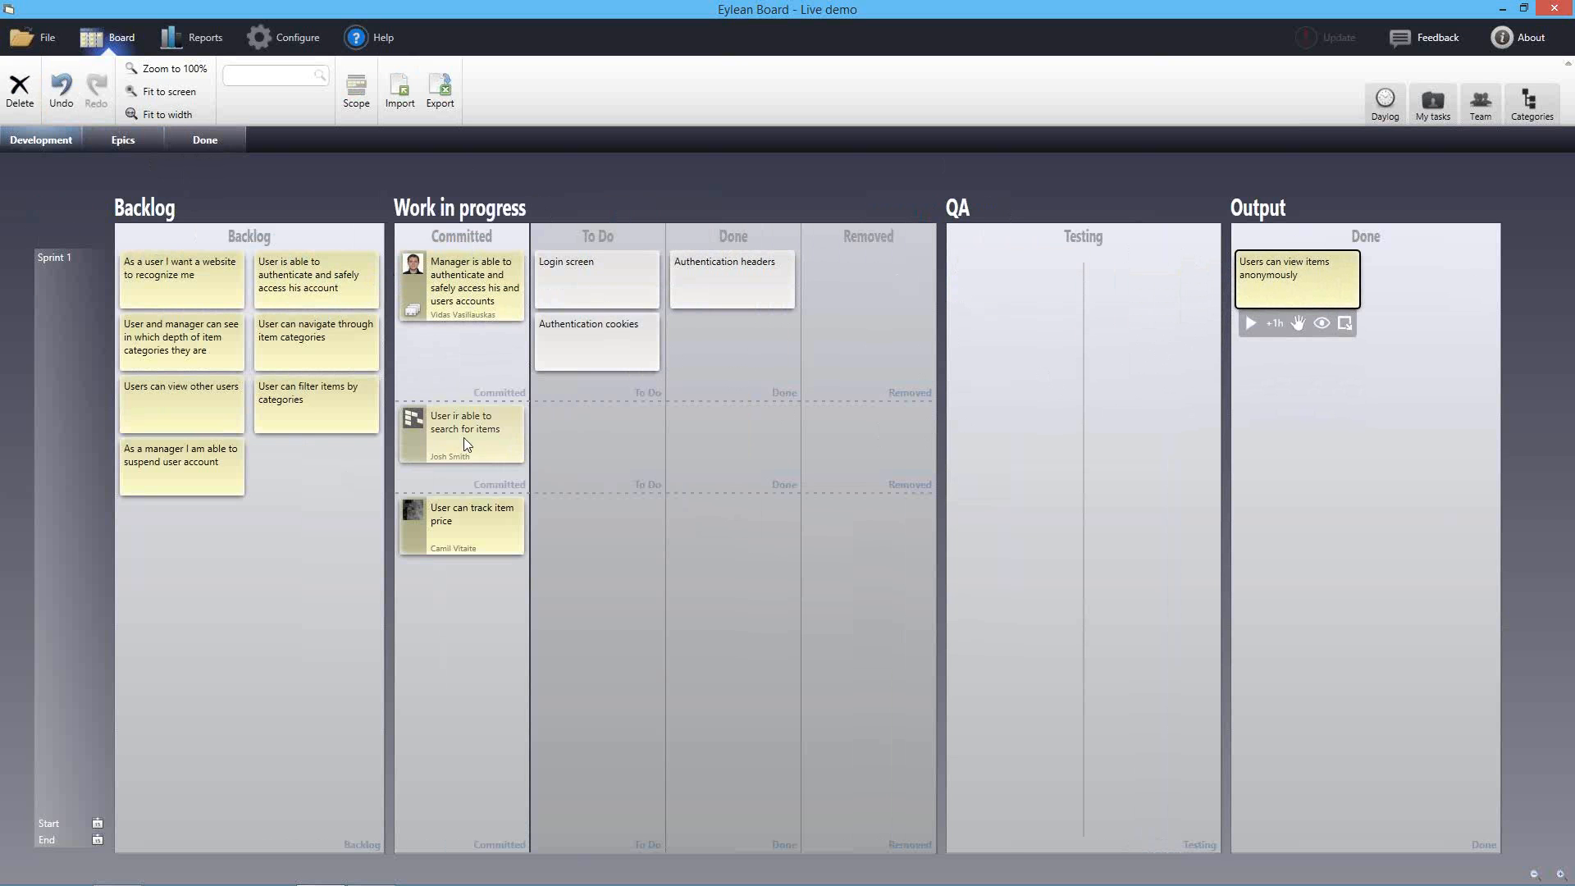
{"action": "left_click_drag", "start_coordinate": [435, 423], "coordinate": [1263, 361]}
{"action": "left_click_drag", "start_coordinate": [467, 492], "coordinate": [1337, 402]}
{"action": "left_click", "coordinate": [1148, 458]}
Check the Output column, then send the finished stories to the Done board
{"action": "scroll", "coordinate": [1280, 504], "scroll_direction": "up", "scroll_amount": 3}
{"action": "left_click_drag", "start_coordinate": [1126, 515], "coordinate": [1062, 517]}
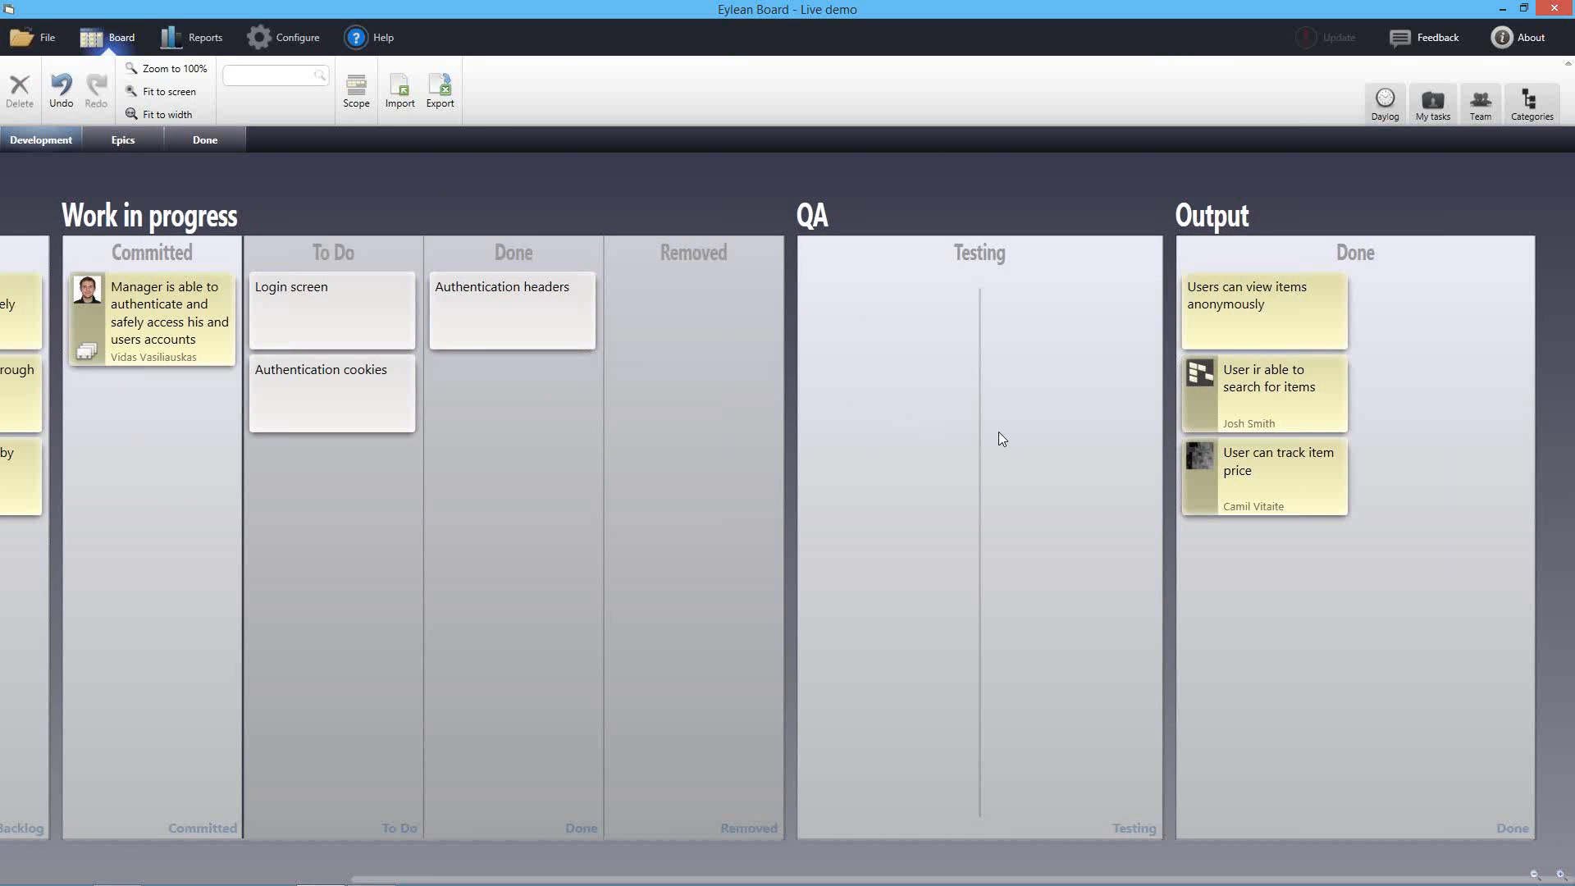
{"action": "scroll", "coordinate": [999, 432], "scroll_direction": "down", "scroll_amount": 3}
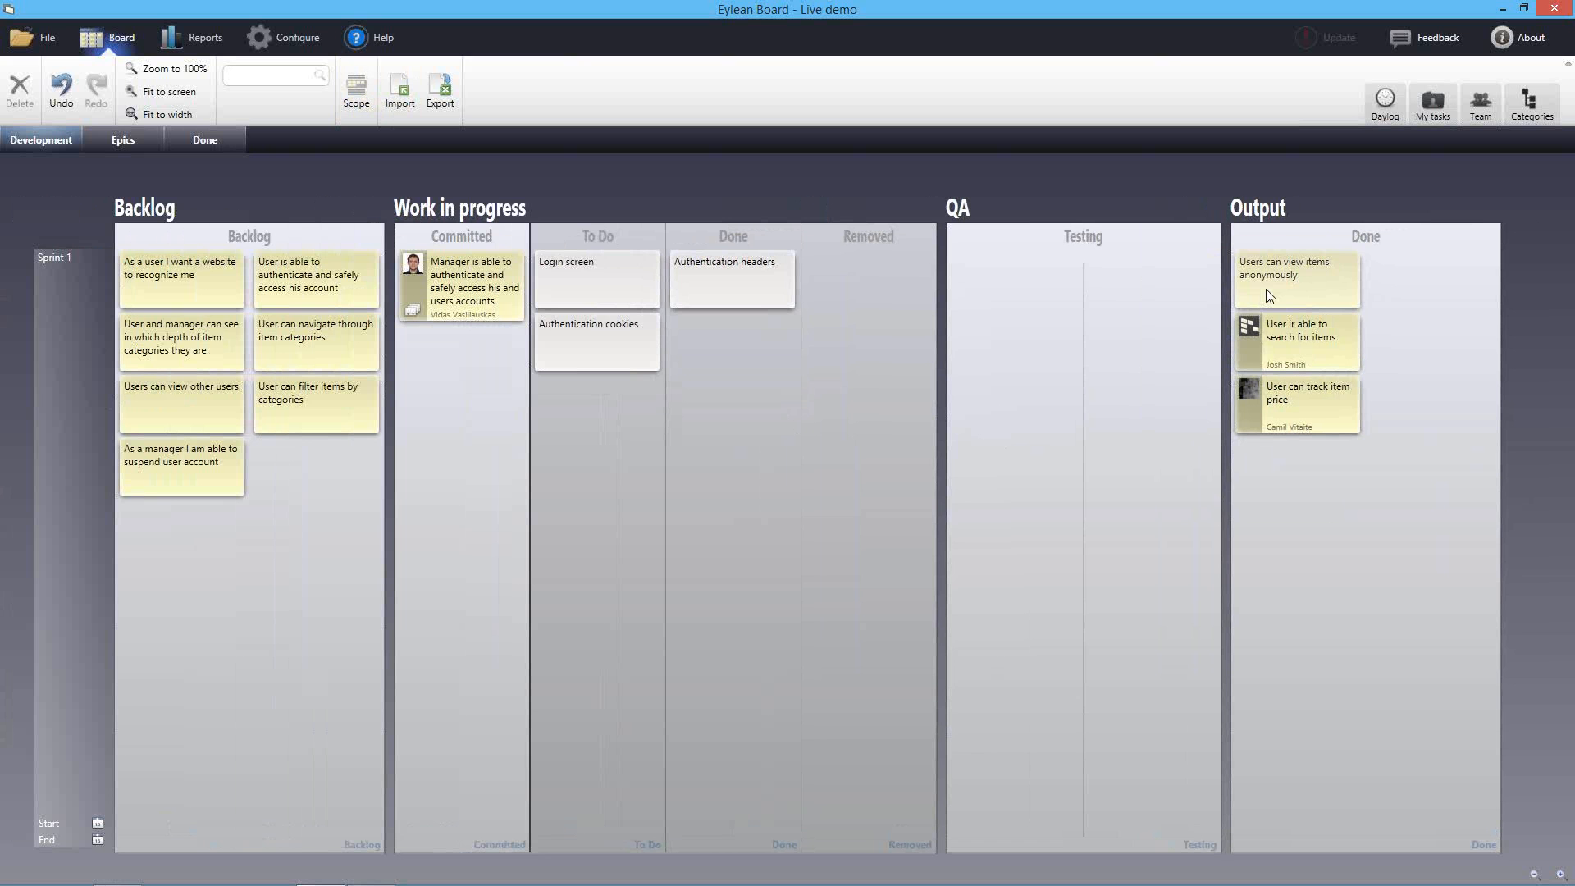
{"action": "left_click_drag", "start_coordinate": [1286, 270], "coordinate": [241, 144]}
{"action": "left_click_drag", "start_coordinate": [1306, 287], "coordinate": [205, 145]}
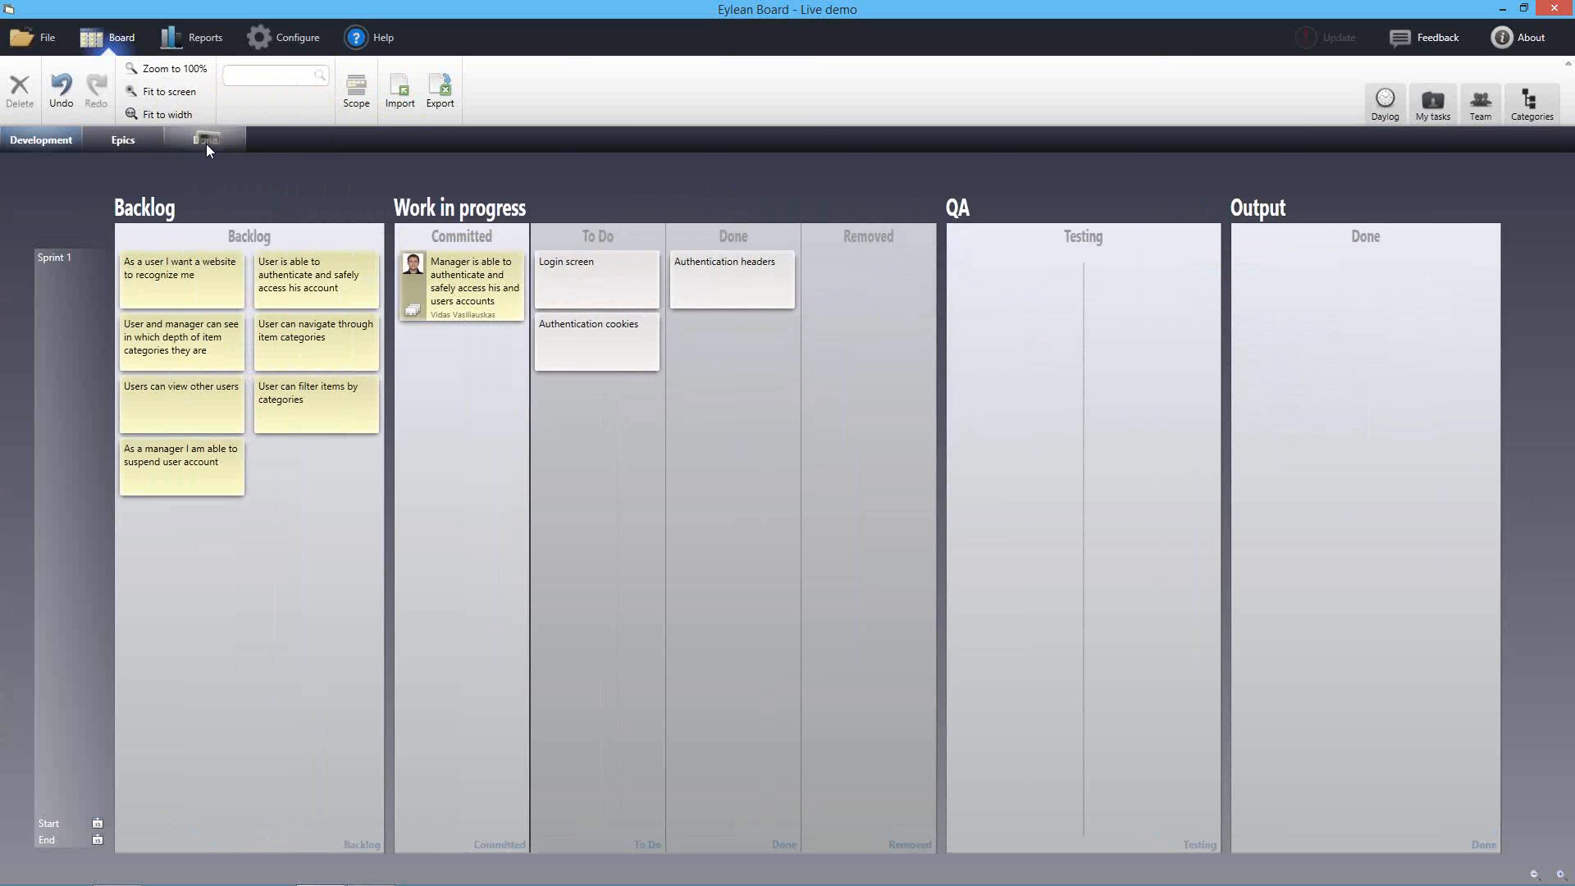
Turn on 'Use time boxing in rows' in the Done board's configuration
{"action": "left_click", "coordinate": [228, 141]}
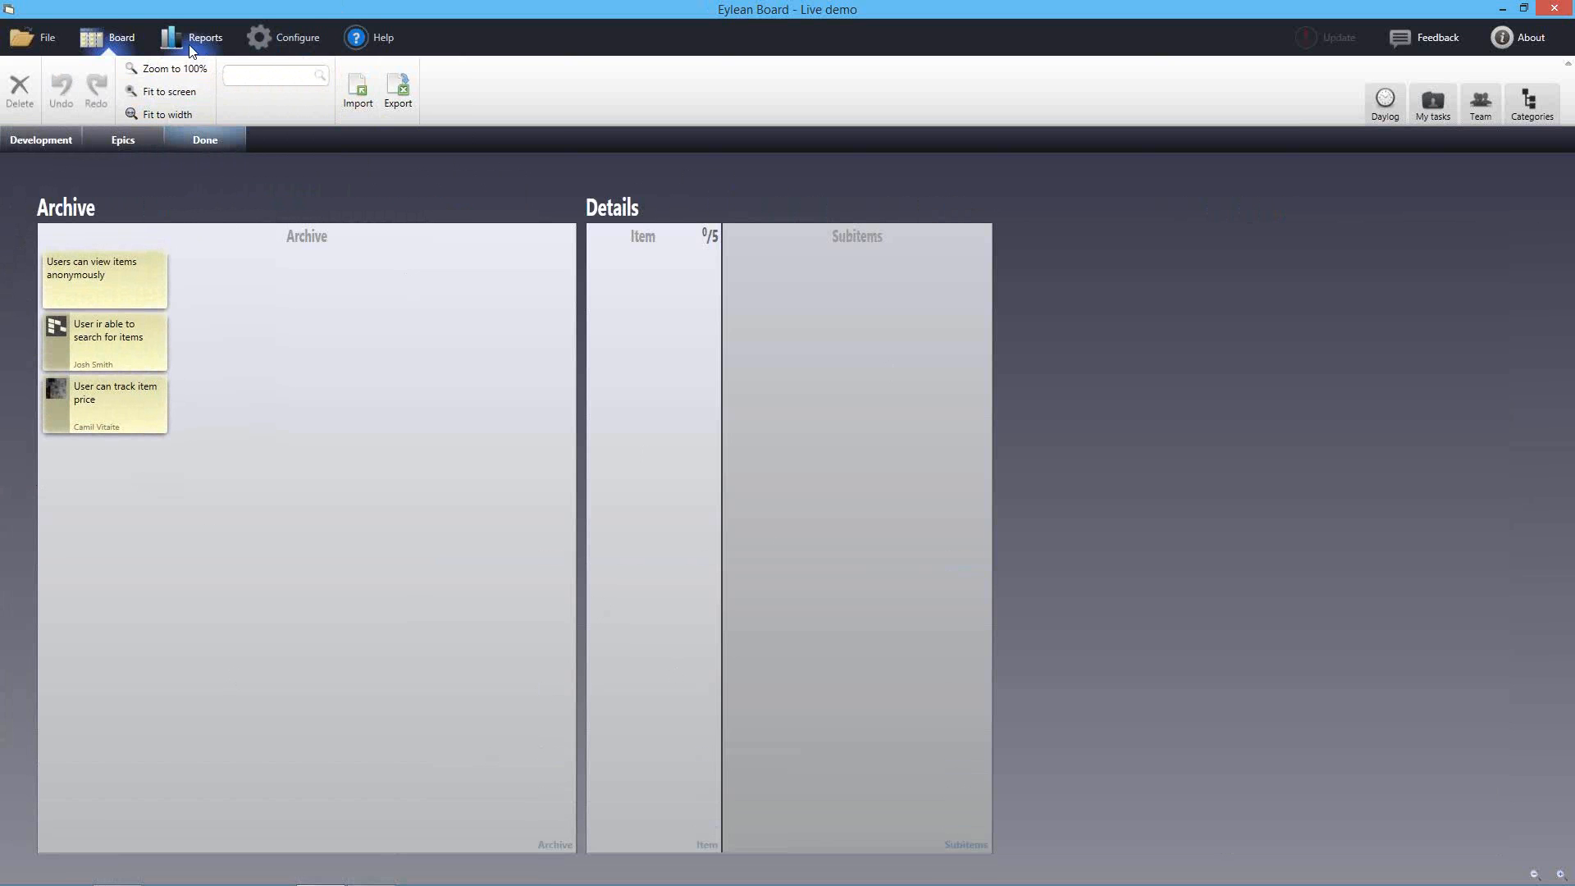
{"action": "left_click", "coordinate": [278, 39]}
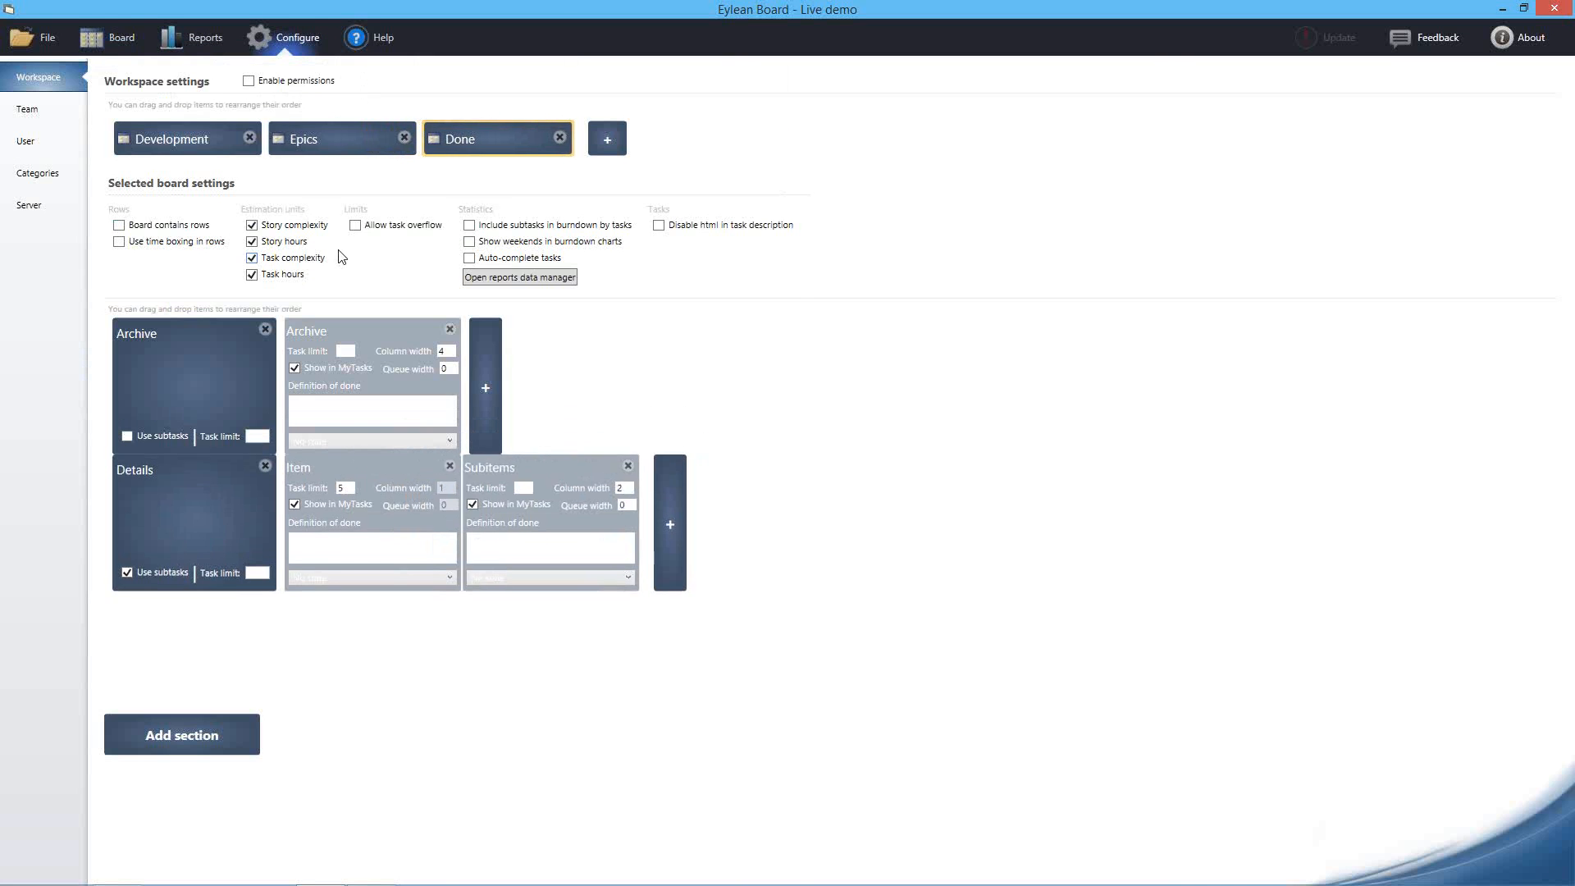
{"action": "left_click", "coordinate": [120, 242]}
{"action": "left_click", "coordinate": [108, 38]}
Rename the first Done board row to Sprint 1 and add a second row named Sprint 2
{"action": "right_click", "coordinate": [67, 333]}
{"action": "left_click", "coordinate": [37, 288]}
{"action": "type", "text": "Sprint 1"}
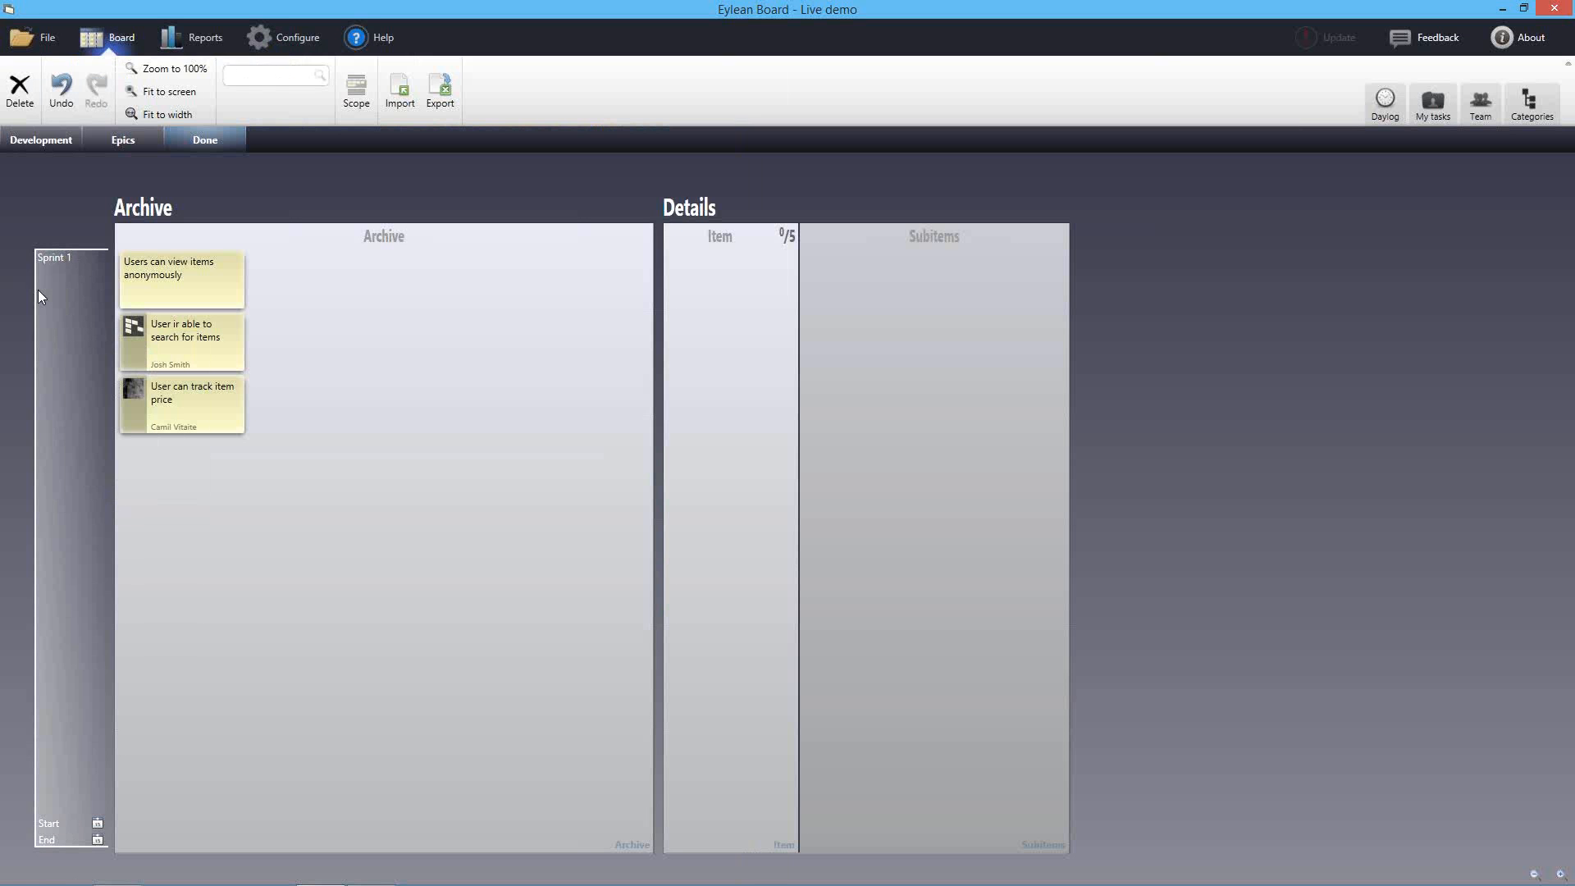
{"action": "right_click", "coordinate": [52, 307]}
{"action": "left_click", "coordinate": [75, 315]}
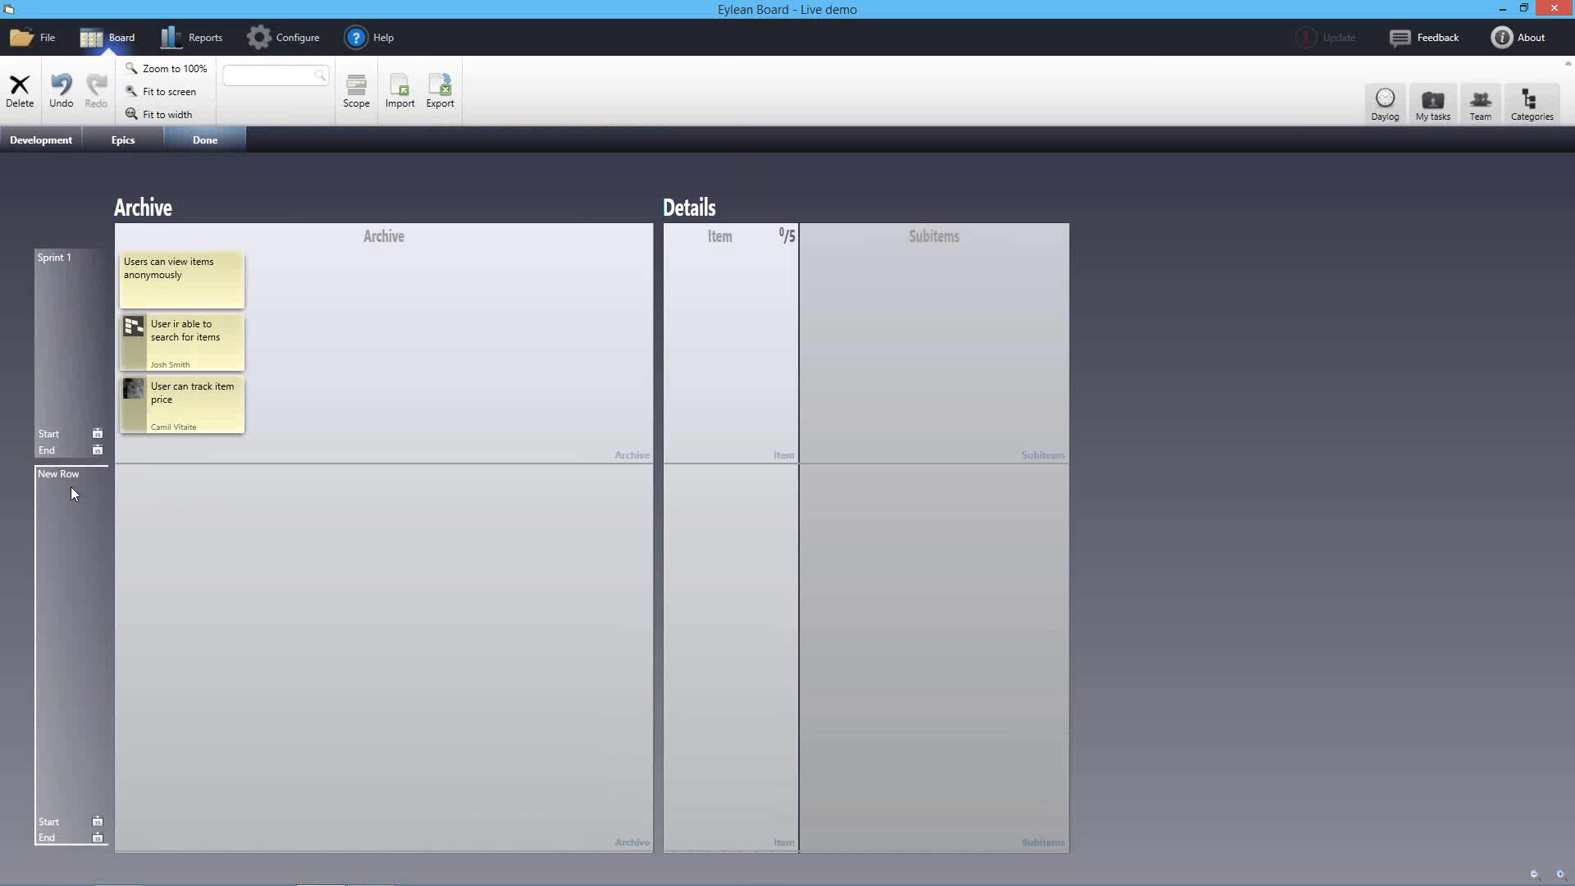
{"action": "type", "text": "Sprint 2"}
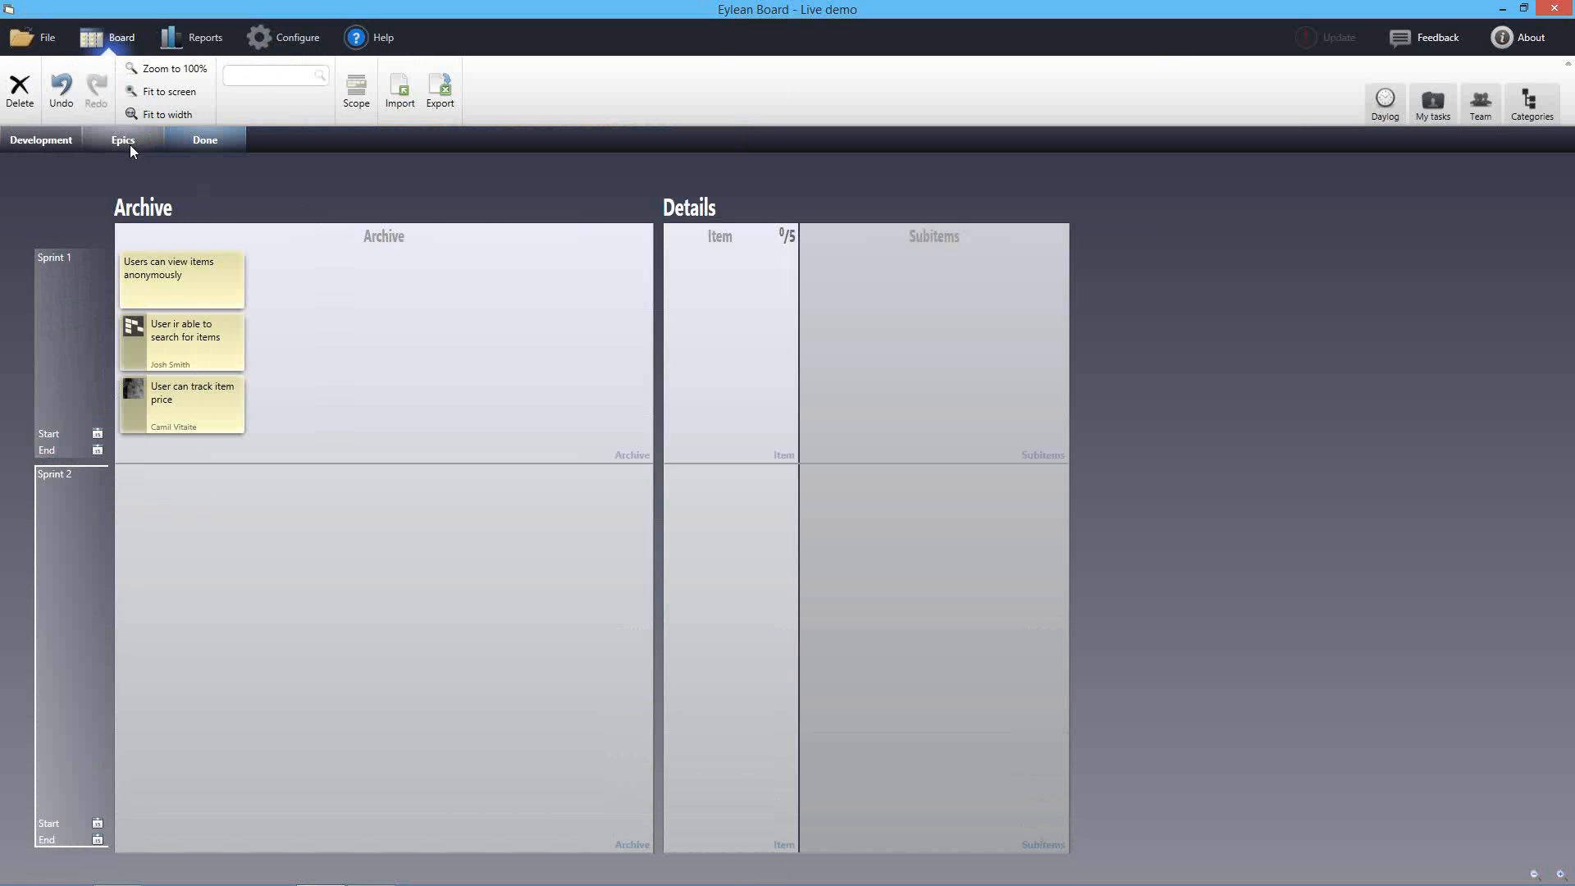
{"action": "left_click", "coordinate": [61, 142]}
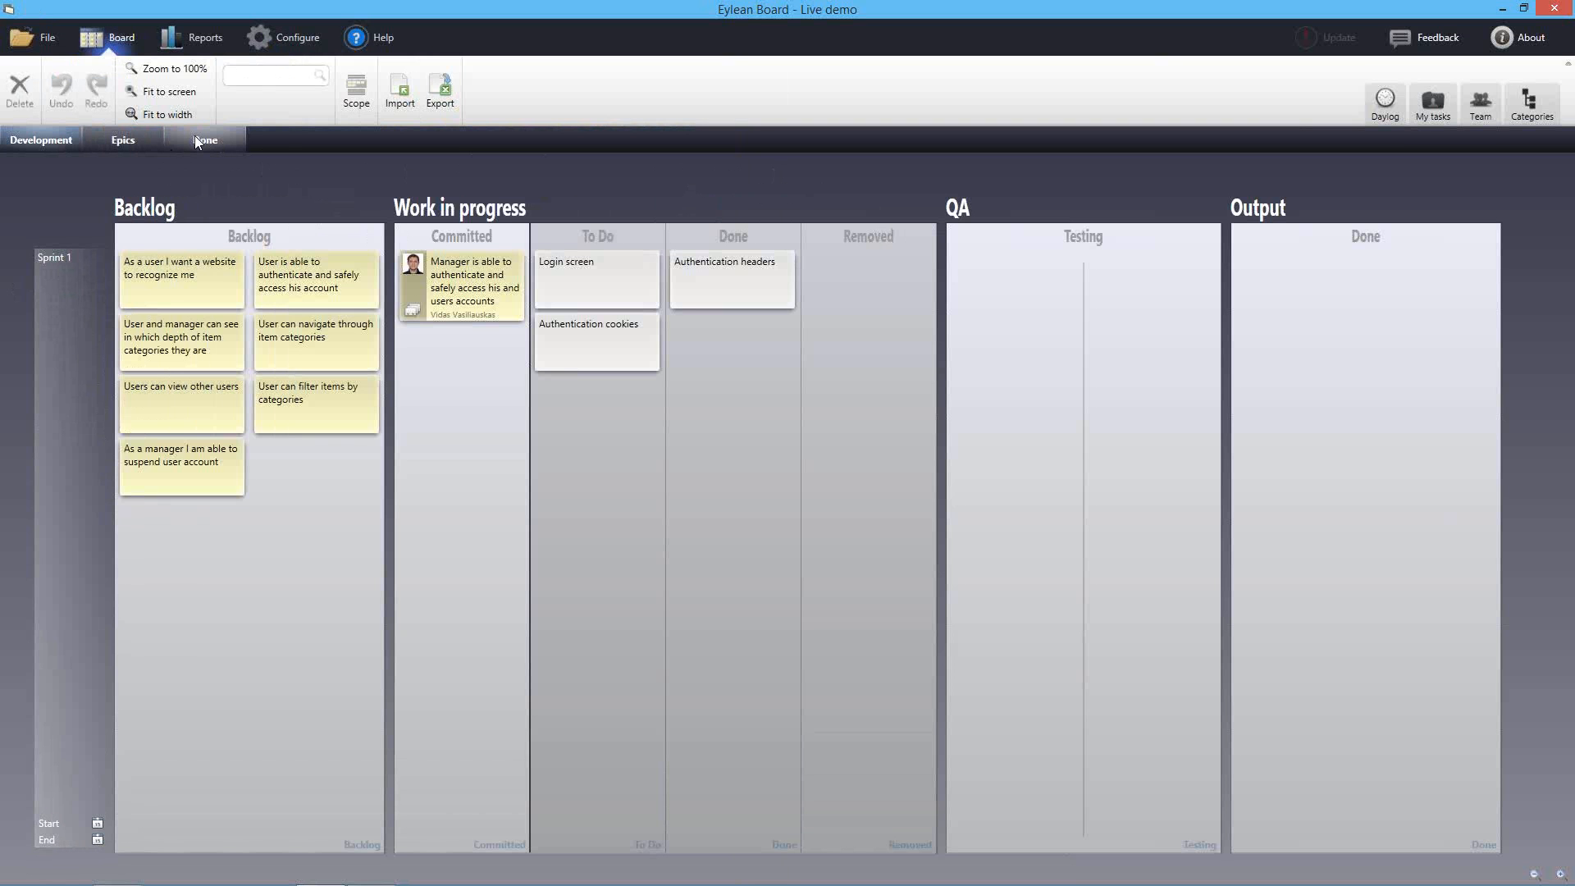
Delete the first Backlog card, undo to restore it, then open the user authentication story's details
{"action": "left_click", "coordinate": [181, 283]}
{"action": "key", "text": "Delete"}
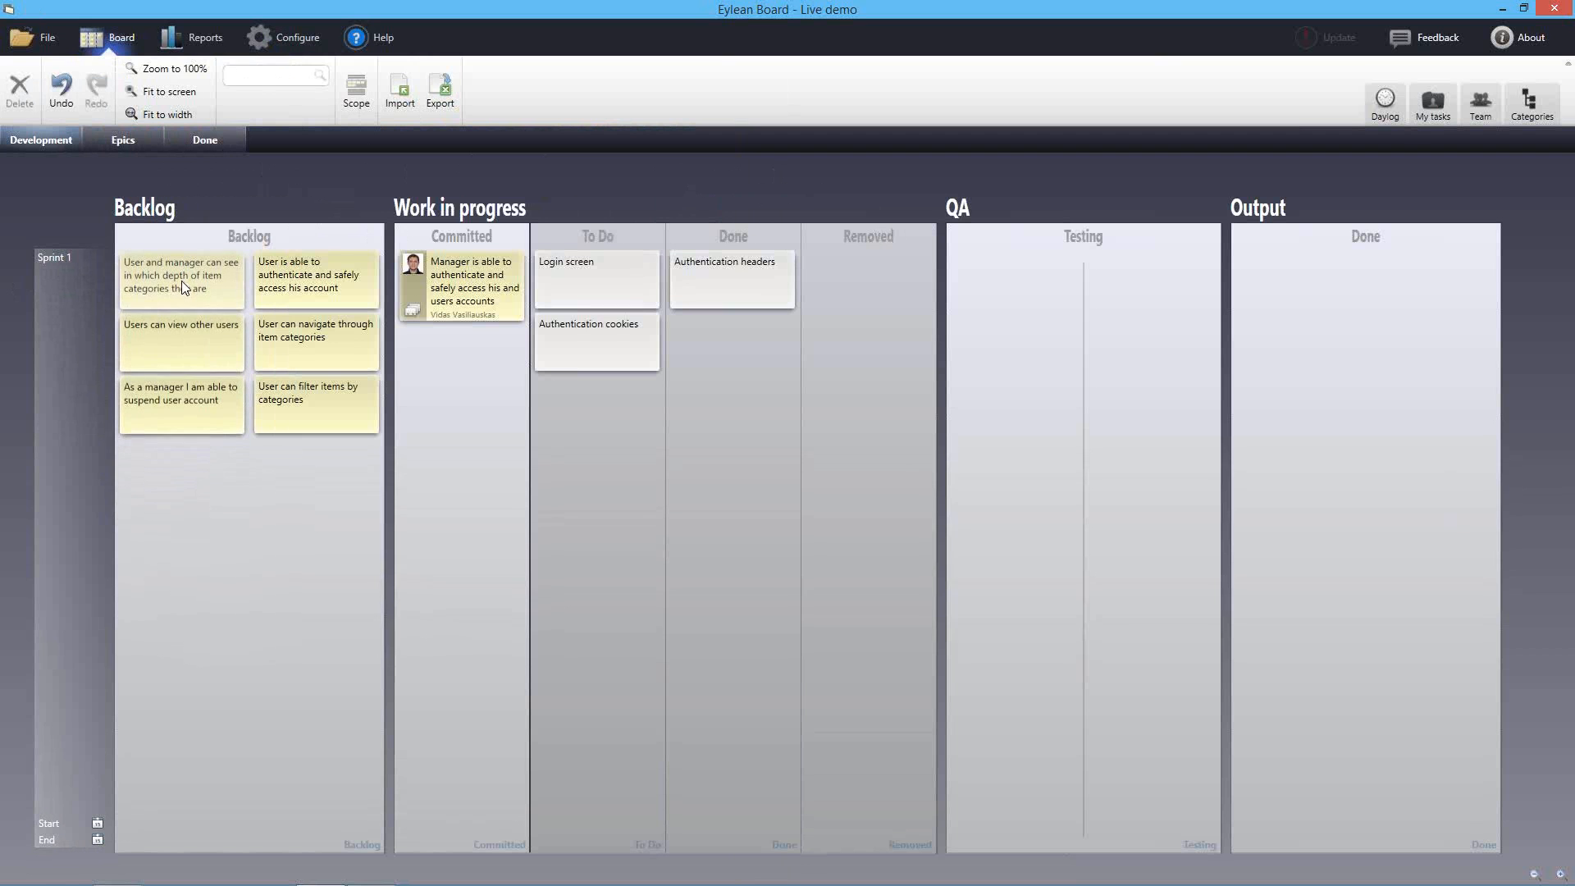
{"action": "left_click", "coordinate": [61, 92]}
{"action": "left_click", "coordinate": [460, 570]}
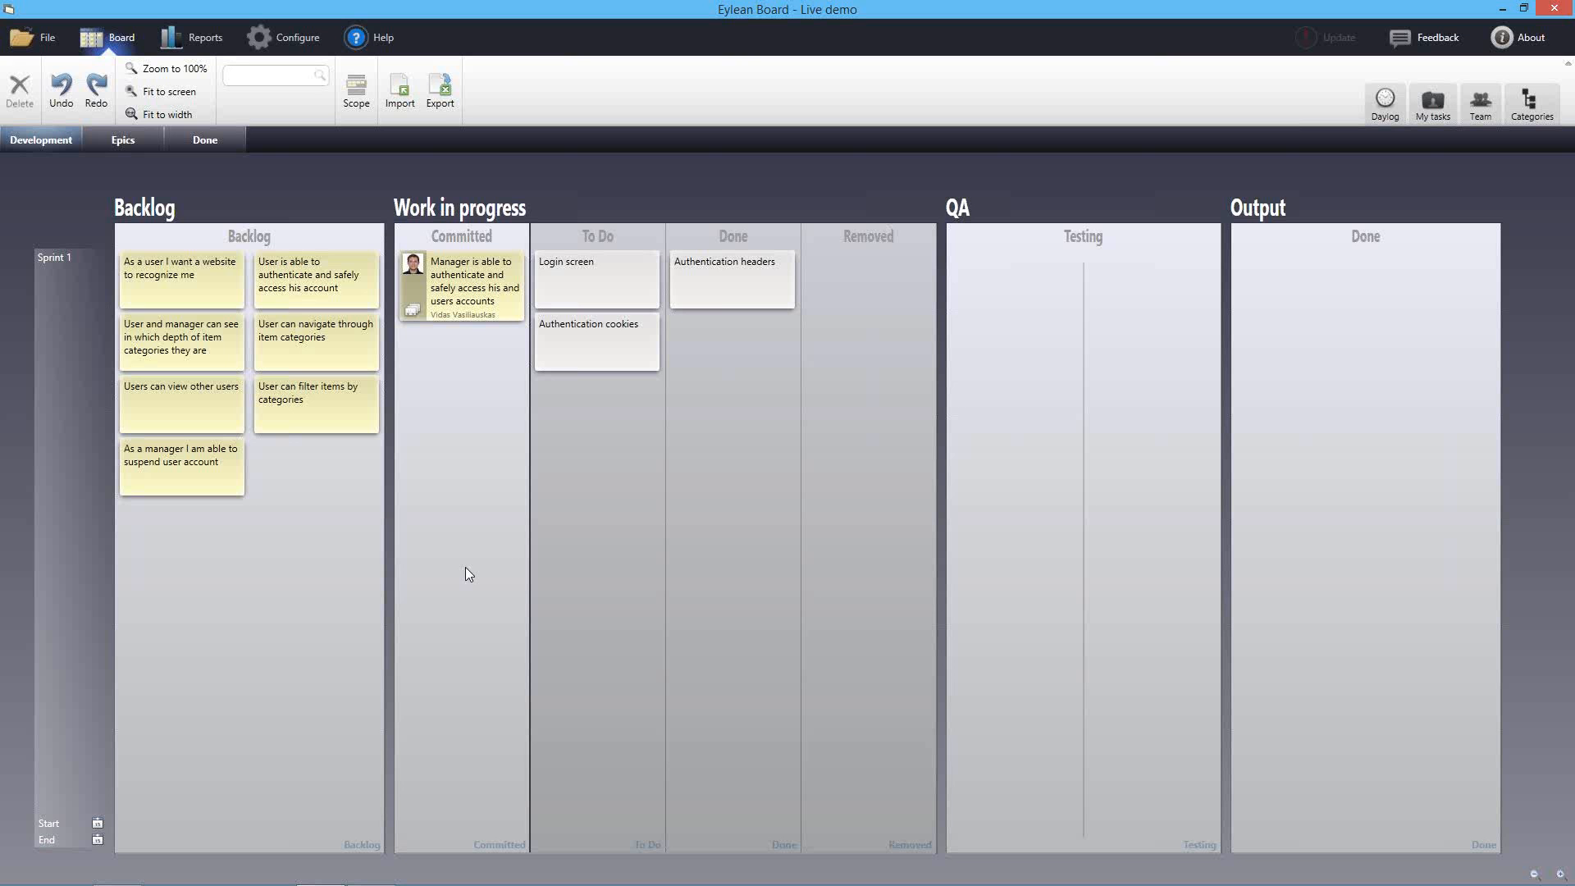
{"action": "double_click", "coordinate": [328, 289]}
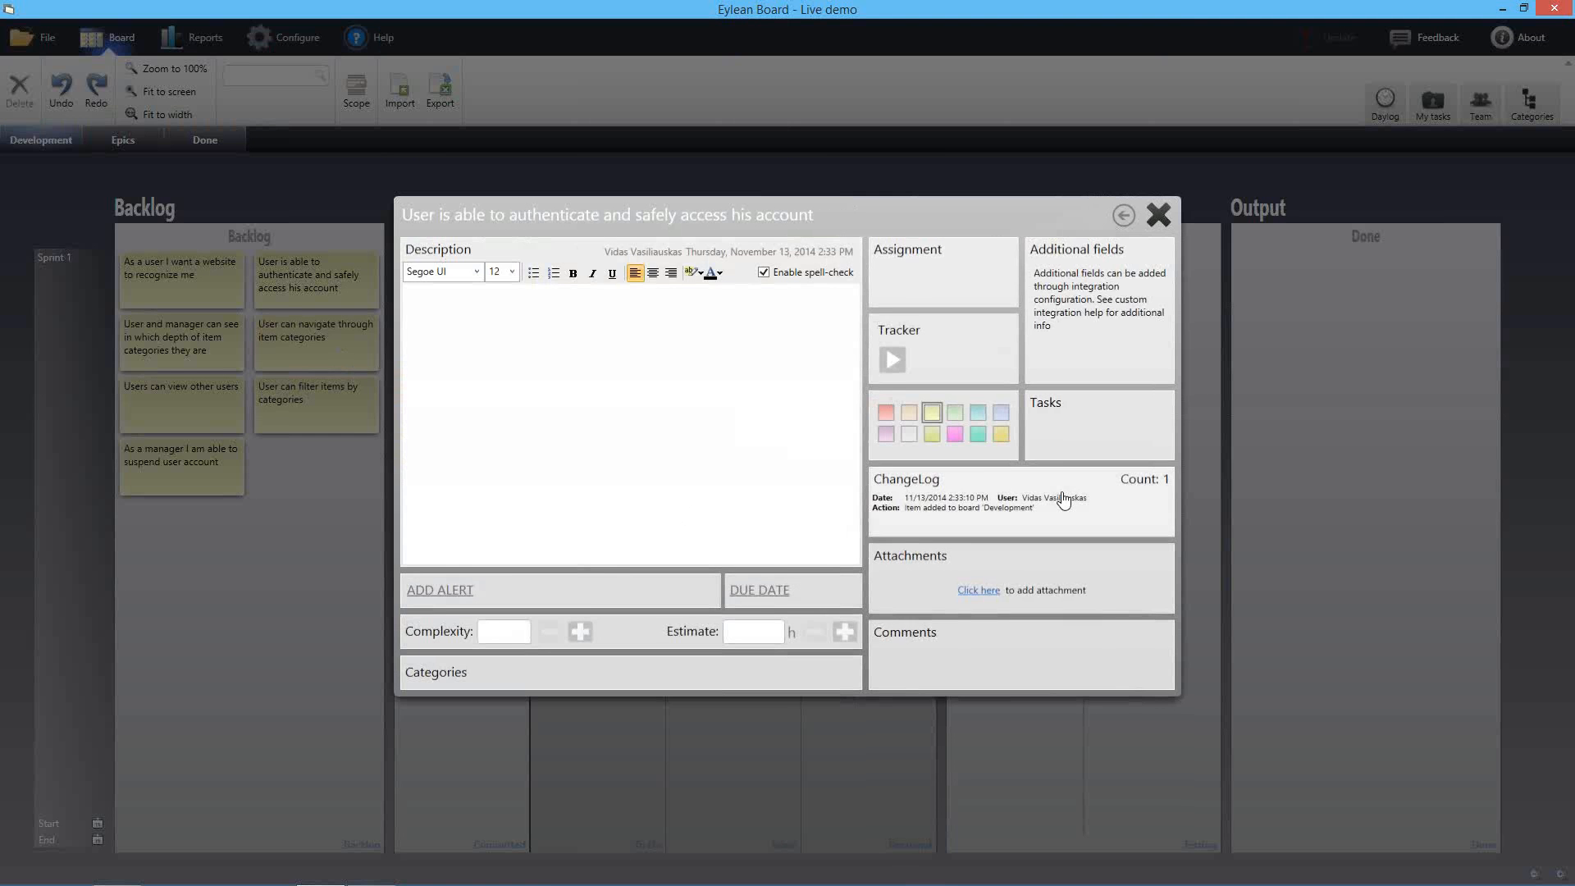
Review the manager authentication story's change log, then move it and its tasks to the Done board
{"action": "left_click", "coordinate": [1158, 215]}
{"action": "double_click", "coordinate": [466, 297]}
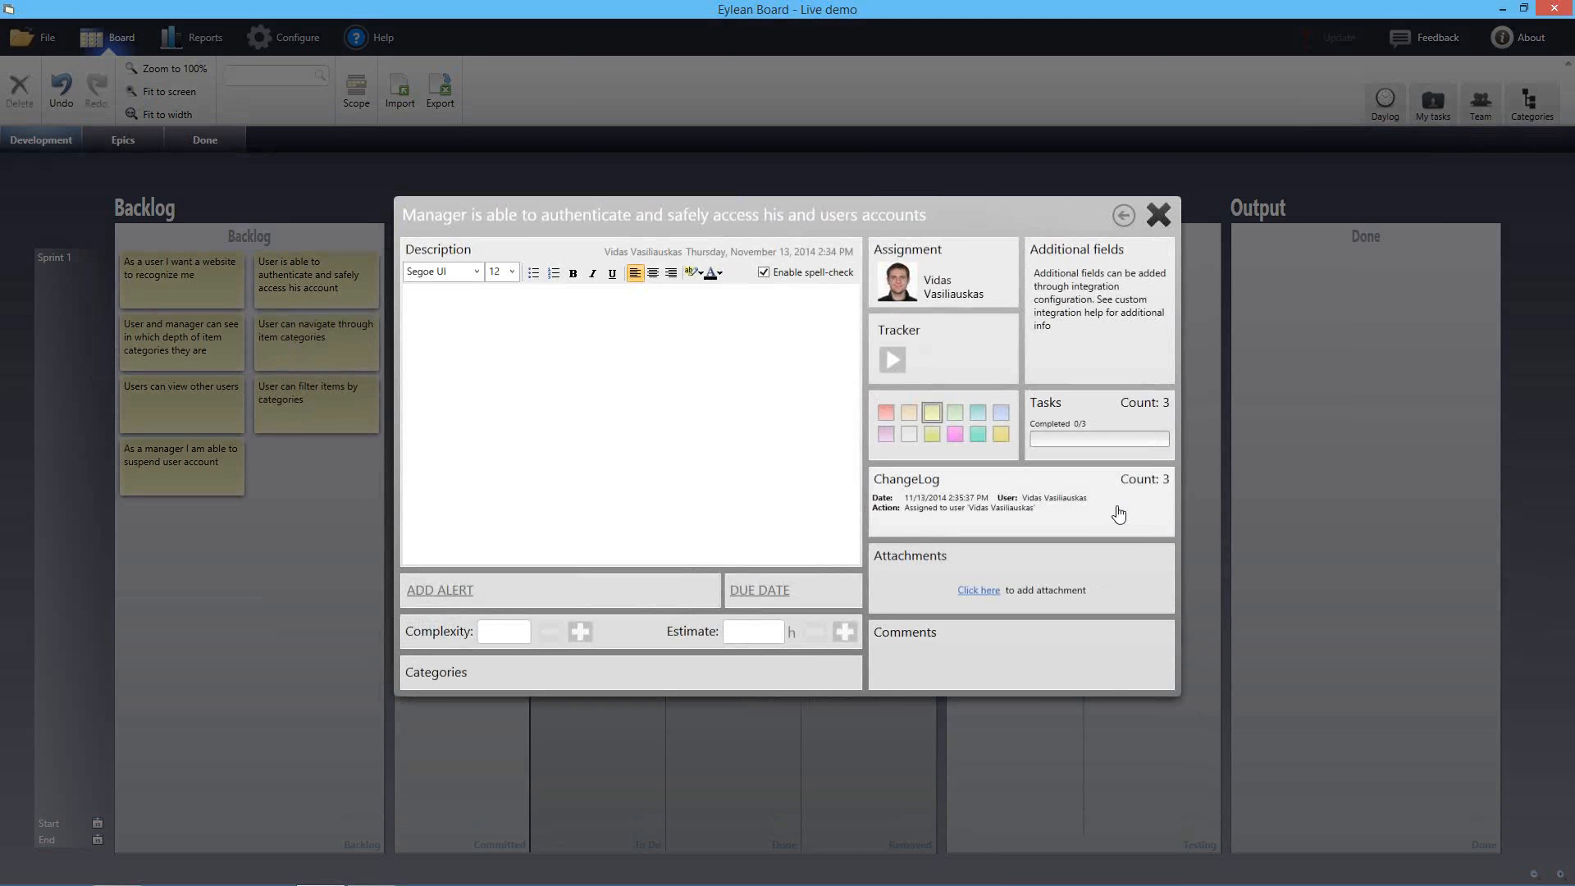
{"action": "left_click", "coordinate": [1058, 492]}
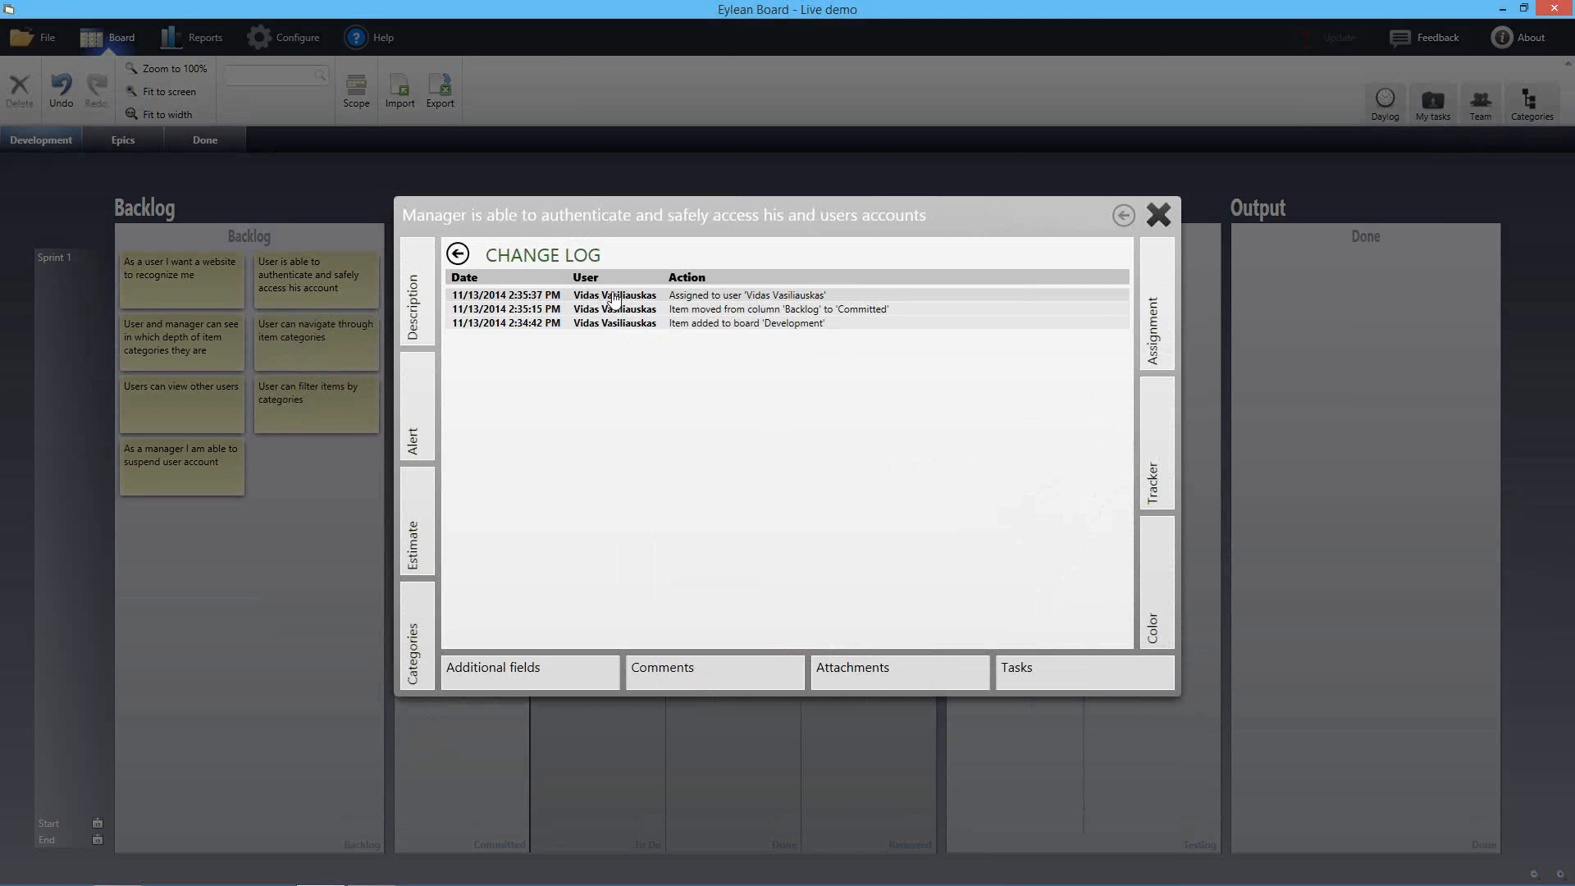
{"action": "left_click", "coordinate": [1158, 215]}
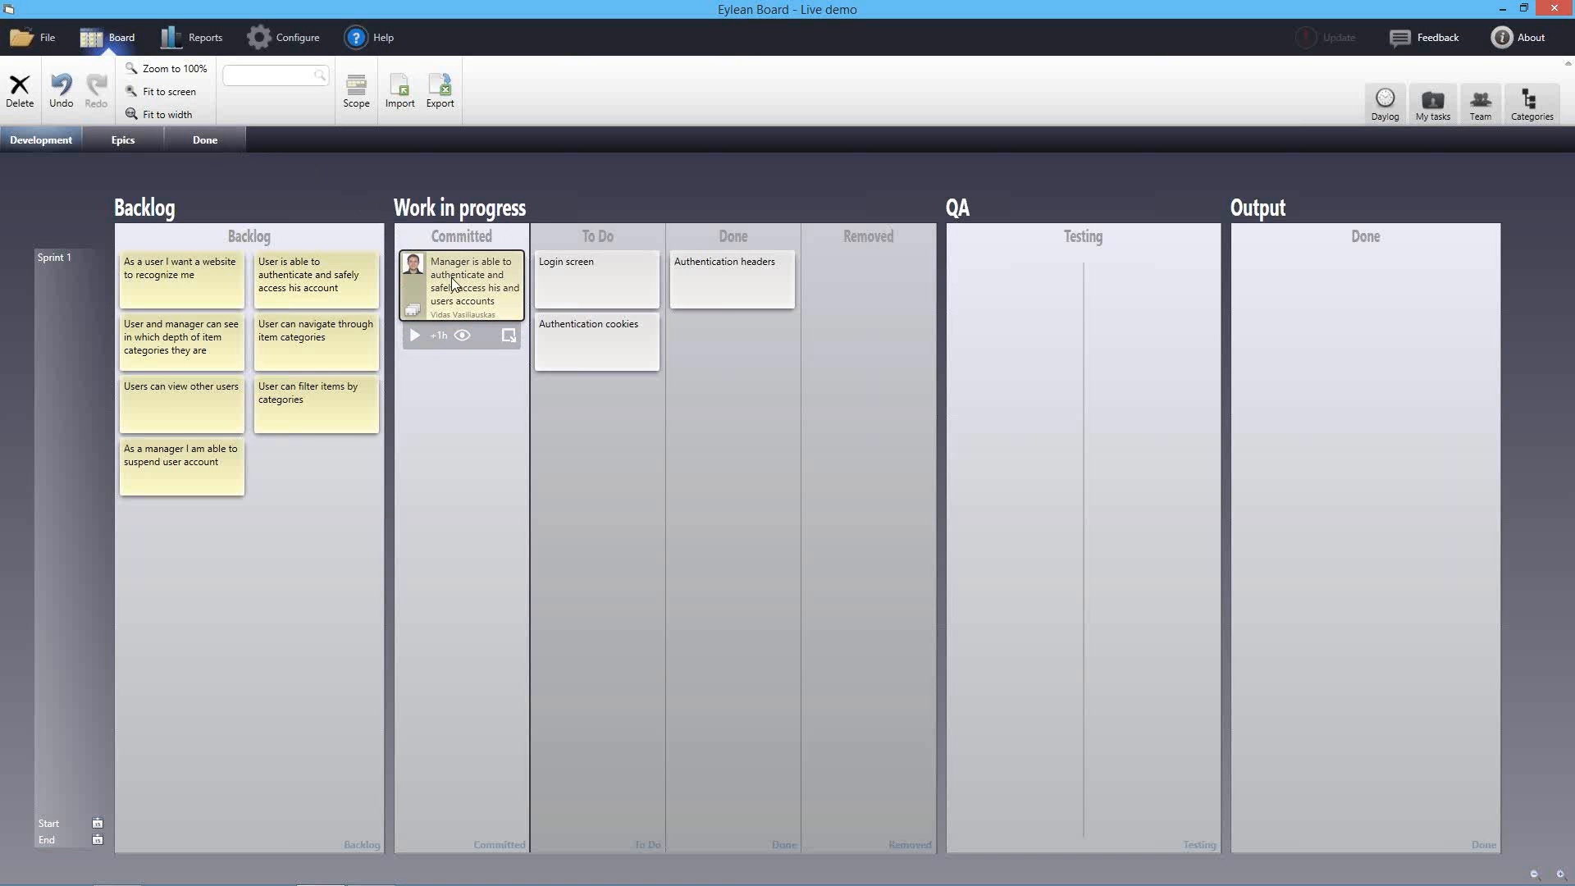
{"action": "left_click_drag", "start_coordinate": [460, 297], "coordinate": [209, 141]}
{"action": "left_click", "coordinate": [208, 141]}
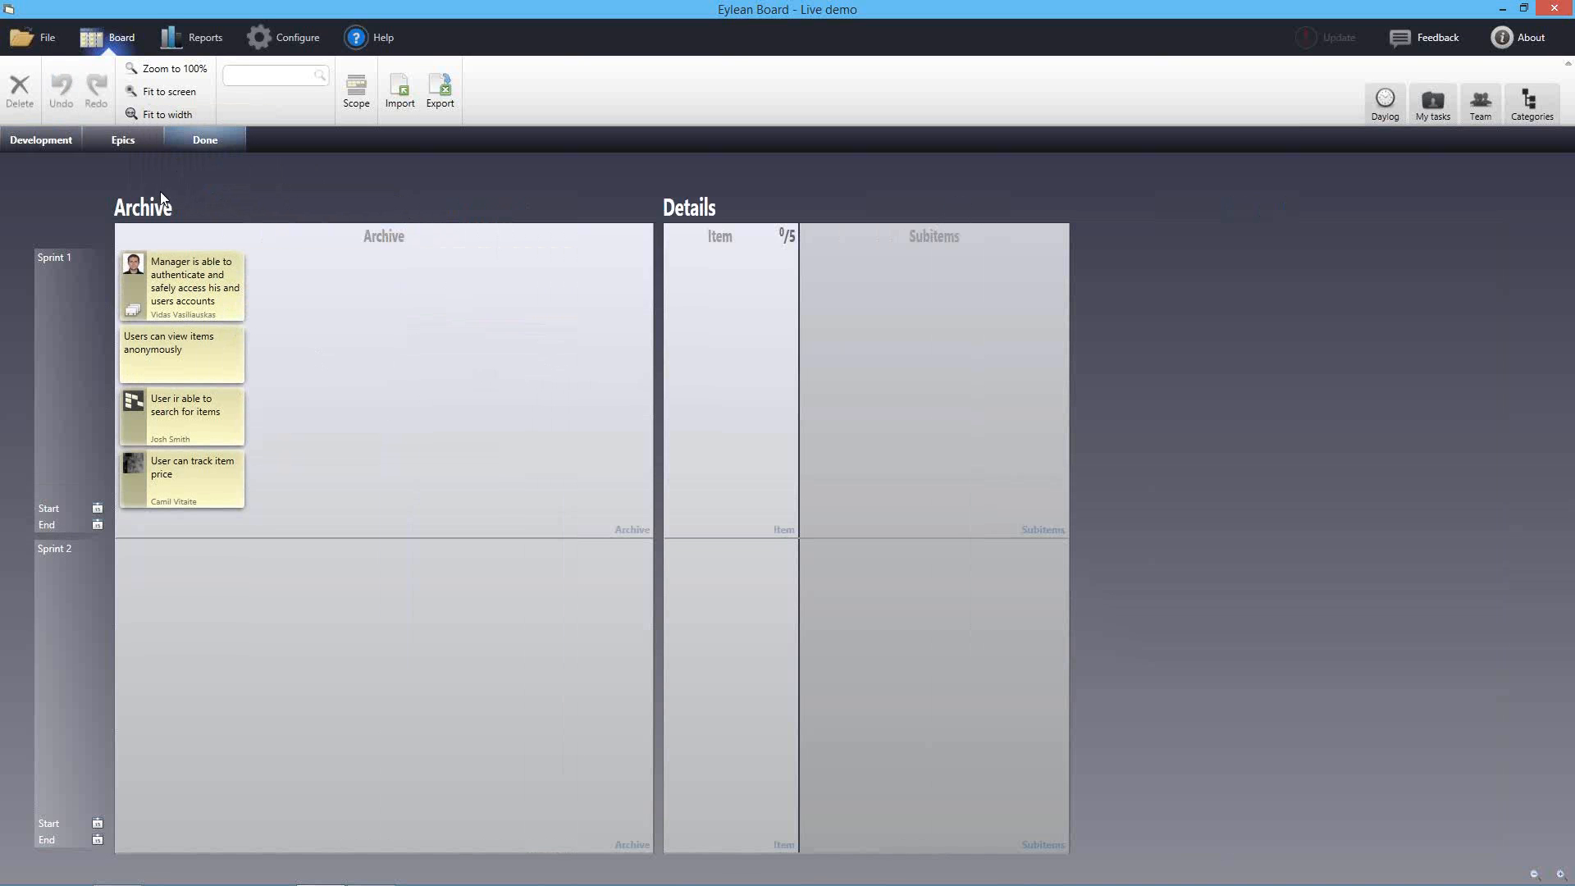
Open the File backstage to the Open Workspace page with recent and pinned workspaces
{"action": "left_click", "coordinate": [54, 43]}
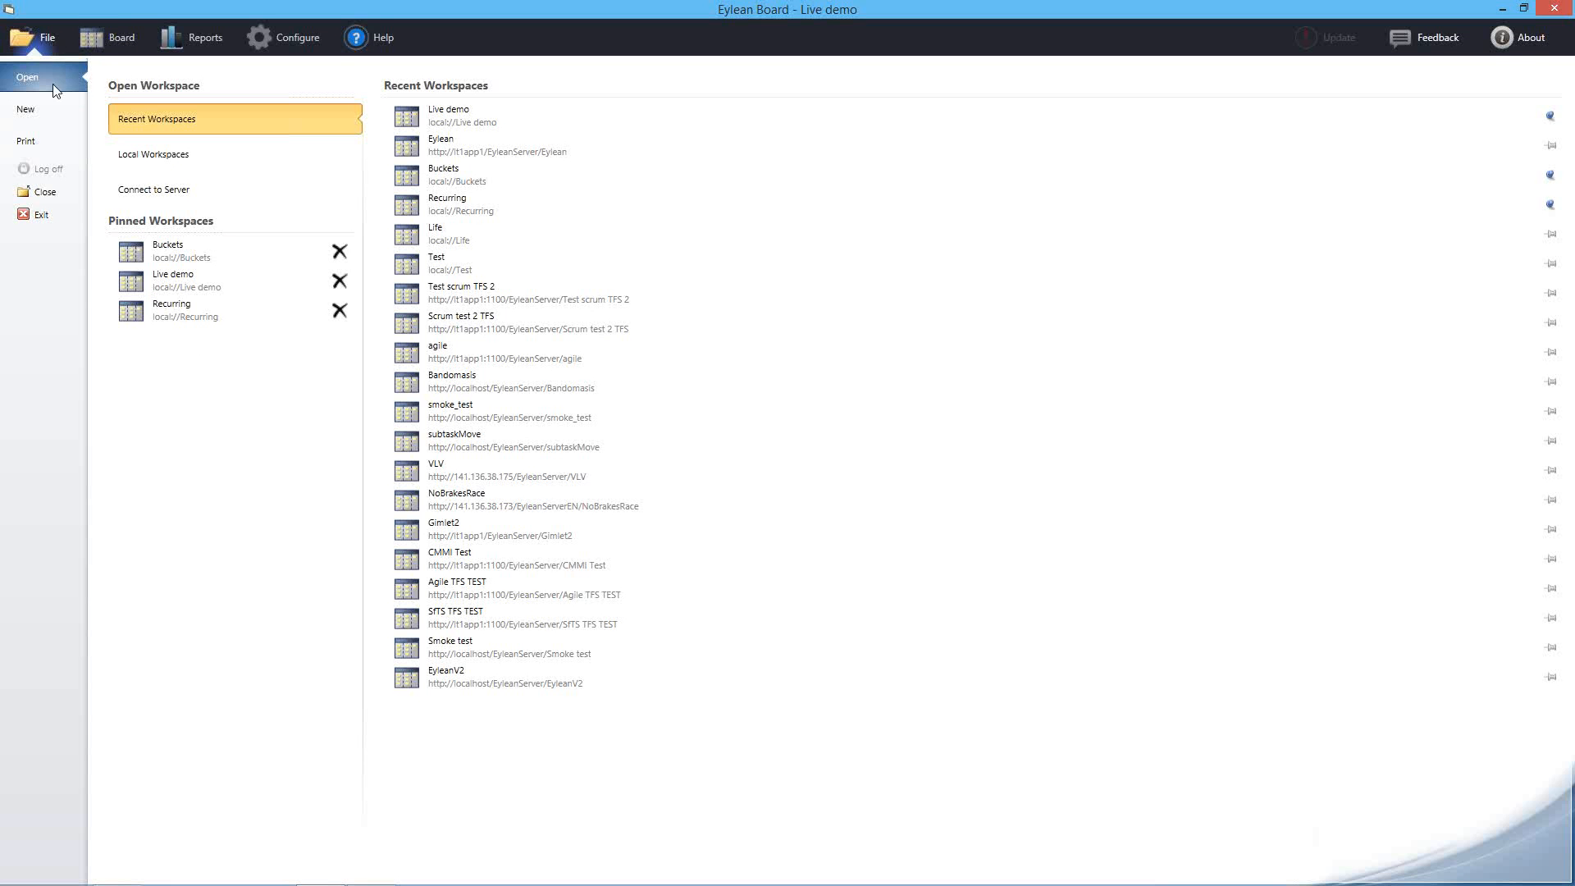
Open Buckets from the Pinned Workspaces list
{"action": "left_click", "coordinate": [195, 255]}
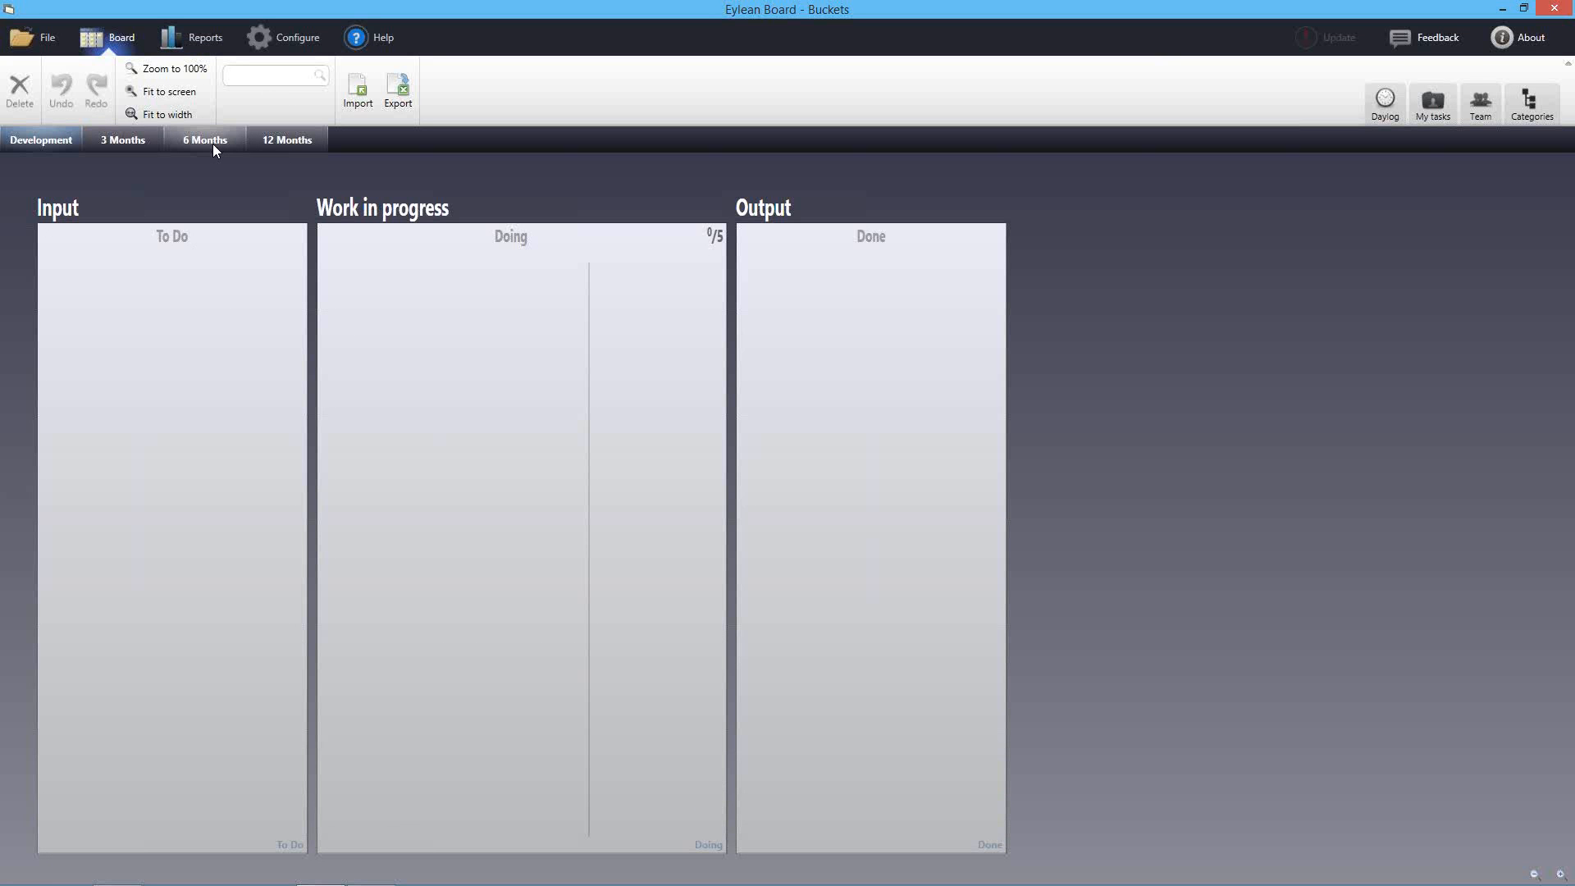
On the 12 Months board, add a 'We should produce more sales' card and move it to 6 Months
{"action": "left_click", "coordinate": [270, 141]}
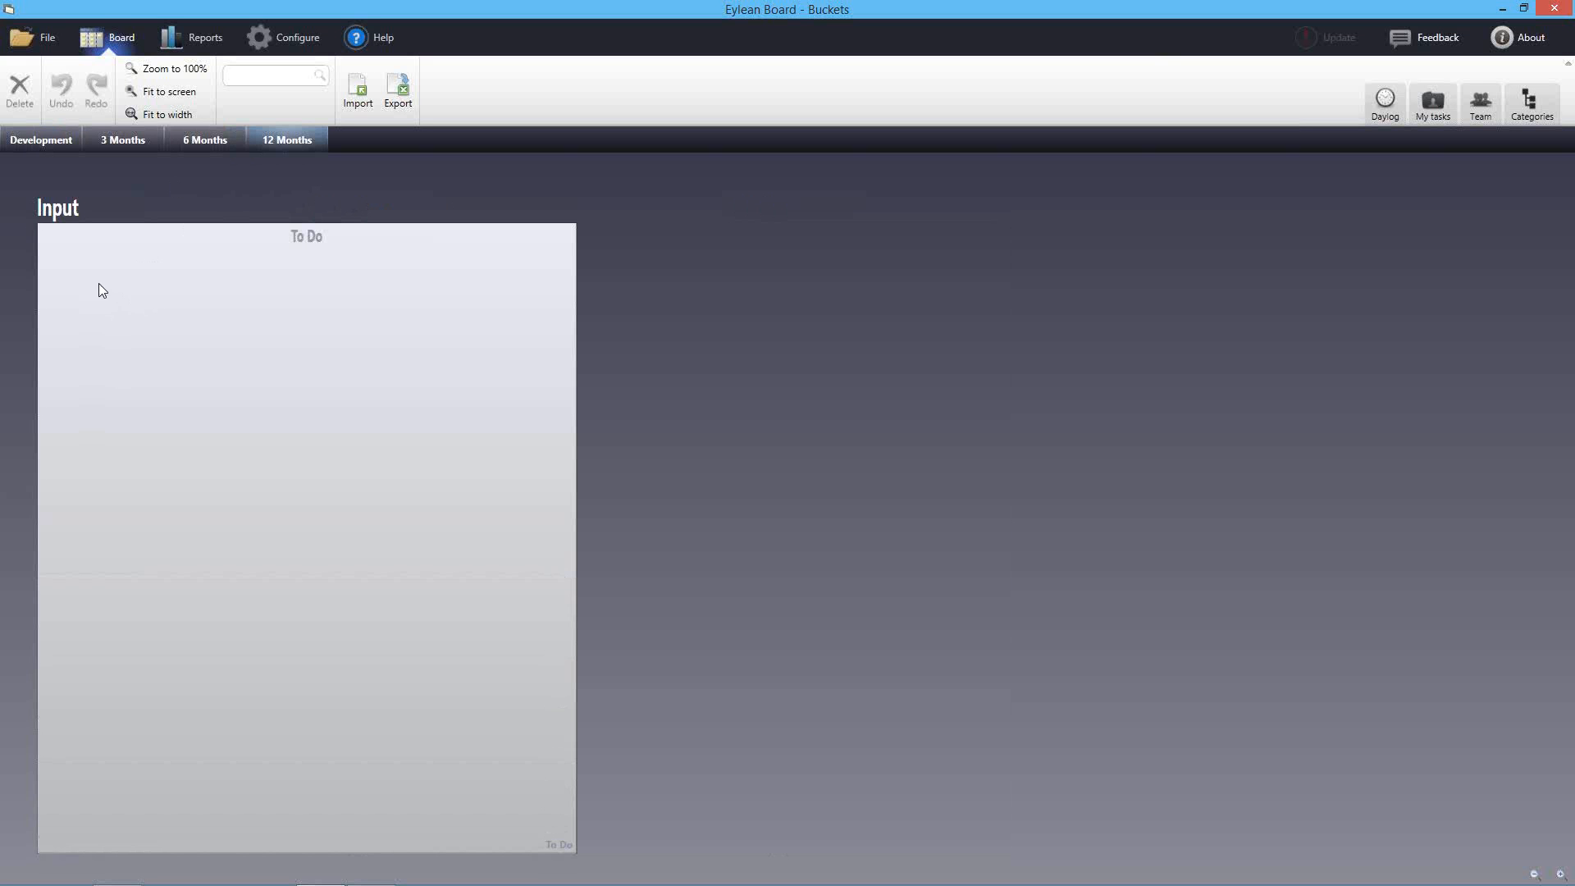
{"action": "double_click", "coordinate": [79, 299]}
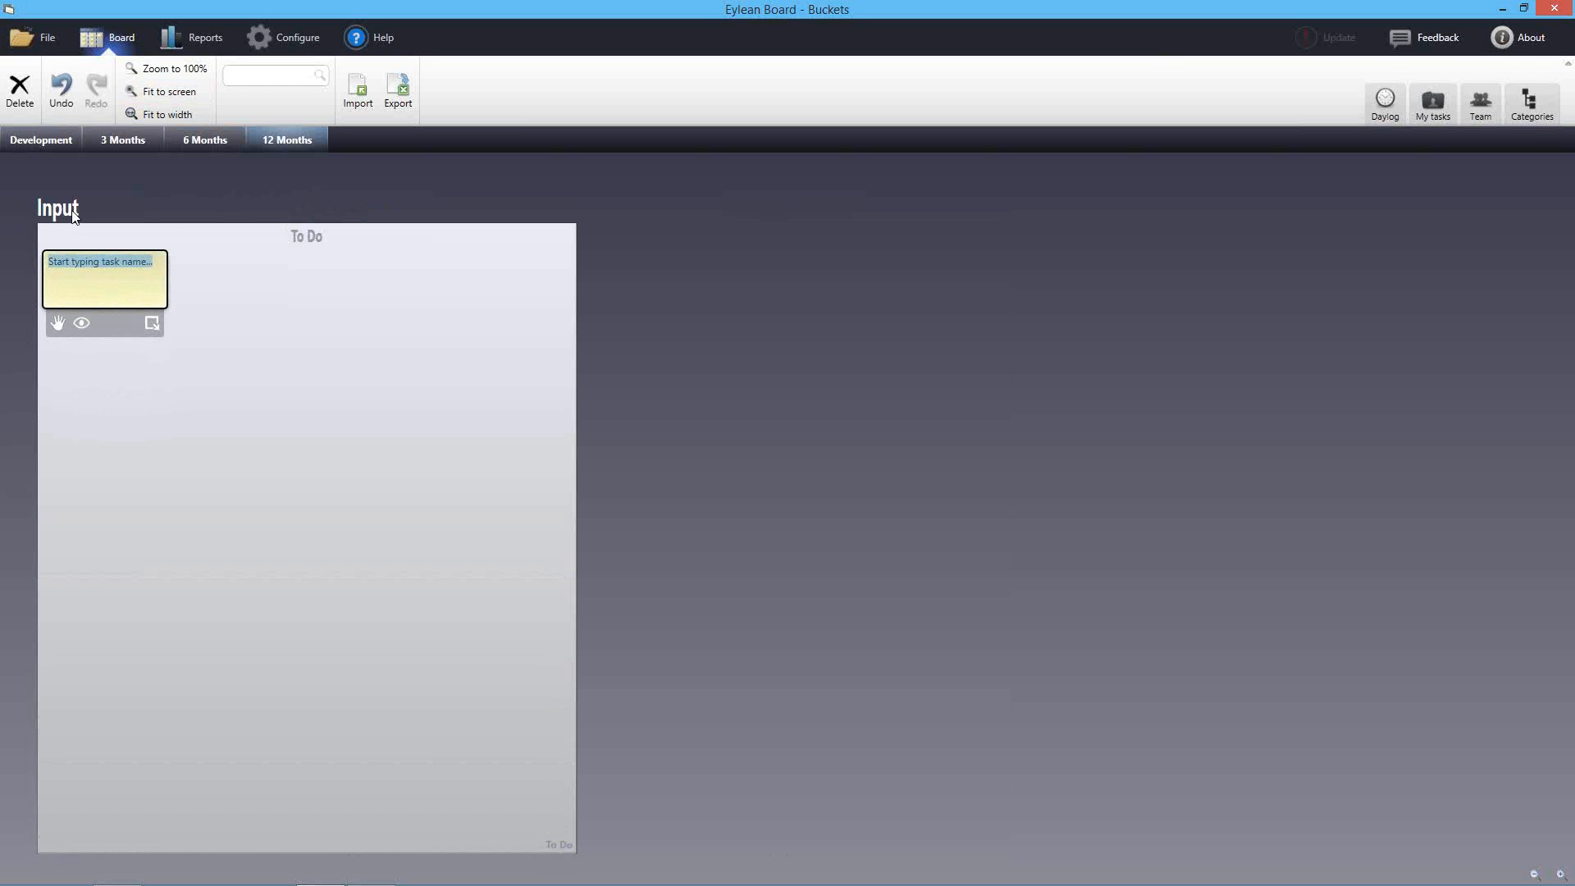
{"action": "type", "text": "We should produce more sale"}
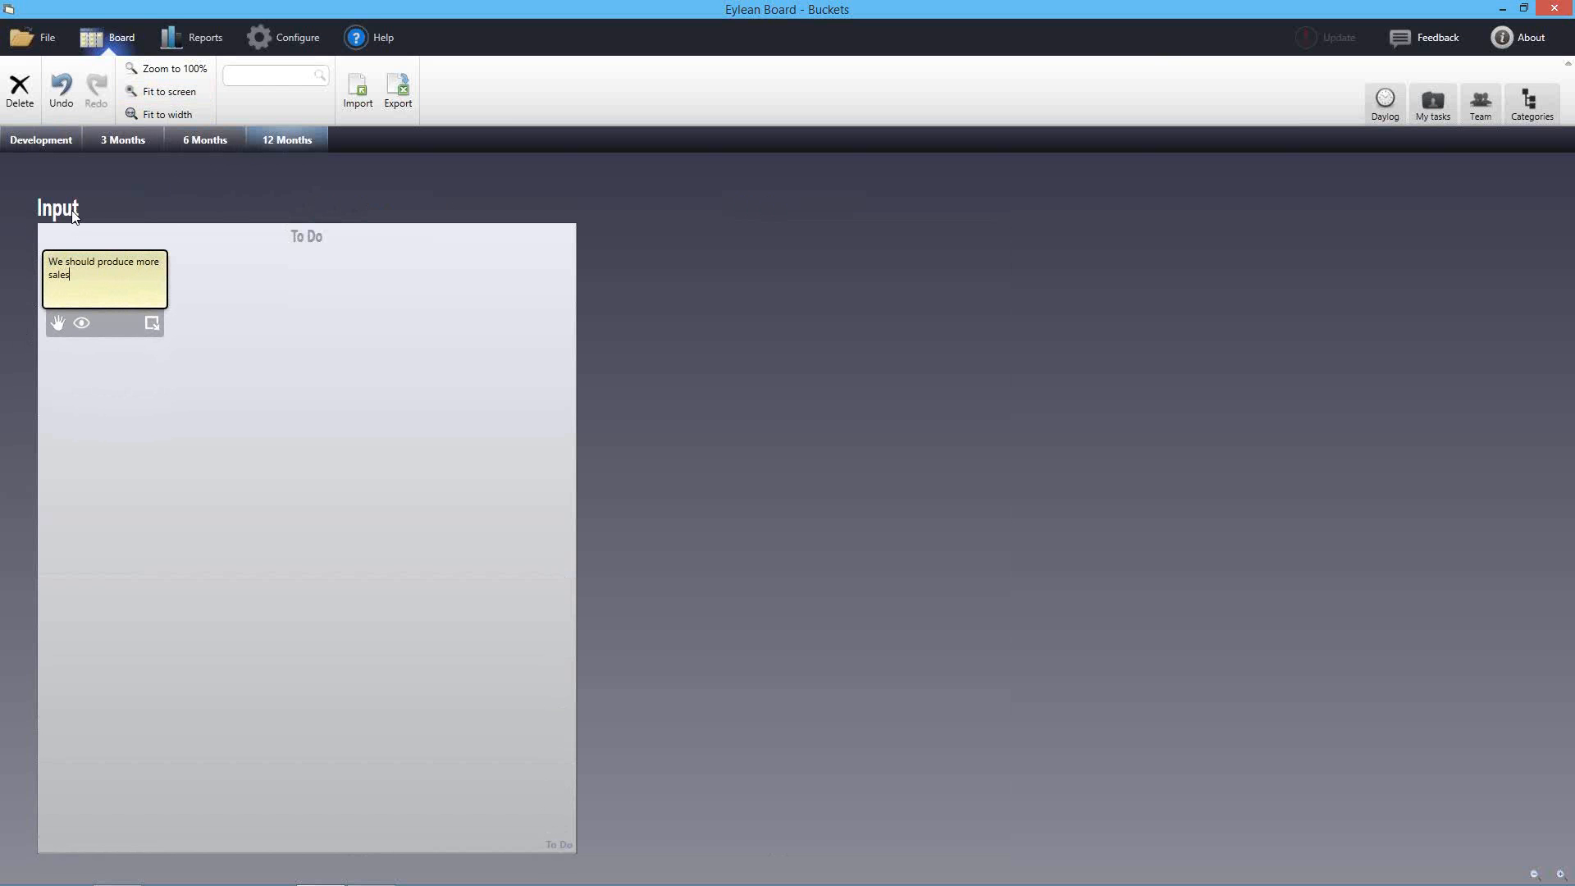
{"action": "type", "text": "s"}
{"action": "key", "text": "Return"}
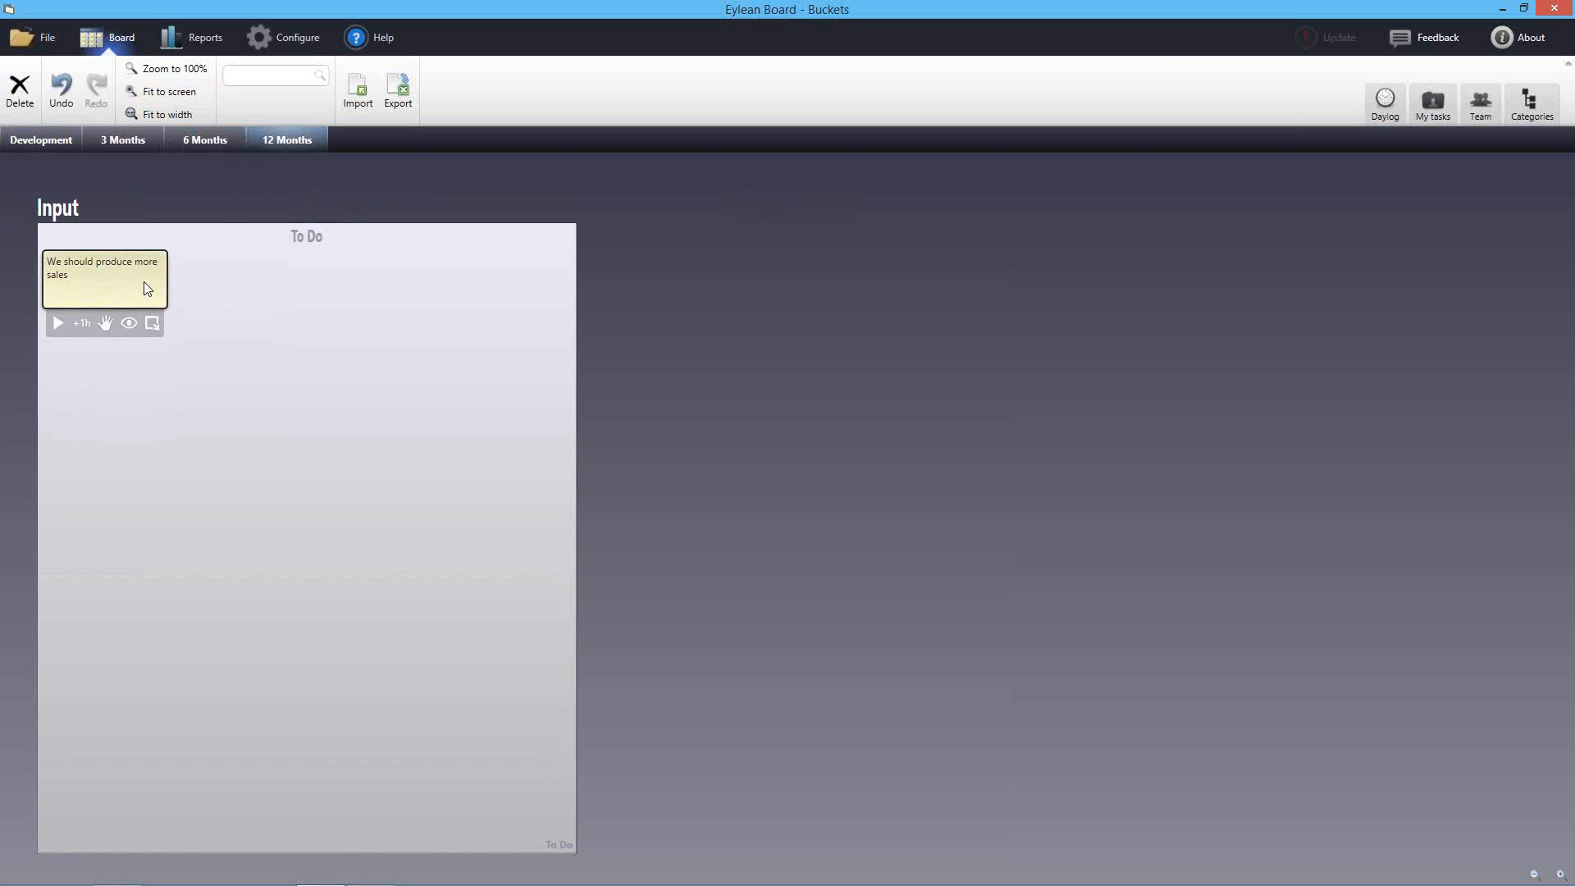
{"action": "left_click_drag", "start_coordinate": [108, 284], "coordinate": [200, 133]}
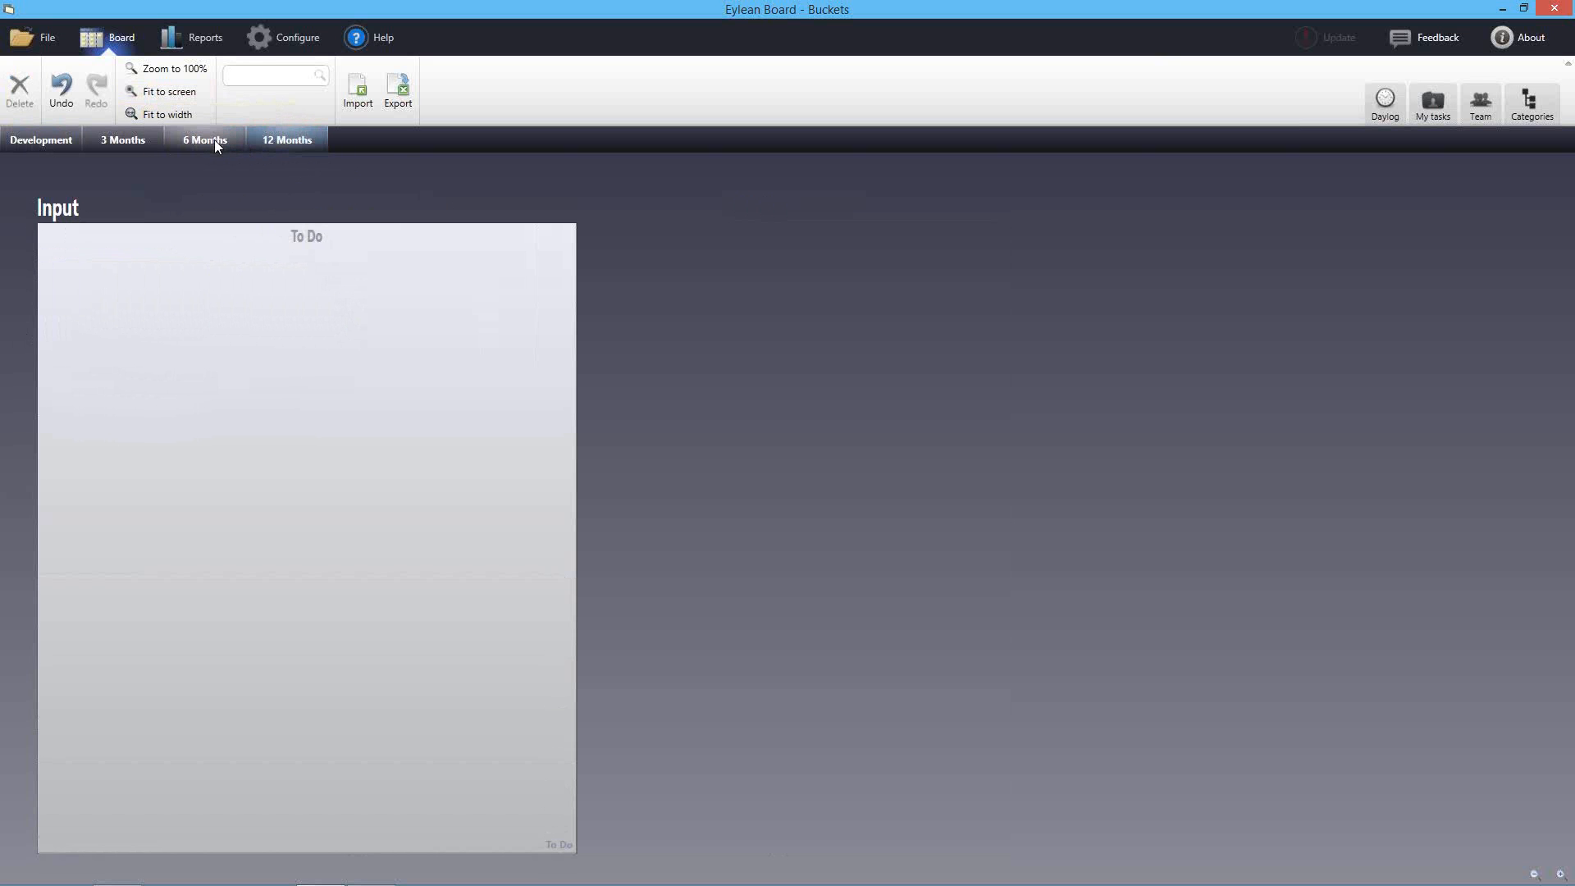
{"action": "left_click_drag", "start_coordinate": [217, 140], "coordinate": [192, 136]}
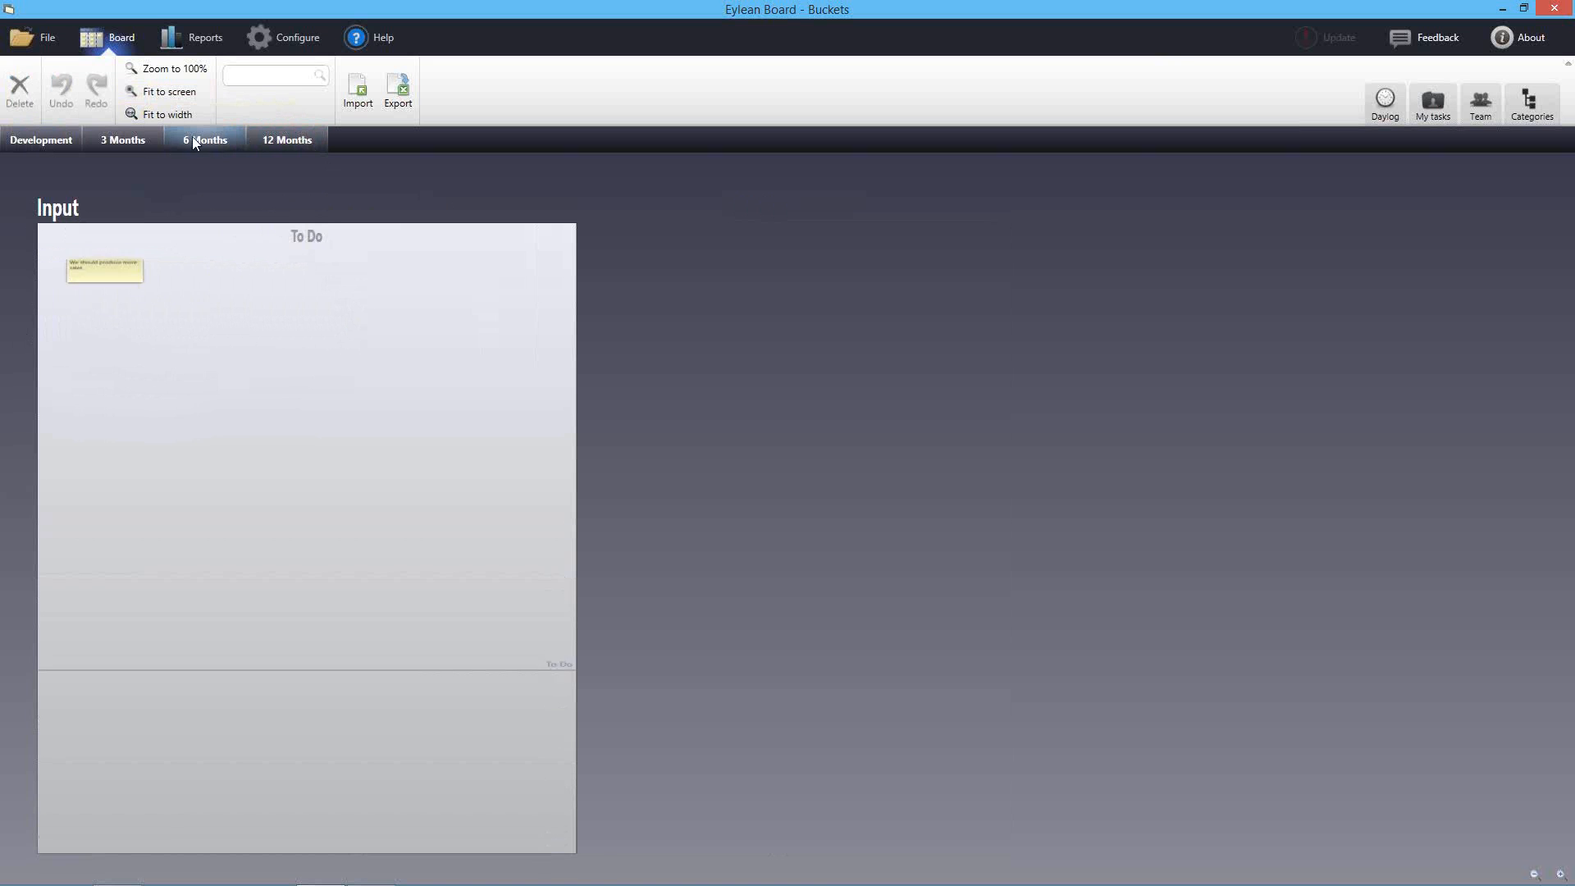
In board settings, add a 'Split items' section after To Do with columns Goal and Ideas
{"action": "left_click", "coordinate": [289, 37]}
{"action": "left_click", "coordinate": [485, 365]}
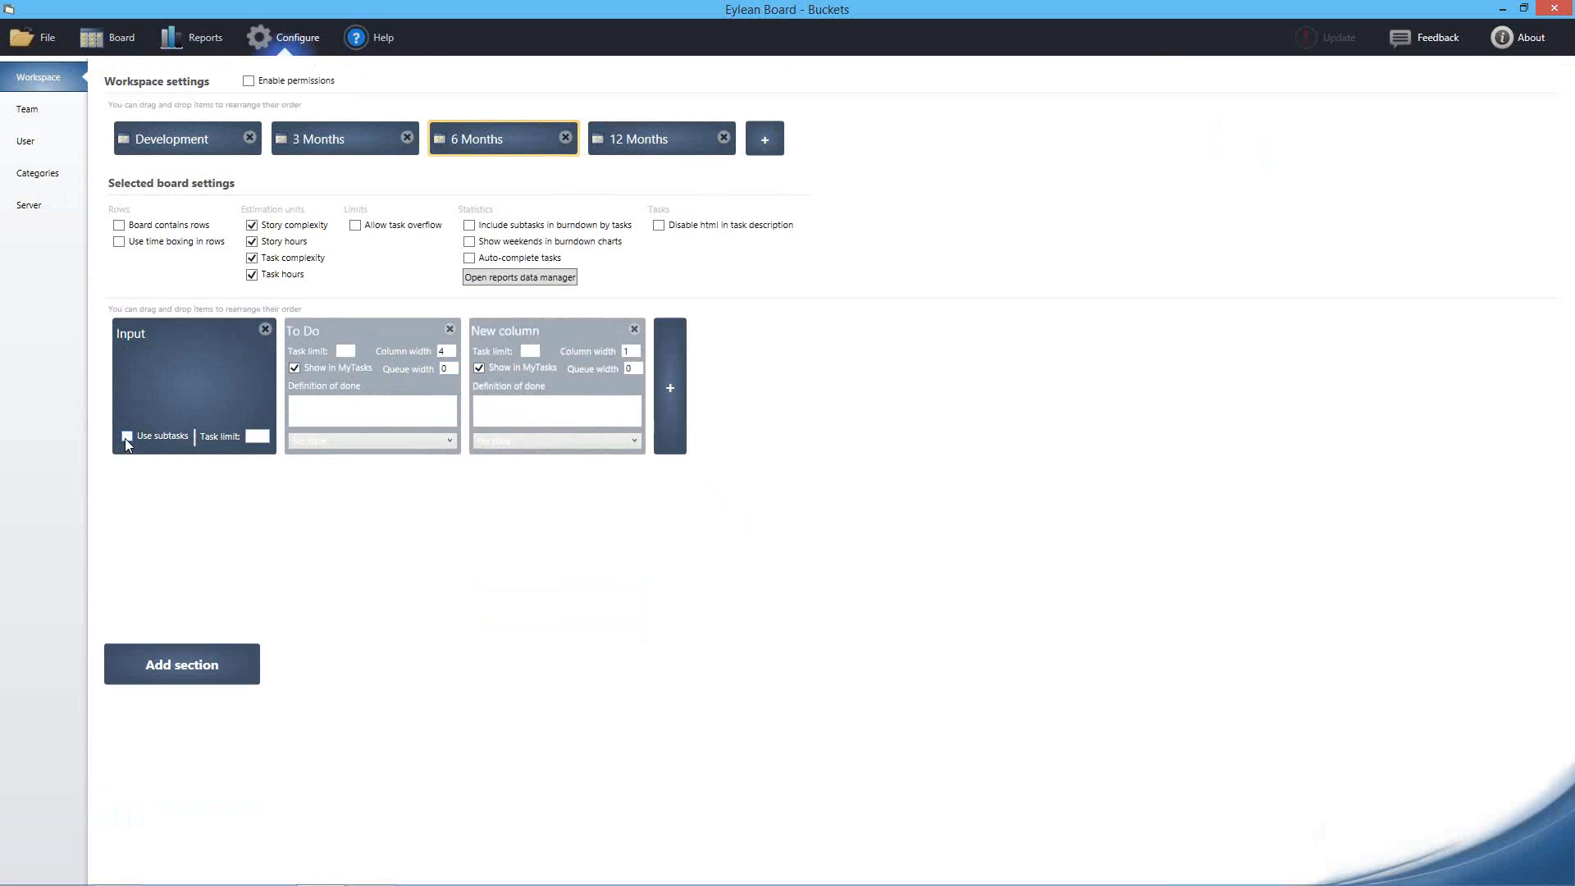
{"action": "left_click", "coordinate": [927, 508]}
{"action": "left_click", "coordinate": [140, 674]}
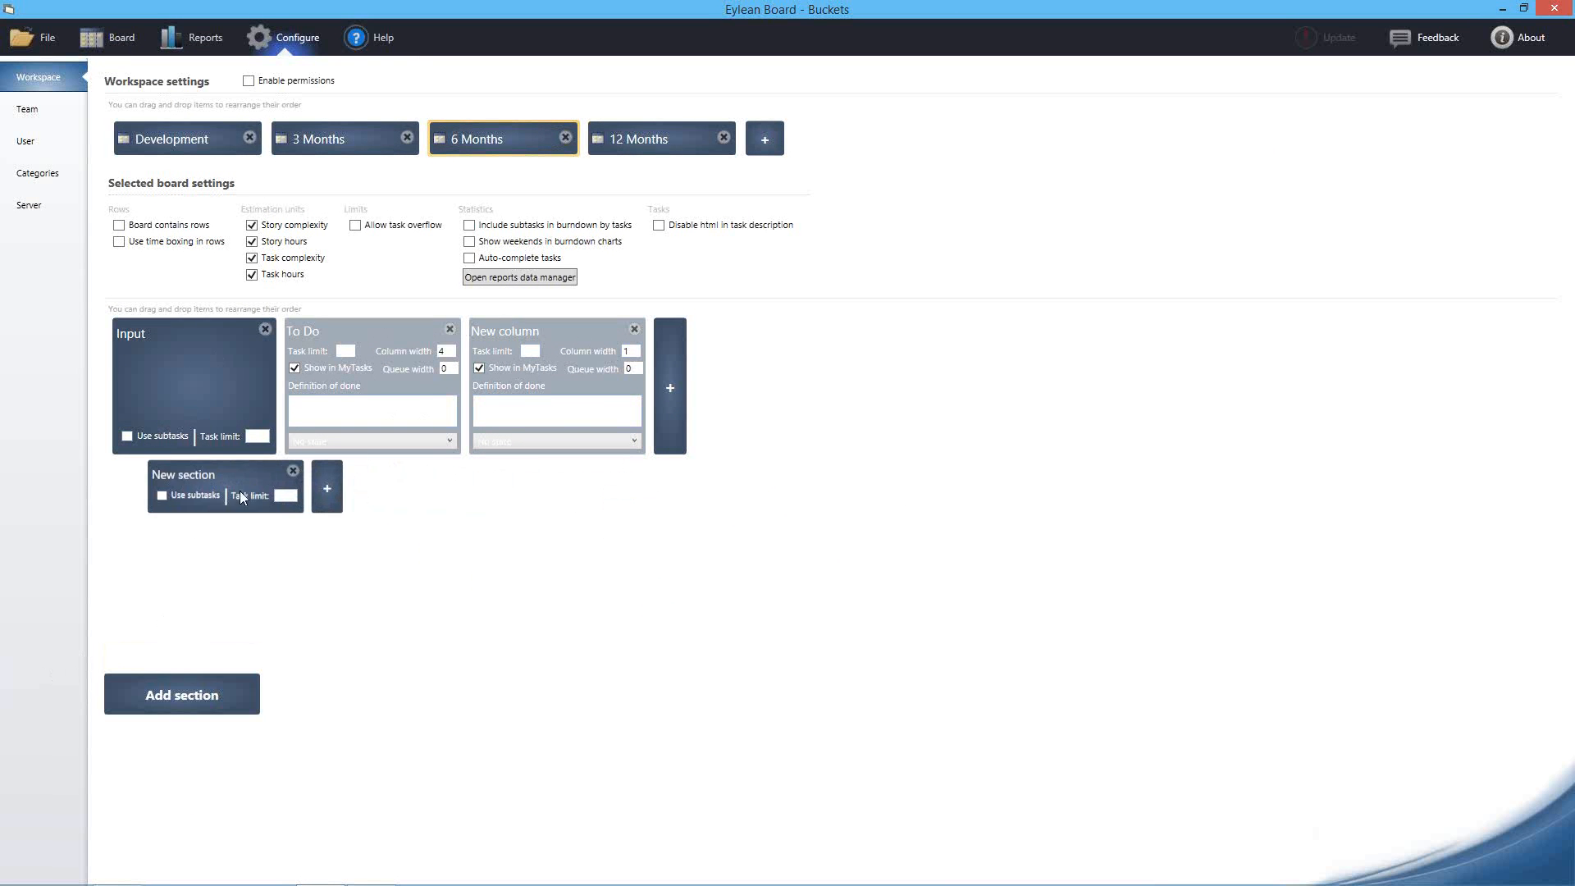
{"action": "type", "text": "Split items"}
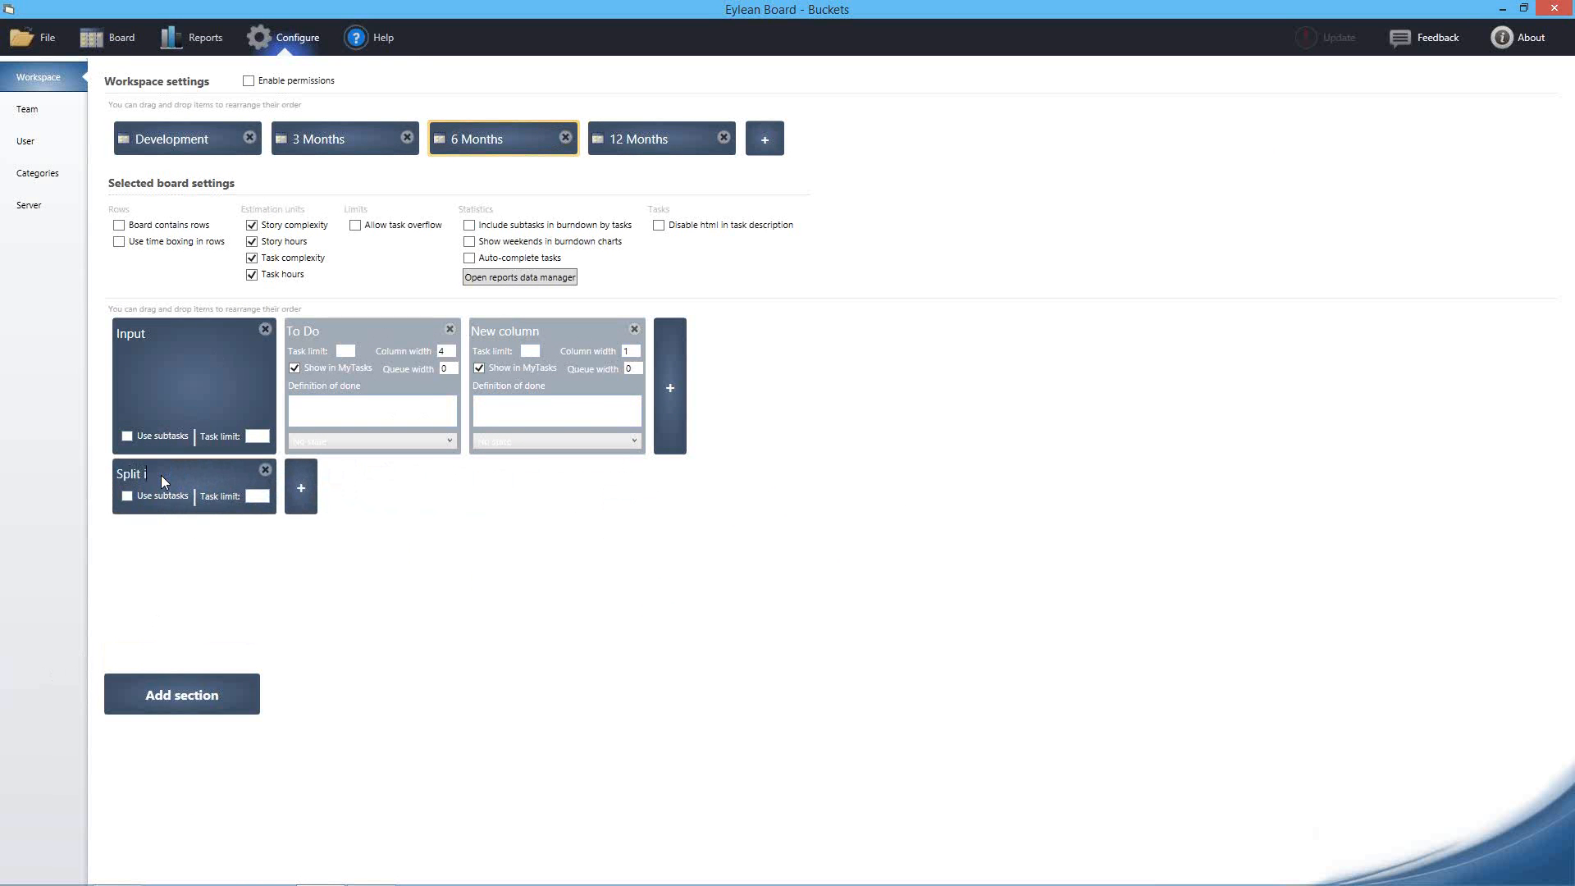
{"action": "left_click", "coordinate": [297, 484]}
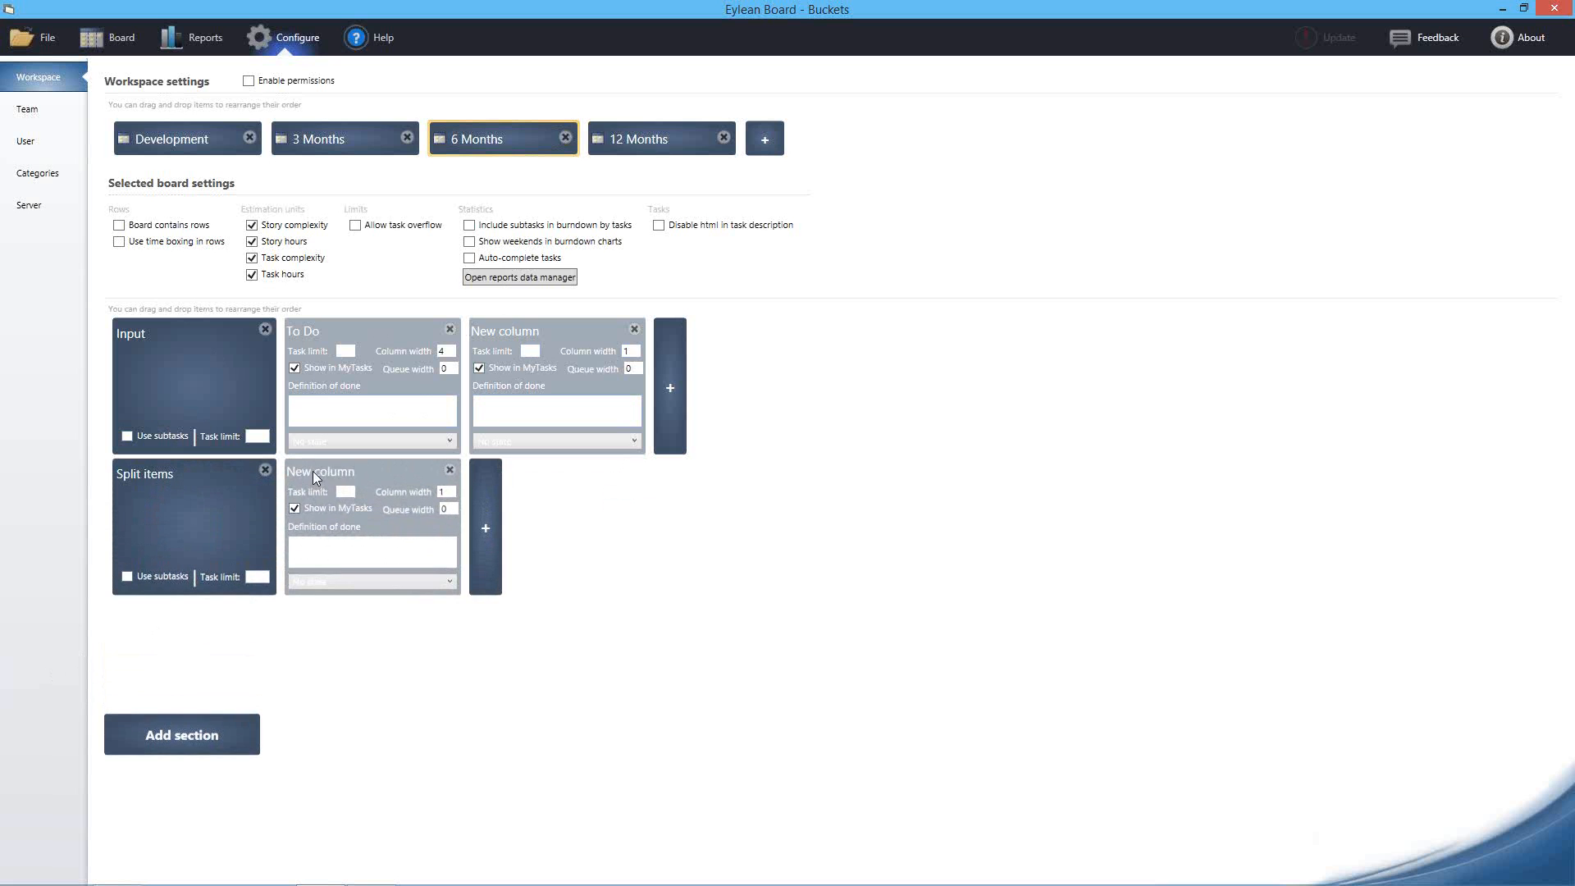
{"action": "type", "text": "Idea"}
{"action": "key", "text": "BackSpace"}
{"action": "key", "text": "BackSpace"}
{"action": "key", "text": "BackSpace"}
{"action": "key", "text": "BackSpace"}
{"action": "type", "text": "Goal"}
{"action": "left_click", "coordinate": [478, 480]}
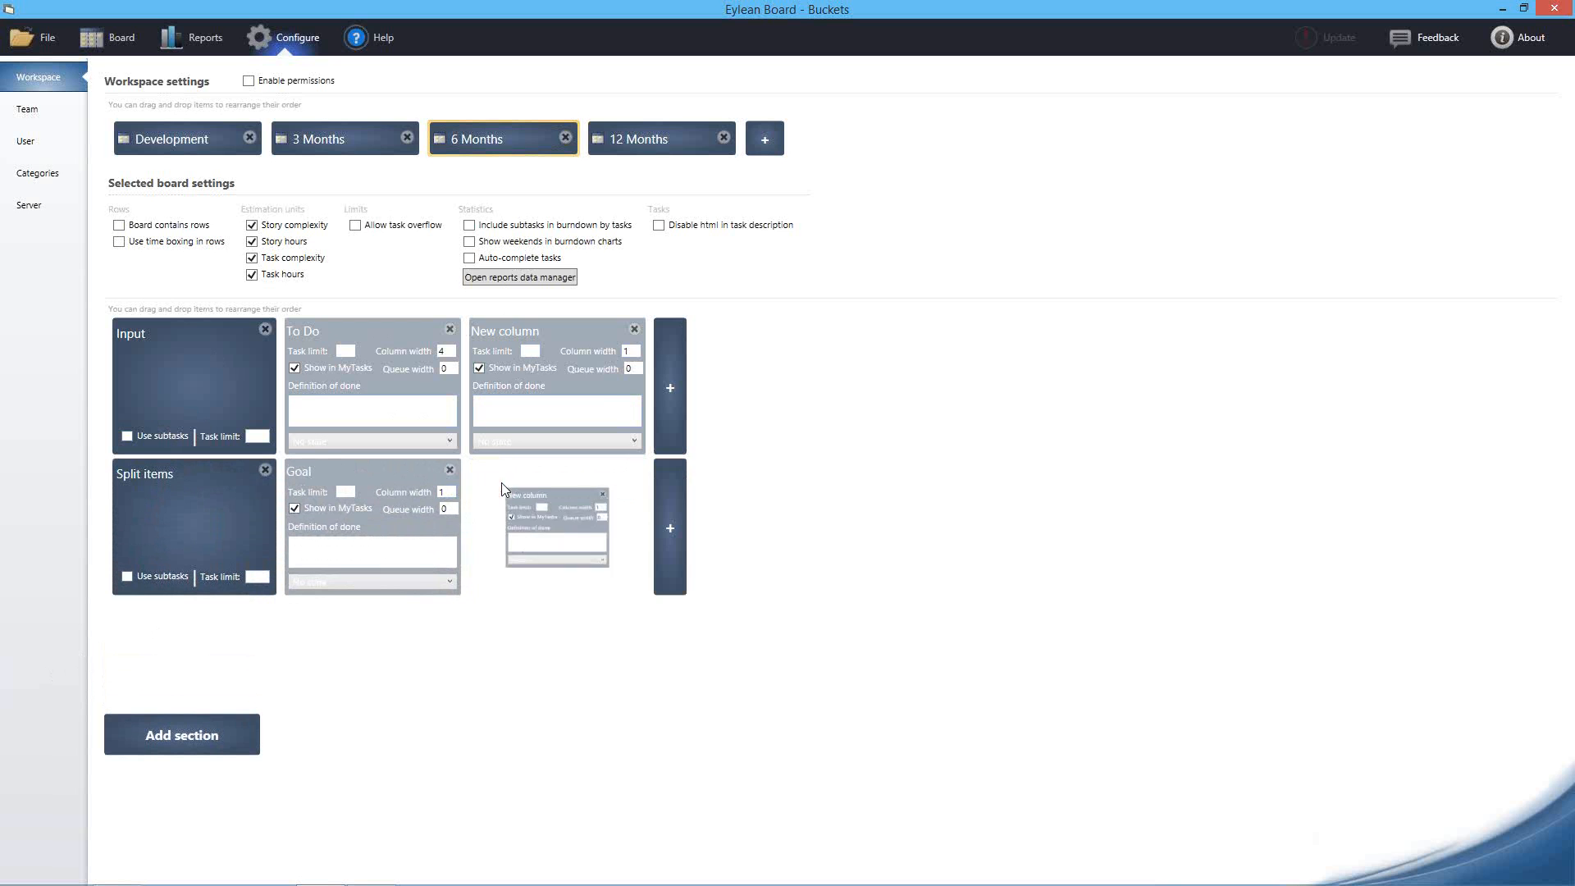
{"action": "left_click", "coordinate": [499, 473]}
{"action": "type", "text": "Ideas"}
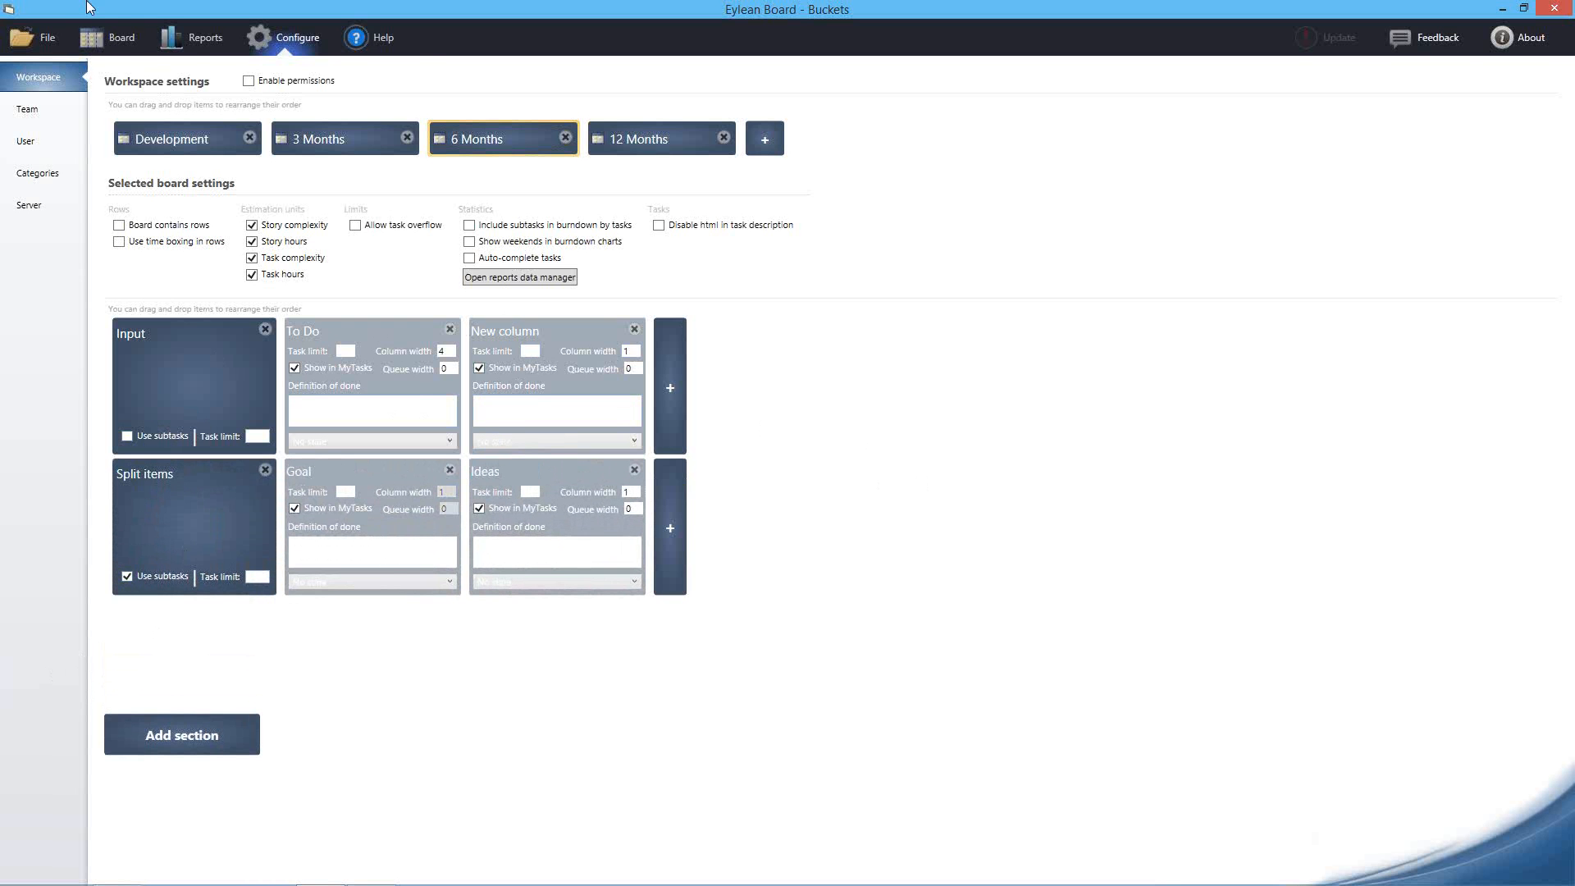
Back on the board, move the sales card into the Goal column
{"action": "left_click", "coordinate": [107, 37]}
{"action": "left_click_drag", "start_coordinate": [197, 312], "coordinate": [739, 303]}
{"action": "left_click", "coordinate": [808, 309]}
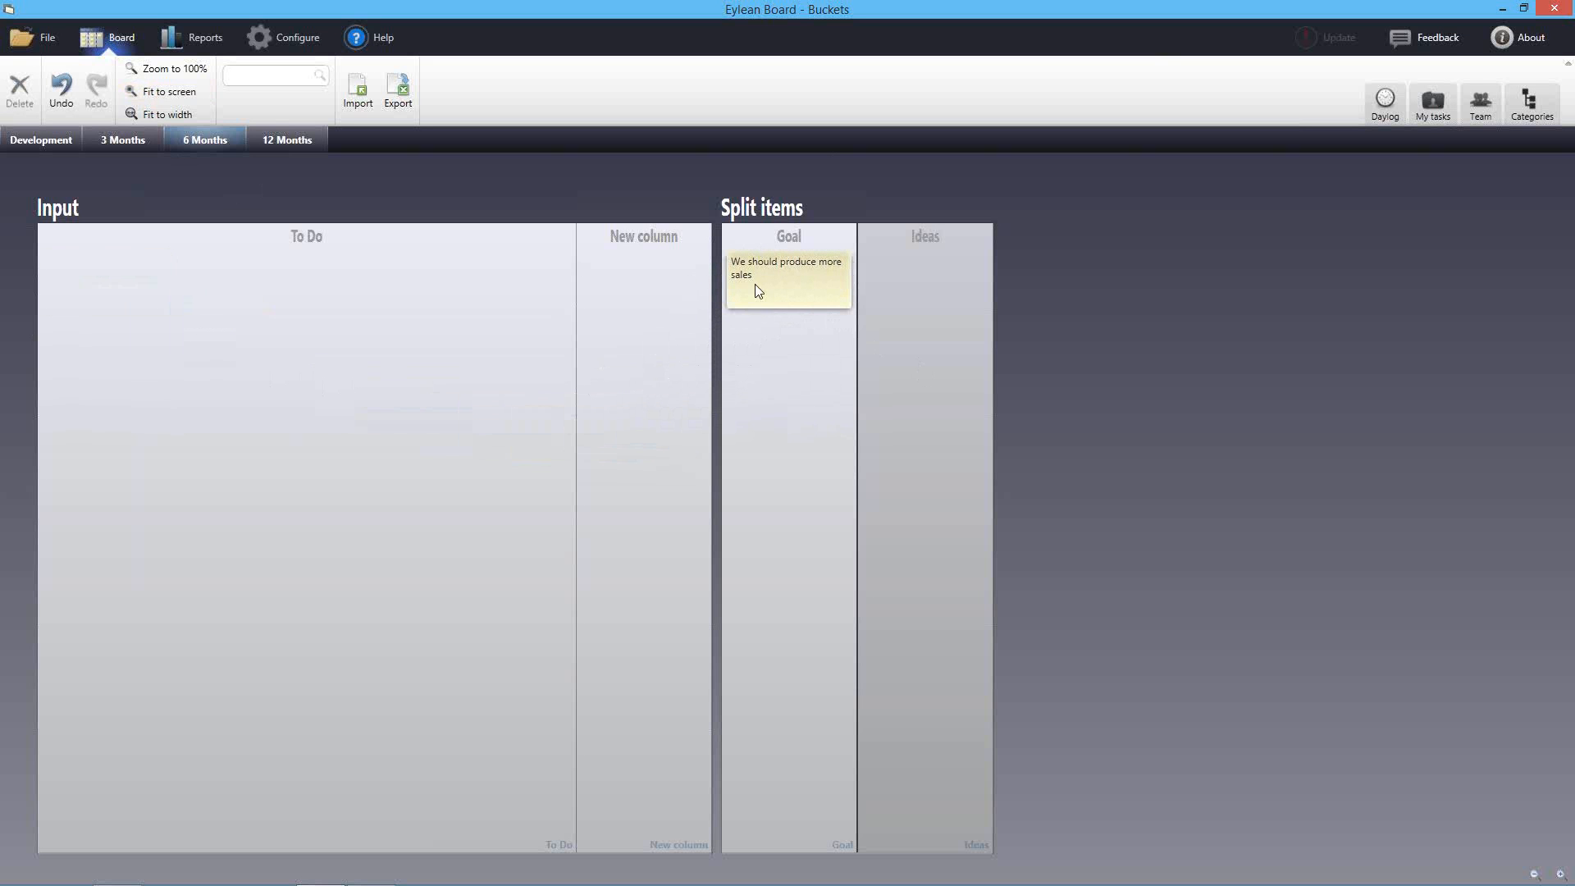
Add 'Streategy 1' and 'Strategy 2' cards under Ideas and move them to the 3 Months board
{"action": "double_click", "coordinate": [909, 277]}
{"action": "type", "text": "S"}
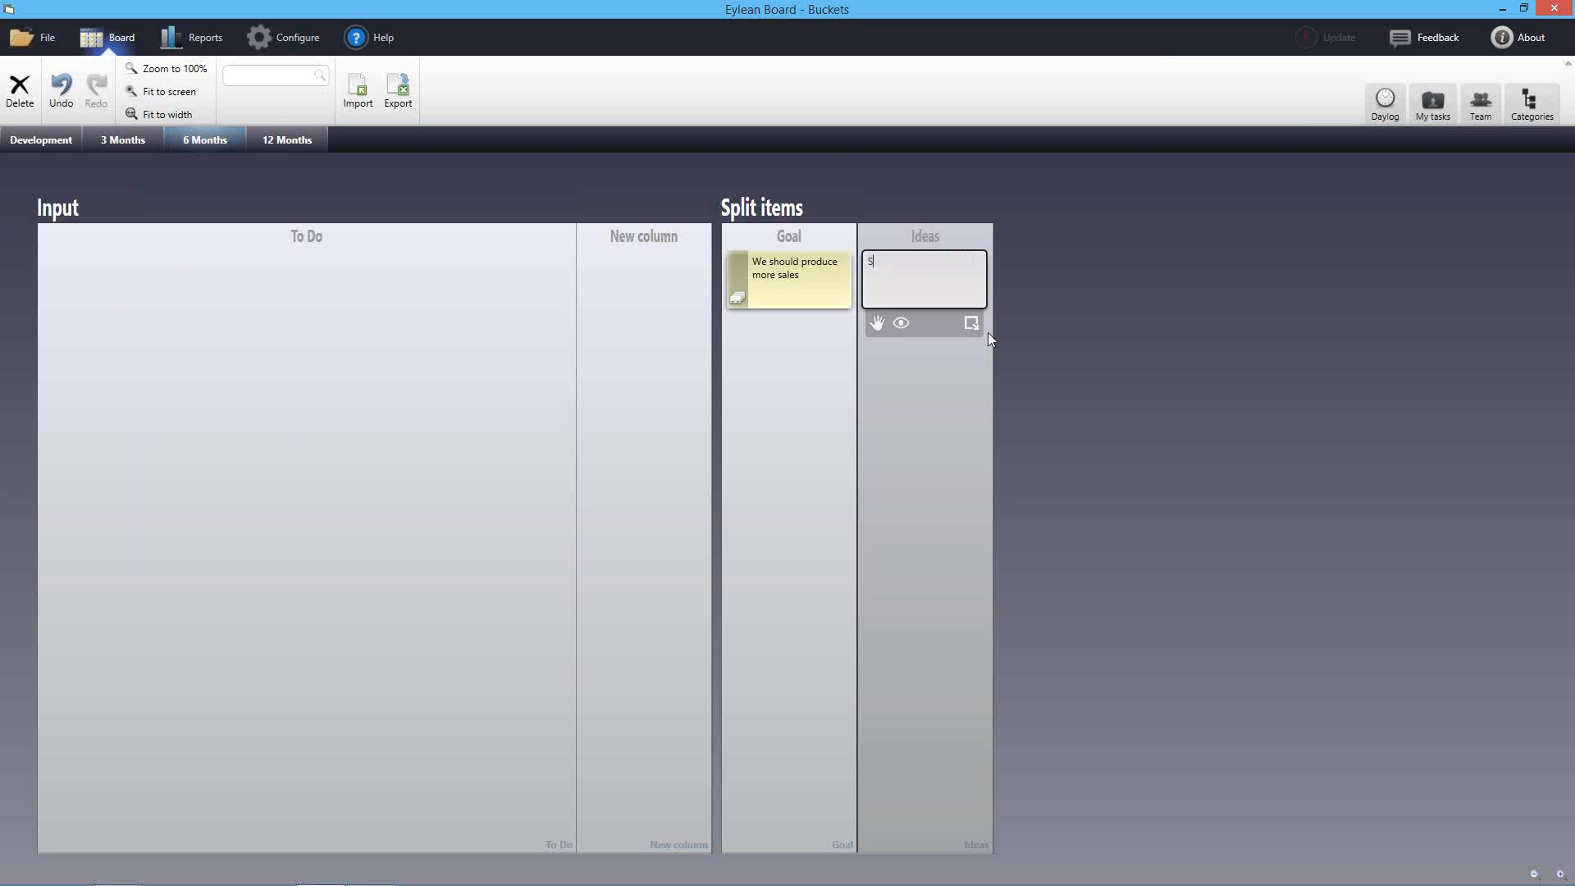
{"action": "key", "text": "BackSpace"}
{"action": "type", "text": "Streategy 1"}
{"action": "left_click", "coordinate": [989, 338]}
{"action": "double_click", "coordinate": [935, 376]}
{"action": "type", "text": "Strategy 2"}
{"action": "key", "text": "Return"}
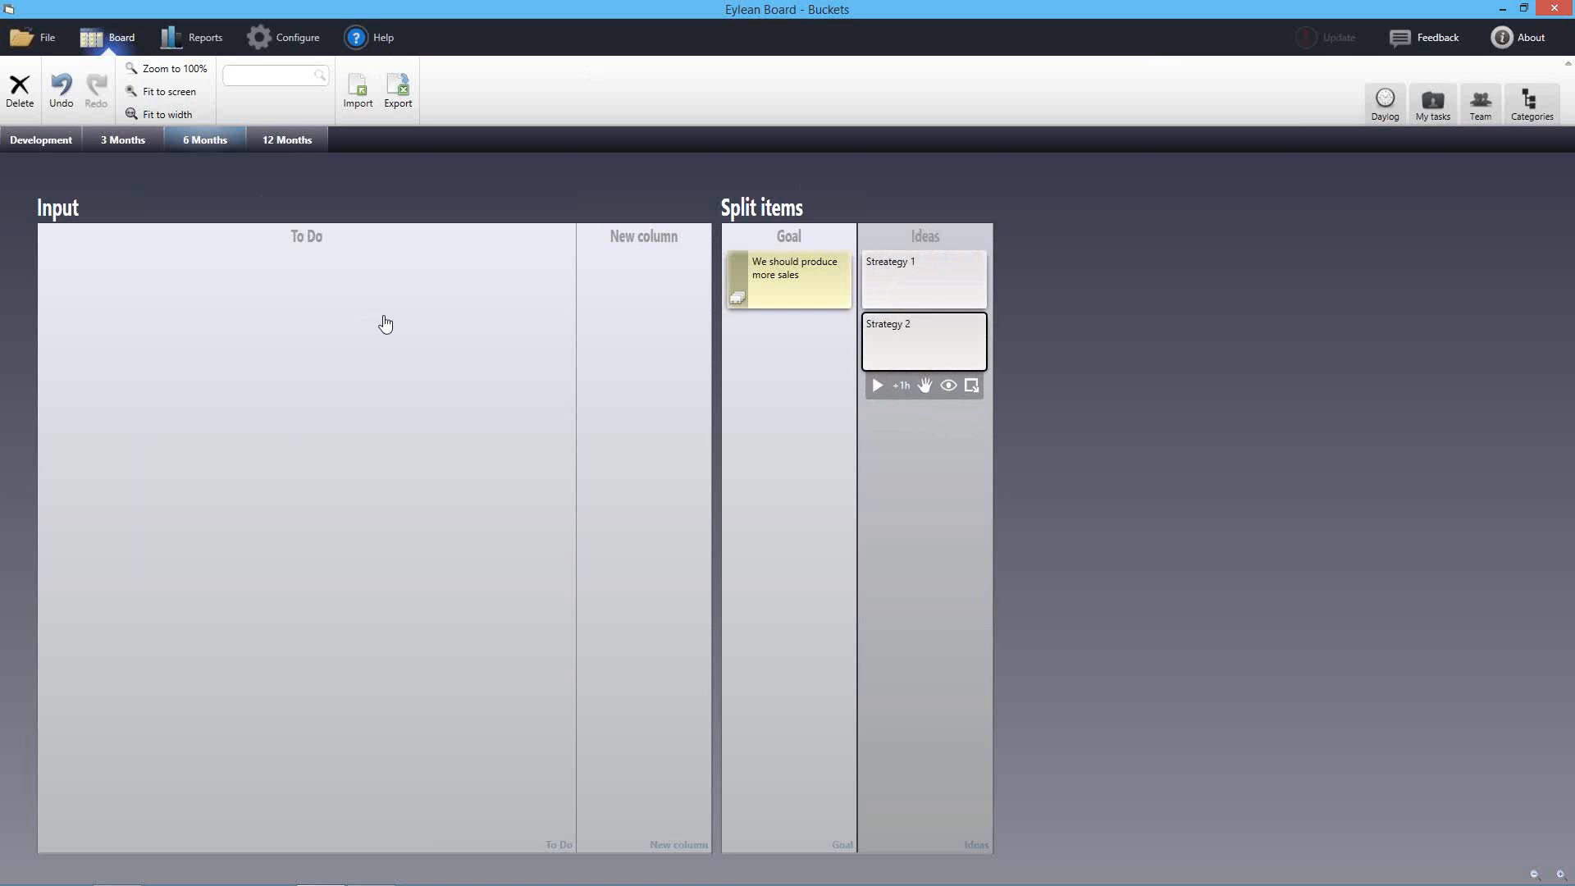
{"action": "left_click", "coordinate": [386, 321]}
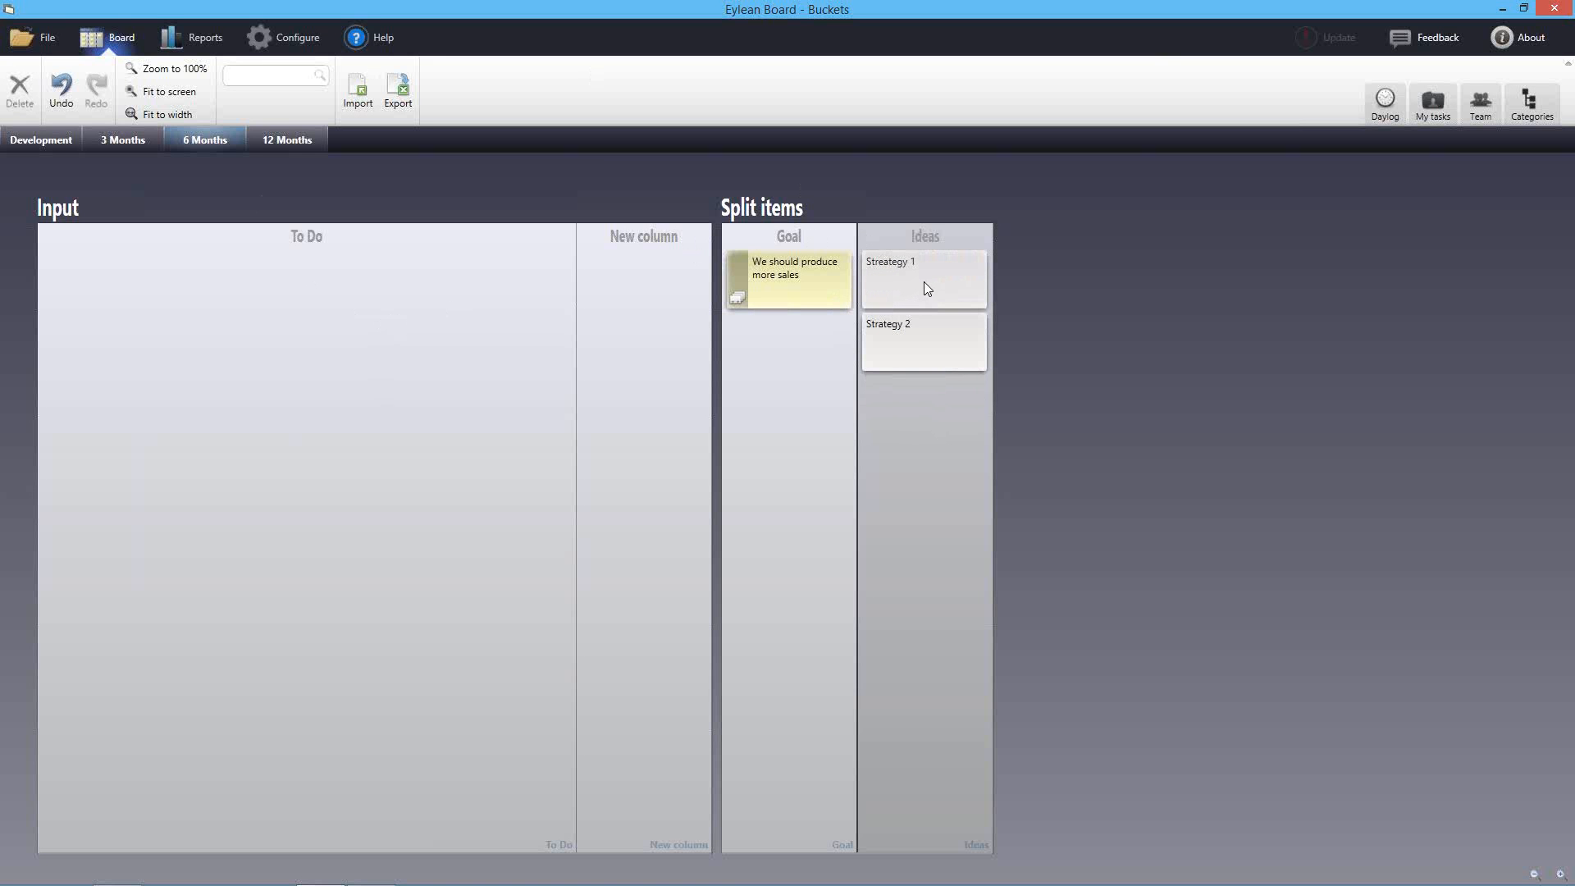
{"action": "left_click_drag", "start_coordinate": [923, 282], "coordinate": [118, 136]}
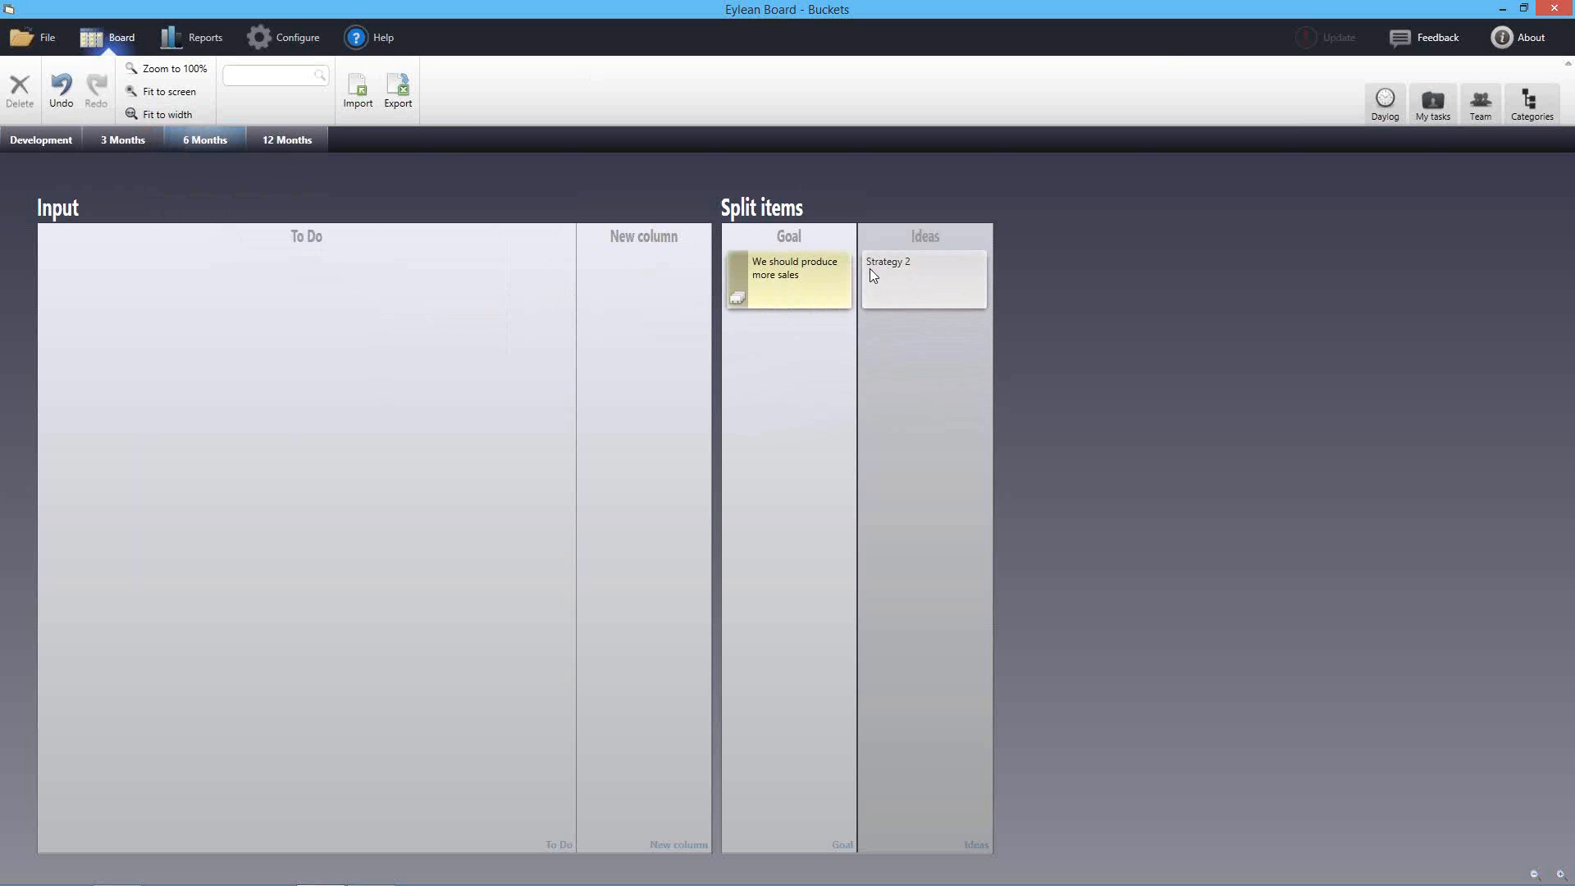
{"action": "left_click", "coordinate": [116, 141]}
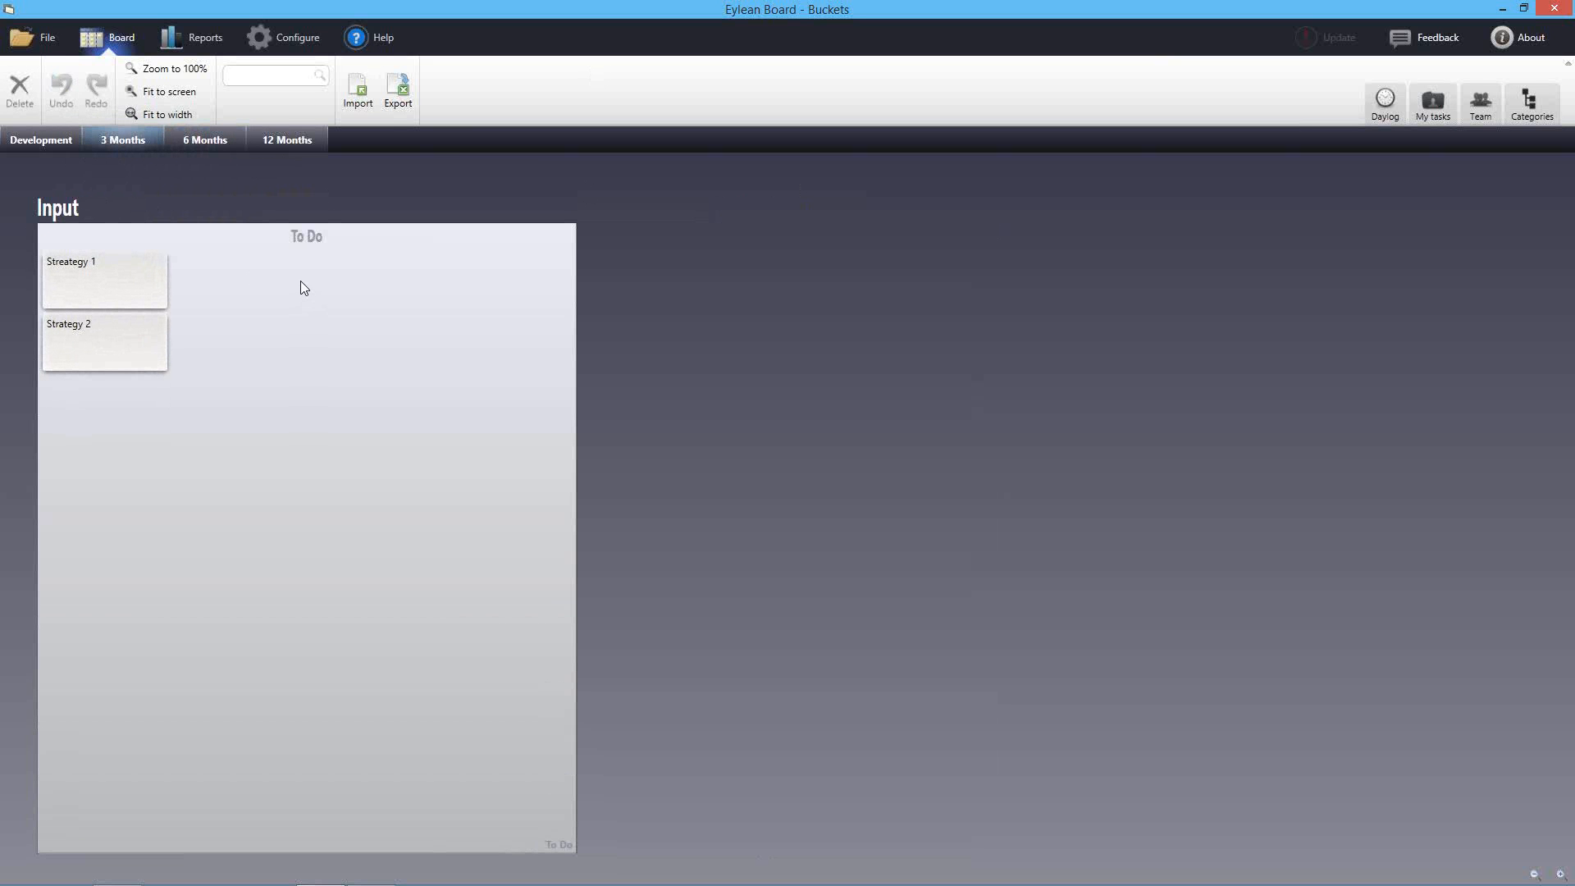
On the Development board, add three blank task cards and move them into Done
{"action": "left_click", "coordinate": [37, 141]}
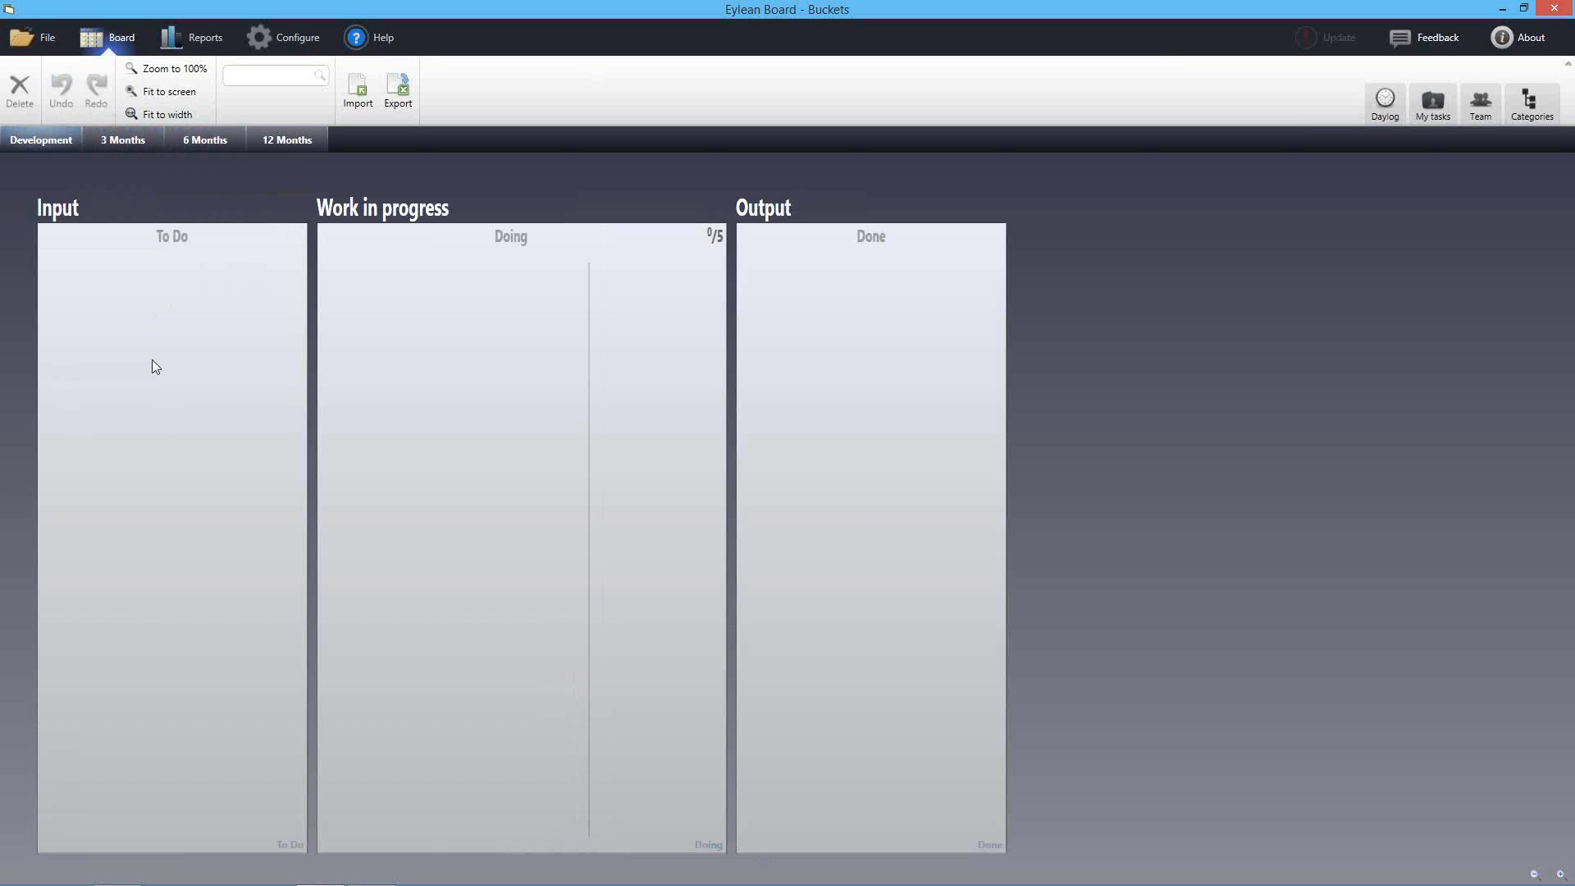
{"action": "double_click", "coordinate": [82, 270]}
{"action": "double_click", "coordinate": [222, 281]}
{"action": "double_click", "coordinate": [86, 352]}
{"action": "left_click", "coordinate": [256, 397]}
{"action": "left_click_drag", "start_coordinate": [246, 283], "coordinate": [812, 349]}
{"action": "left_click_drag", "start_coordinate": [99, 274], "coordinate": [899, 373]}
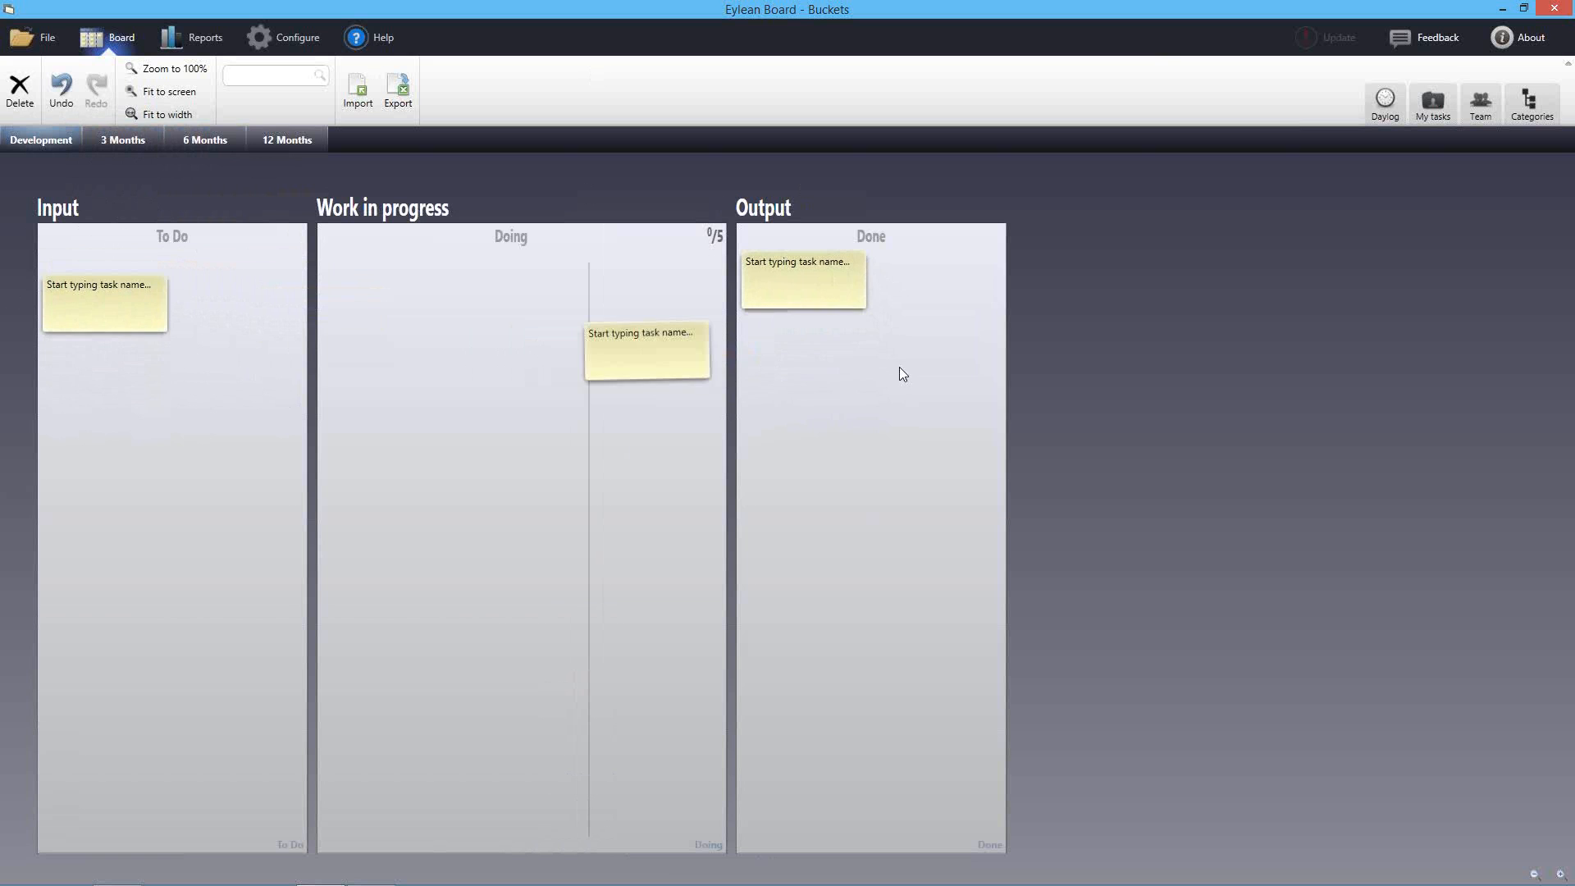
{"action": "left_click_drag", "start_coordinate": [110, 274], "coordinate": [839, 361]}
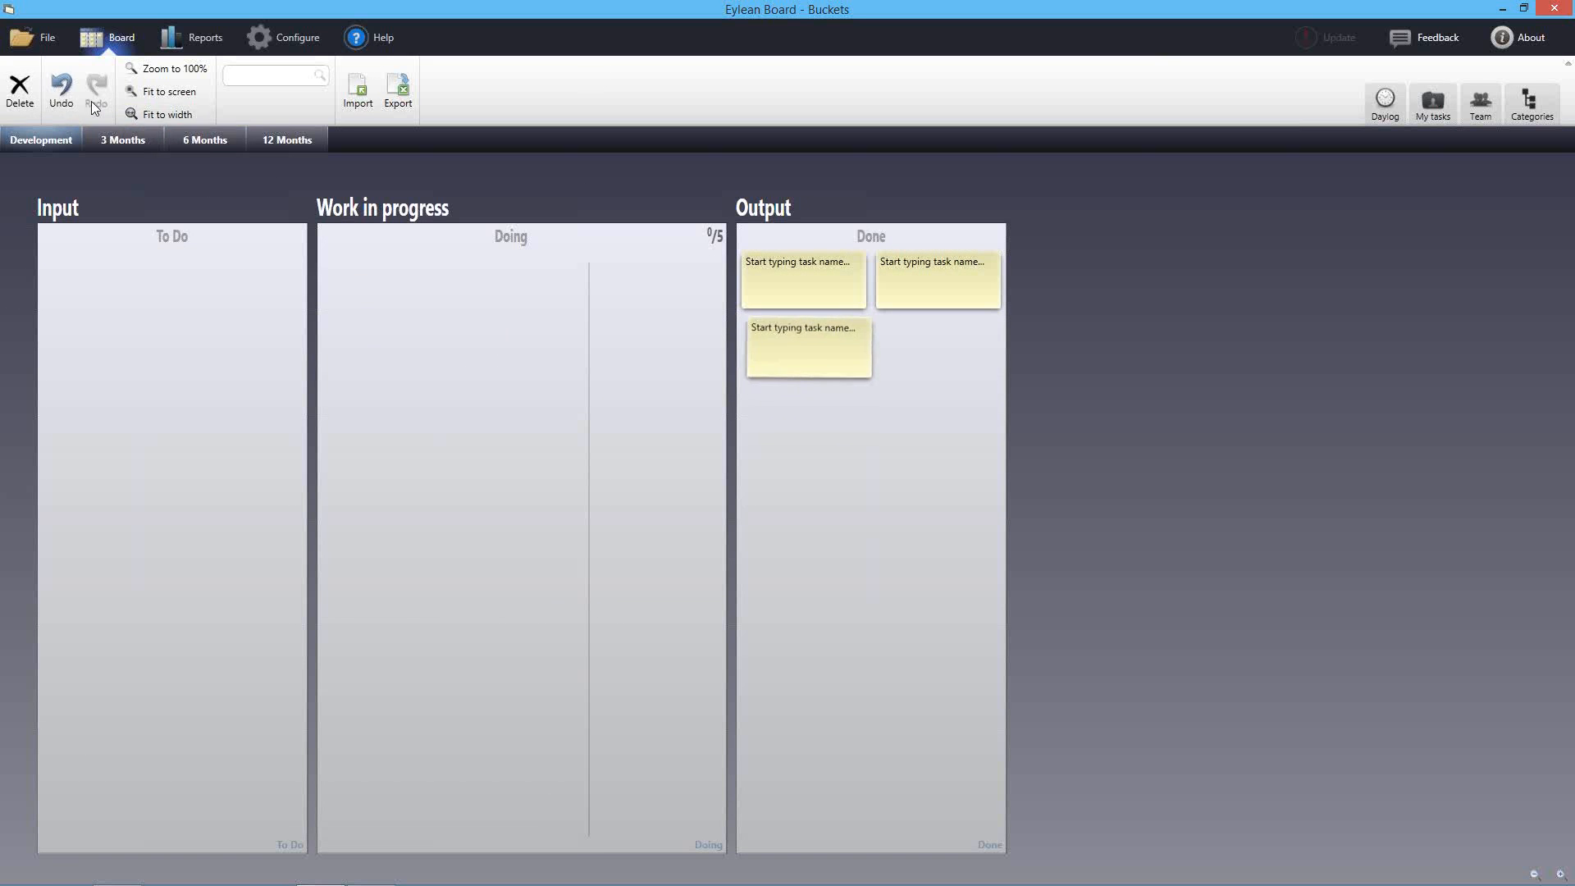
Bring Streategy 1 and Strategy 2 from 3 Months into Development's To Do column
{"action": "left_click", "coordinate": [131, 143]}
{"action": "left_click_drag", "start_coordinate": [87, 288], "coordinate": [40, 140]}
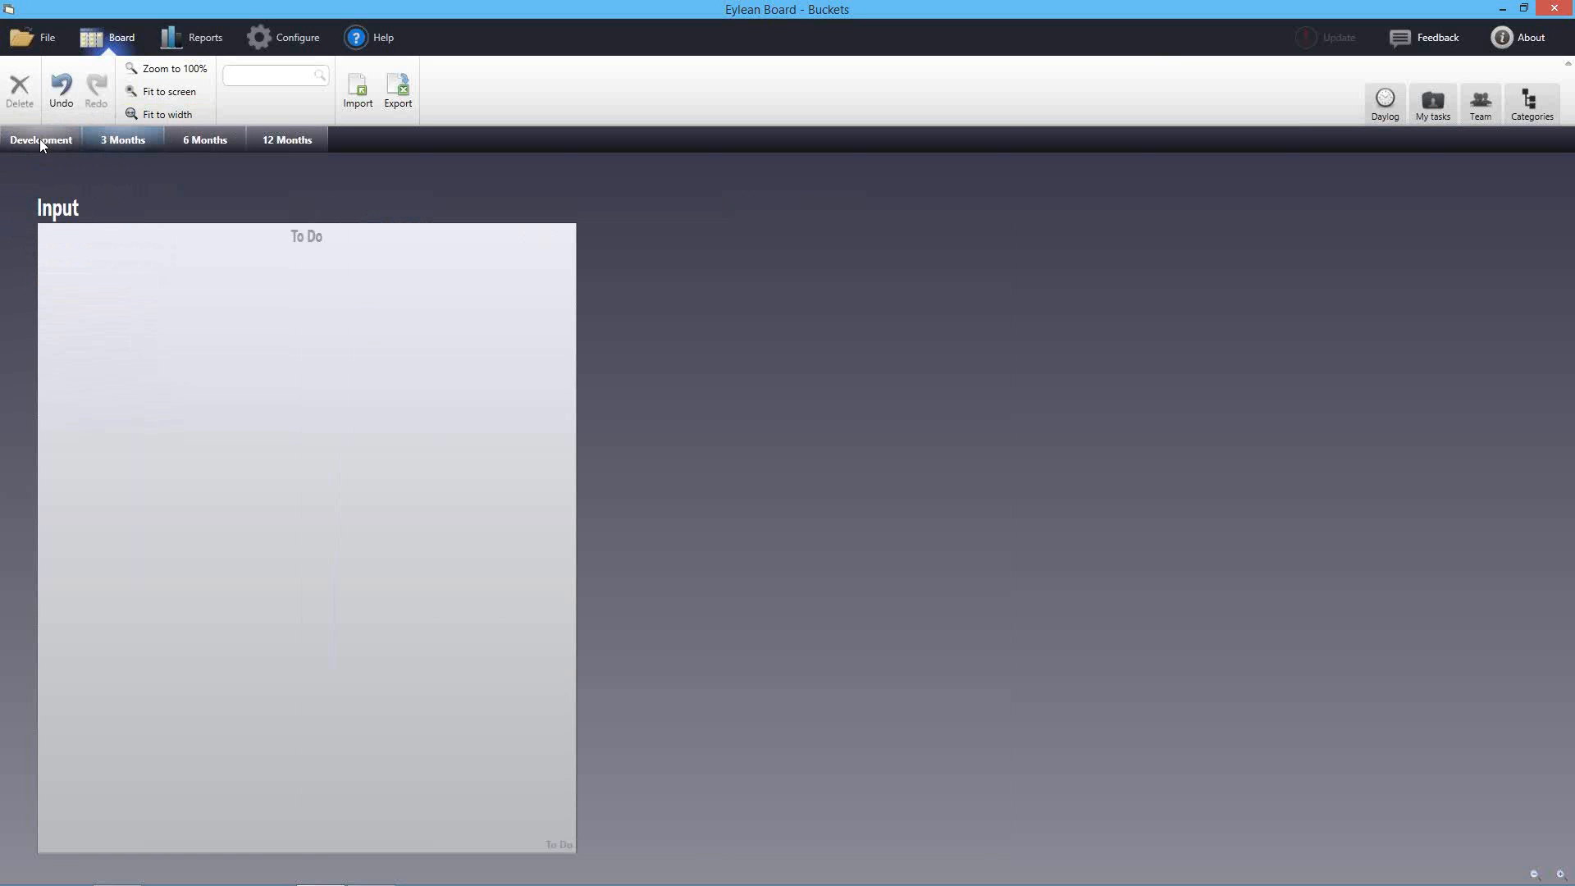
{"action": "left_click", "coordinate": [39, 139]}
{"action": "left_click", "coordinate": [85, 283]}
{"action": "left_click_drag", "start_coordinate": [83, 279], "coordinate": [208, 275]}
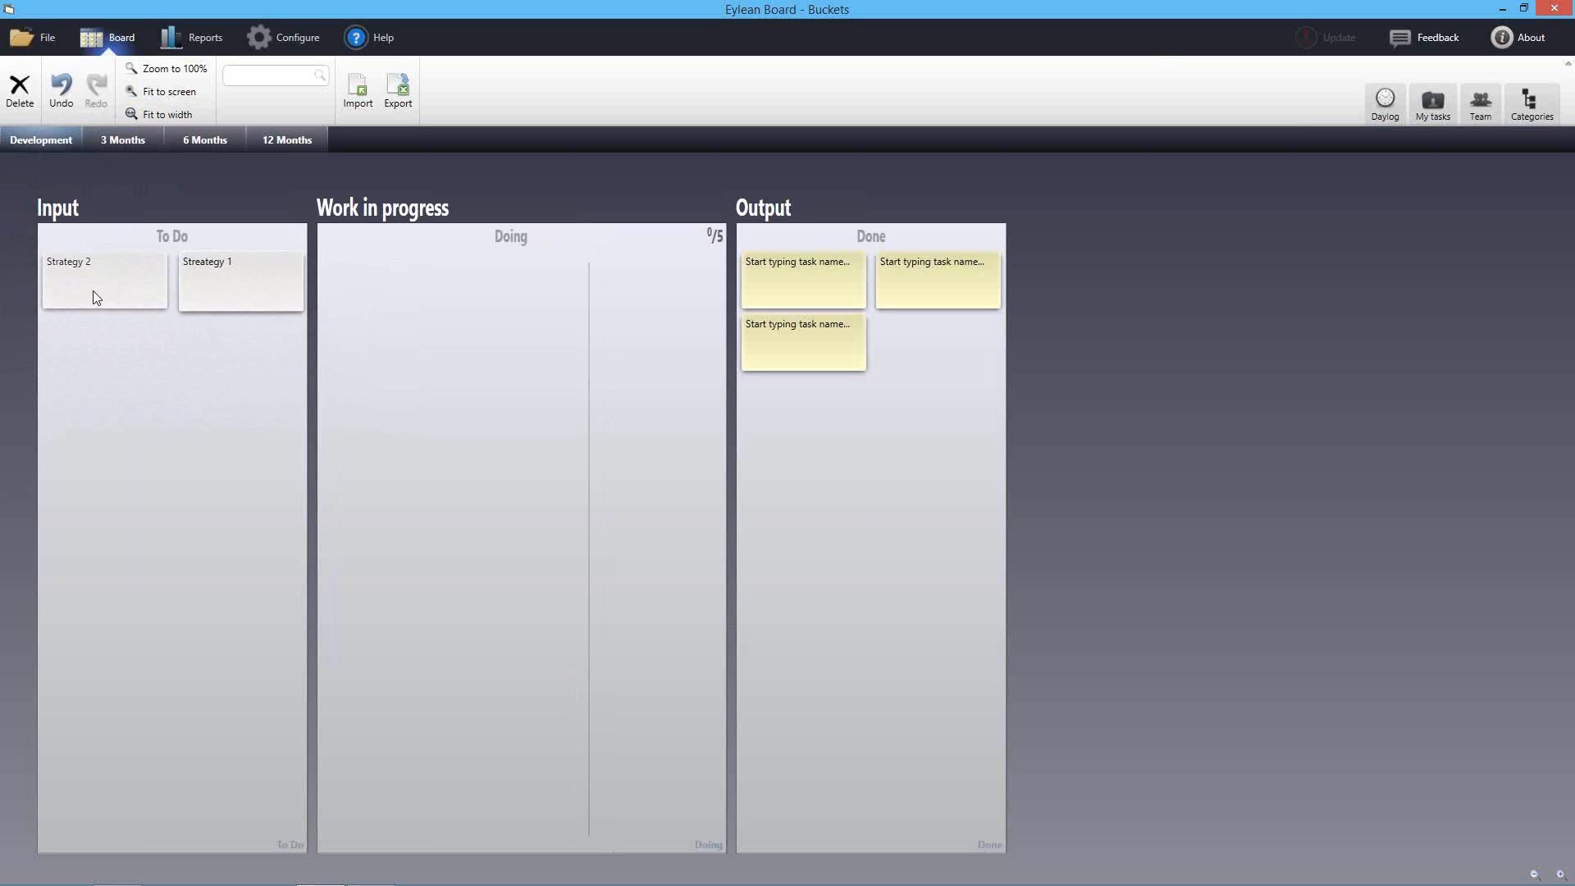
{"action": "left_click_drag", "start_coordinate": [65, 291], "coordinate": [205, 365]}
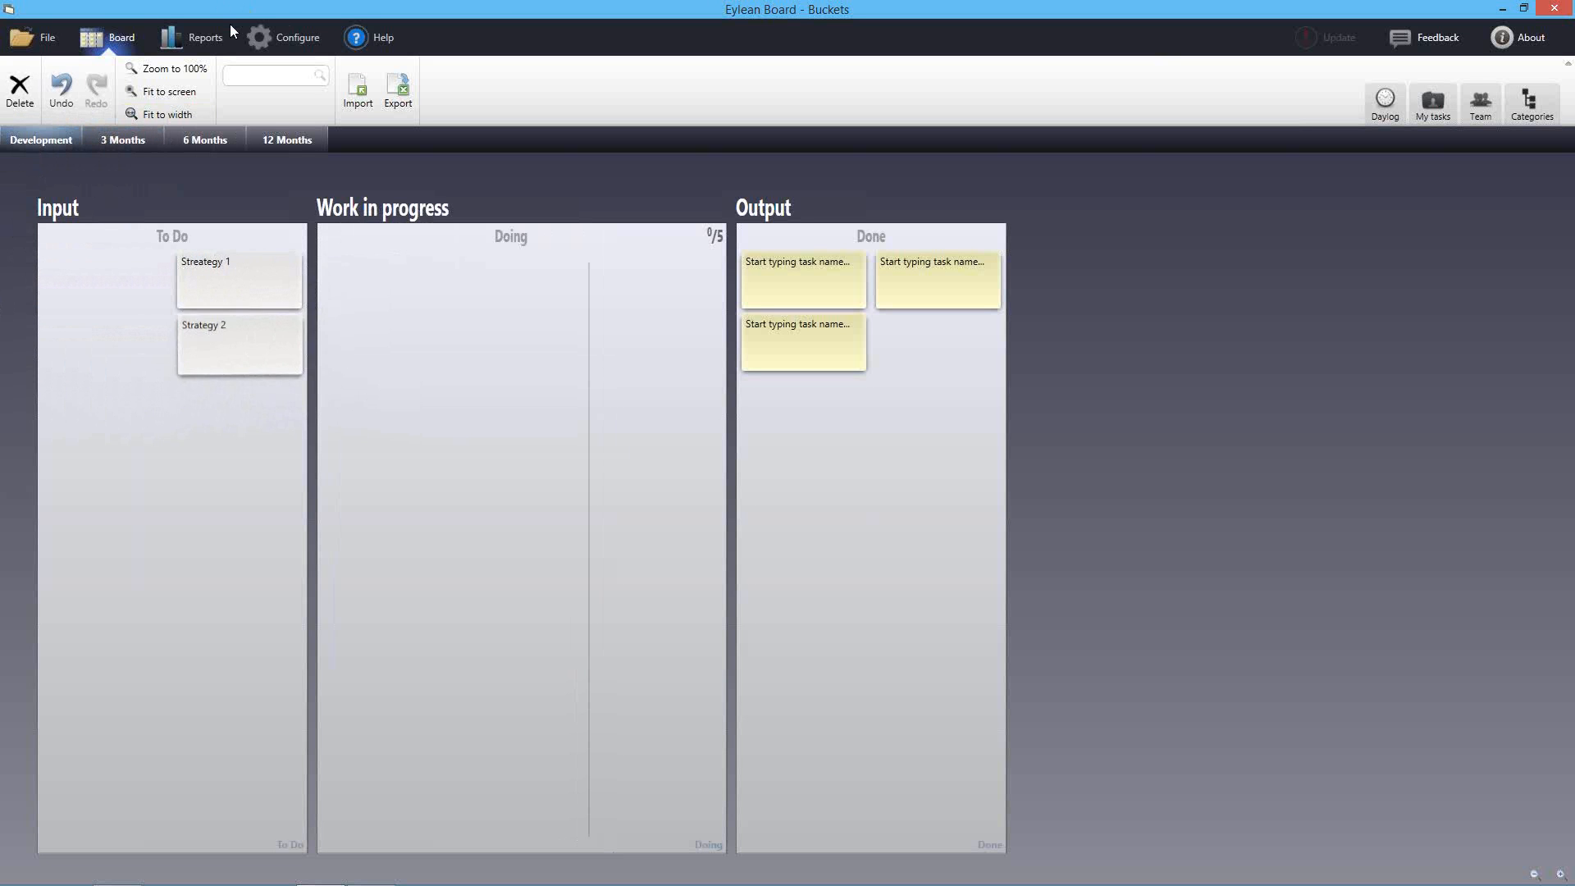
{"action": "left_click", "coordinate": [292, 39]}
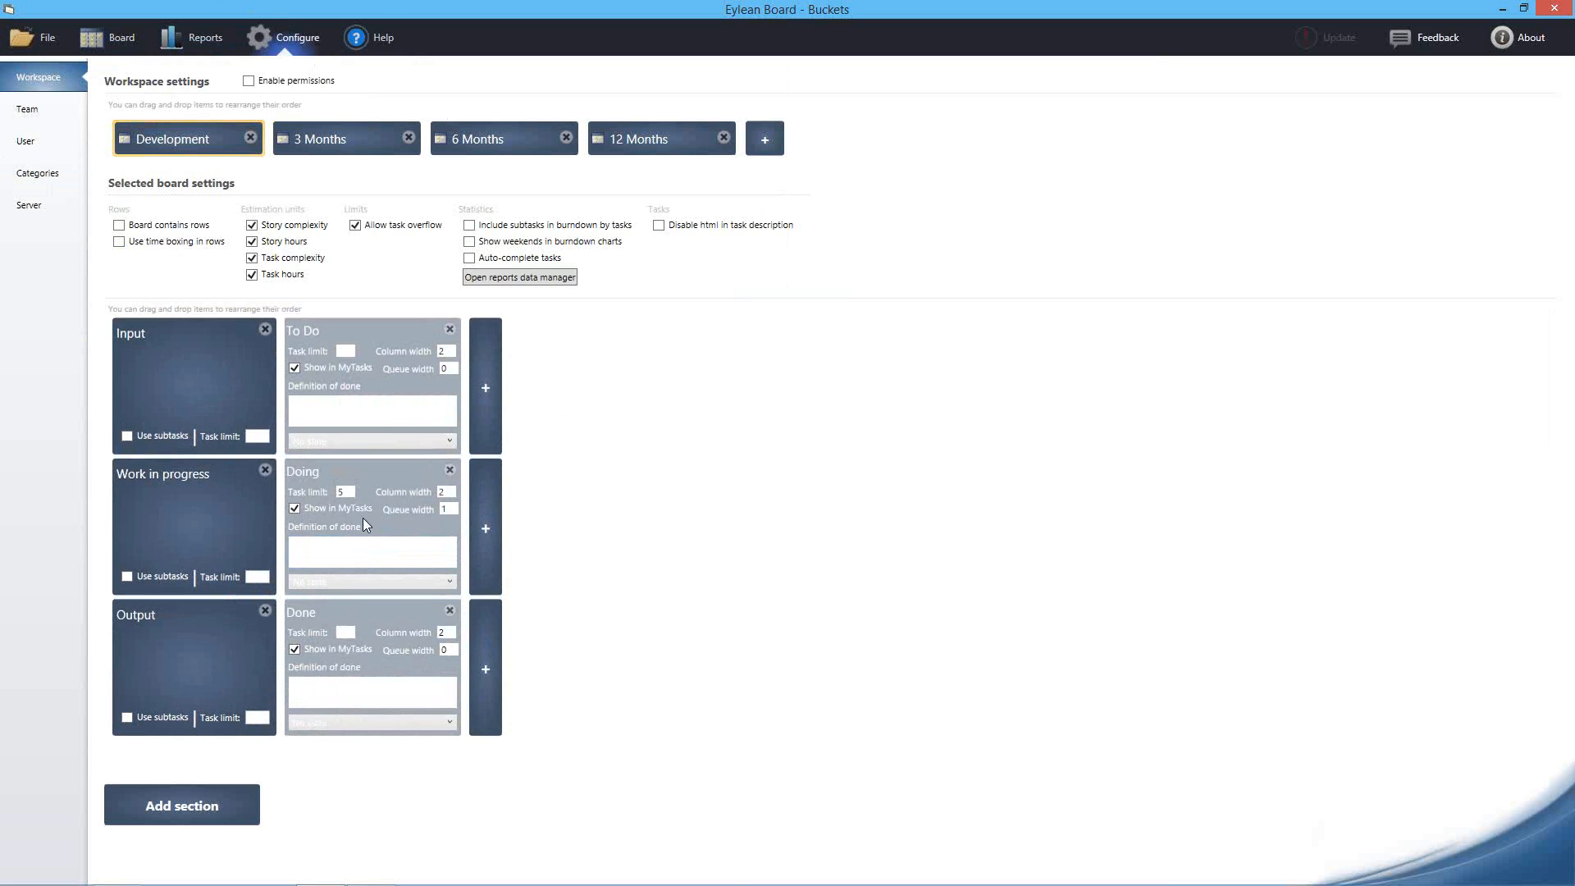
Give Work in progress an extra column and turn on Use subtasks
{"action": "left_click", "coordinate": [490, 538]}
{"action": "left_click", "coordinate": [127, 576]}
{"action": "left_click", "coordinate": [106, 36]}
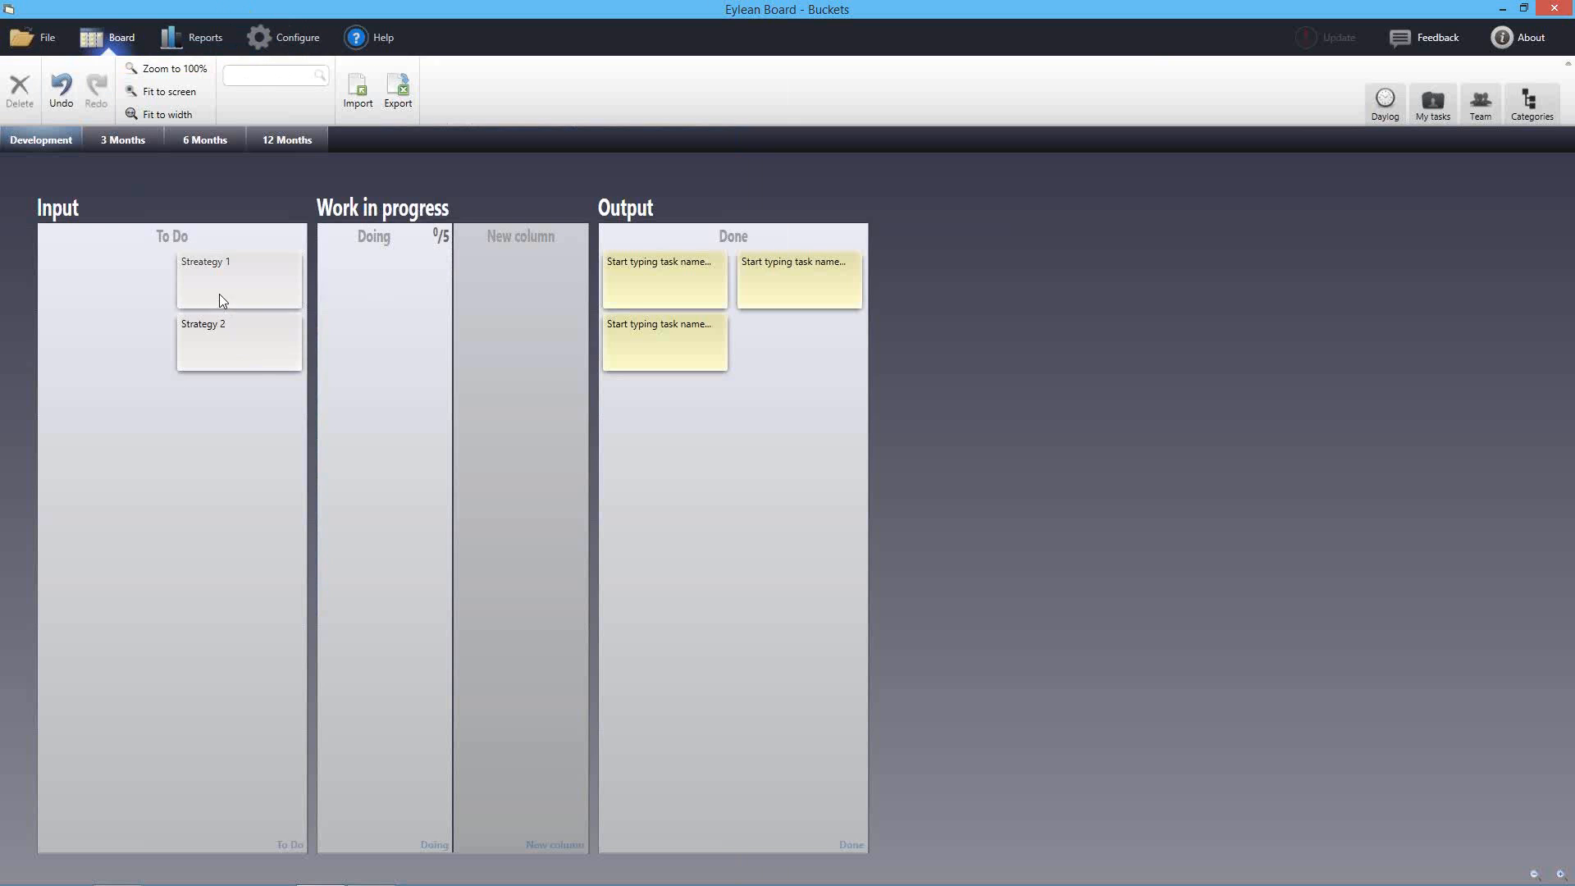
Move Streategy 1 into Doing and add subtask cards '1' and '2' in the new column
{"action": "left_click_drag", "start_coordinate": [228, 320], "coordinate": [538, 320]}
{"action": "double_click", "coordinate": [525, 269]}
{"action": "double_click", "coordinate": [500, 369]}
{"action": "left_click", "coordinate": [503, 281]}
{"action": "type", "text": "1"}
{"action": "left_click", "coordinate": [519, 356]}
{"action": "type", "text": "2"}
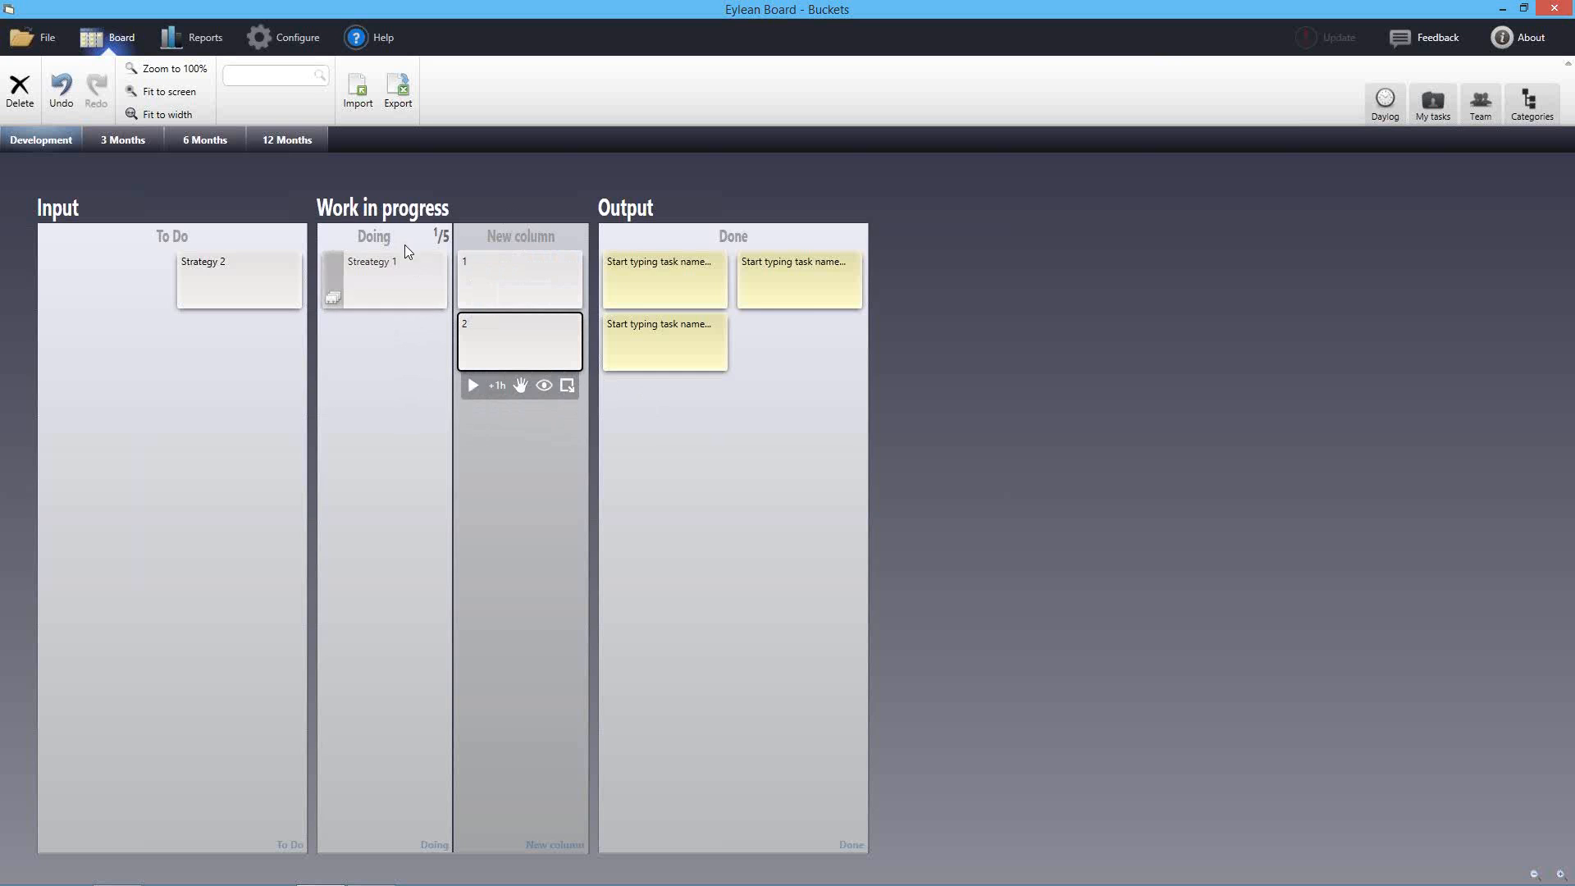
{"action": "scroll", "coordinate": [765, 304], "scroll_direction": "up", "scroll_amount": 5}
{"action": "left_click_drag", "start_coordinate": [911, 272], "coordinate": [665, 291]}
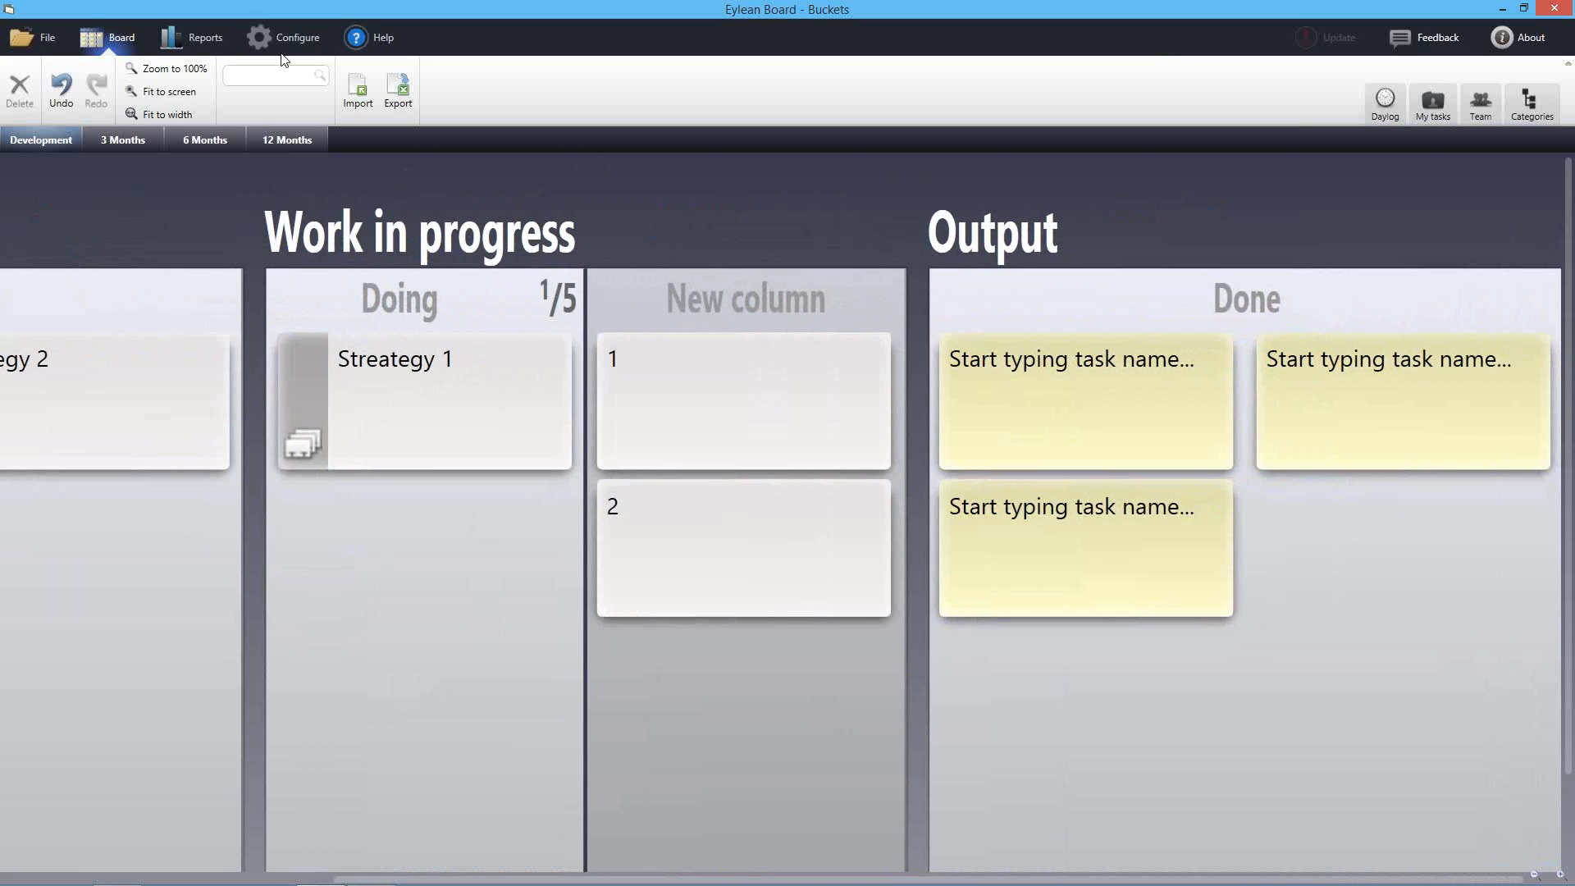
Add another Work in progress column and name the subtask columns Todo and Done
{"action": "left_click", "coordinate": [287, 39]}
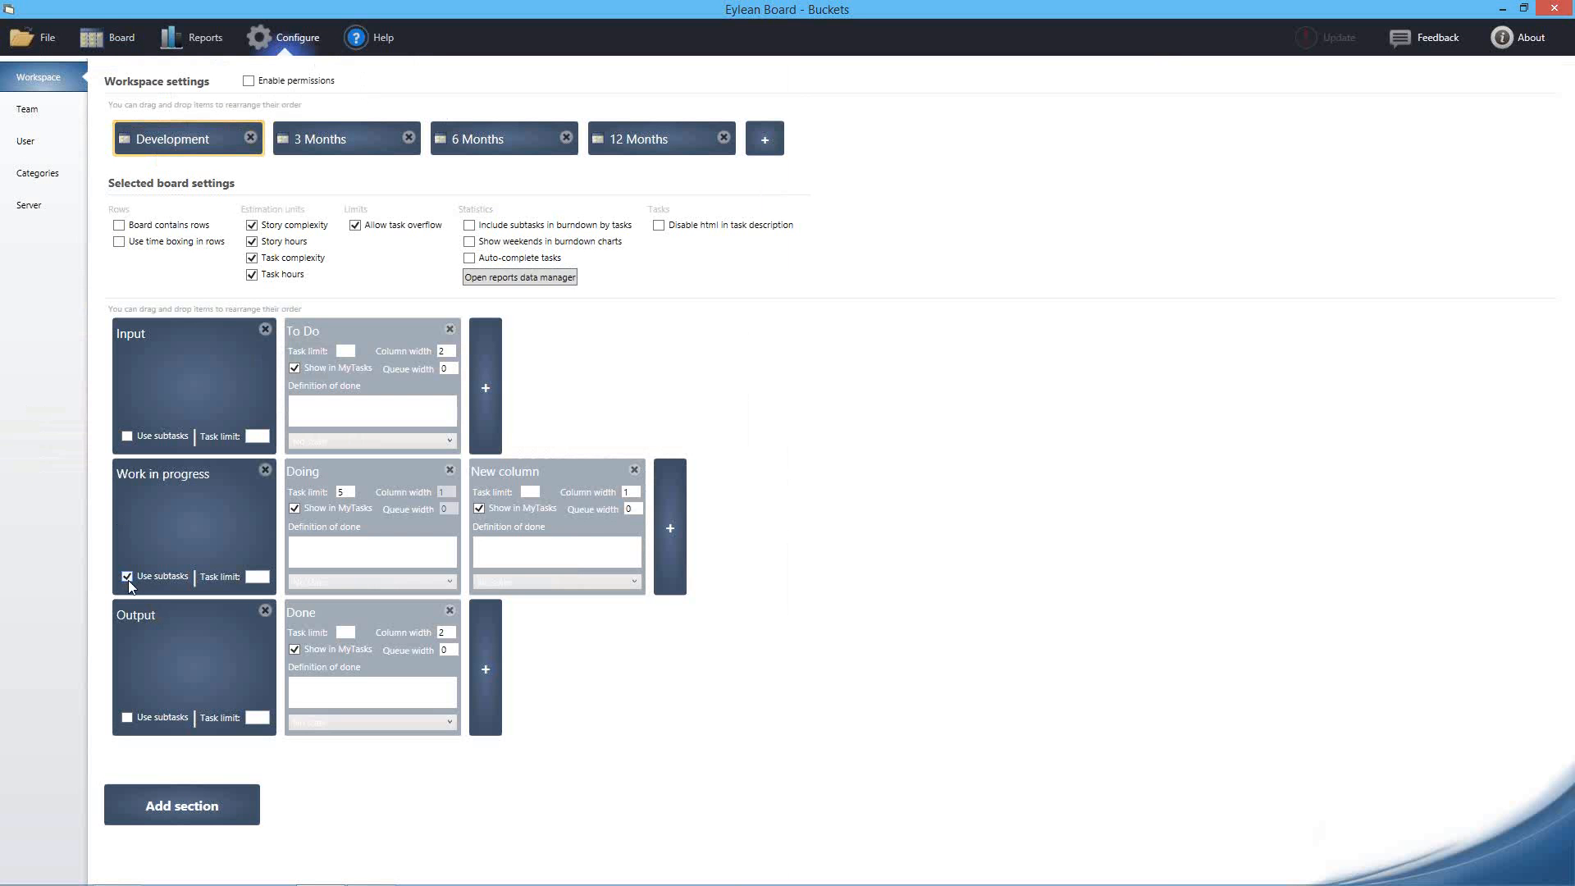
{"action": "left_click", "coordinate": [115, 37]}
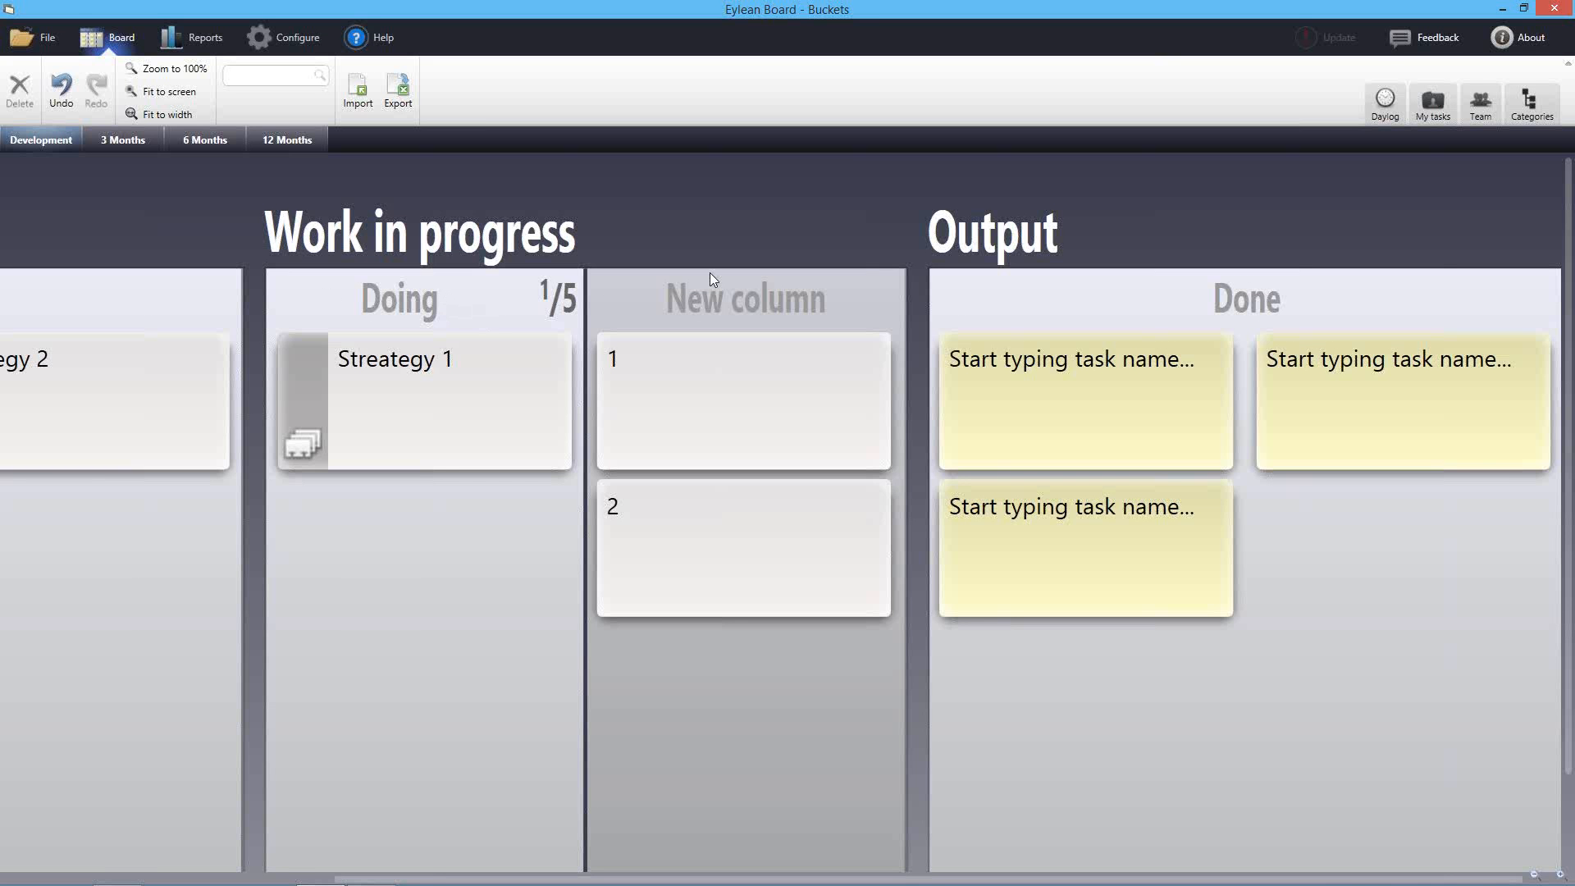
{"action": "left_click", "coordinate": [284, 37]}
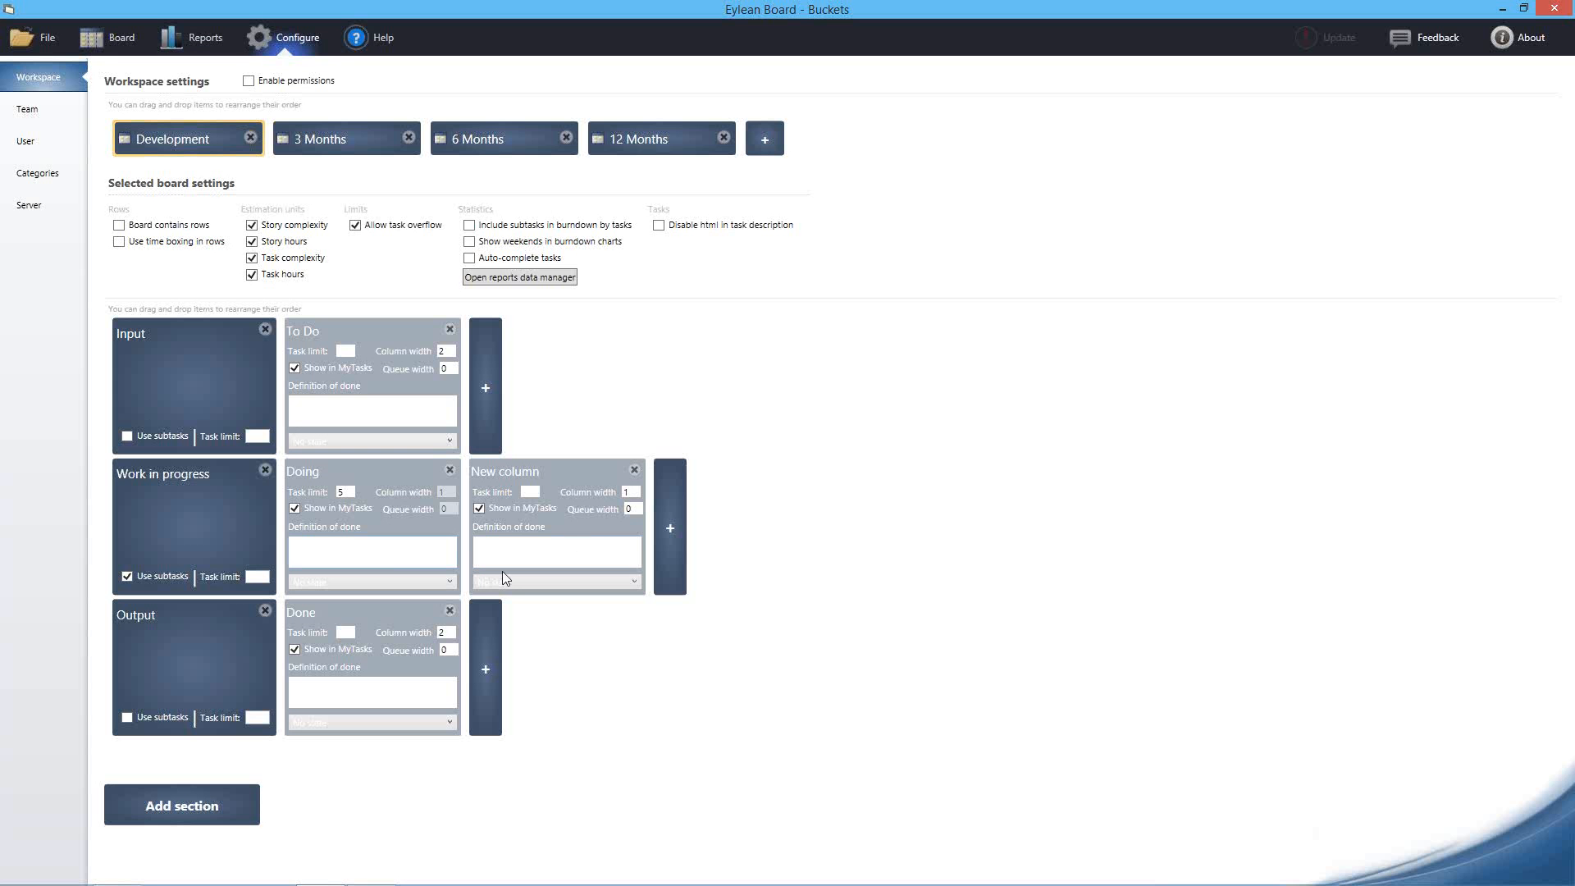
{"action": "left_click", "coordinate": [678, 523]}
{"action": "left_click", "coordinate": [677, 473]}
{"action": "type", "text": "Done"}
{"action": "left_click", "coordinate": [515, 475]}
{"action": "type", "text": "Todo"}
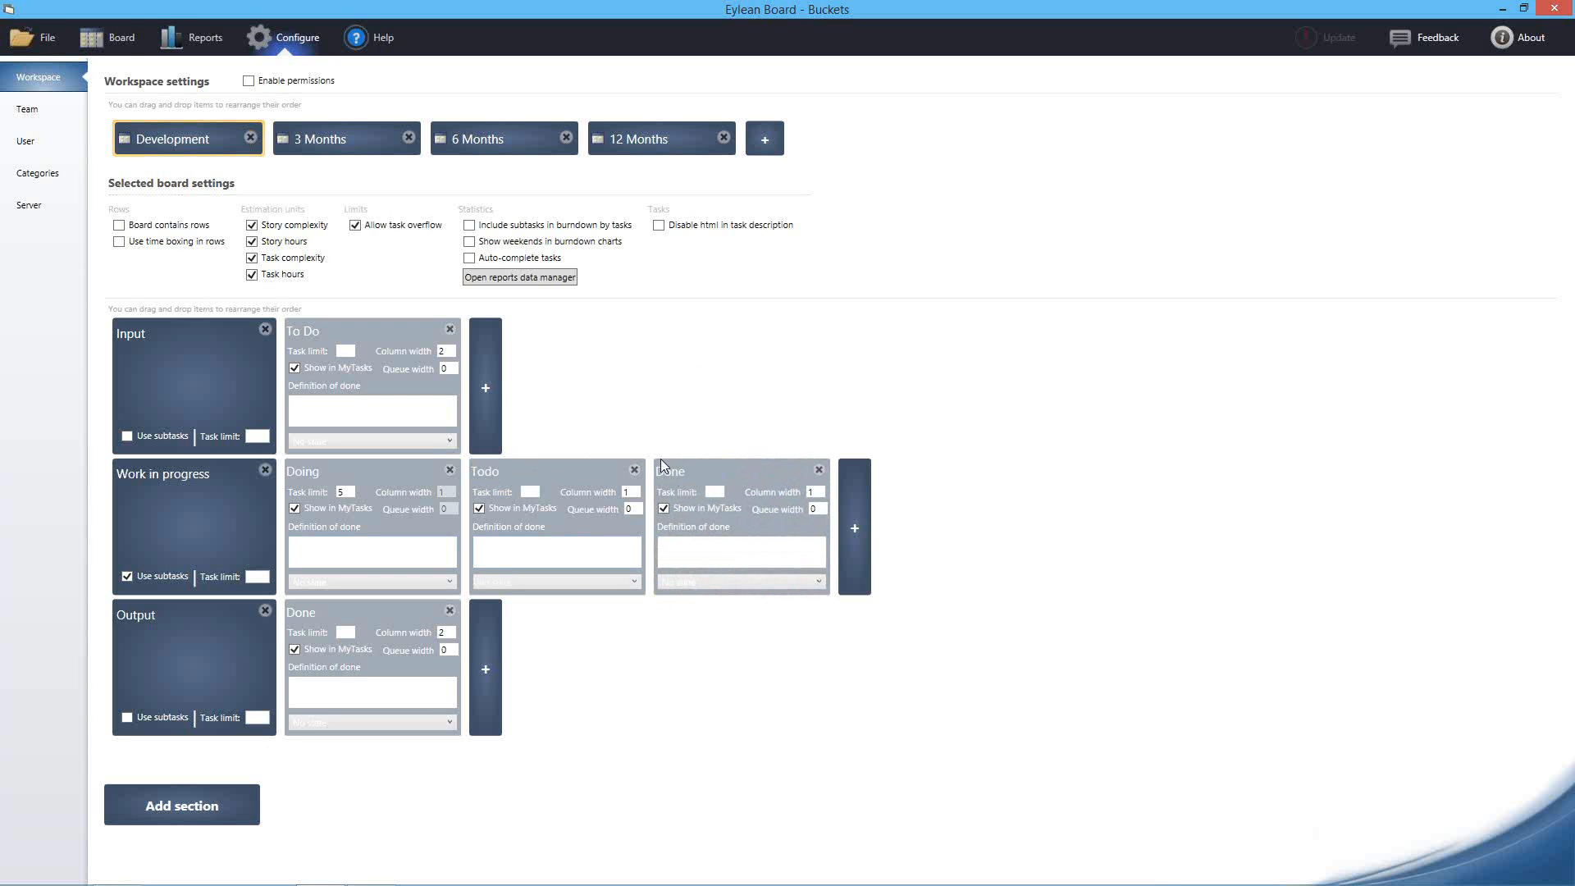
{"action": "left_click", "coordinate": [121, 37]}
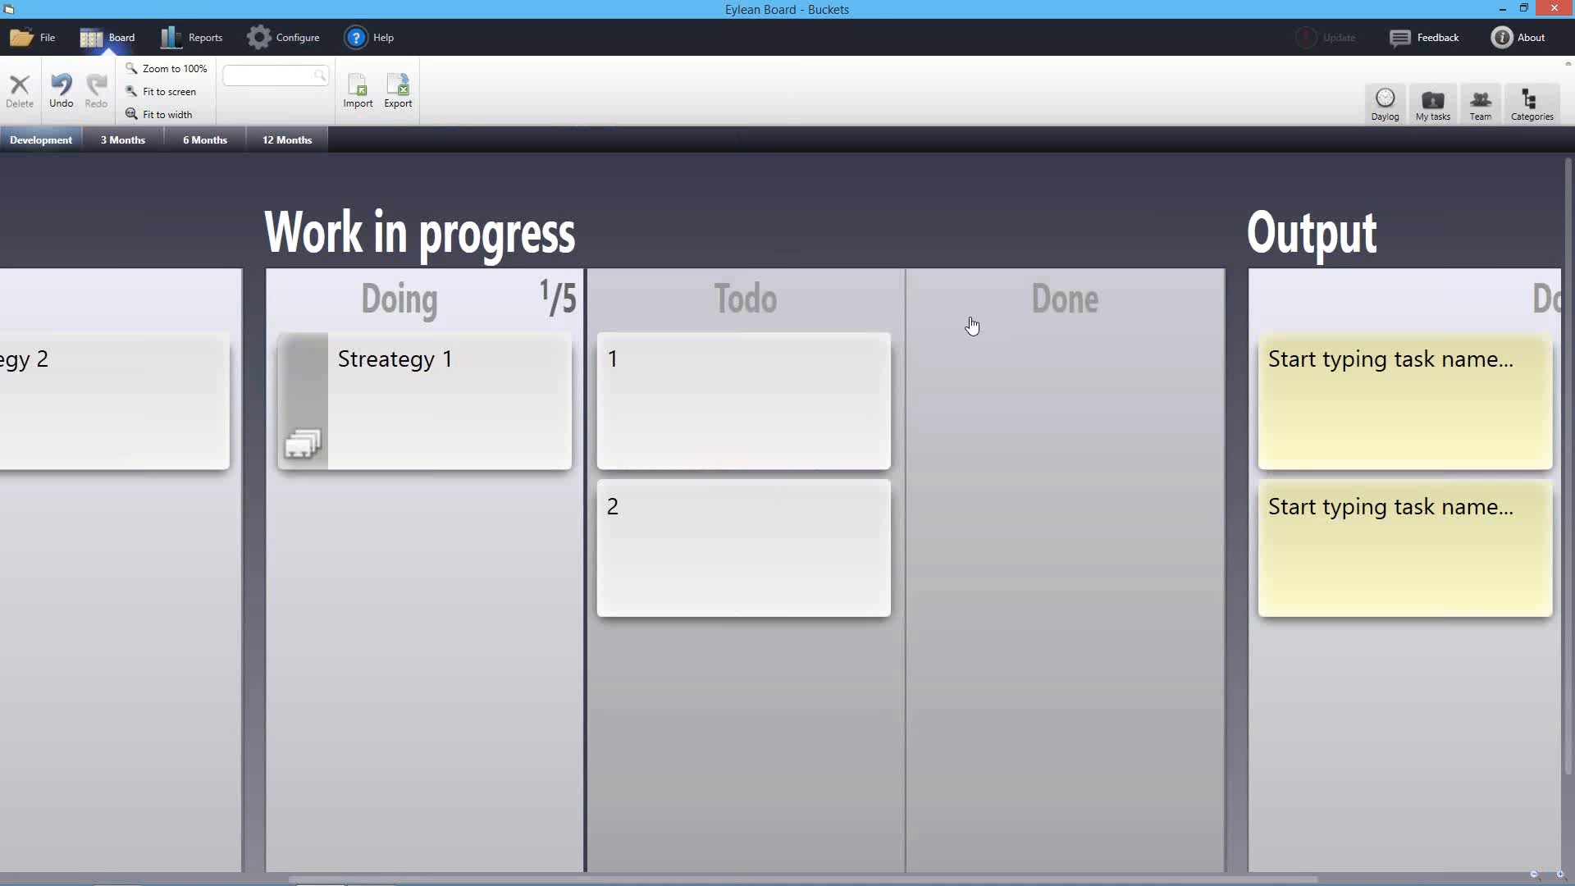
Move subtask 1 into Done and return Streategy 1 to the Doing column
{"action": "left_click_drag", "start_coordinate": [656, 339], "coordinate": [820, 480]}
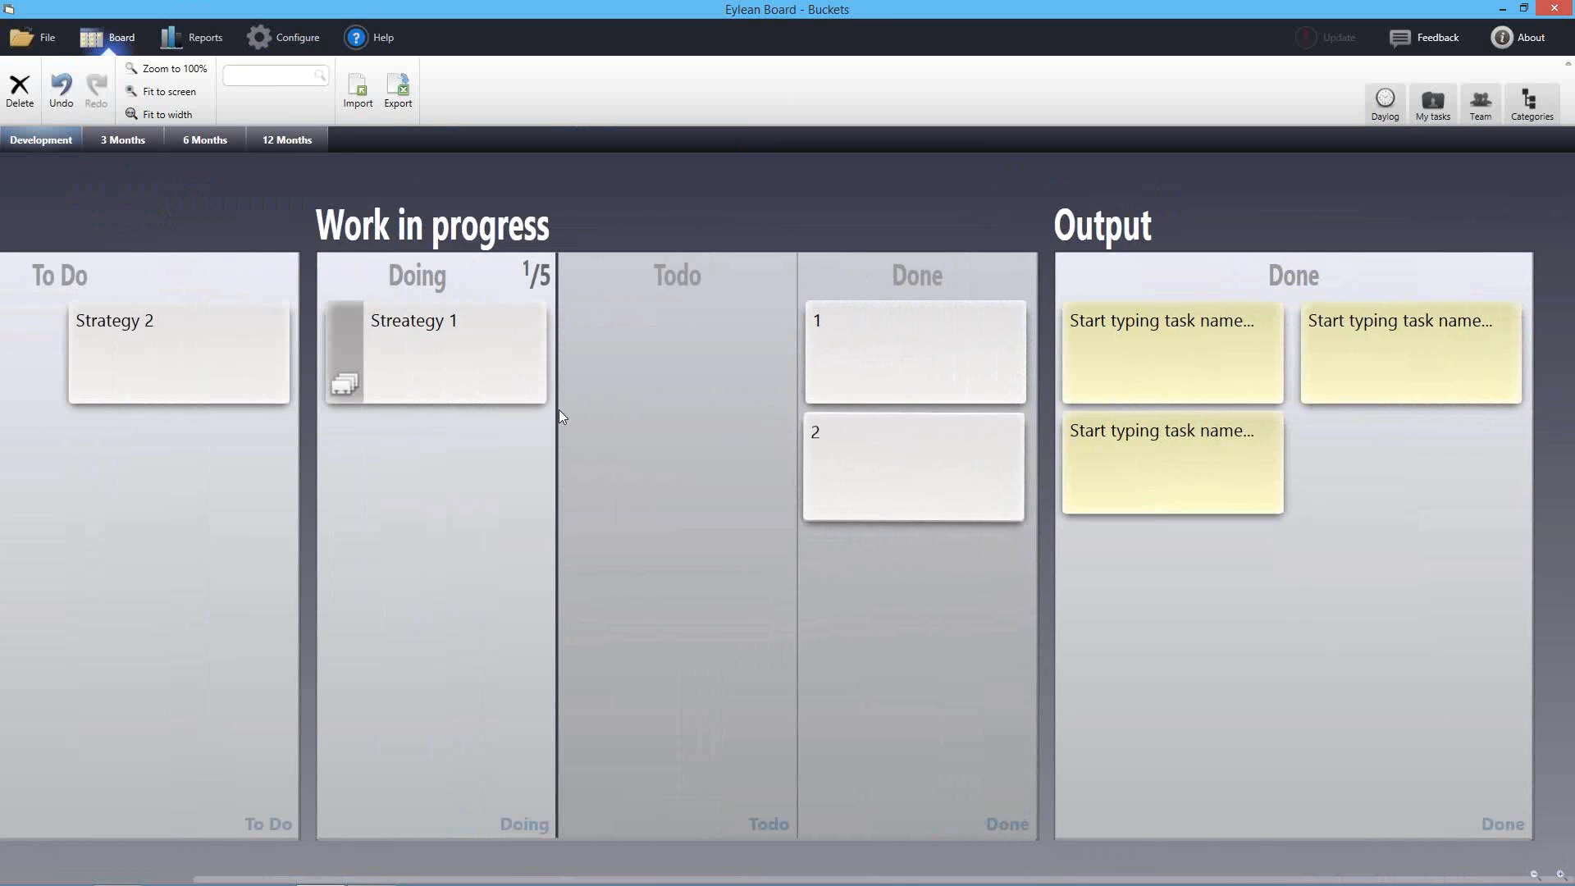
{"action": "left_click", "coordinate": [420, 343]}
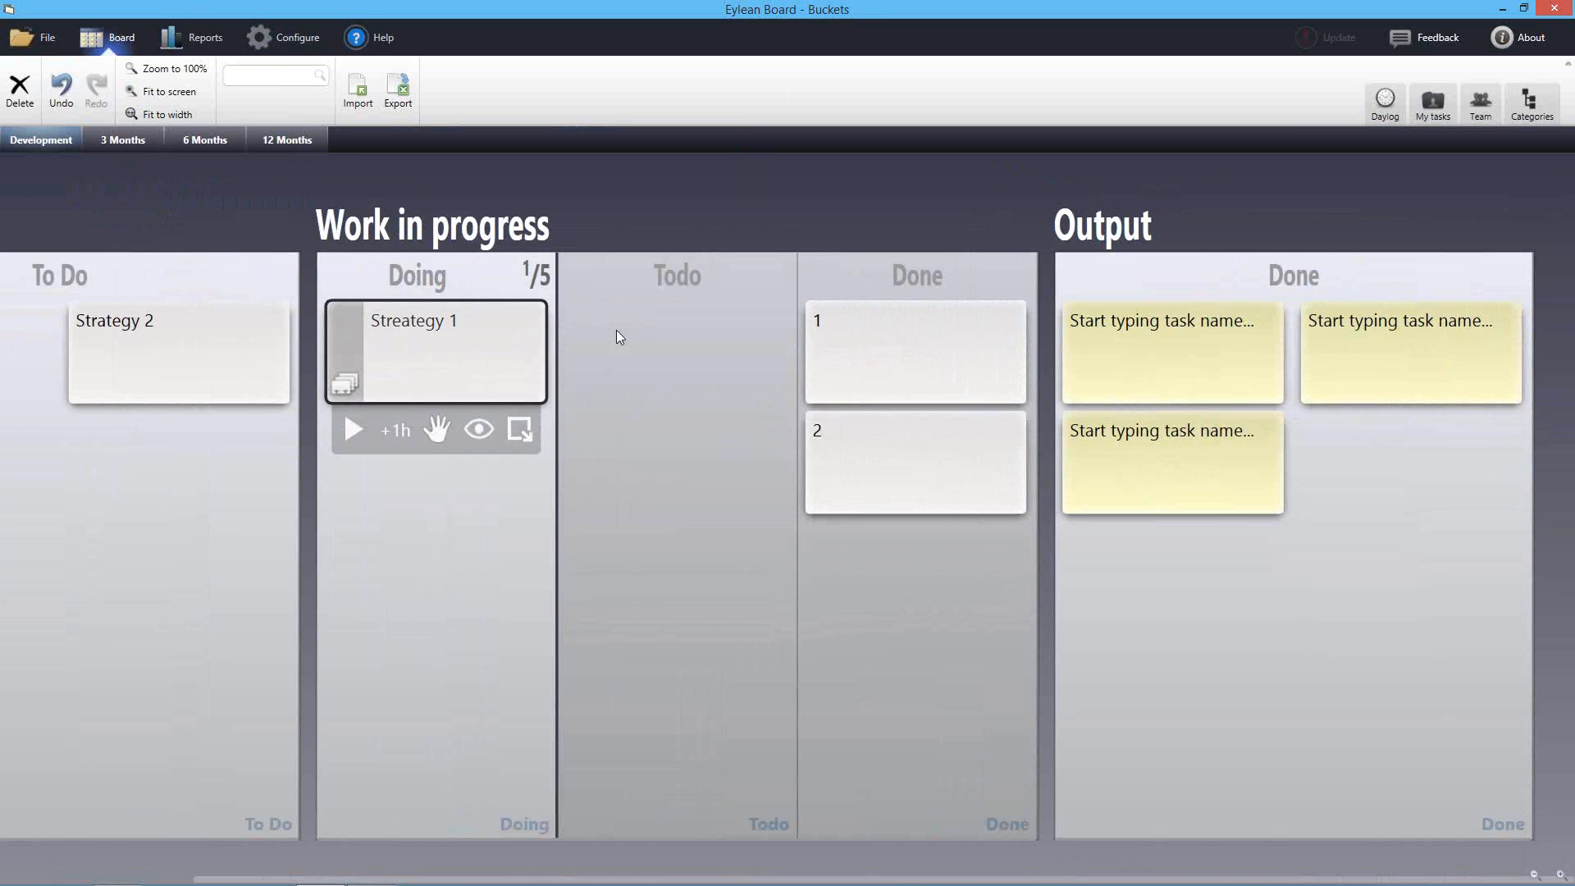
{"action": "left_click_drag", "start_coordinate": [429, 351], "coordinate": [1197, 613]}
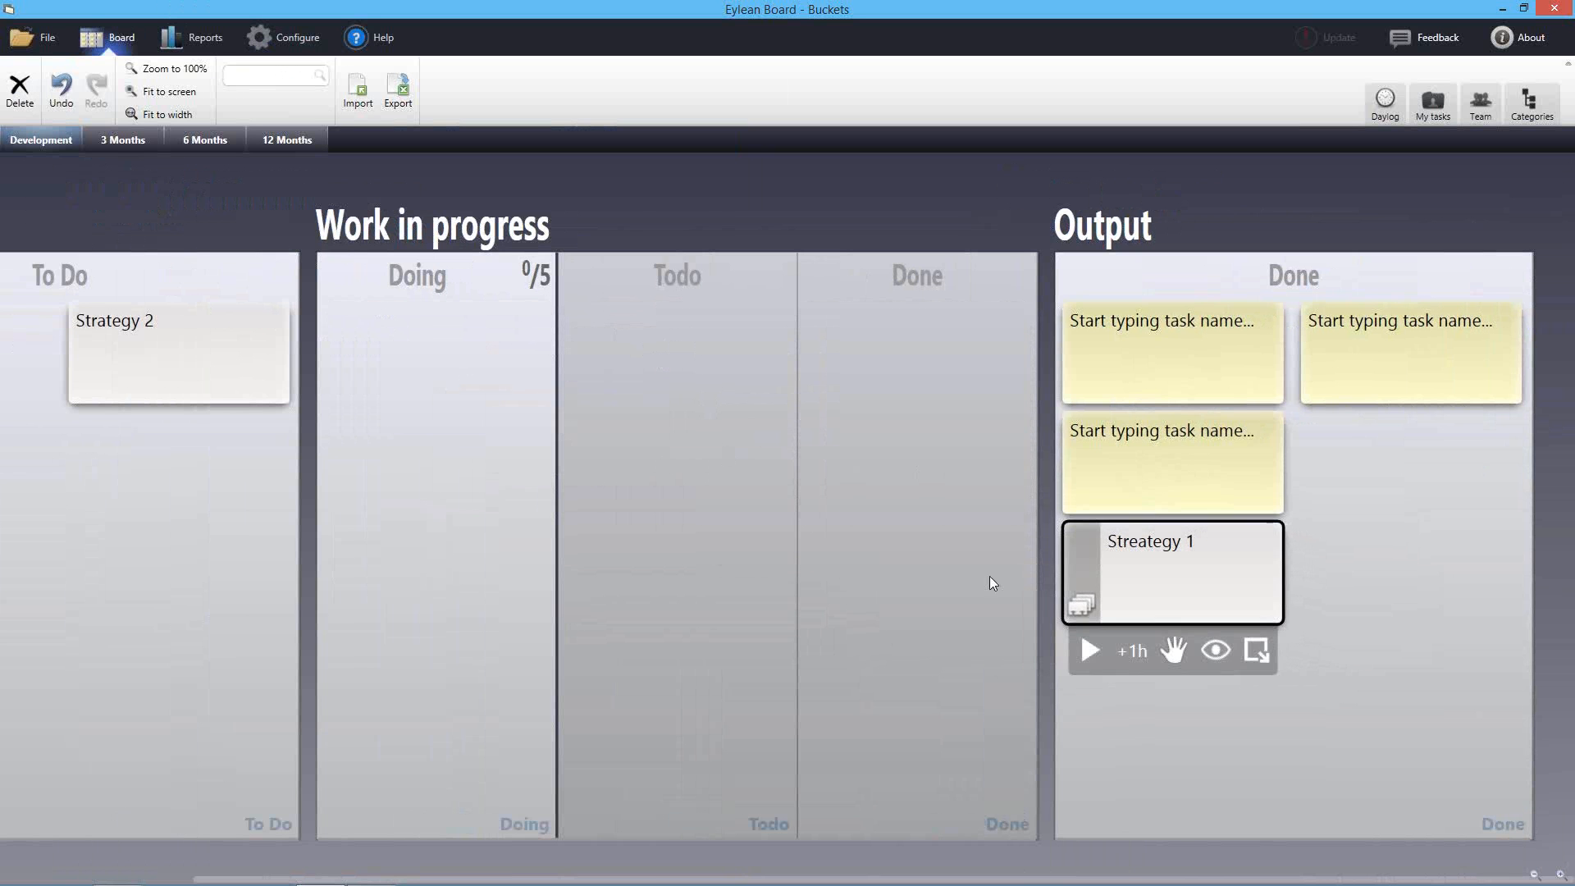
{"action": "left_click_drag", "start_coordinate": [1132, 607], "coordinate": [508, 460]}
{"action": "left_click", "coordinate": [642, 479]}
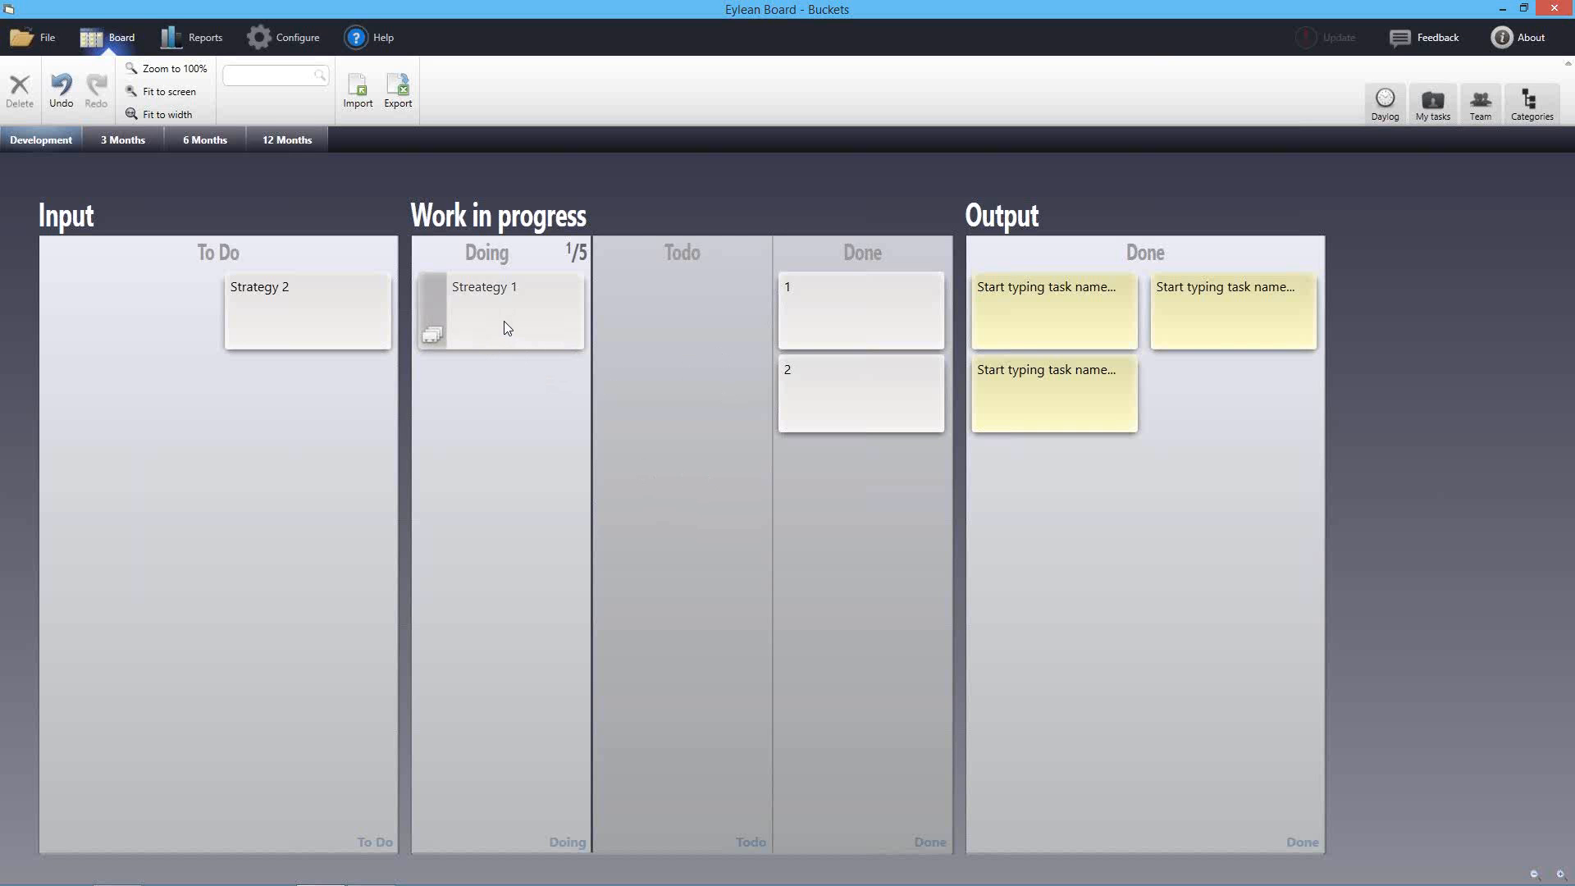
{"action": "left_click_drag", "start_coordinate": [504, 322], "coordinate": [1124, 502]}
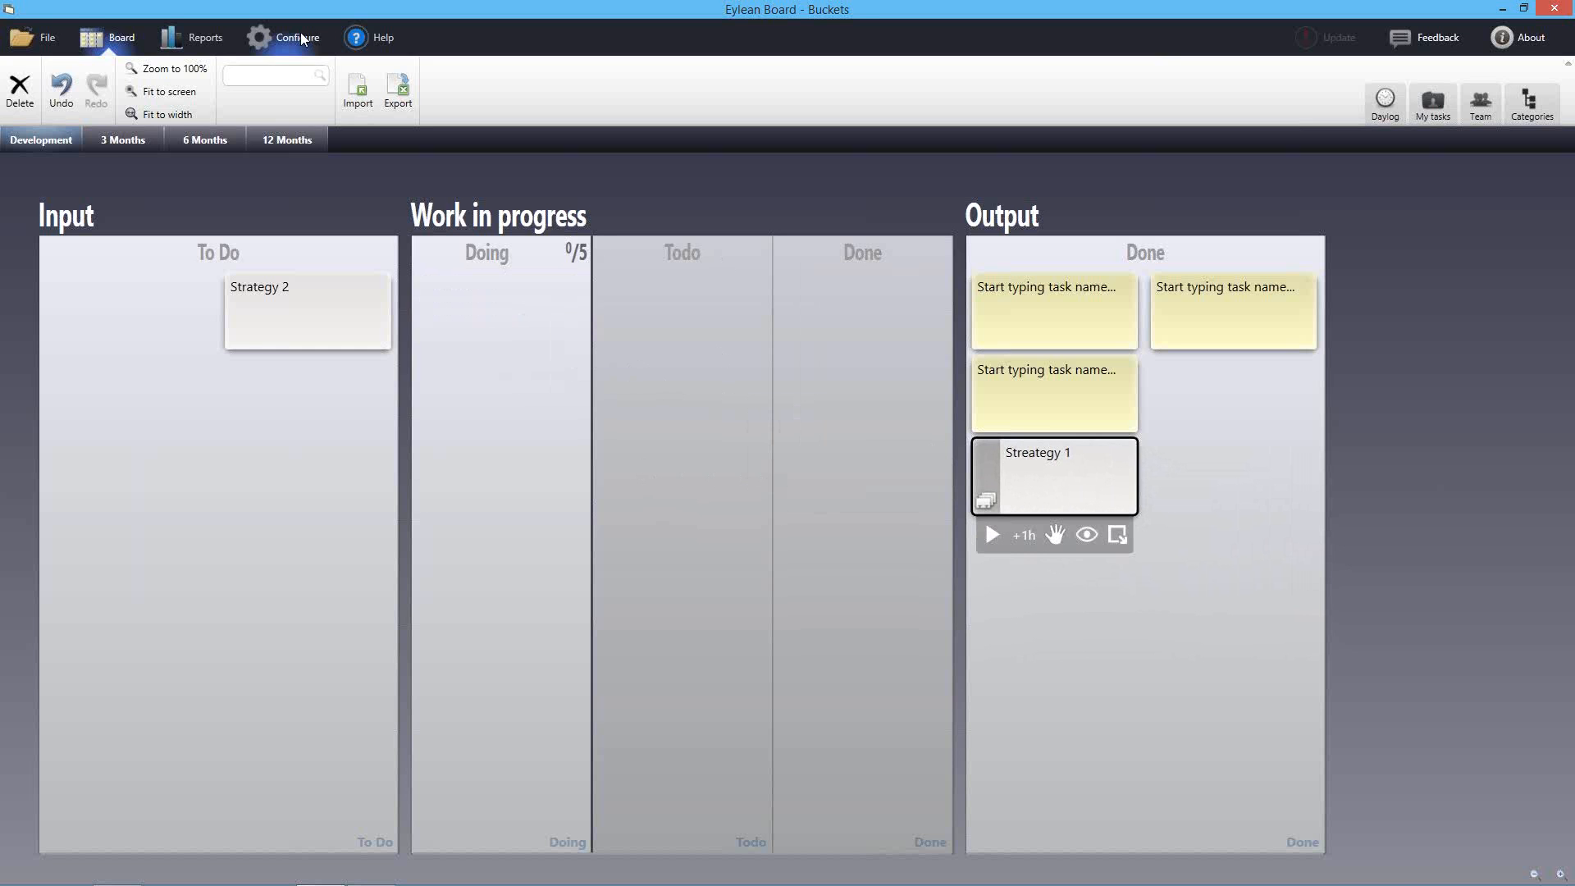
{"action": "left_click", "coordinate": [297, 37]}
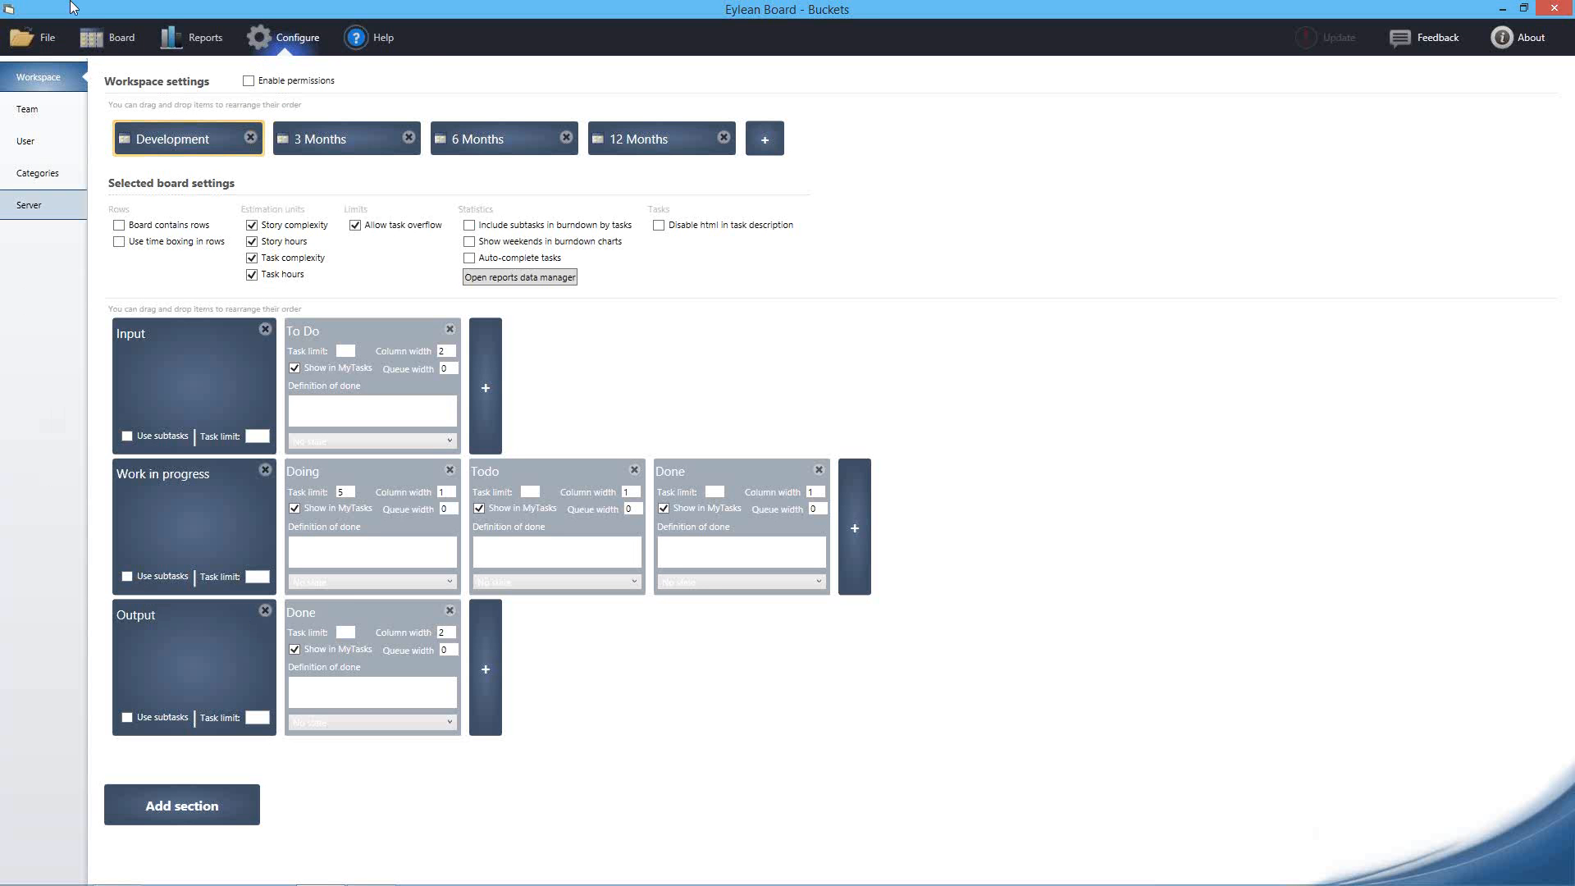
{"action": "left_click", "coordinate": [115, 37]}
{"action": "left_click_drag", "start_coordinate": [1056, 485], "coordinate": [522, 330]}
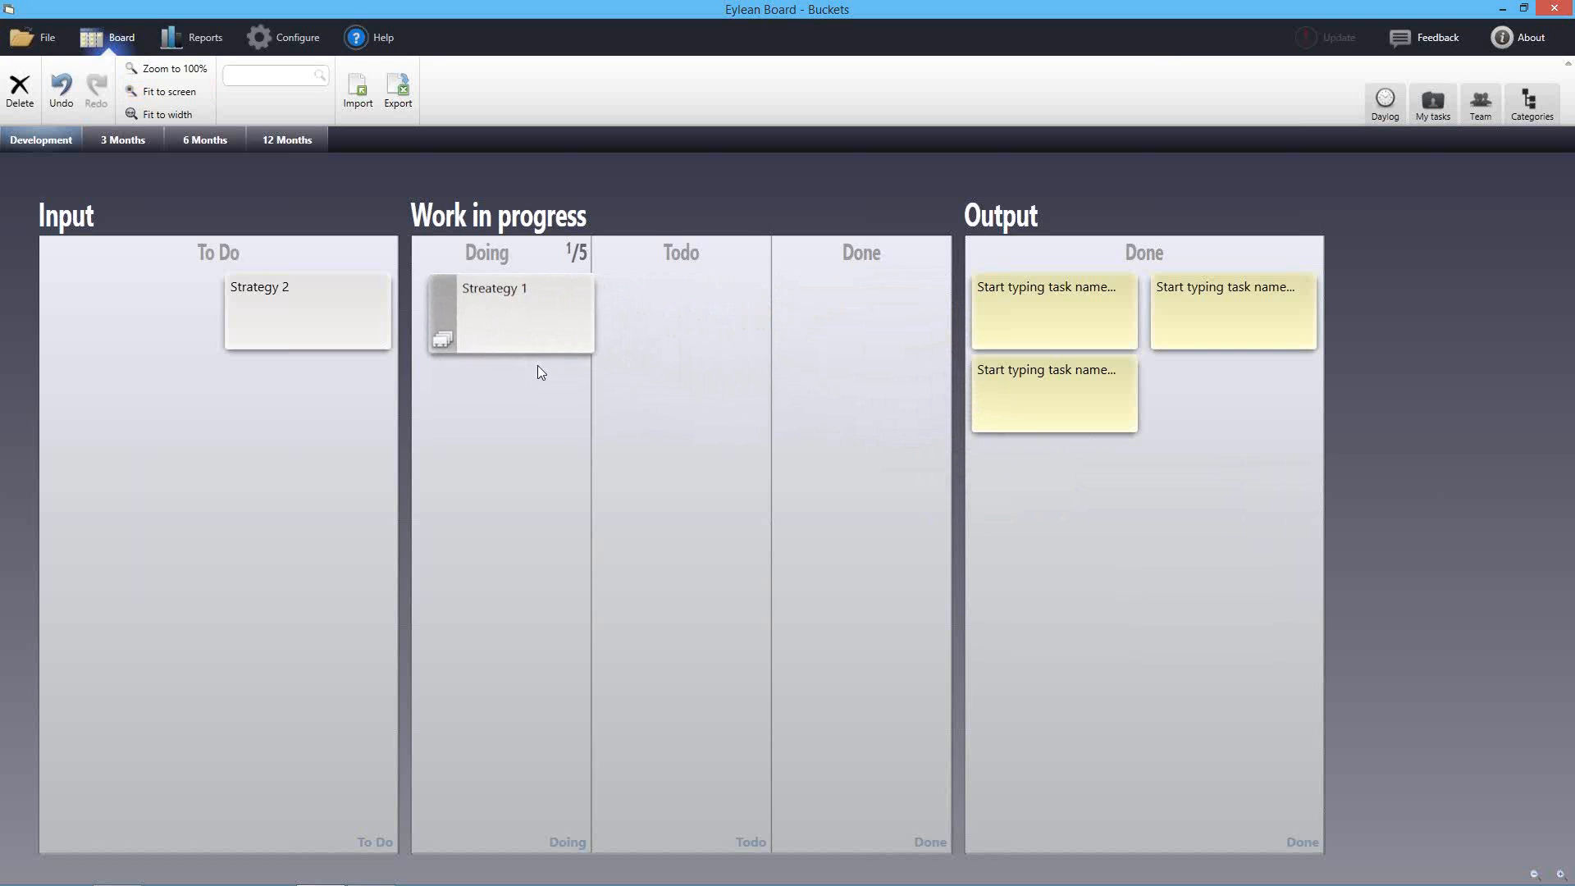
Add child task '3' to Streategy 1, mark child task 2 done, and close its details
{"action": "double_click", "coordinate": [498, 328]}
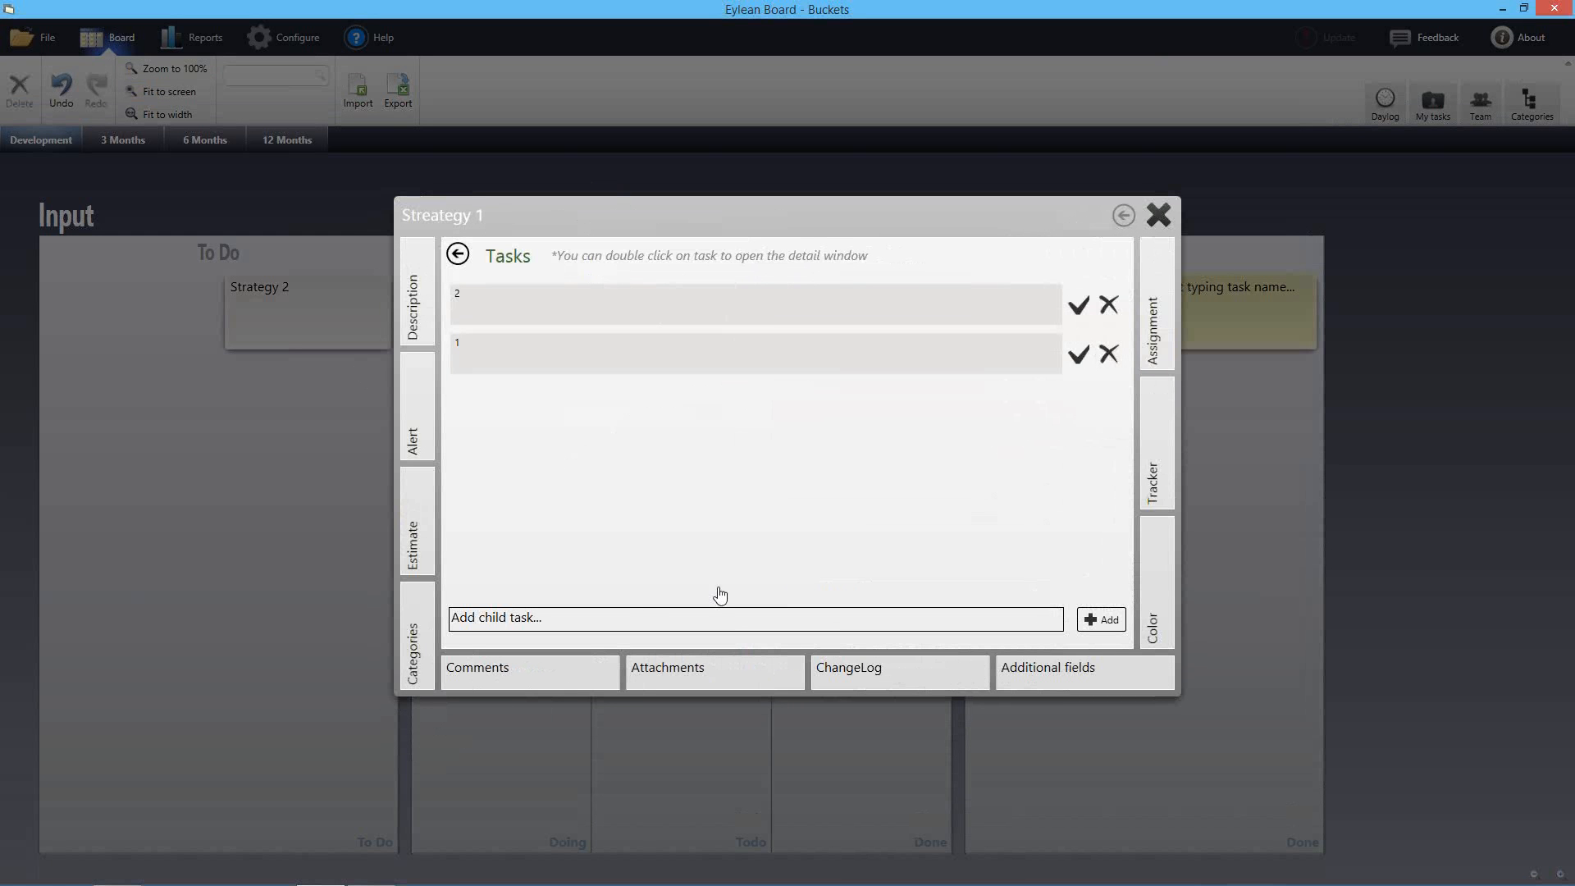
{"action": "left_click", "coordinate": [637, 617]}
{"action": "type", "text": "3"}
{"action": "key", "text": "Return"}
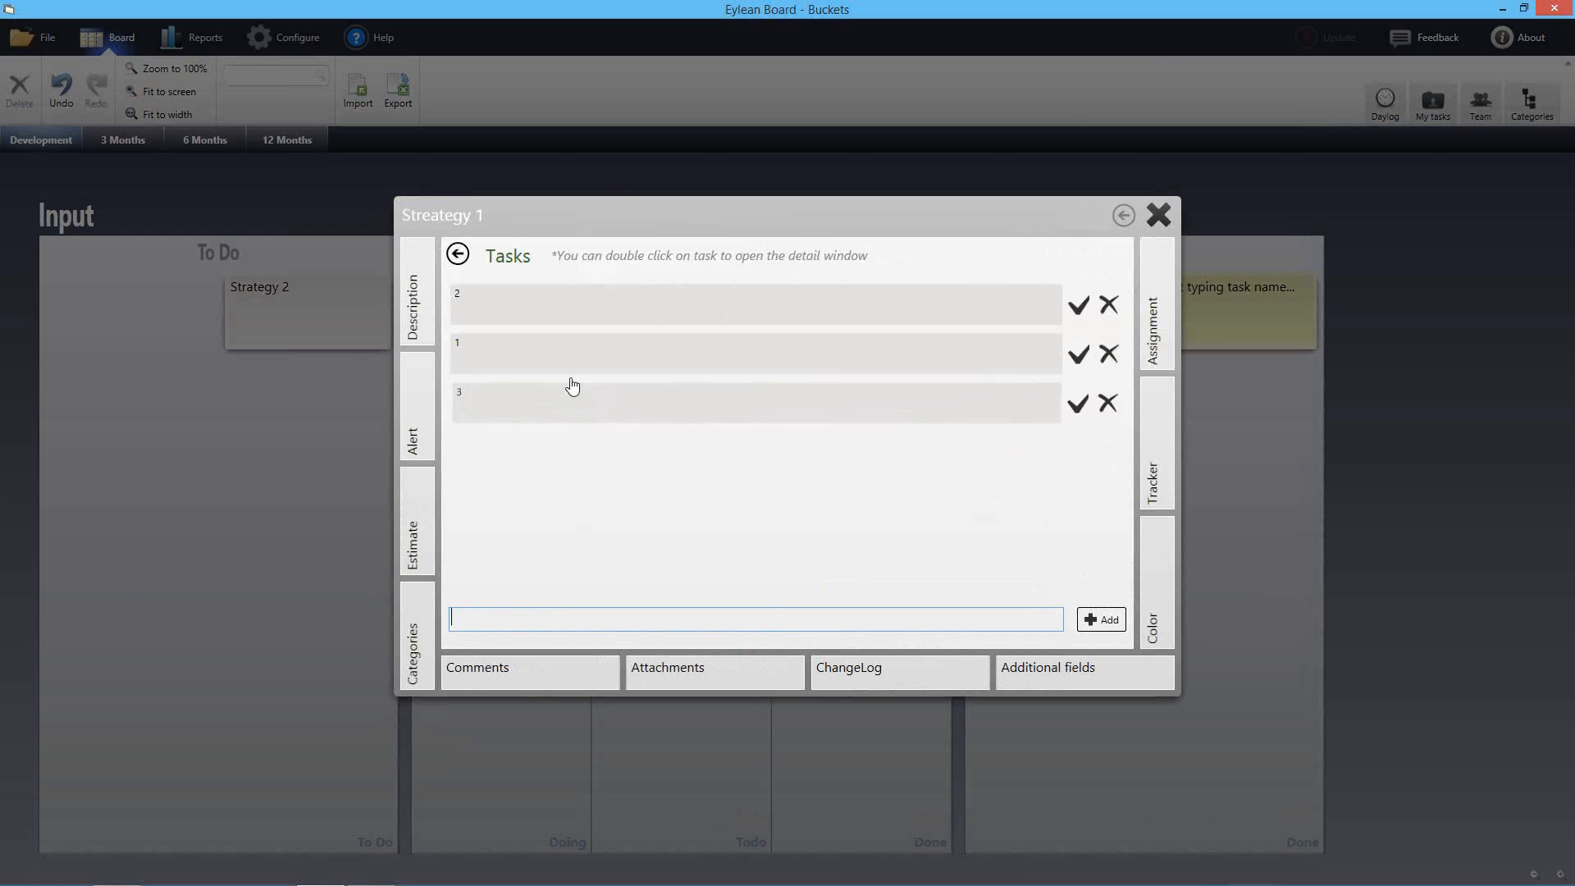
{"action": "left_click", "coordinate": [1077, 306]}
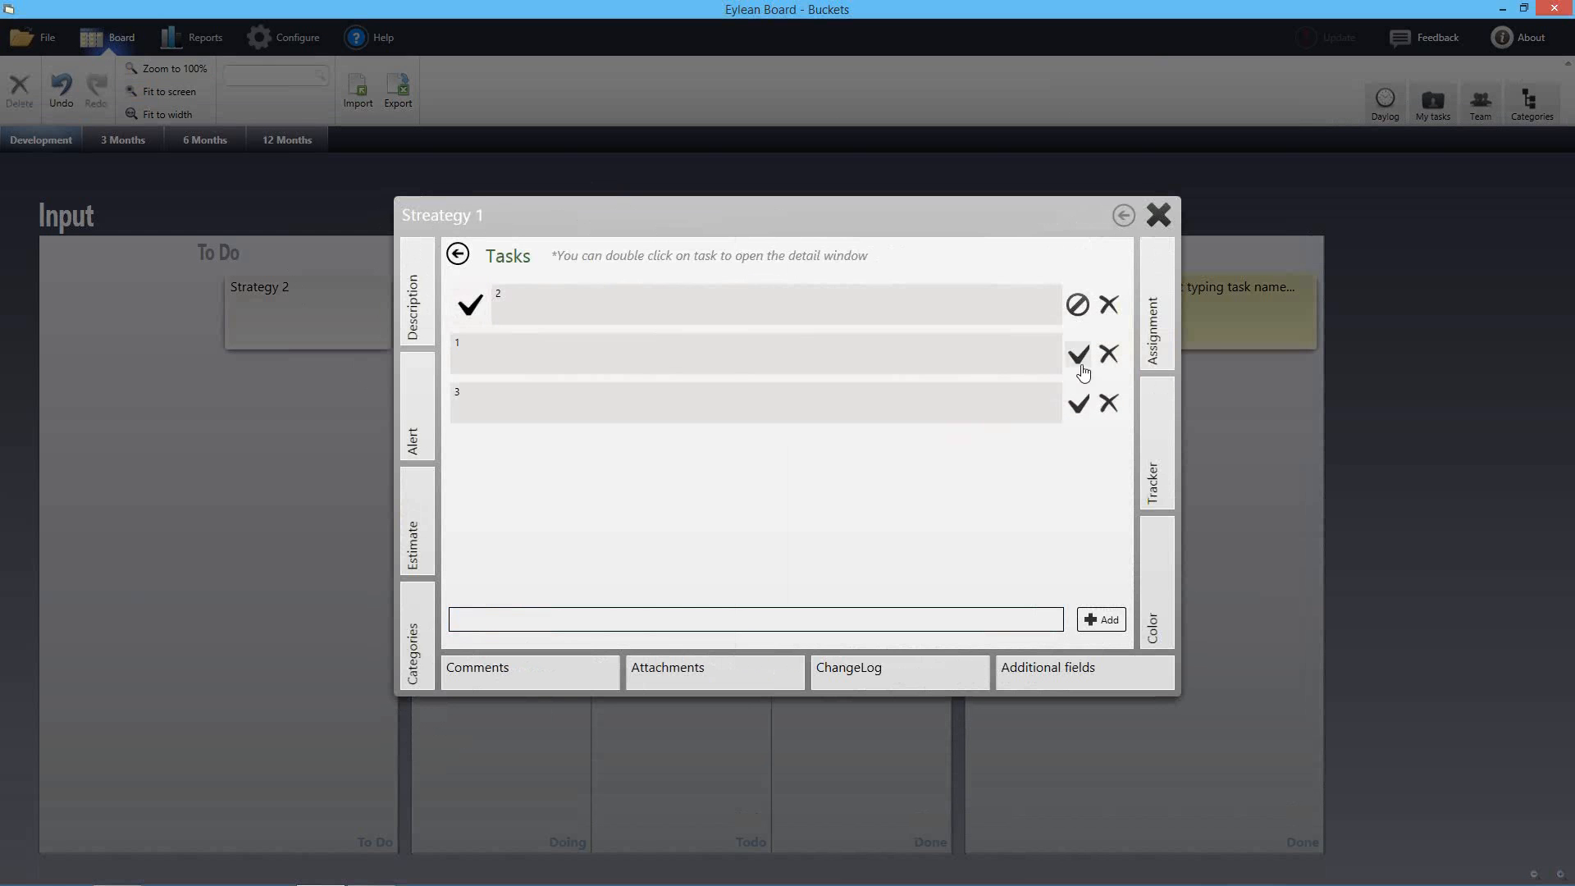
{"action": "left_click", "coordinate": [459, 254]}
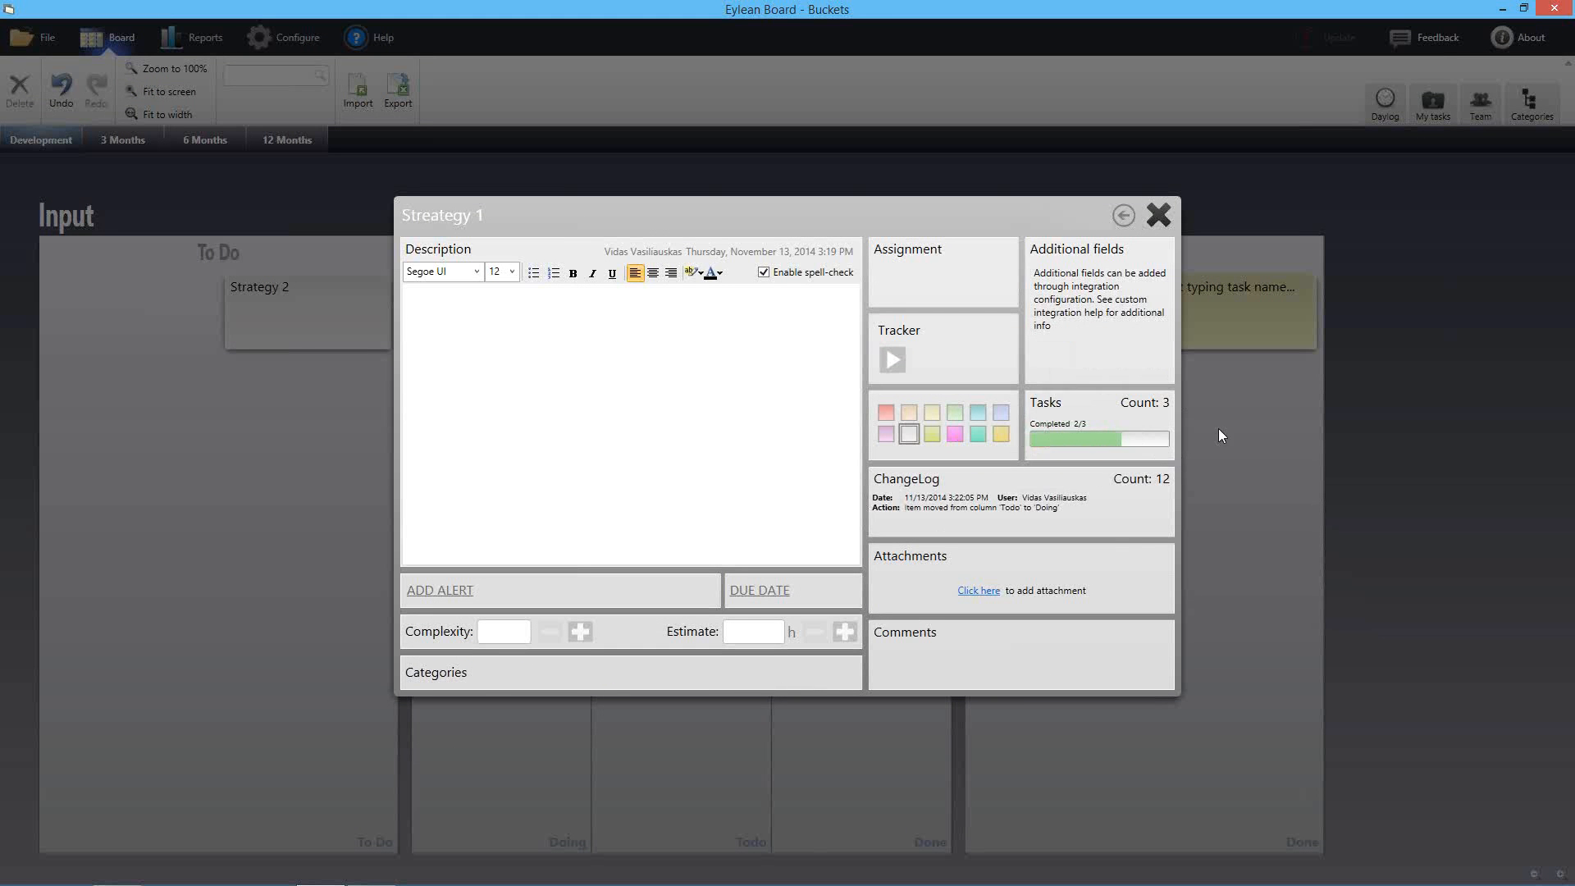
{"action": "left_click", "coordinate": [1159, 215]}
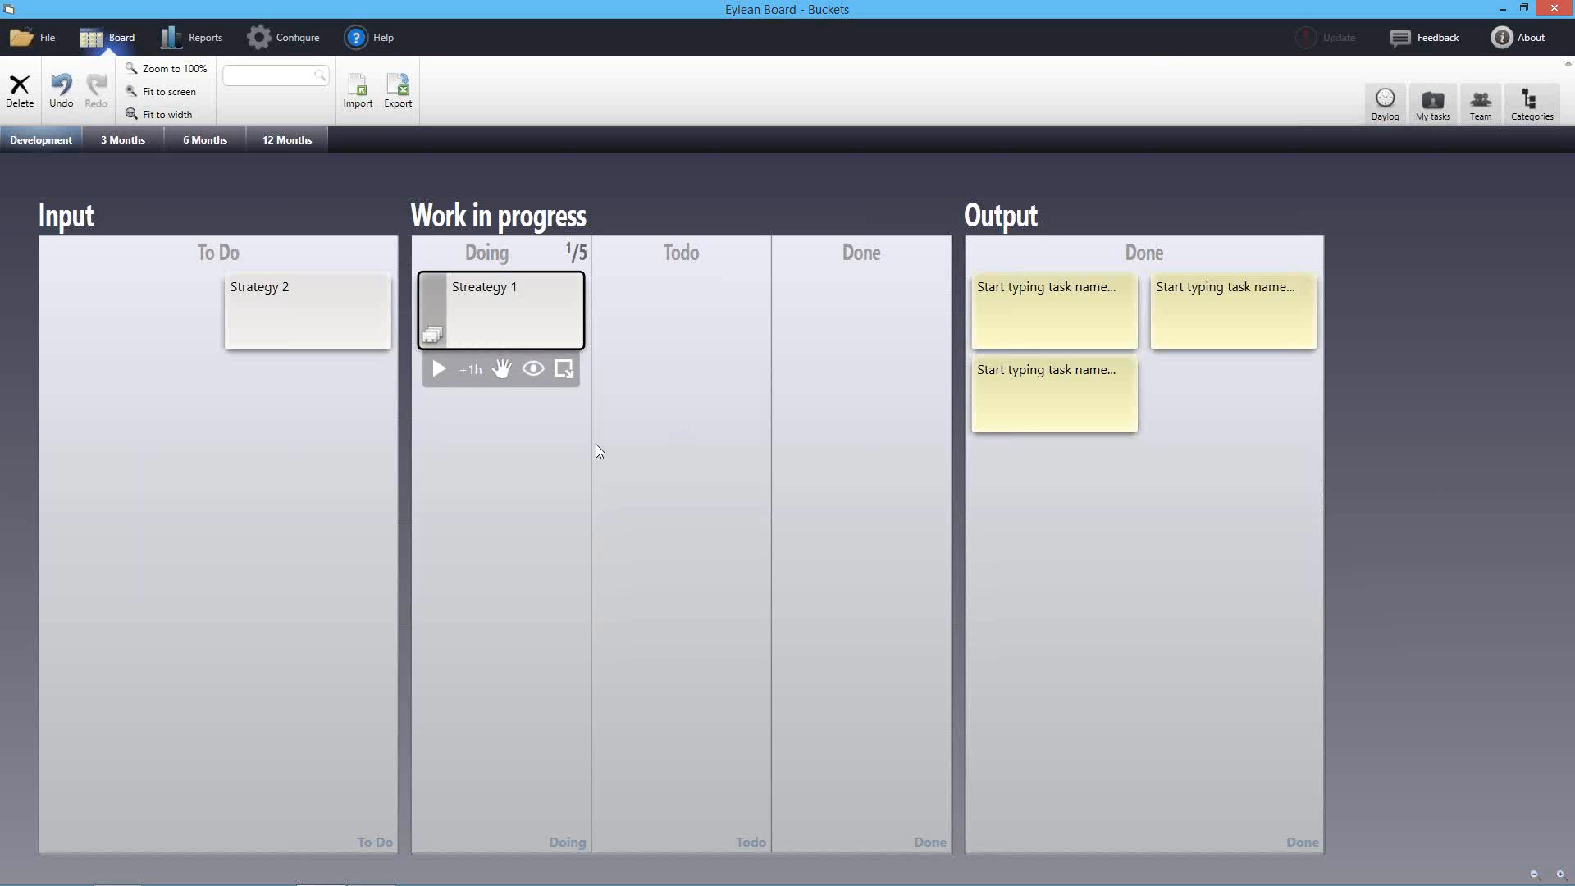
{"action": "left_click", "coordinate": [284, 145]}
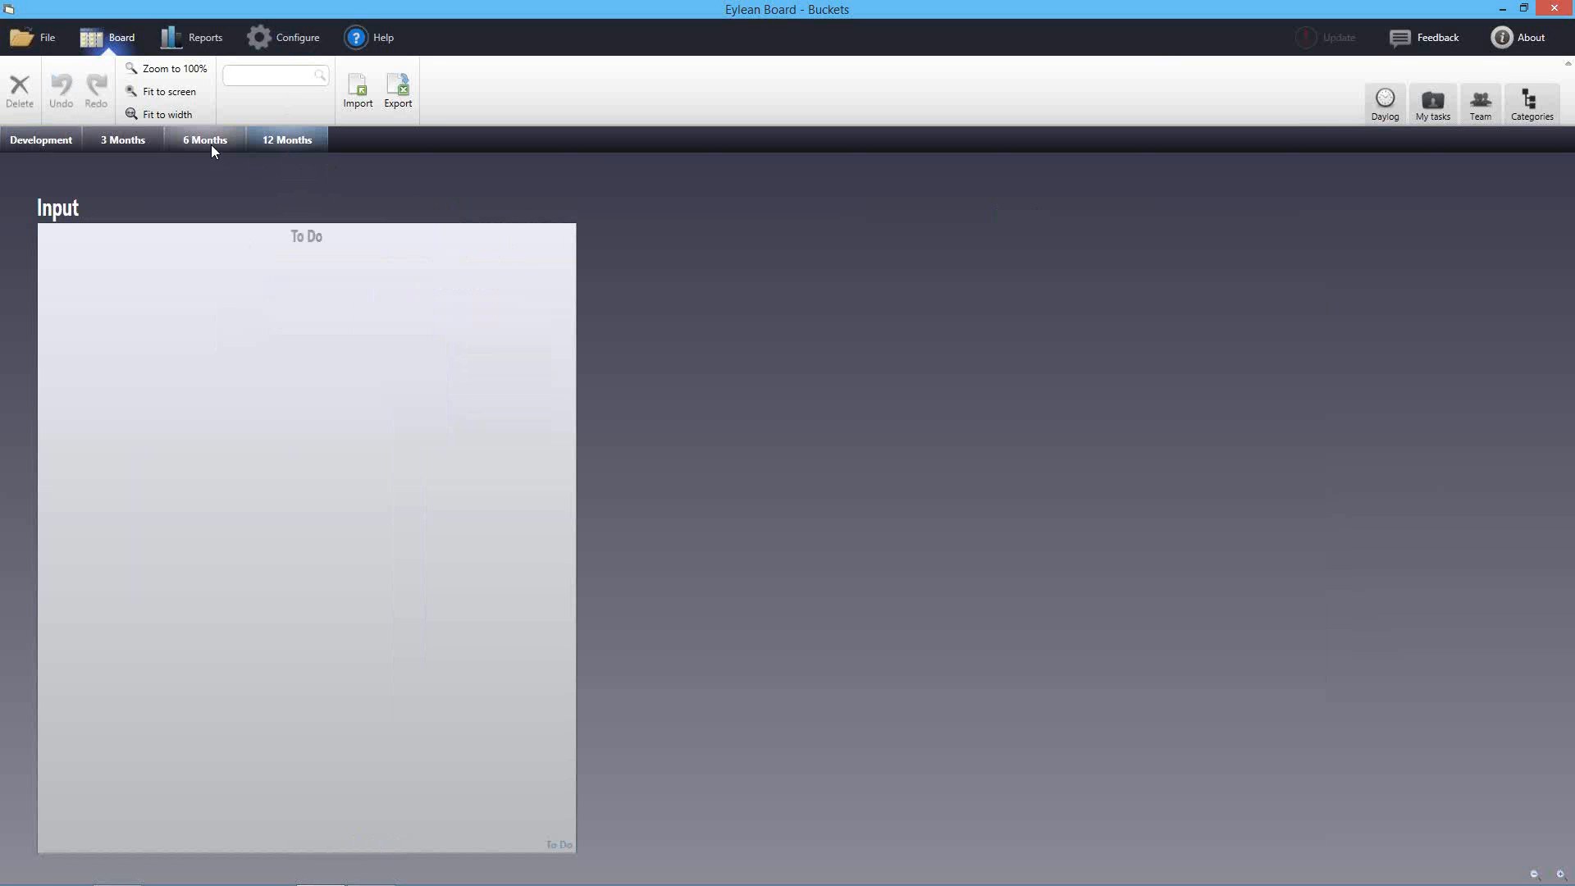
{"action": "left_click", "coordinate": [210, 150]}
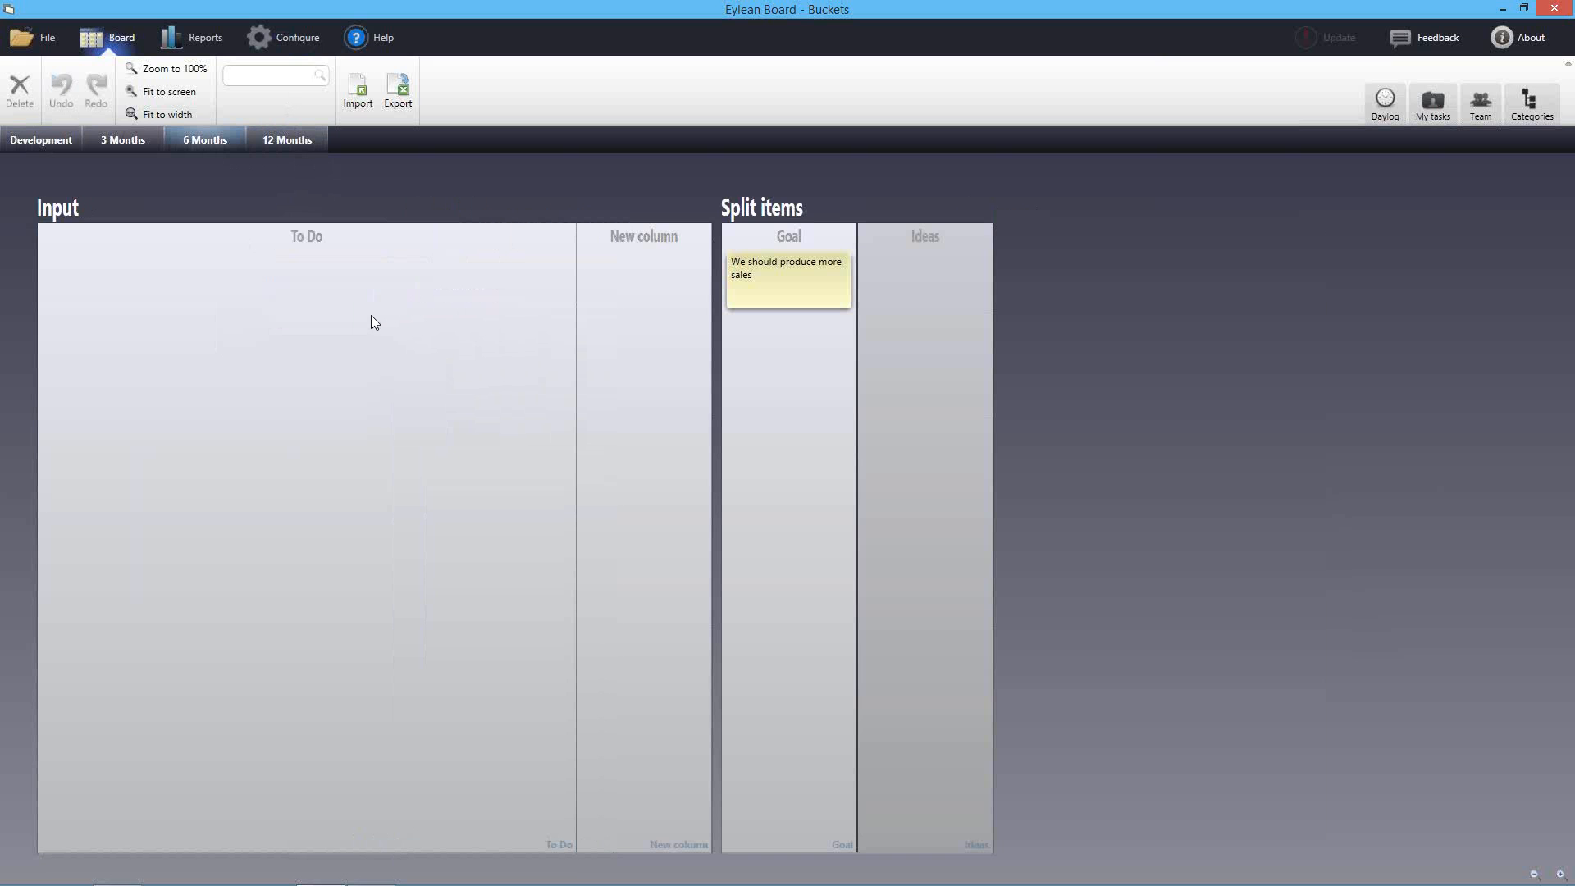
{"action": "left_click", "coordinate": [136, 144]}
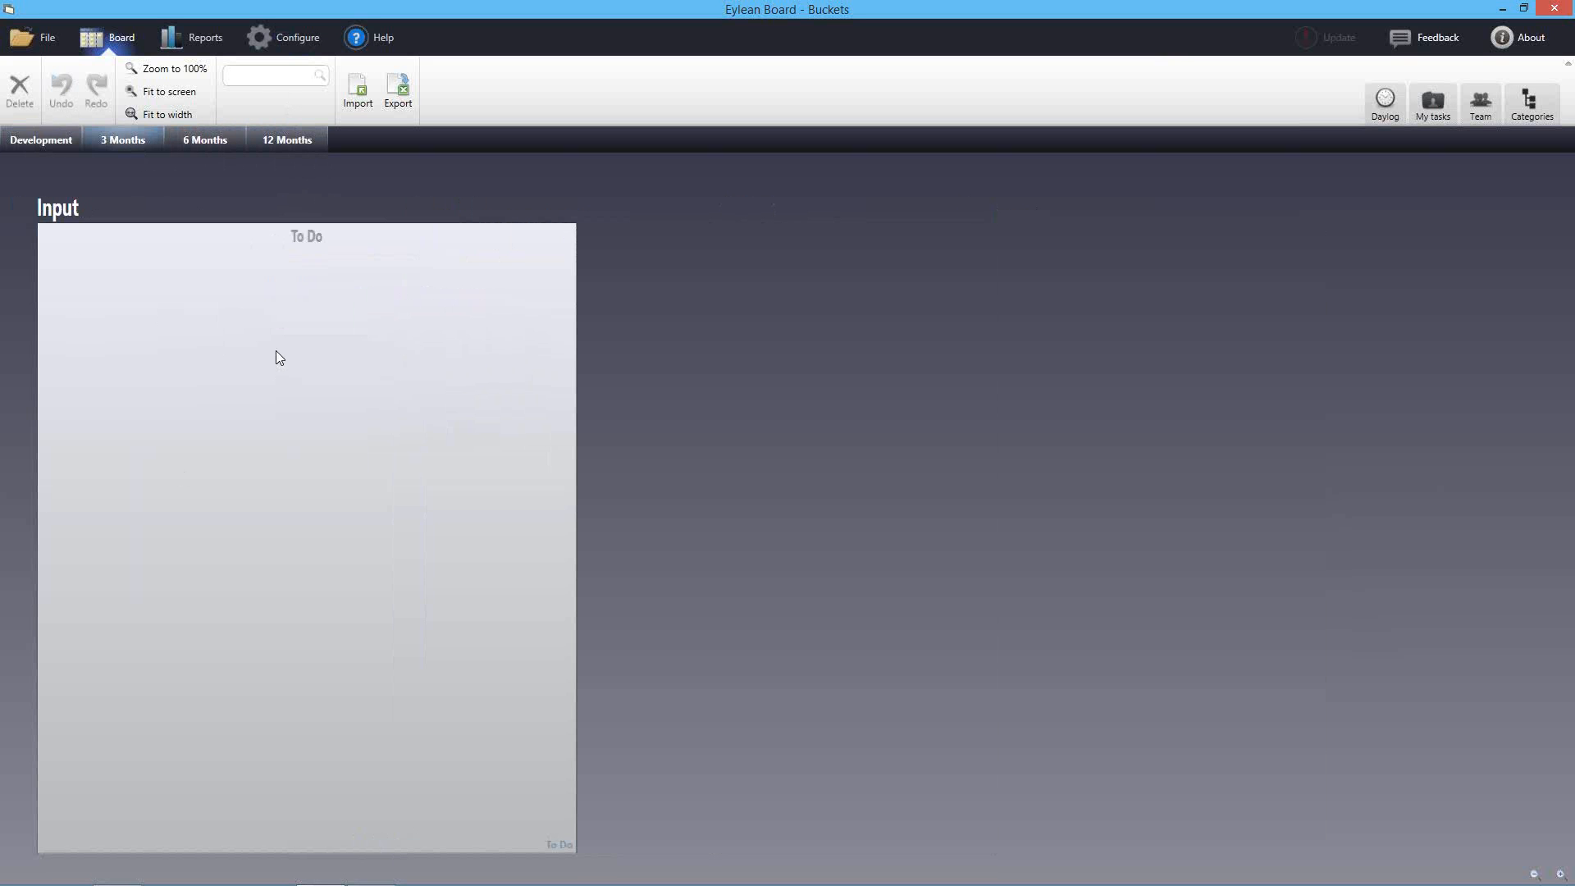
{"action": "left_click", "coordinate": [29, 144]}
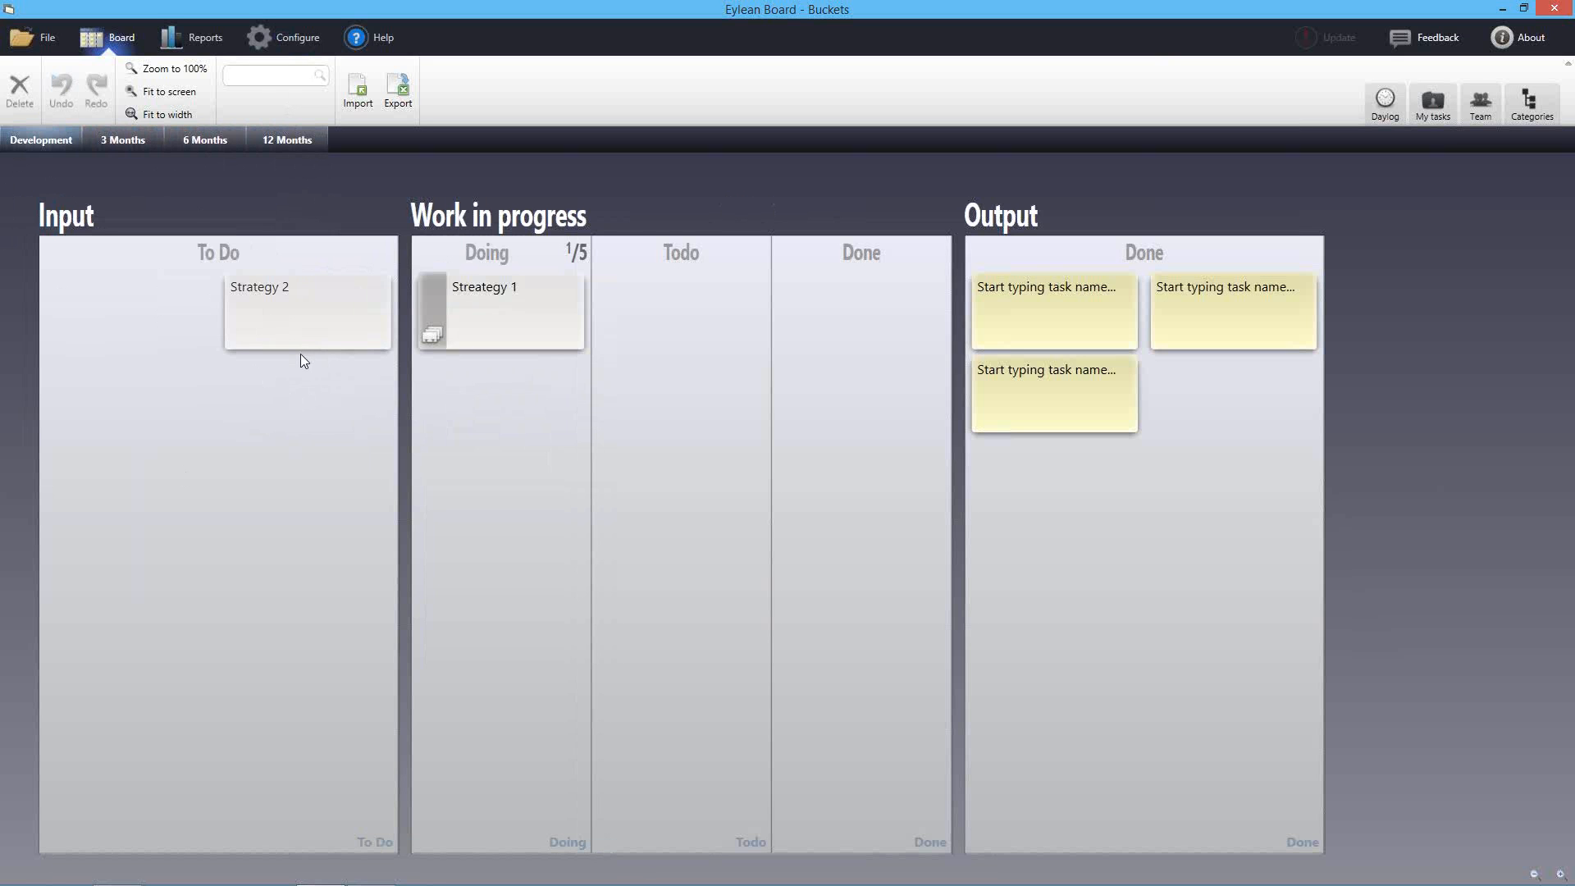
{"action": "left_click", "coordinate": [298, 315]}
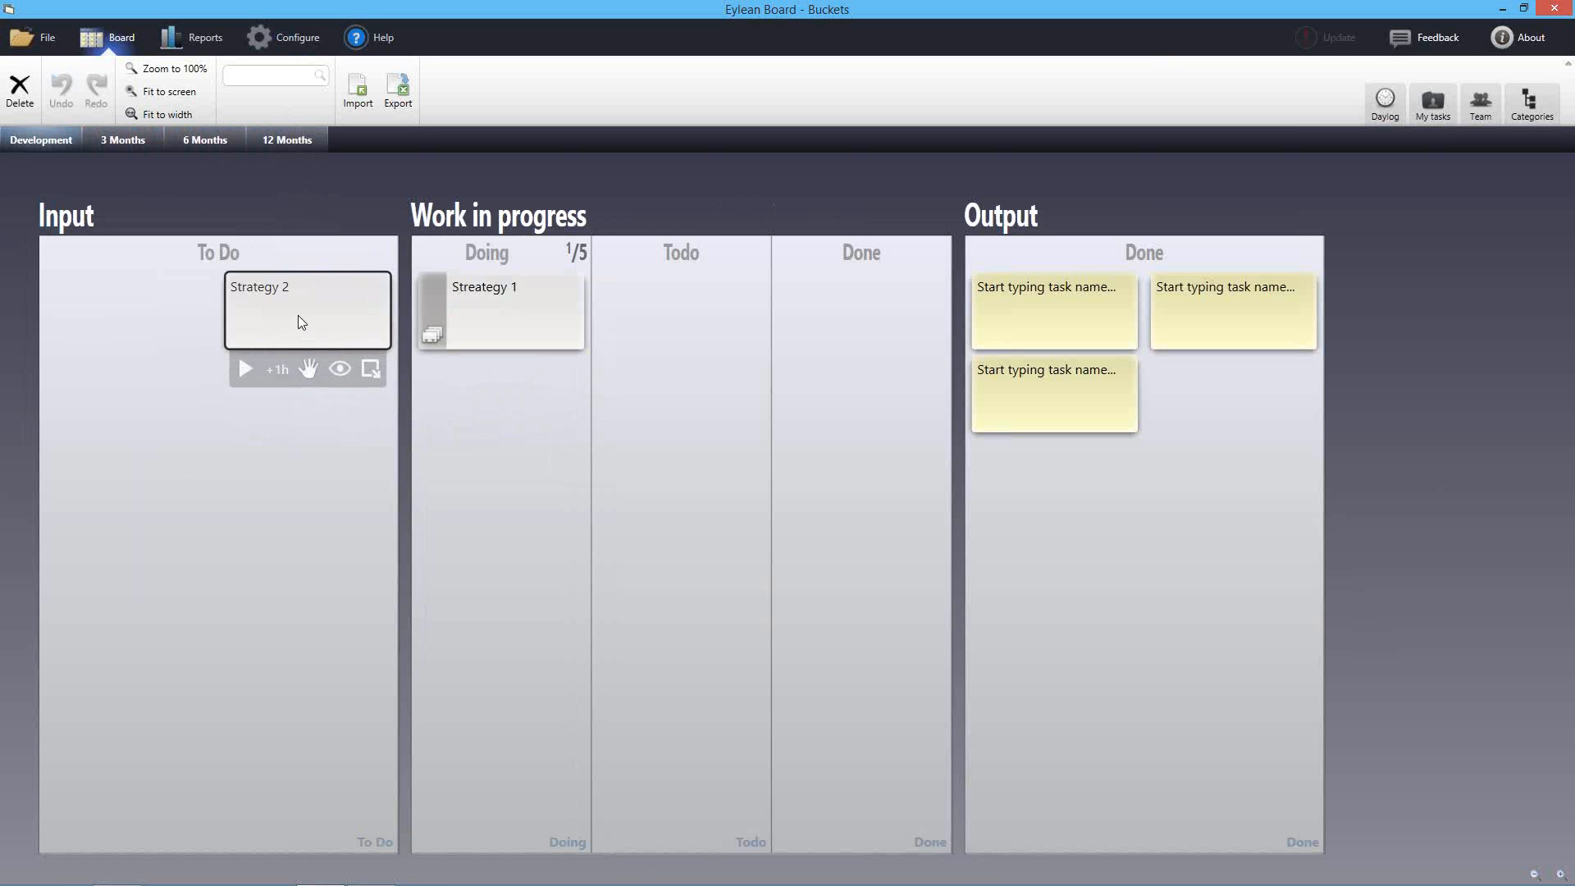
{"action": "left_click", "coordinate": [148, 326]}
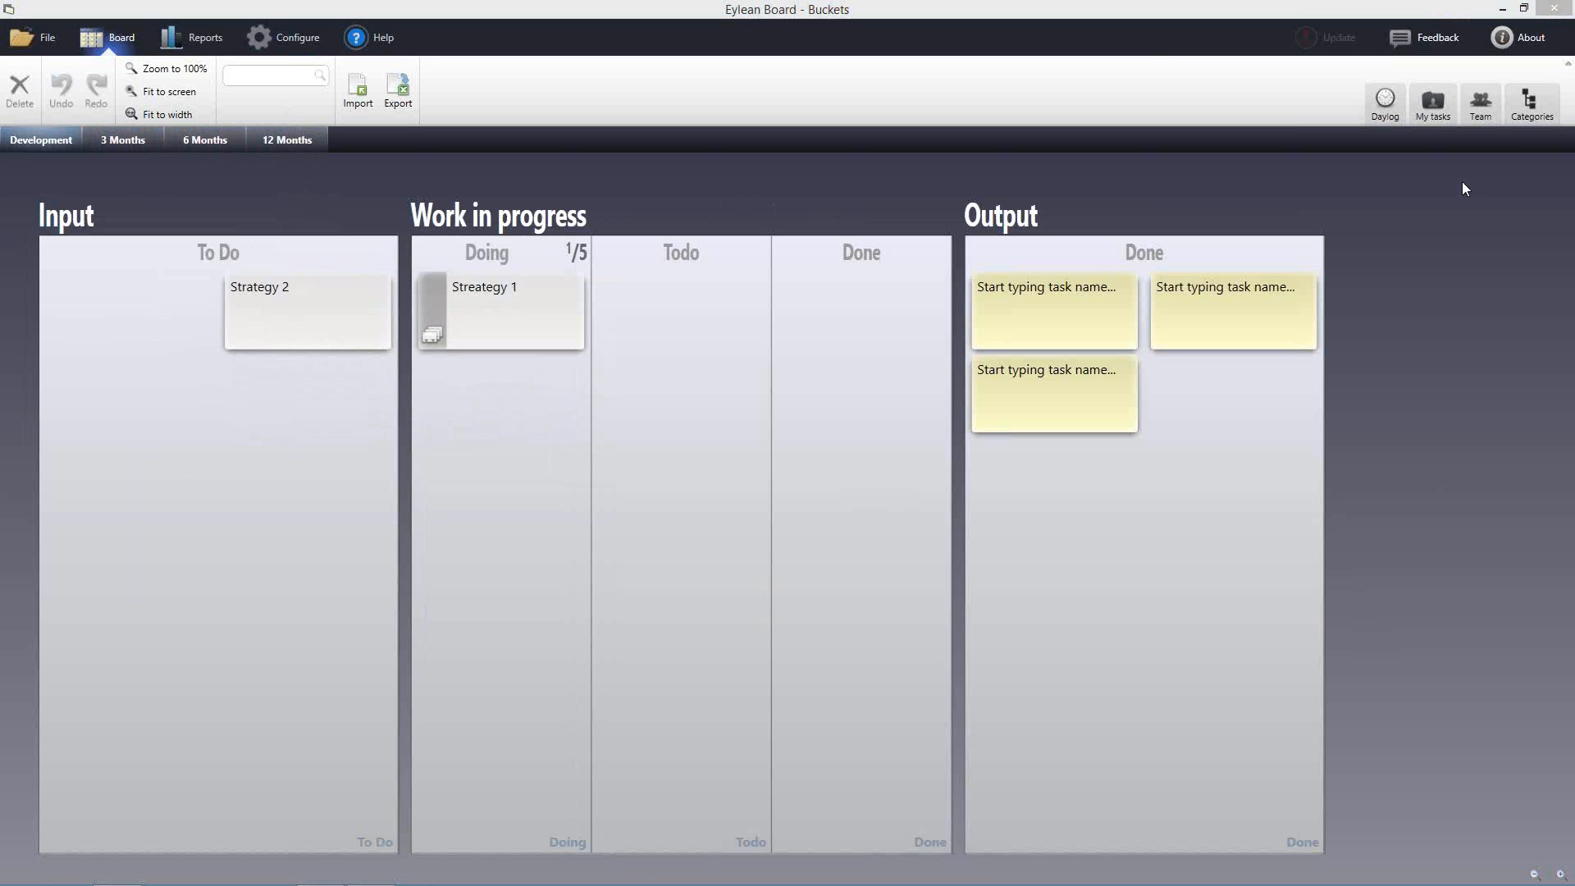
{"action": "left_click", "coordinate": [1480, 108]}
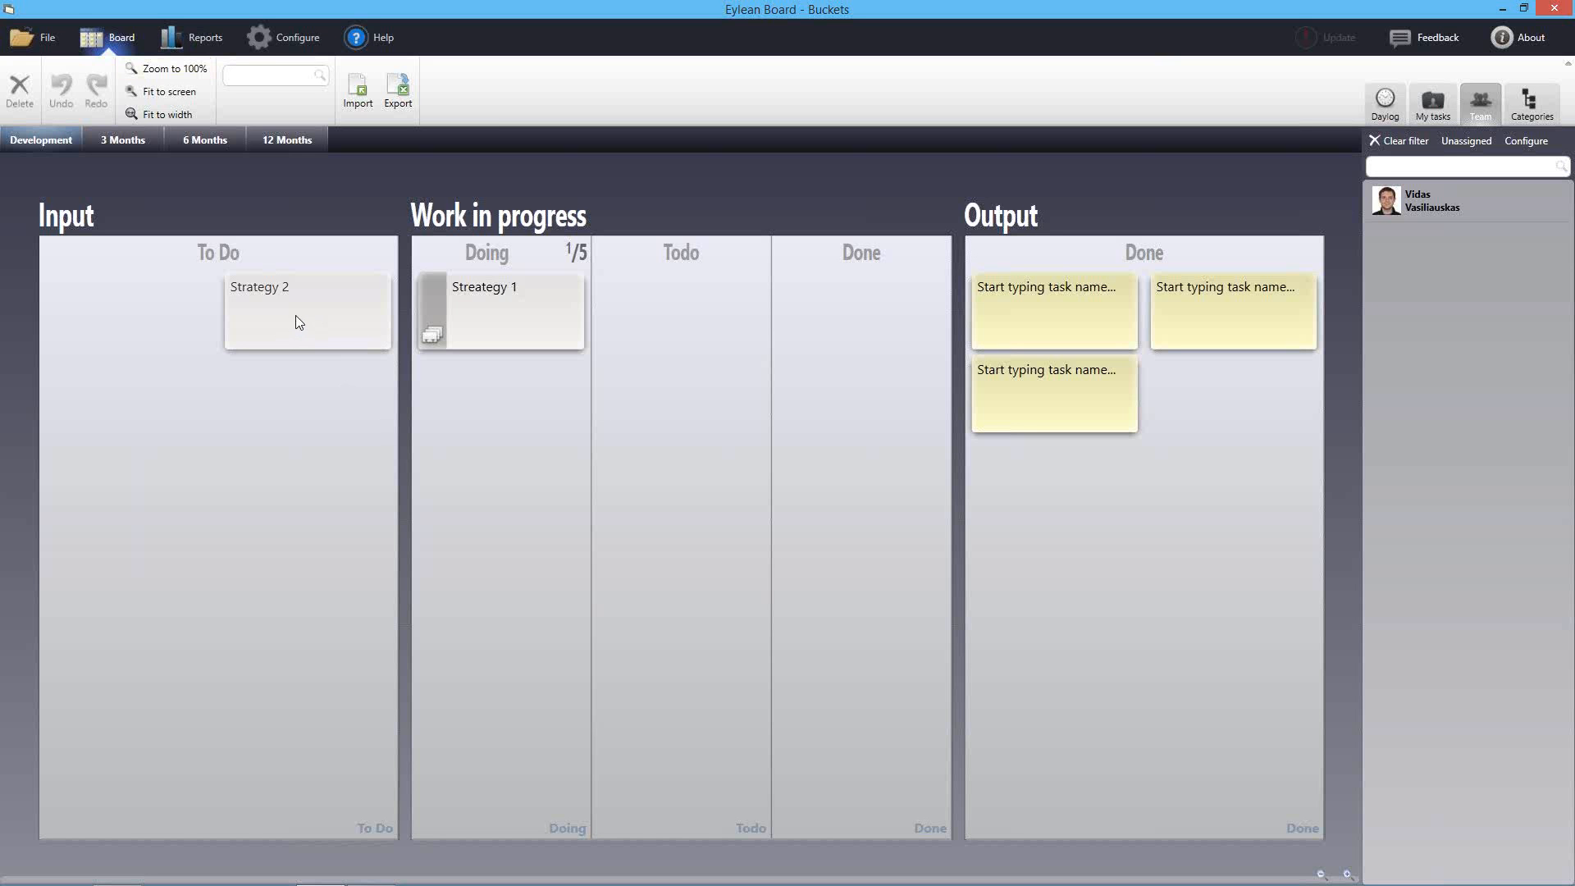
{"action": "left_click", "coordinate": [13, 43]}
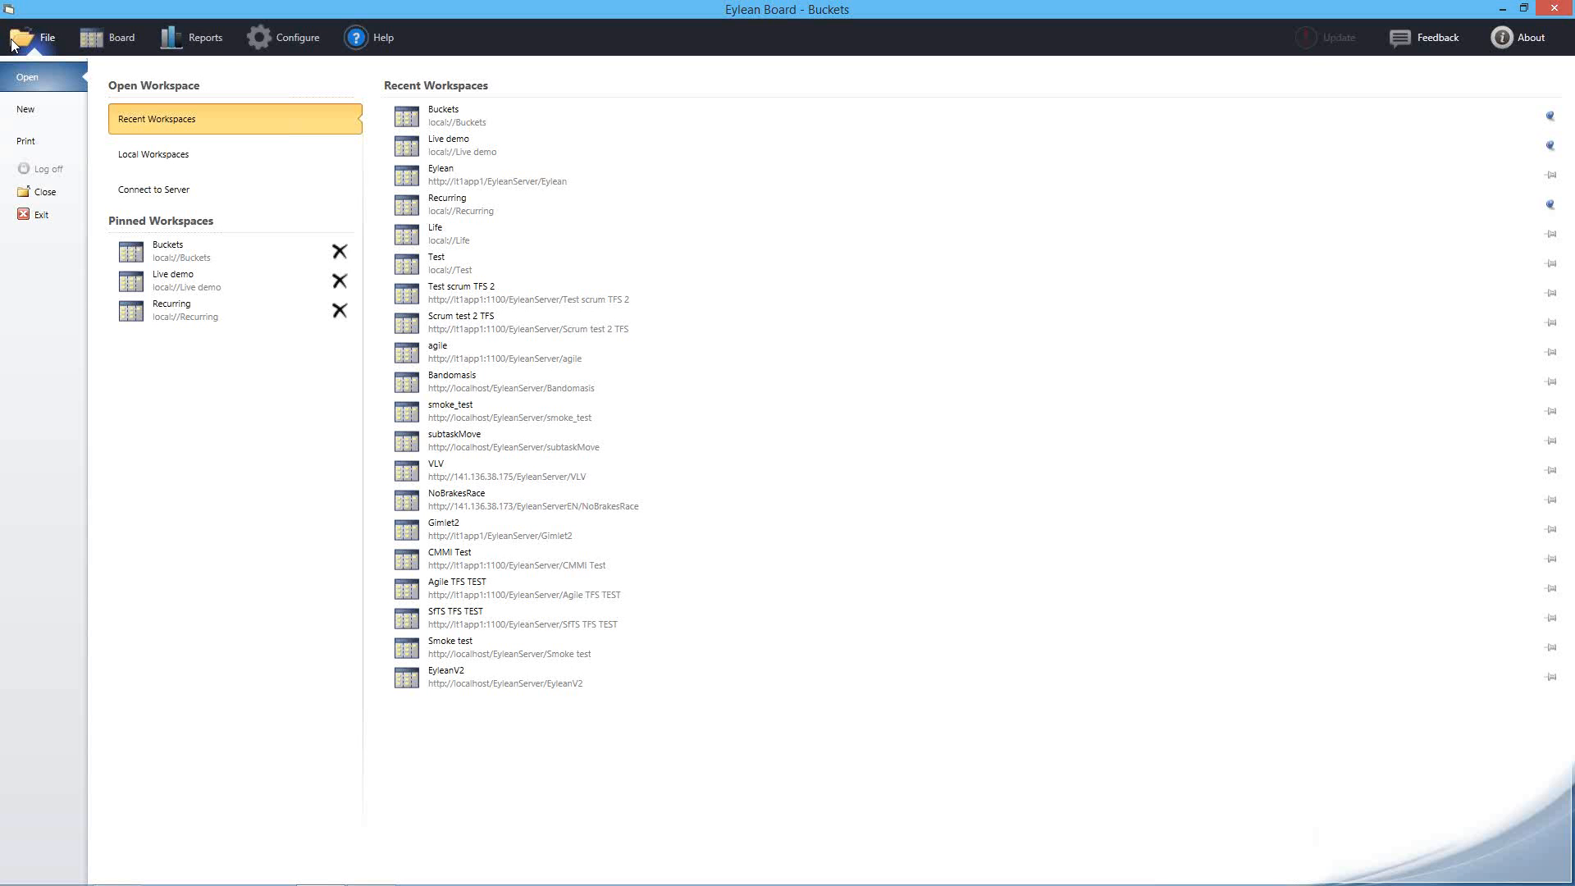
Open the pinned Recurring workspace and drop October from its project scope, keeping November and December
{"action": "left_click", "coordinate": [194, 322]}
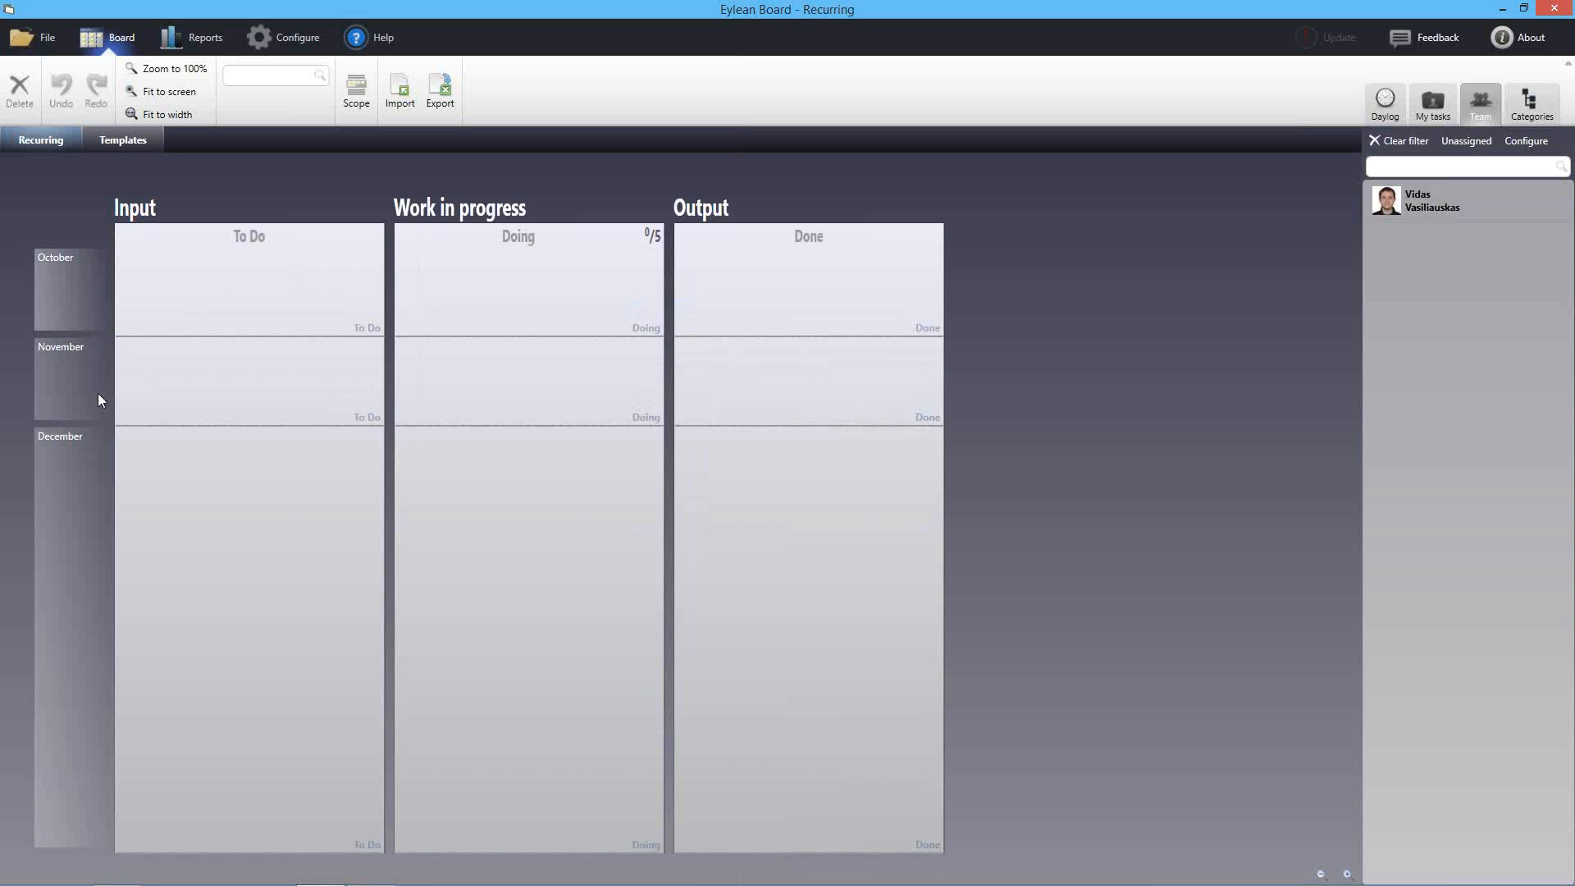
{"action": "left_click", "coordinate": [72, 297]}
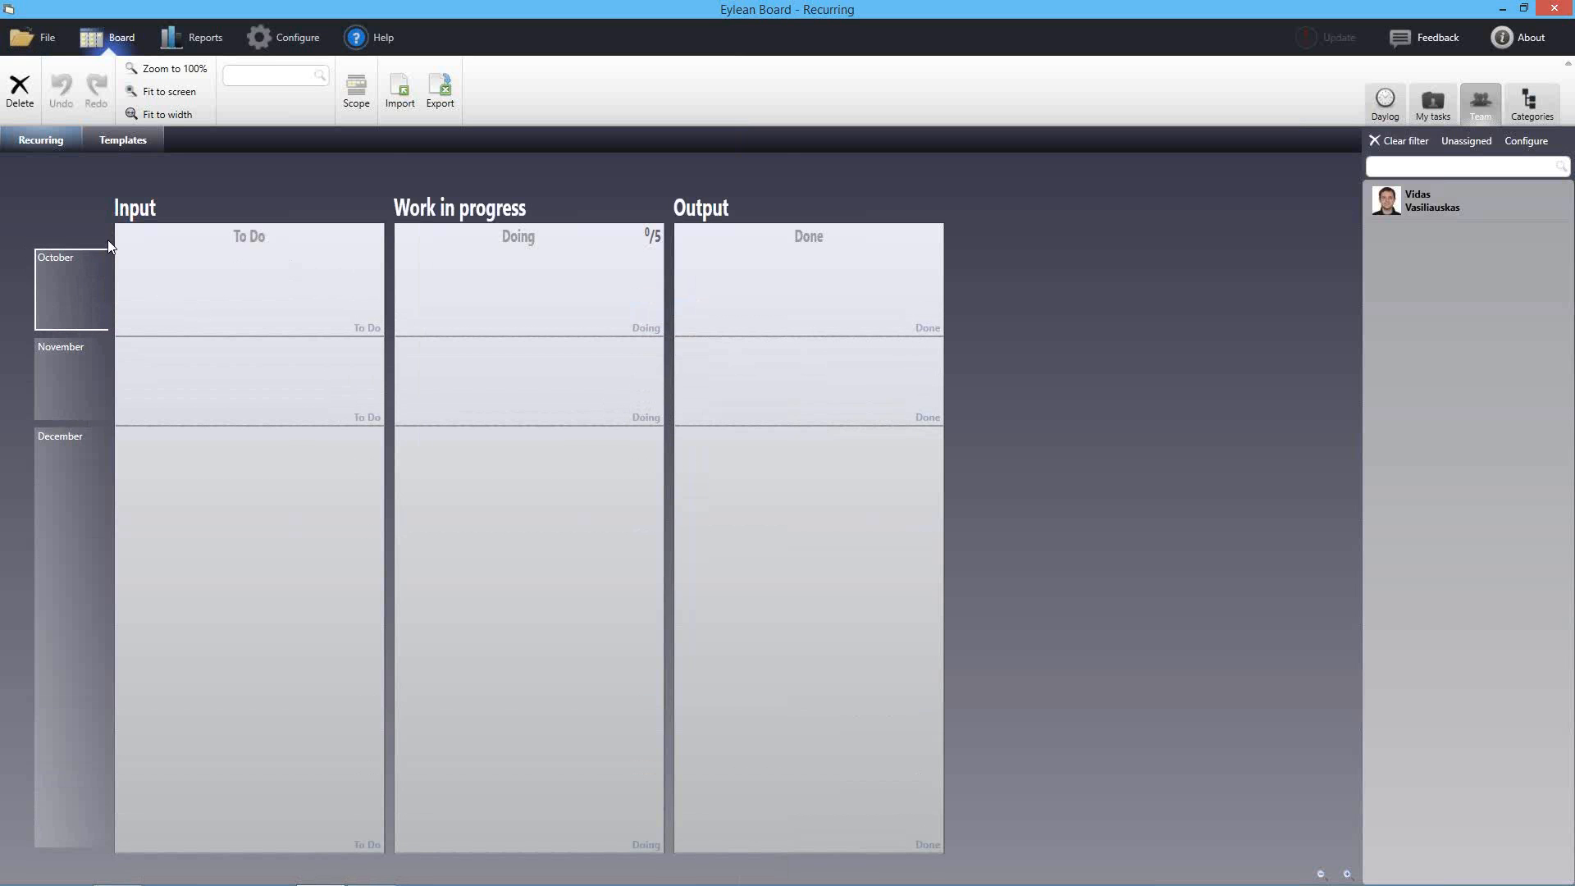
{"action": "left_click", "coordinate": [355, 96]}
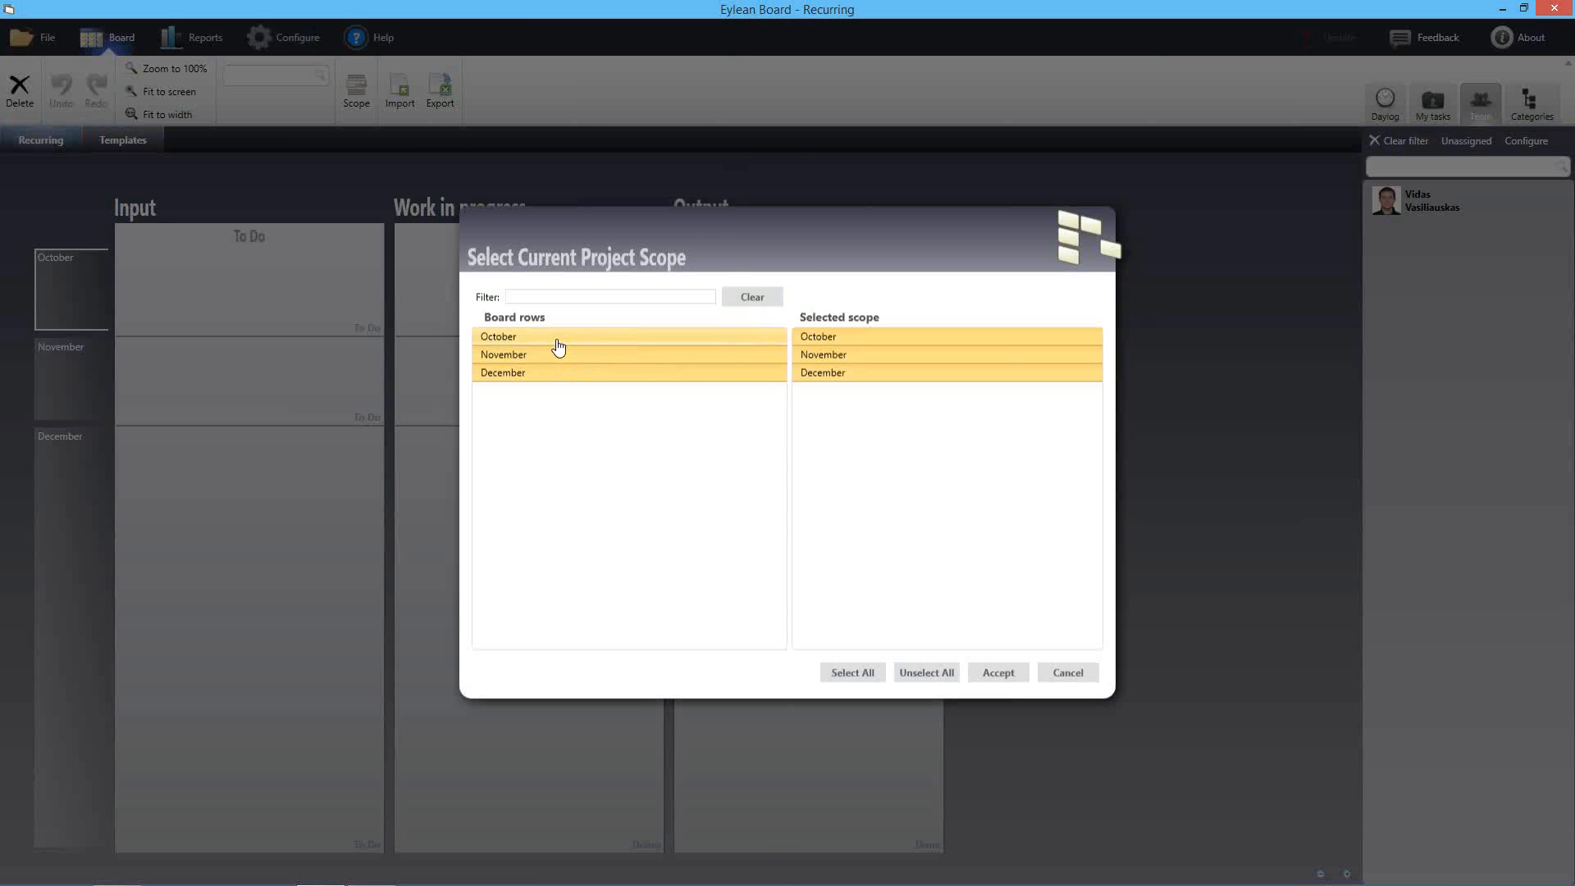
{"action": "left_click", "coordinate": [555, 338]}
{"action": "left_click", "coordinate": [995, 672]}
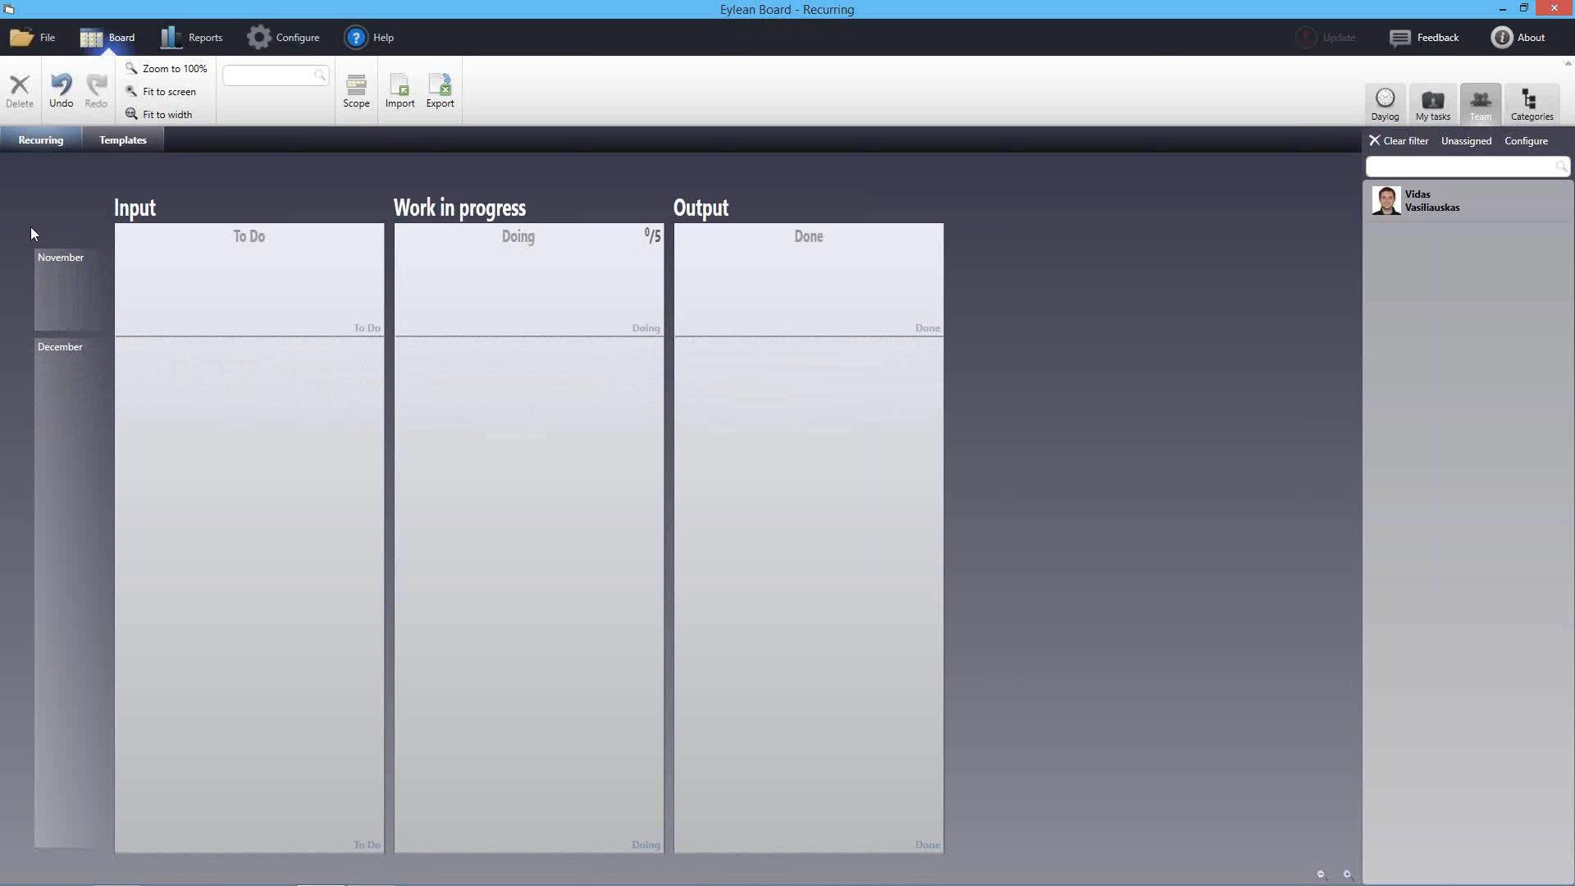
{"action": "left_click", "coordinate": [80, 303]}
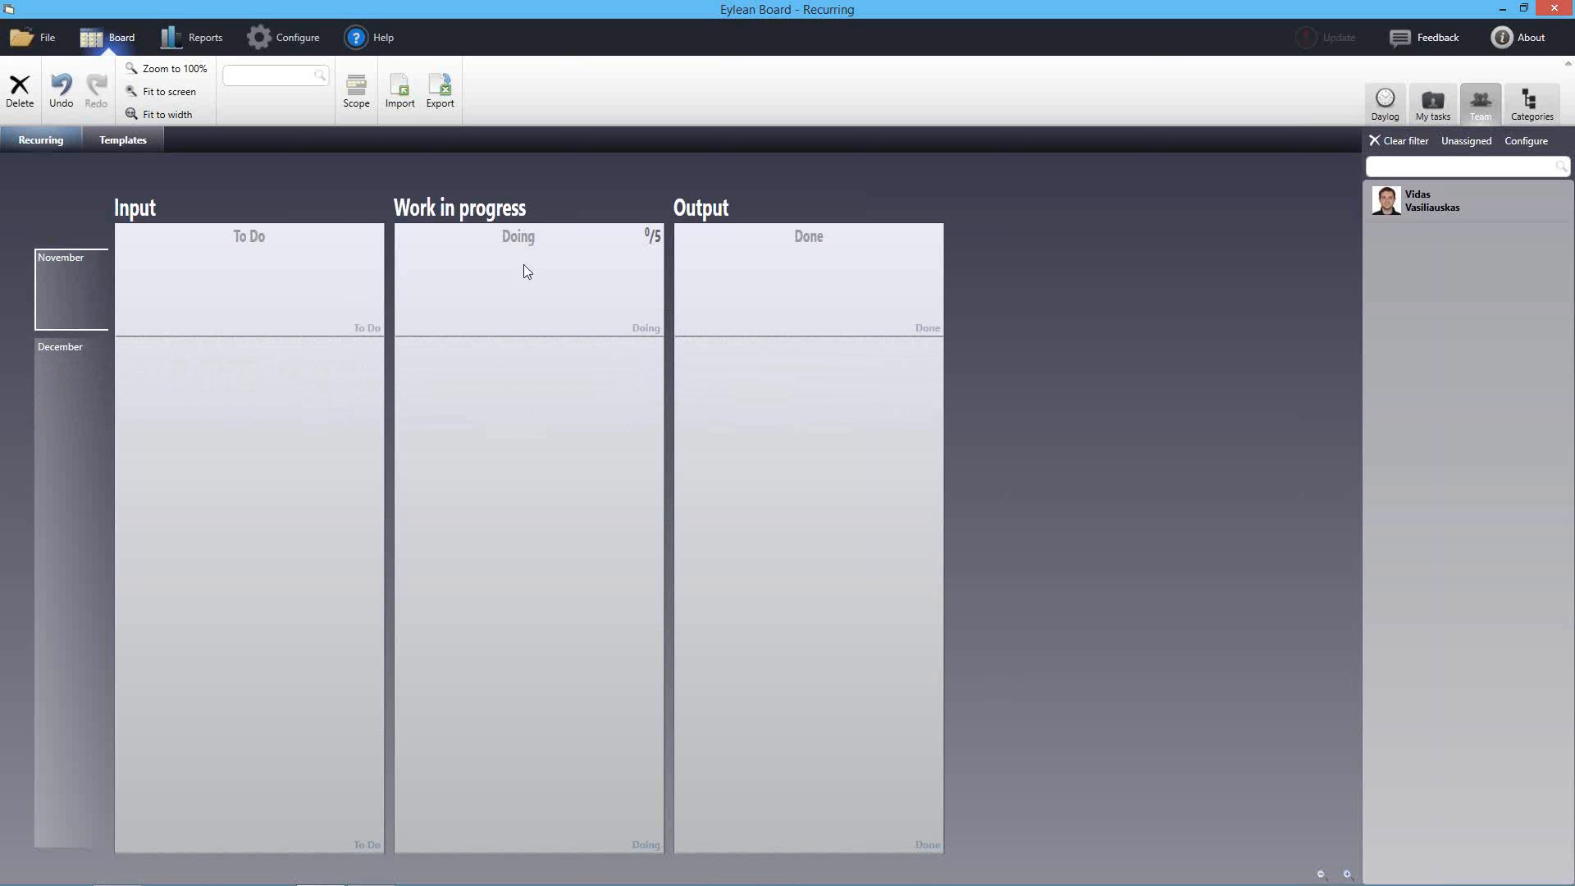
On the Templates board, retitle the My task card to 'Calculate our budget'
{"action": "left_click", "coordinate": [118, 144]}
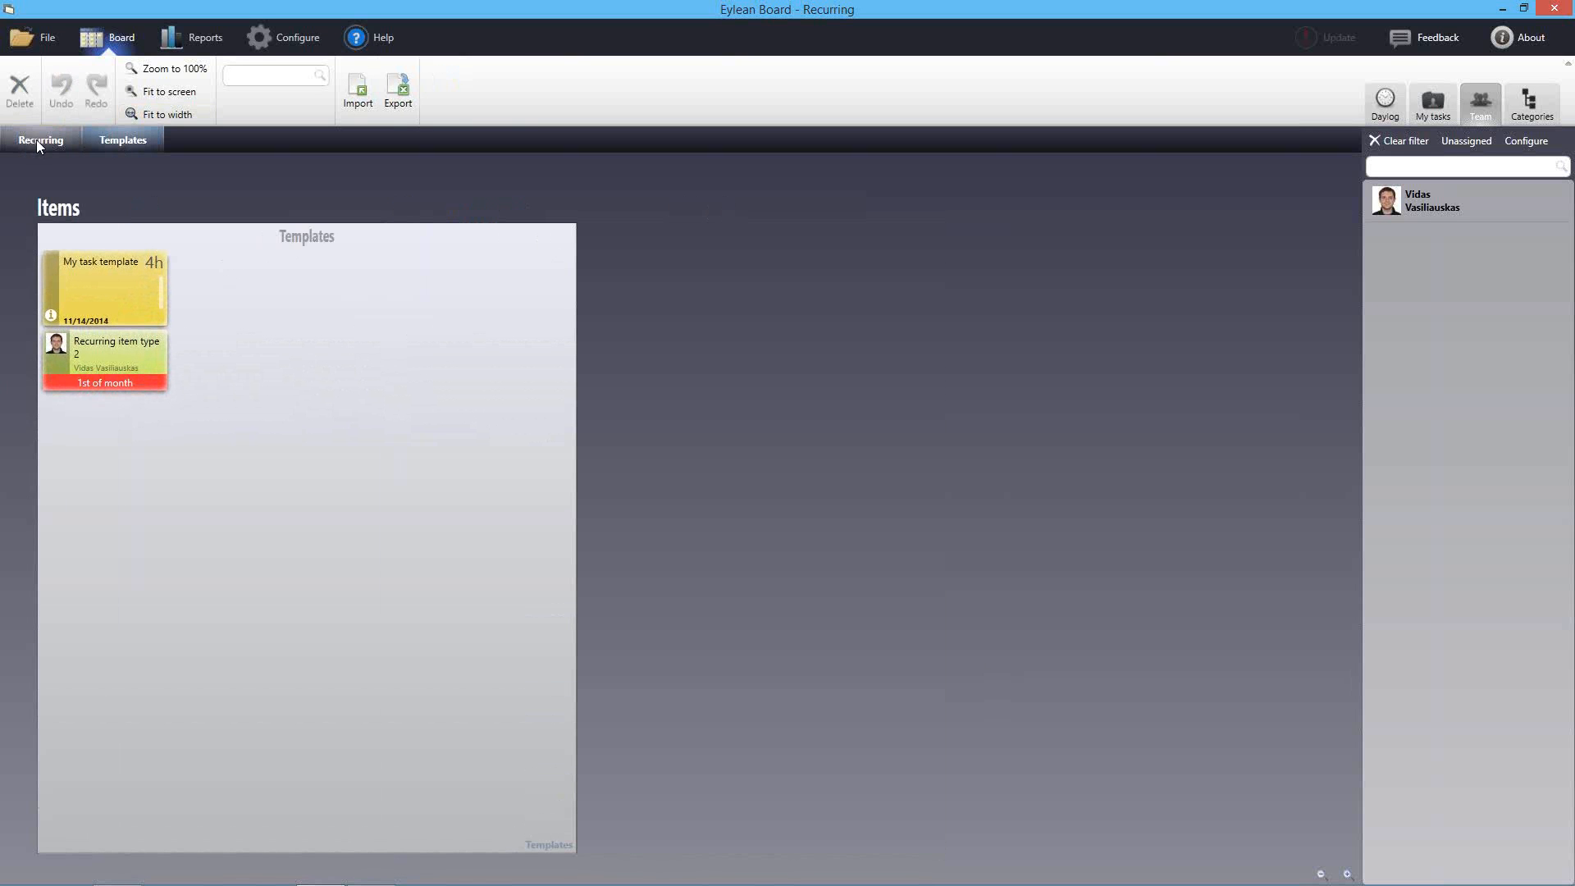
{"action": "left_click", "coordinate": [36, 139]}
{"action": "left_click", "coordinate": [97, 140]}
{"action": "left_click", "coordinate": [94, 284]}
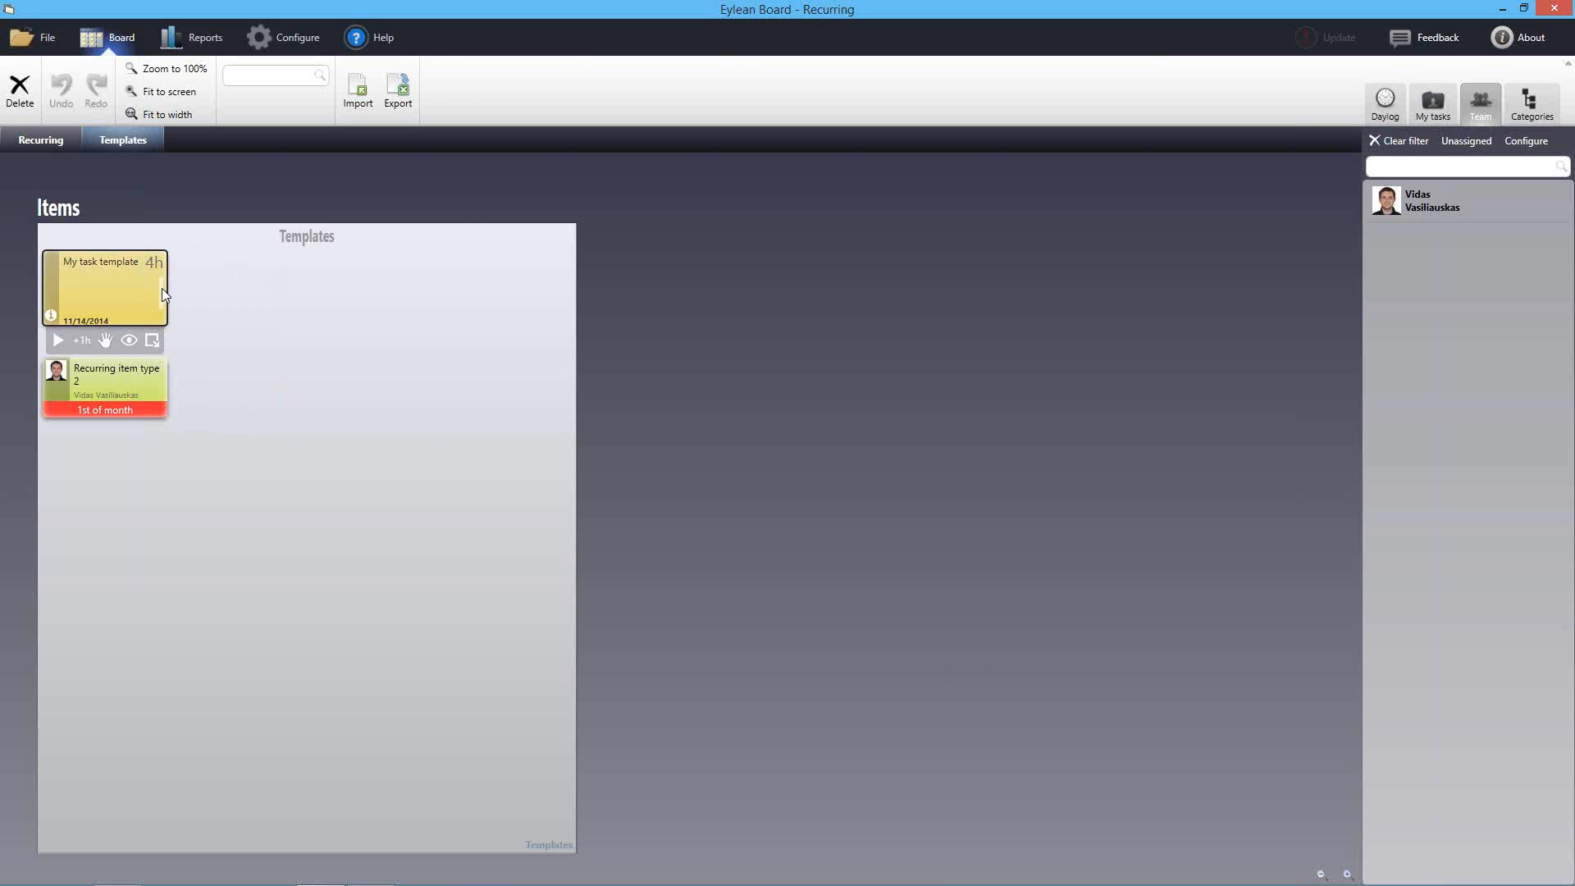
{"action": "key", "text": "F2"}
{"action": "type", "text": "Eac"}
{"action": "key", "text": "BackSpace"}
{"action": "key", "text": "BackSpace"}
{"action": "key", "text": "BackSpace"}
{"action": "key", "text": "BackSpace"}
{"action": "type", "text": "Calculate our cu"}
{"action": "key", "text": "BackSpace"}
{"action": "key", "text": "BackSpace"}
{"action": "type", "text": "c"}
{"action": "key", "text": "BackSpace"}
{"action": "type", "text": "budget"}
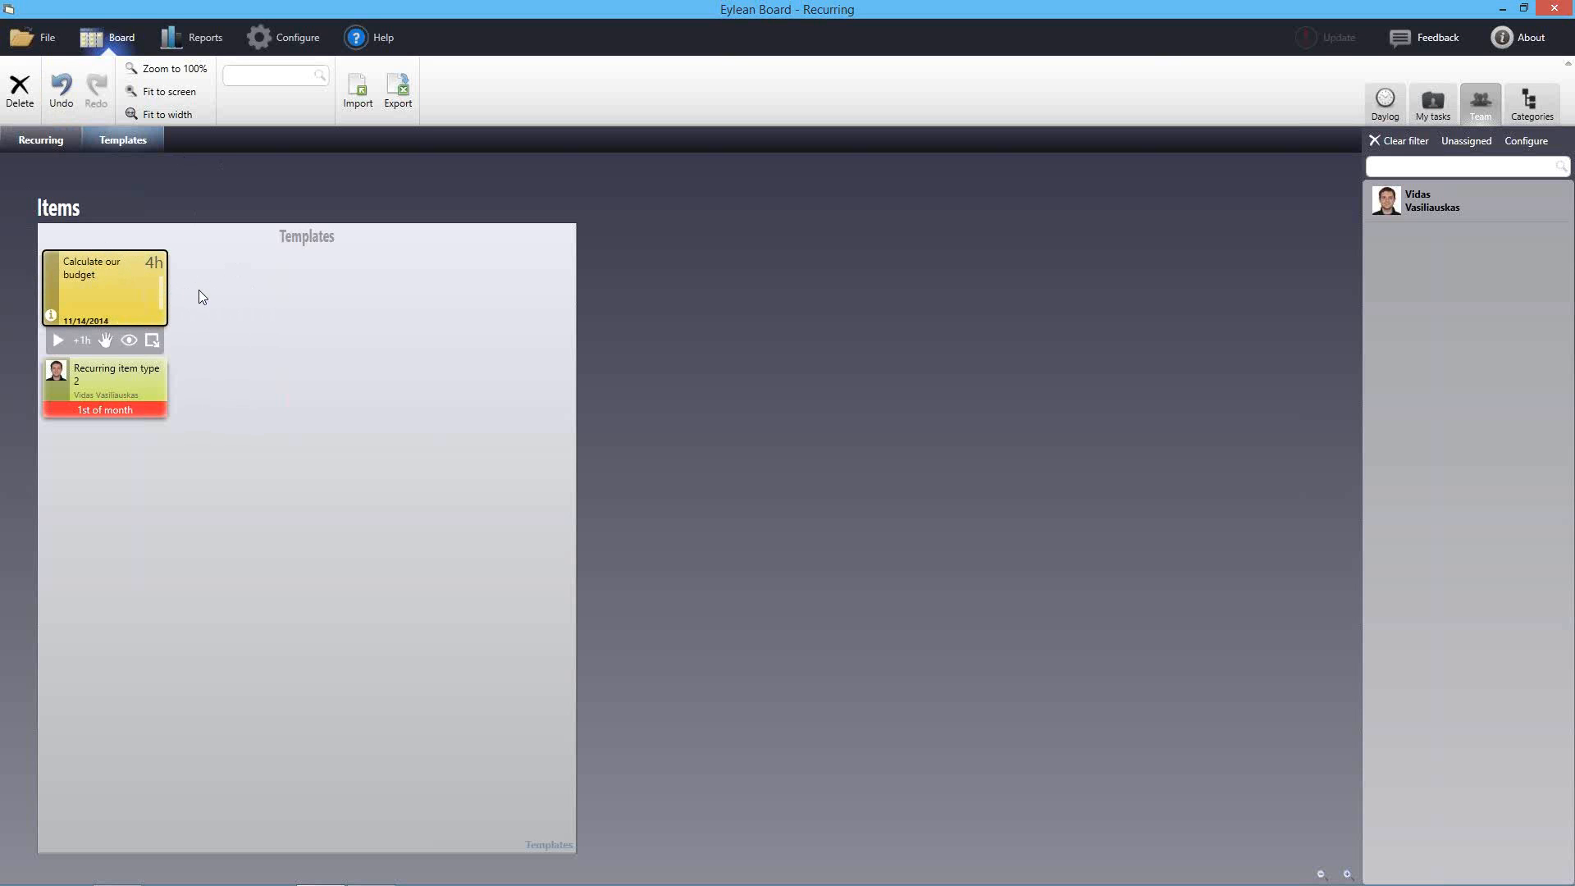
Copy the Calculate our budget template and paste it into the November and December To Do cells
{"action": "right_click", "coordinate": [105, 286]}
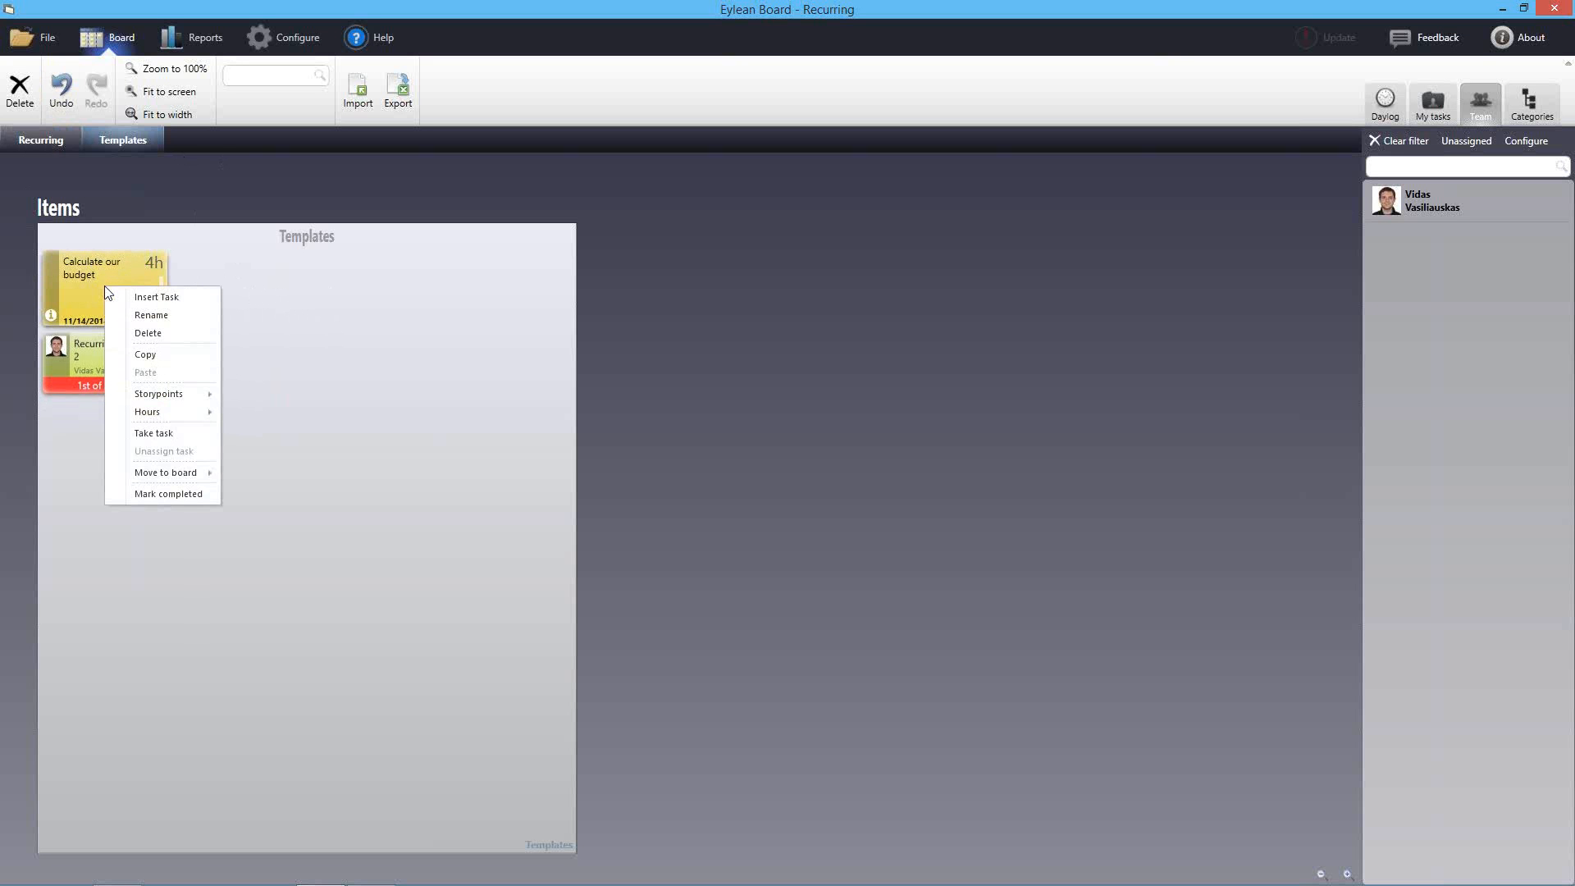
{"action": "left_click", "coordinate": [165, 355]}
{"action": "left_click", "coordinate": [63, 141]}
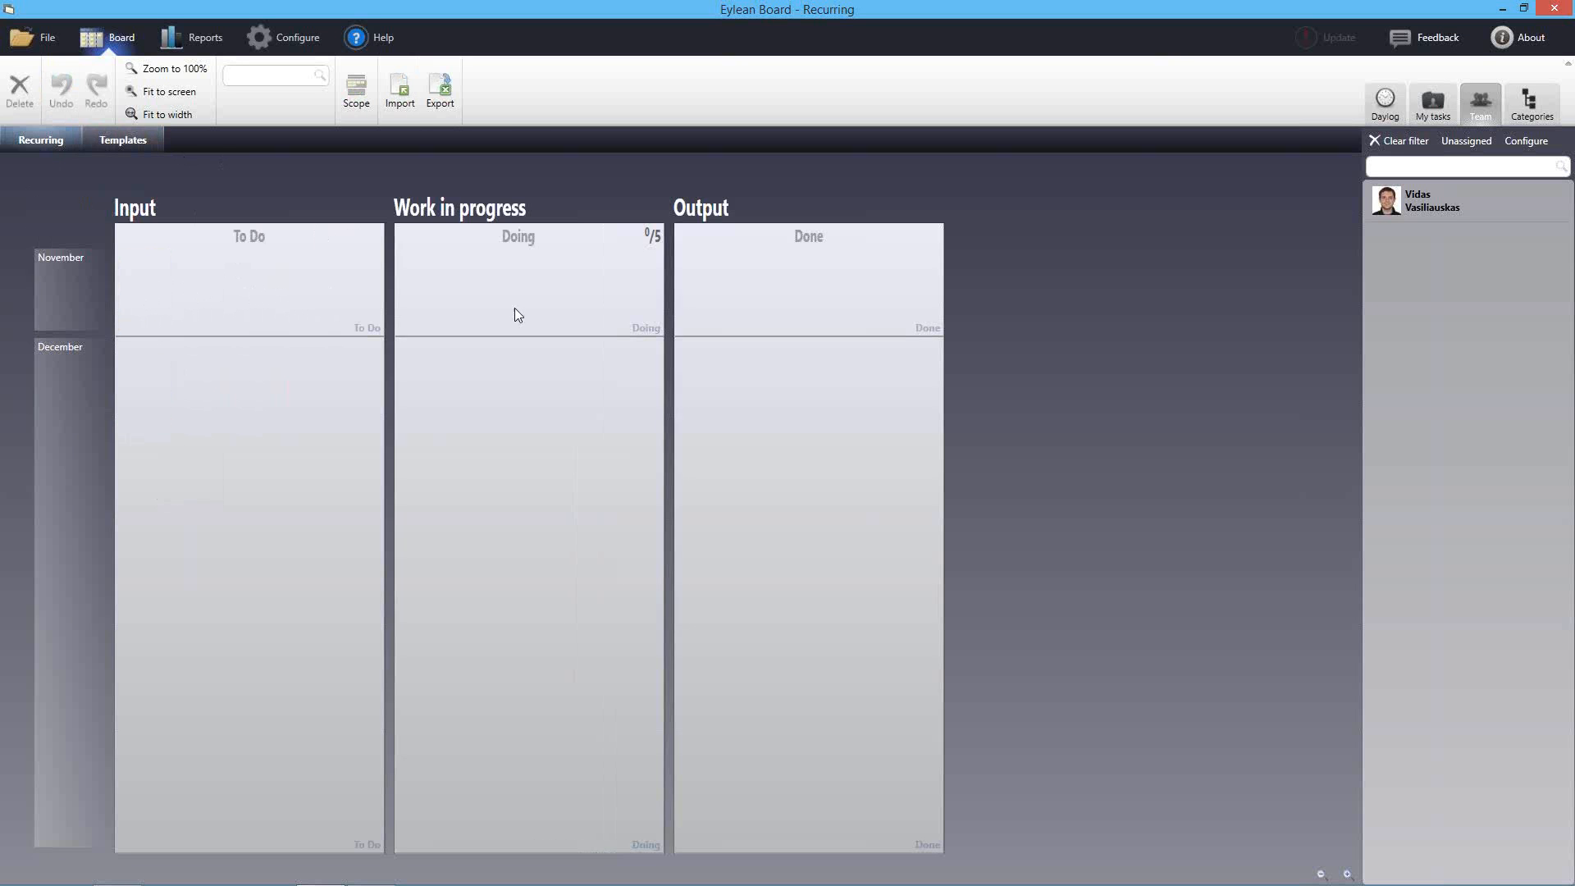
{"action": "left_click", "coordinate": [115, 144]}
{"action": "right_click", "coordinate": [121, 281]}
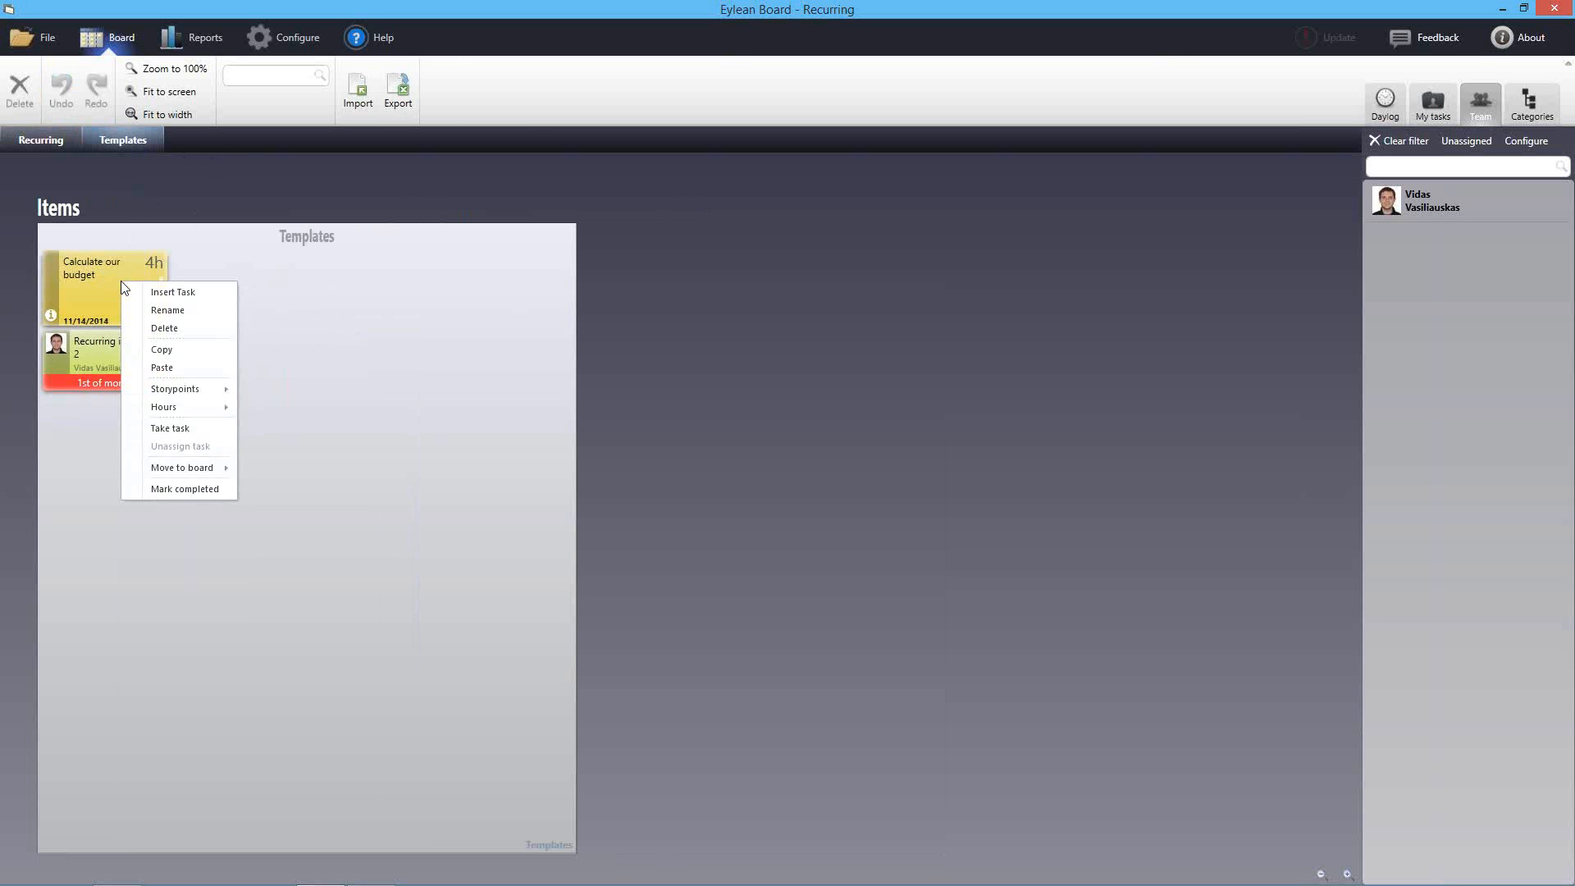
{"action": "left_click", "coordinate": [167, 356]}
{"action": "left_click", "coordinate": [46, 144]}
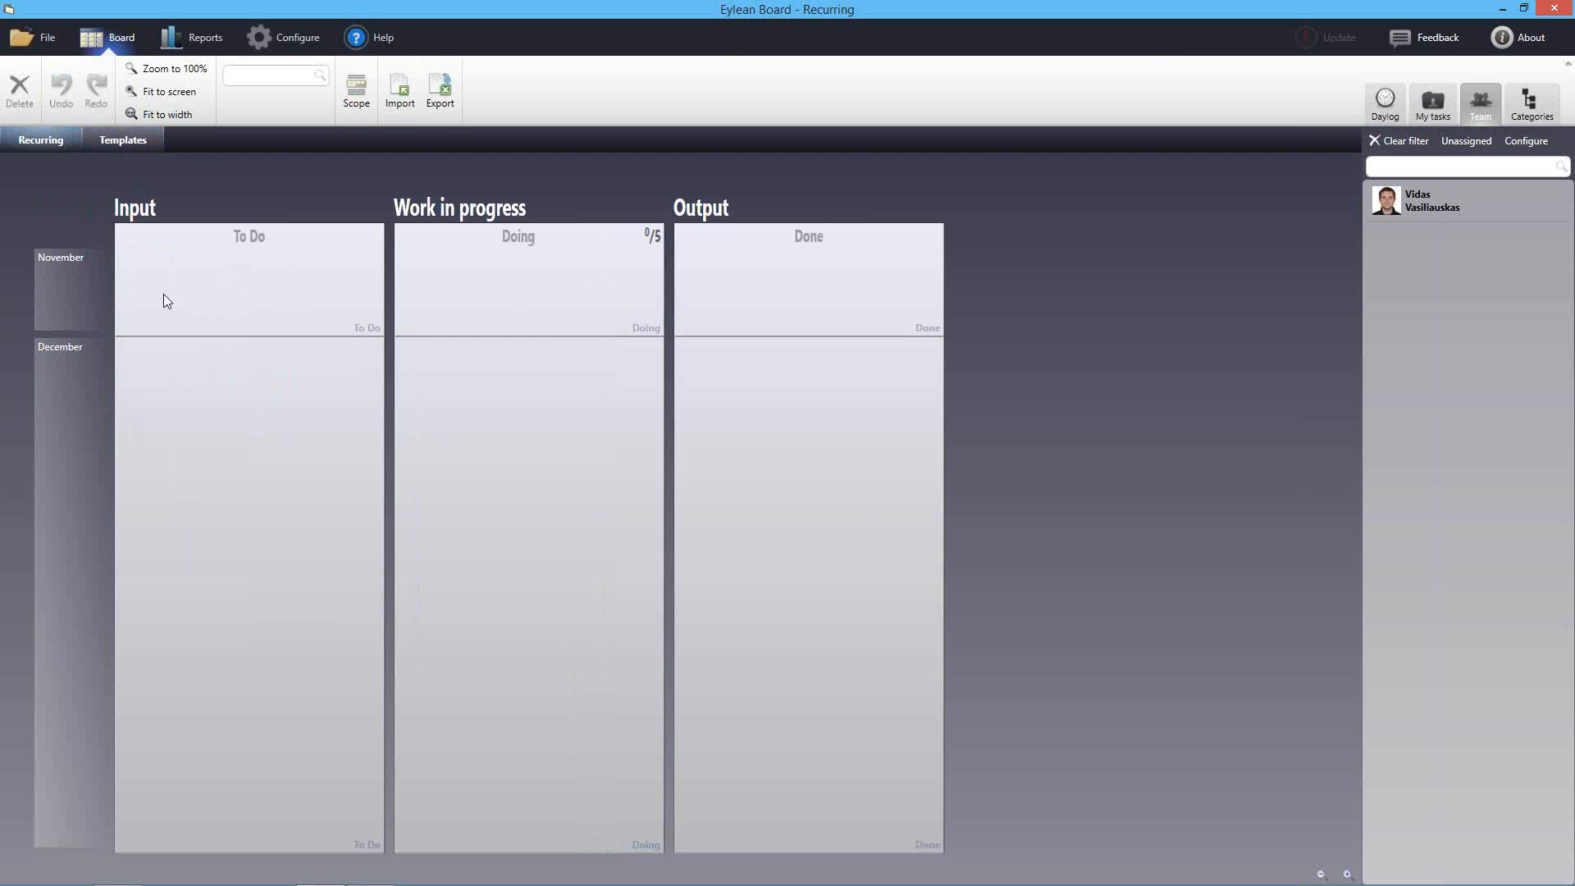
{"action": "right_click", "coordinate": [142, 287]}
{"action": "left_click", "coordinate": [170, 317]}
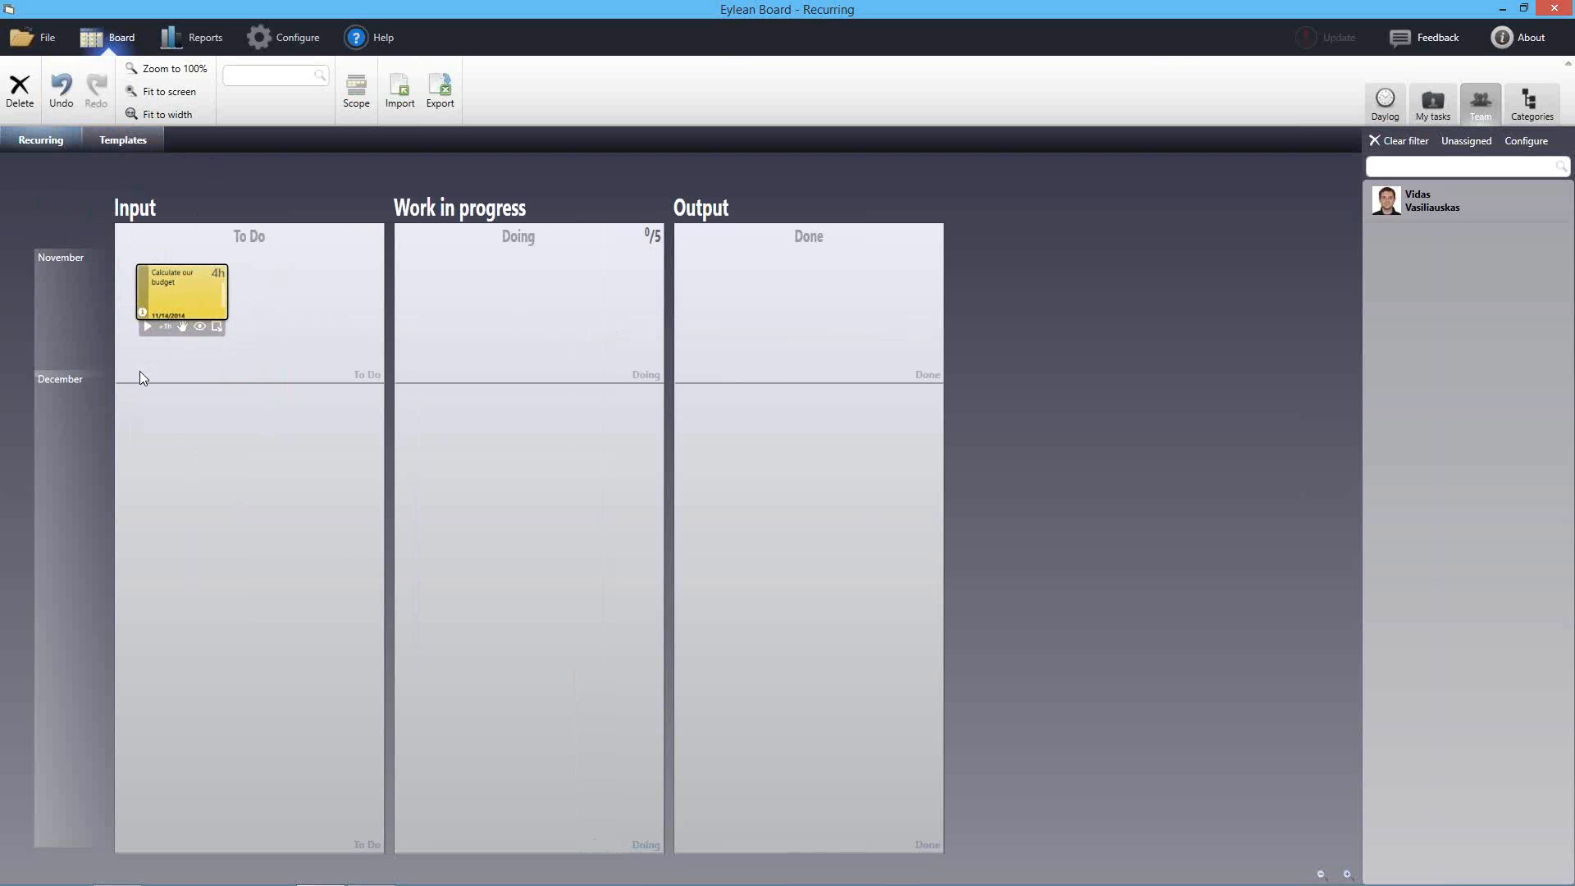
{"action": "right_click", "coordinate": [146, 425]}
{"action": "left_click", "coordinate": [181, 461]}
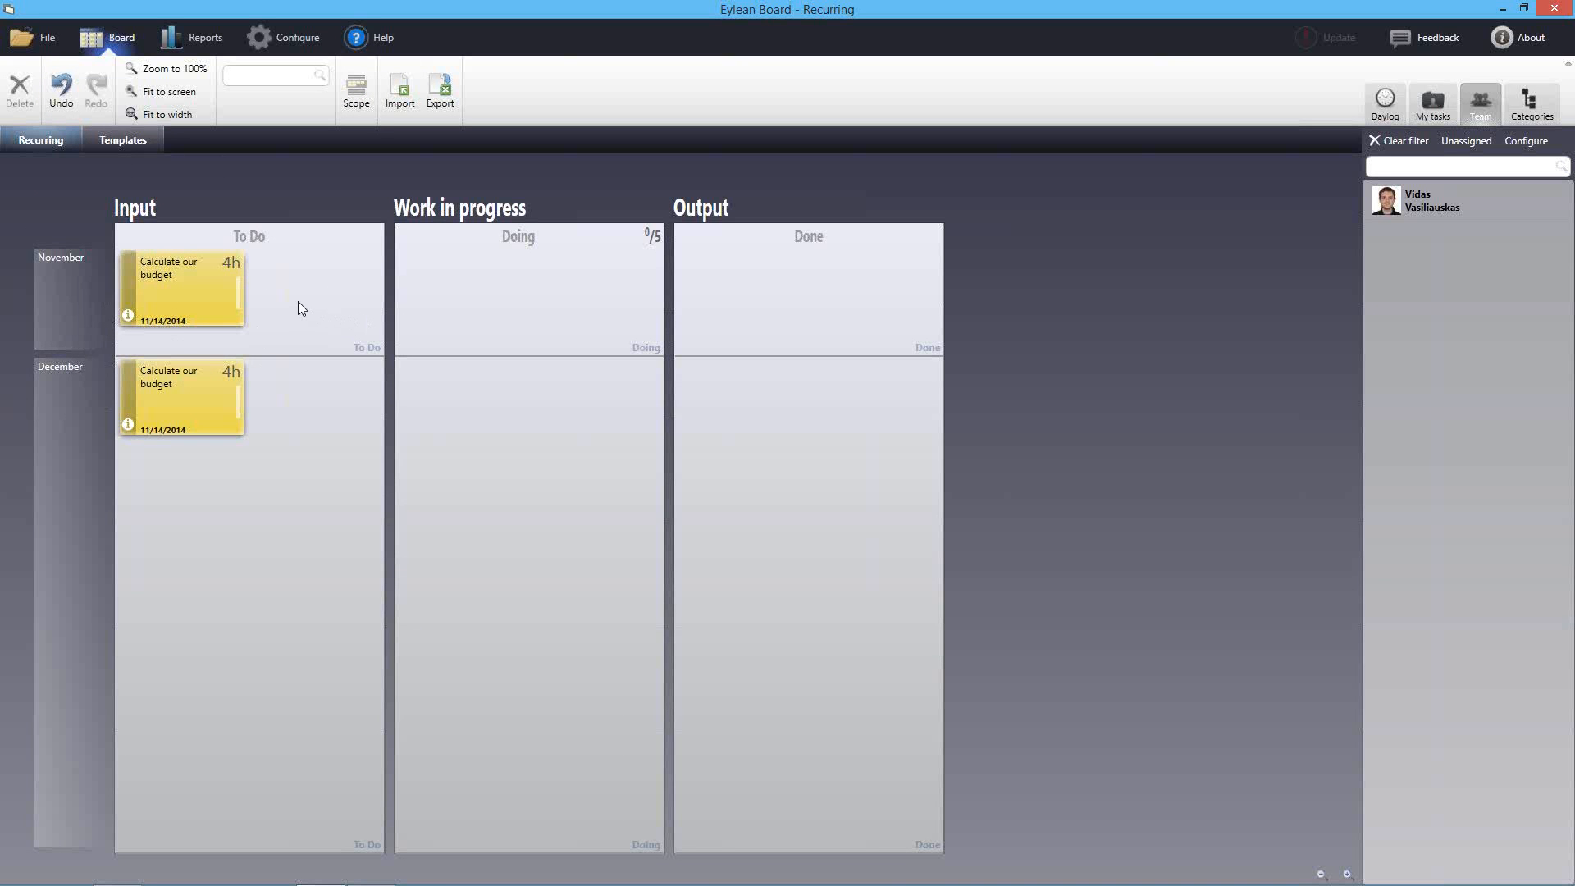
Add a new row named '2015 January' below December on the Recurring board
{"action": "right_click", "coordinate": [81, 408]}
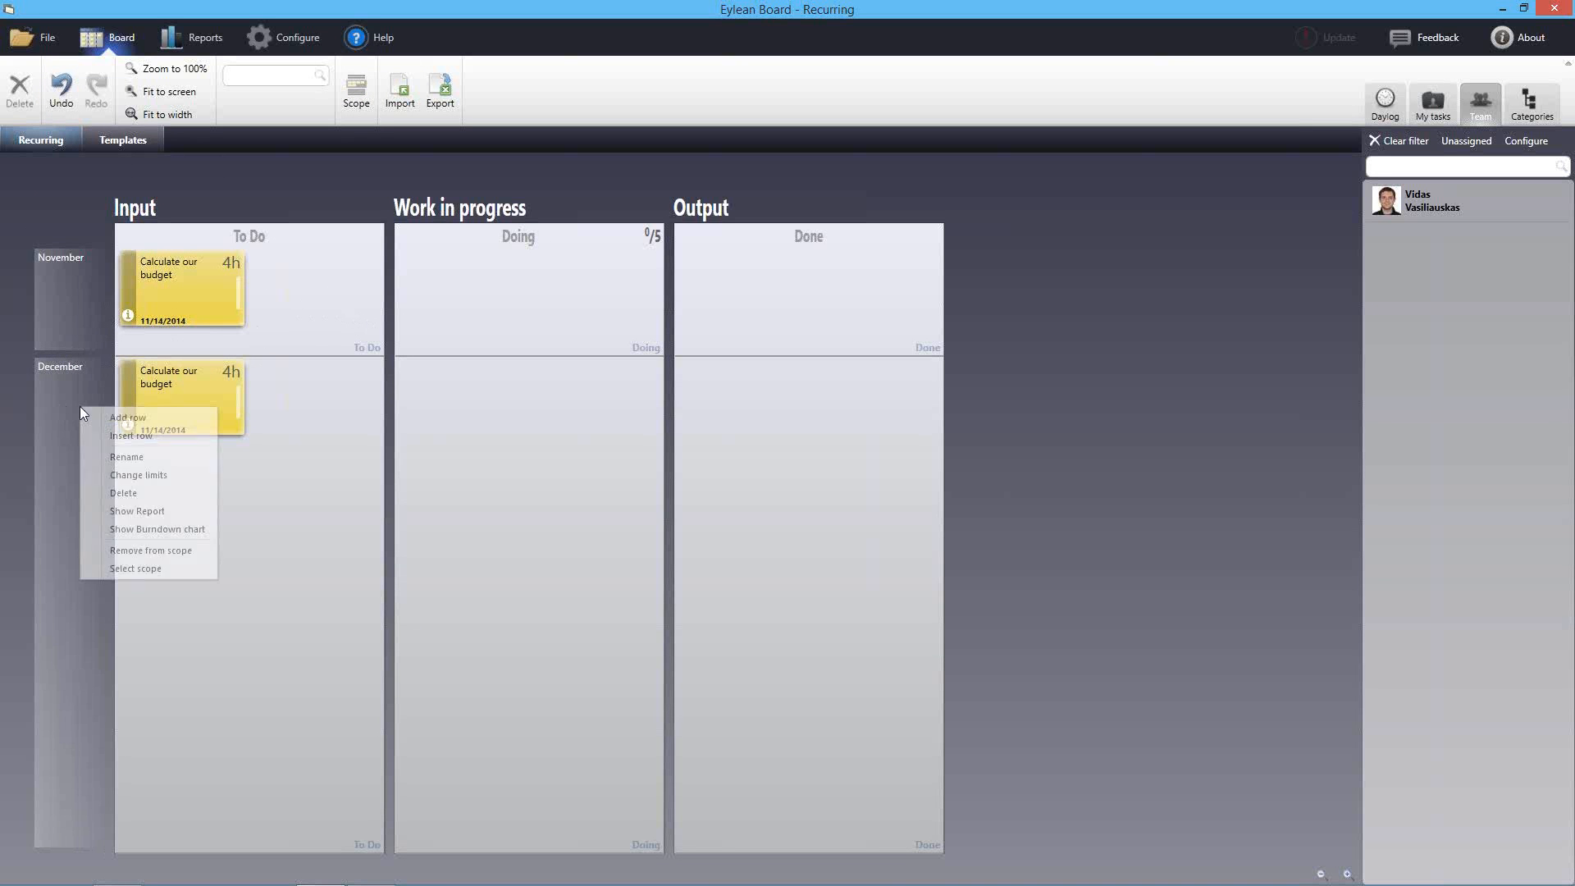
{"action": "left_click", "coordinate": [102, 421]}
{"action": "type", "text": "2015 January"}
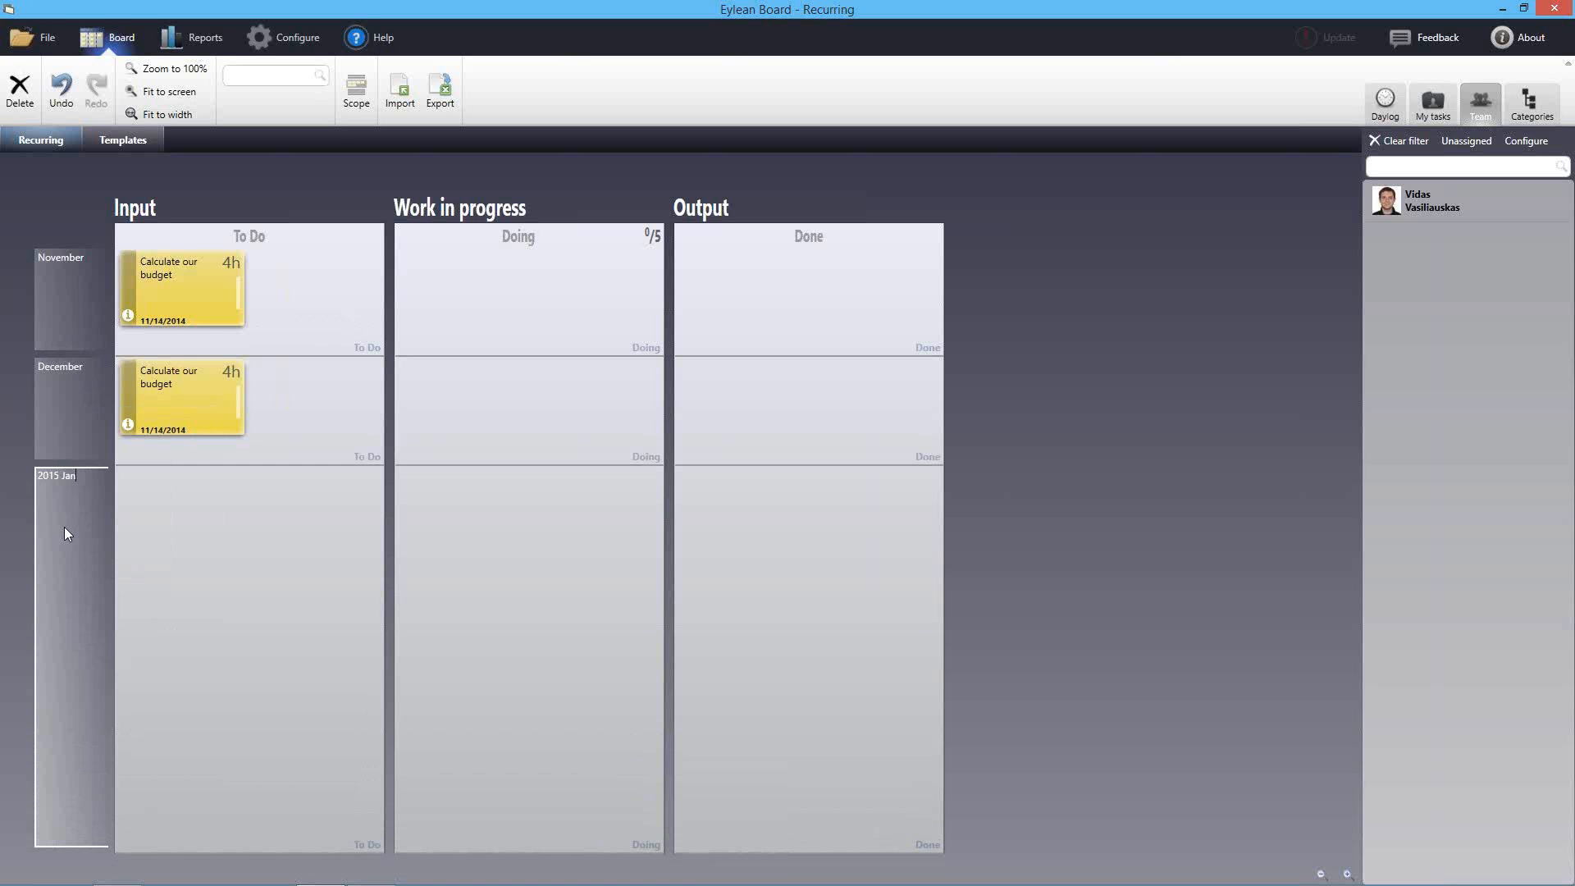
{"action": "key", "text": "Return"}
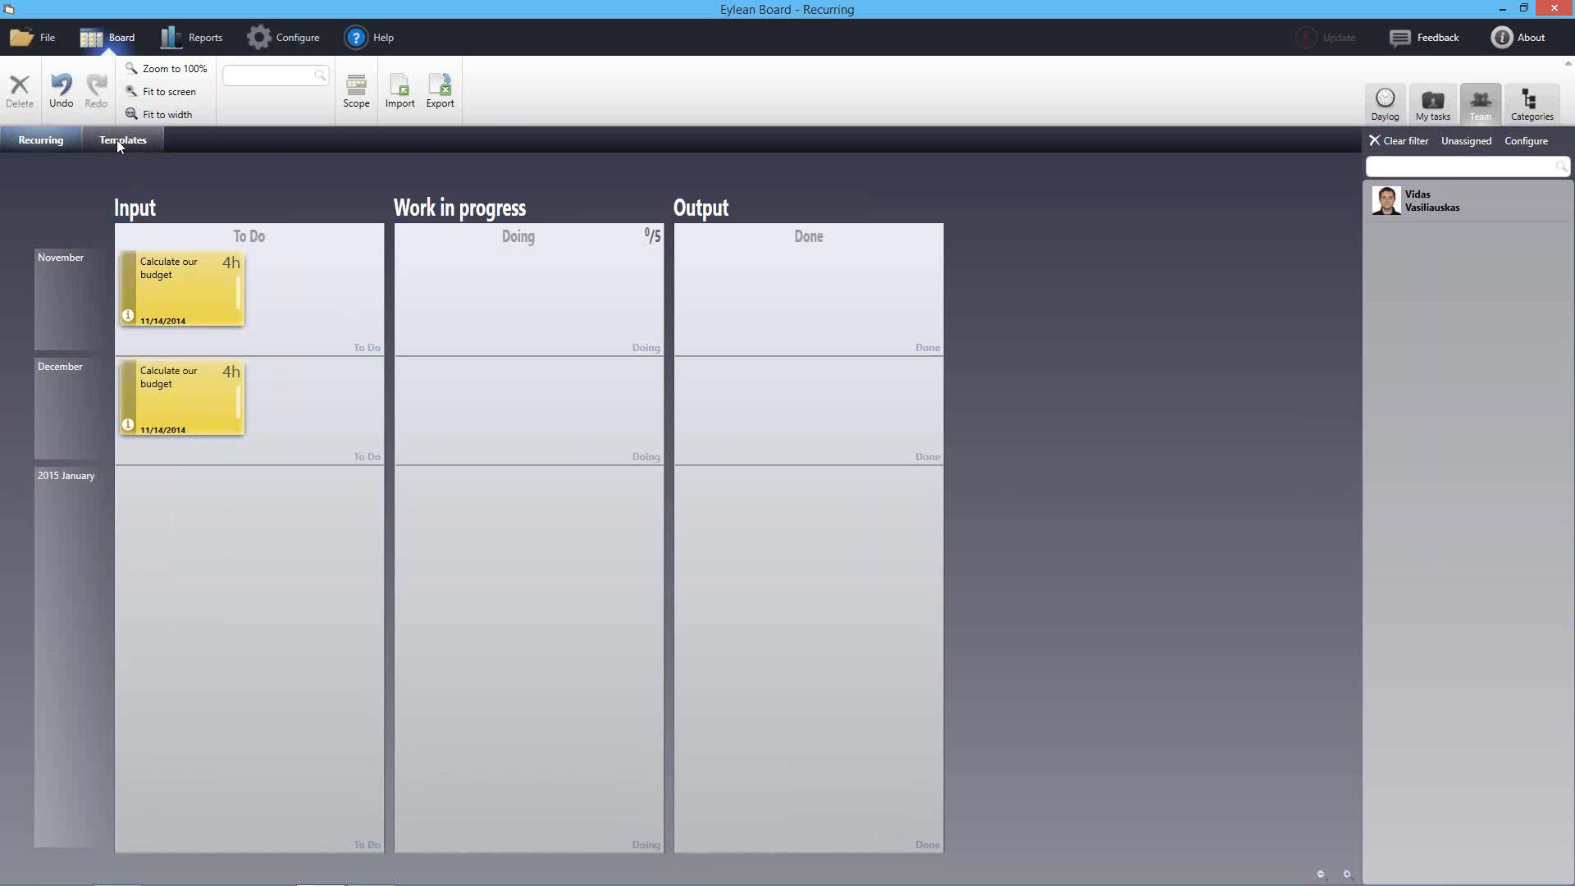
Create a new template card, first named 'Team meeting', then renamed 'Retrospective'
{"action": "left_click", "coordinate": [123, 140]}
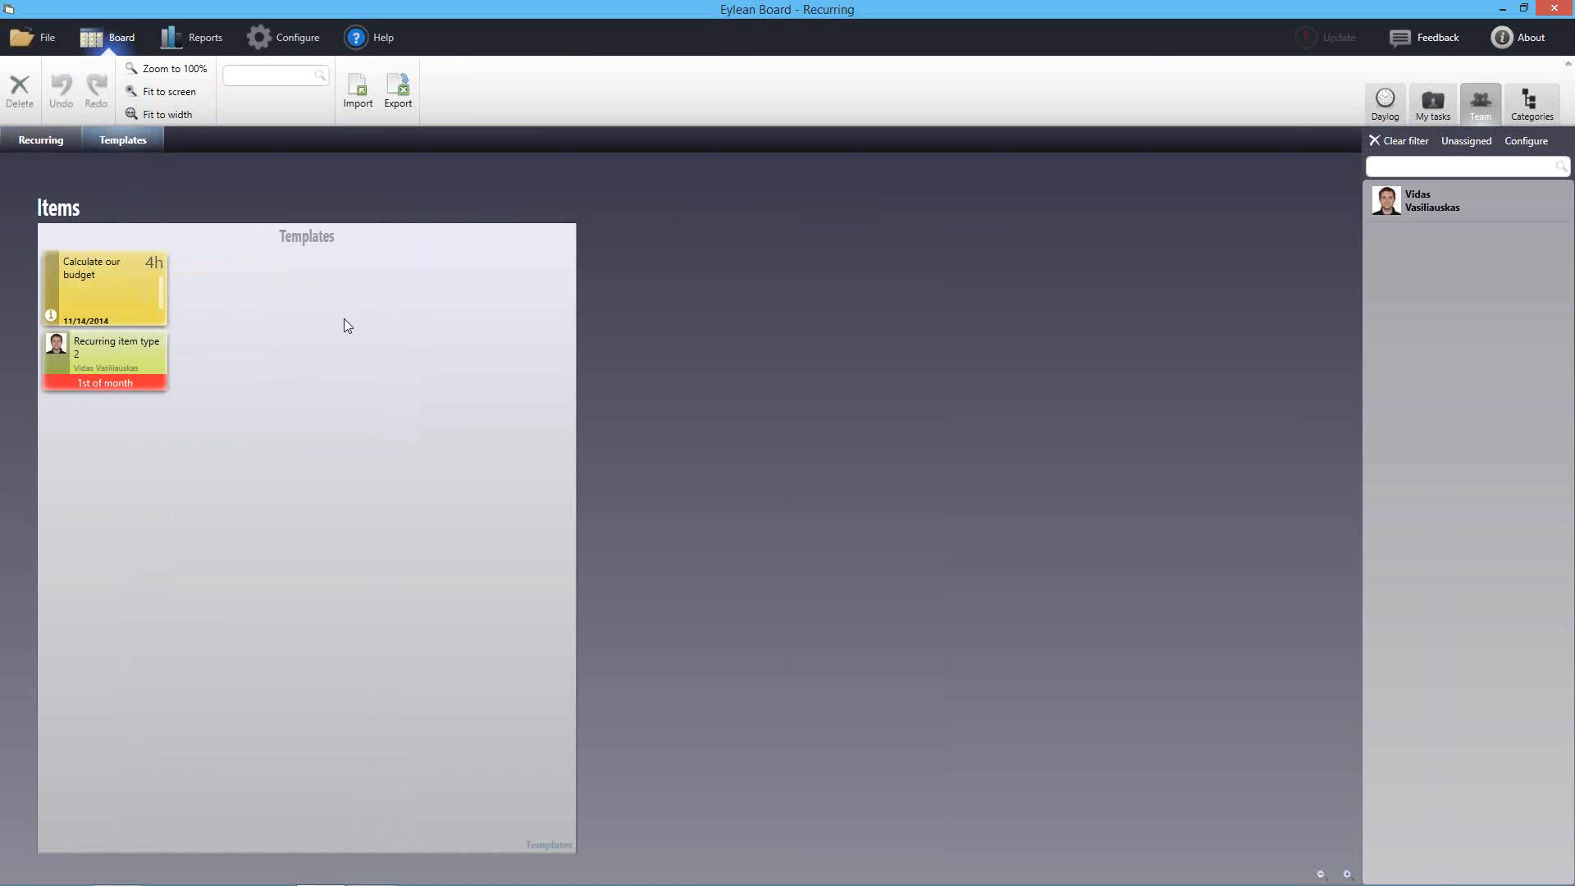
{"action": "double_click", "coordinate": [229, 289]}
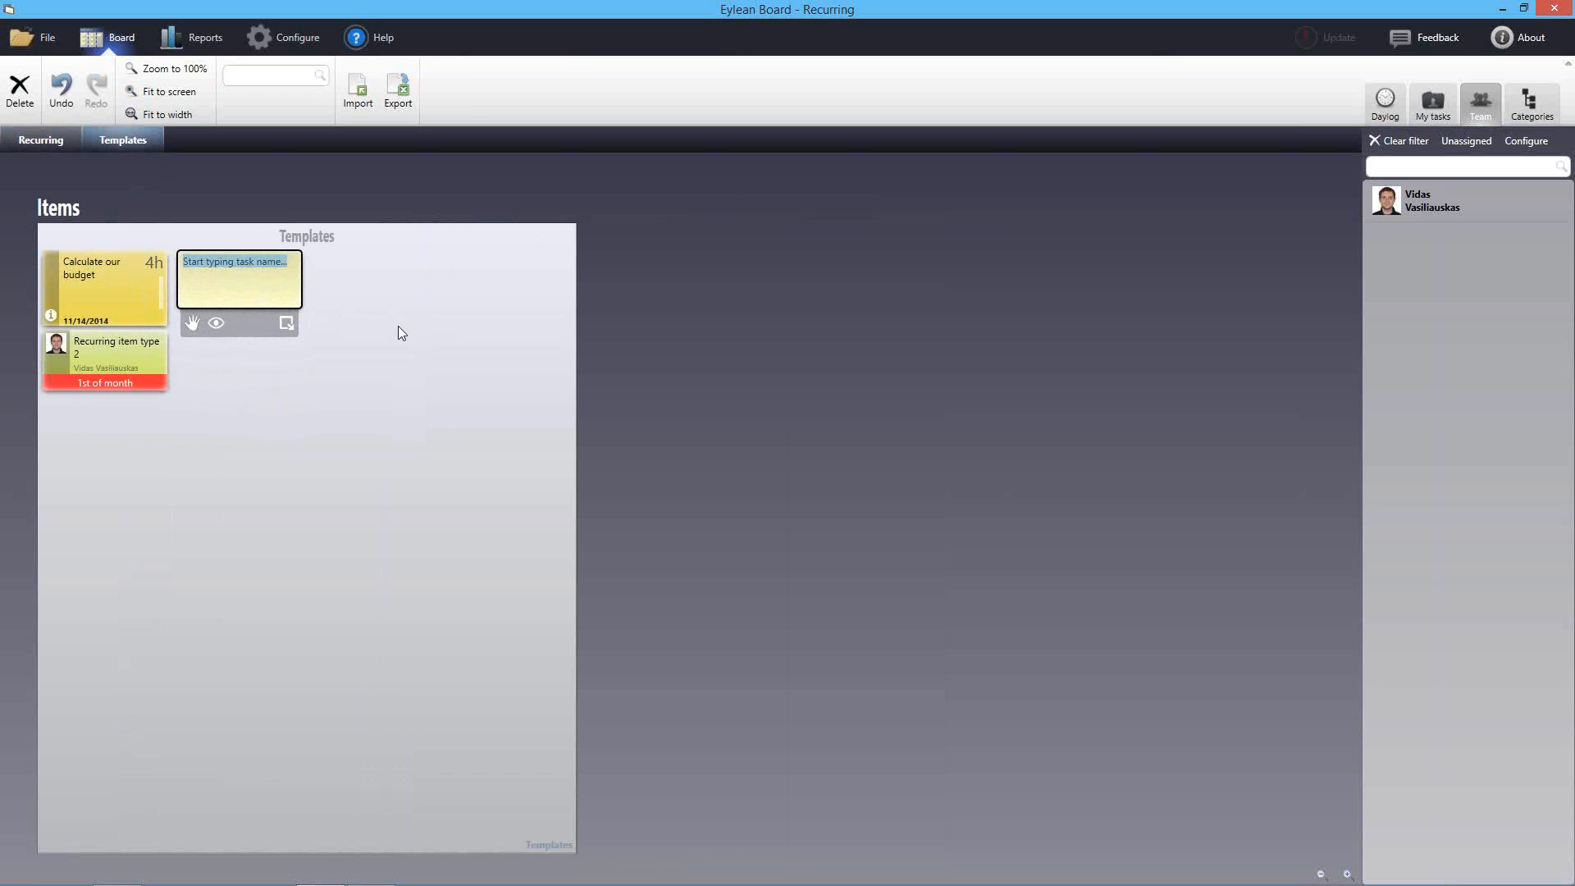
{"action": "type", "text": "Team "}
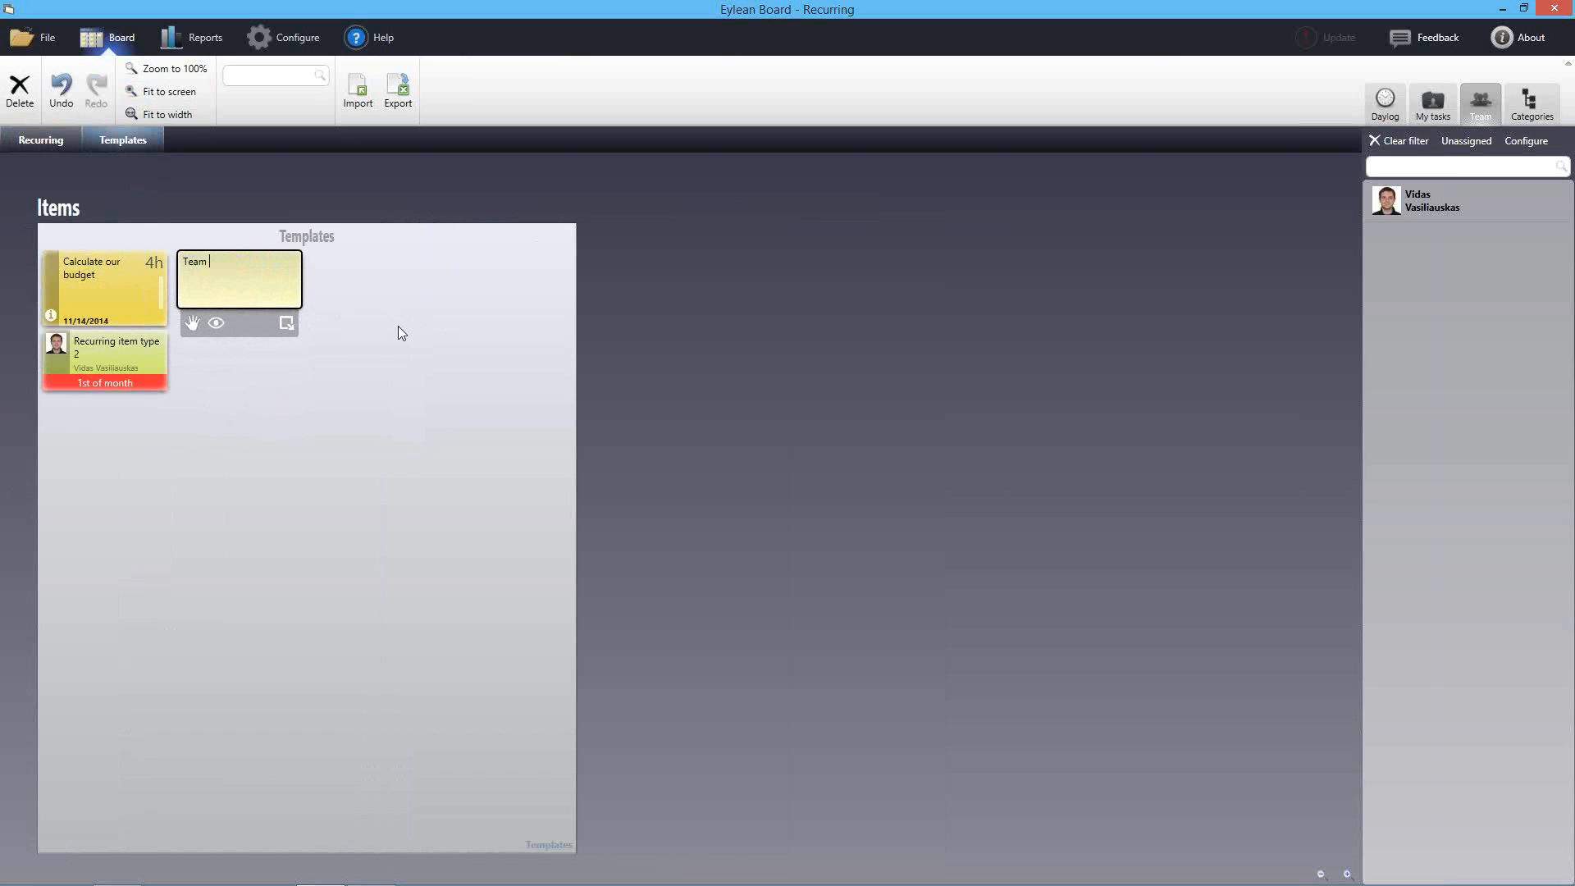
{"action": "type", "text": "meeting"}
{"action": "key", "text": "Return"}
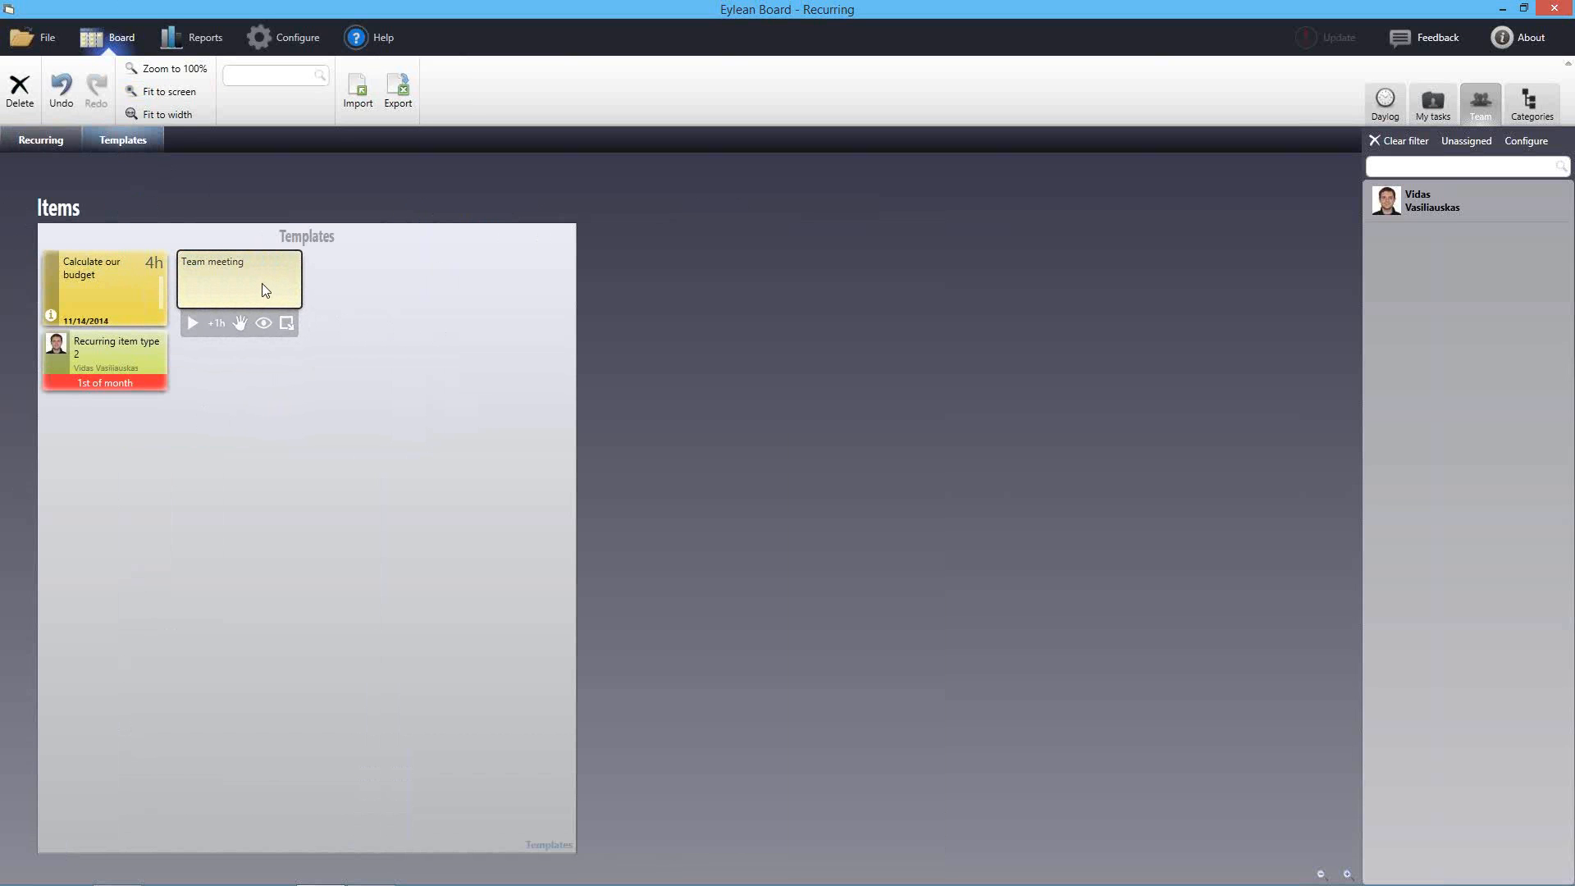
{"action": "type", "text": "Retrospective"}
{"action": "key", "text": "Return"}
Give Retrospective the description '1. Talk about progress 2. Things that can be improved'
{"action": "double_click", "coordinate": [241, 286]}
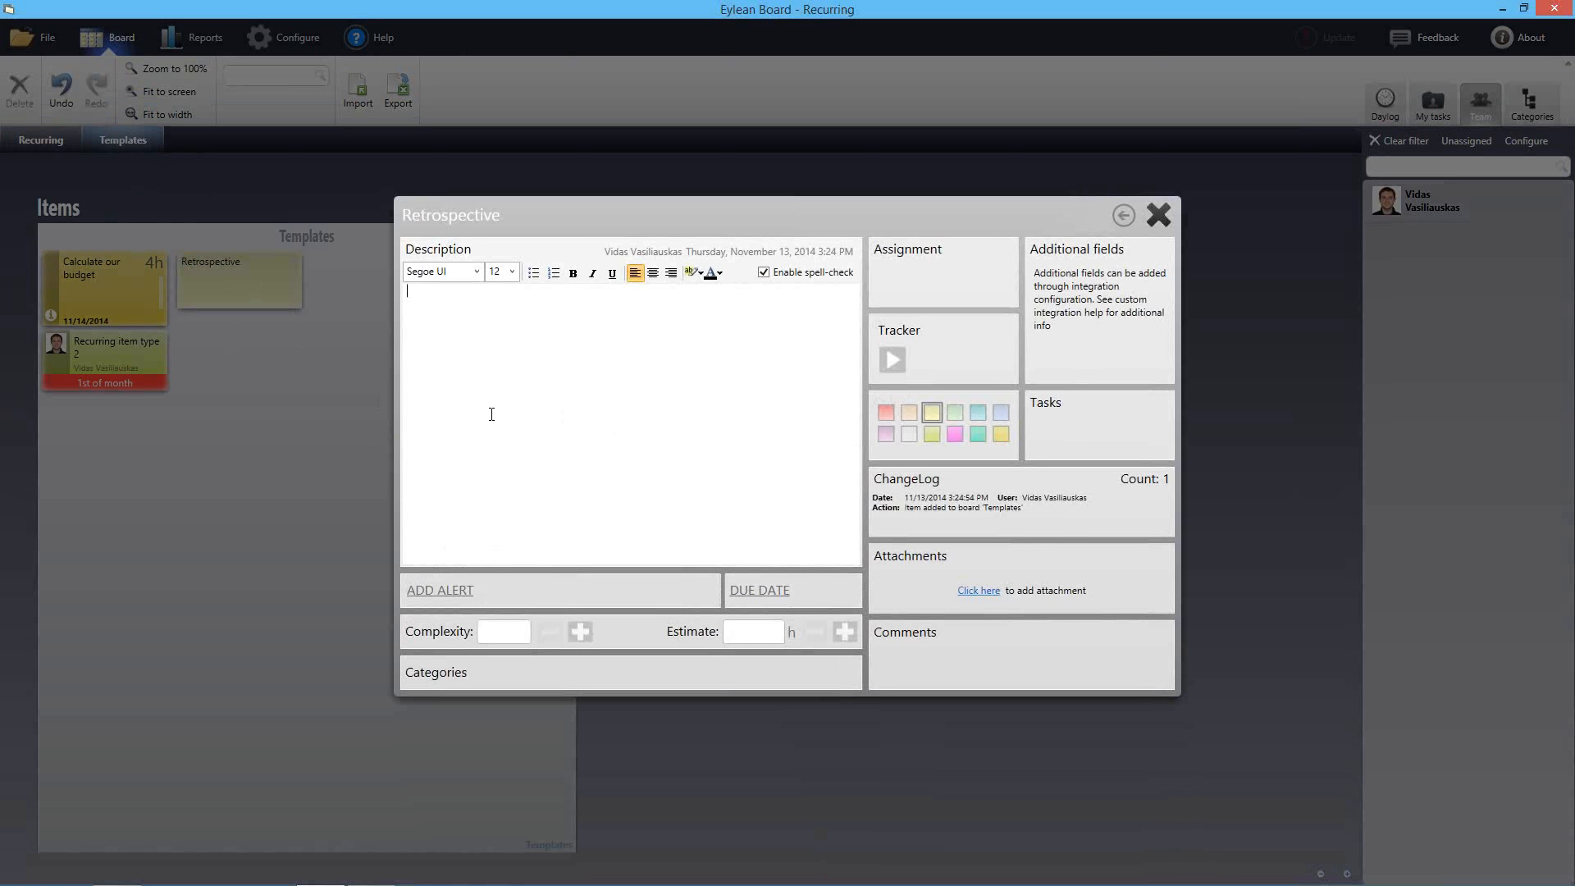
{"action": "type", "text": "1."}
{"action": "type", "text": " Talk about"}
{"action": "type", "text": " progress "}
{"action": "type", "text": "2."}
{"action": "type", "text": " Thing"}
{"action": "type", "text": "s can"}
{"action": "key", "text": "BackSpace"}
{"action": "key", "text": "BackSpace"}
{"action": "key", "text": "BackSpace"}
{"action": "type", "text": "that can be improved"}
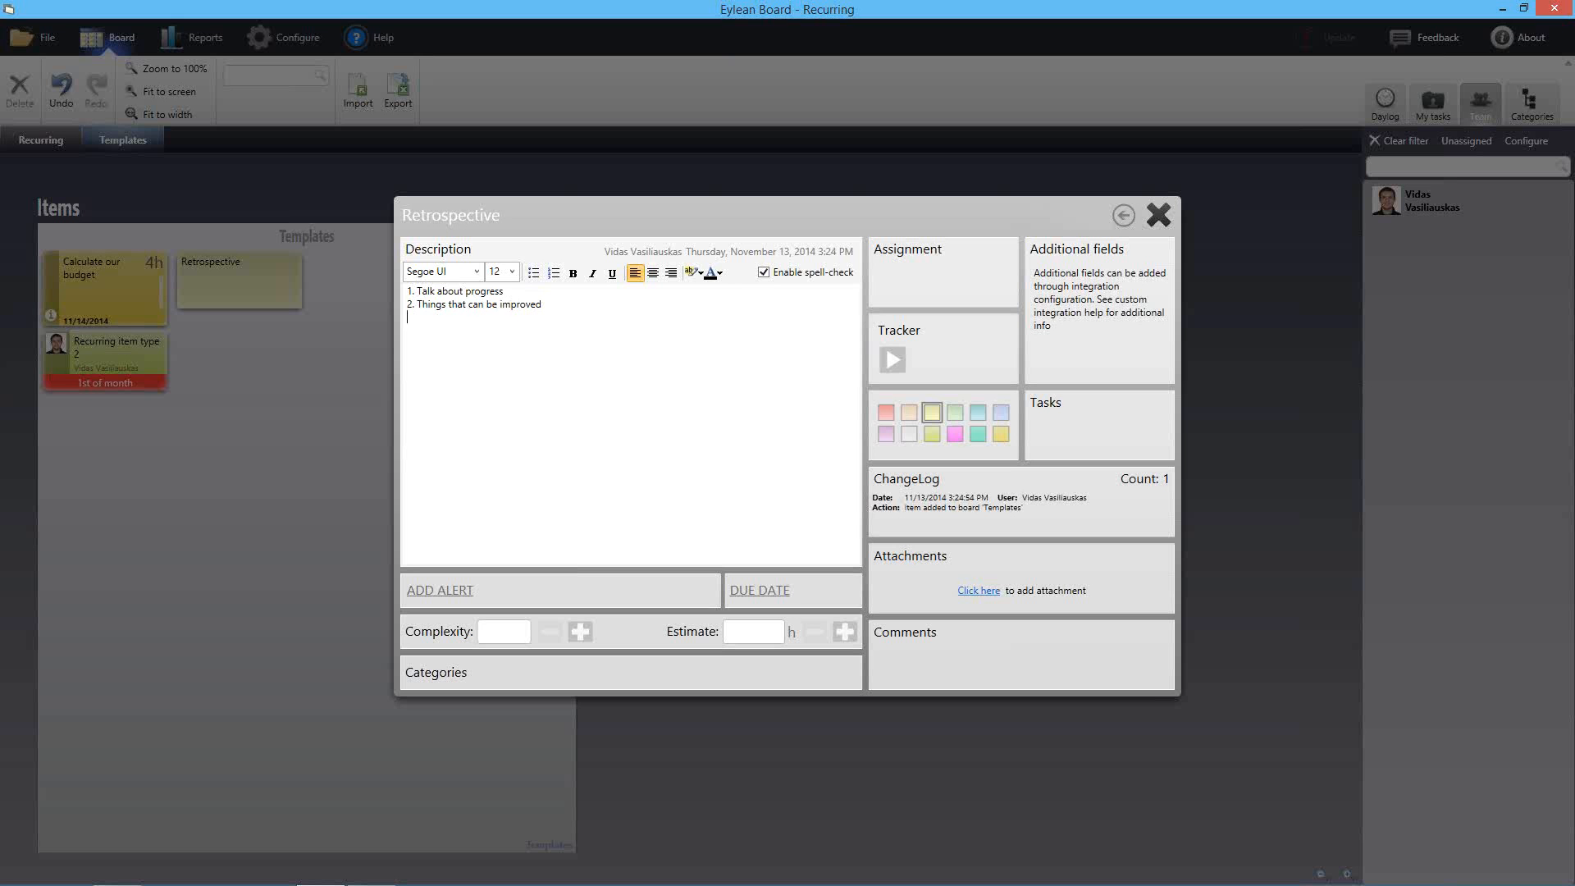
{"action": "left_click", "coordinate": [1158, 215]}
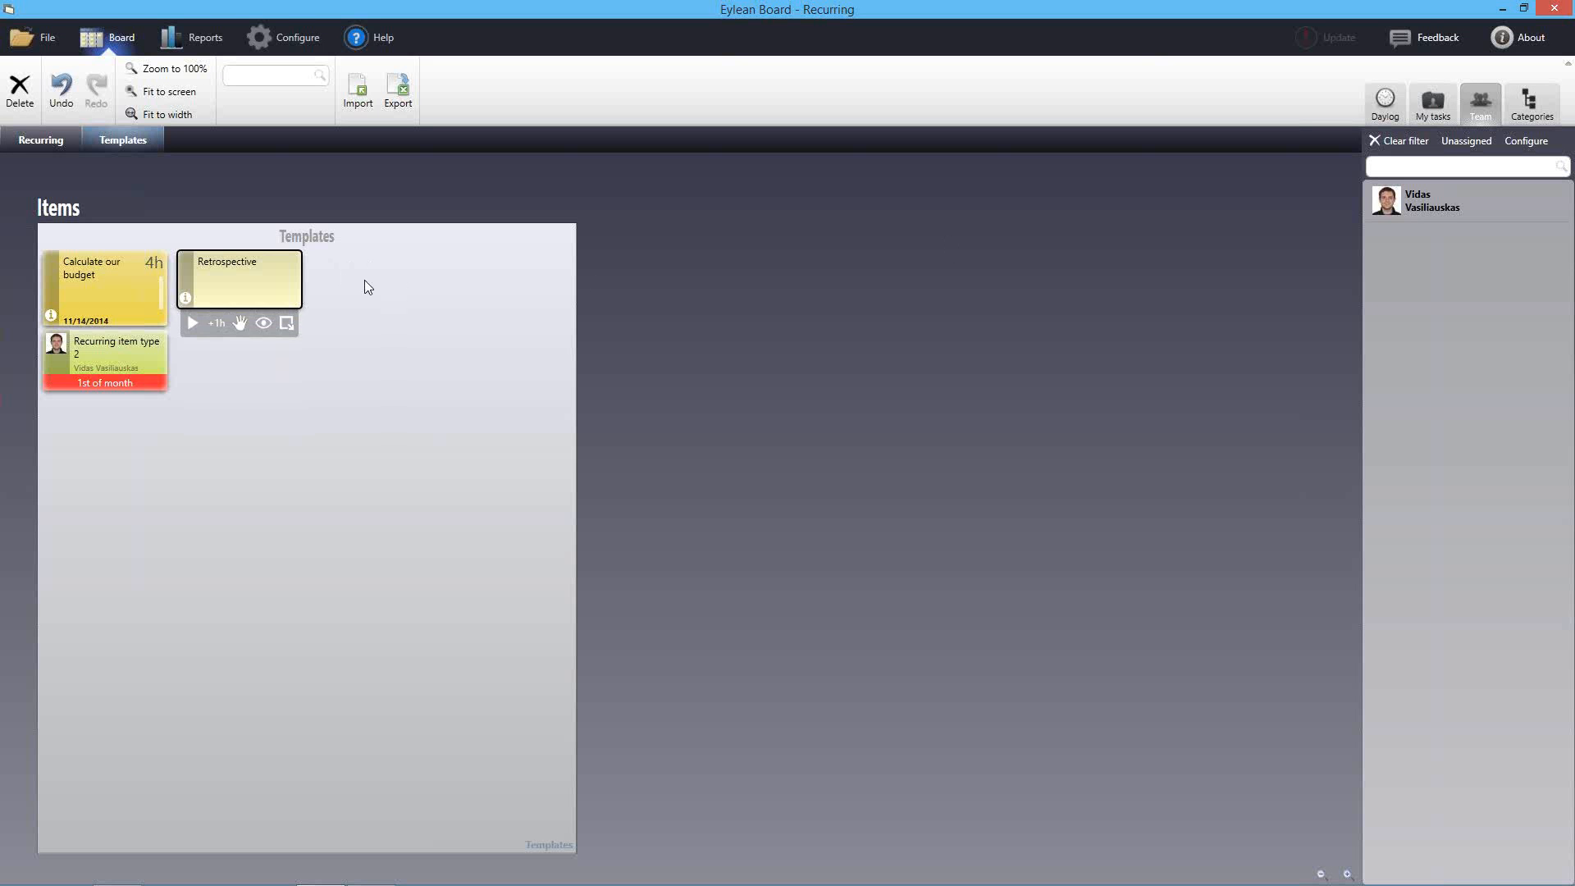
Copy the Retrospective card and paste it into the 2015 January, November and December rows
{"action": "right_click", "coordinate": [243, 273]}
{"action": "left_click", "coordinate": [283, 339]}
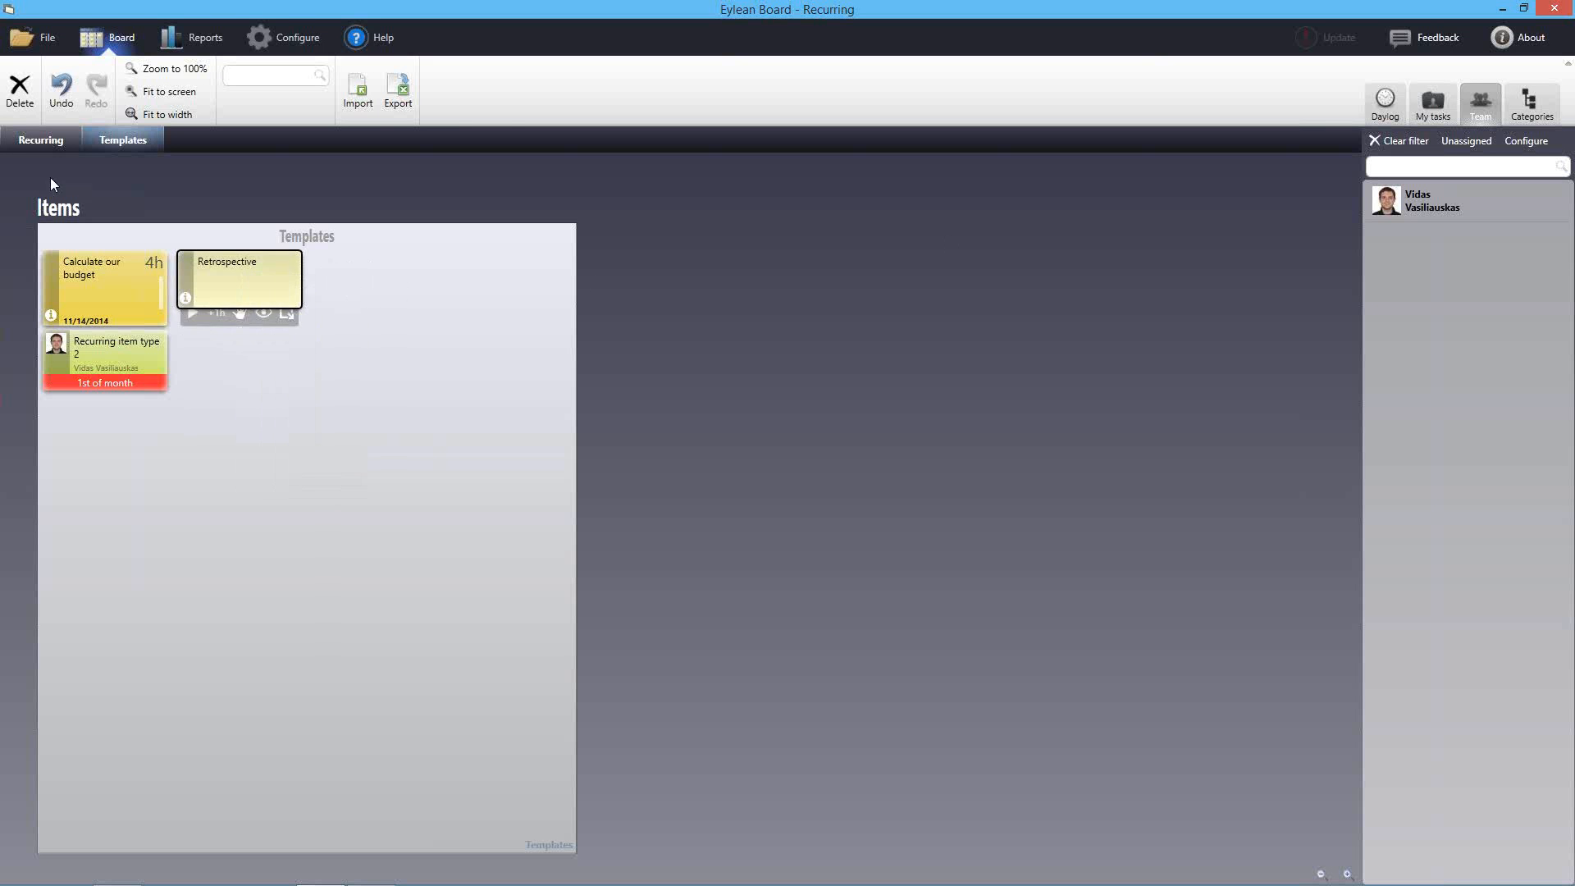
{"action": "left_click", "coordinate": [50, 144]}
{"action": "right_click", "coordinate": [186, 522]}
{"action": "left_click", "coordinate": [221, 547]}
{"action": "right_click", "coordinate": [318, 290]}
{"action": "left_click", "coordinate": [338, 325]}
{"action": "right_click", "coordinate": [300, 418]}
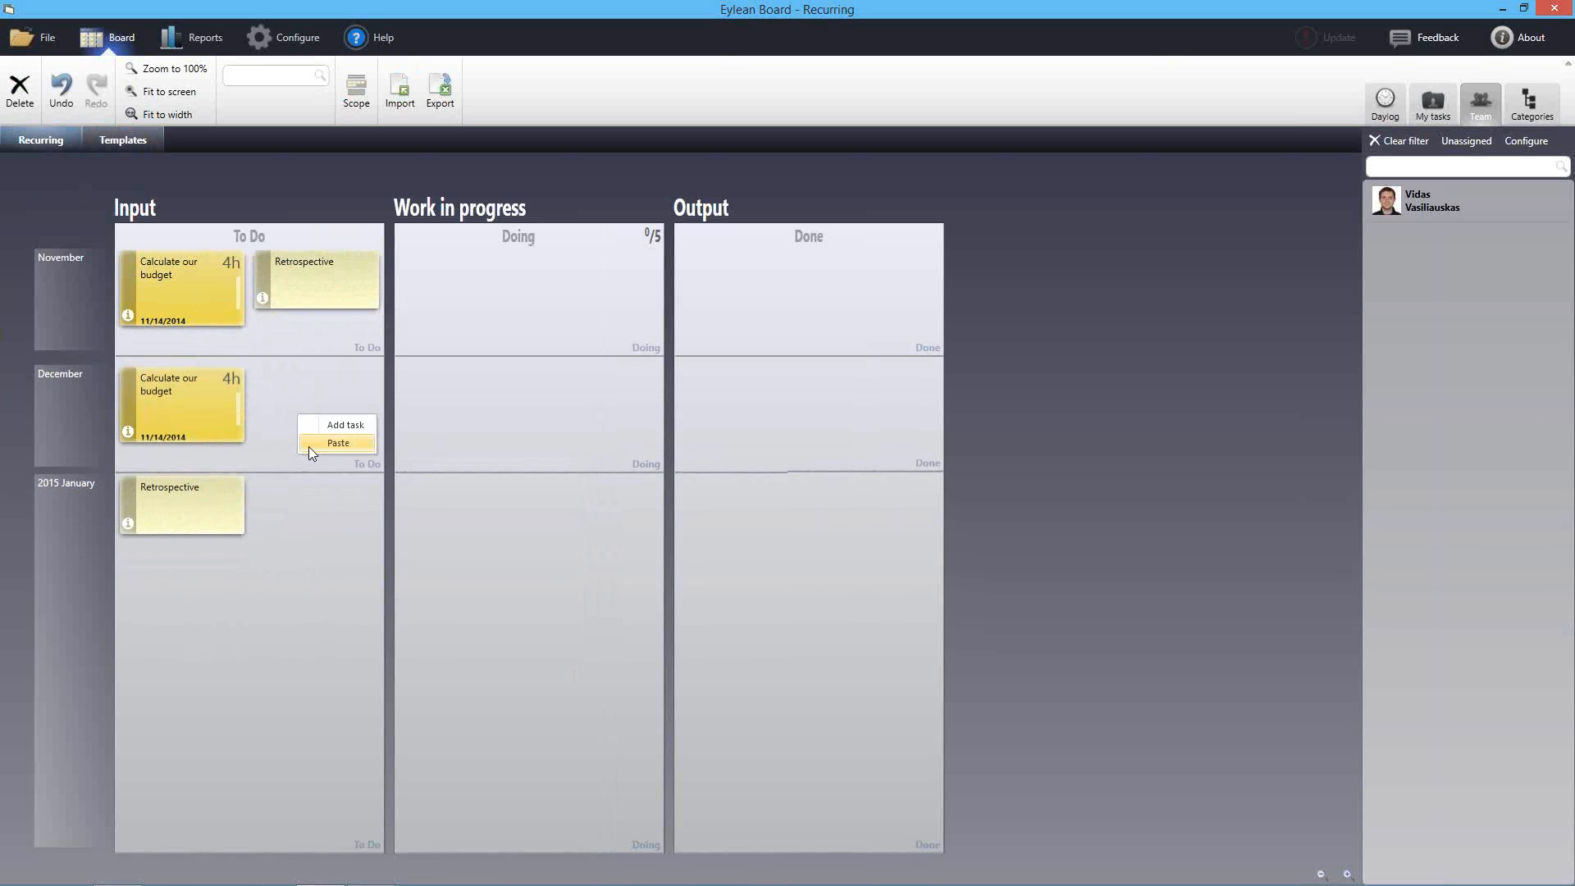
{"action": "left_click", "coordinate": [308, 446]}
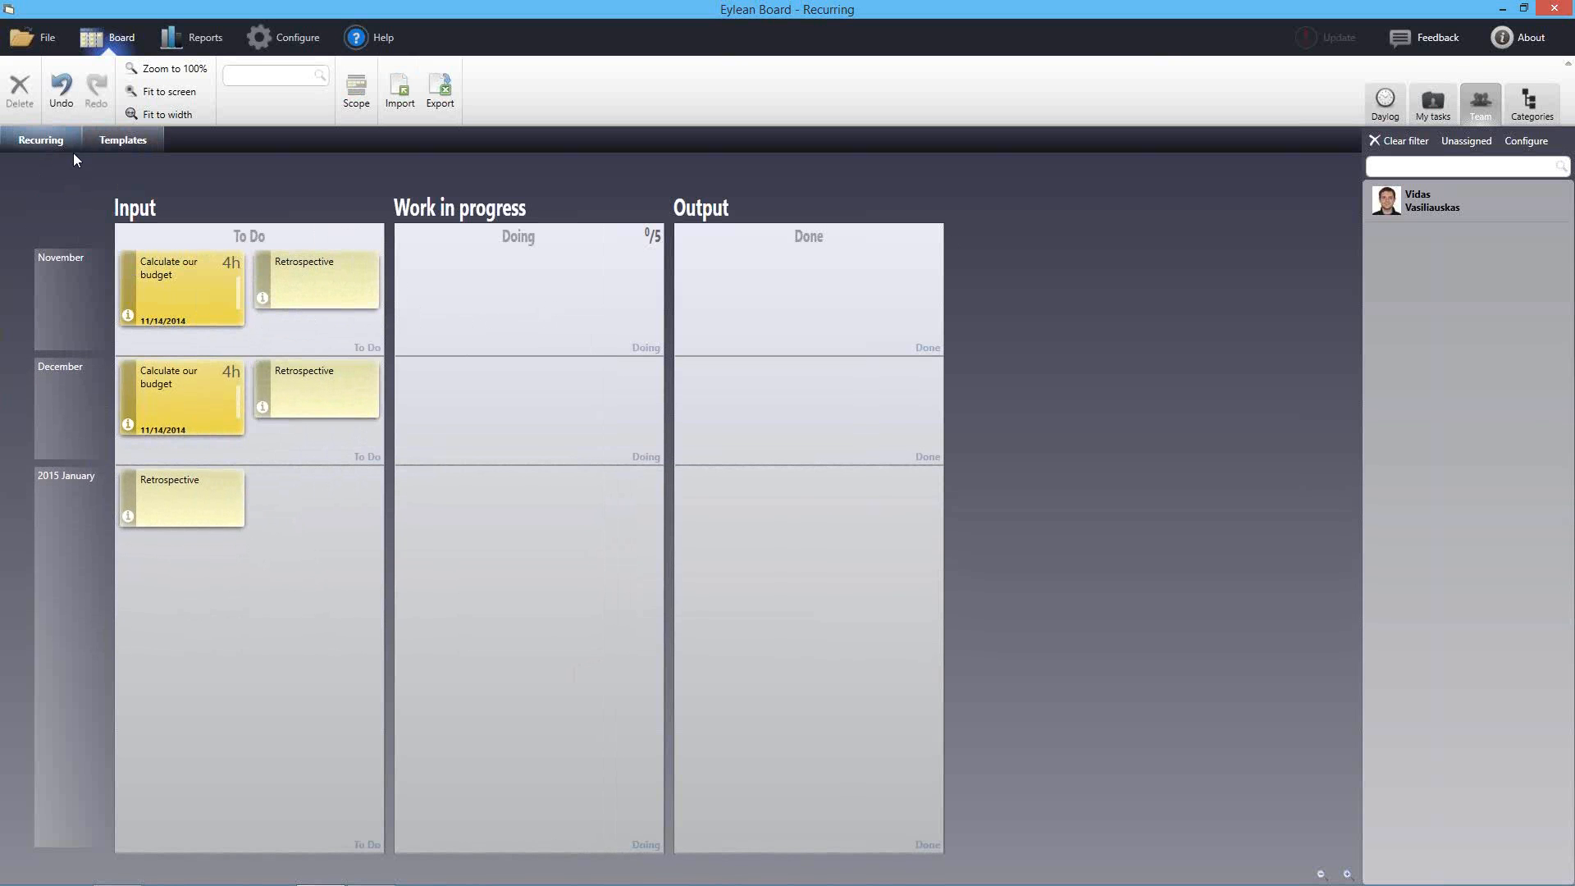
Export the Templates tasks as an XML document named recurring_each_month to the Desktop
{"action": "left_click", "coordinate": [120, 140]}
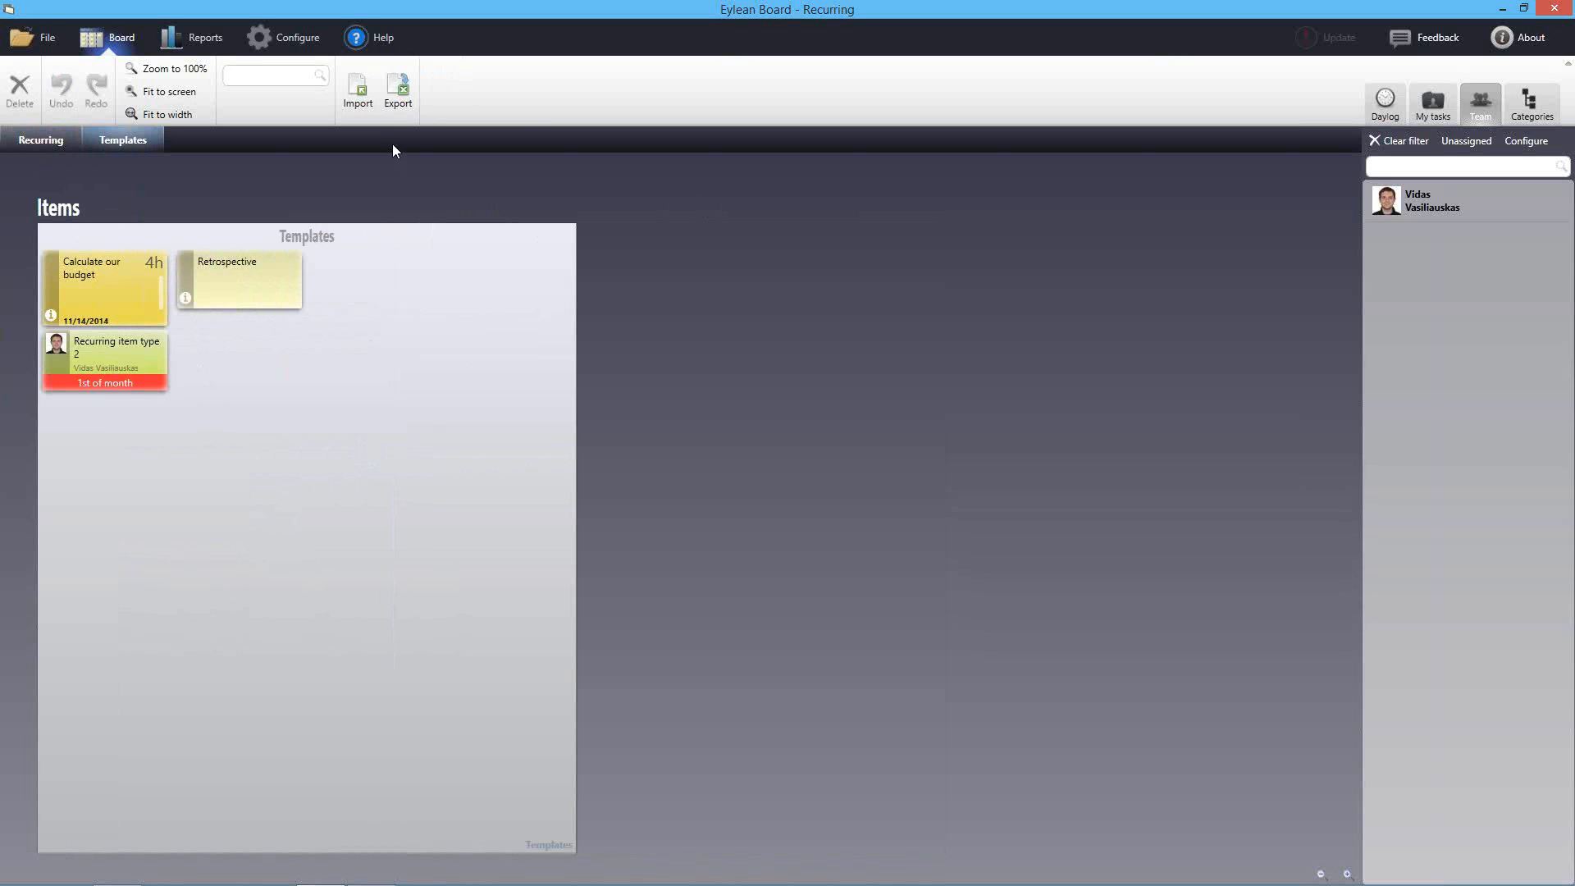
{"action": "left_click", "coordinate": [398, 91]}
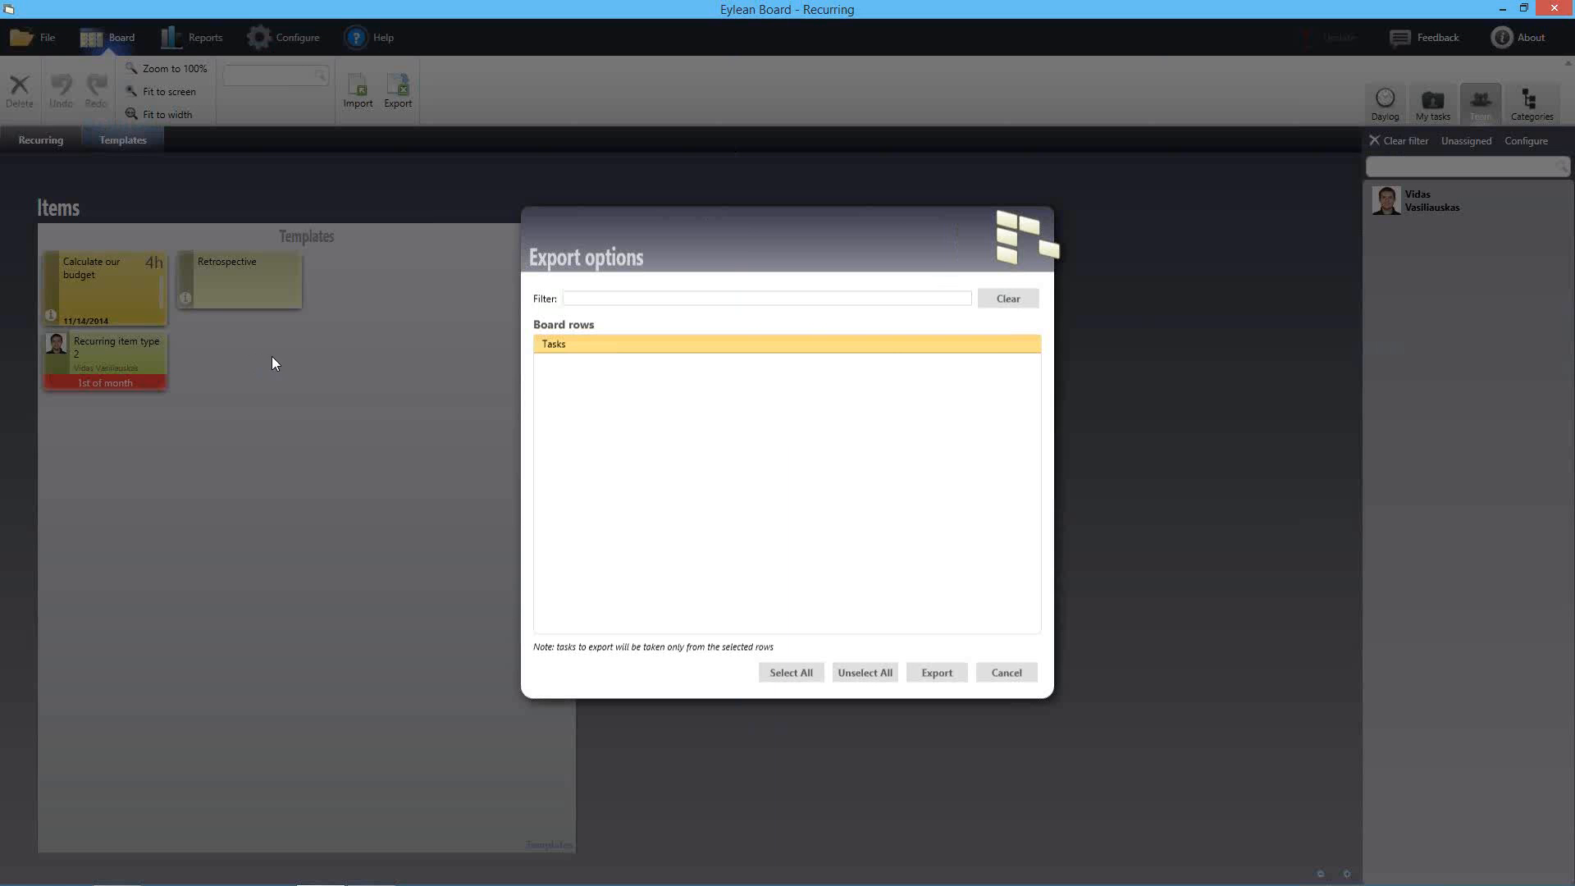
{"action": "left_click", "coordinate": [936, 675]}
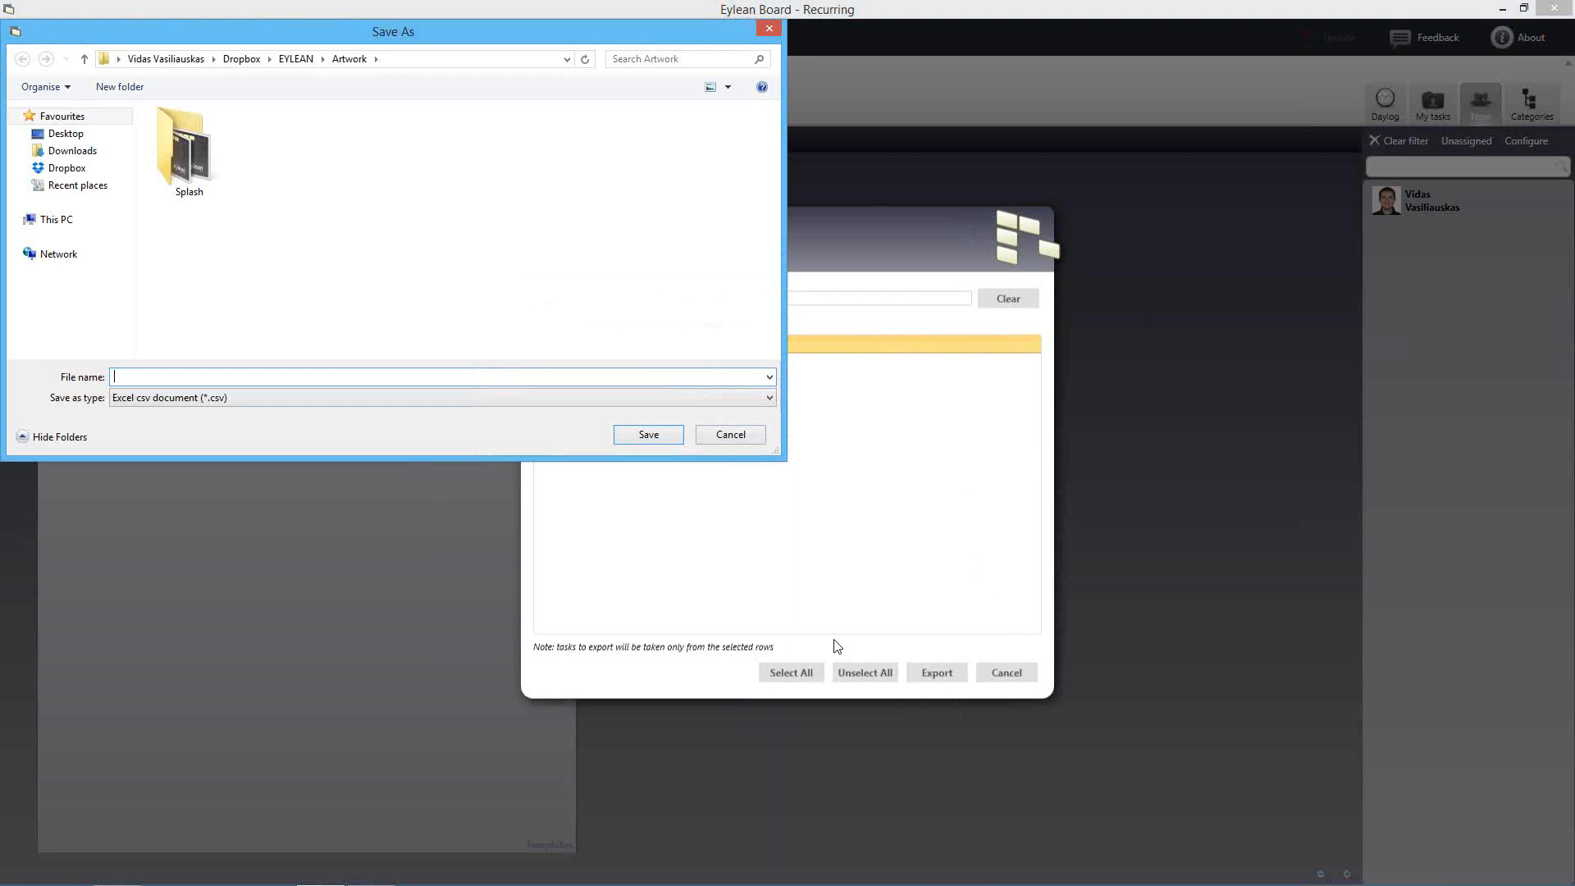
{"action": "left_click", "coordinate": [213, 398]}
{"action": "left_click", "coordinate": [189, 422]}
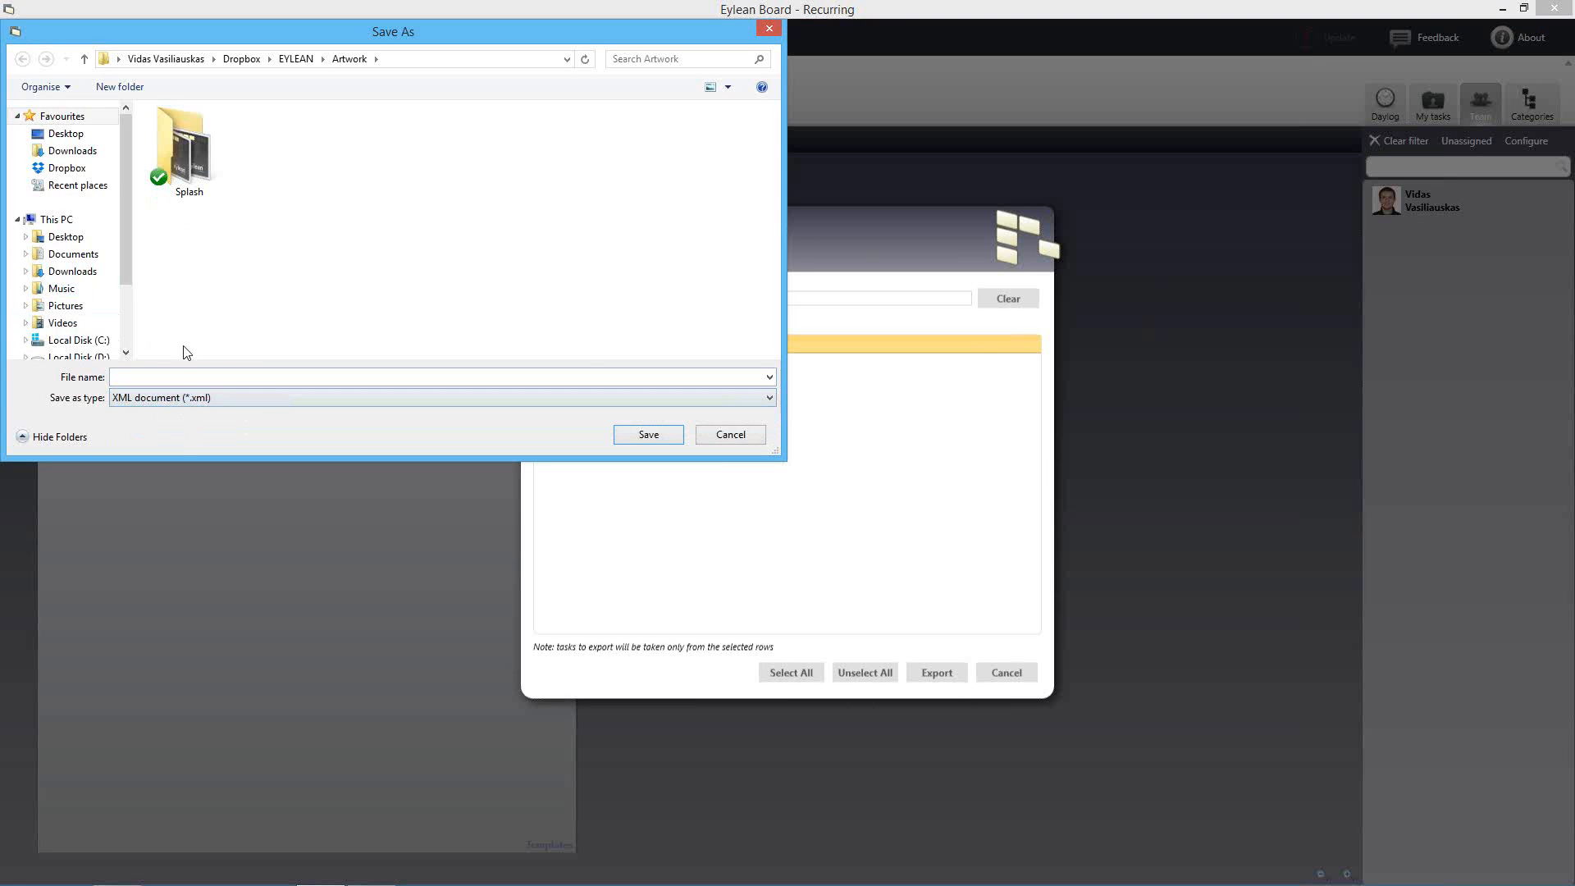
{"action": "left_click", "coordinate": [65, 133]}
{"action": "left_click", "coordinate": [161, 378]}
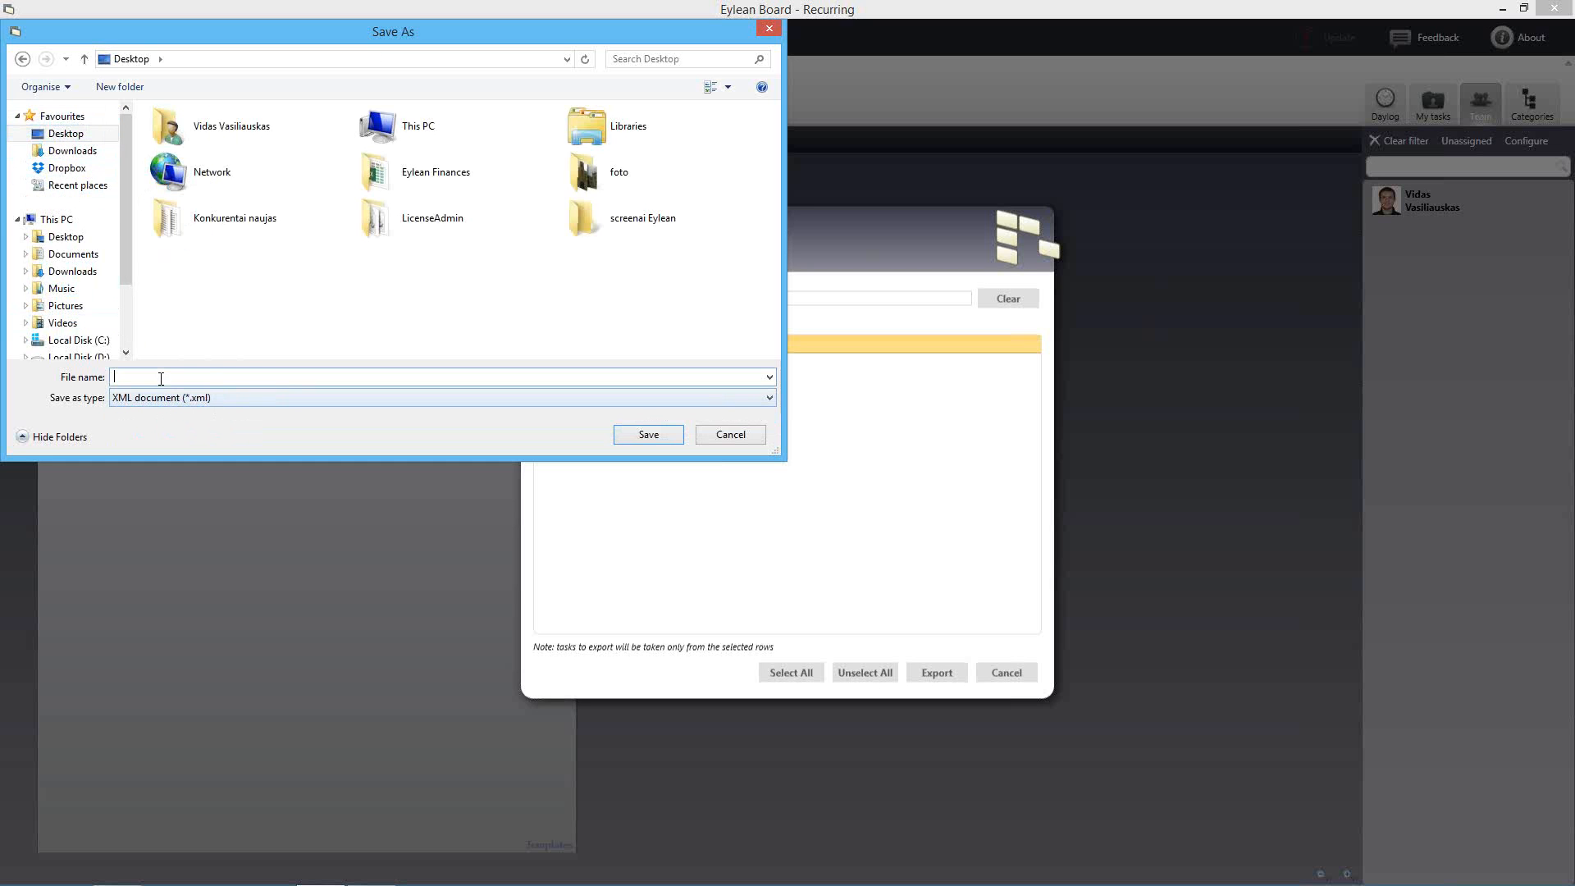
{"action": "type", "text": "recurring_each_month"}
{"action": "left_click", "coordinate": [648, 433]}
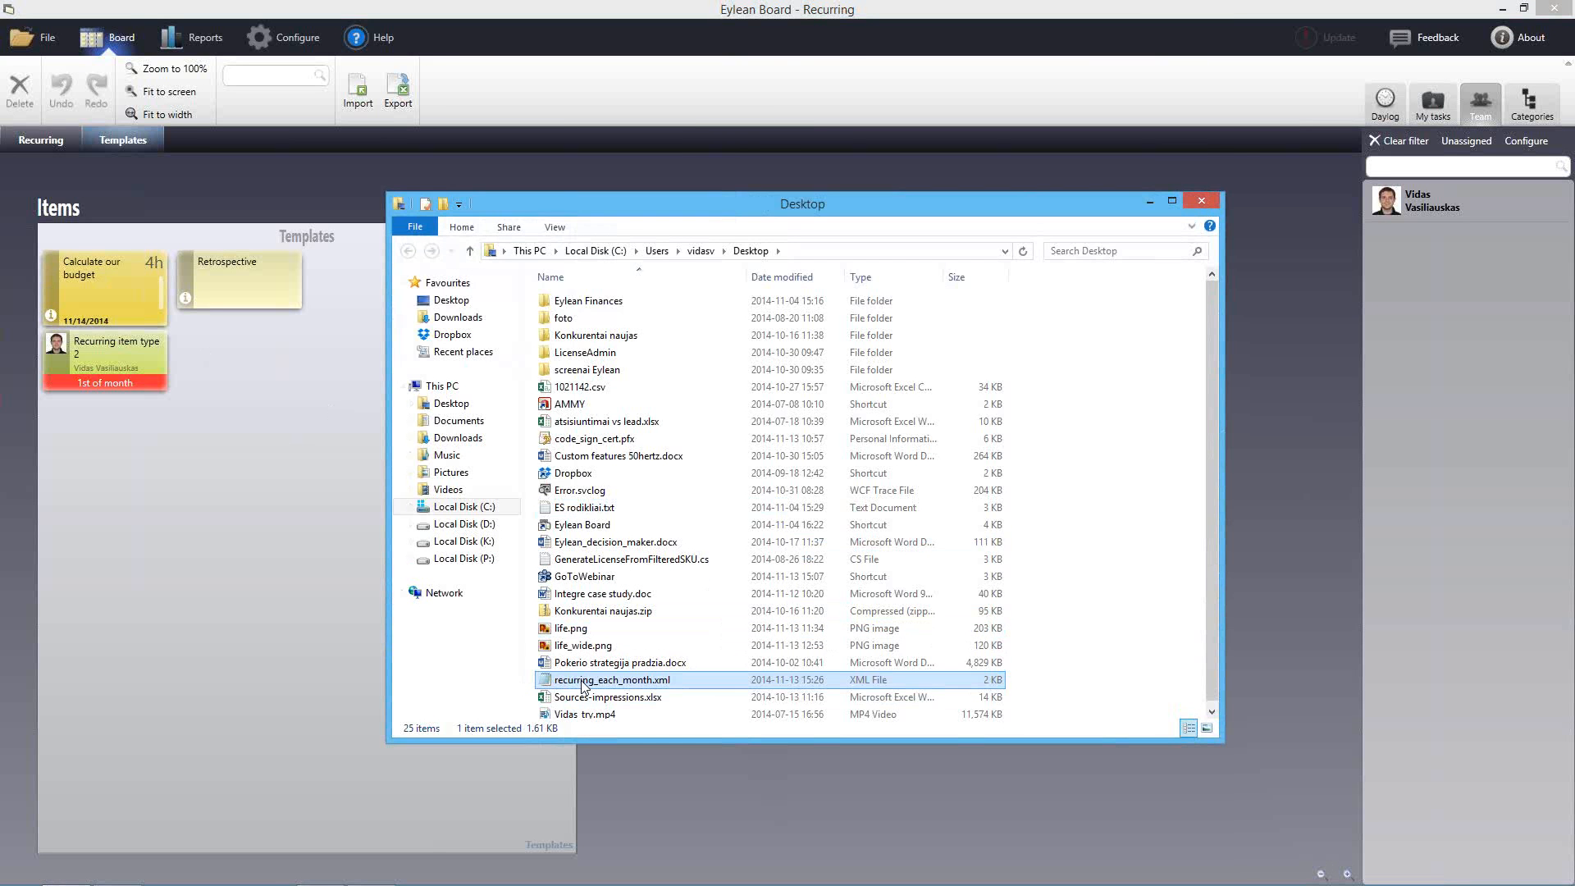
{"action": "left_click", "coordinate": [254, 545]}
Add a '2015 February' row below 2015 January on the Recurring board
{"action": "left_click", "coordinate": [33, 141]}
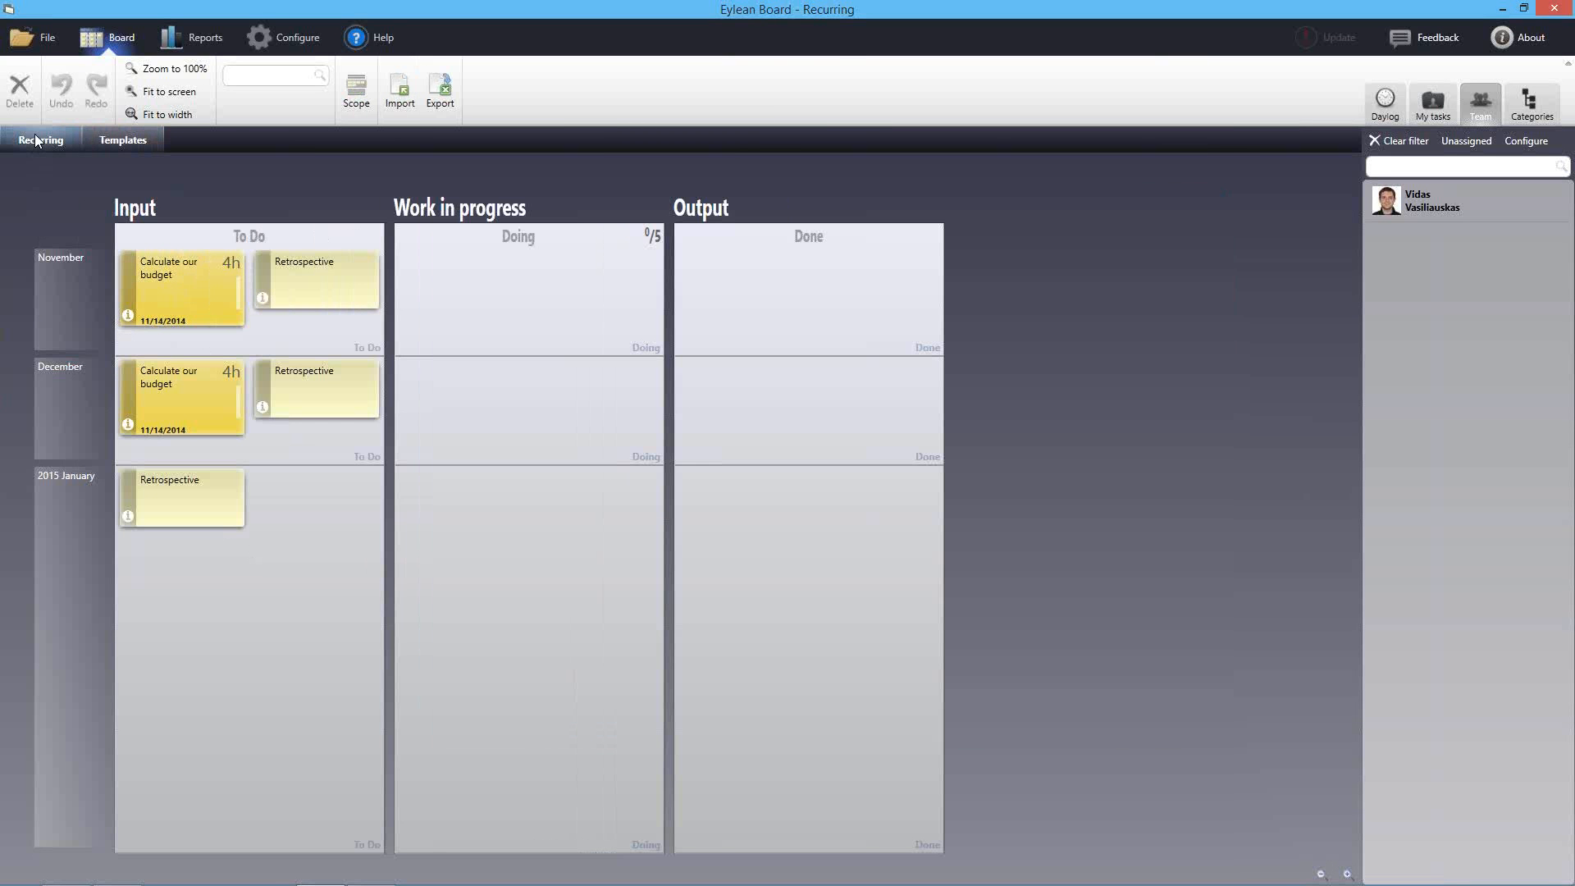
{"action": "right_click", "coordinate": [67, 514]}
{"action": "left_click", "coordinate": [98, 524]}
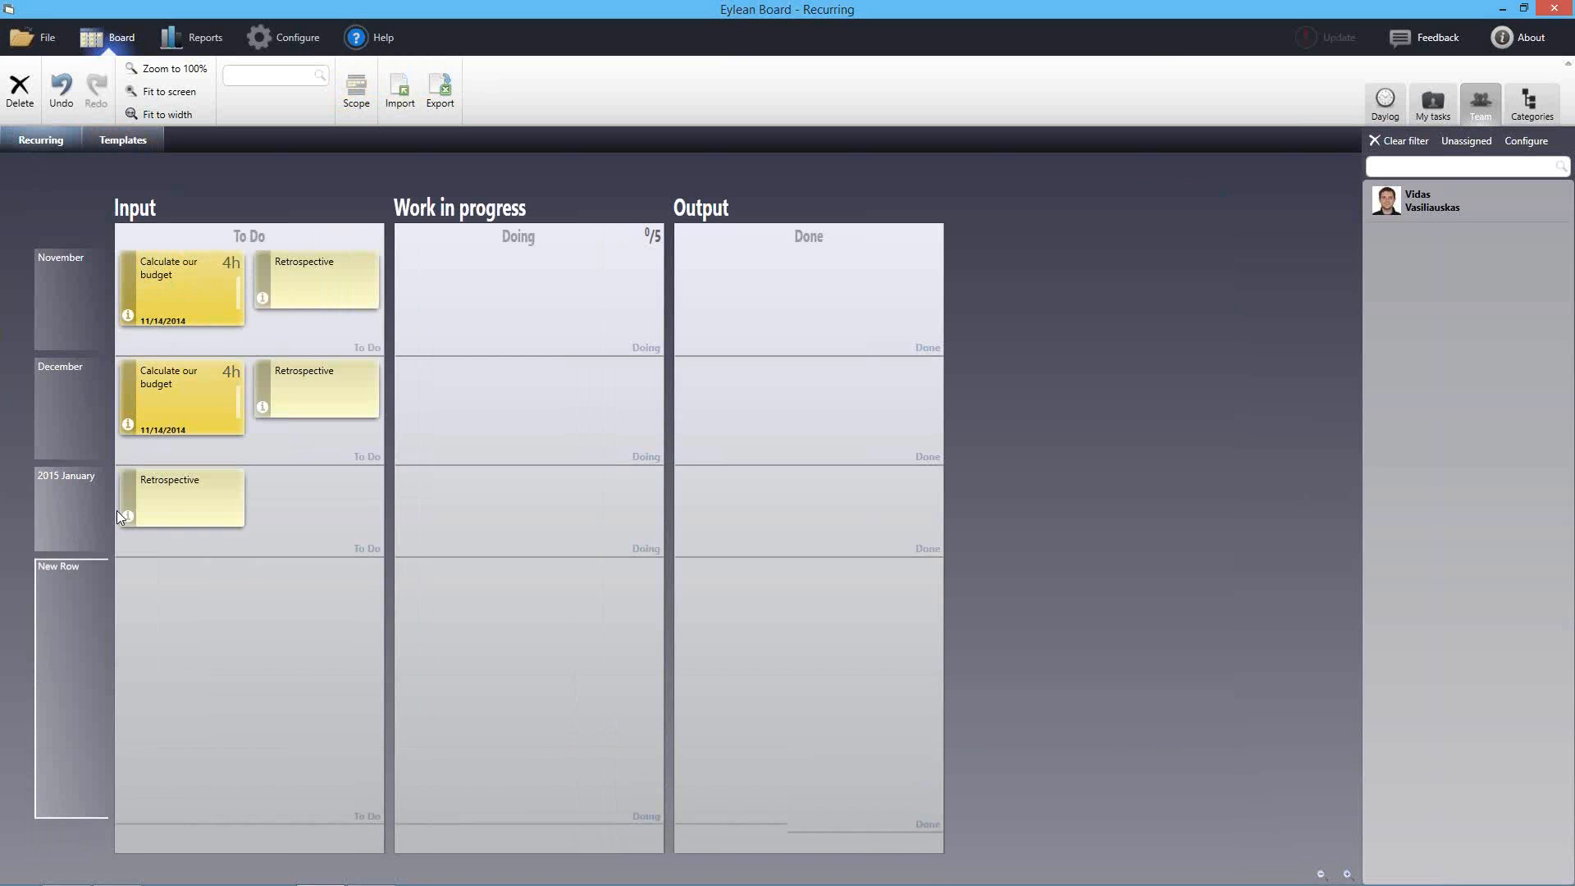
{"action": "type", "text": "2014"}
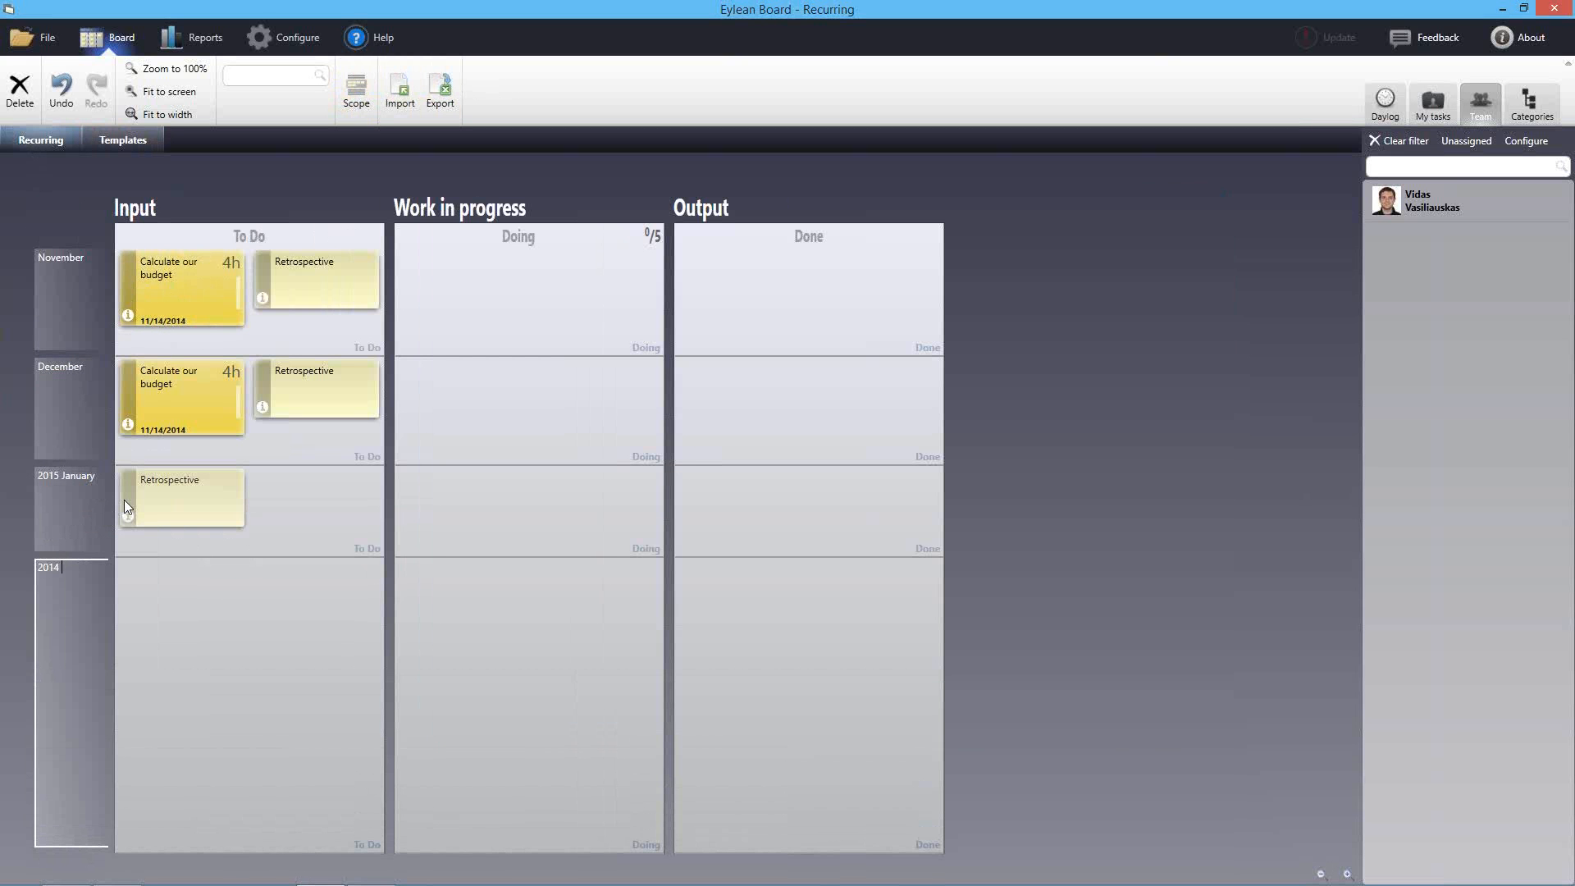
{"action": "key", "text": "BackSpace"}
{"action": "type", "text": "5 February"}
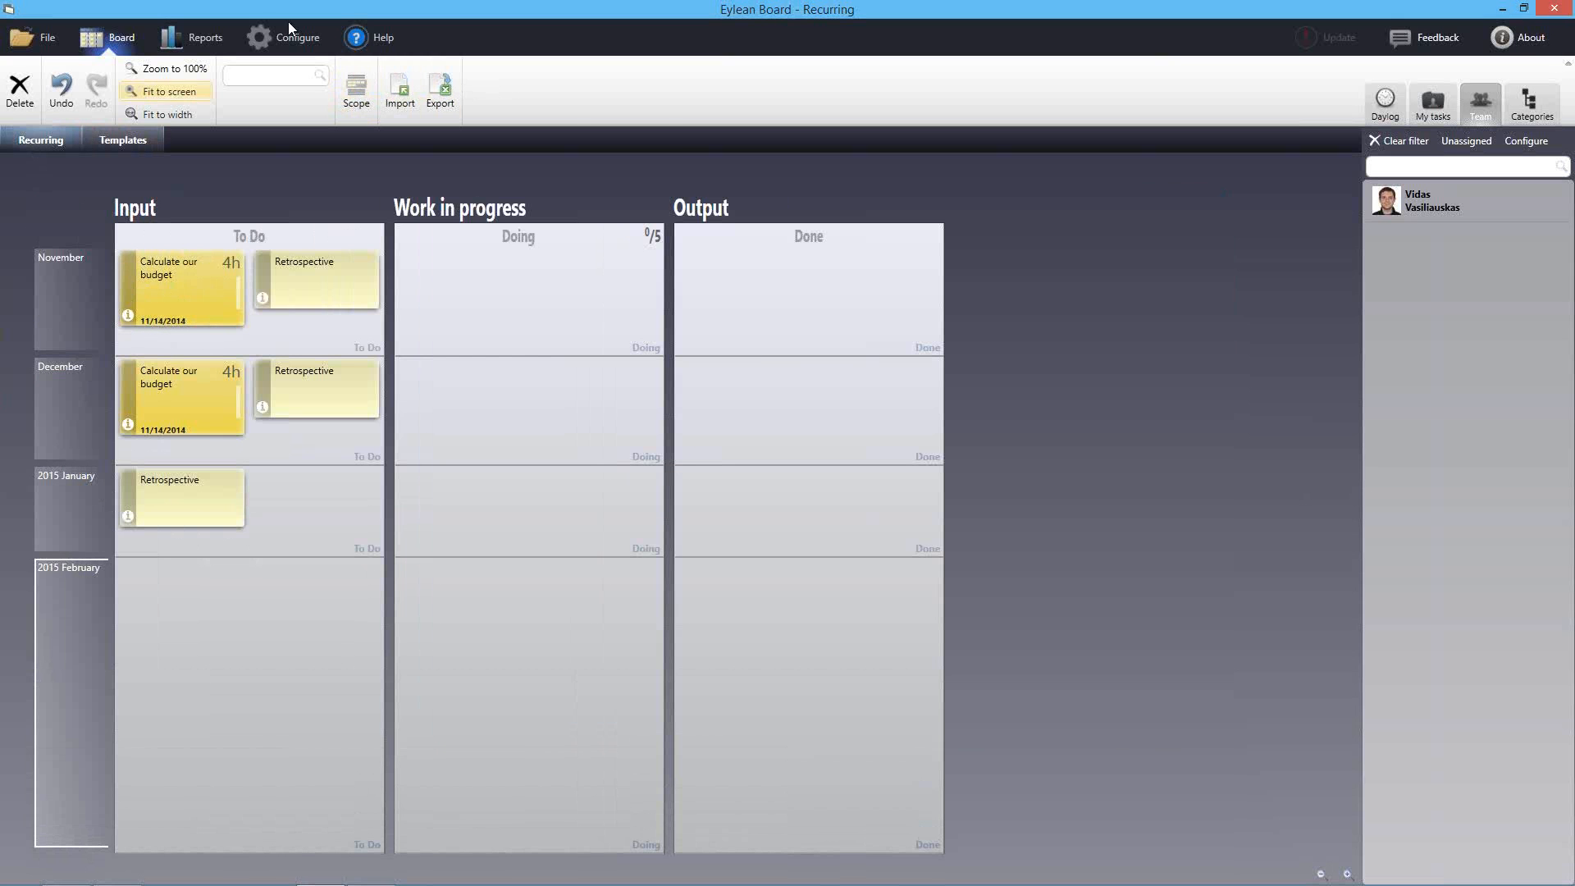
Remove November, December and 2015 January from the scope, leaving only 2015 February
{"action": "left_click", "coordinate": [356, 88]}
{"action": "left_click", "coordinate": [900, 342]}
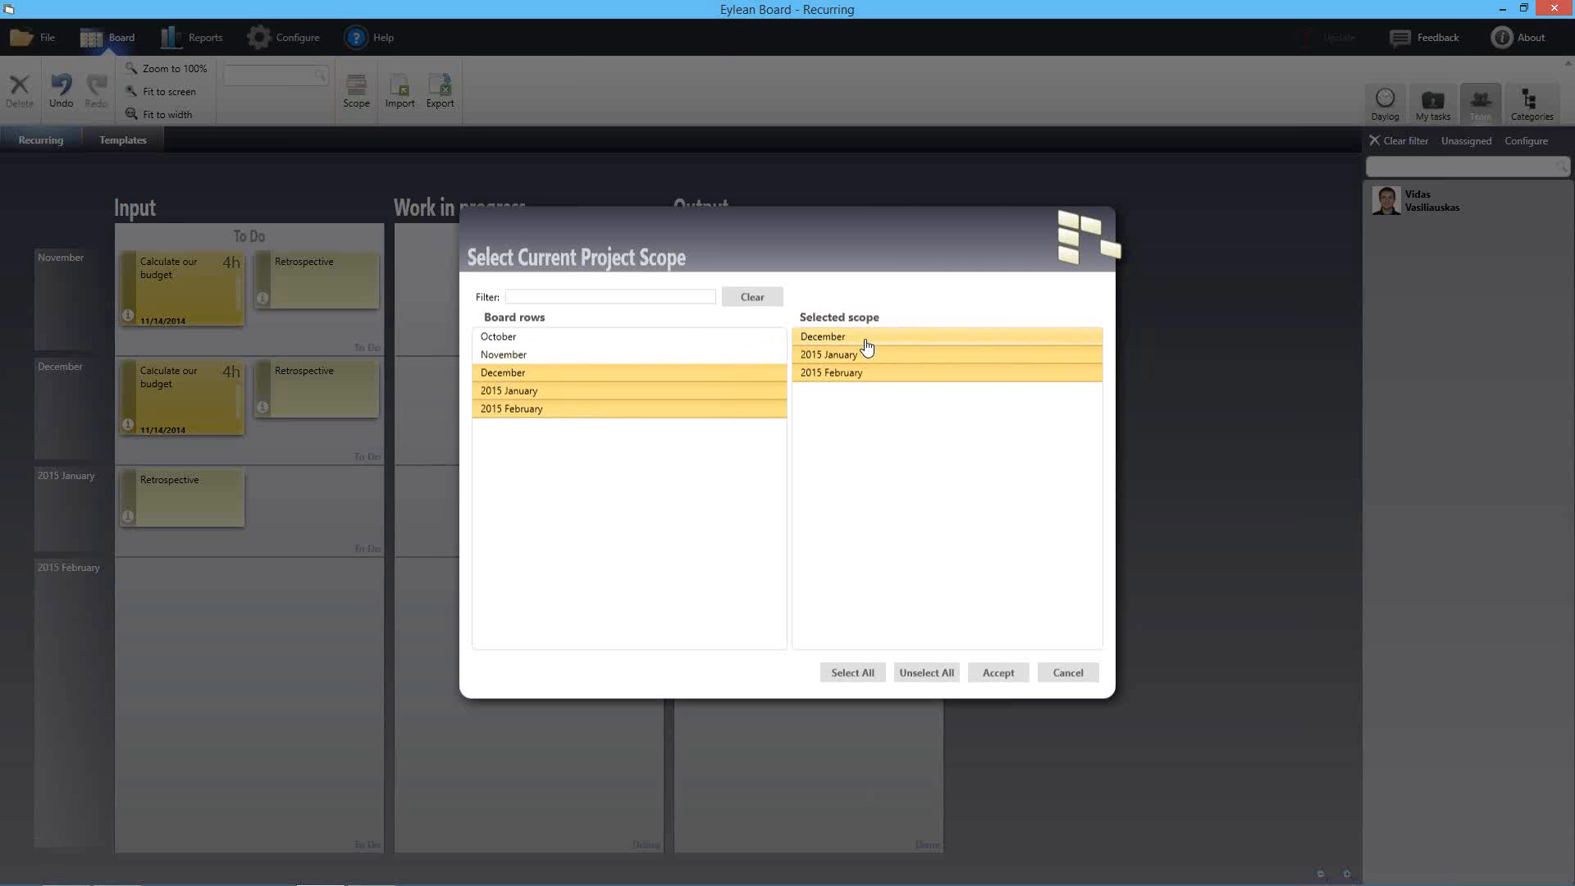
{"action": "left_click", "coordinate": [863, 341]}
{"action": "left_click", "coordinate": [857, 341]}
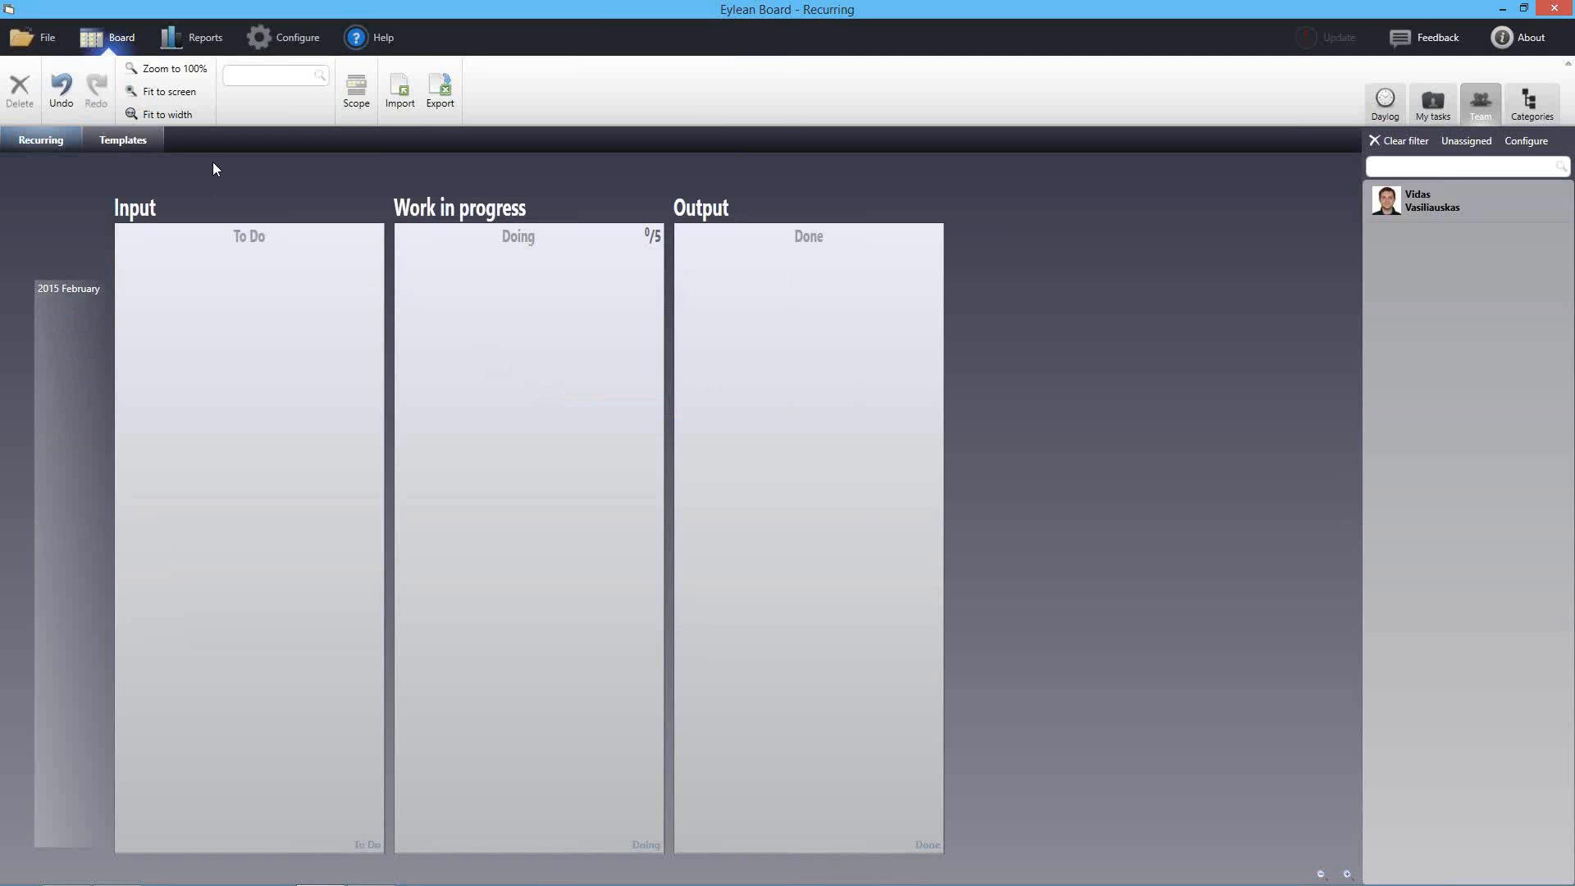
Import recurring_each_month.xml as an Excel/Eylean file, accepting the existing tasks
{"action": "left_click", "coordinate": [404, 97]}
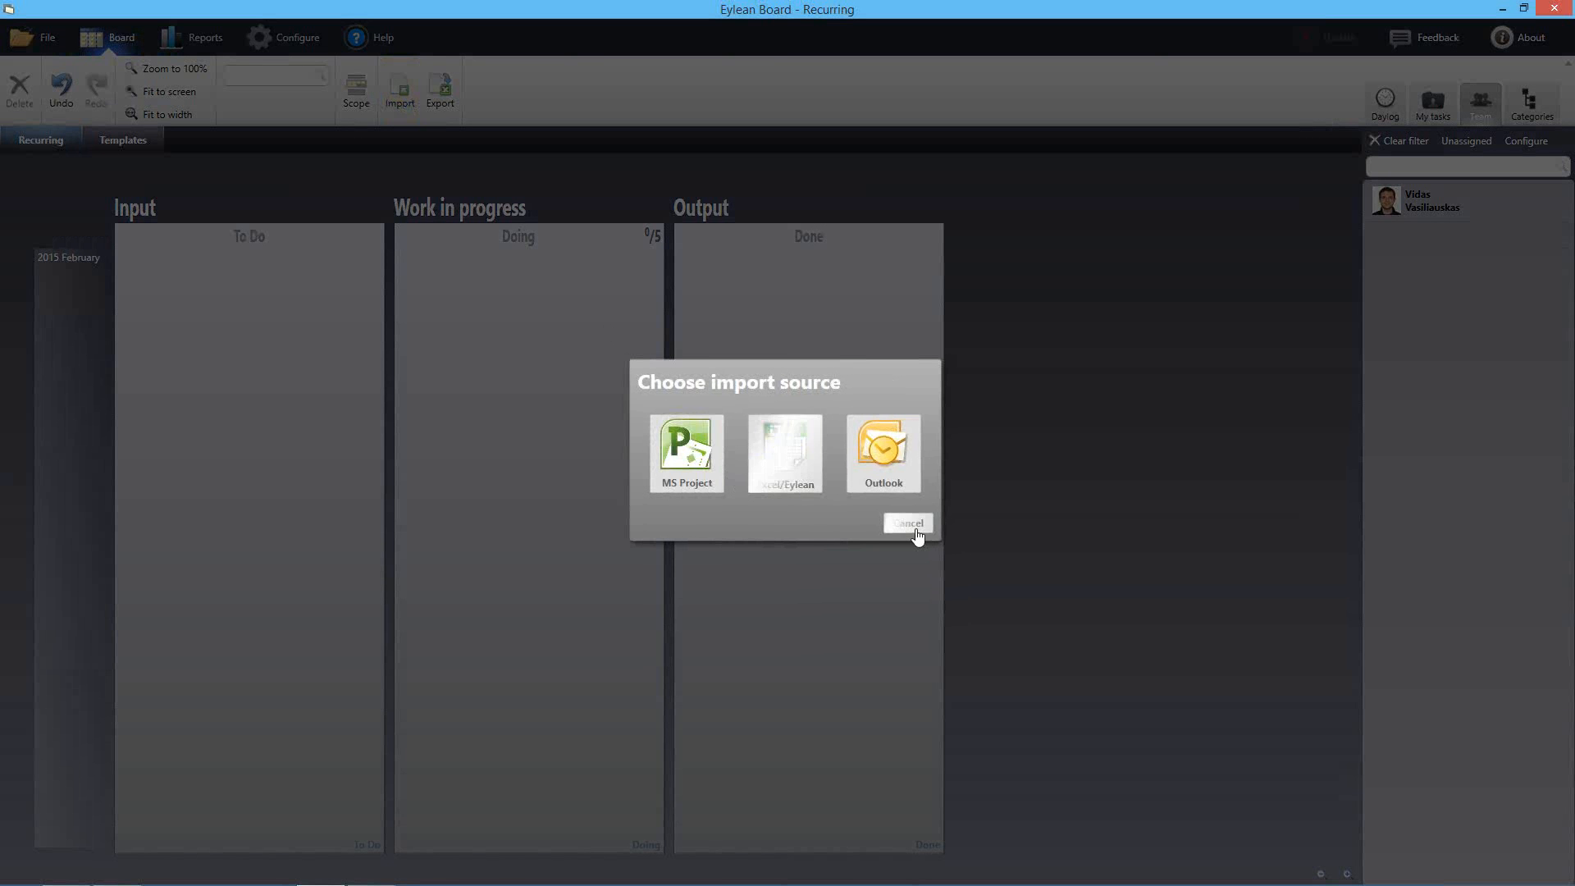
{"action": "left_click", "coordinate": [785, 454]}
{"action": "left_click", "coordinate": [400, 273]}
{"action": "double_click", "coordinate": [399, 273]}
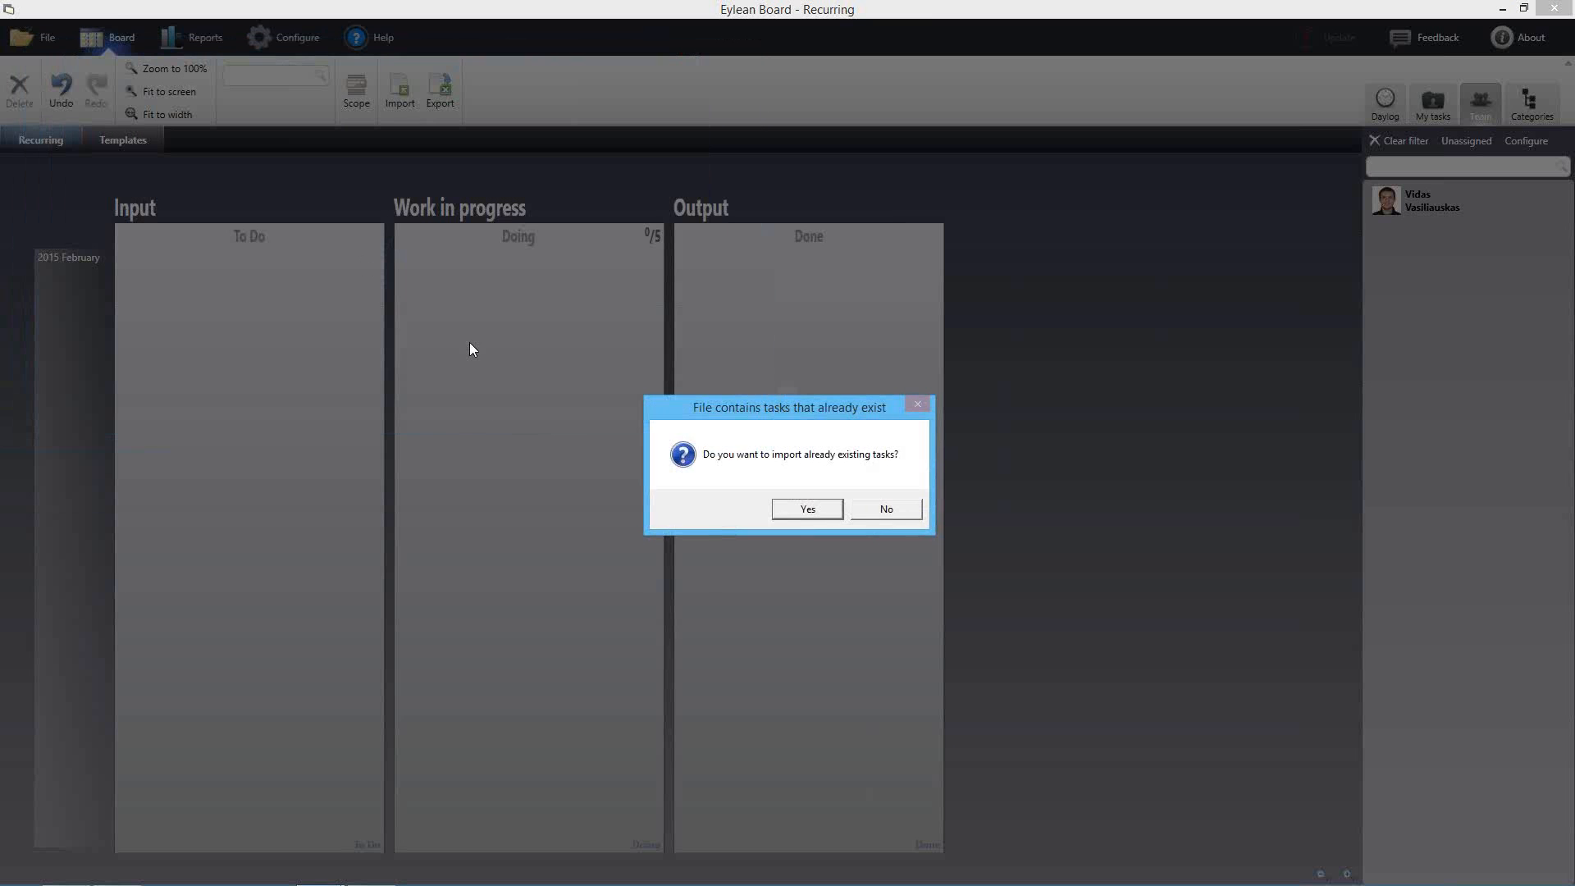
{"action": "left_click", "coordinate": [825, 512]}
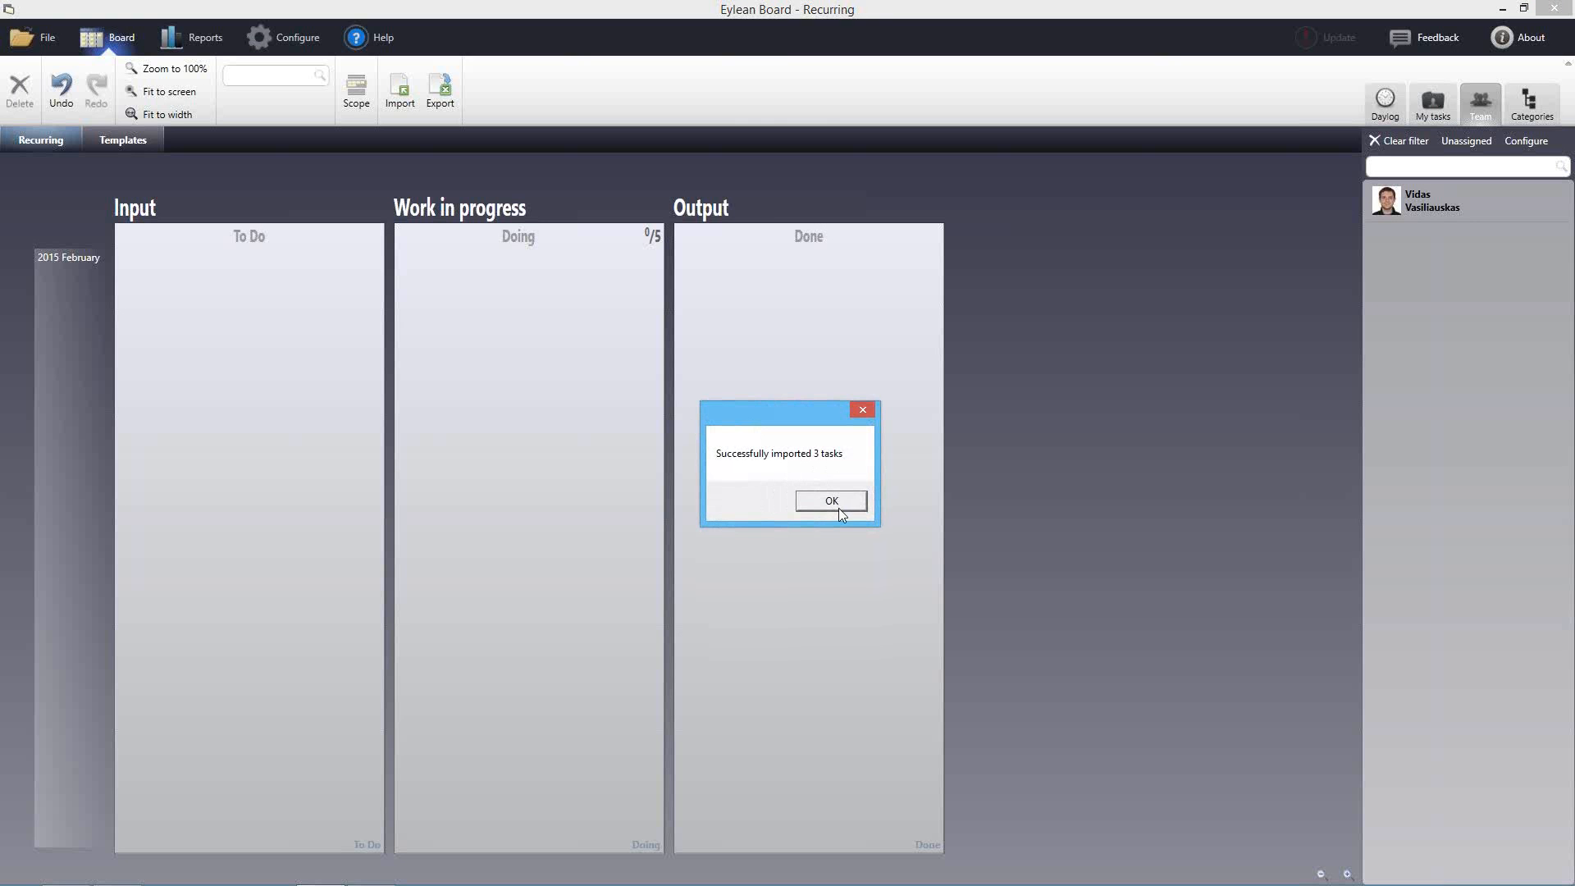
{"action": "left_click", "coordinate": [839, 509]}
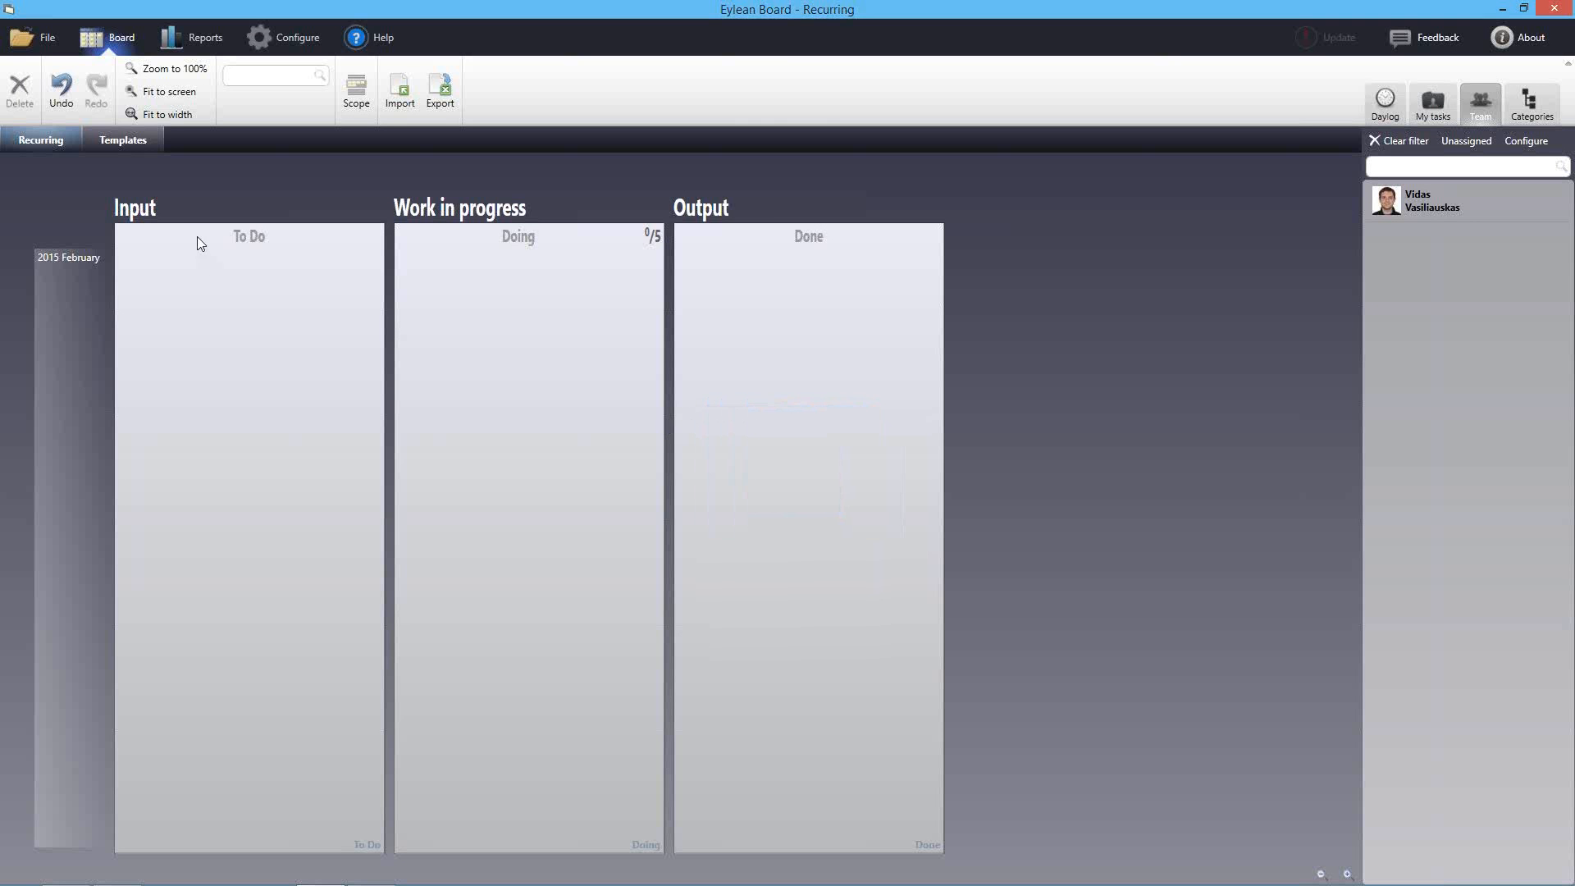
Add October back to the scope and drag Recurring item type 2, Calculate our budget and Retrospective into 2015 February
{"action": "left_click", "coordinate": [353, 92]}
{"action": "left_click", "coordinate": [563, 337]}
{"action": "left_click", "coordinate": [999, 673]}
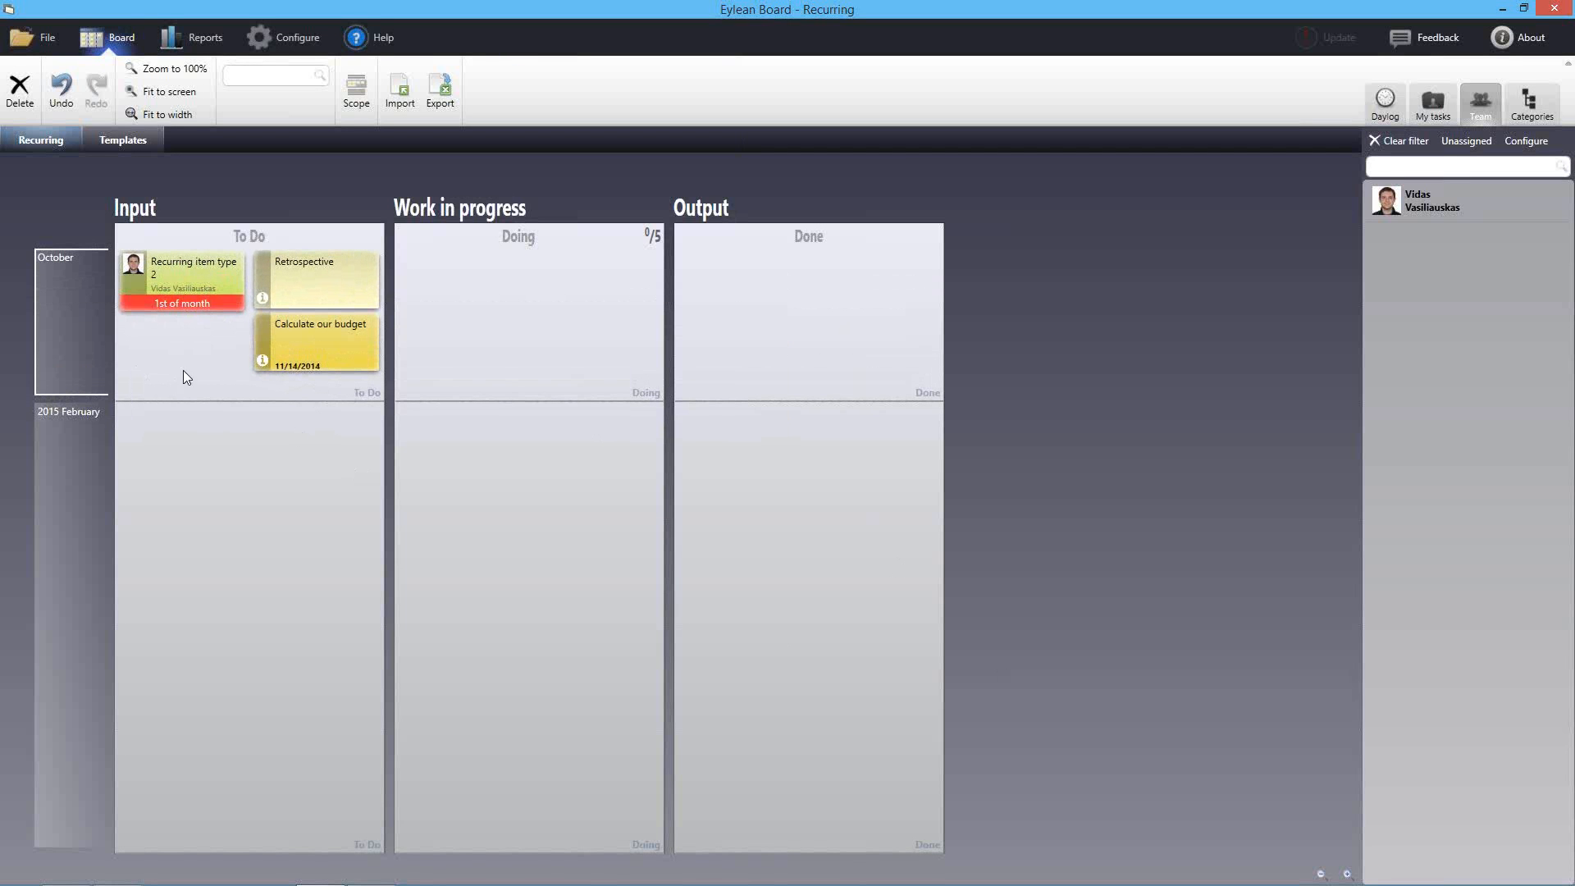
{"action": "left_click_drag", "start_coordinate": [189, 272], "coordinate": [172, 488]}
{"action": "left_click_drag", "start_coordinate": [275, 346], "coordinate": [320, 480]}
{"action": "left_click_drag", "start_coordinate": [304, 269], "coordinate": [223, 558]}
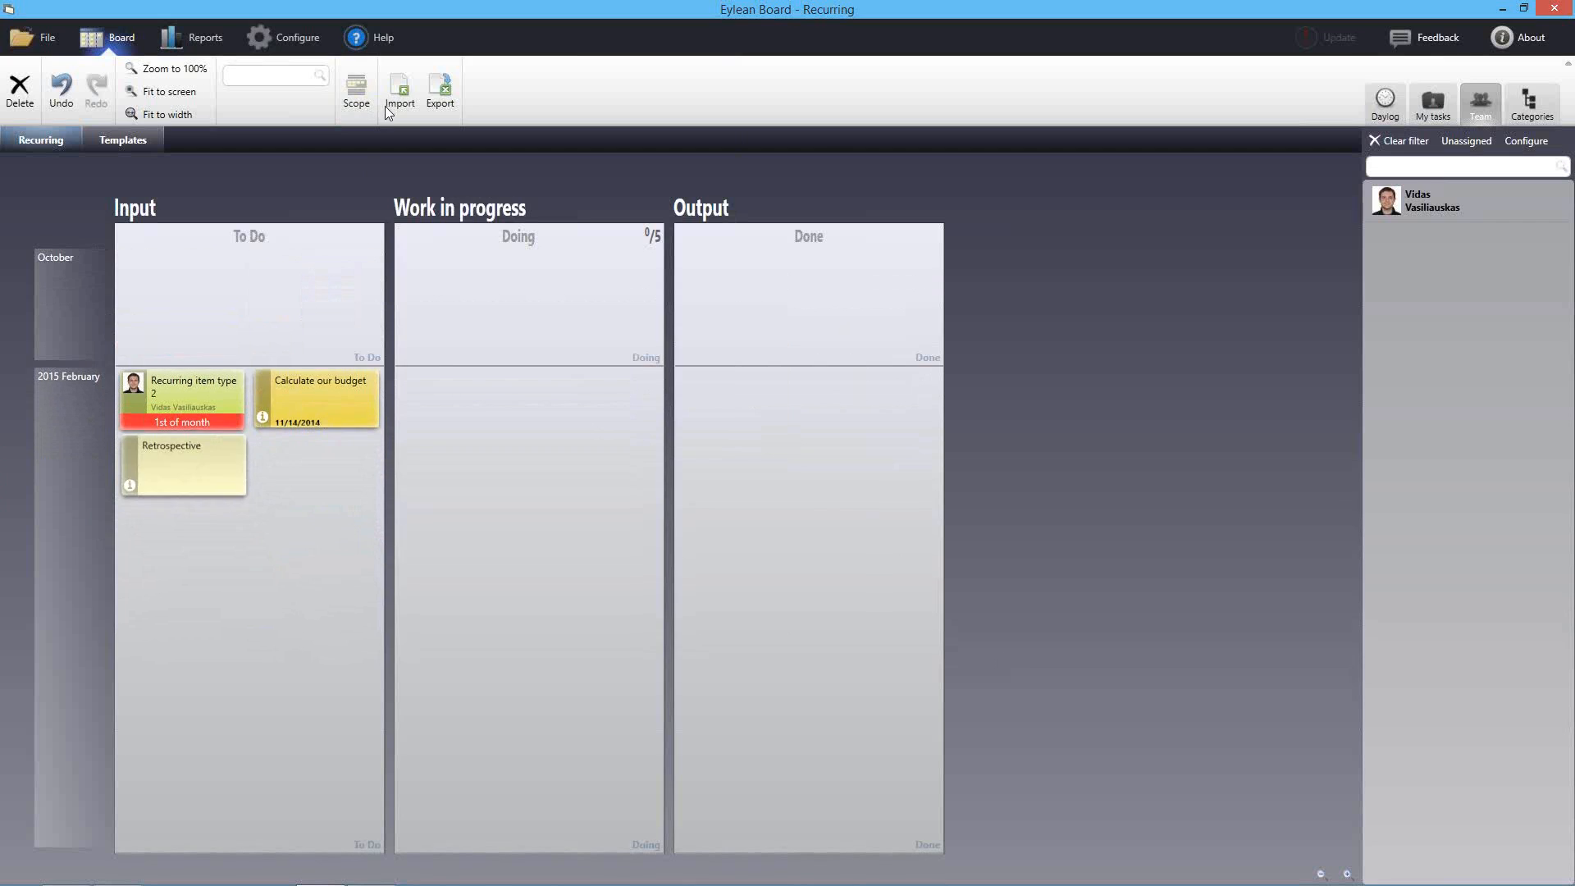
Import recurring_each_month.xml again as an Excel/Eylean file, accepting the existing tasks
{"action": "left_click", "coordinate": [391, 102]}
{"action": "left_click", "coordinate": [769, 449]}
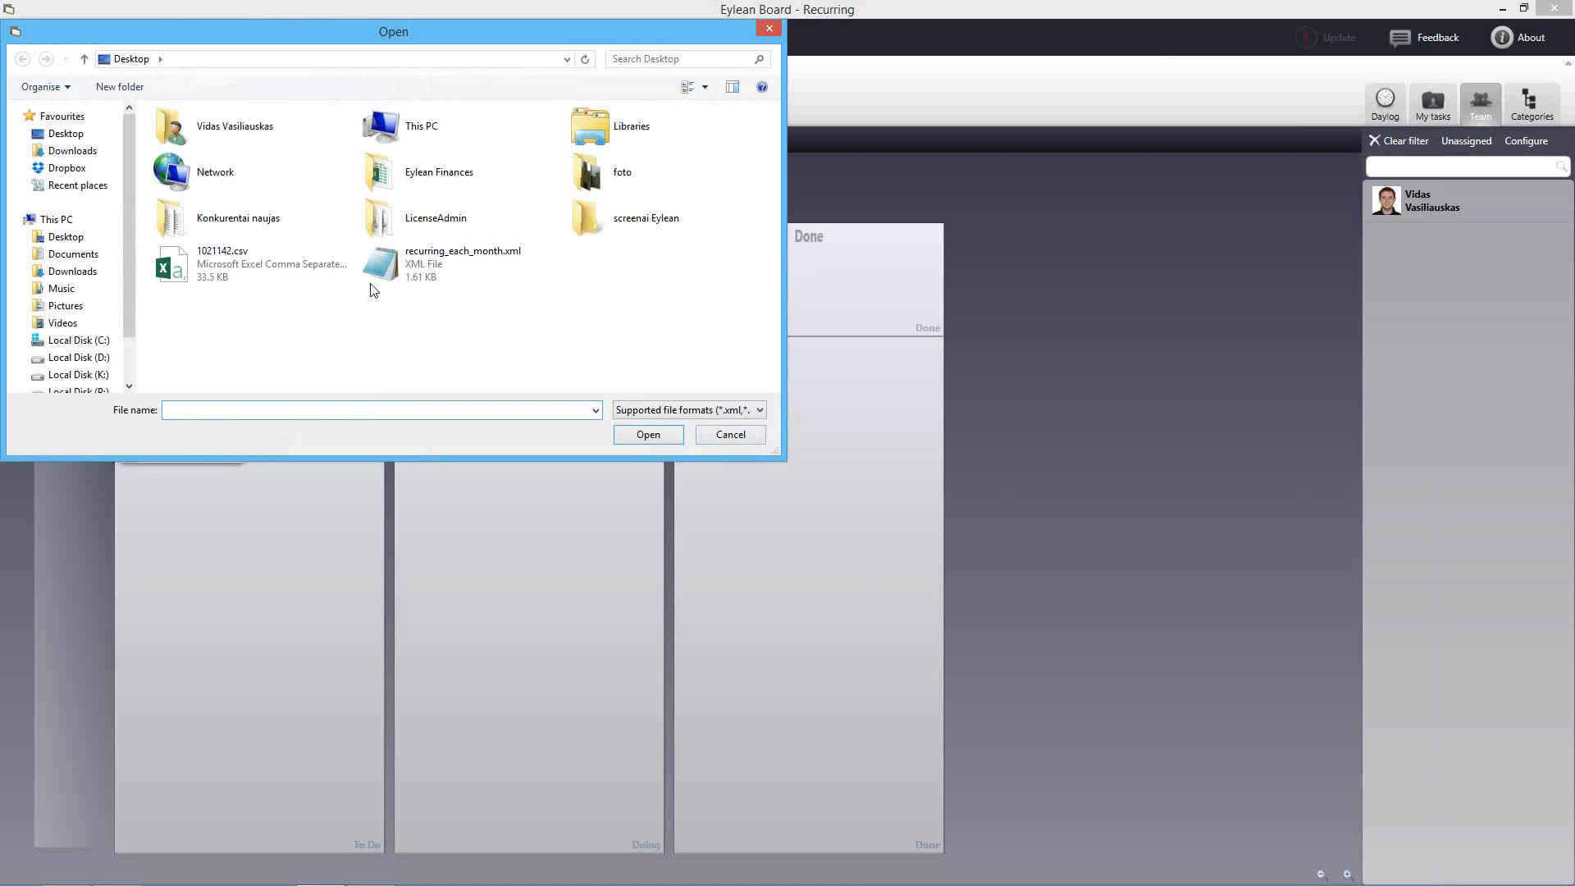
{"action": "left_click", "coordinate": [412, 272]}
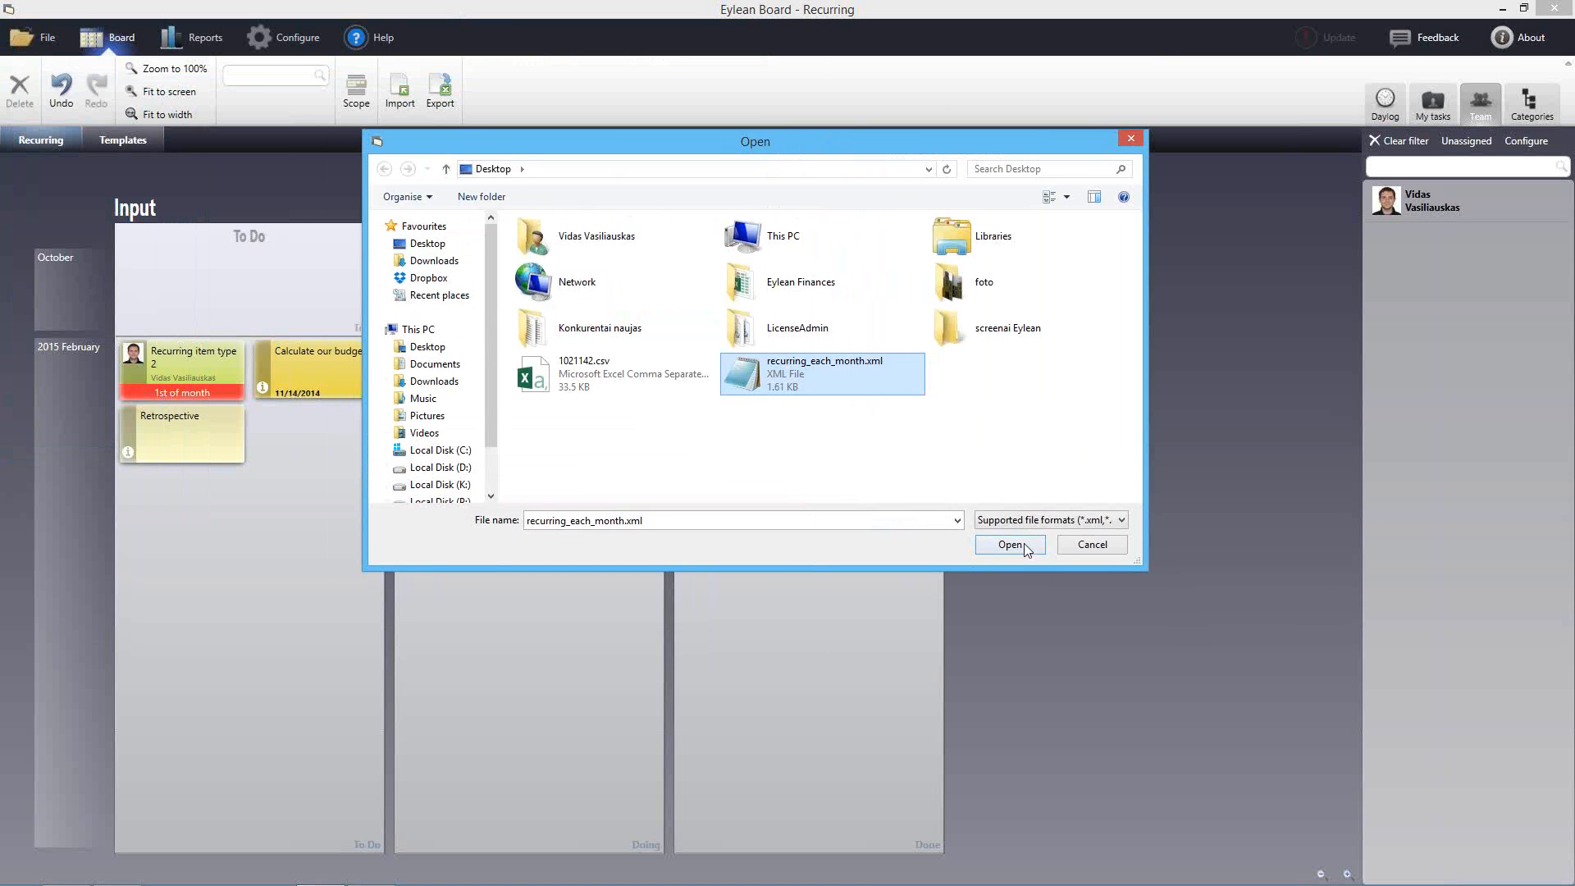
{"action": "left_click", "coordinate": [1022, 544]}
{"action": "left_click", "coordinate": [817, 509]}
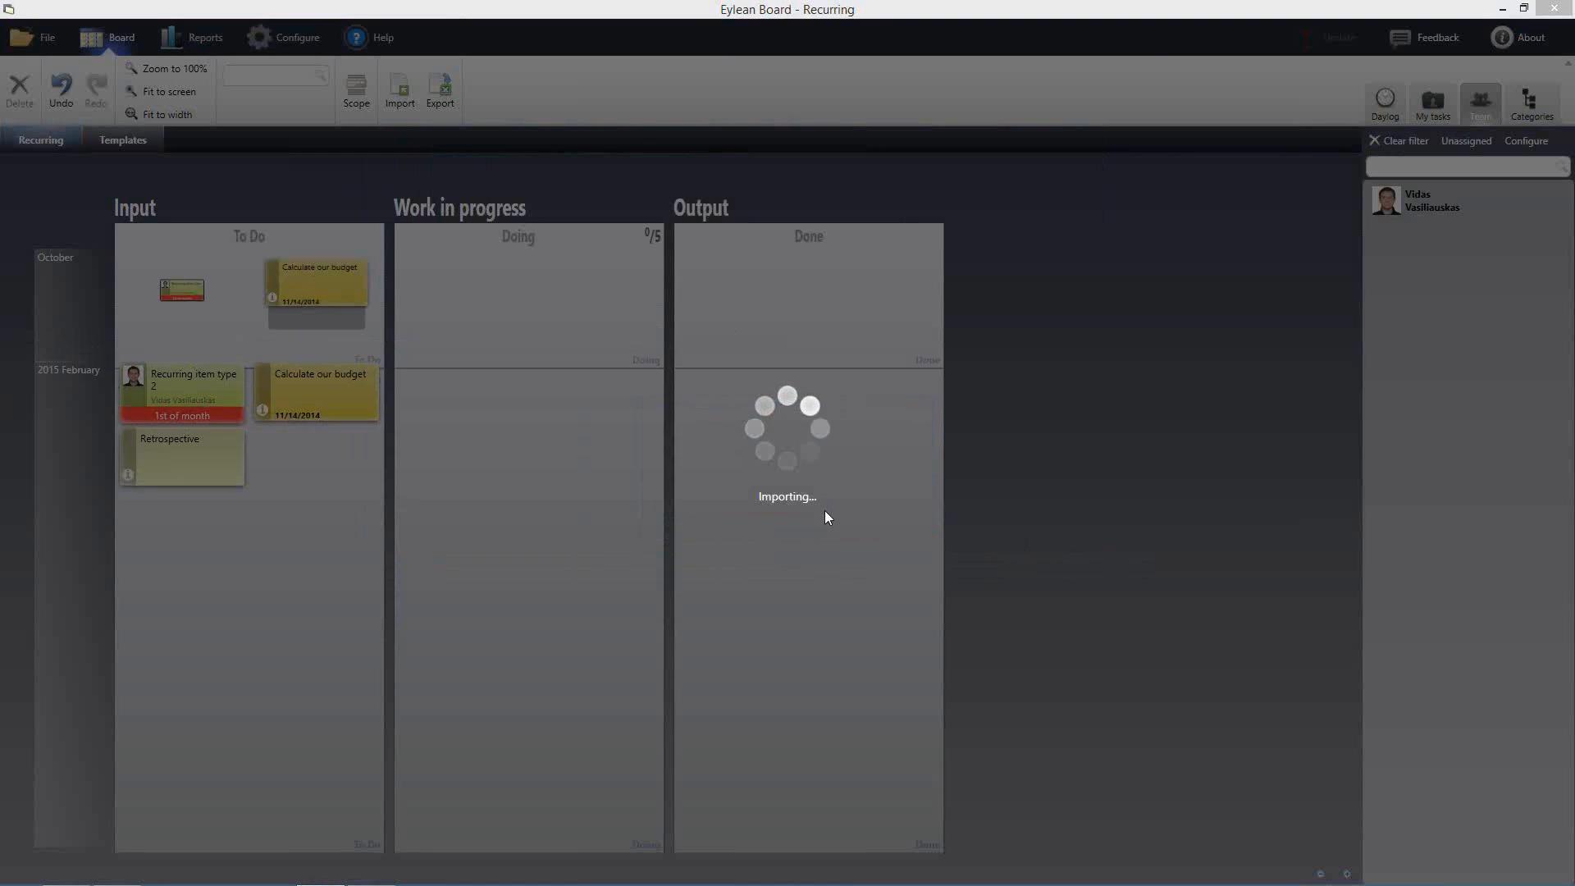
{"action": "left_click", "coordinate": [830, 502]}
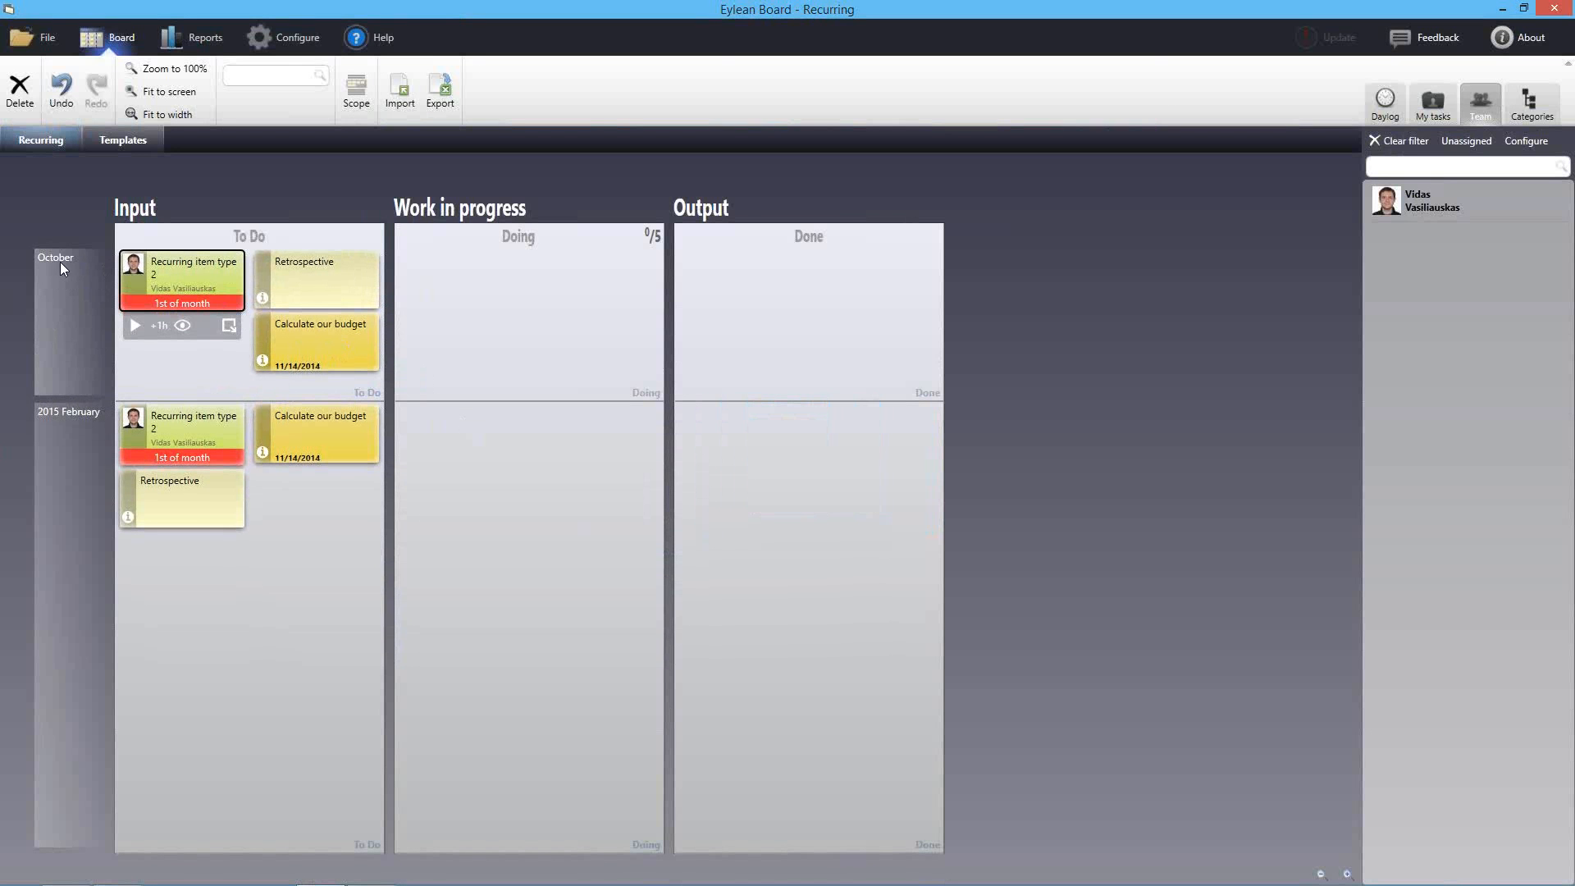
Drag the new Recurring item type 2, Retrospective and Calculate our budget cards from October into 2015 February
{"action": "left_click", "coordinate": [458, 436]}
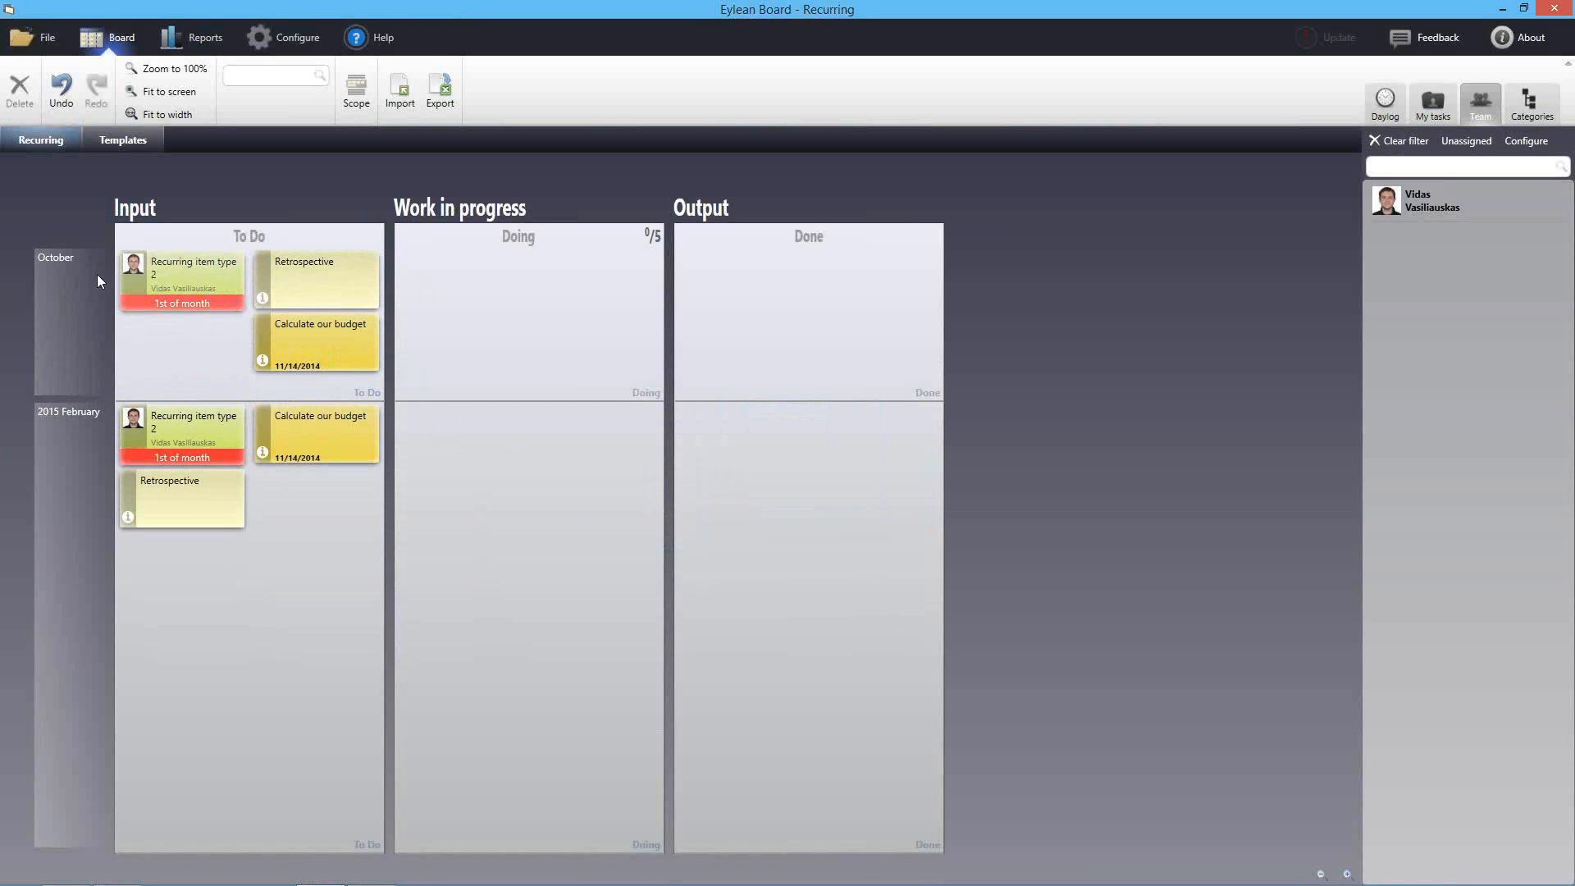
{"action": "left_click_drag", "start_coordinate": [190, 273], "coordinate": [308, 547]}
{"action": "left_click_drag", "start_coordinate": [300, 272], "coordinate": [194, 544]}
{"action": "left_click_drag", "start_coordinate": [325, 277], "coordinate": [315, 569]}
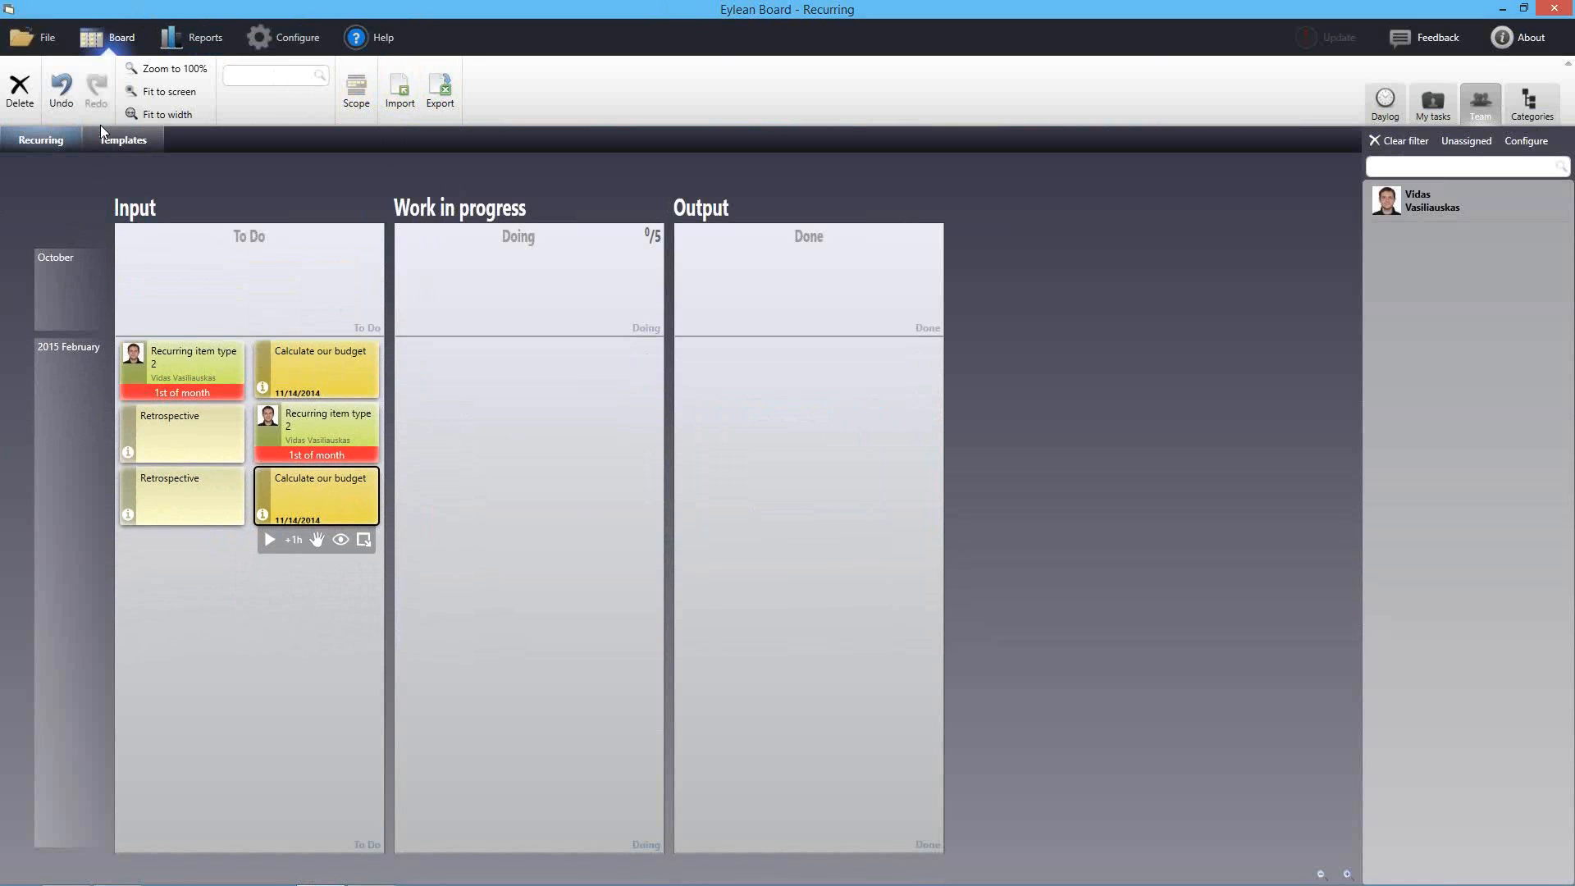
{"action": "left_click", "coordinate": [123, 140]}
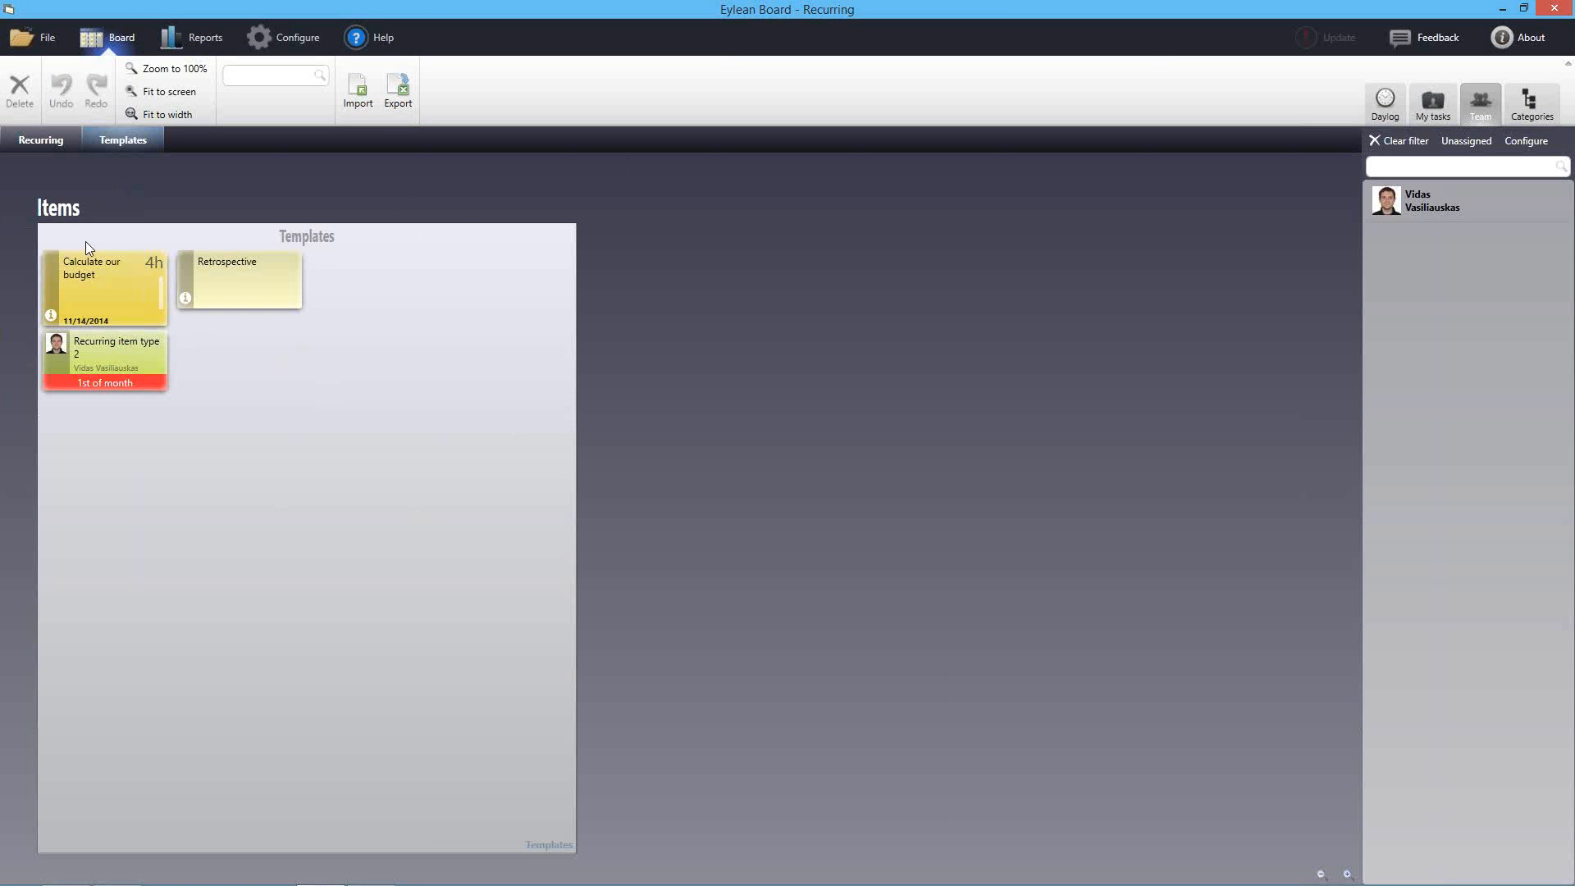
{"action": "left_click", "coordinate": [403, 97]}
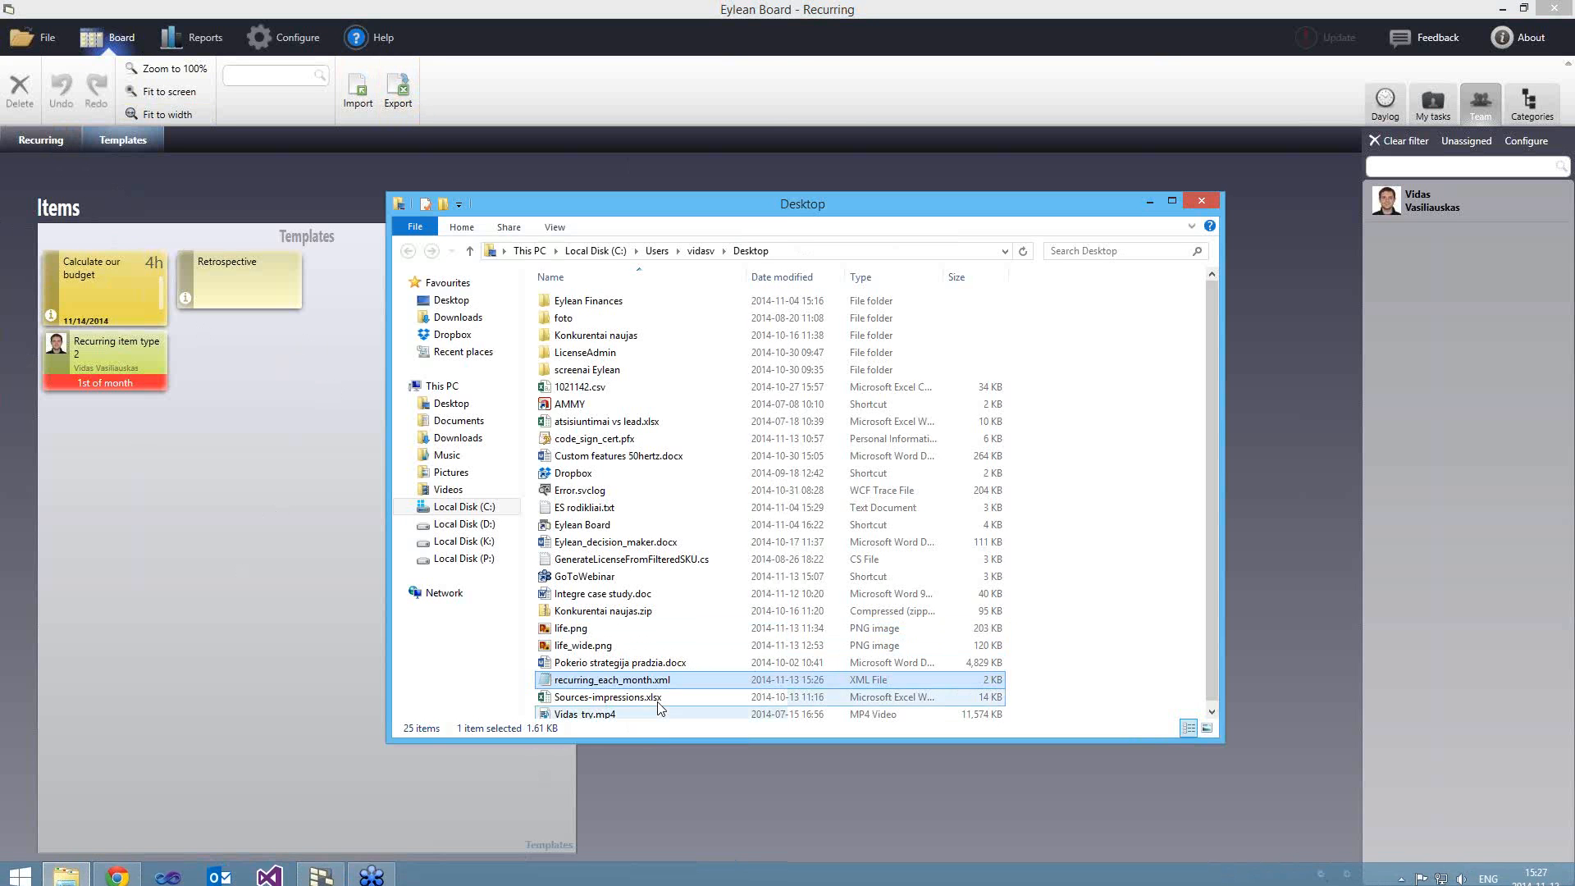
{"action": "double_click", "coordinate": [615, 682]}
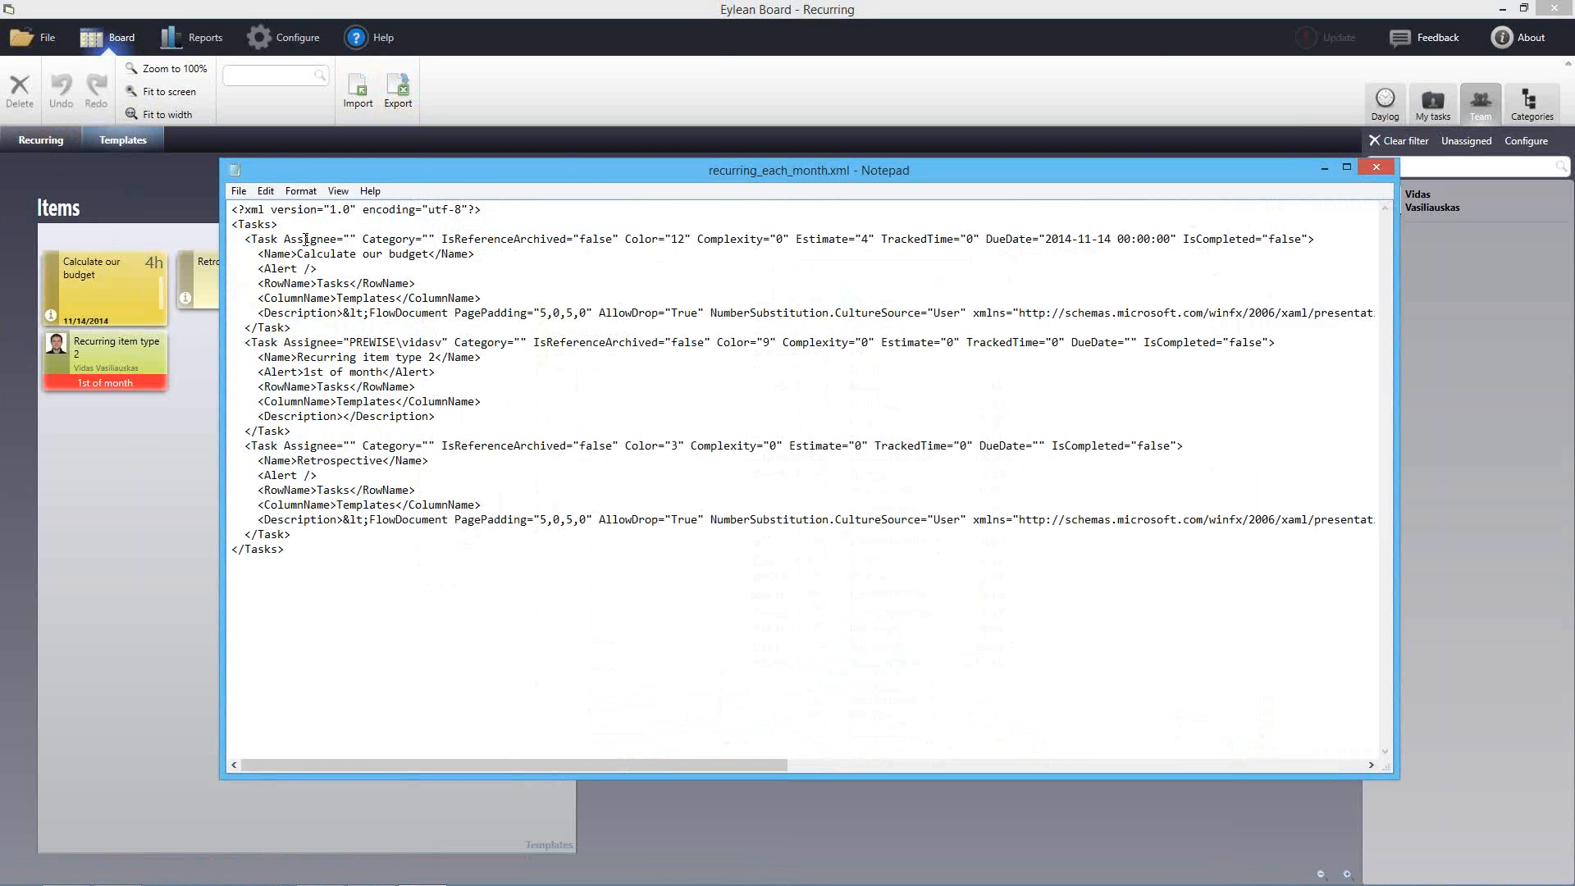
{"action": "left_click_drag", "start_coordinate": [774, 169], "coordinate": [570, 162]}
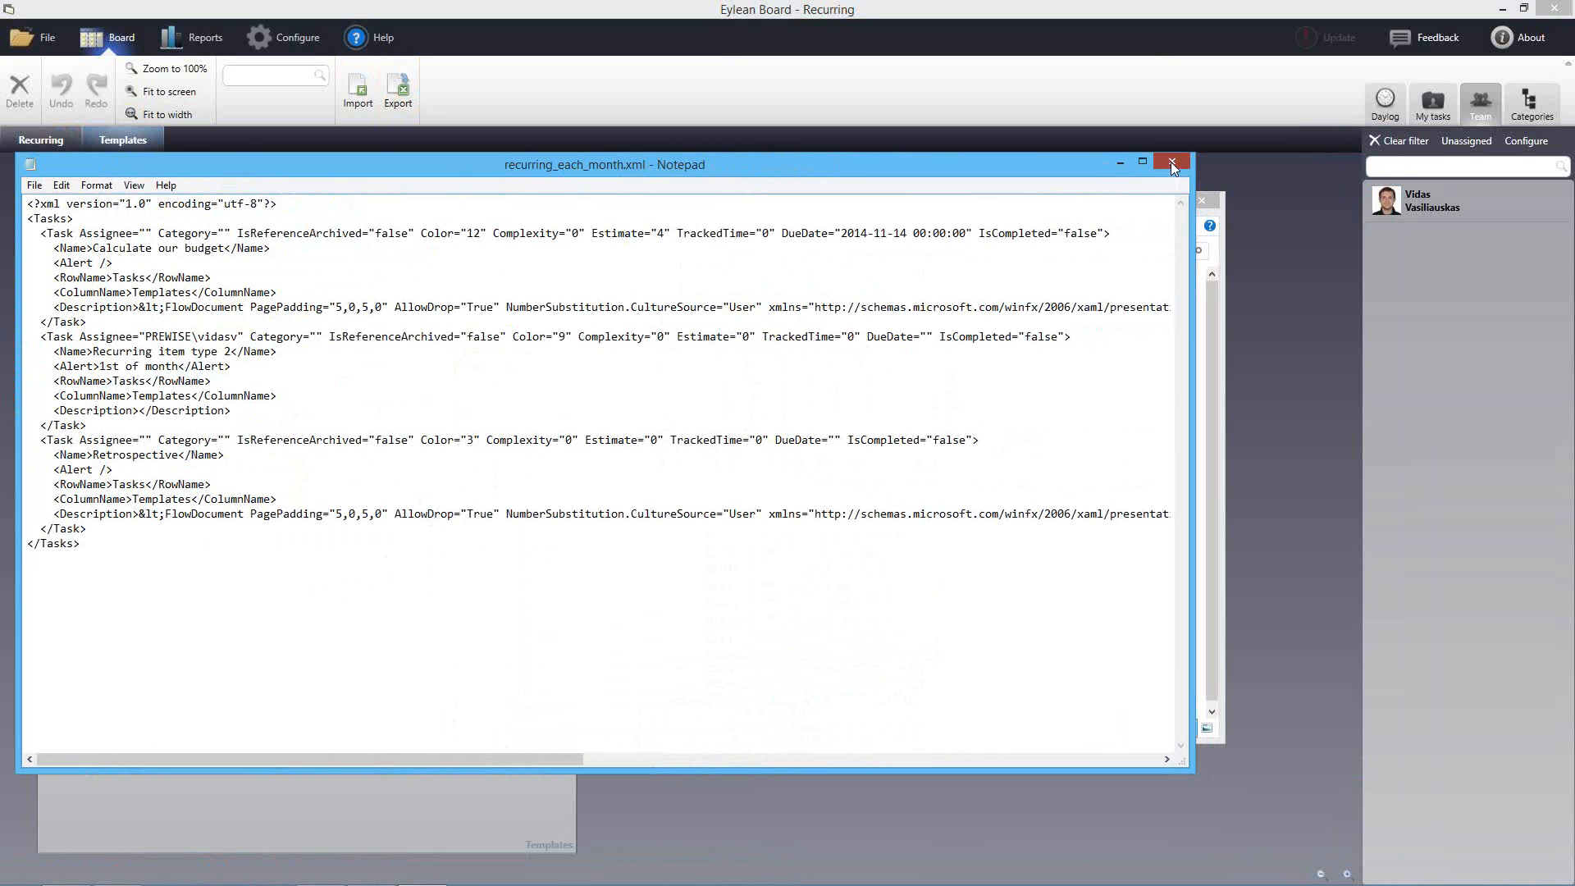
{"action": "left_click", "coordinate": [1171, 162]}
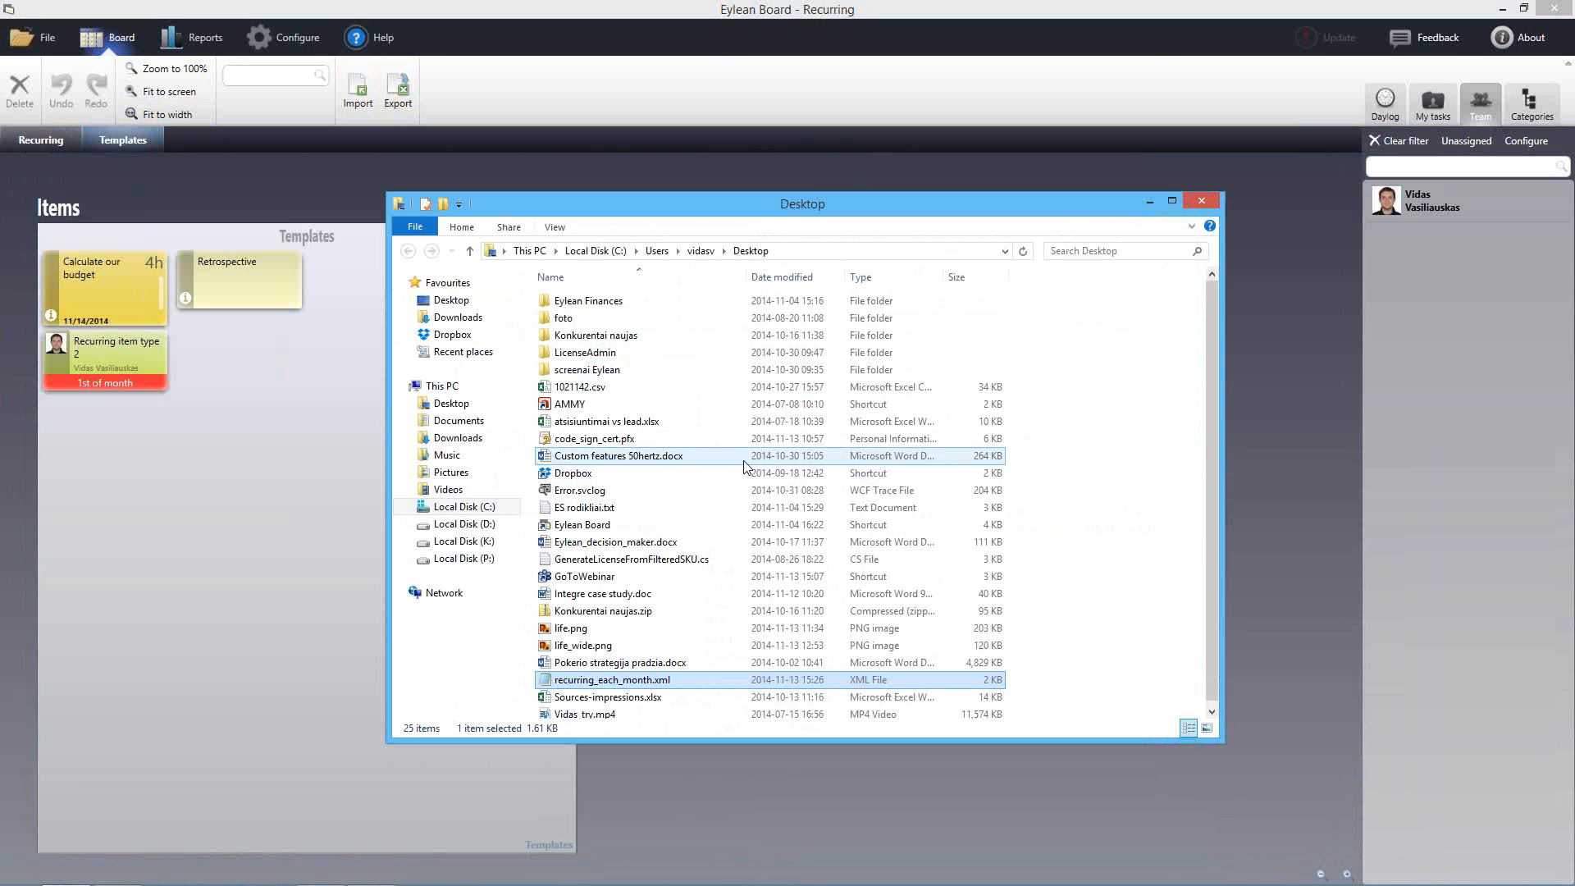
Return to the Recurring board, showing the six cards in 2015 February To Do
{"action": "left_click", "coordinate": [43, 146]}
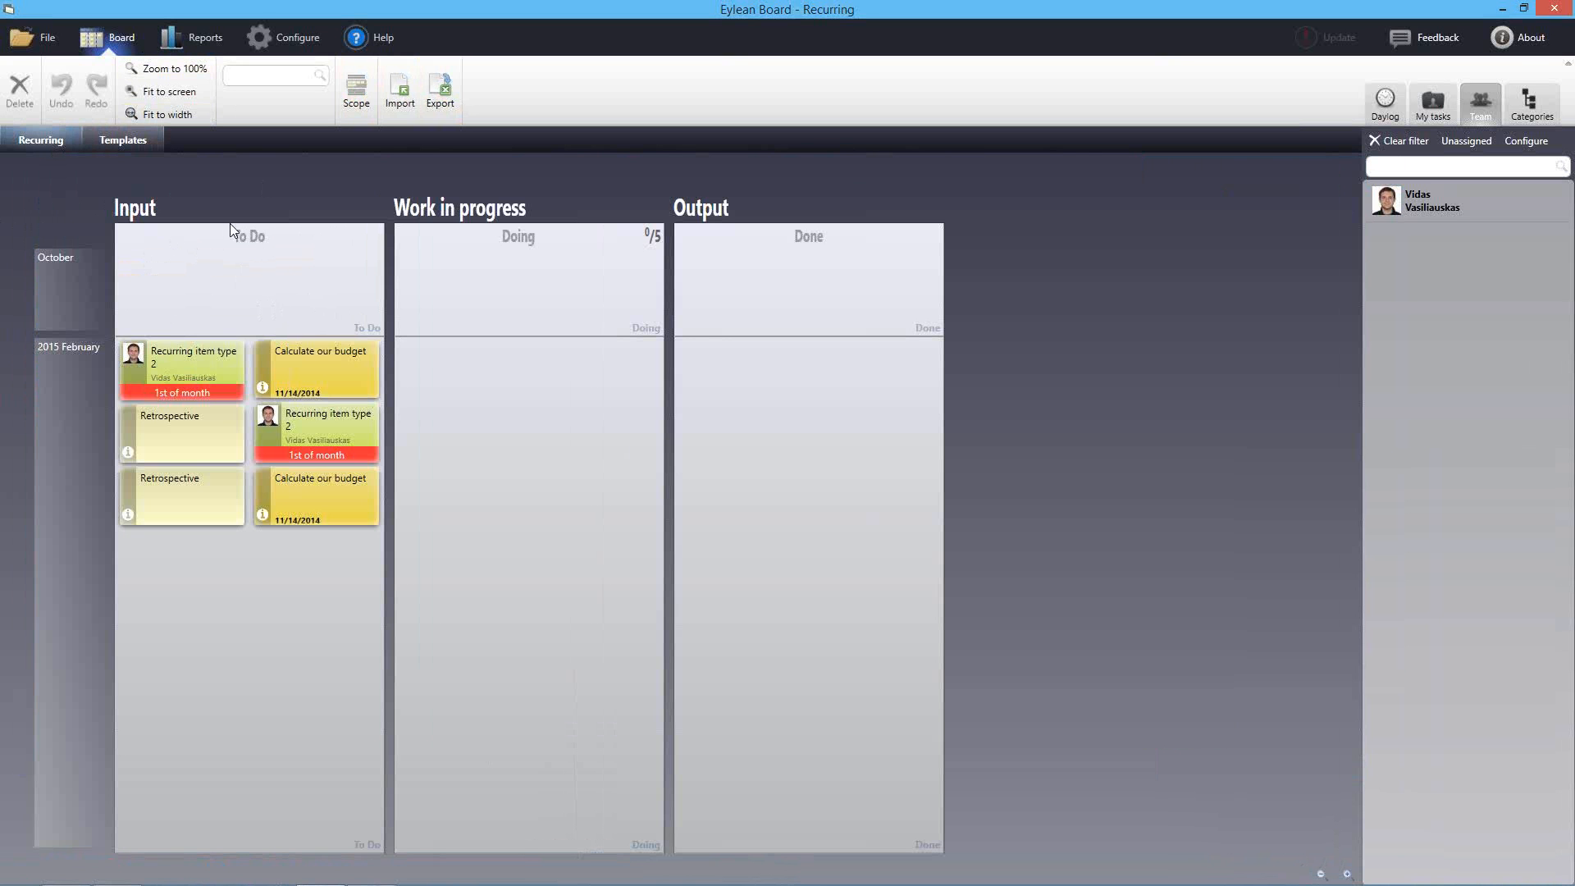
{"action": "left_click", "coordinate": [296, 35]}
{"action": "left_click", "coordinate": [116, 38]}
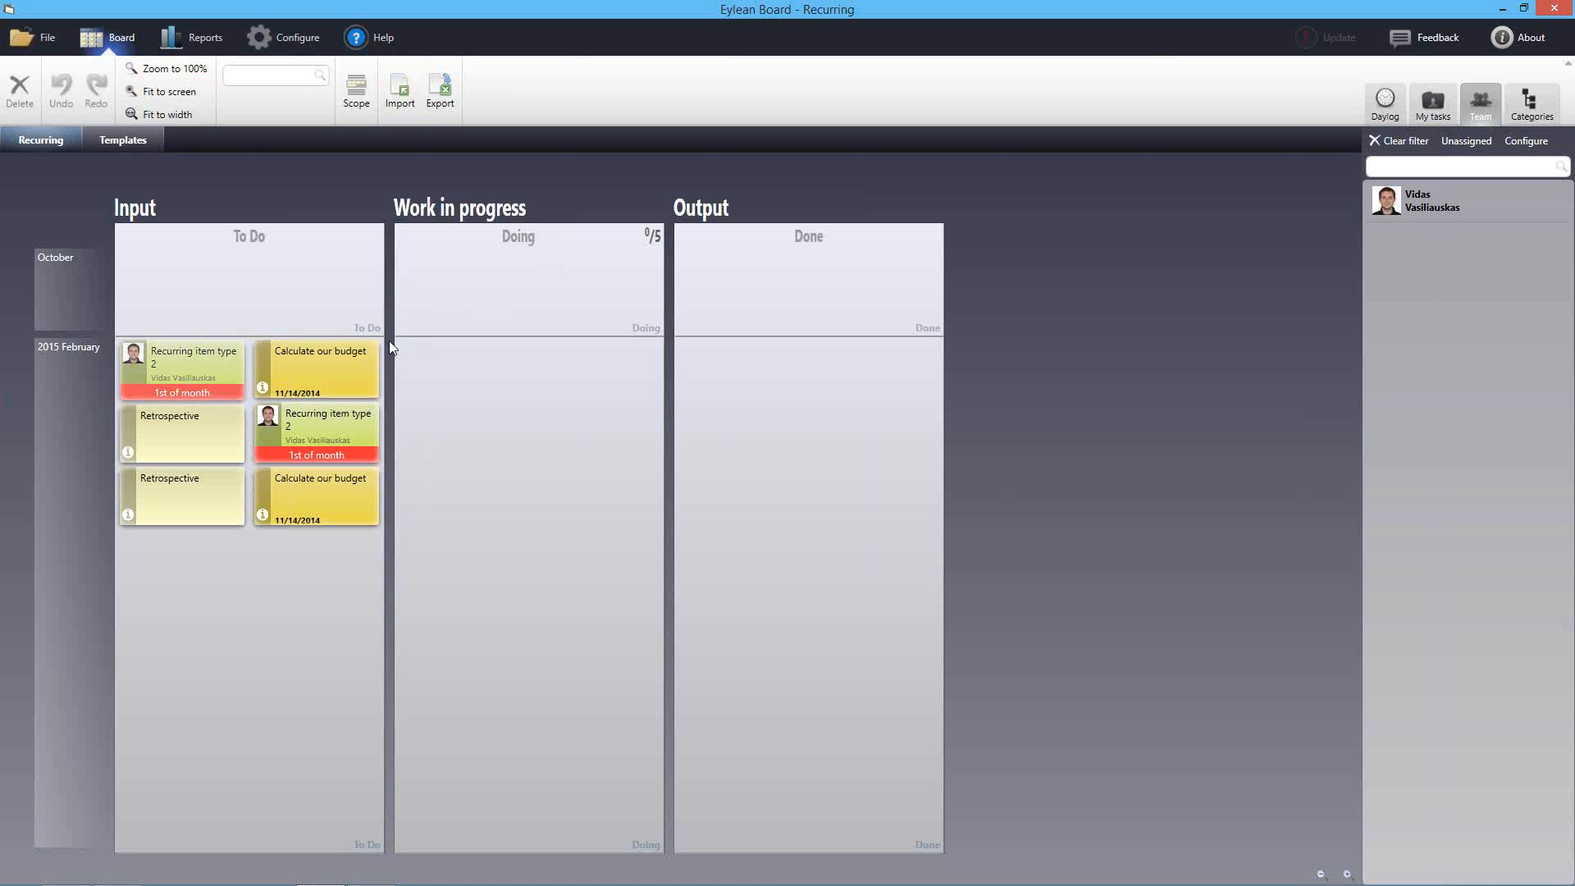
In workspace settings, add a 'Doing 2' column to the Work in progress section
{"action": "left_click", "coordinate": [287, 42]}
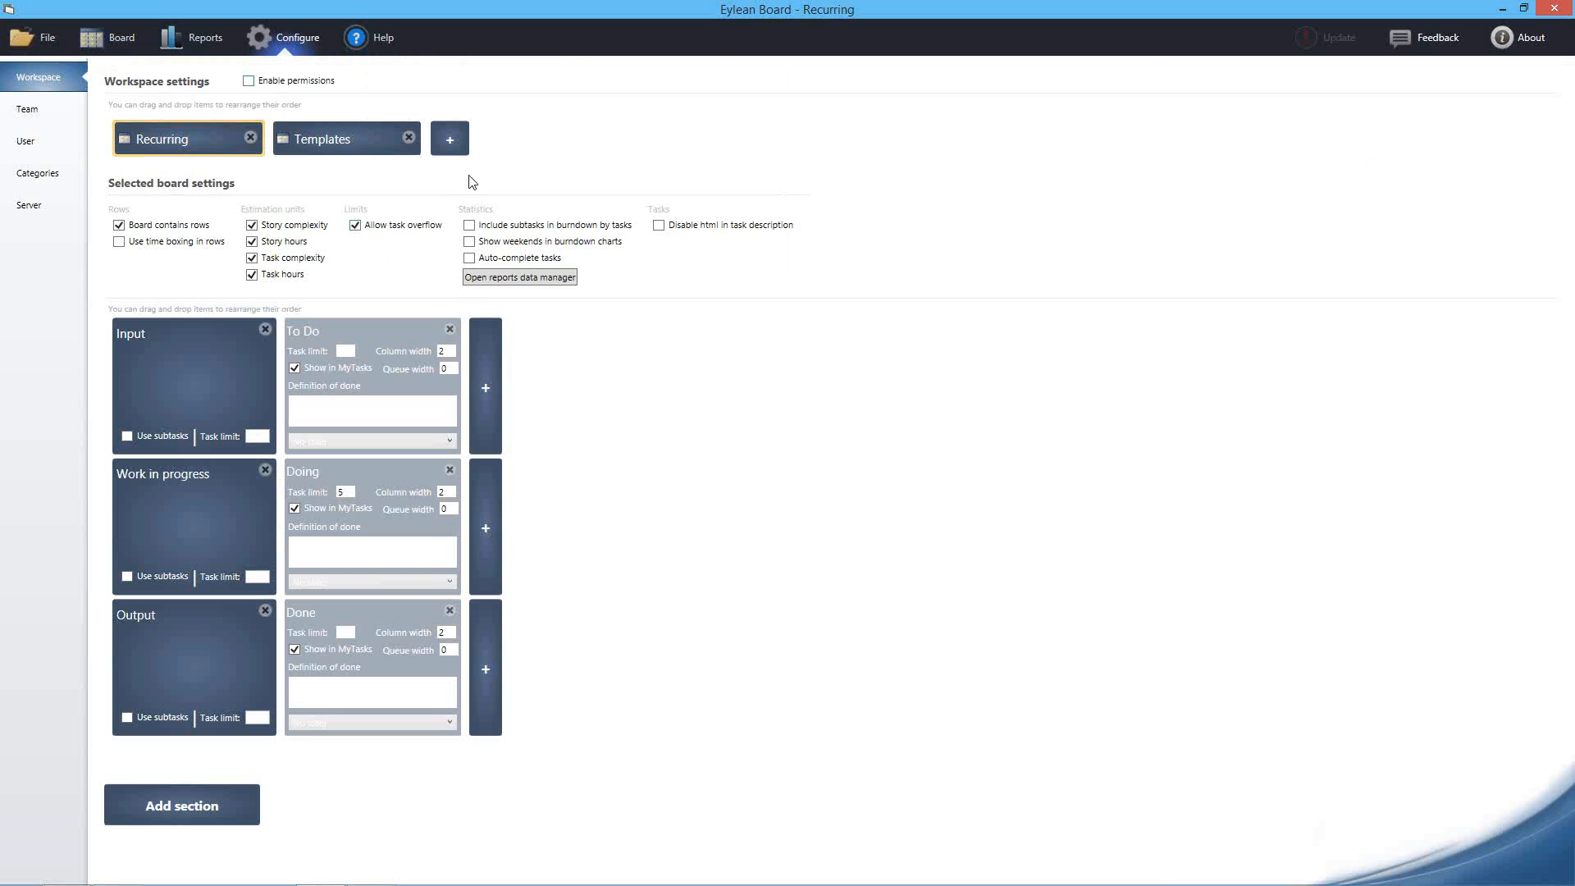
{"action": "left_click", "coordinate": [485, 529]}
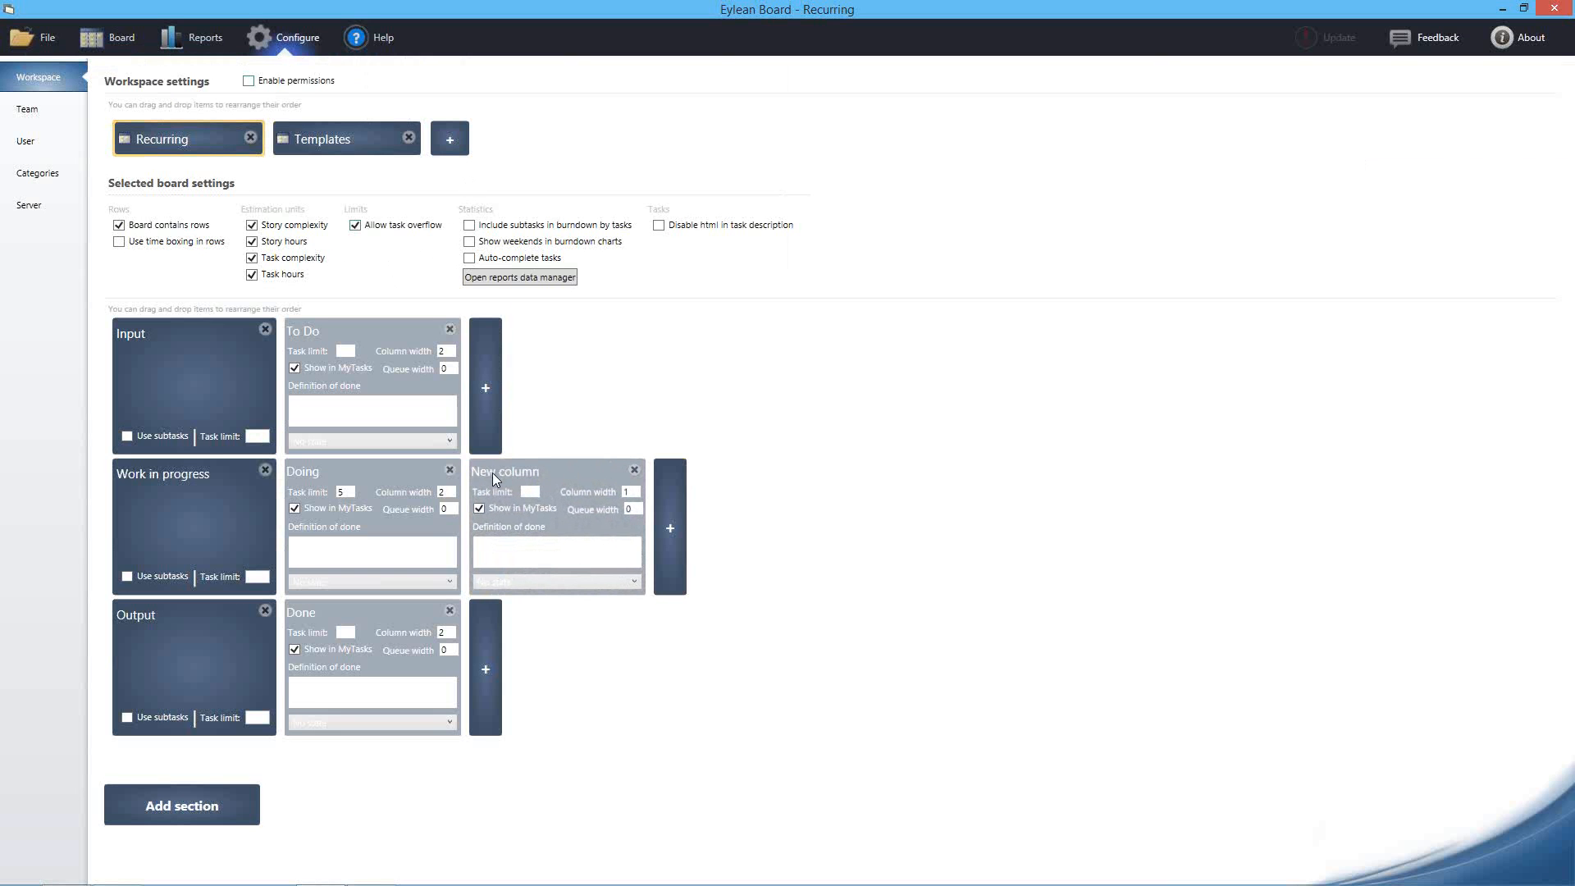
{"action": "left_click", "coordinate": [490, 476]}
{"action": "type", "text": "Dpo"}
{"action": "key", "text": "BackSpace"}
{"action": "type", "text": "oing 2"}
Add a QA section with a 'Testing' column and move it above Output
{"action": "left_click", "coordinate": [221, 817]}
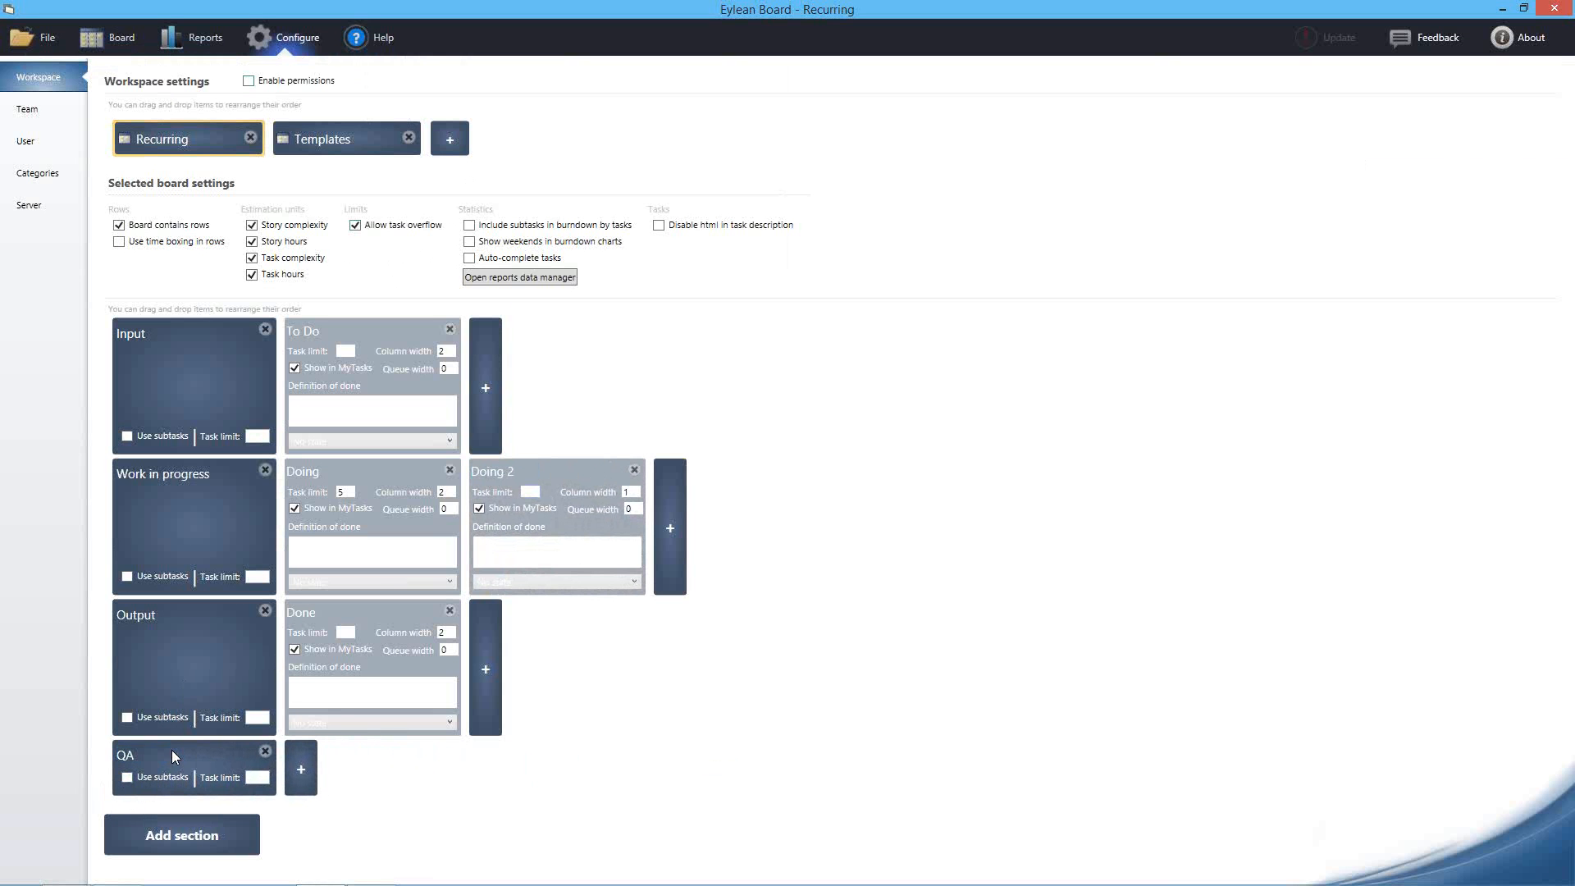
{"action": "left_click", "coordinate": [303, 771]}
{"action": "left_click", "coordinate": [323, 752]}
{"action": "type", "text": "Testing"}
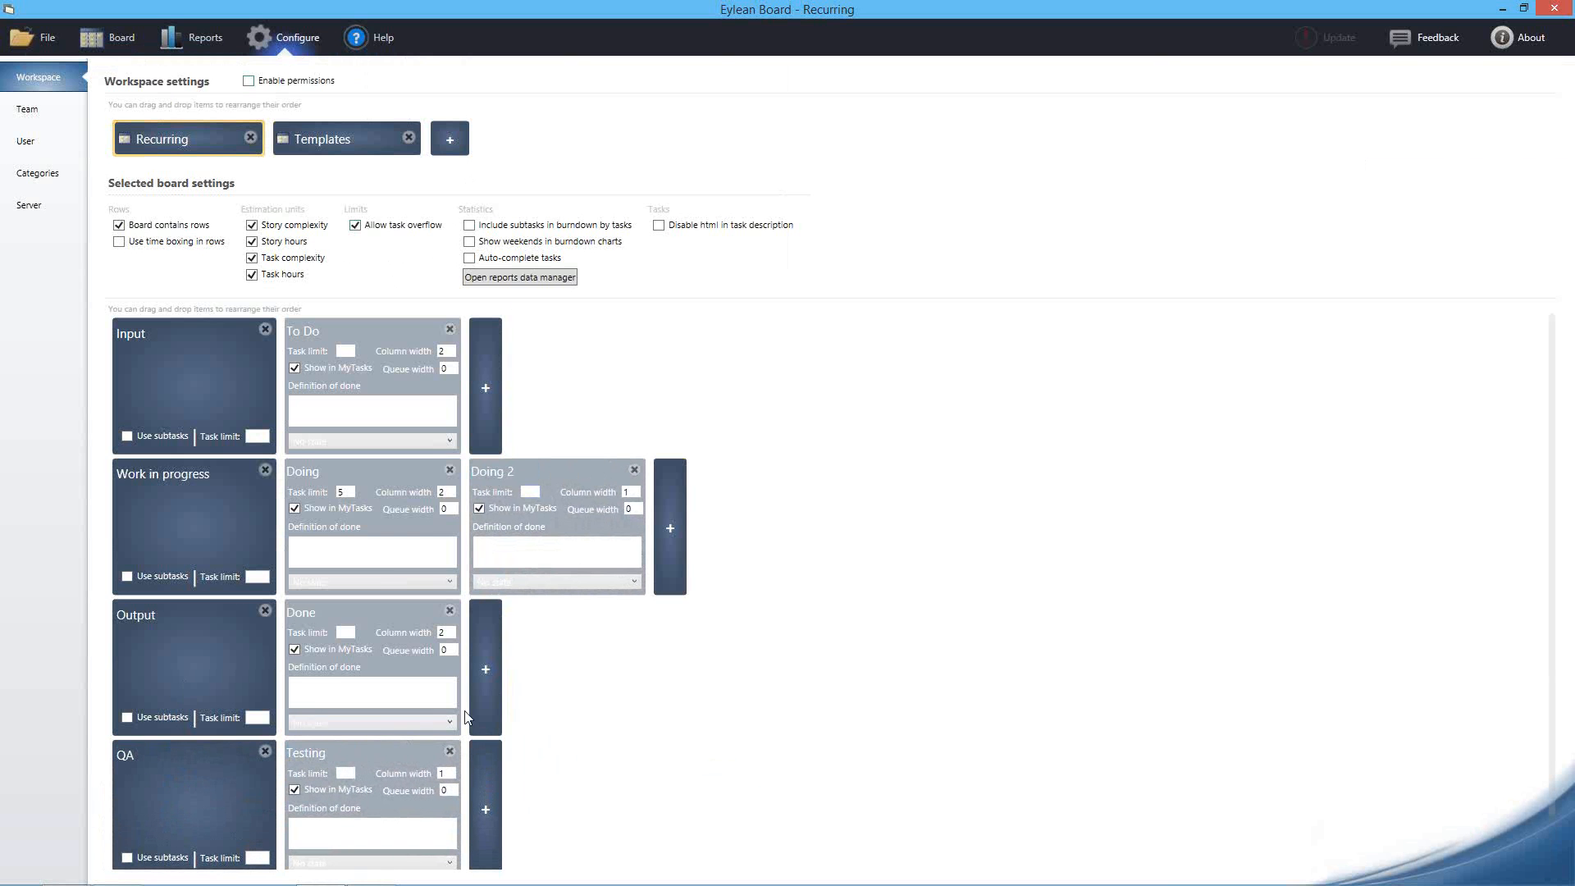
{"action": "left_click_drag", "start_coordinate": [185, 761], "coordinate": [183, 636]}
{"action": "left_click", "coordinate": [115, 39]}
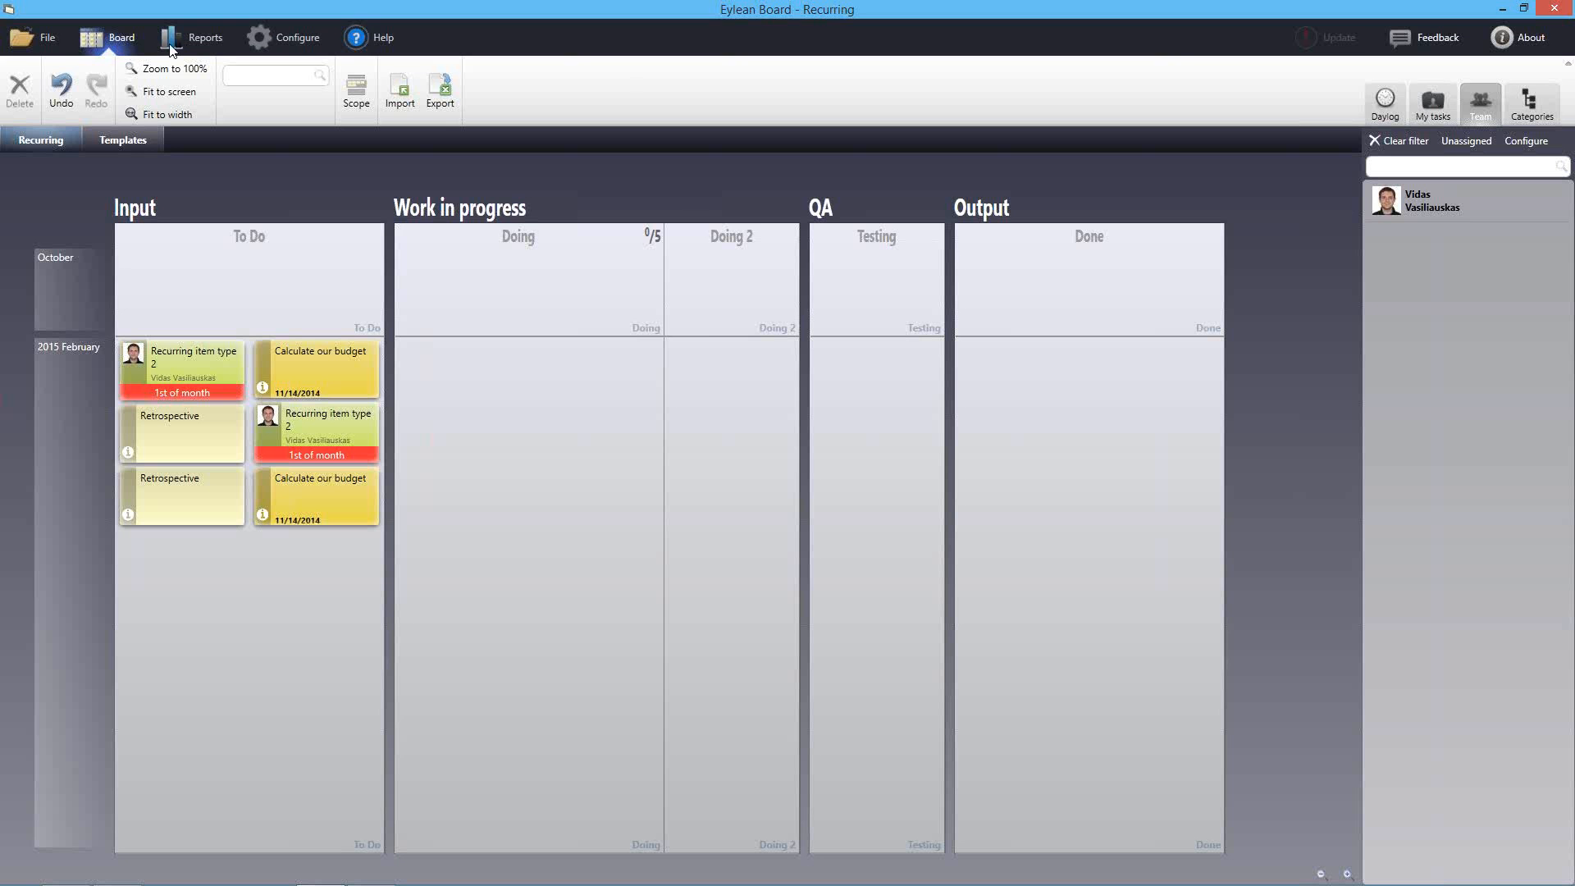
Save the Recurring board as a template named 'Prewise default project'
{"action": "left_click", "coordinate": [306, 51]}
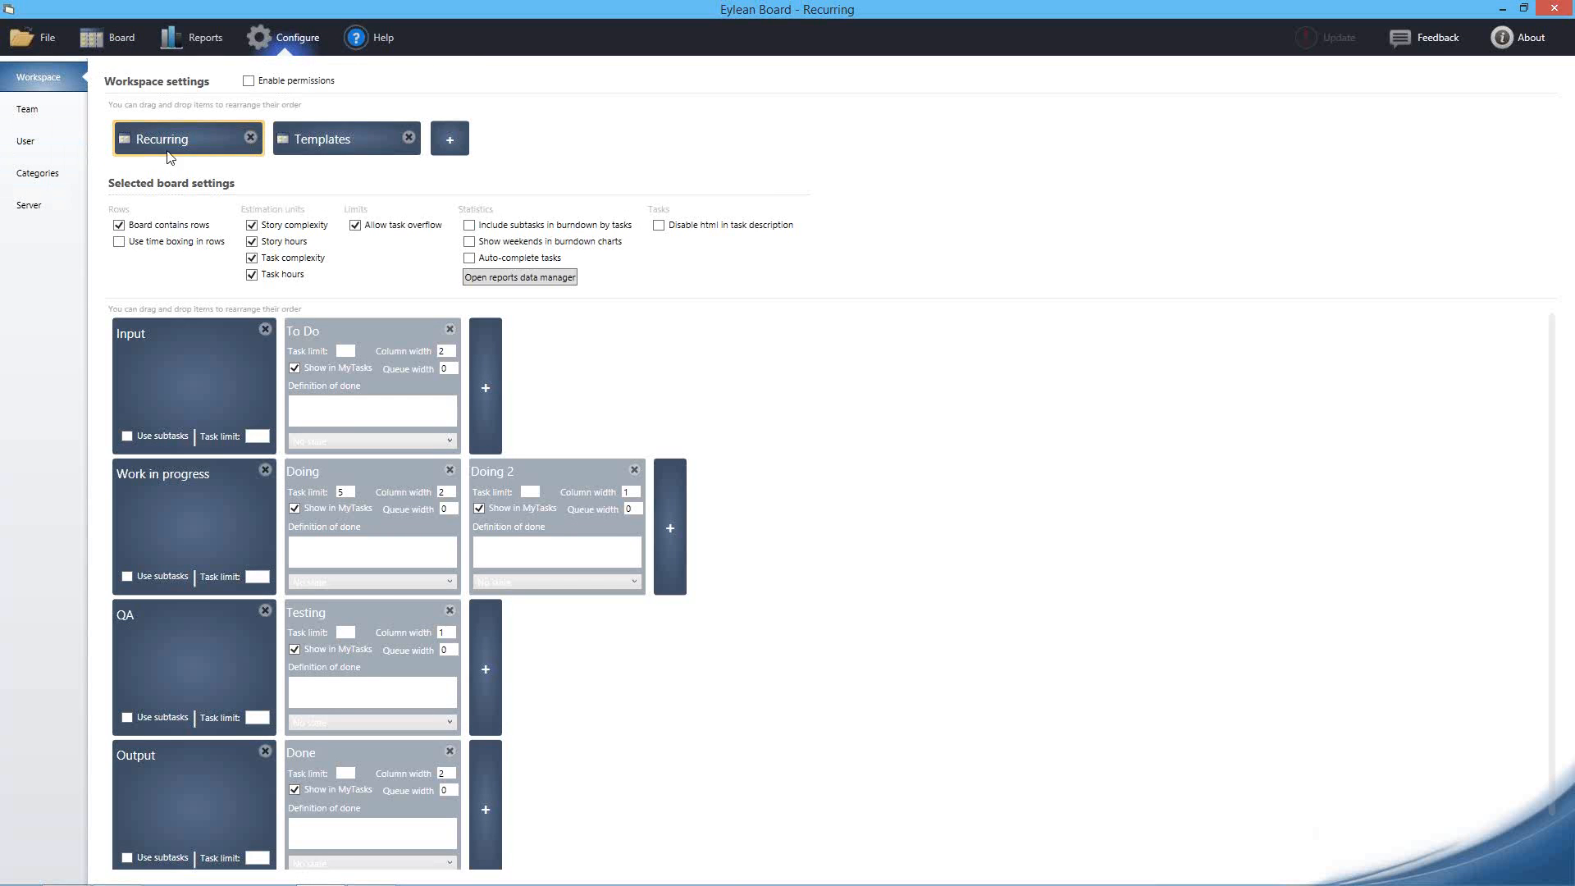
{"action": "left_click", "coordinate": [210, 135]}
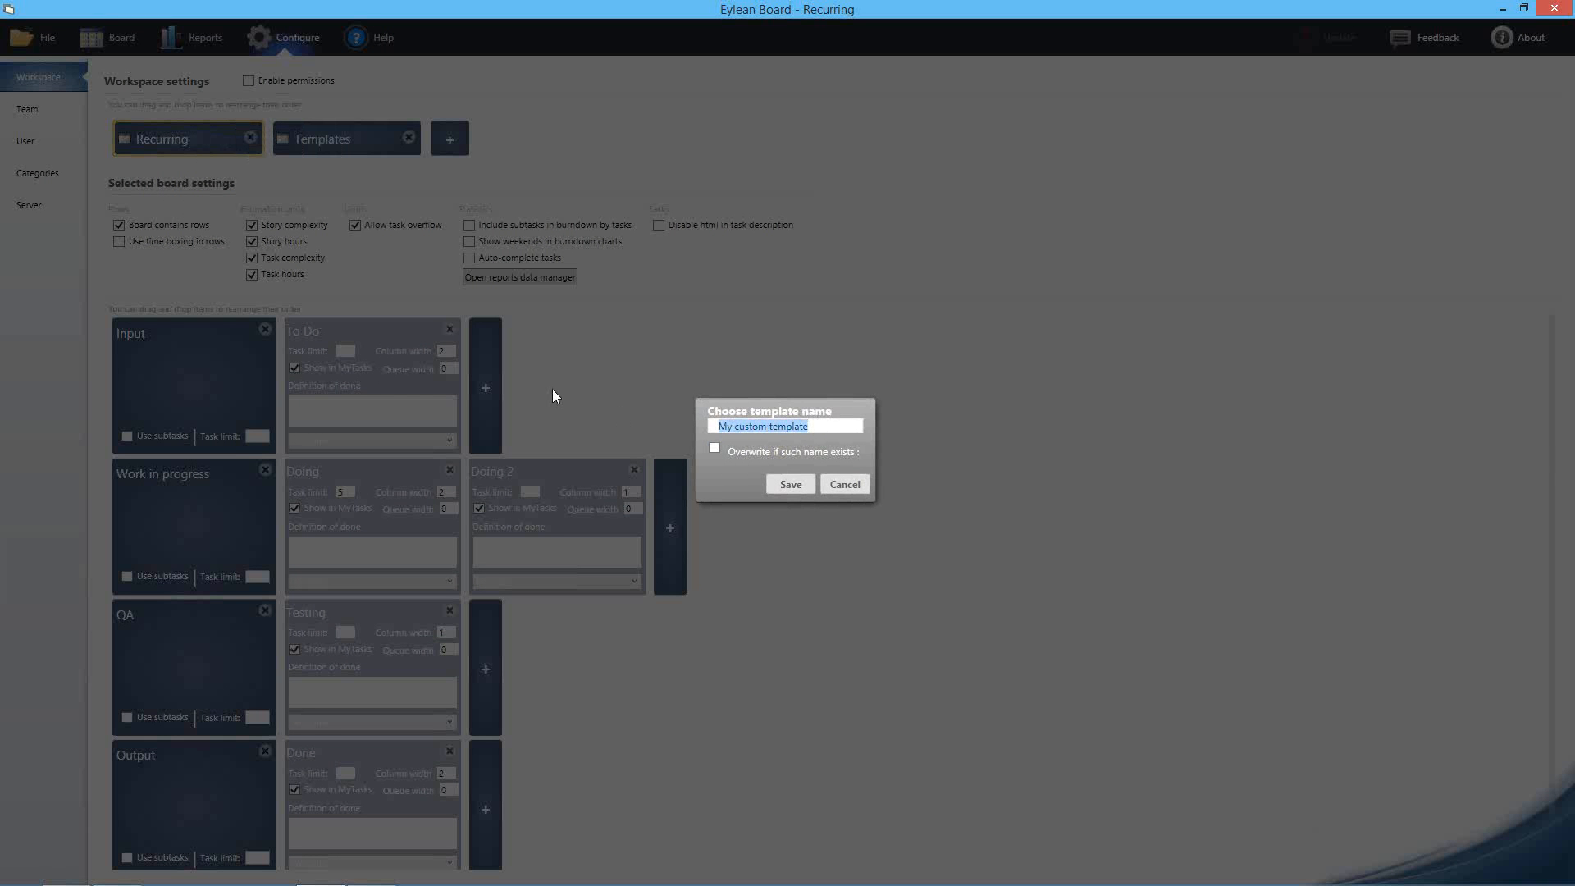
{"action": "type", "text": "Prewise deufalt project"}
{"action": "double_click", "coordinate": [777, 426]}
{"action": "type", "text": "default"}
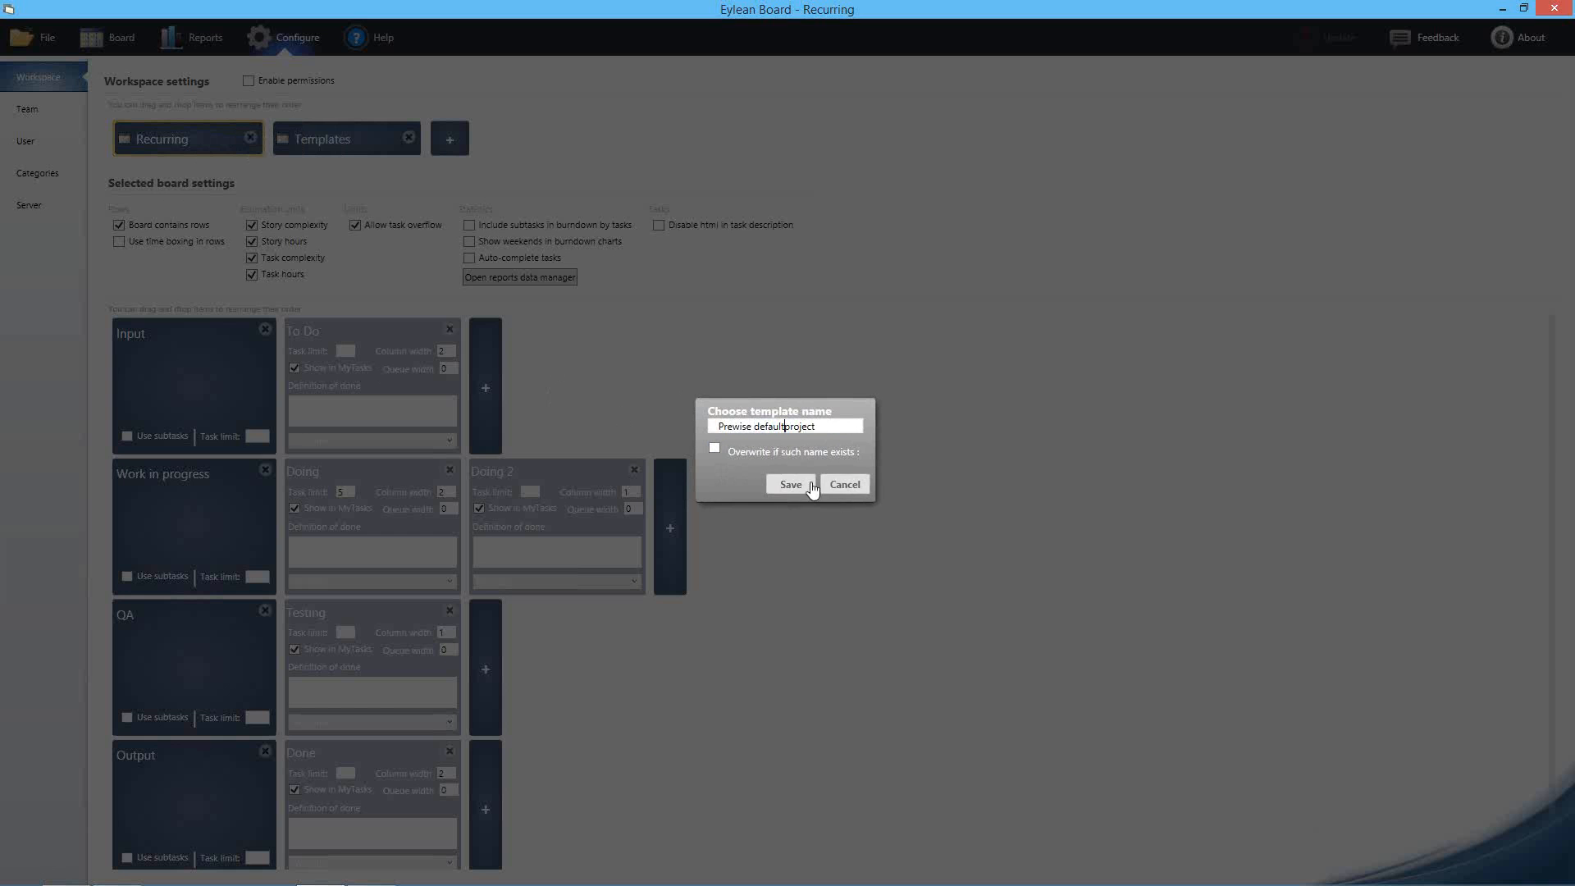
{"action": "left_click", "coordinate": [791, 484]}
{"action": "left_click", "coordinate": [793, 491]}
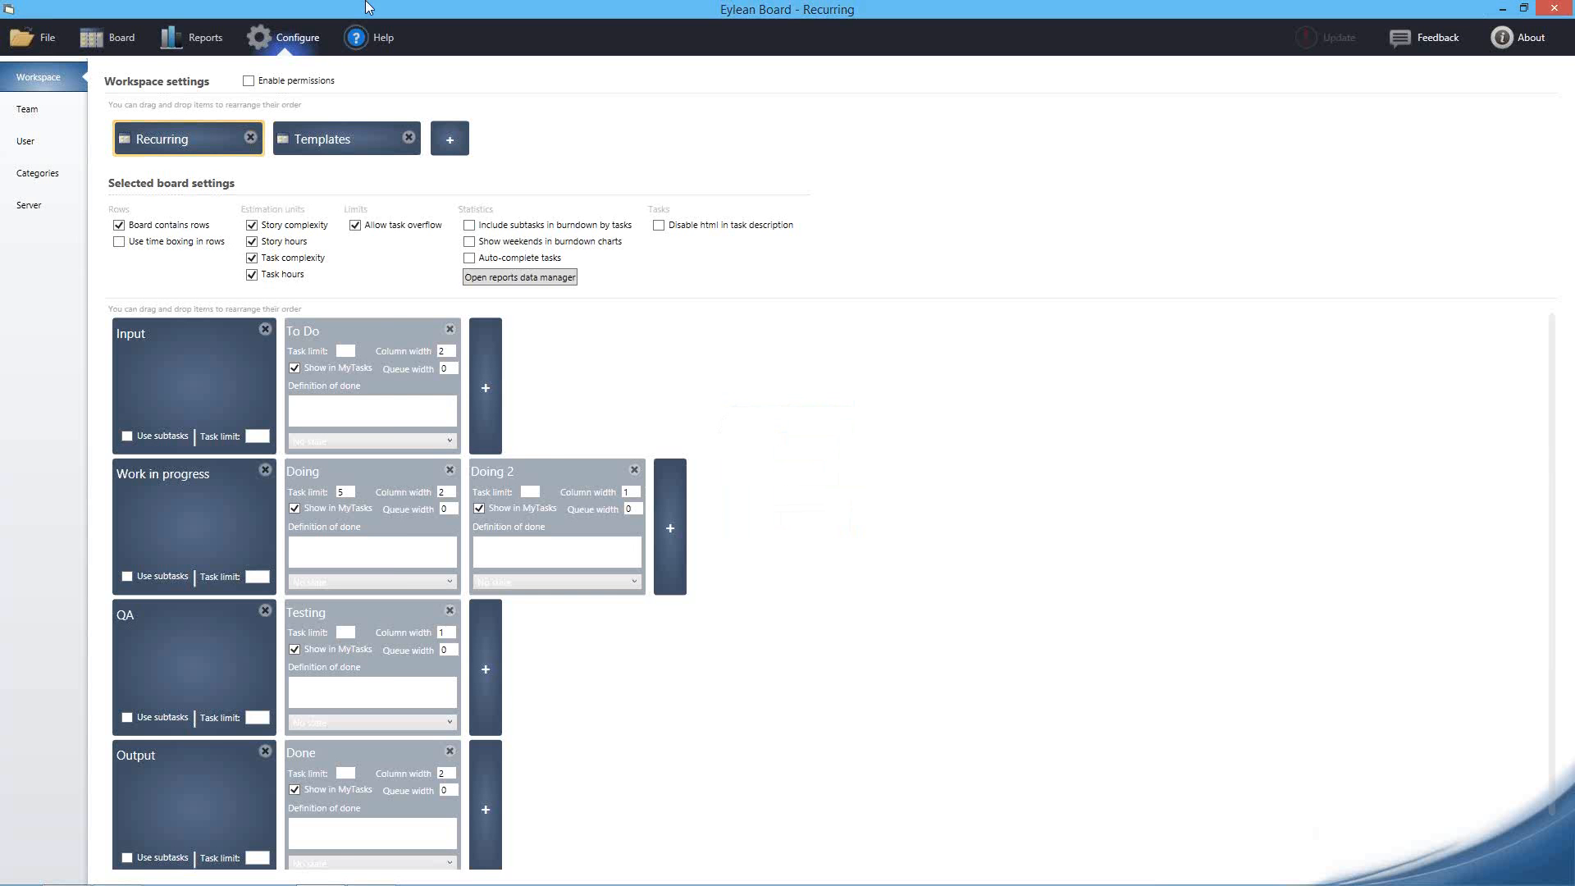
Create a new workspace titled 'Project 1' from the Prewise default project template
{"action": "left_click", "coordinate": [48, 41]}
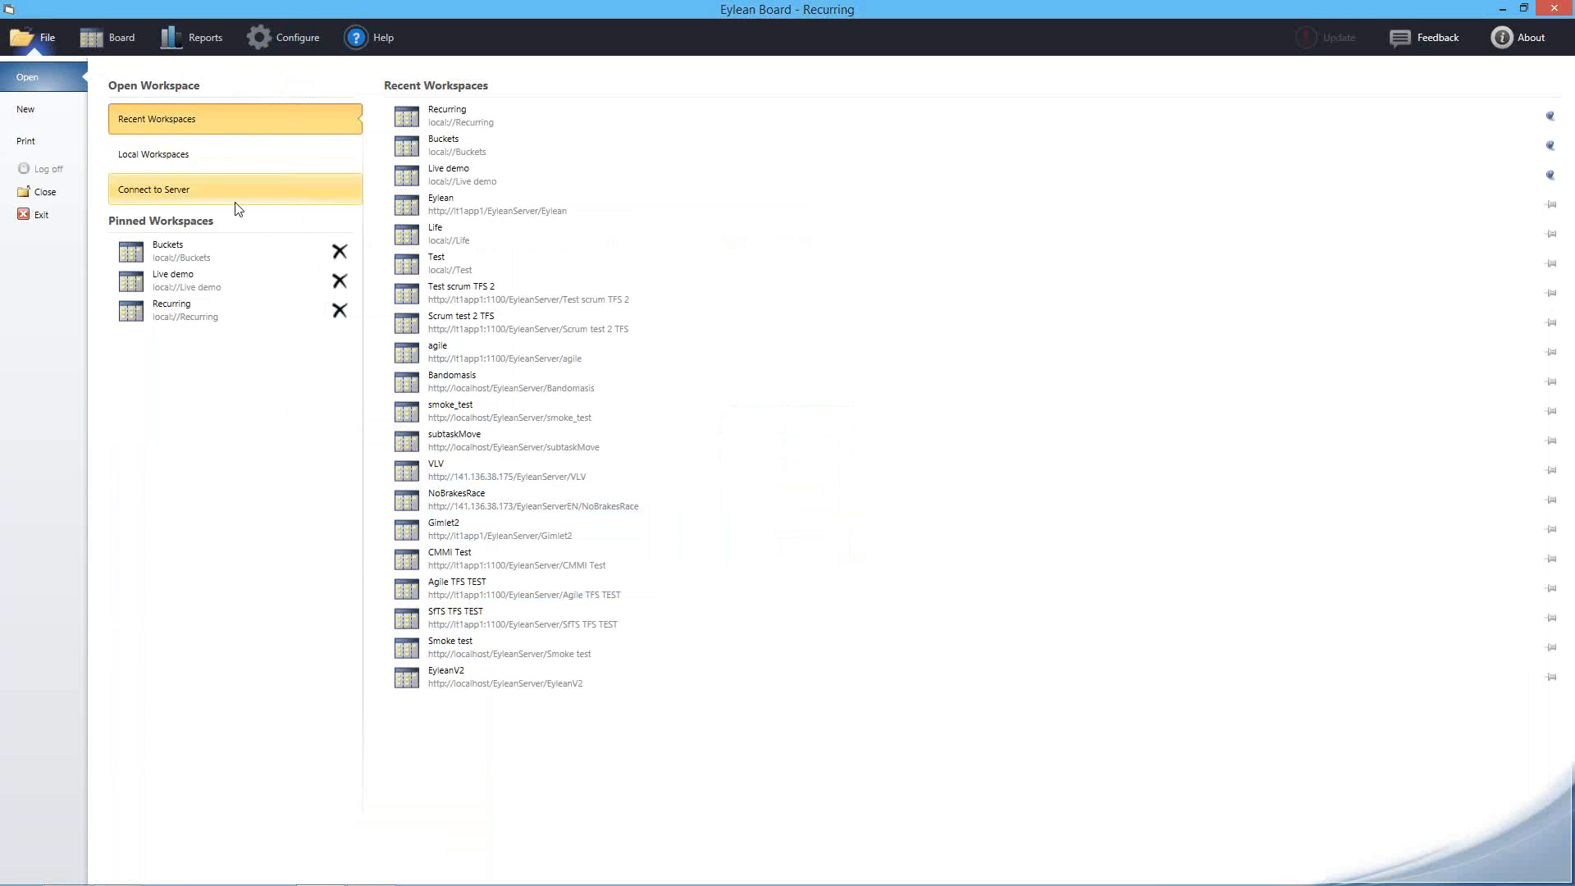
{"action": "left_click", "coordinate": [17, 121]}
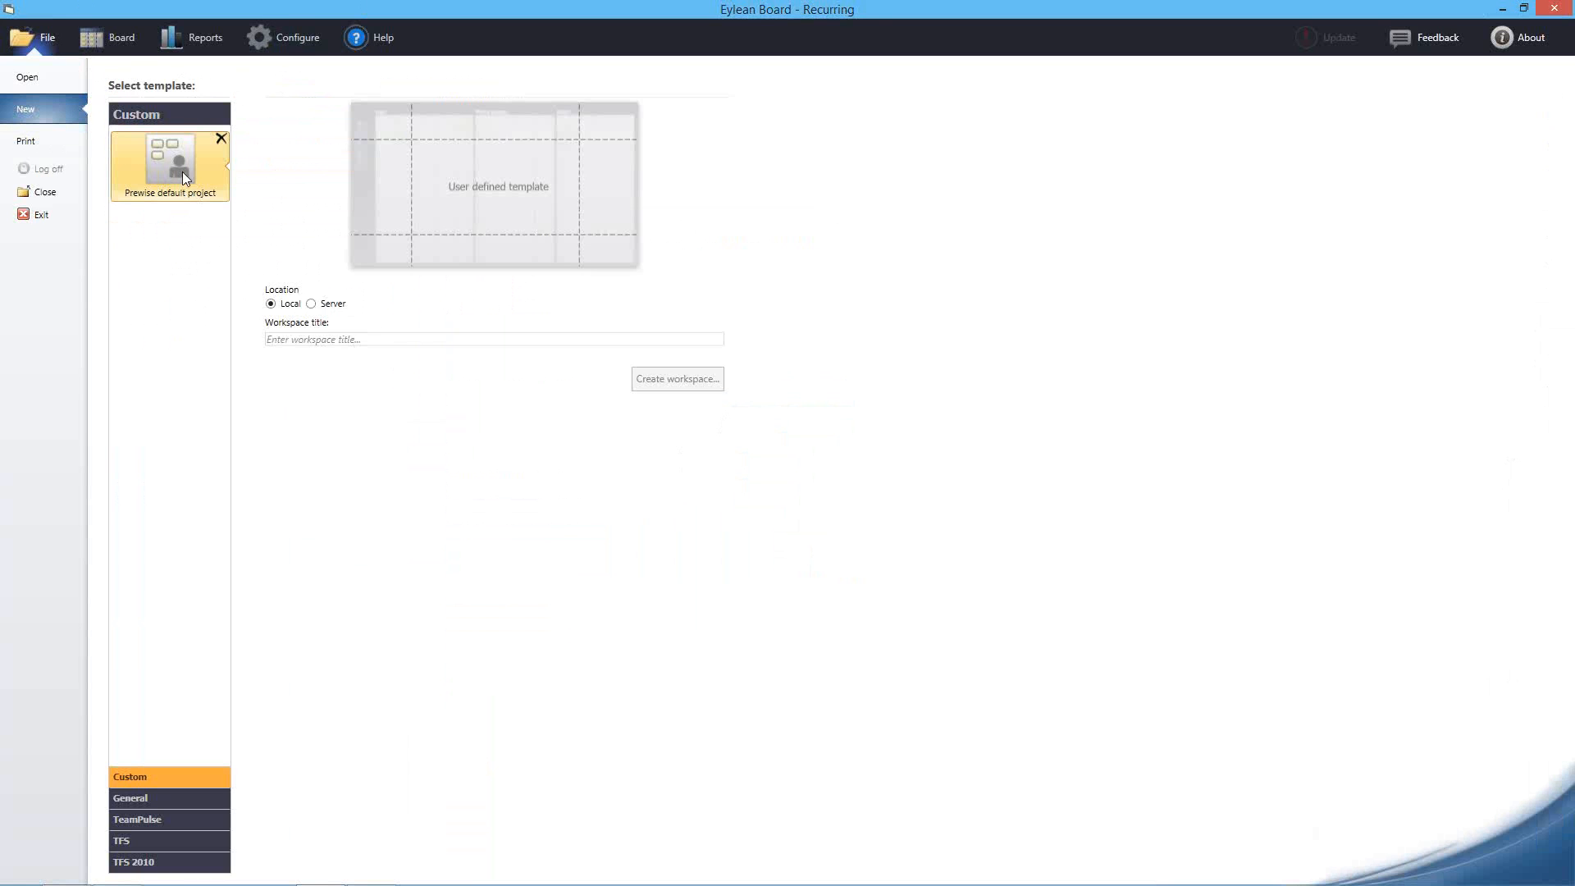
{"action": "left_click", "coordinate": [364, 342]}
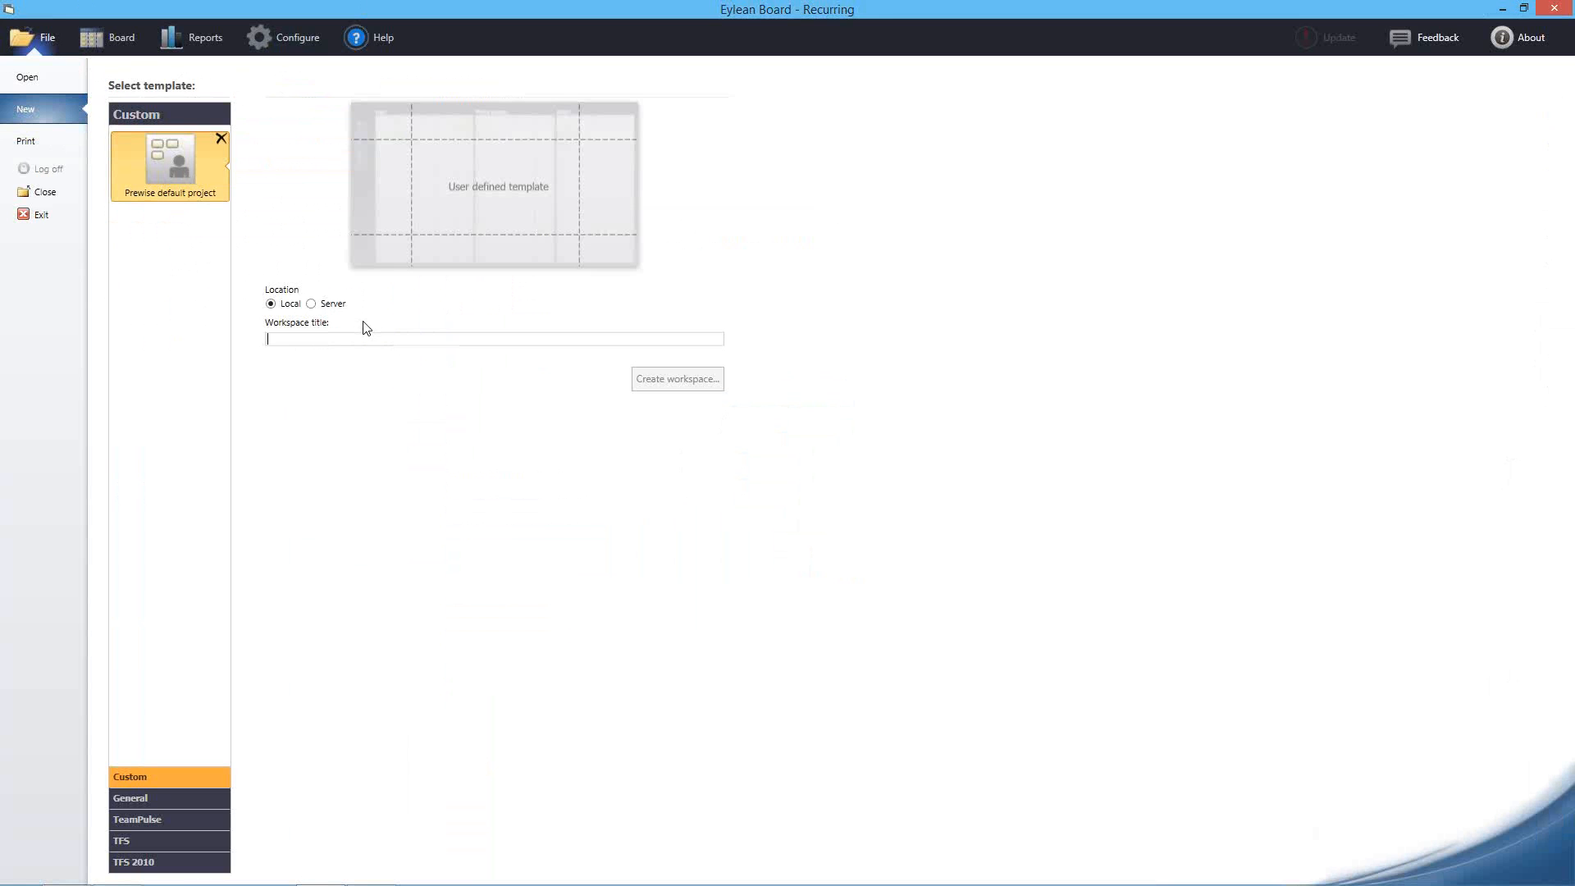
{"action": "type", "text": "Project 1"}
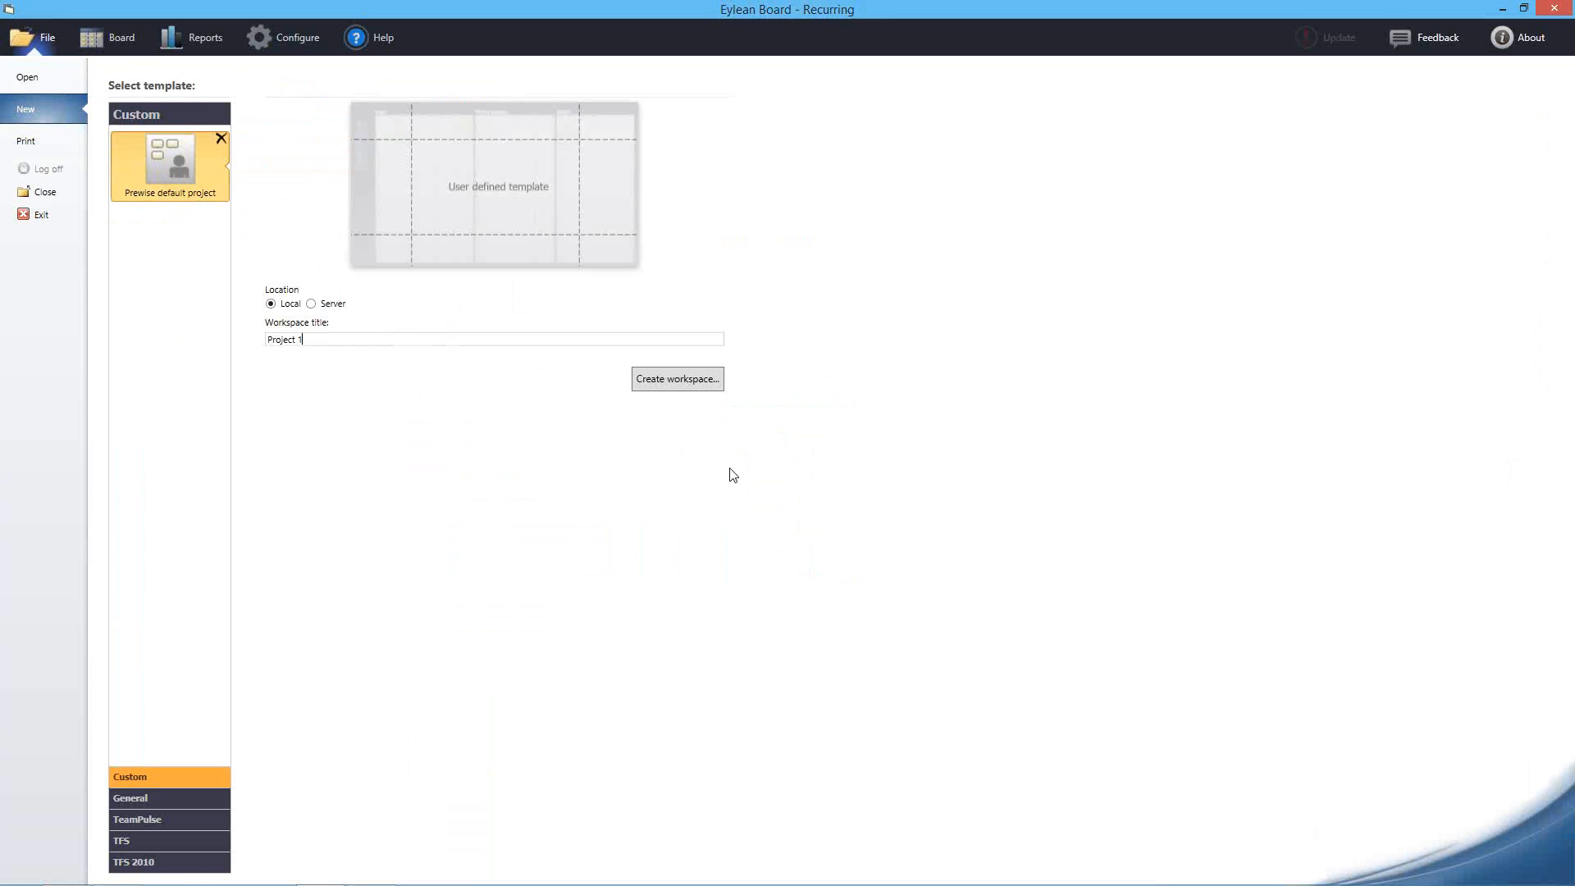
{"action": "left_click", "coordinate": [685, 383]}
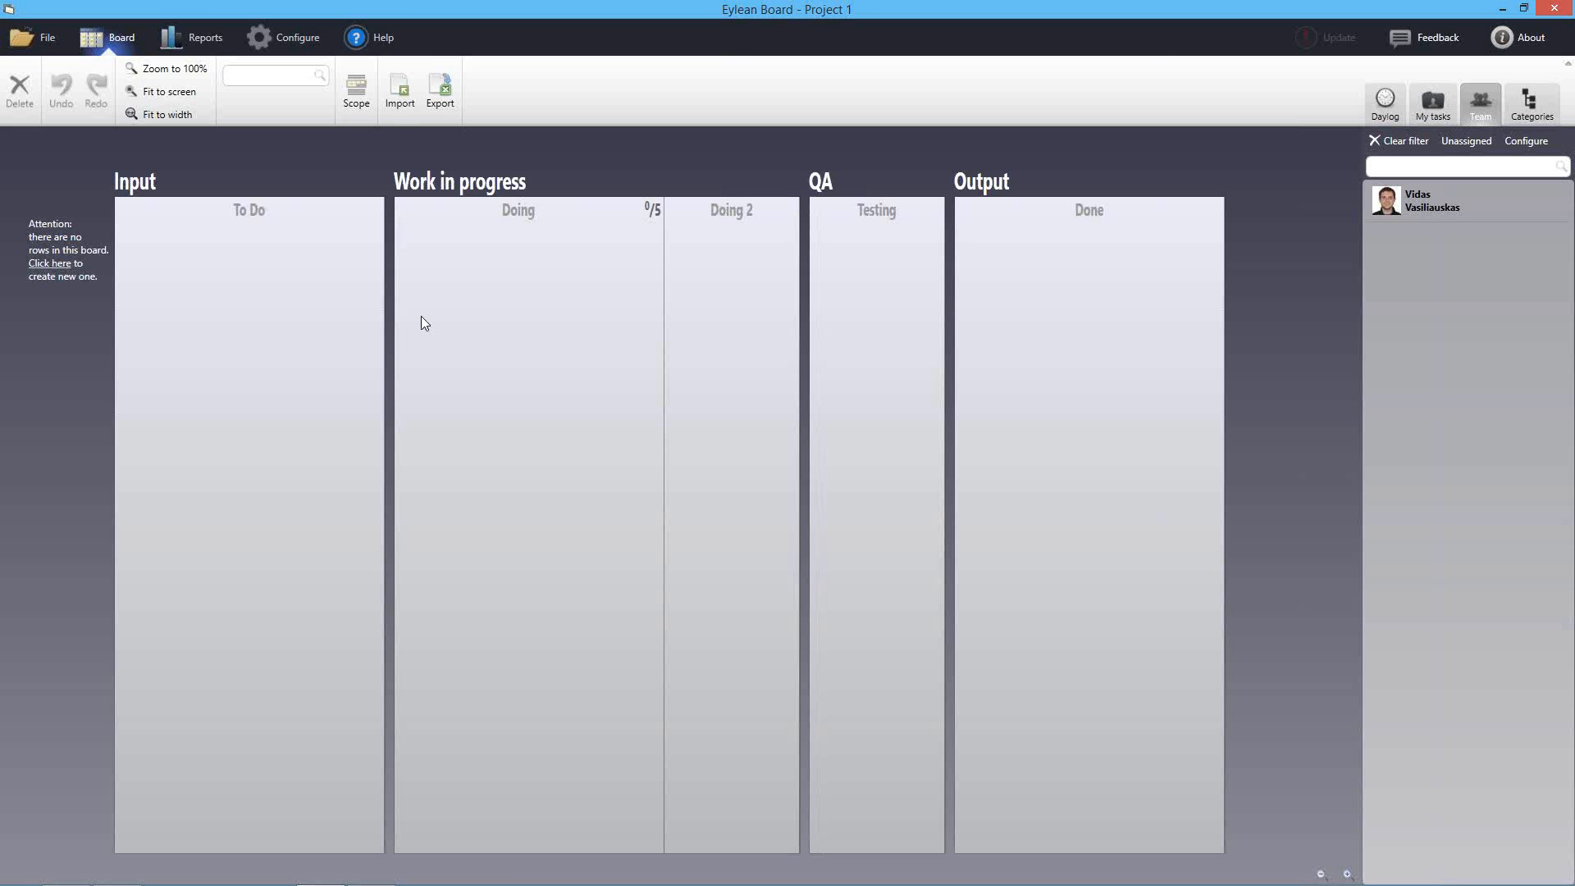
Add a New Row and import the three tasks from recurring_each_month.xml via Excel/Eylean import
{"action": "left_click", "coordinate": [56, 263]}
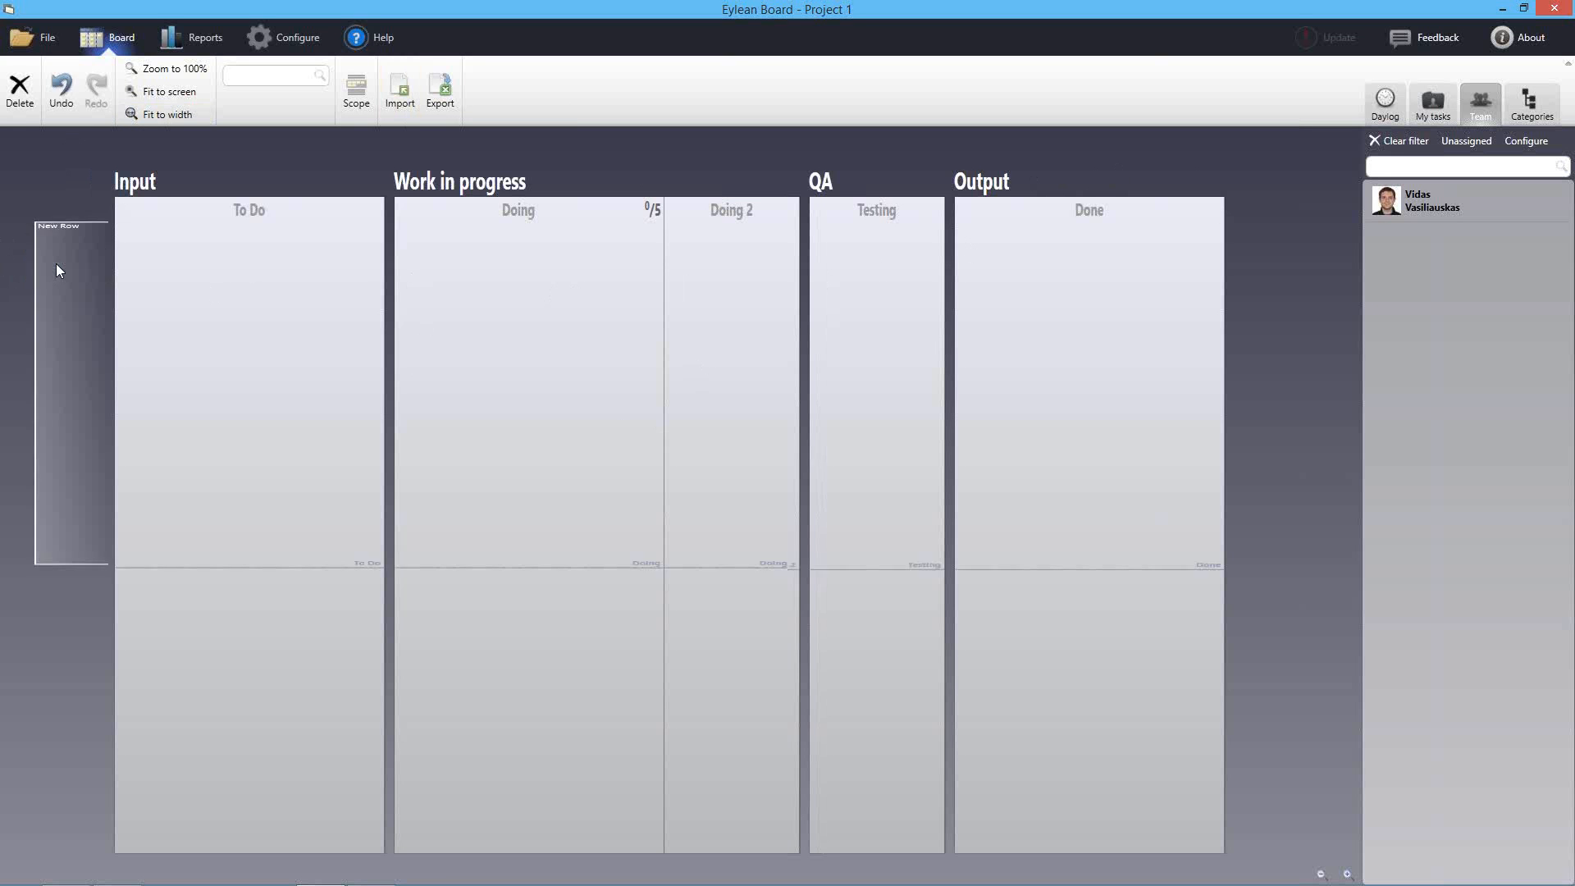
{"action": "left_click", "coordinate": [400, 92]}
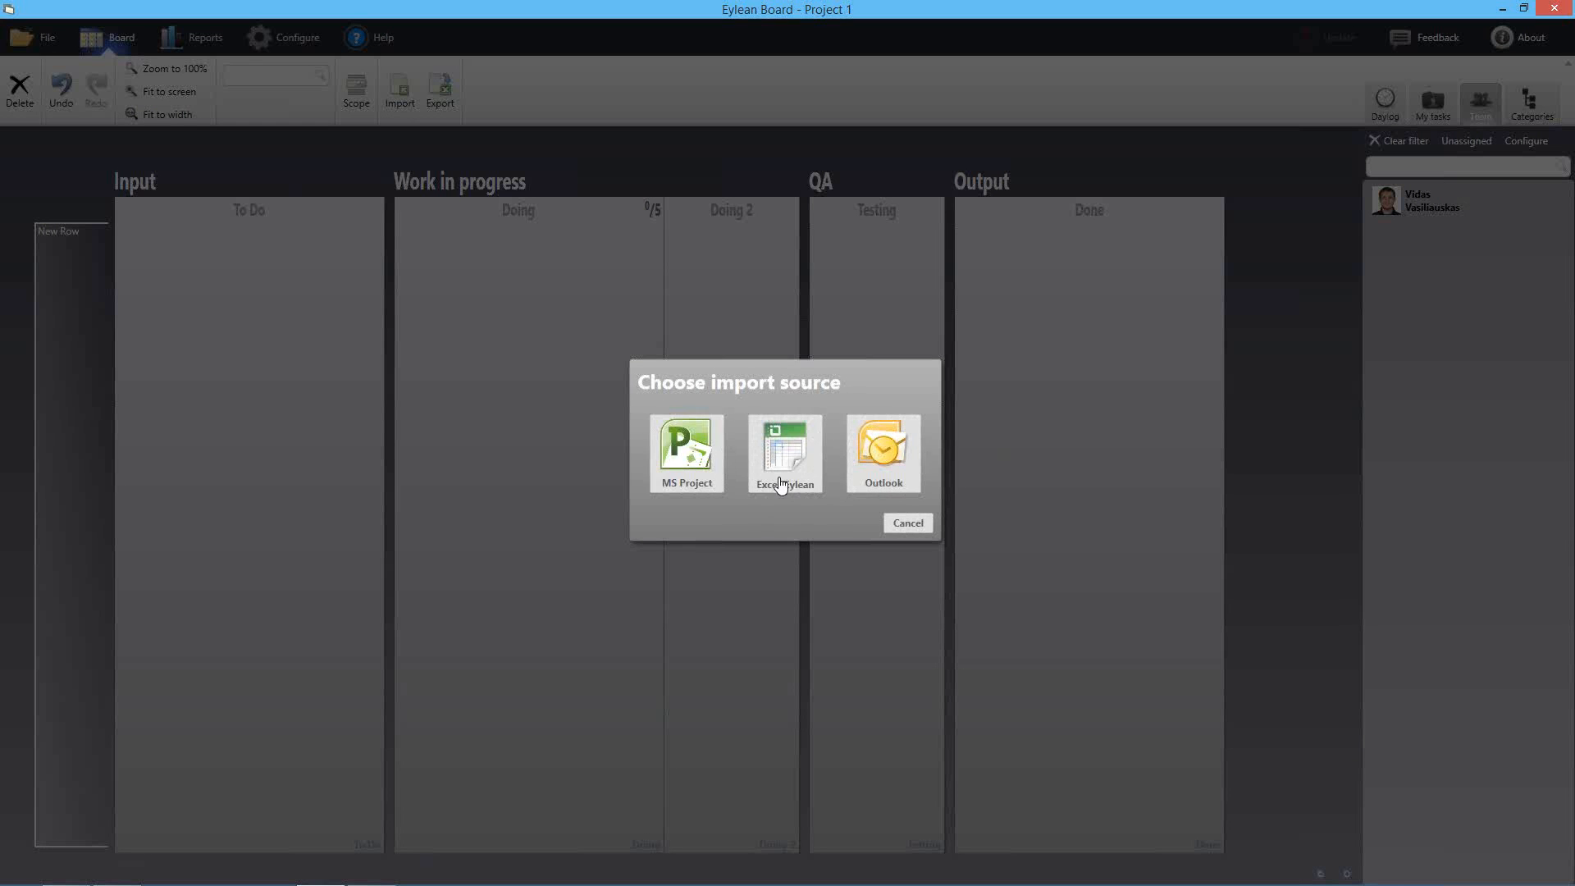
{"action": "left_click", "coordinate": [779, 459]}
{"action": "left_click", "coordinate": [785, 392]}
{"action": "double_click", "coordinate": [785, 392]}
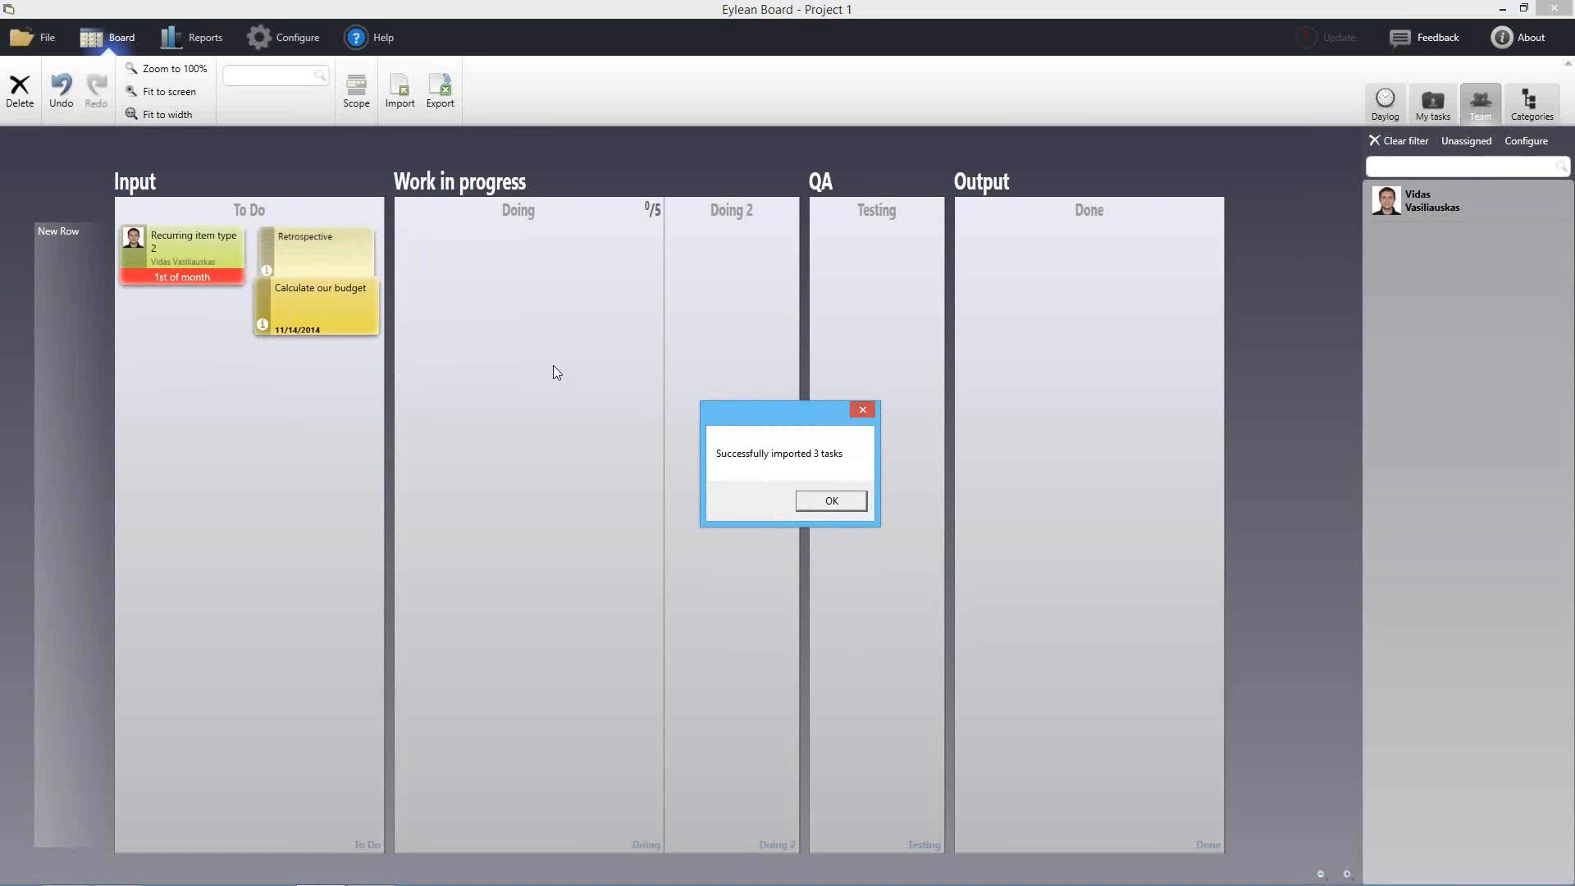
{"action": "left_click", "coordinate": [853, 496]}
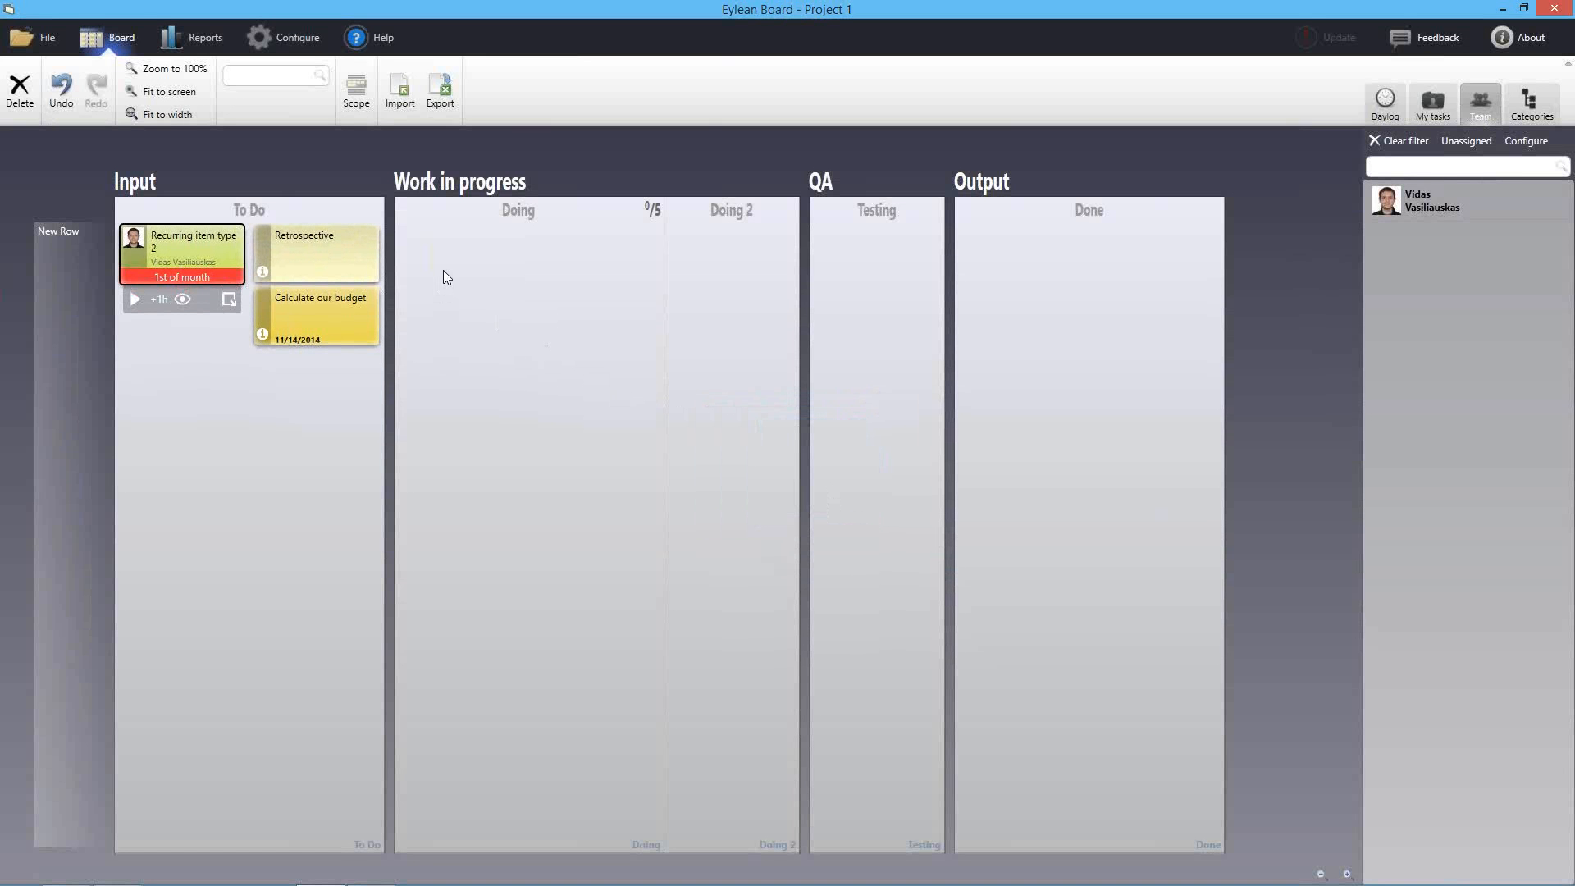
{"action": "left_click", "coordinate": [1076, 727]}
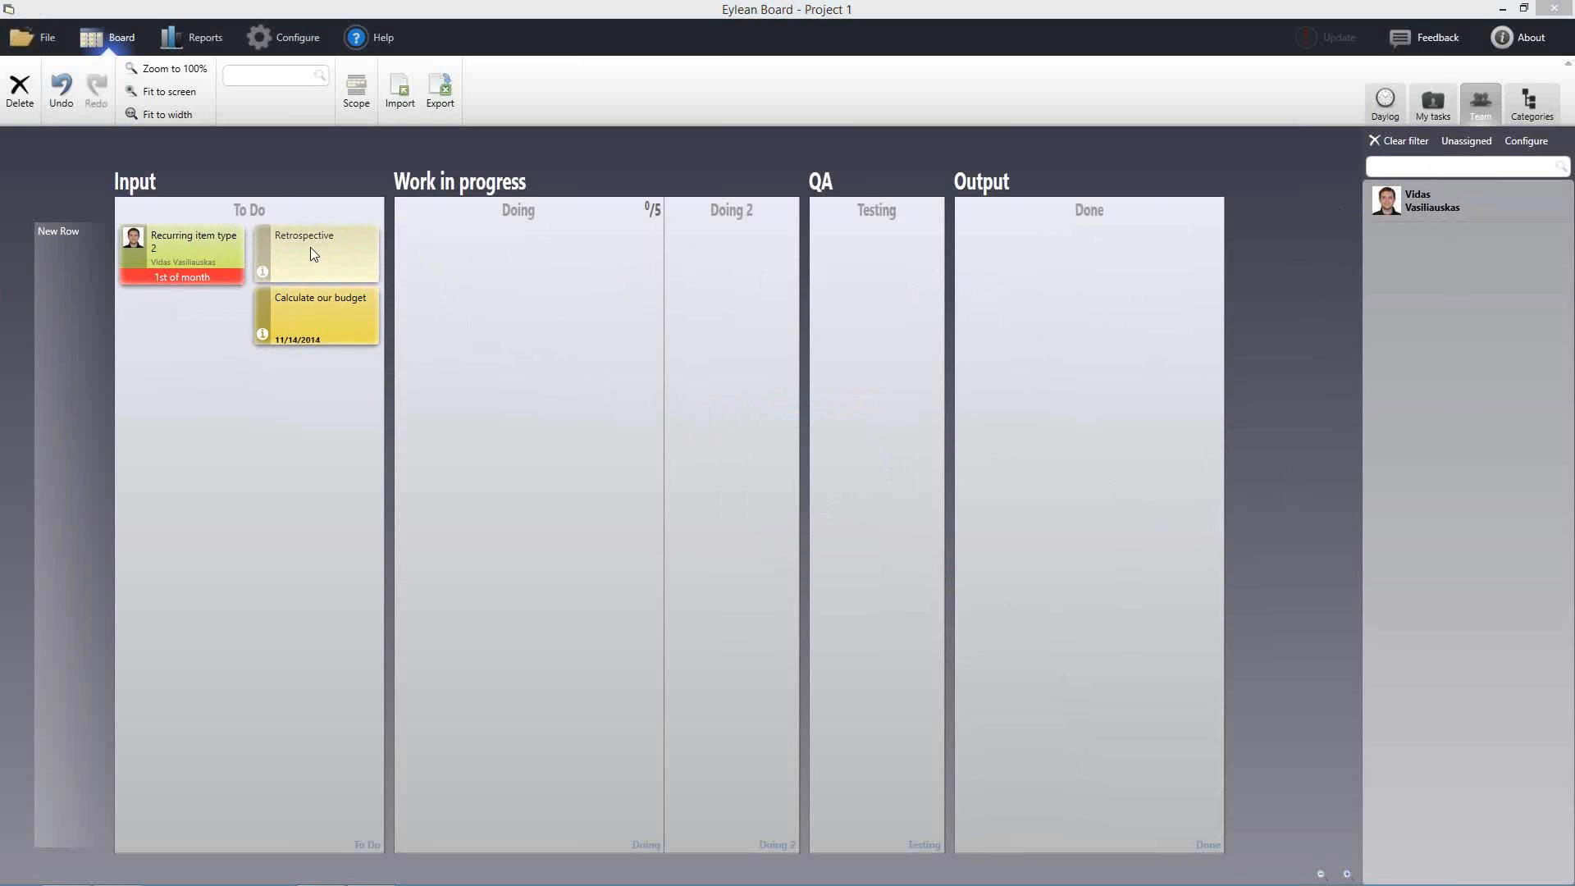
Show the daily time log and time the Retrospective task, stopping then restarting its timer
{"action": "left_click", "coordinate": [1384, 102]}
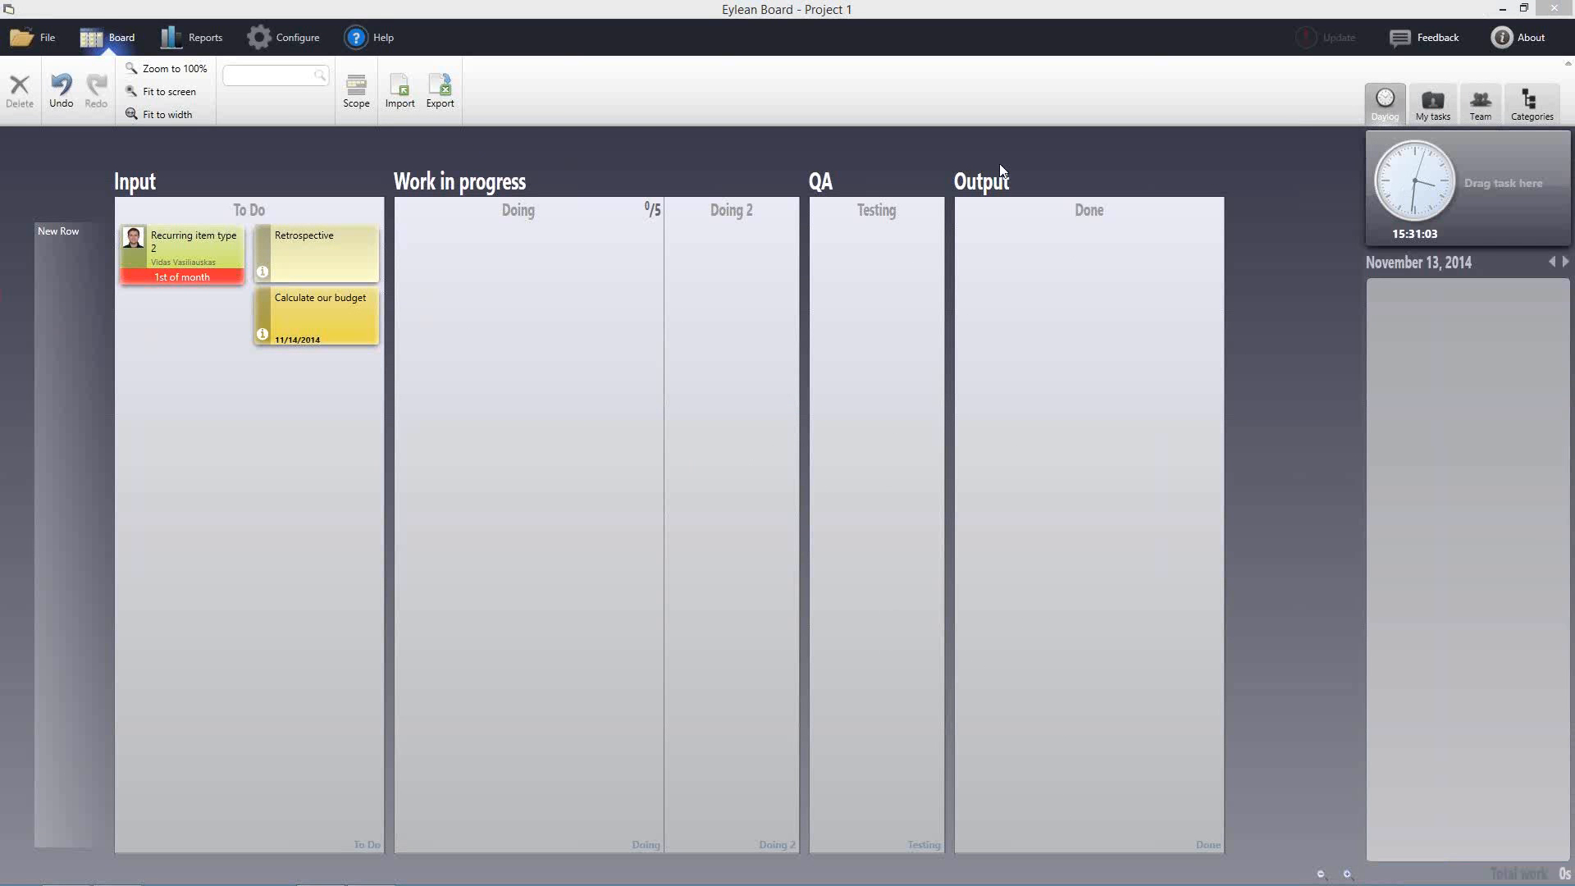
{"action": "left_click_drag", "start_coordinate": [302, 249], "coordinate": [1469, 180]}
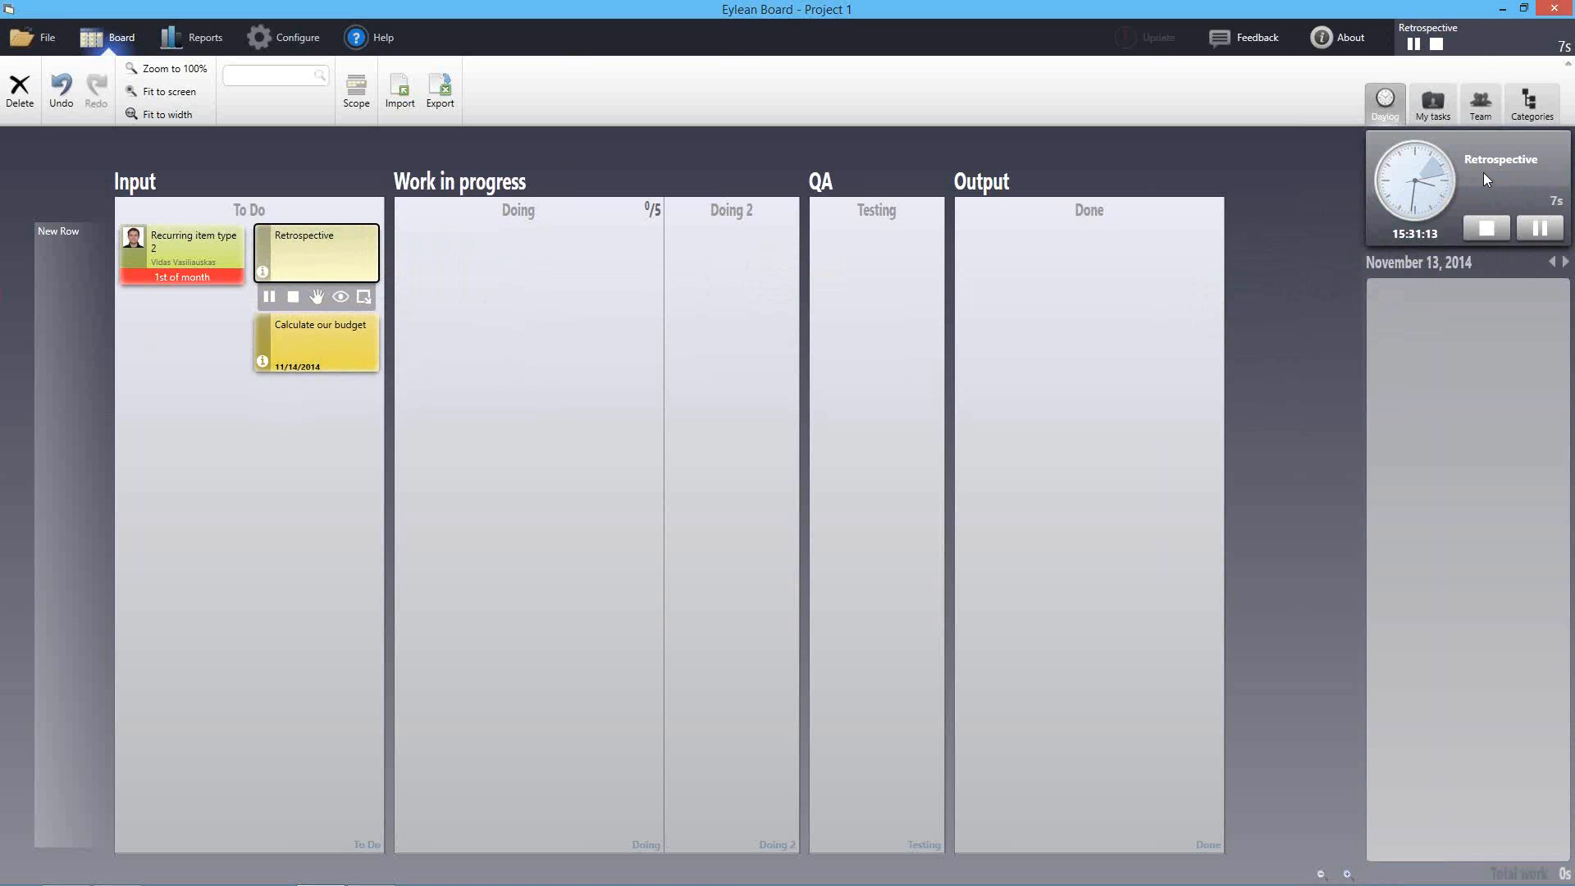
{"action": "left_click", "coordinate": [1486, 227]}
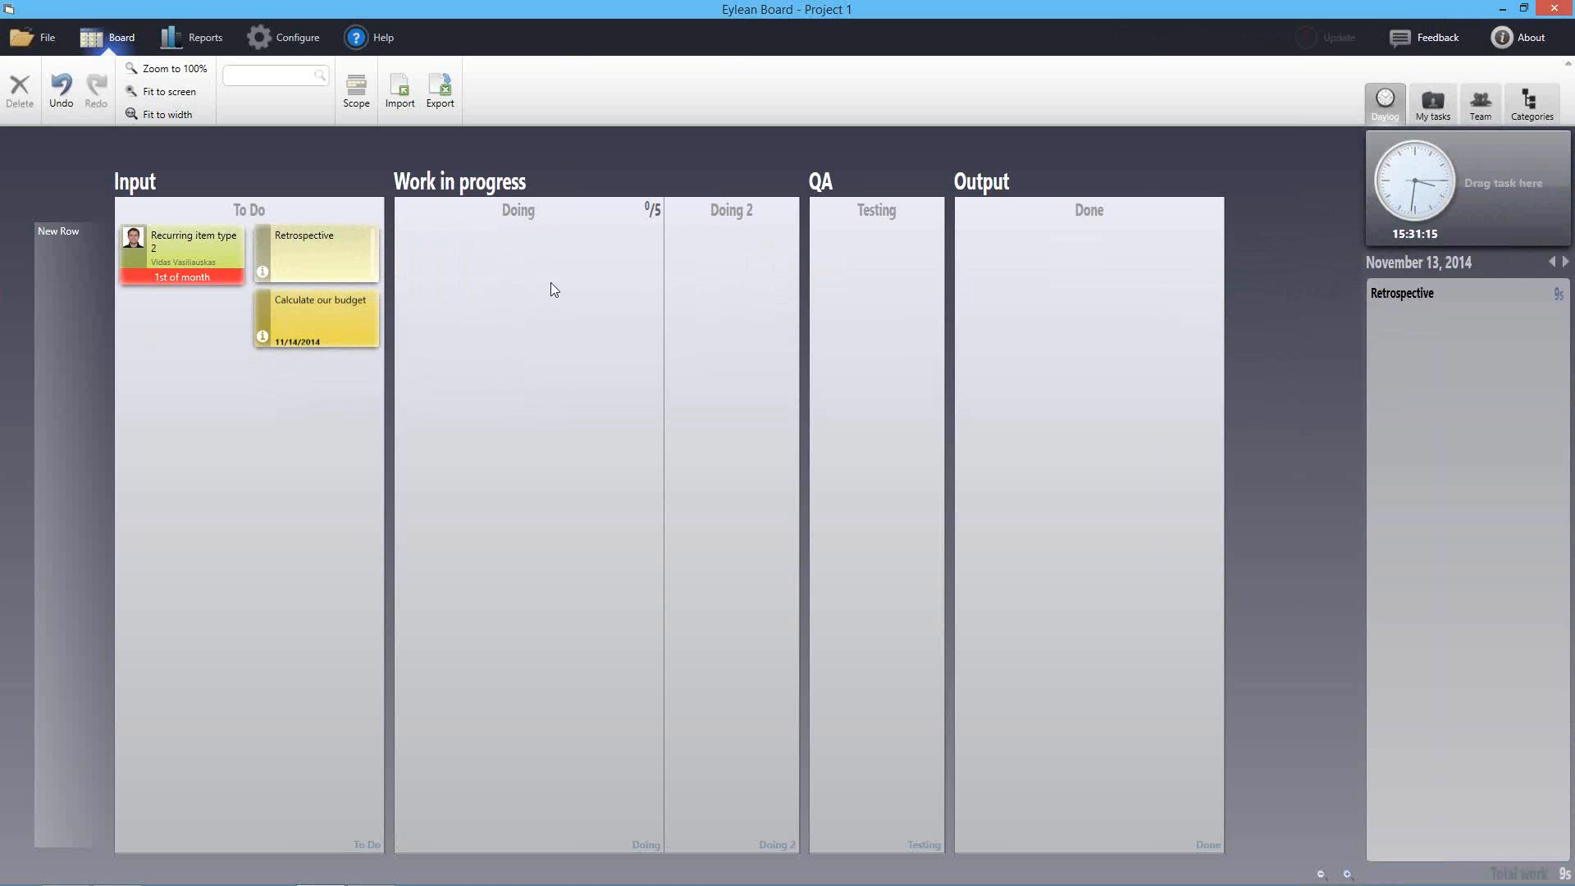
{"action": "left_click_drag", "start_coordinate": [322, 294], "coordinate": [1438, 199]}
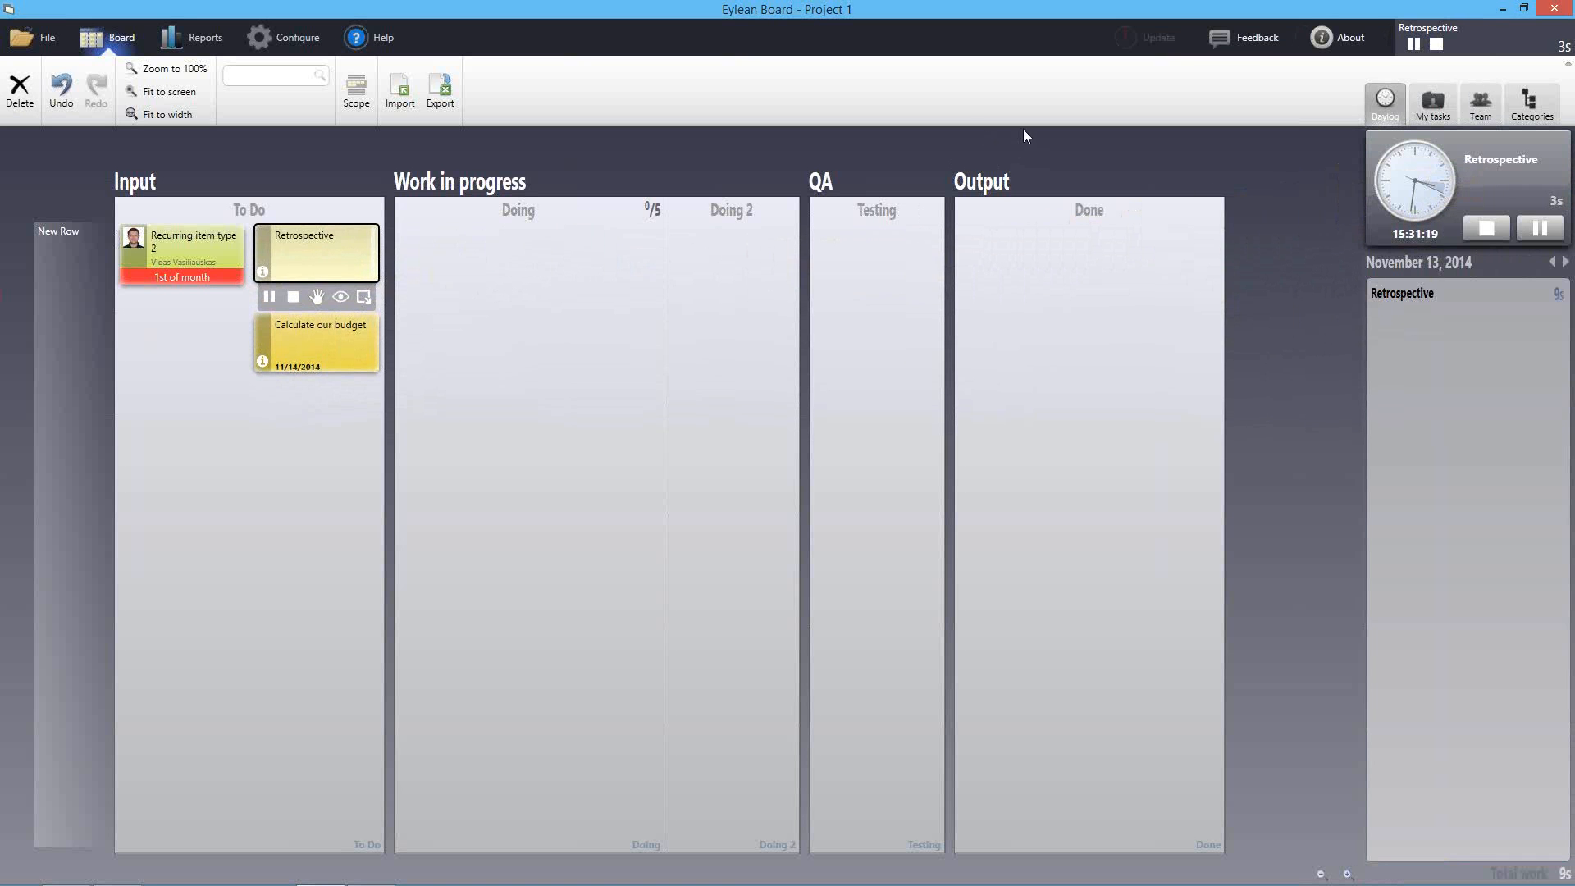
Check the inactivity timeout in user settings, then stop the Retrospective timer at 46s
{"action": "left_click", "coordinate": [271, 38]}
{"action": "left_click", "coordinate": [25, 141]}
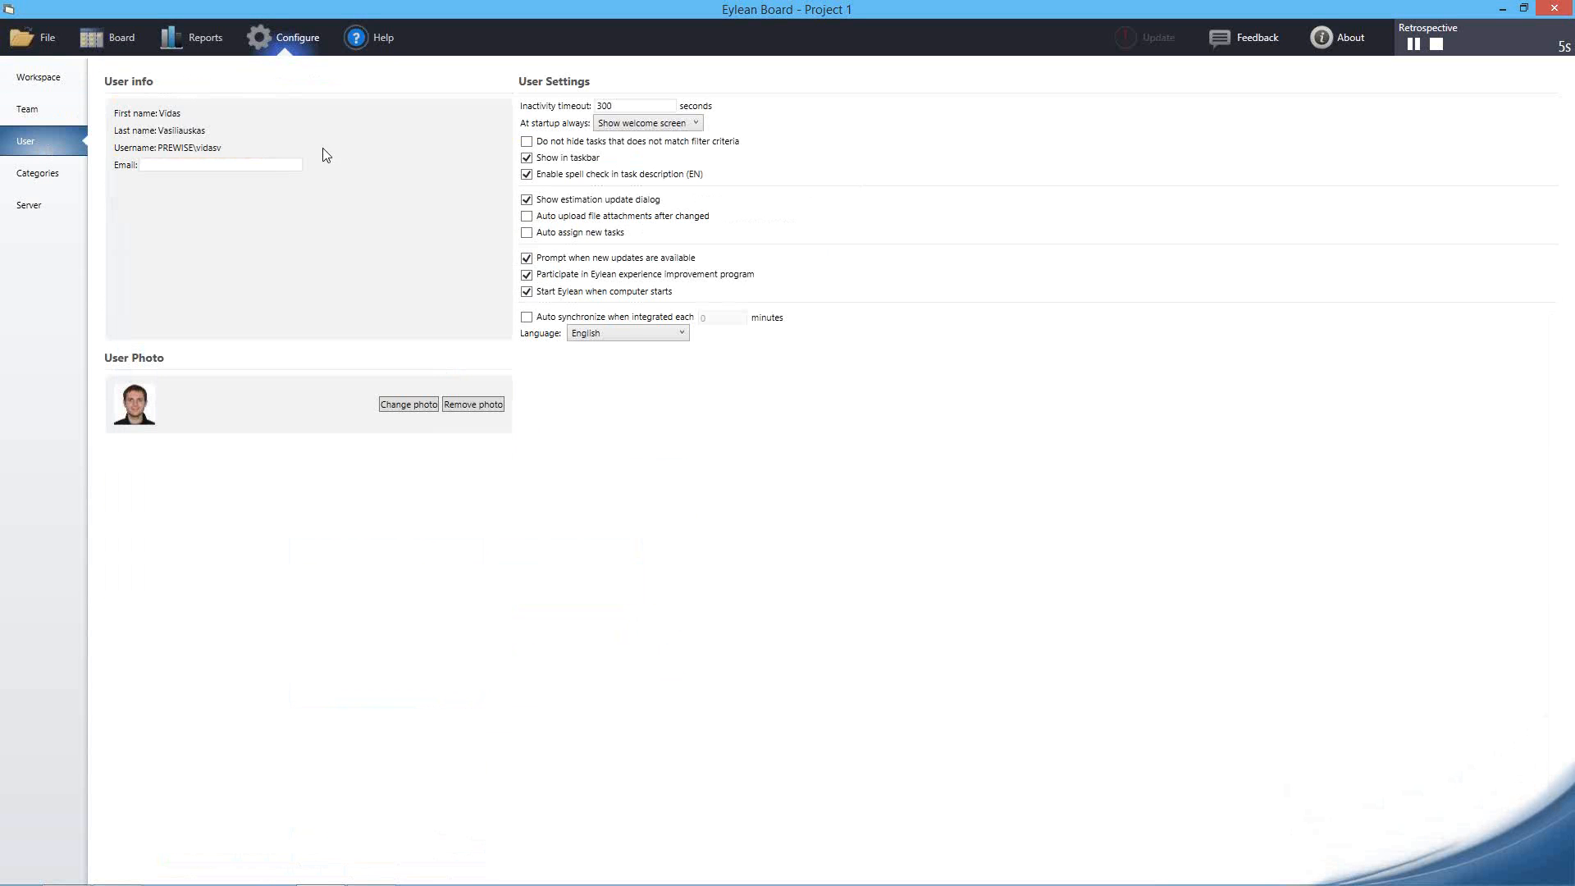
{"action": "left_click", "coordinate": [631, 106]}
{"action": "left_click", "coordinate": [111, 38]}
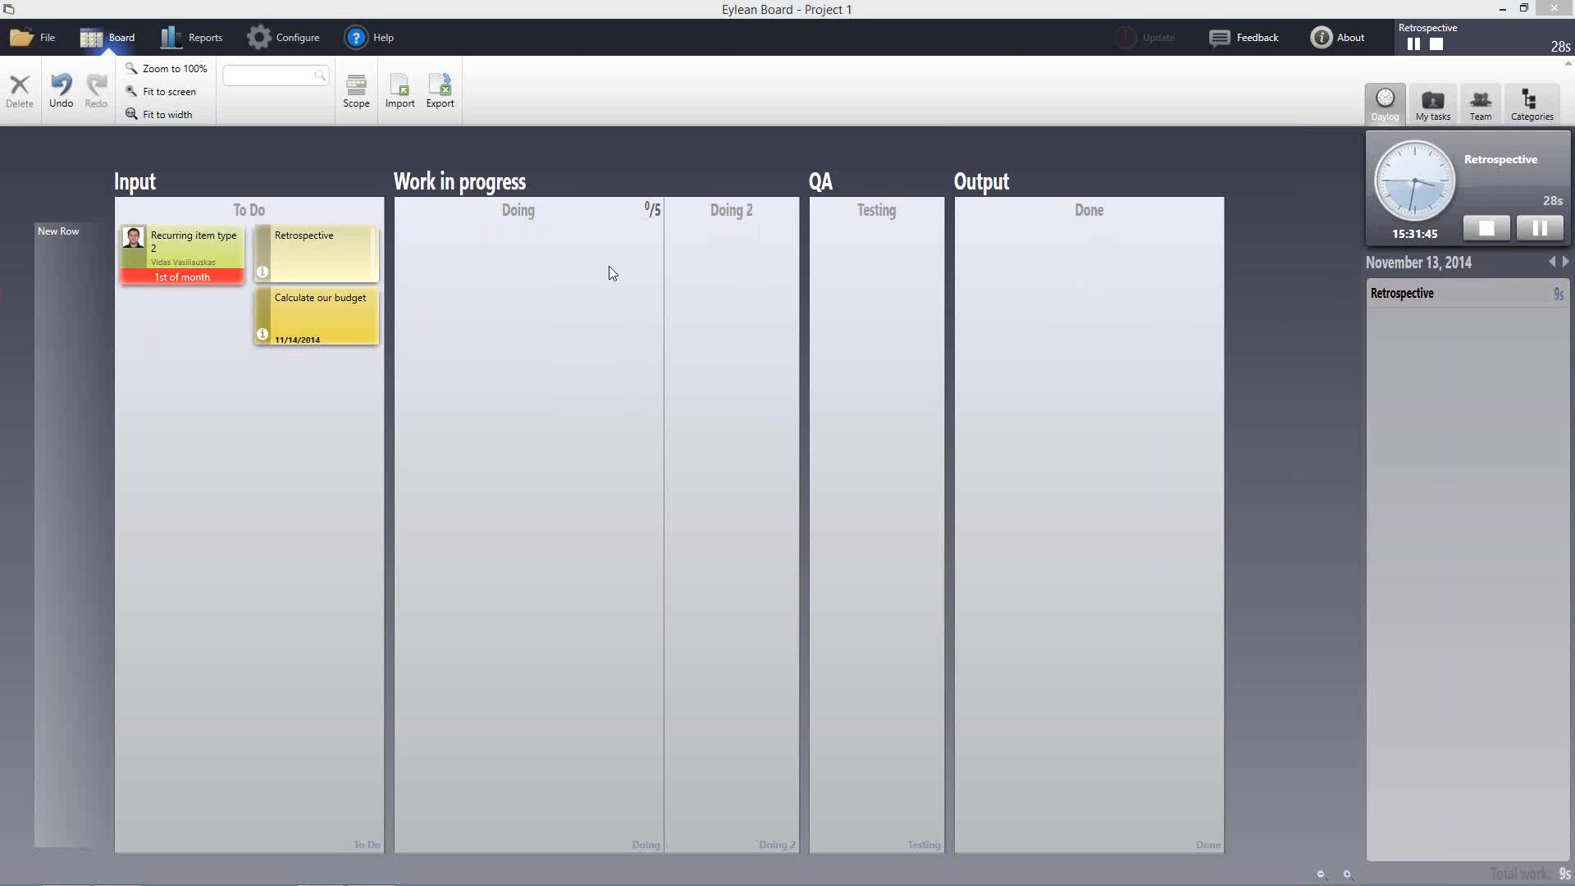
{"action": "left_click", "coordinate": [1481, 233]}
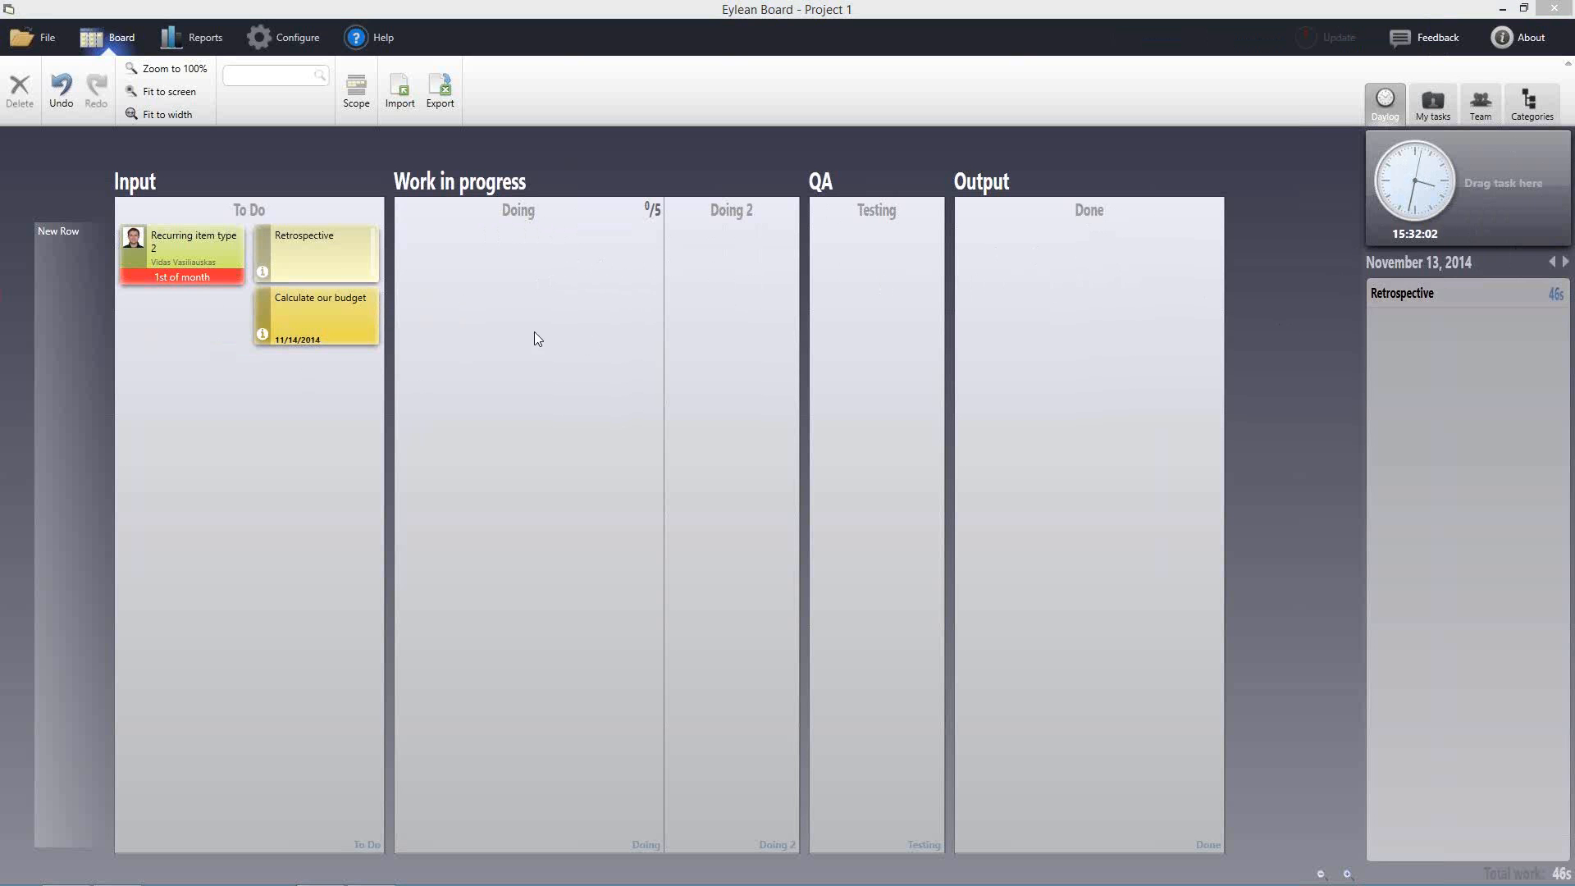
Select Calculate our budget and log one hour of work on it
{"action": "left_click", "coordinate": [486, 303]}
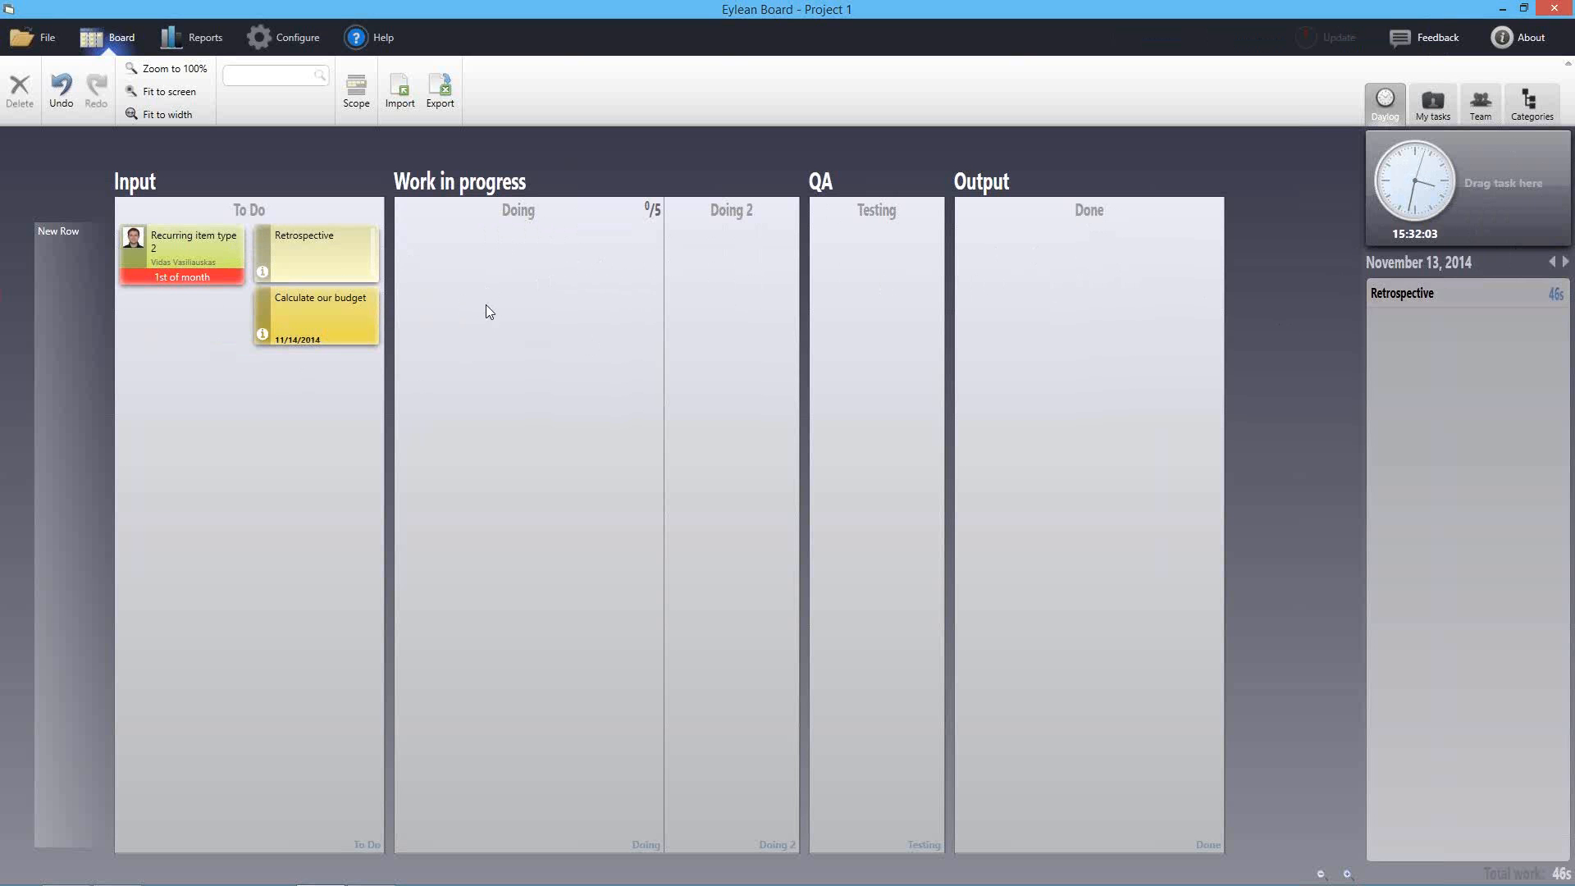
{"action": "left_click", "coordinate": [335, 320]}
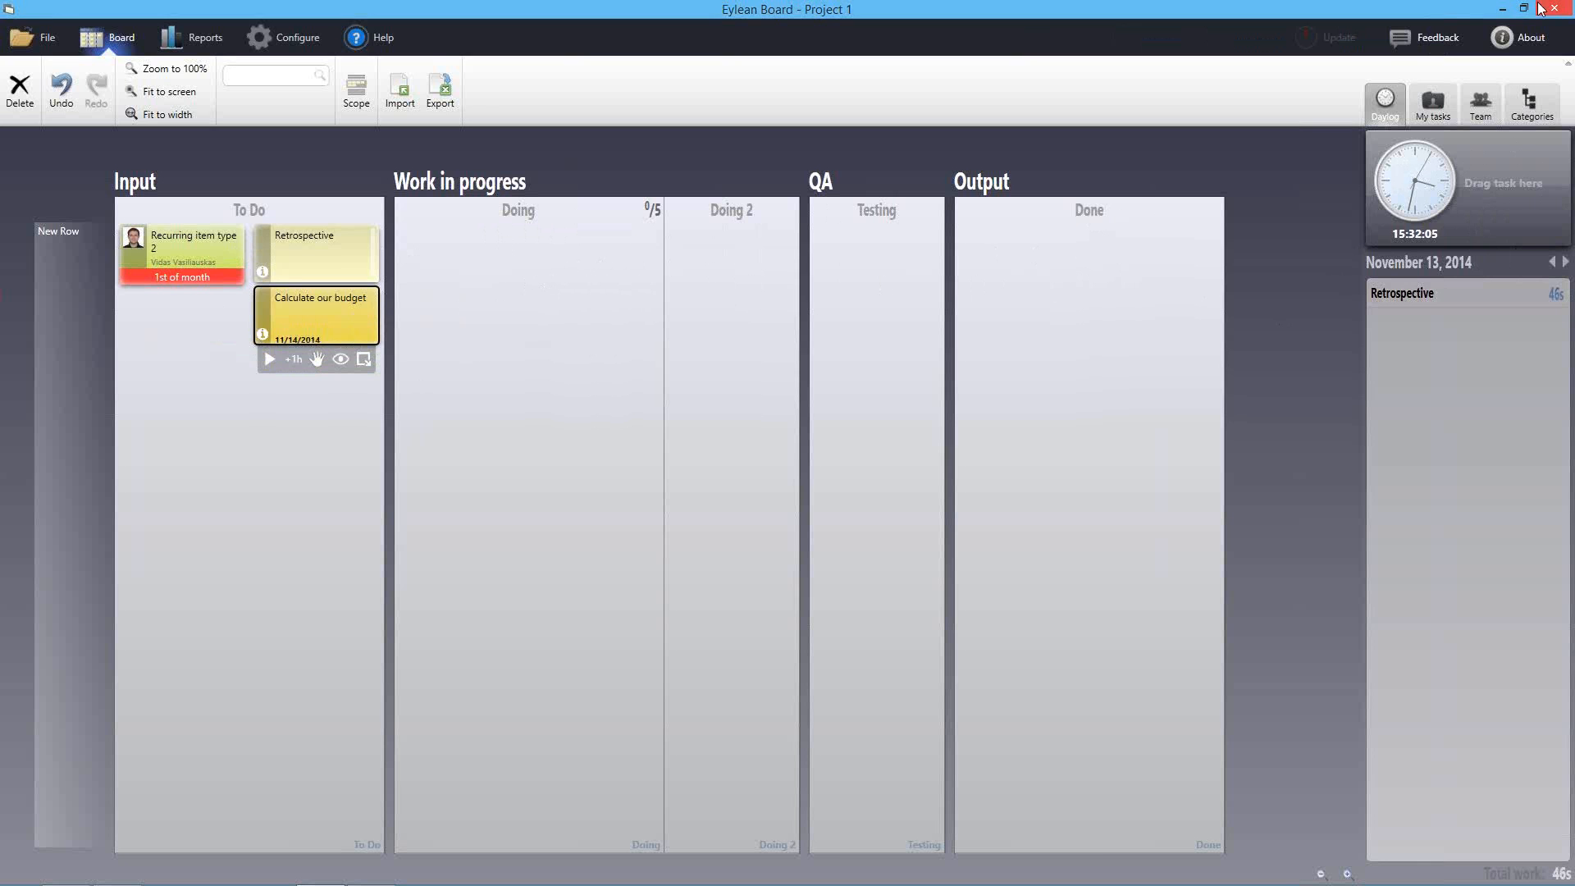
{"action": "left_click", "coordinate": [1564, 7]}
{"action": "left_click", "coordinate": [292, 361]}
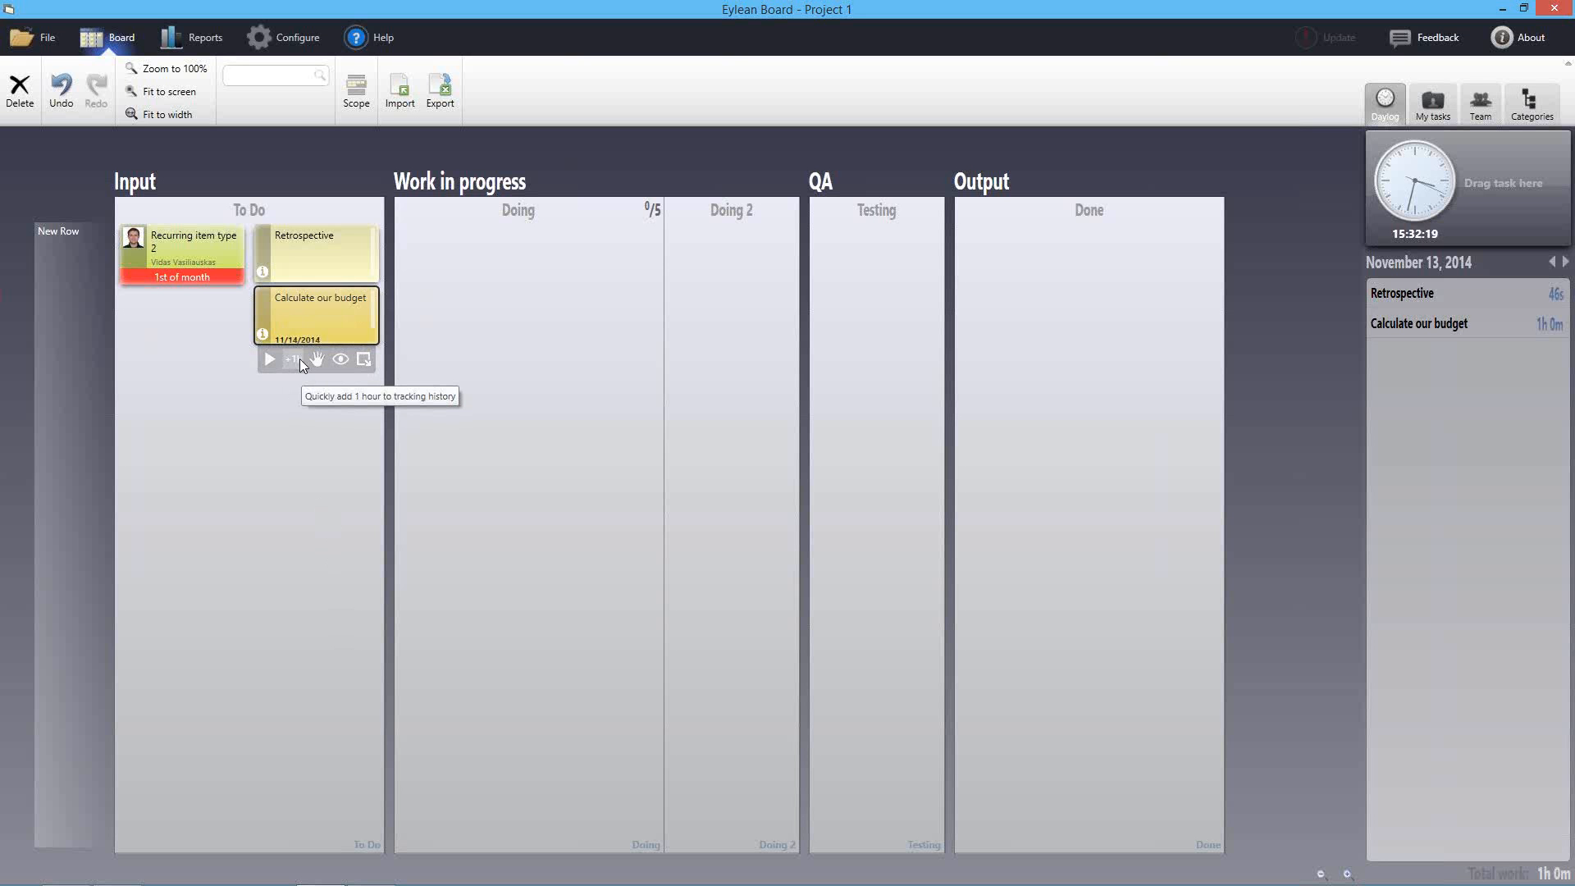
Move Calculate our budget into Doing, log a second hour, and review its details
{"action": "left_click_drag", "start_coordinate": [333, 323], "coordinate": [497, 279]}
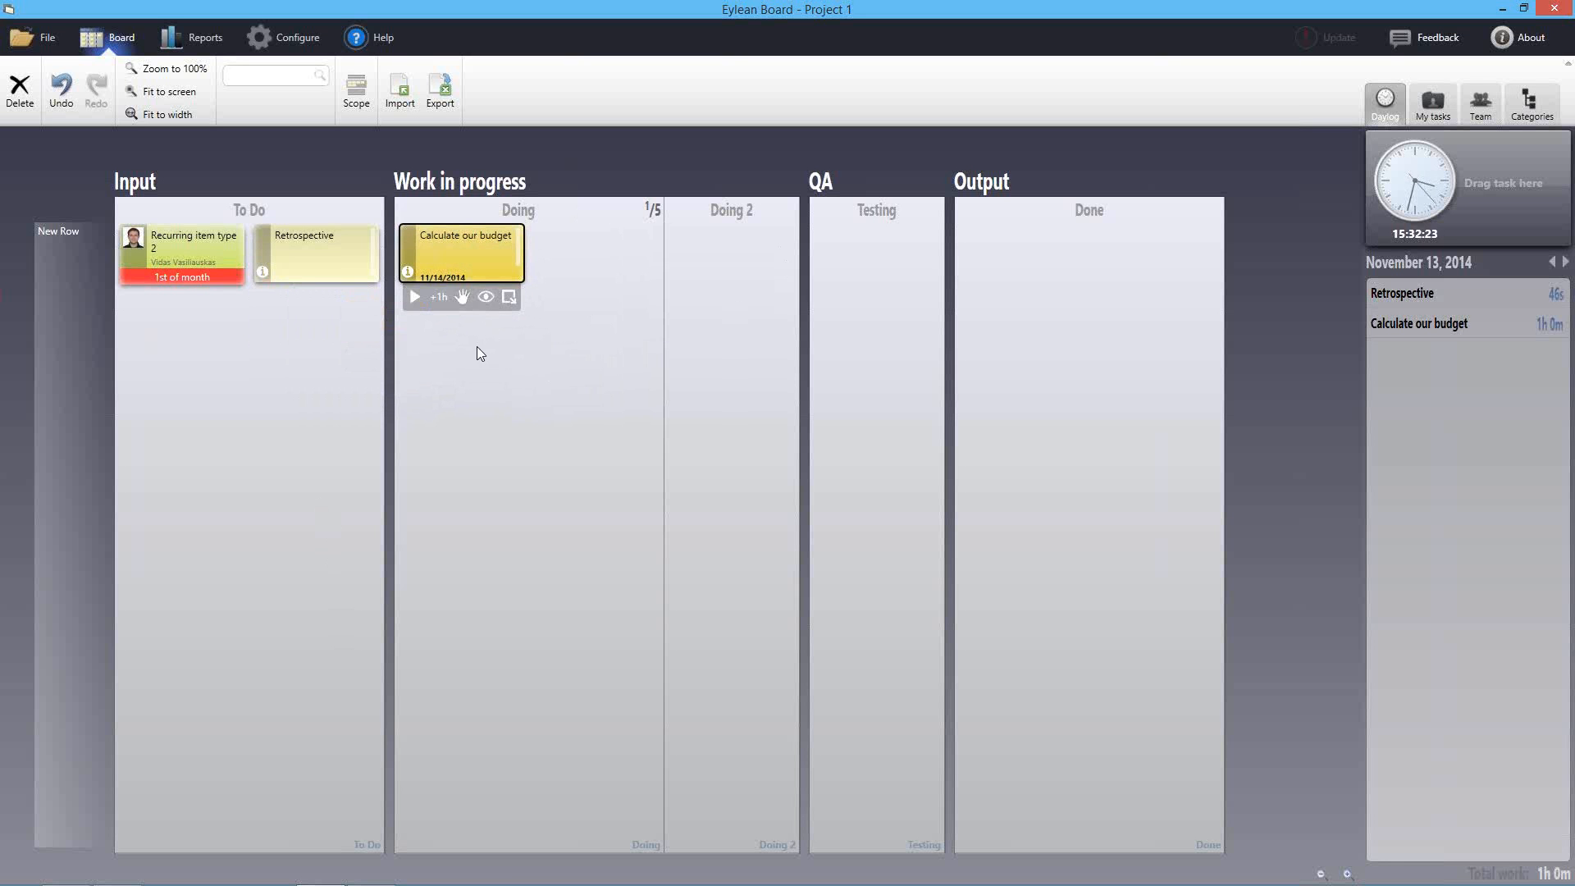
{"action": "left_click", "coordinate": [435, 300]}
{"action": "double_click", "coordinate": [492, 249]}
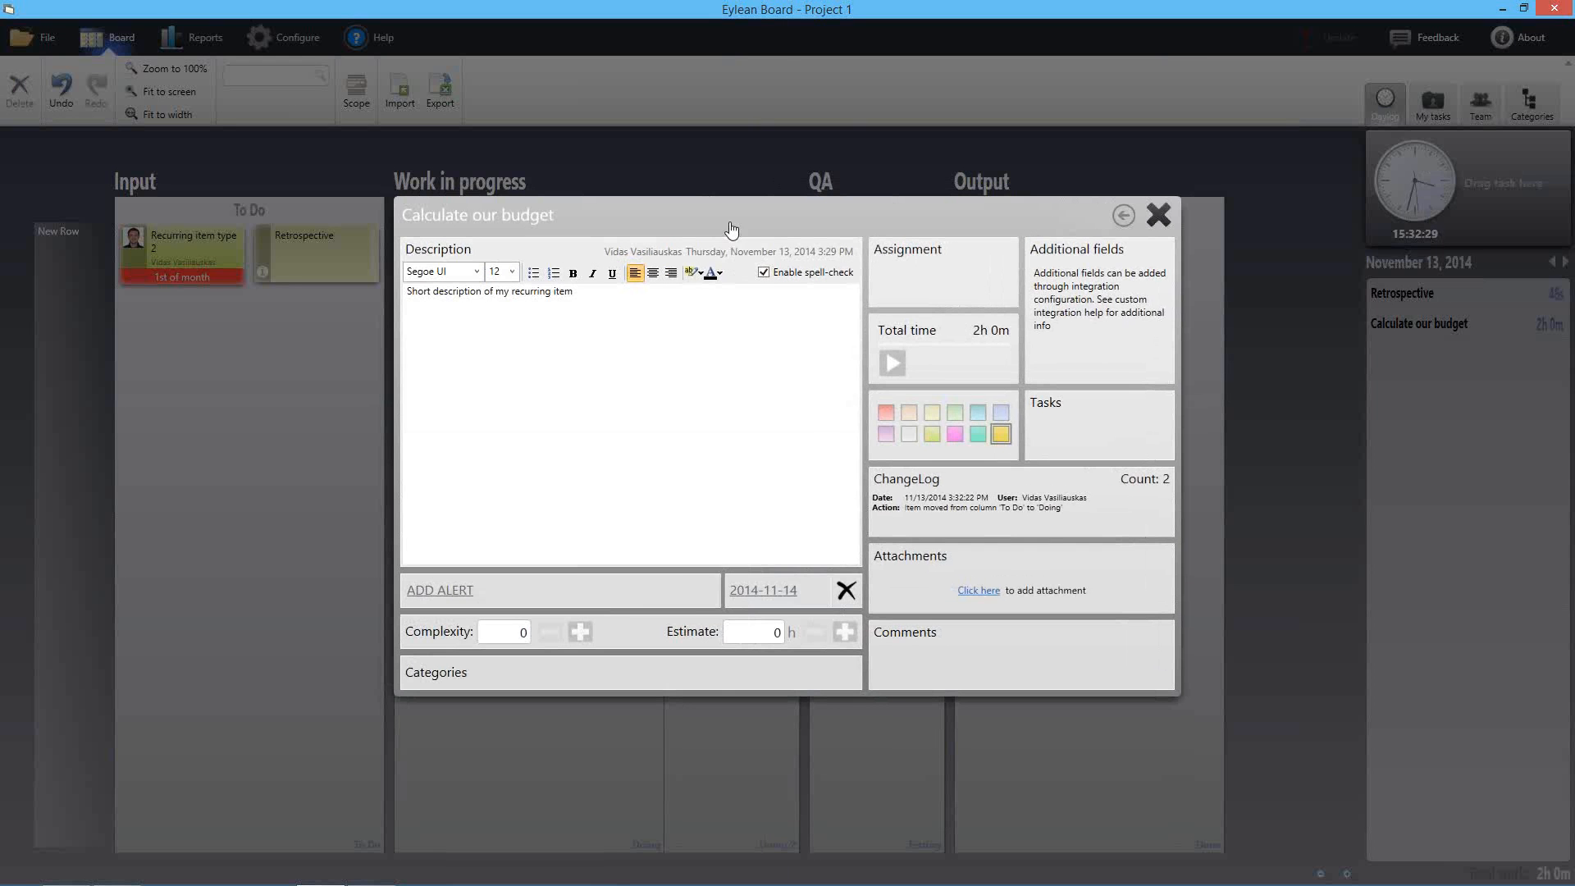
{"action": "left_click_drag", "start_coordinate": [726, 216], "coordinate": [393, 199]}
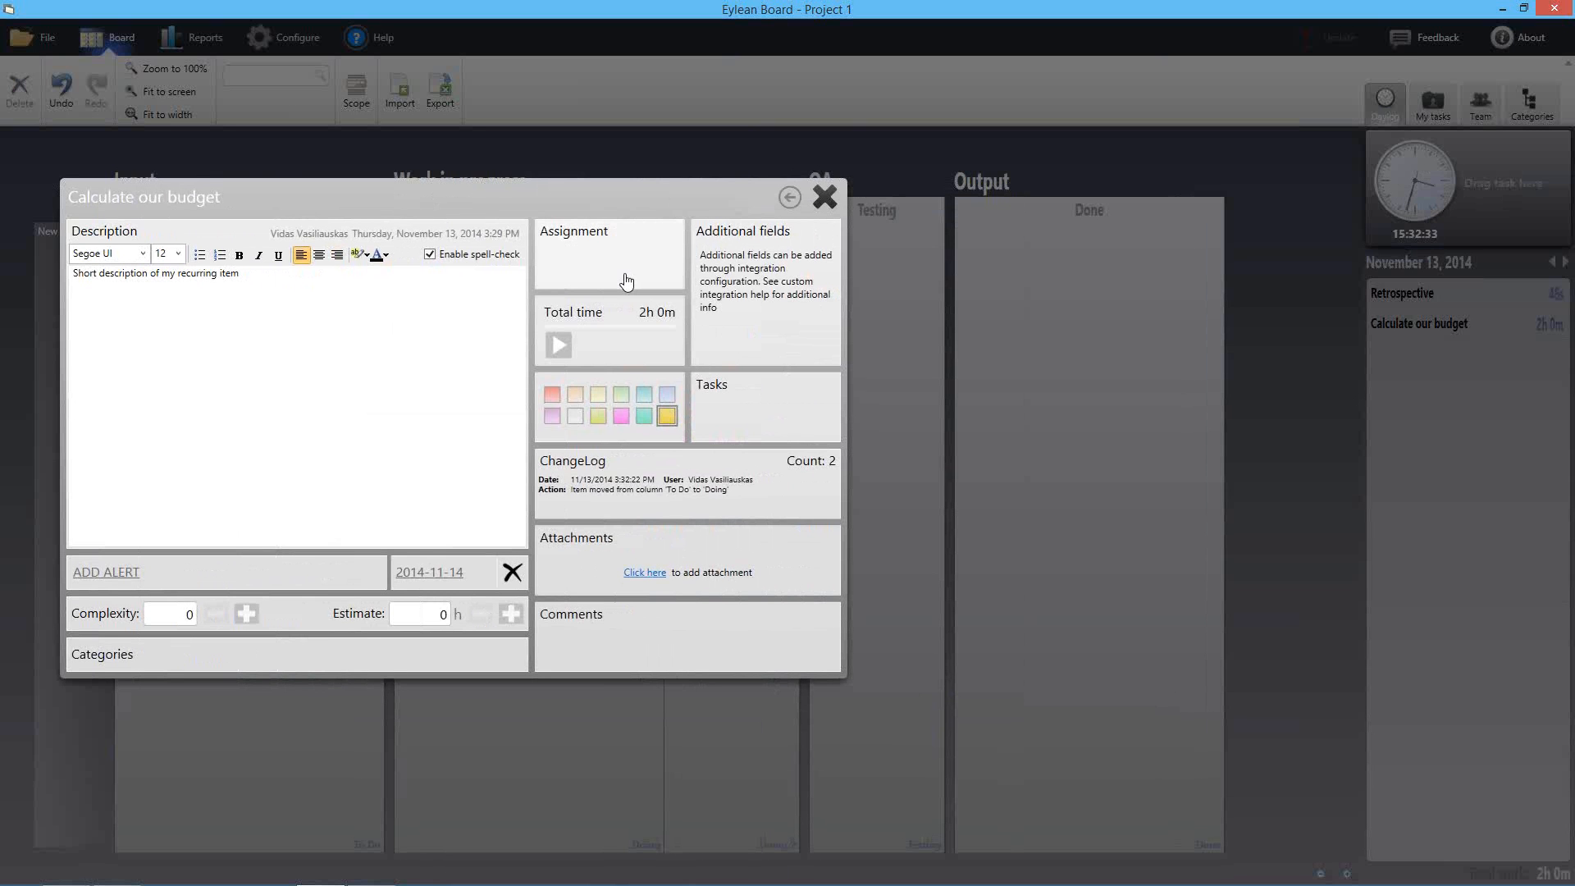
{"action": "left_click", "coordinate": [823, 197]}
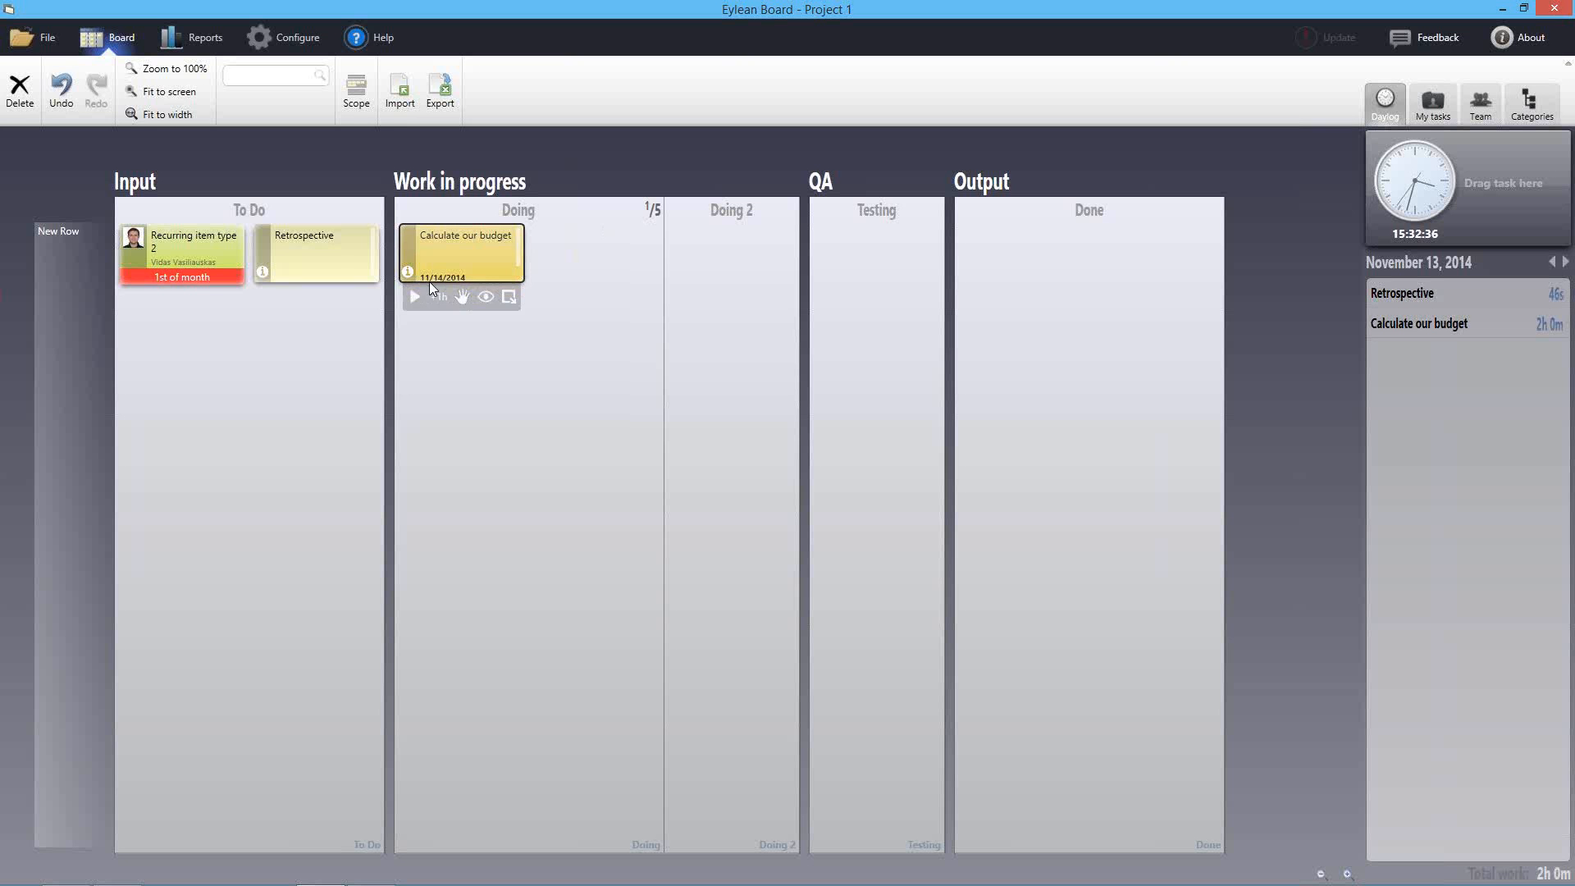
Log two more hours on Calculate our budget, reaching 4h 0m today
{"action": "left_click", "coordinate": [449, 441]}
{"action": "left_click", "coordinate": [452, 247]}
{"action": "left_click", "coordinate": [436, 299]}
{"action": "left_click", "coordinate": [440, 302]}
Add a manual one-hour time entry on Calculate our budget dated November 11, 2014
{"action": "double_click", "coordinate": [485, 260]}
{"action": "left_click_drag", "start_coordinate": [721, 220], "coordinate": [275, 255]}
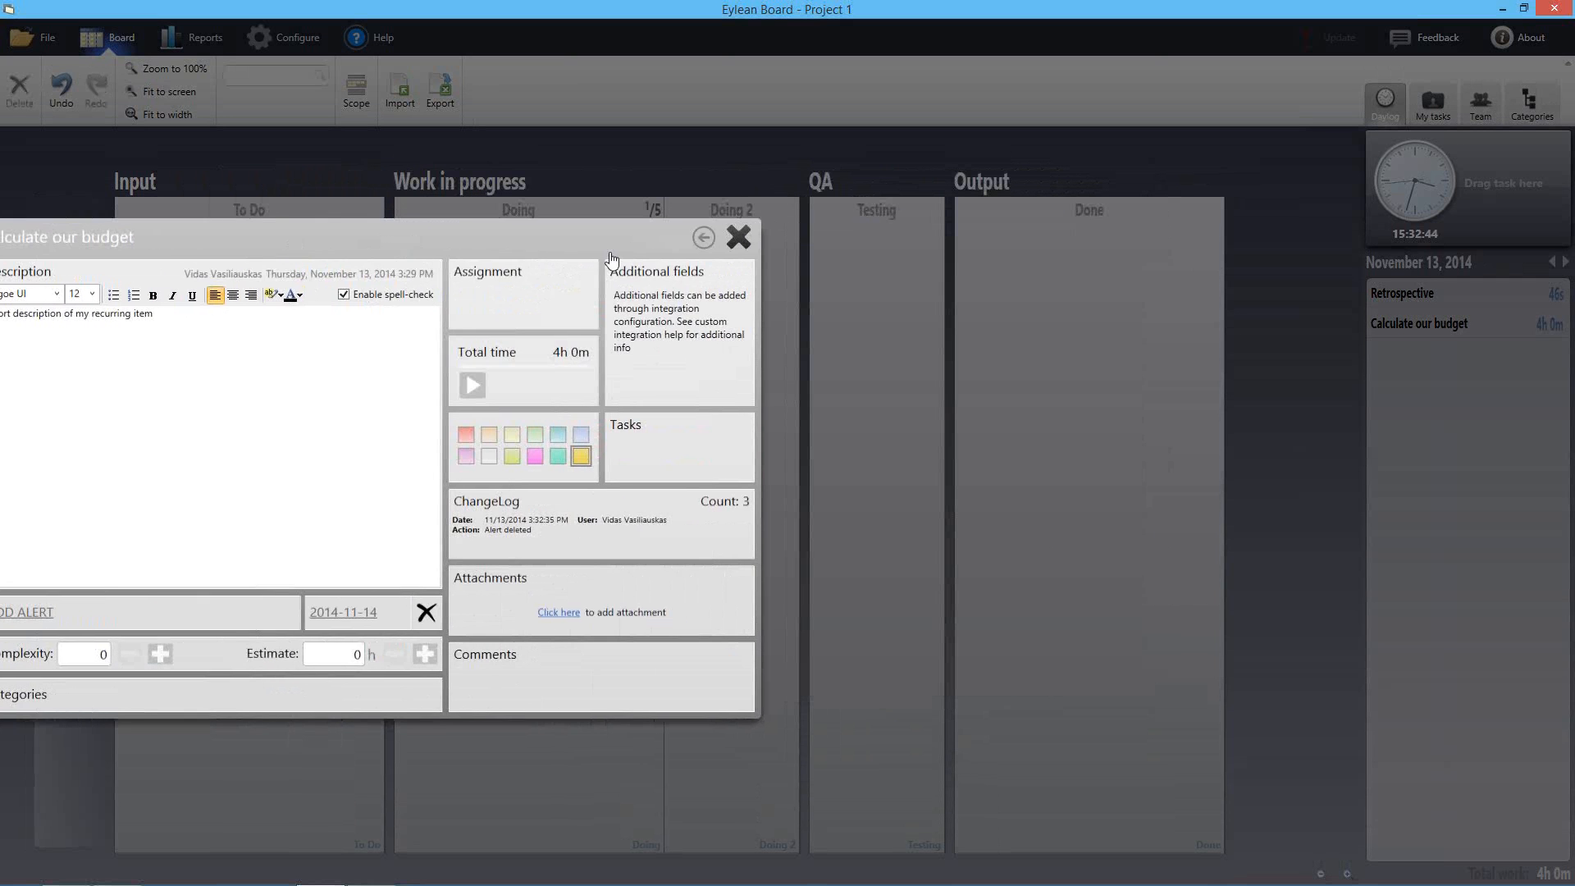
{"action": "left_click", "coordinate": [534, 354]}
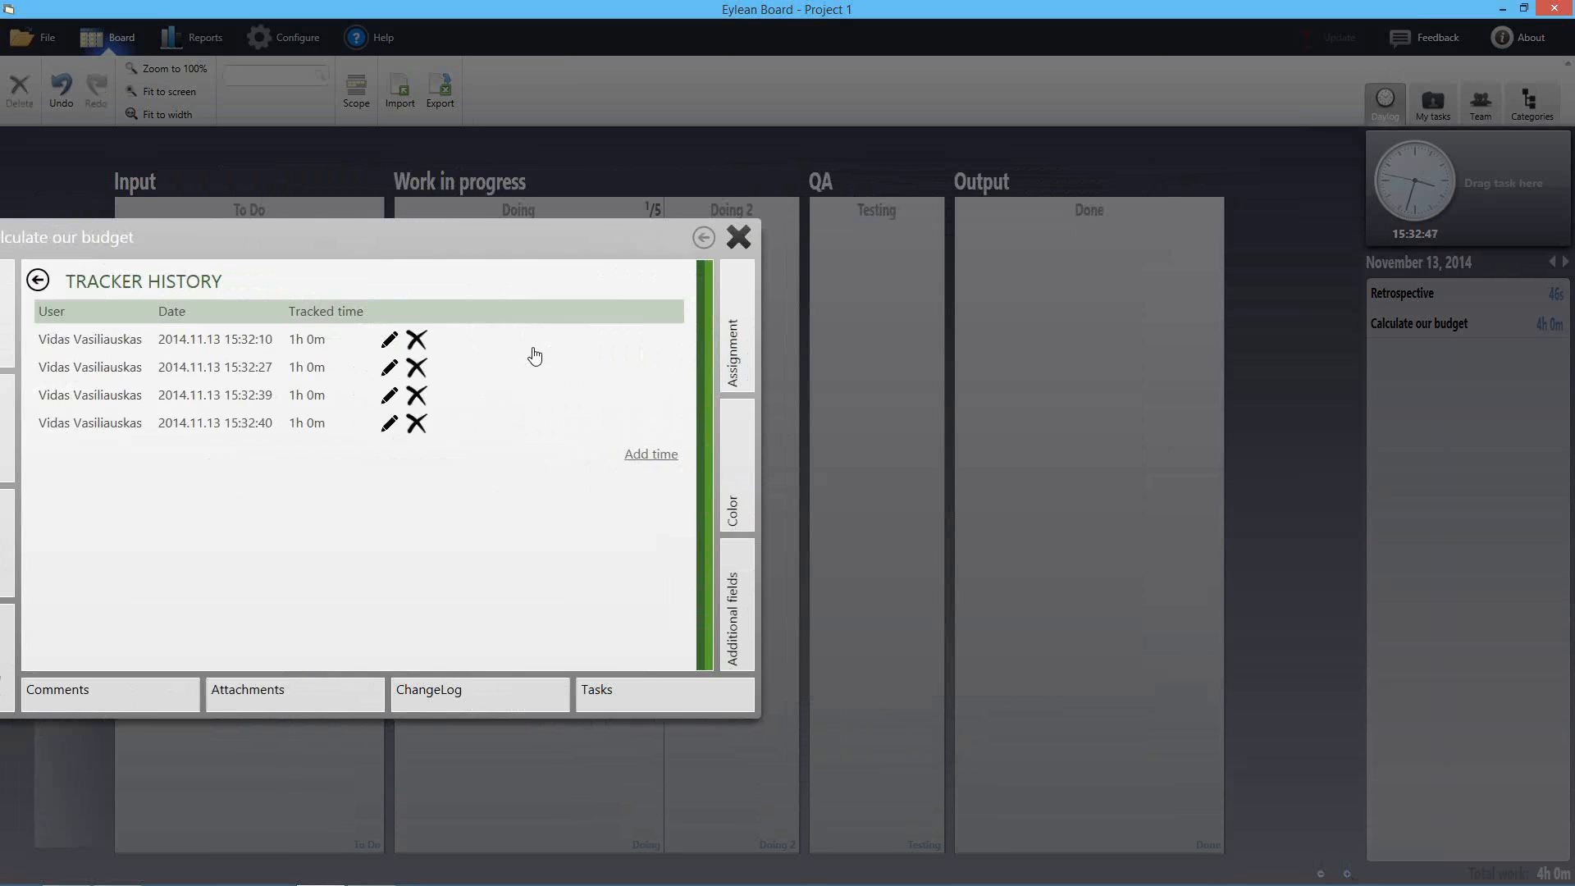
{"action": "left_click_drag", "start_coordinate": [397, 238], "coordinate": [631, 201]}
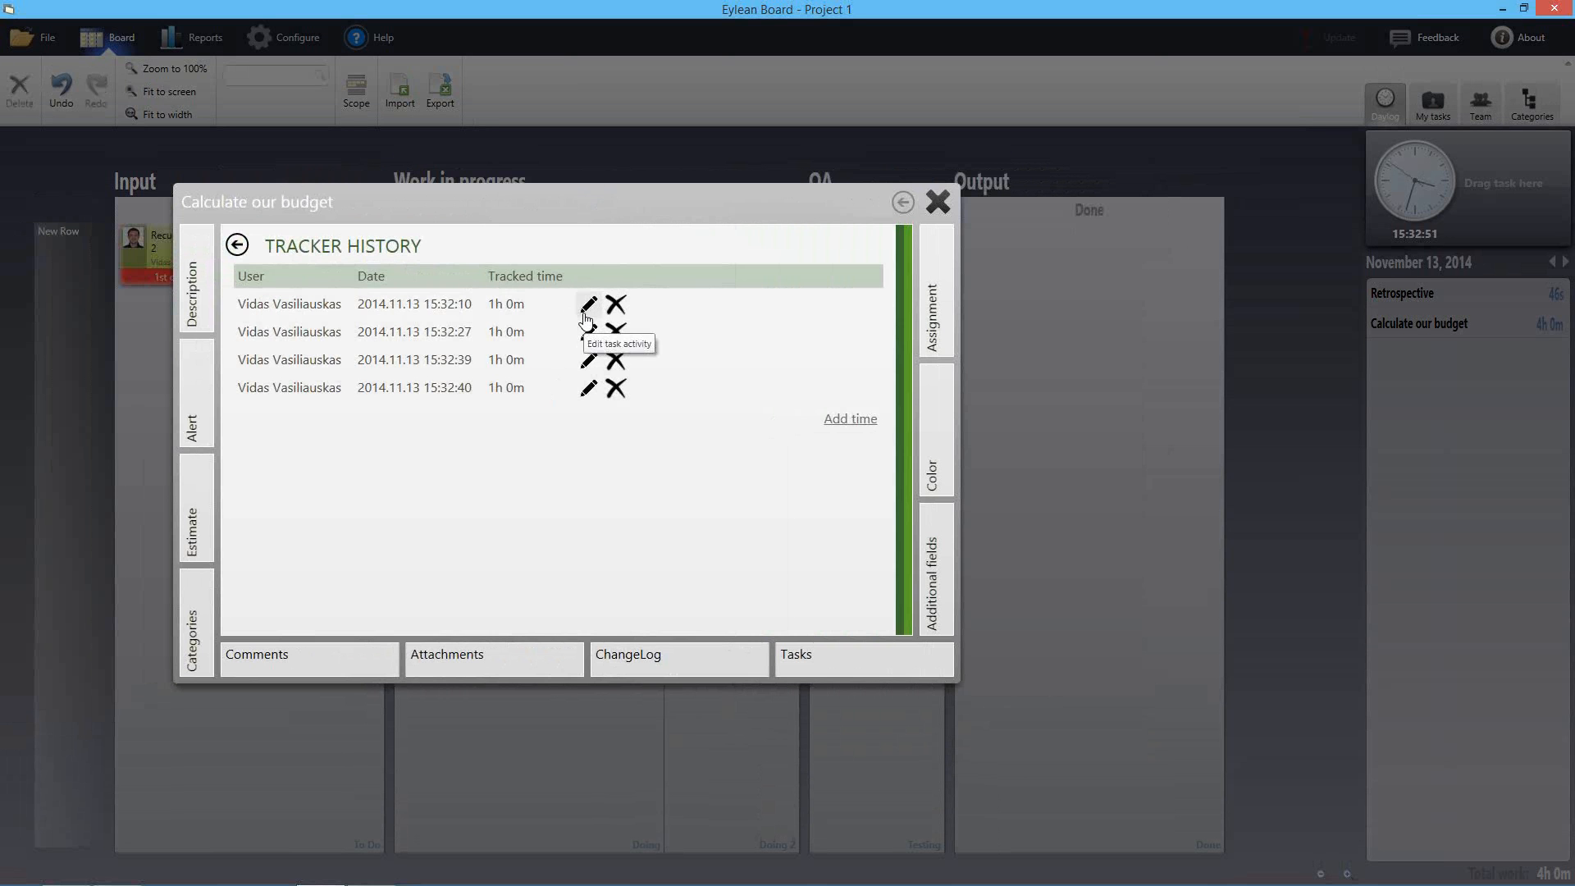
{"action": "left_click", "coordinate": [833, 423]}
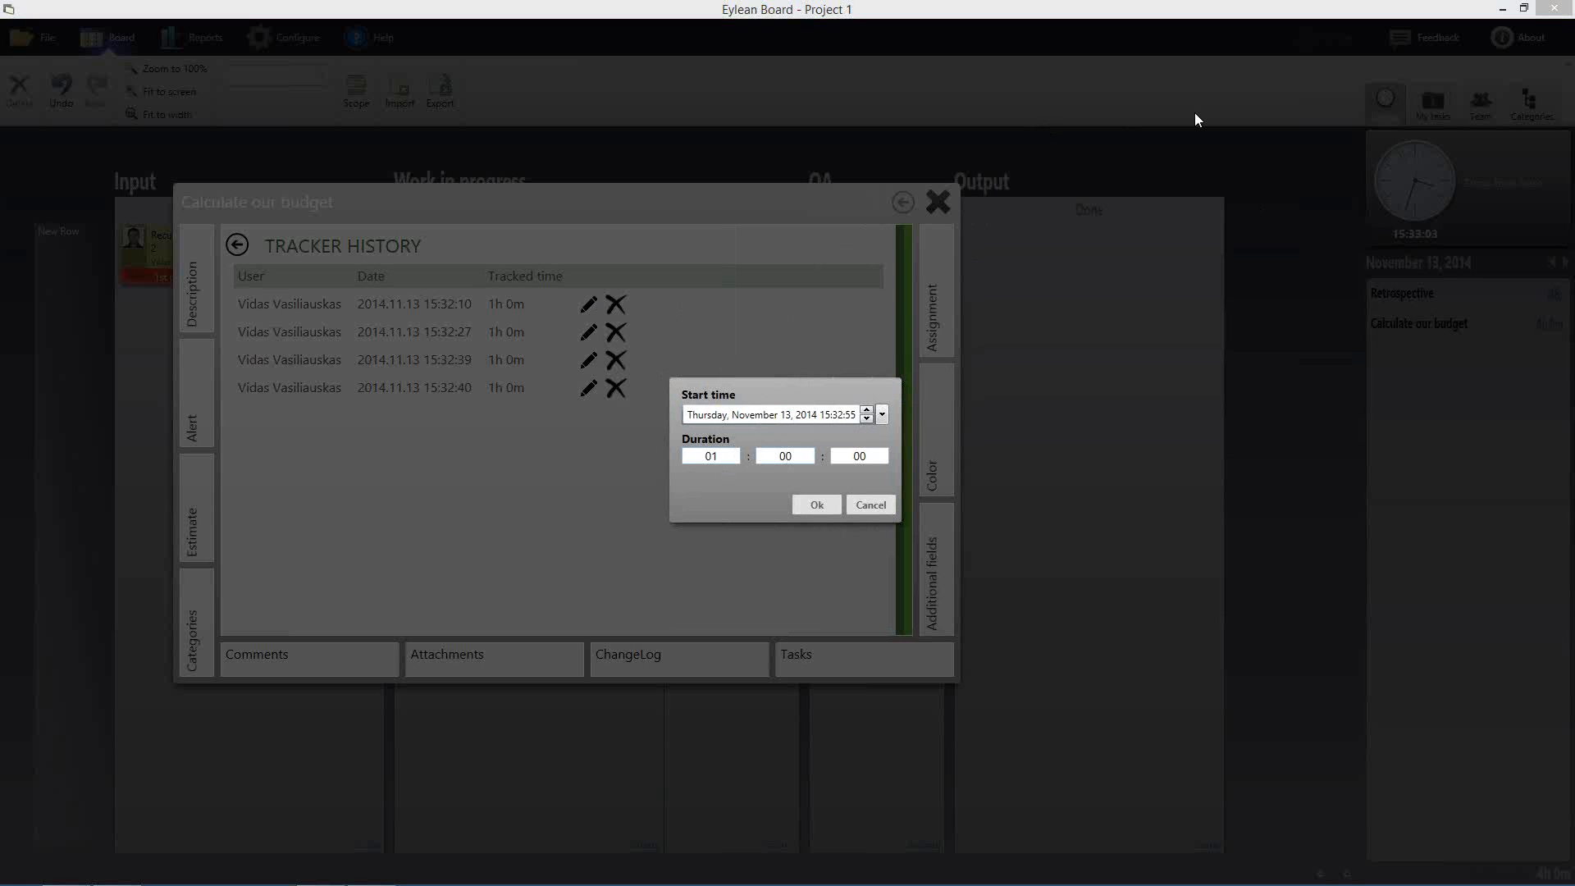
{"action": "left_click", "coordinate": [786, 415]}
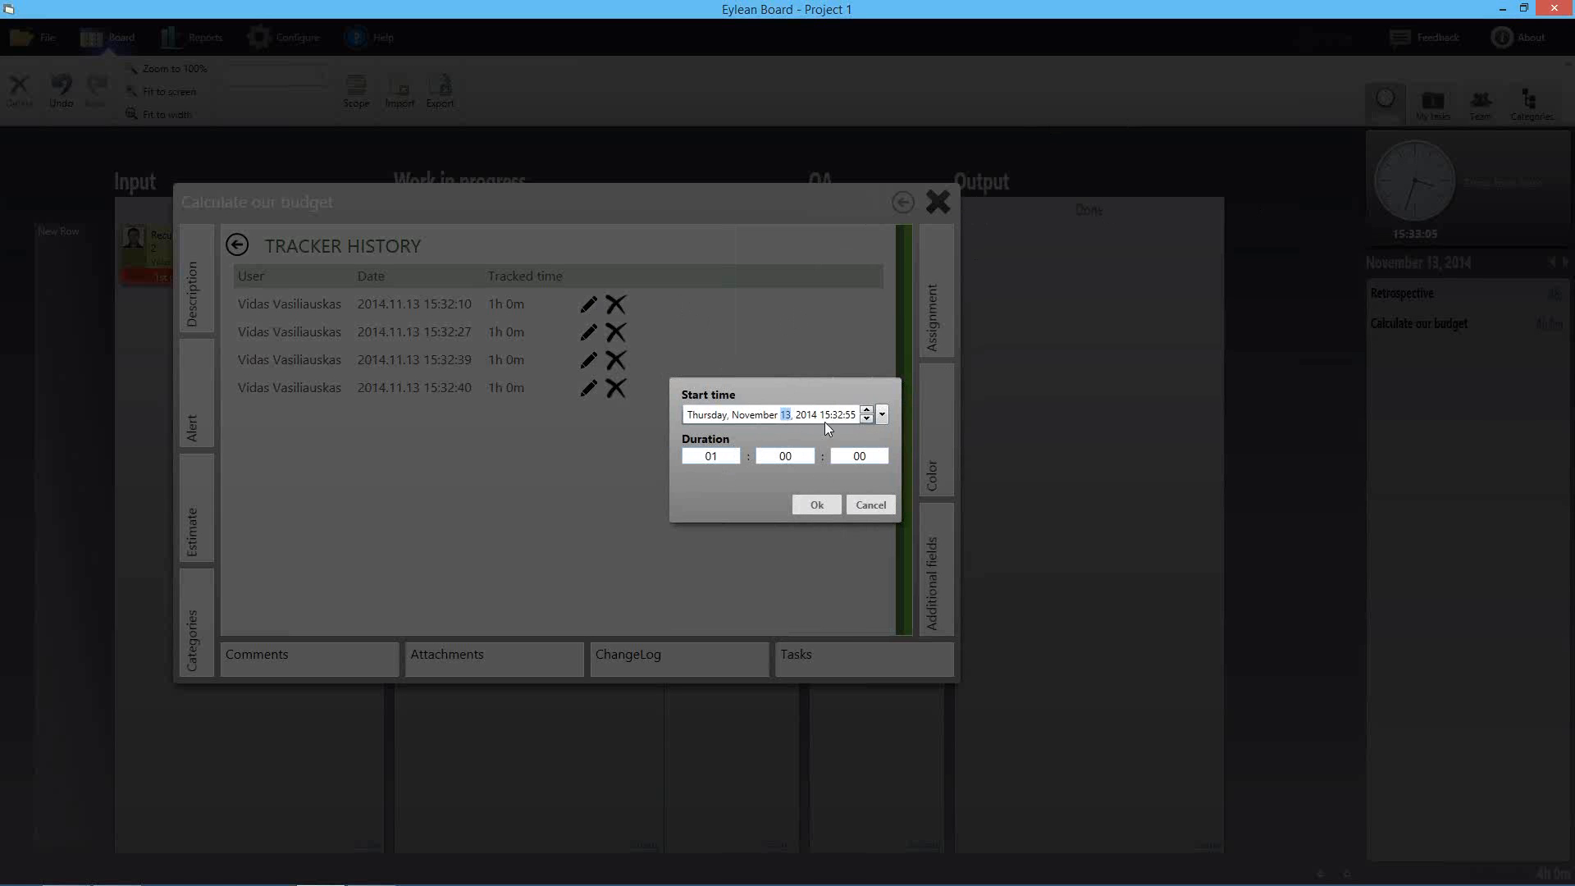
{"action": "left_click", "coordinate": [866, 420]}
{"action": "left_click", "coordinate": [866, 420]}
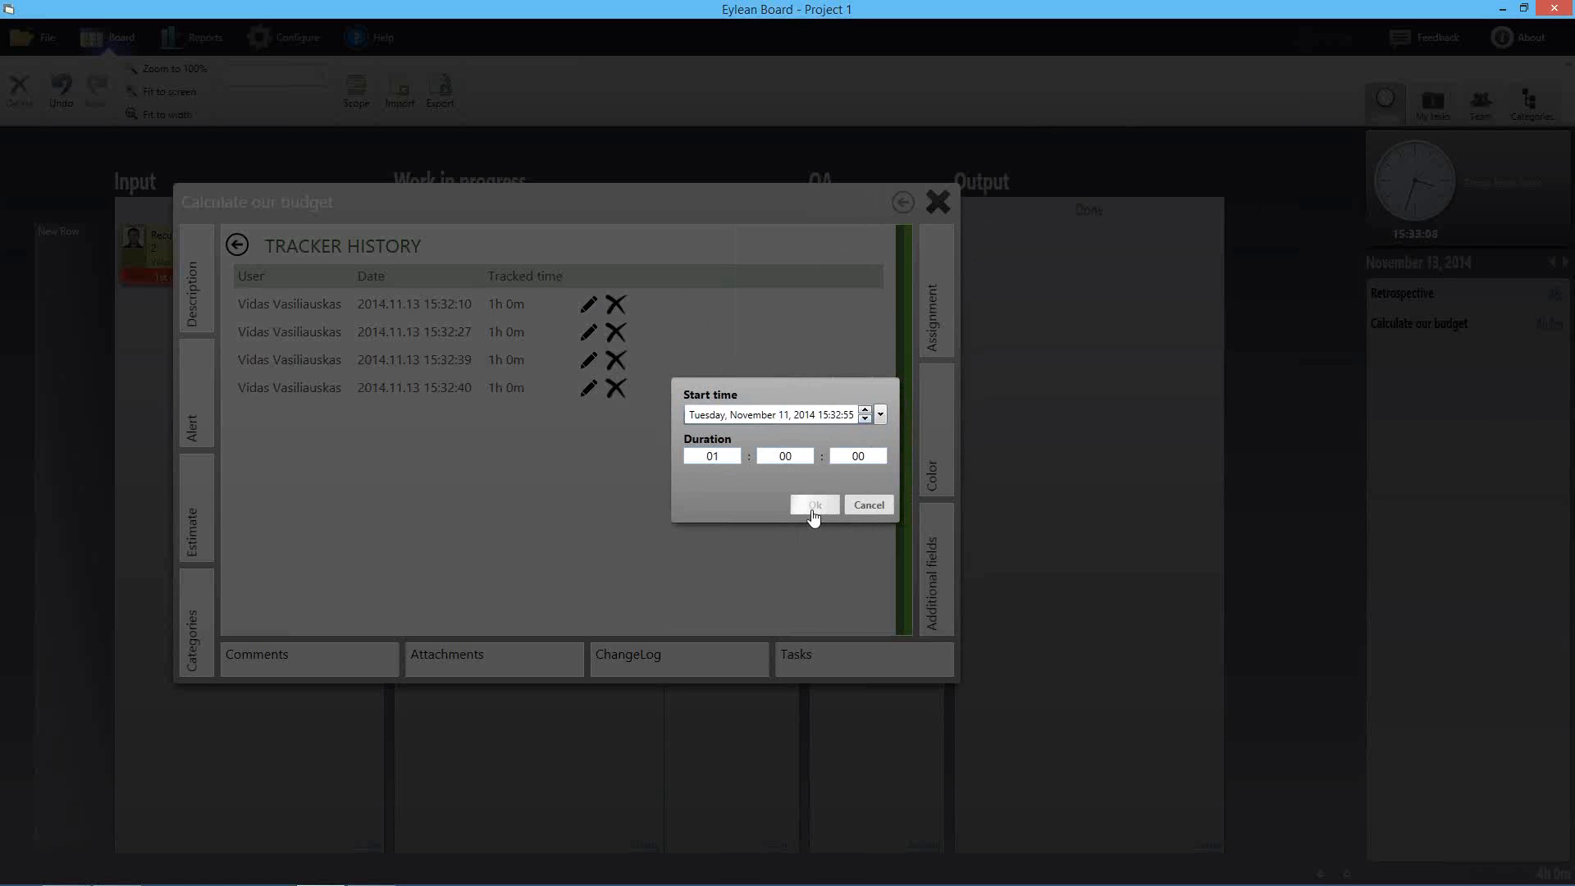
{"action": "left_click", "coordinate": [817, 504]}
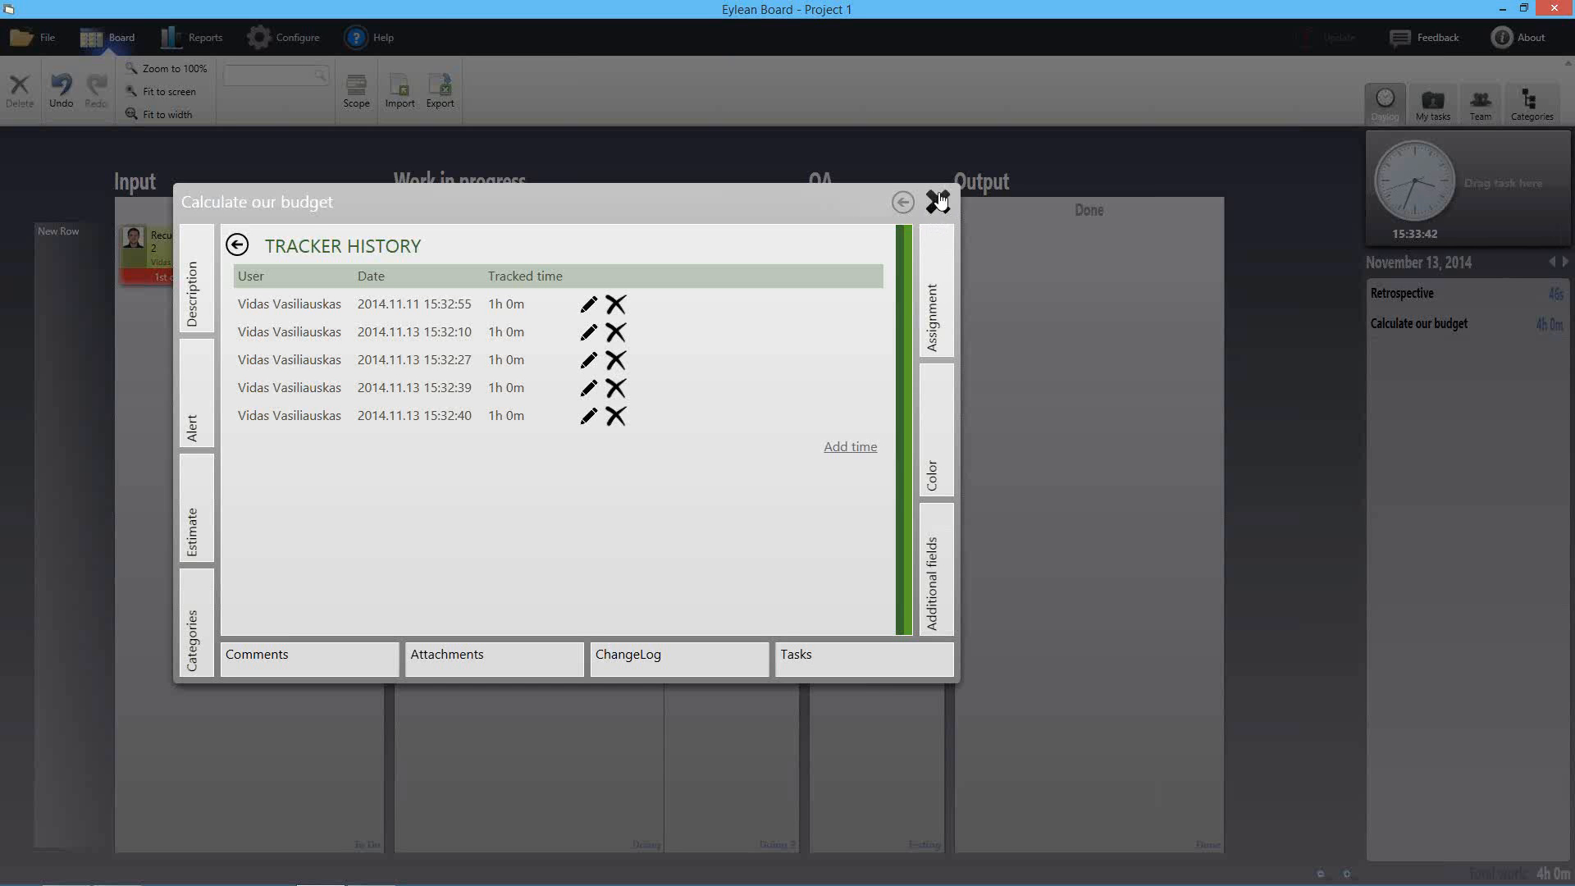
{"action": "left_click", "coordinate": [941, 211]}
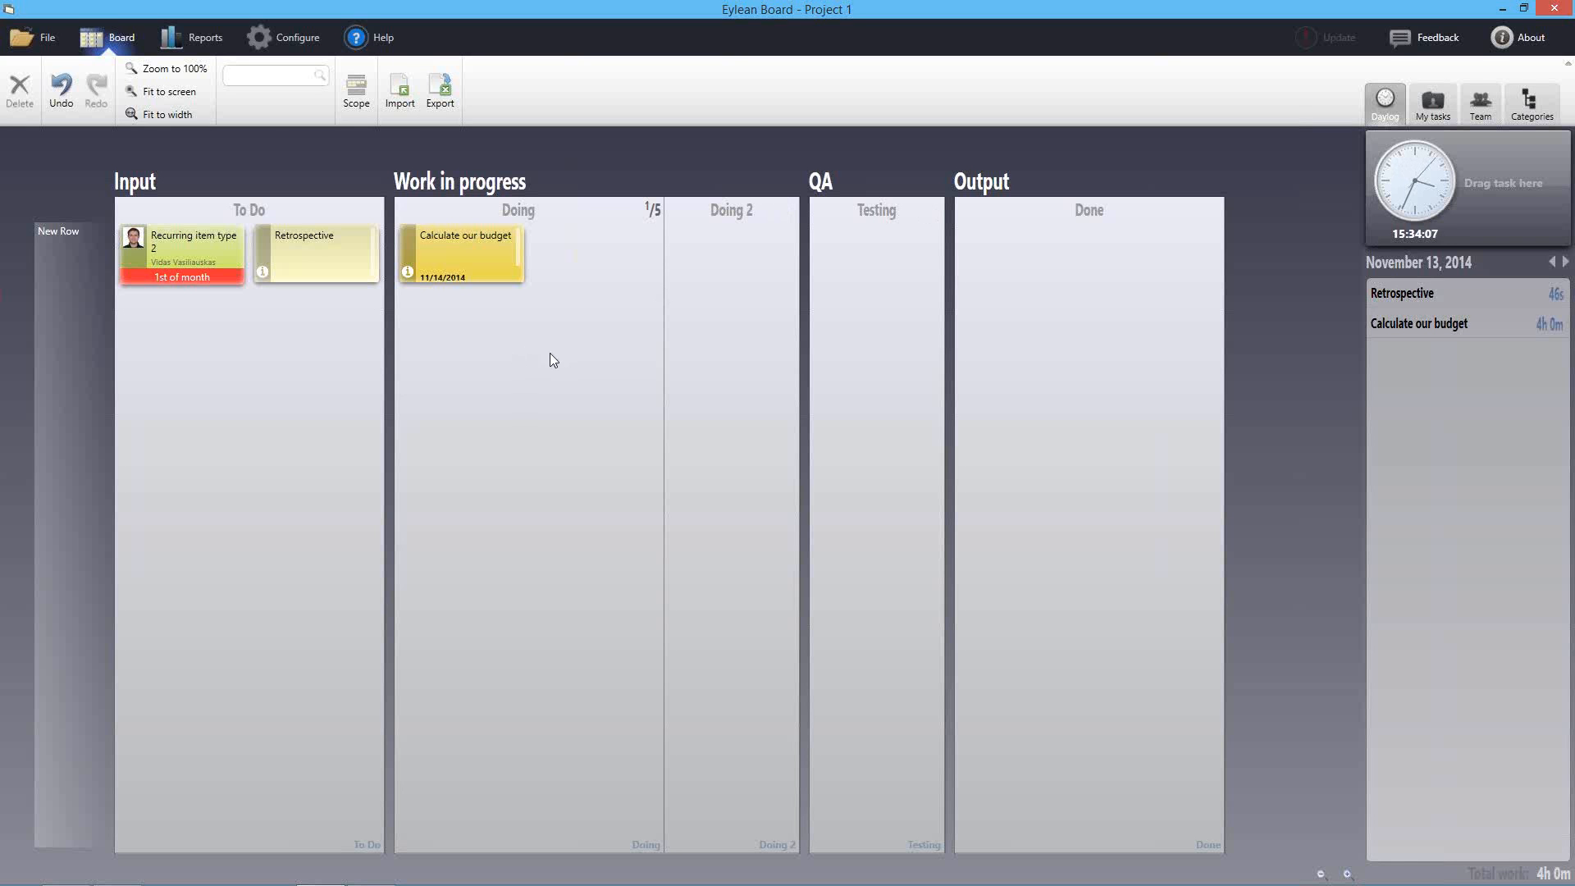
Open the Eylean workspace from Recent Workspaces
{"action": "left_click", "coordinate": [46, 42]}
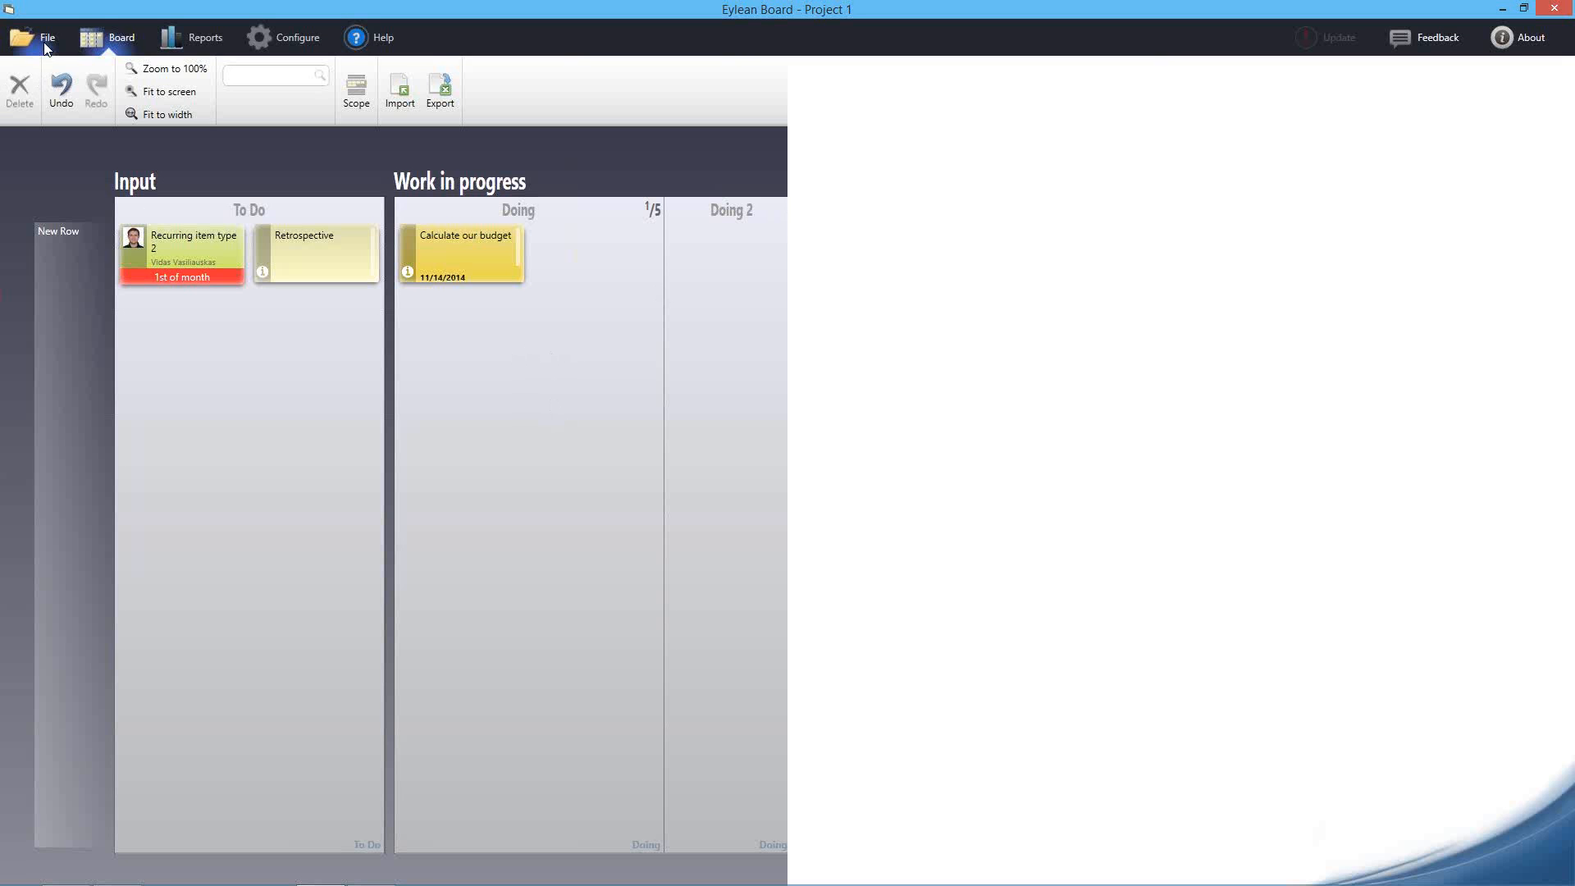
{"action": "left_click", "coordinate": [36, 82]}
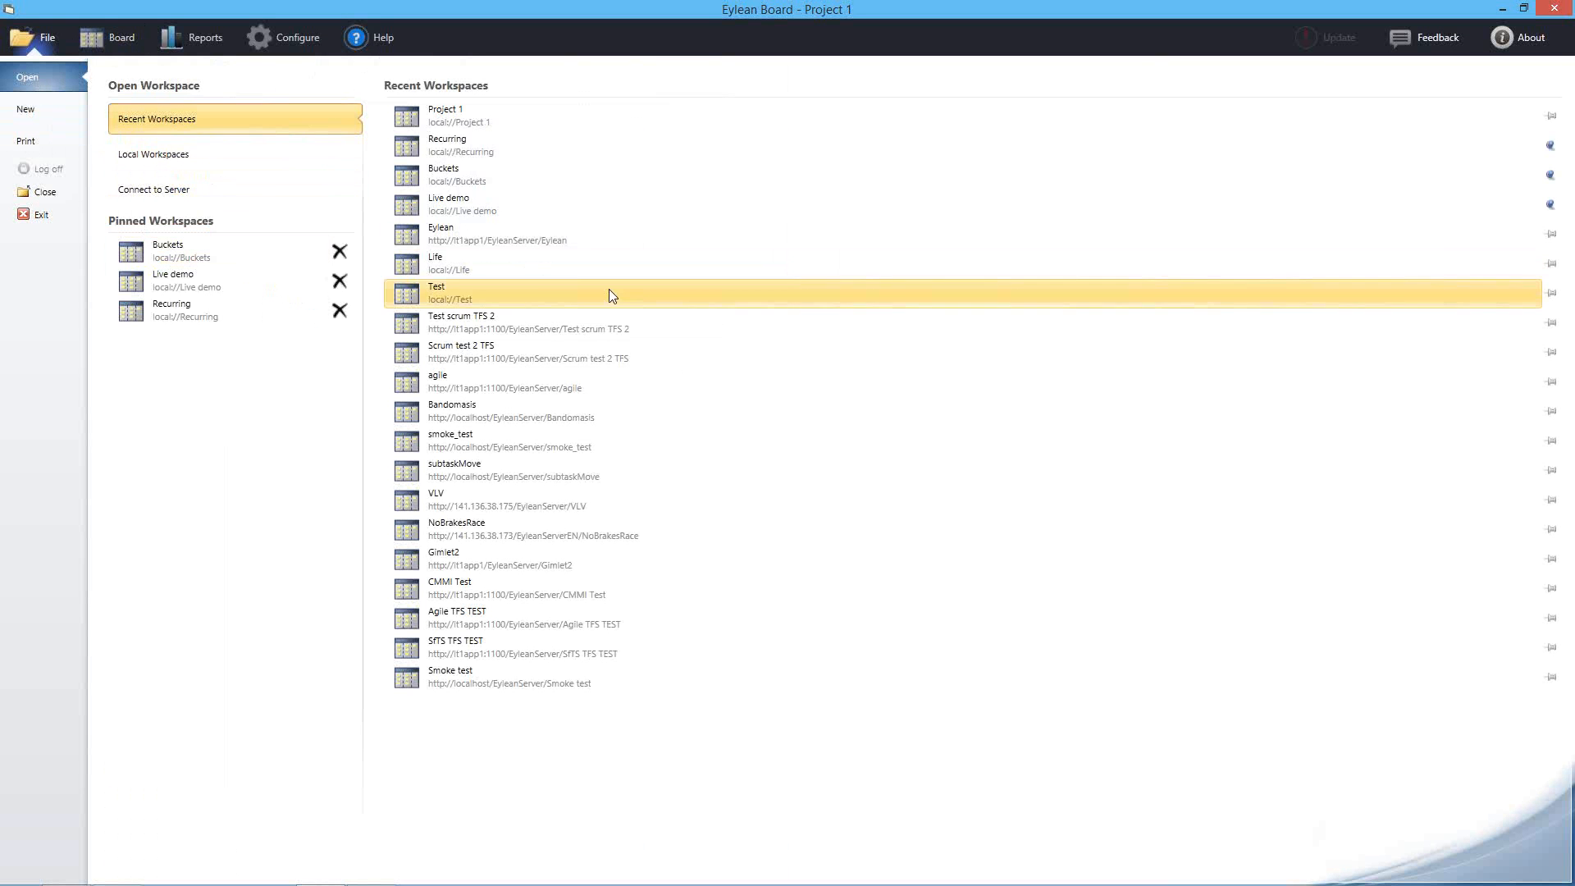
{"action": "left_click", "coordinate": [522, 233]}
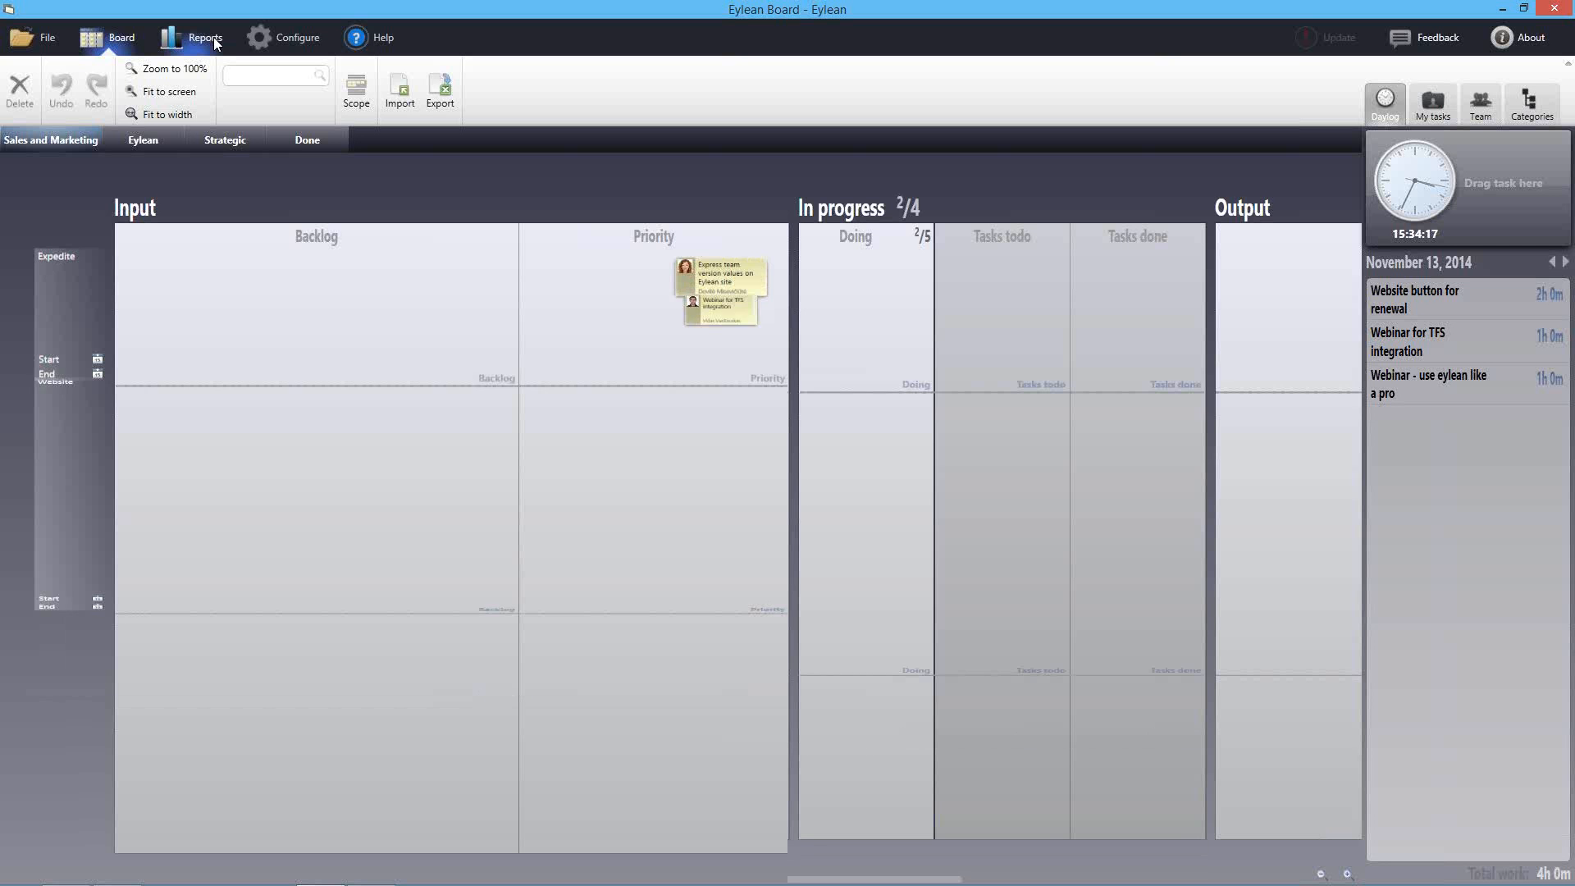
View the Cumulative workflows report, panned and zoomed to June through August 2014
{"action": "left_click", "coordinate": [194, 41]}
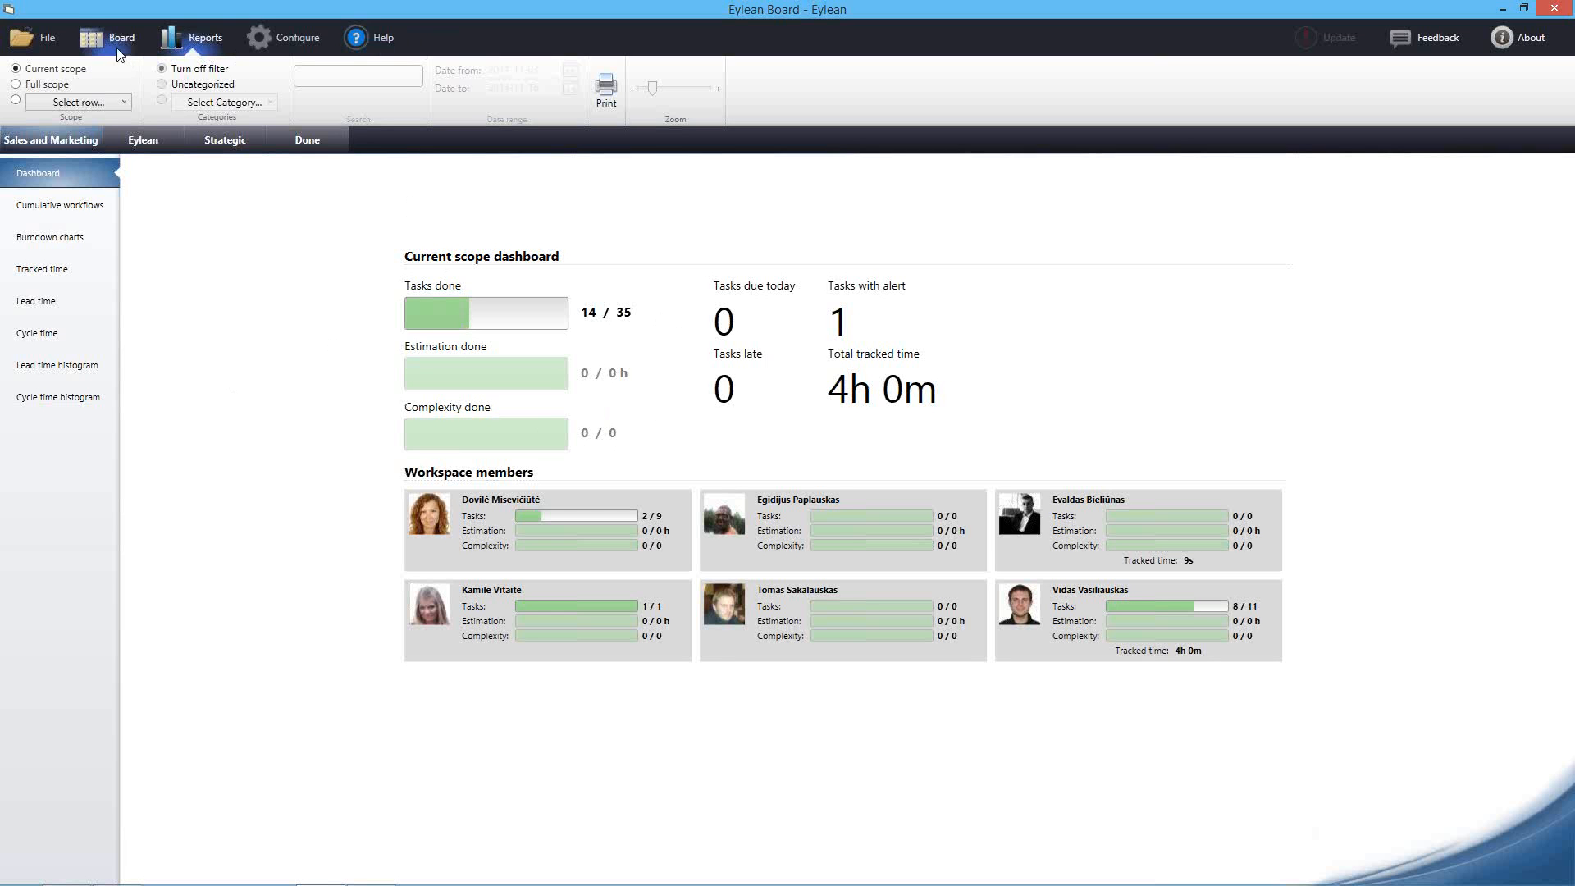
{"action": "left_click", "coordinate": [80, 211]}
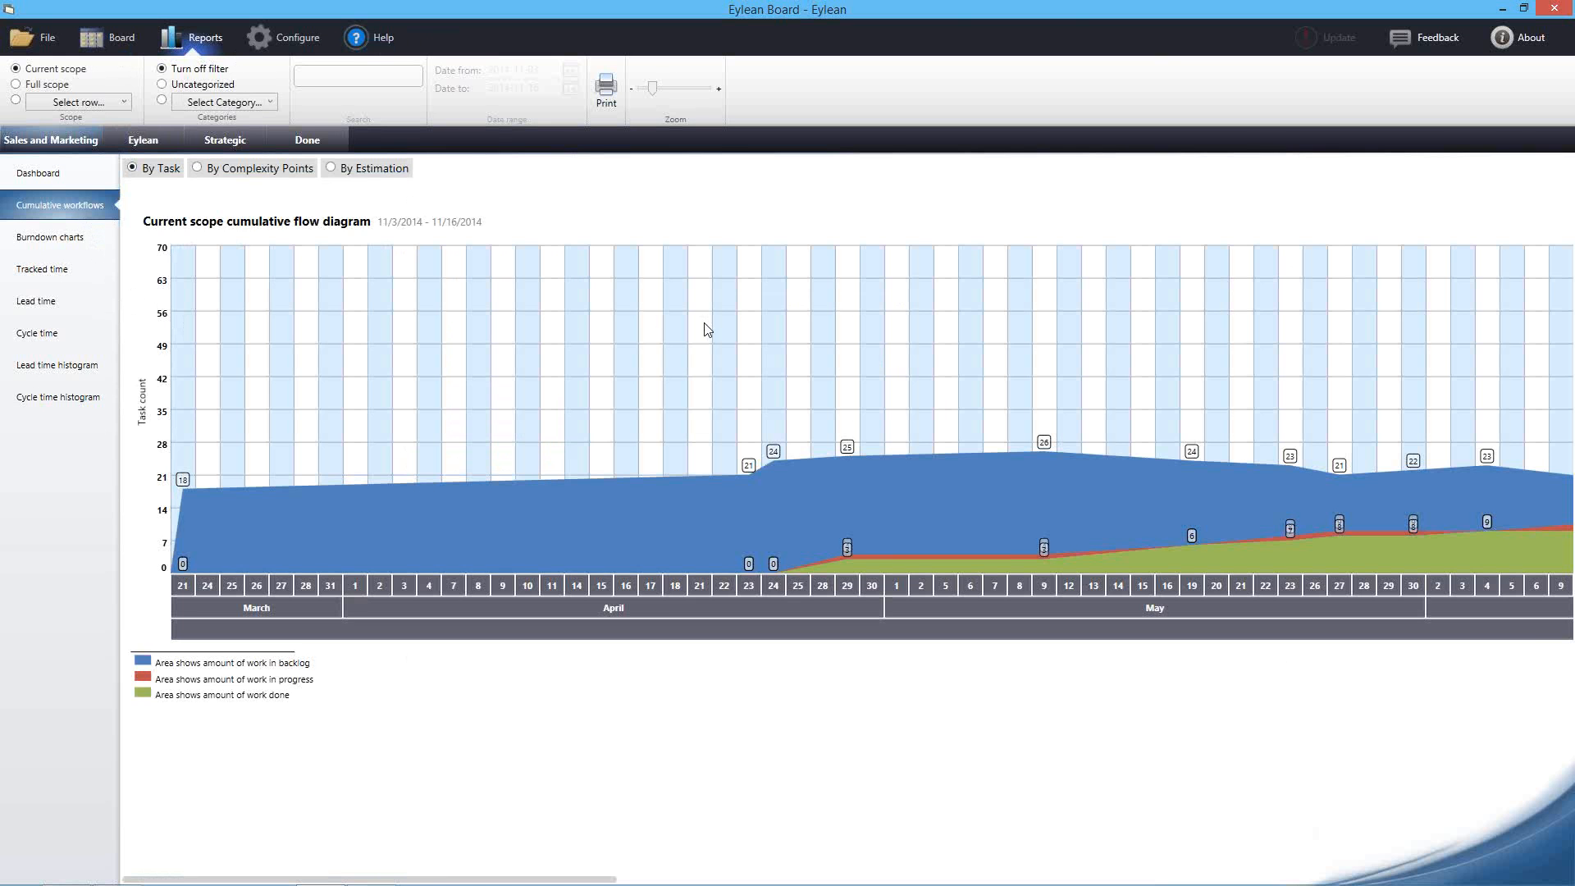
{"action": "left_click_drag", "start_coordinate": [930, 407], "coordinate": [469, 408]}
{"action": "left_click_drag", "start_coordinate": [876, 384], "coordinate": [469, 386]}
{"action": "left_click_drag", "start_coordinate": [812, 380], "coordinate": [712, 384]}
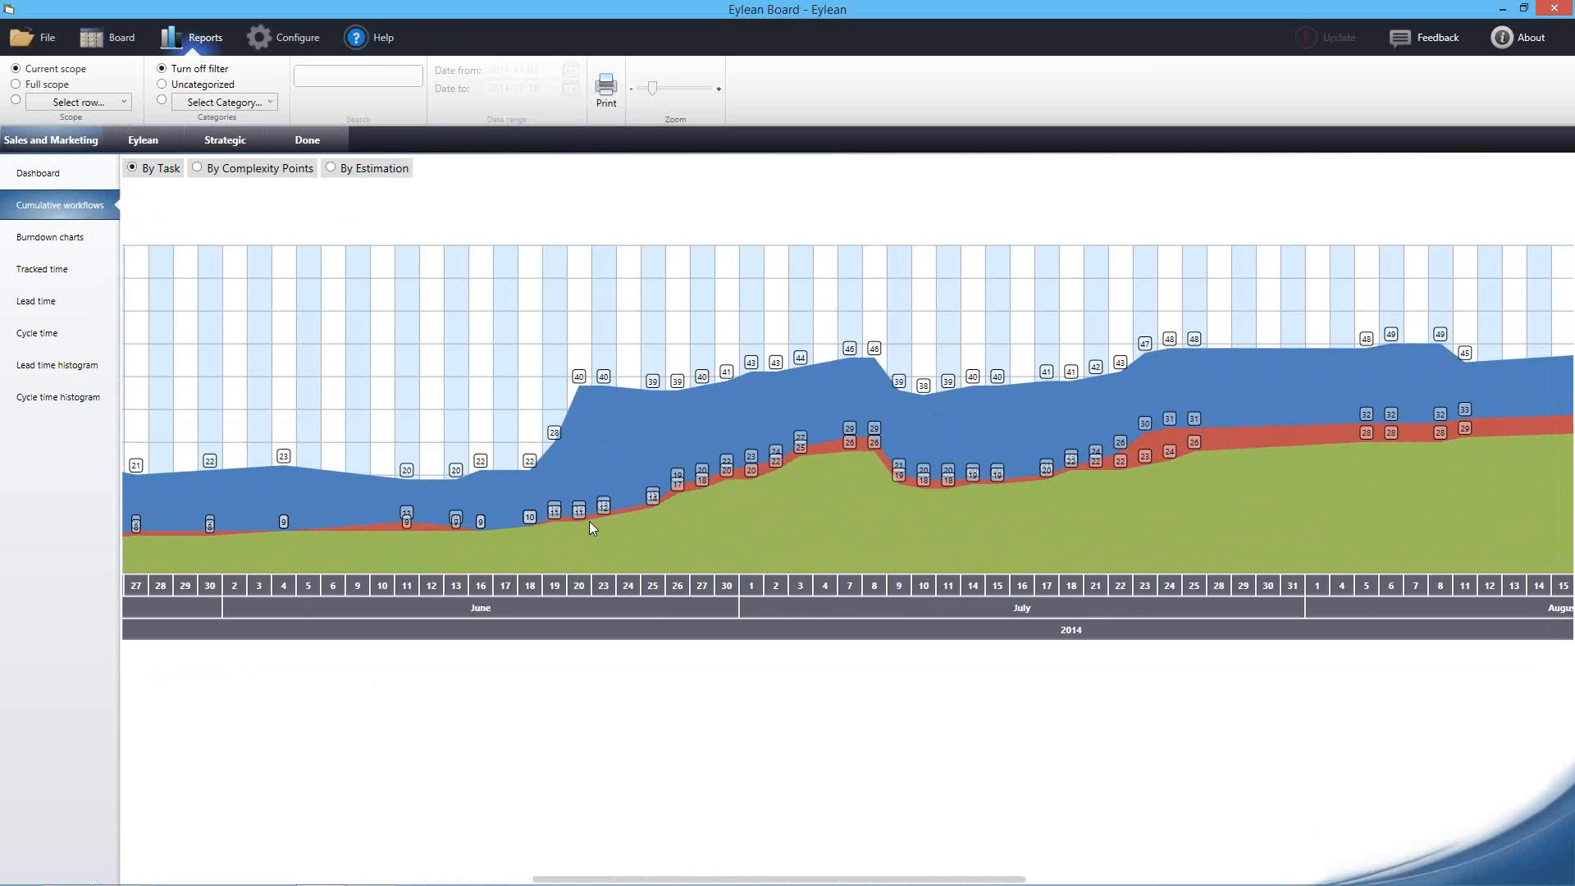
{"action": "scroll", "coordinate": [705, 513], "scroll_direction": "up", "scroll_amount": 3}
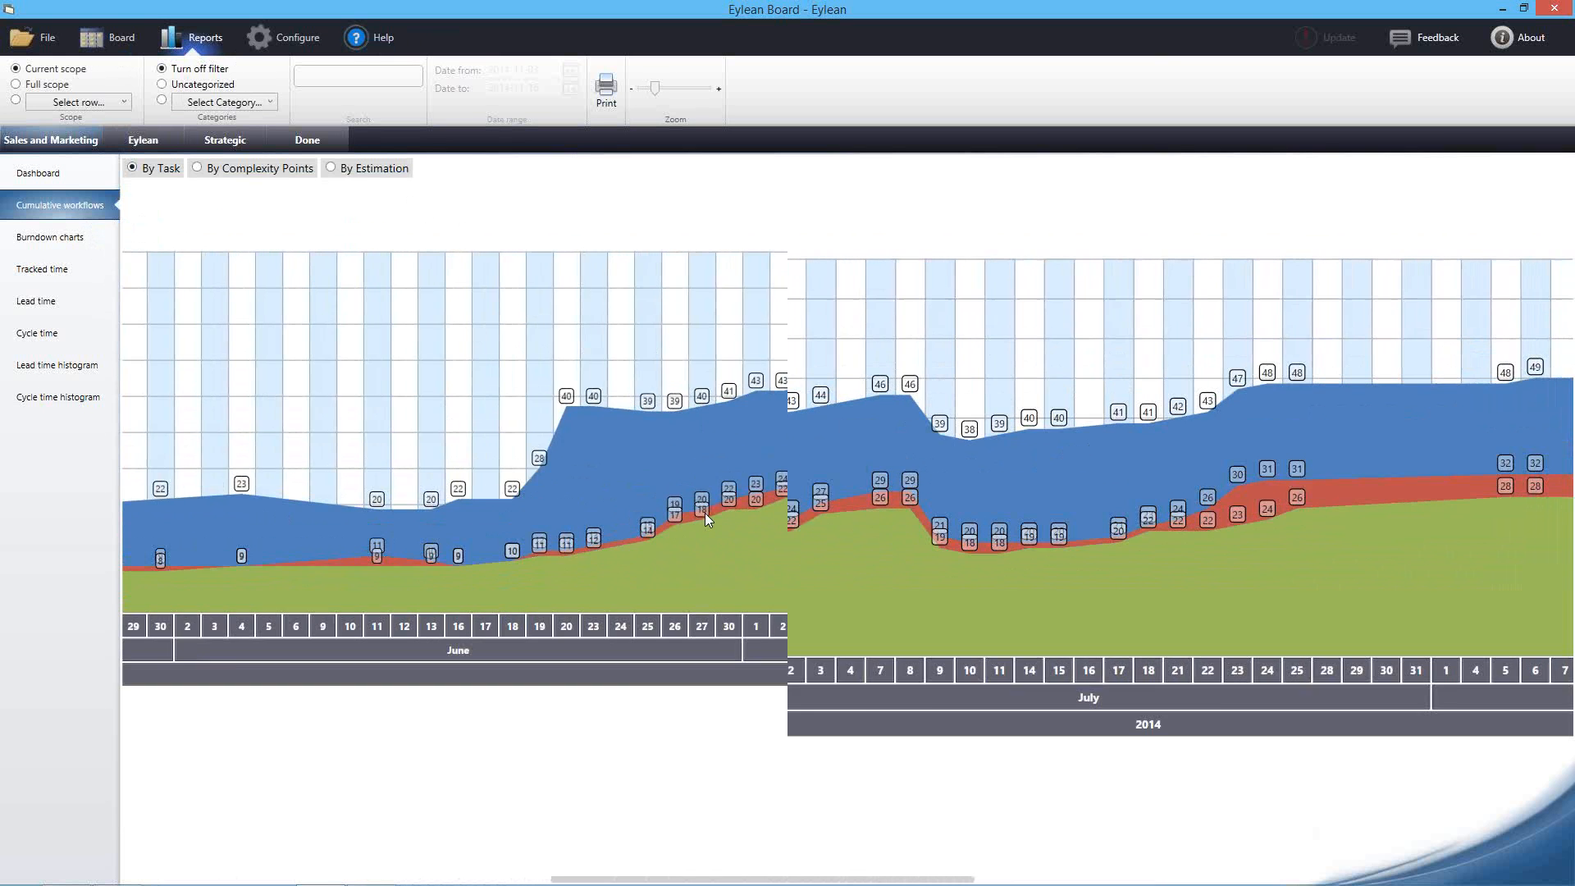
{"action": "scroll", "coordinate": [716, 552], "scroll_direction": "up", "scroll_amount": 3}
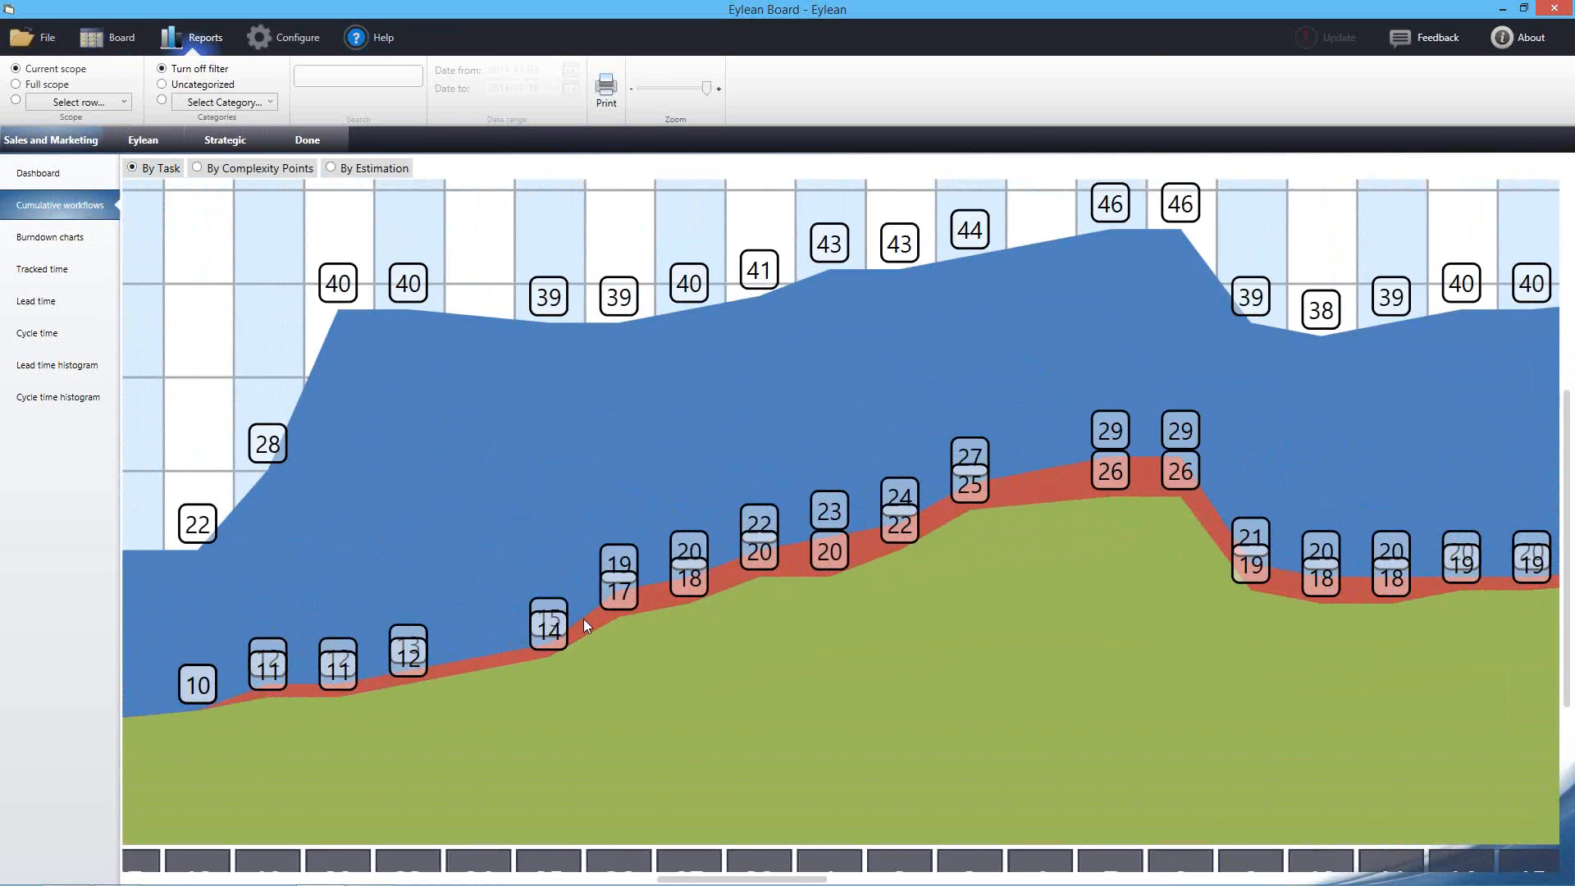
{"action": "left_click_drag", "start_coordinate": [640, 722], "coordinate": [643, 653]}
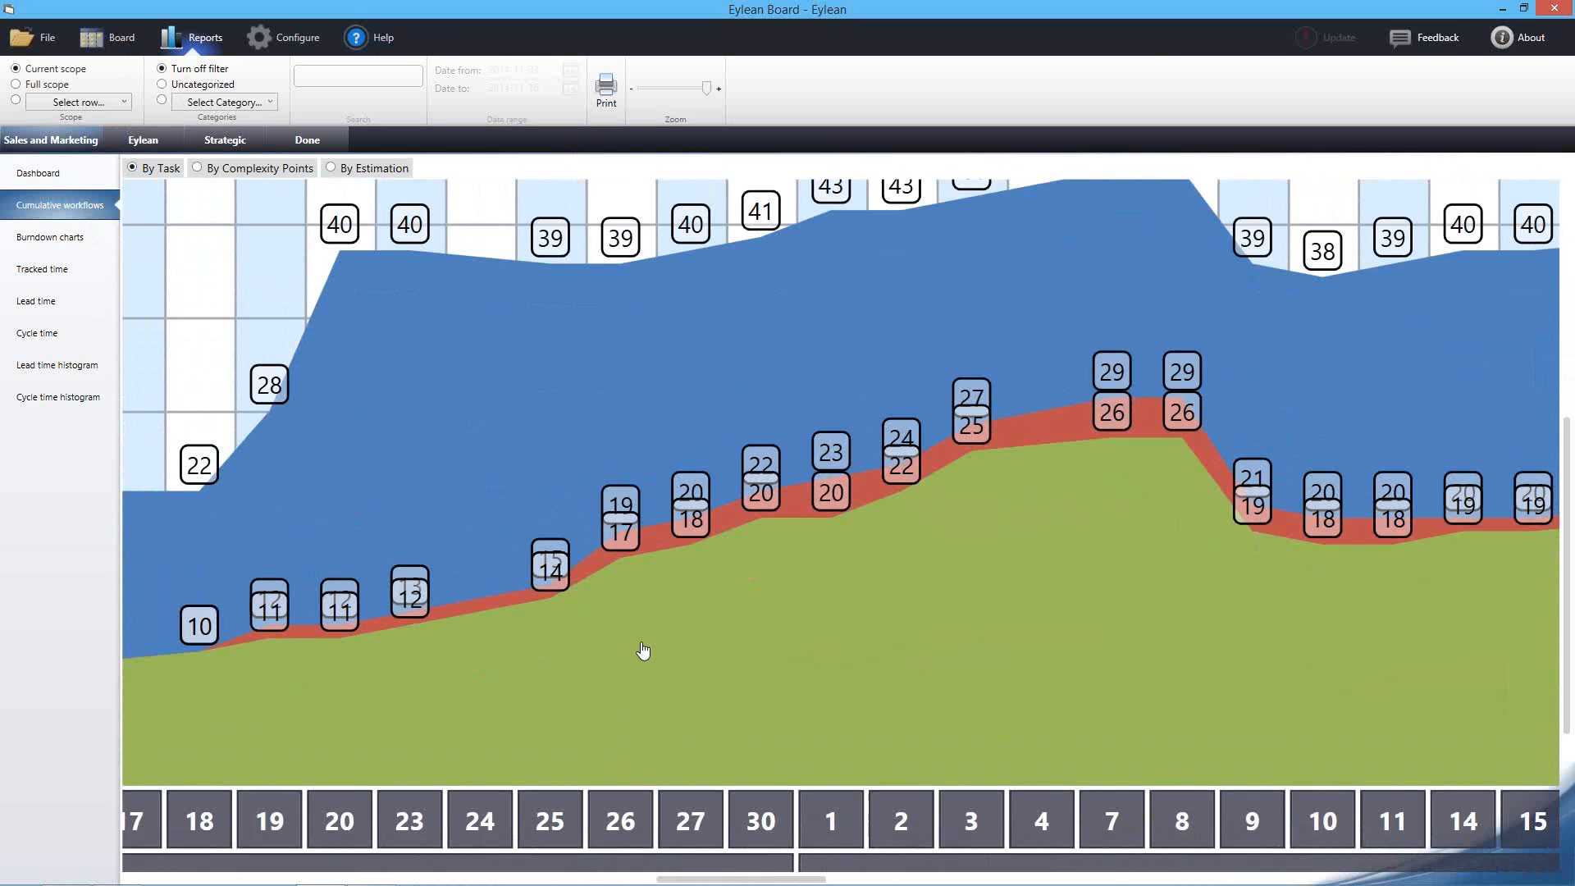
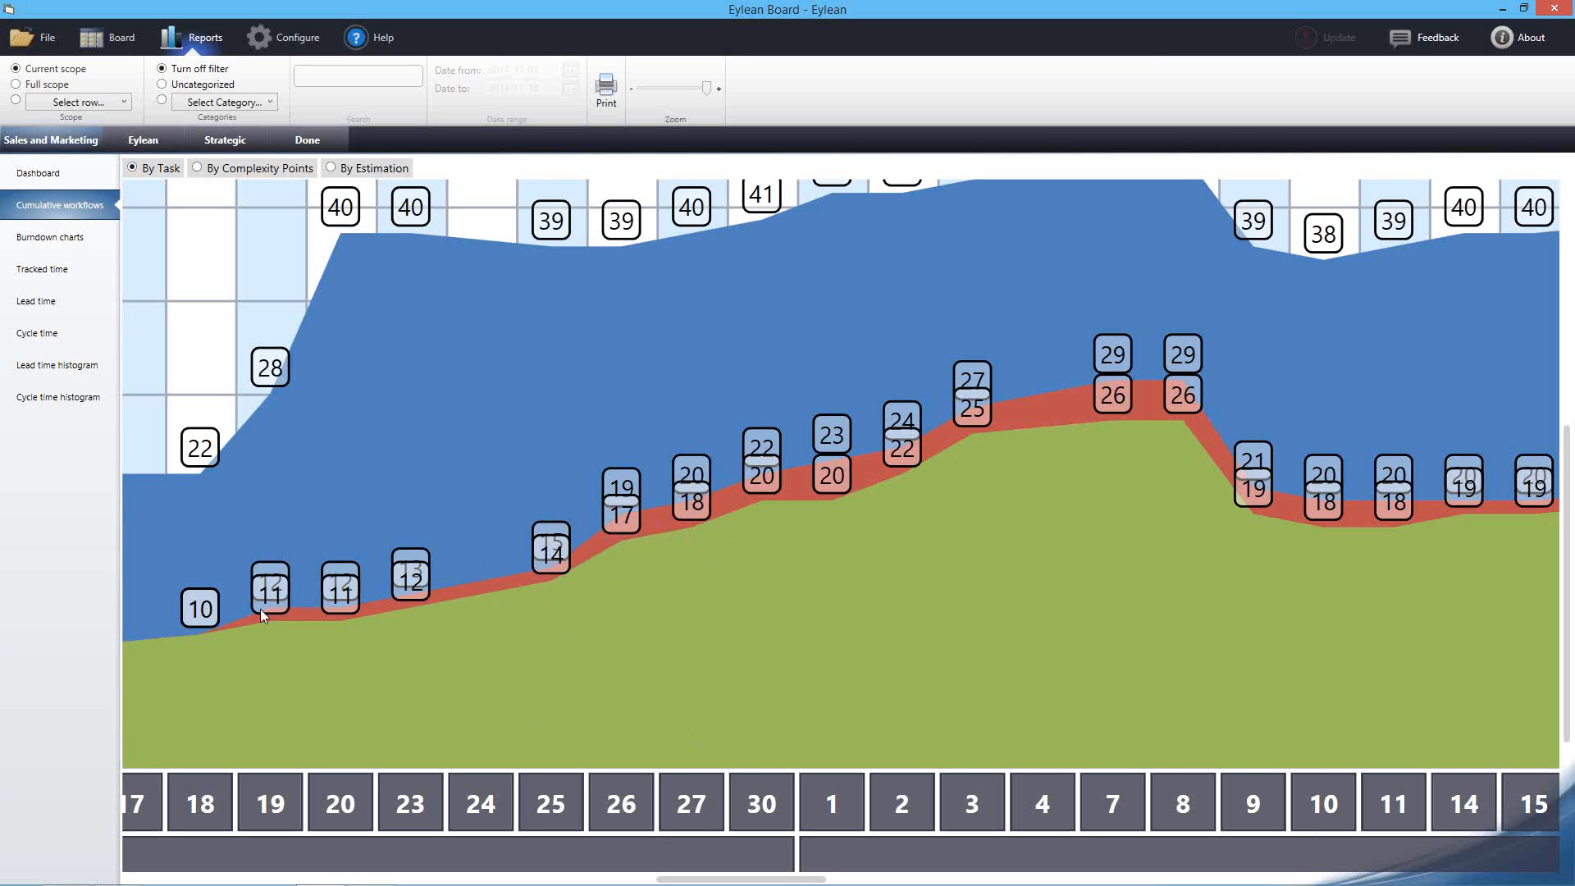
Pan the cumulative flow chart across July 2014 and compare its complexity-points and task-count views
{"action": "left_click_drag", "start_coordinate": [739, 527], "coordinate": [605, 546]}
{"action": "left_click_drag", "start_coordinate": [836, 489], "coordinate": [661, 518]}
{"action": "left_click_drag", "start_coordinate": [374, 518], "coordinate": [602, 545]}
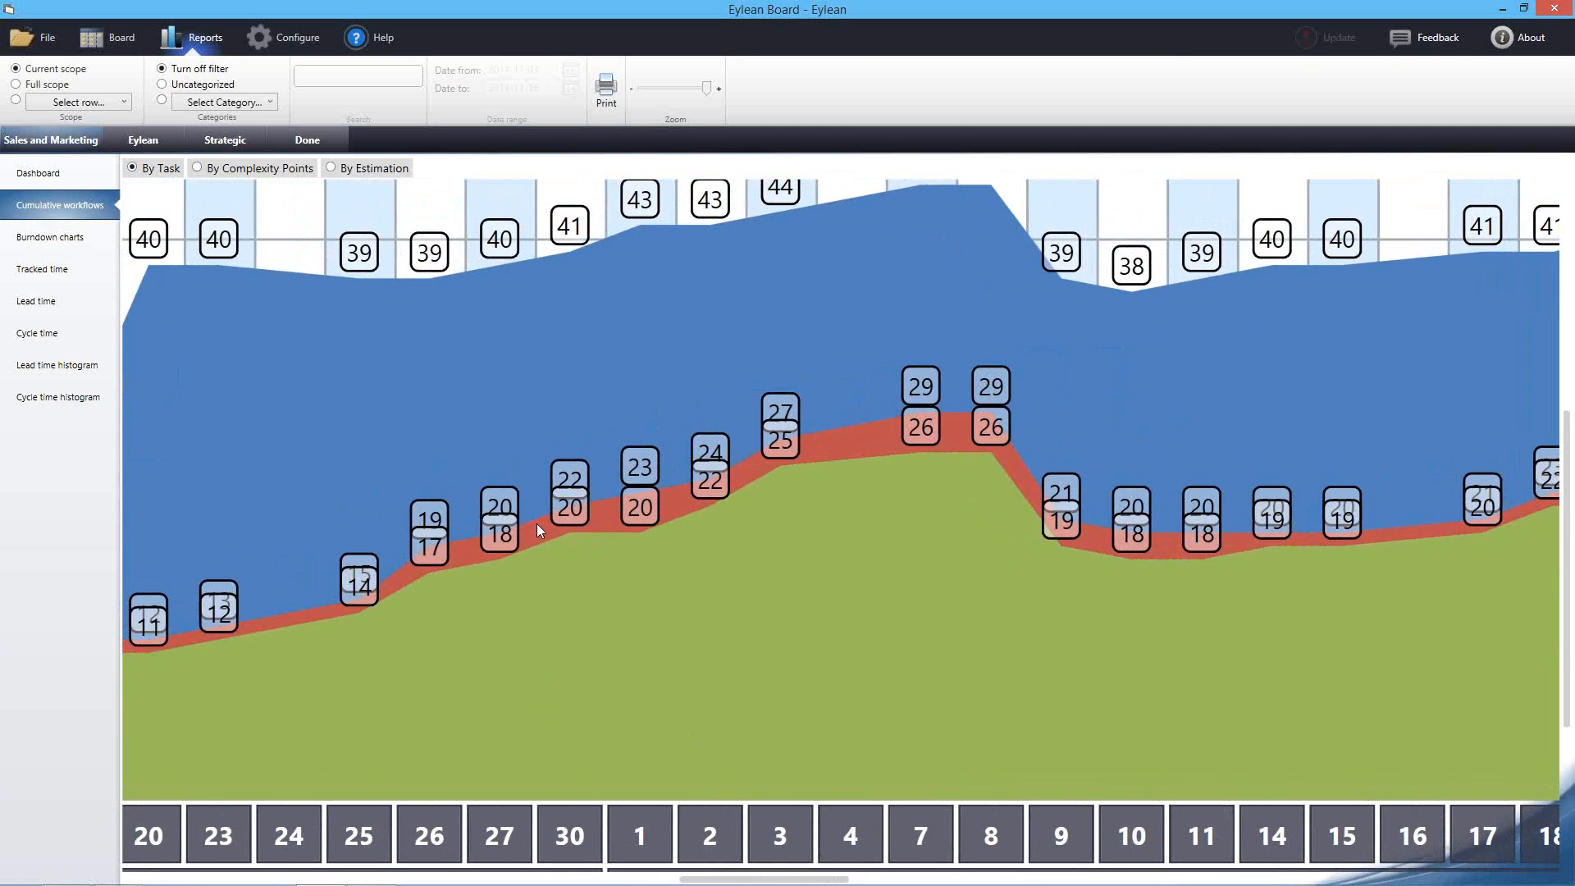
{"action": "left_click_drag", "start_coordinate": [808, 657], "coordinate": [557, 633]}
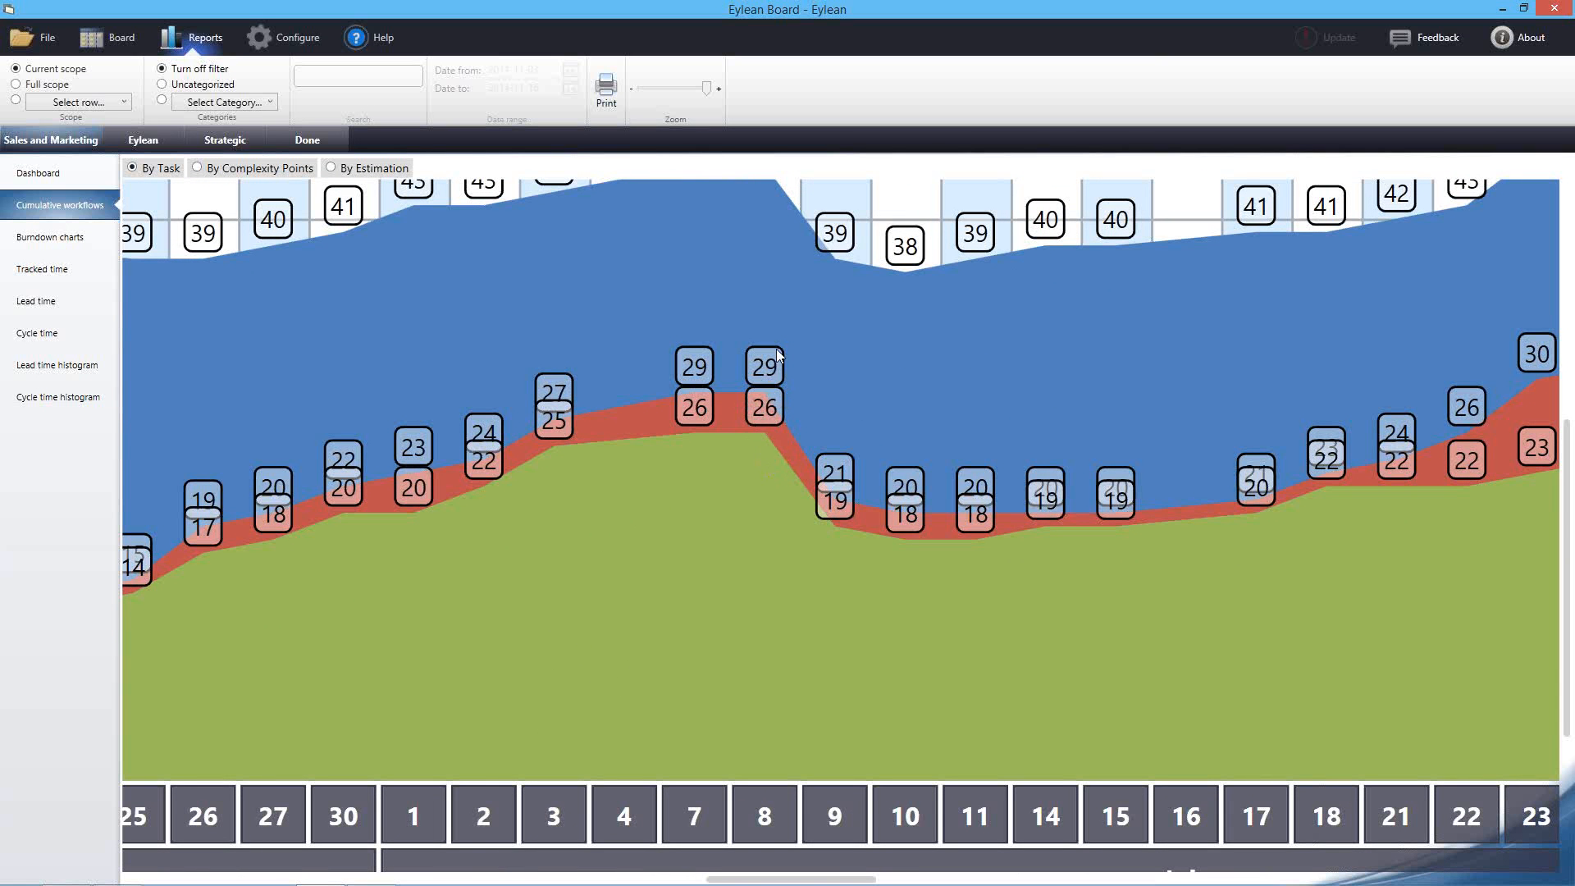
{"action": "left_click_drag", "start_coordinate": [824, 433], "coordinate": [692, 376]}
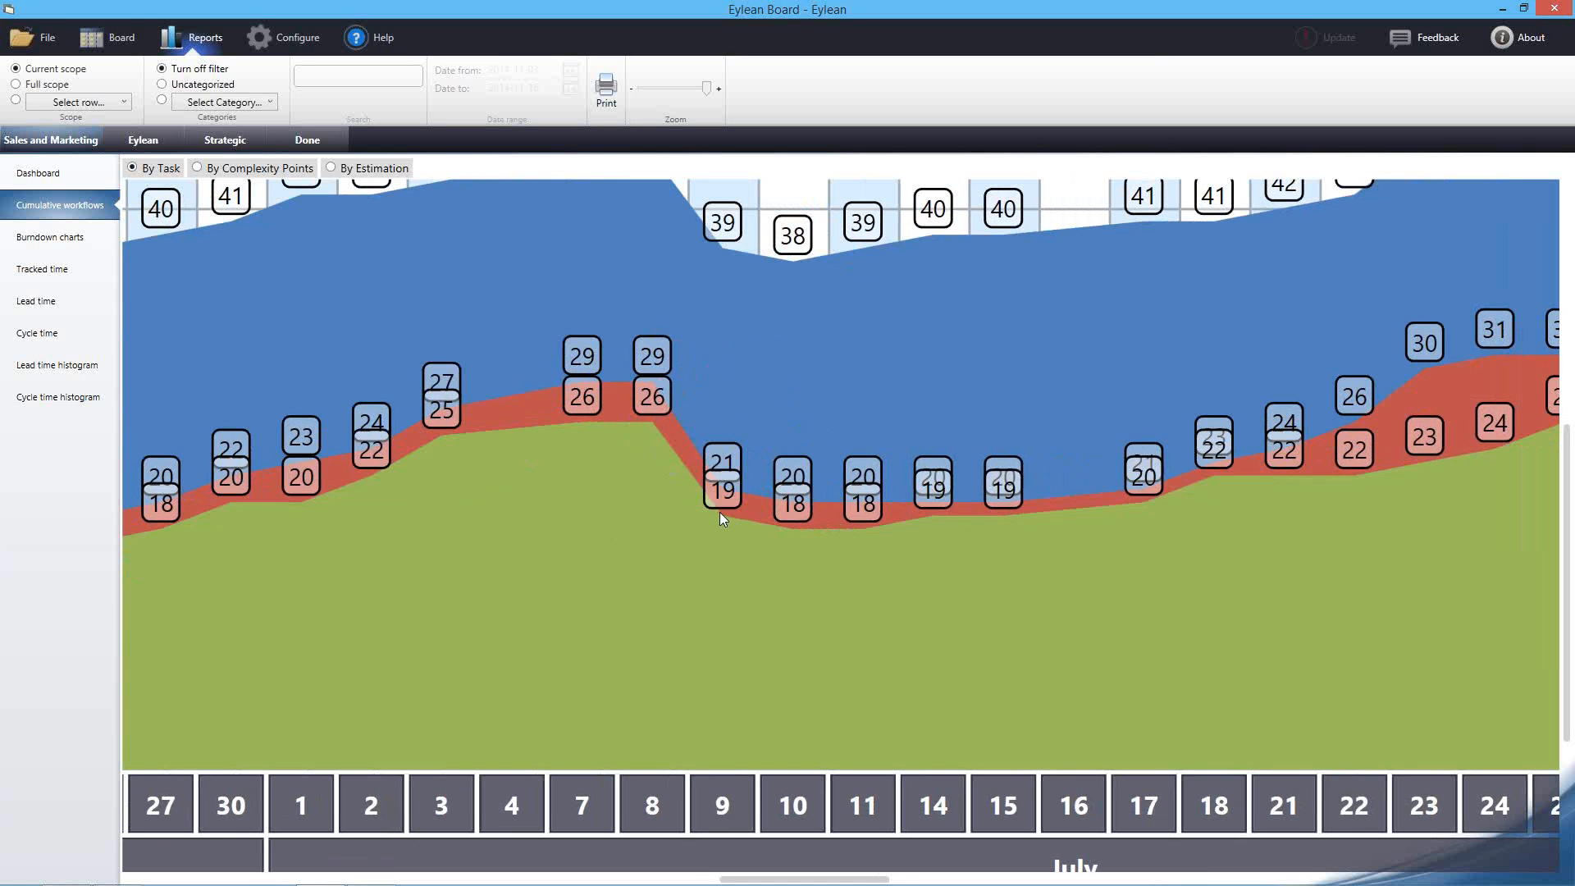
{"action": "left_click_drag", "start_coordinate": [924, 563], "coordinate": [468, 450]}
{"action": "left_click_drag", "start_coordinate": [865, 502], "coordinate": [664, 529]}
{"action": "left_click_drag", "start_coordinate": [178, 434], "coordinate": [346, 479]}
{"action": "left_click_drag", "start_coordinate": [287, 564], "coordinate": [628, 554]}
{"action": "left_click_drag", "start_coordinate": [988, 459], "coordinate": [848, 475]}
{"action": "left_click_drag", "start_coordinate": [825, 275], "coordinate": [794, 261]}
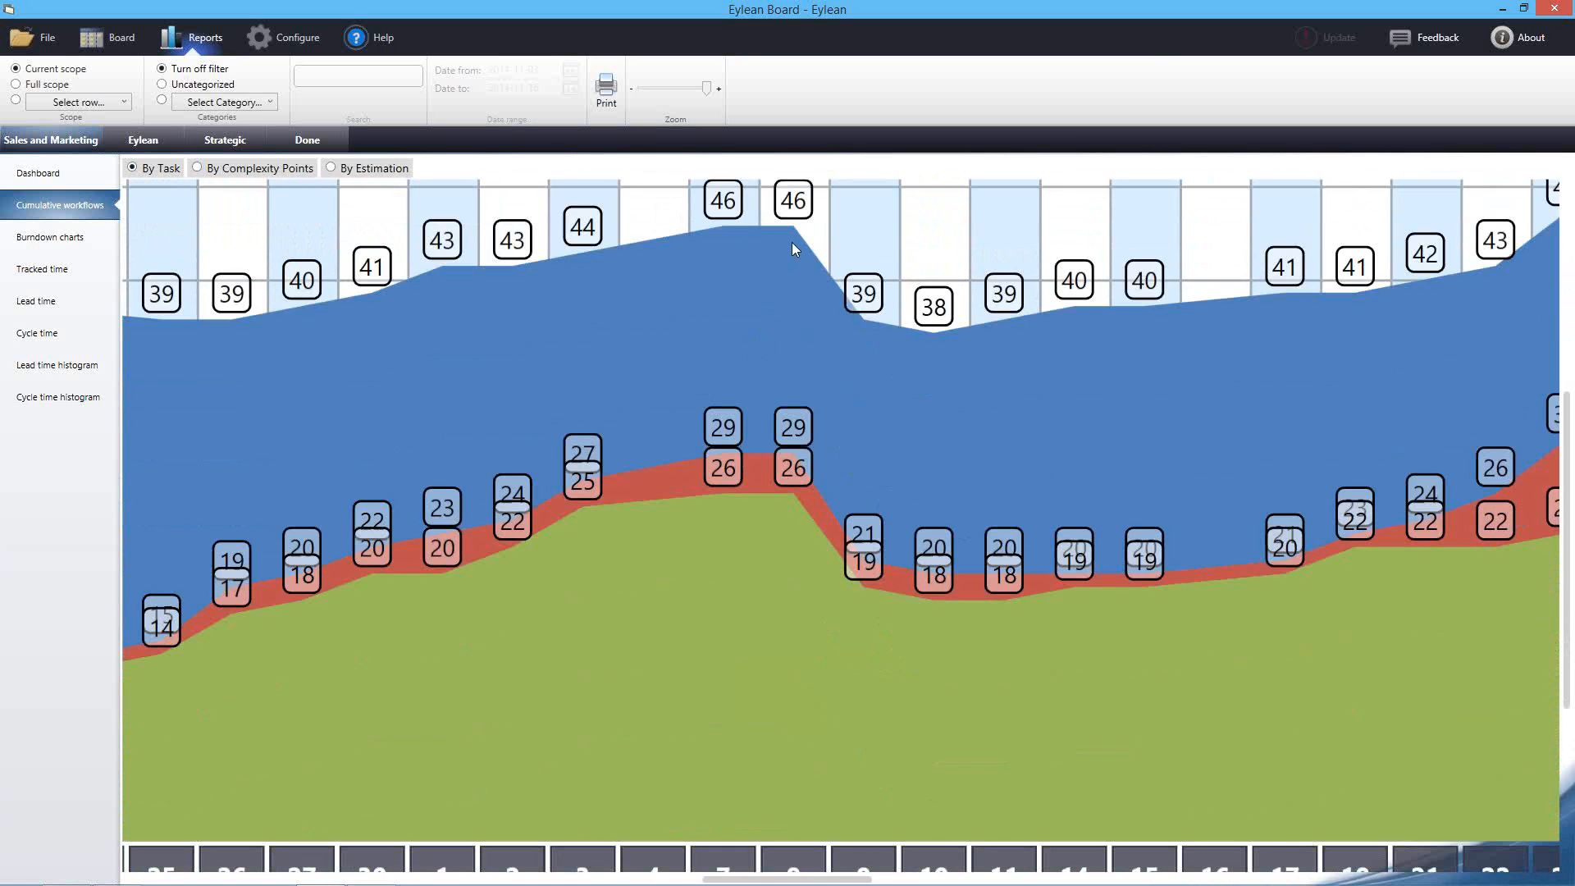
{"action": "left_click_drag", "start_coordinate": [724, 499], "coordinate": [821, 415]}
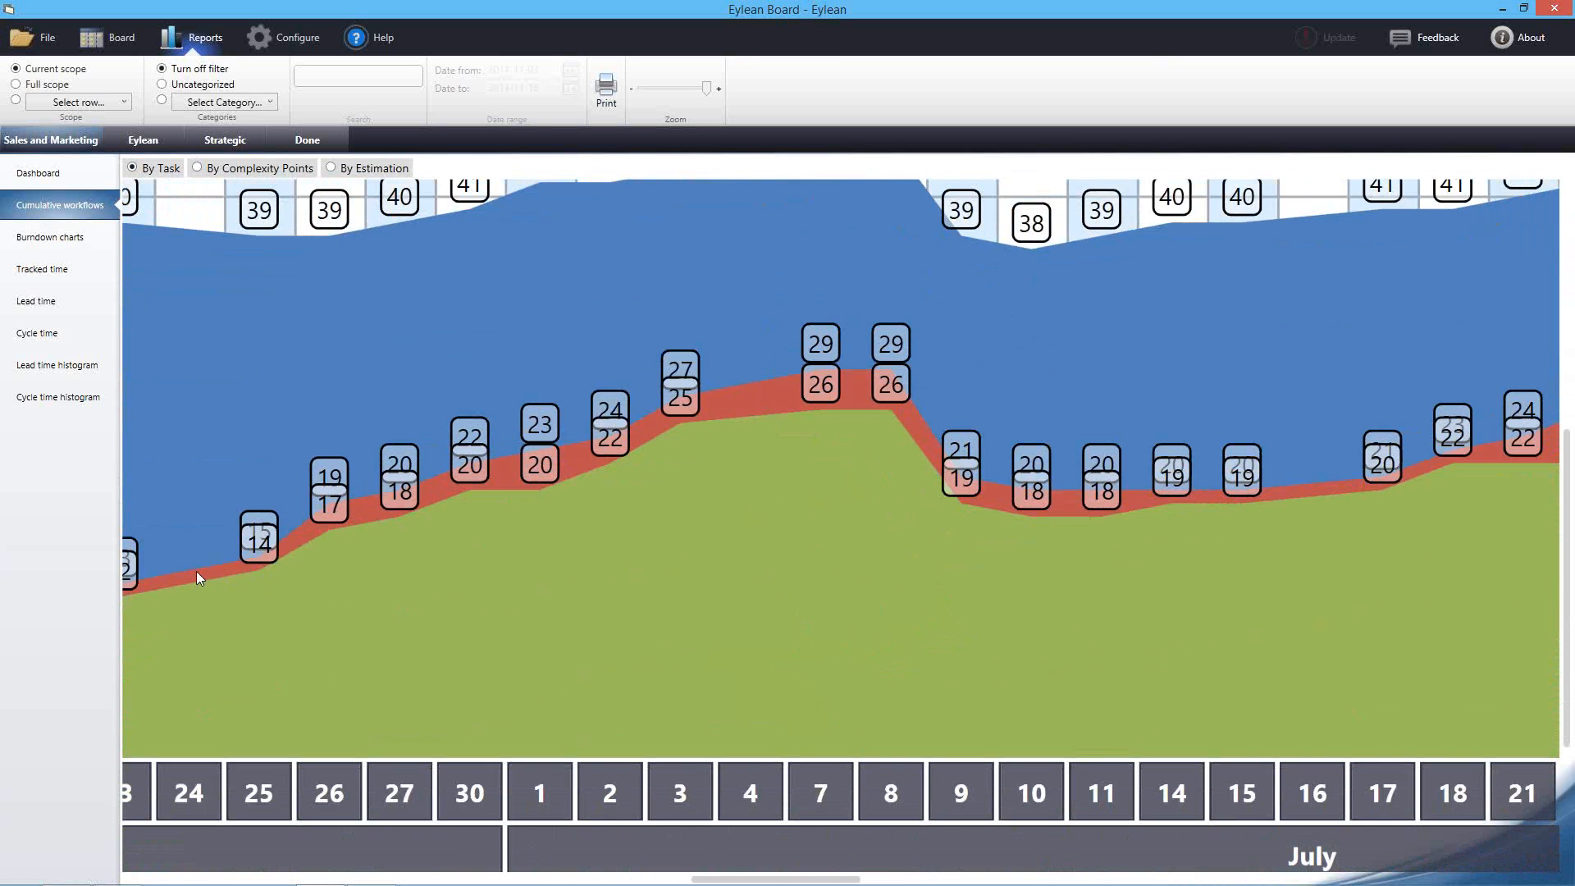
{"action": "left_click_drag", "start_coordinate": [600, 548], "coordinate": [757, 538]}
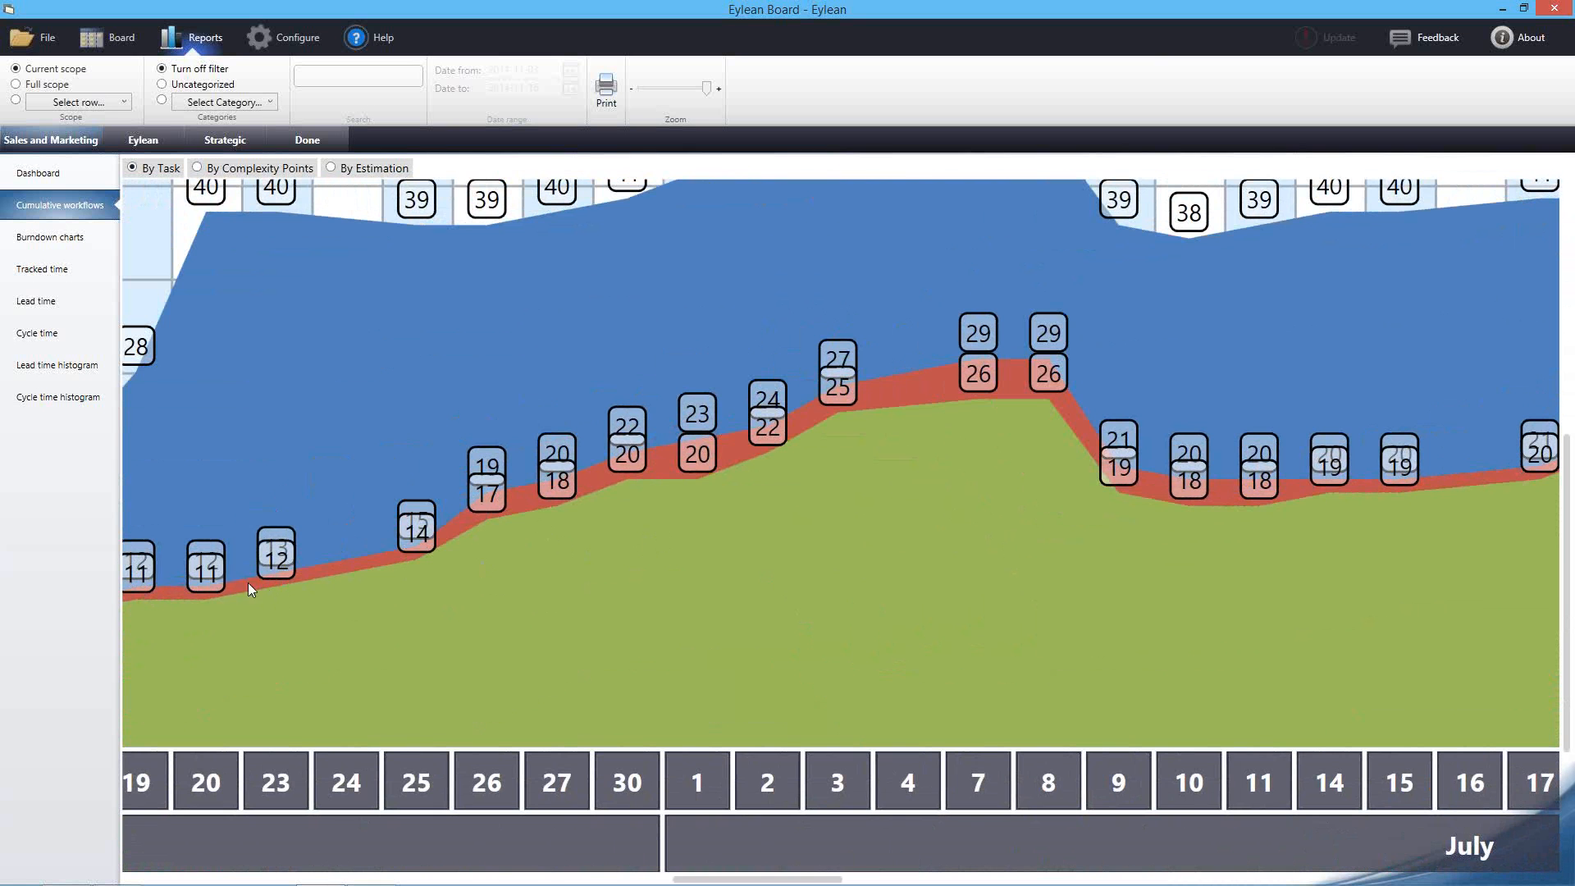
{"action": "left_click_drag", "start_coordinate": [660, 469], "coordinate": [315, 589]}
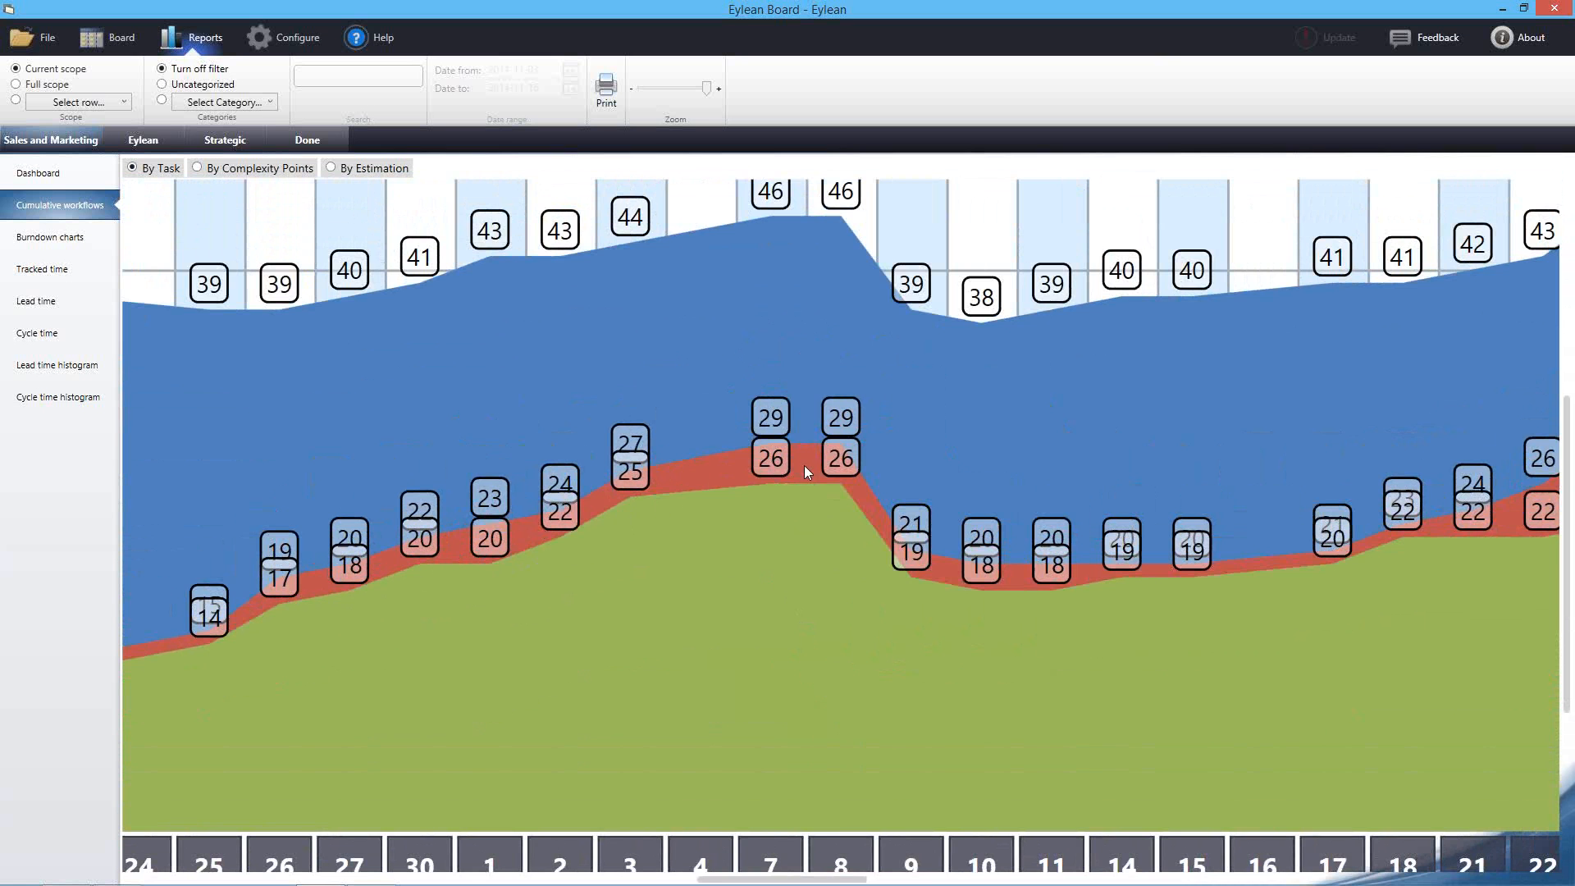
{"action": "scroll", "coordinate": [889, 468], "scroll_direction": "right", "scroll_amount": 3}
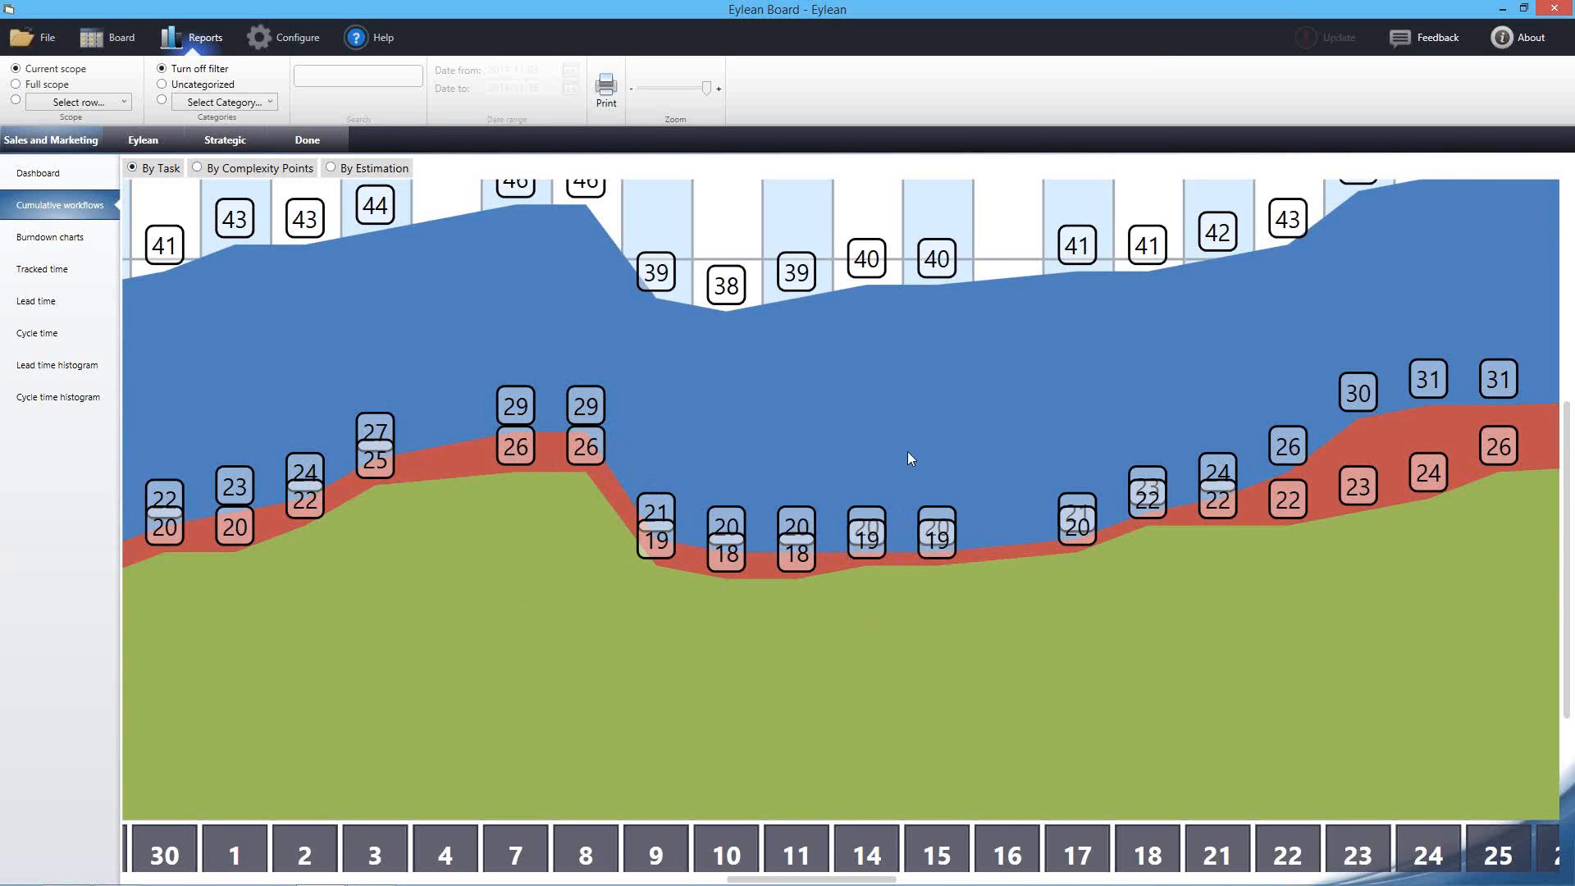
{"action": "scroll", "coordinate": [908, 459], "scroll_direction": "right", "scroll_amount": 3}
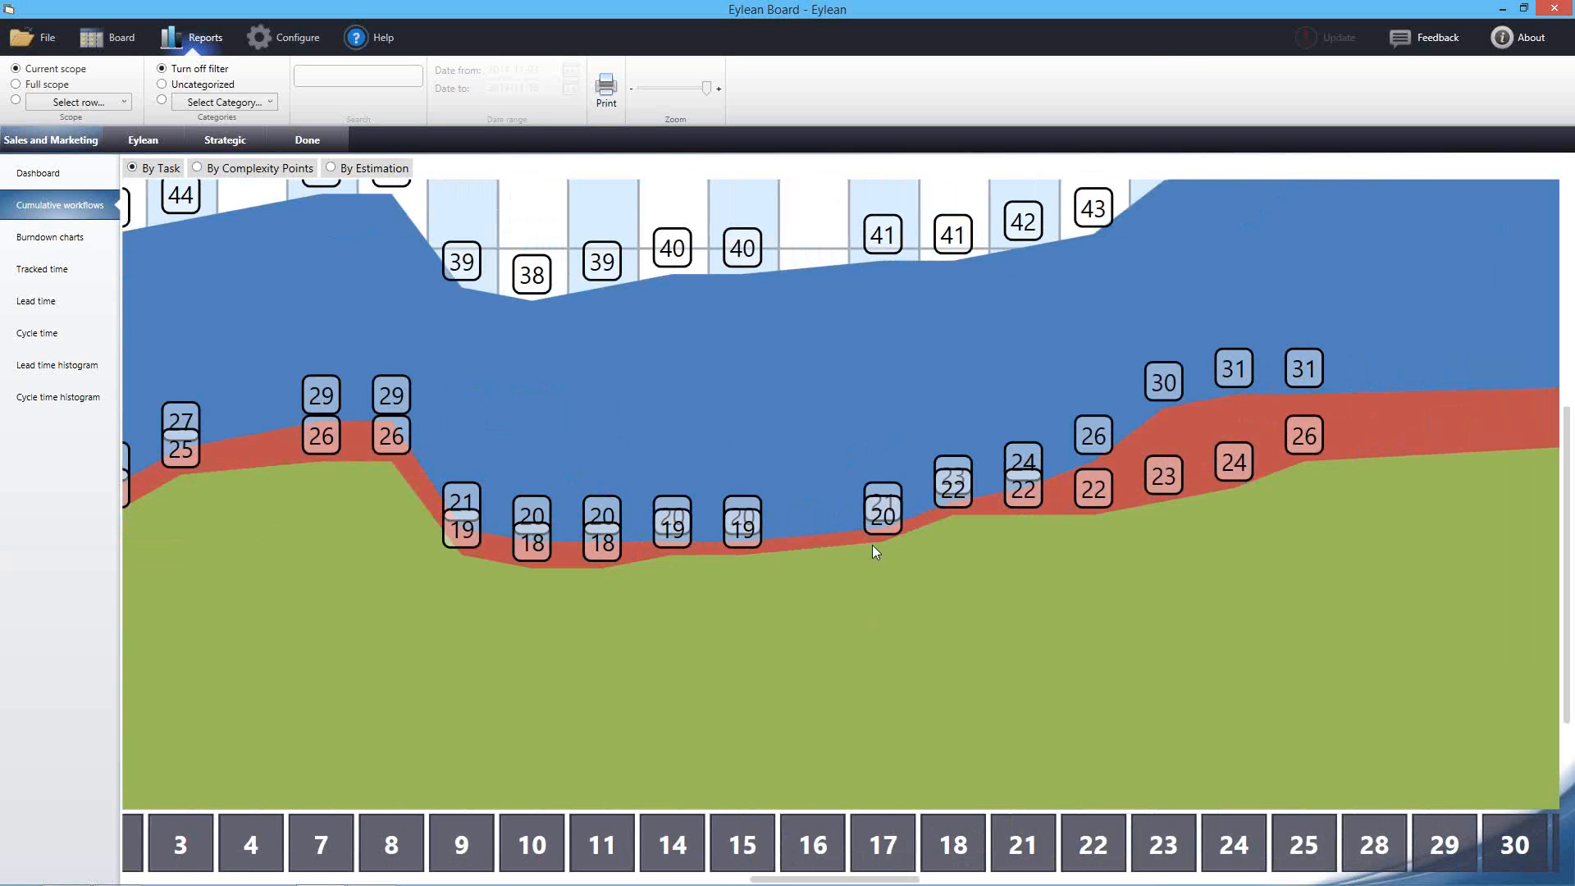
{"action": "left_click_drag", "start_coordinate": [891, 549], "coordinate": [523, 628]}
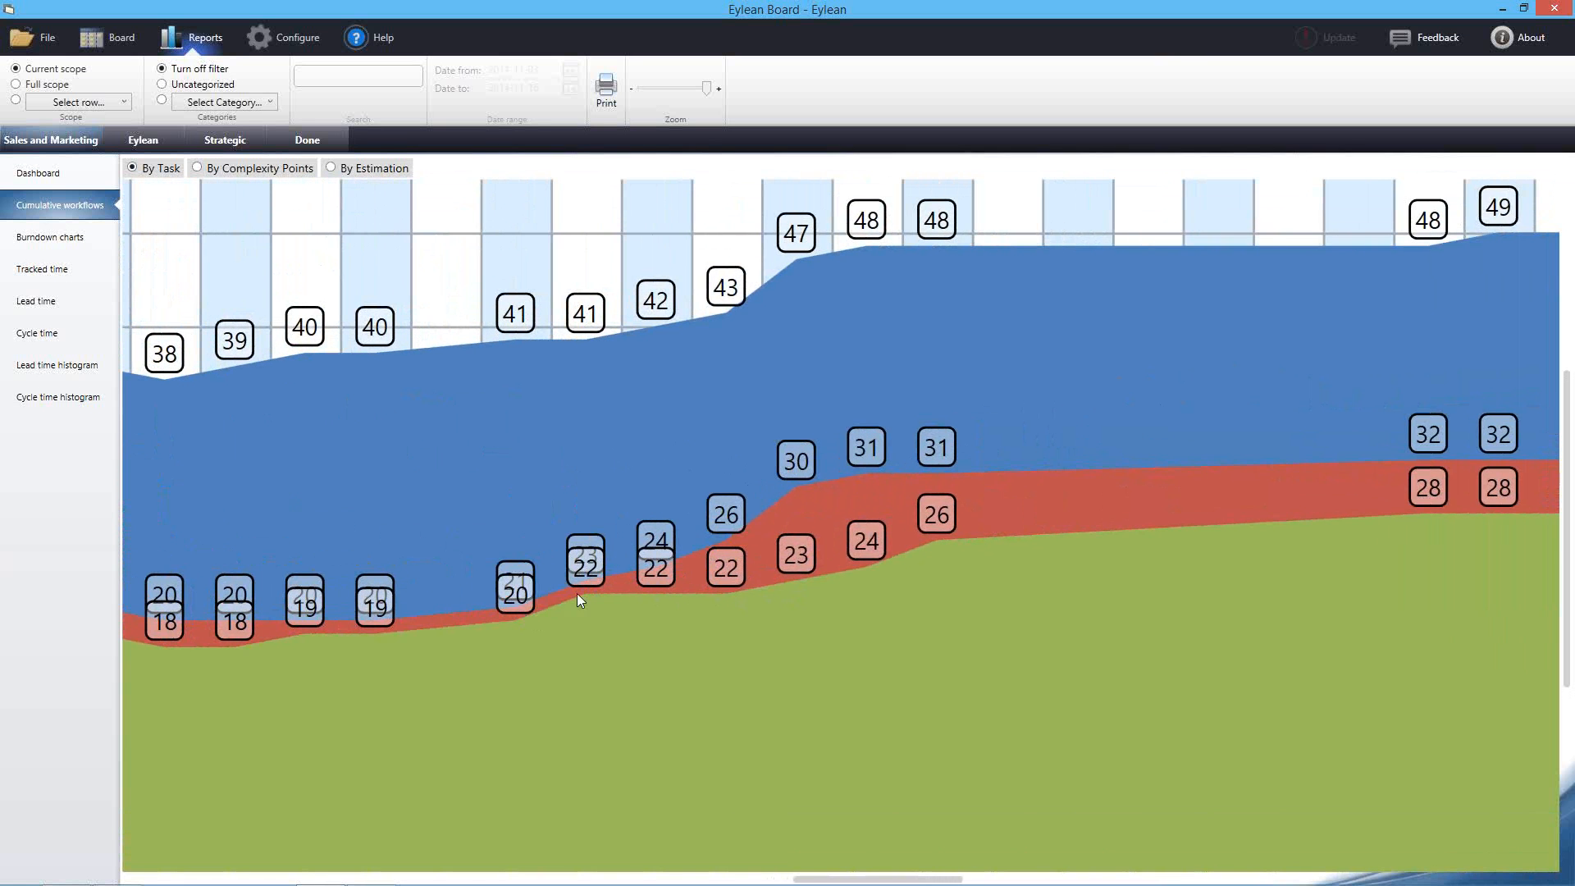
{"action": "left_click_drag", "start_coordinate": [924, 469], "coordinate": [828, 502]}
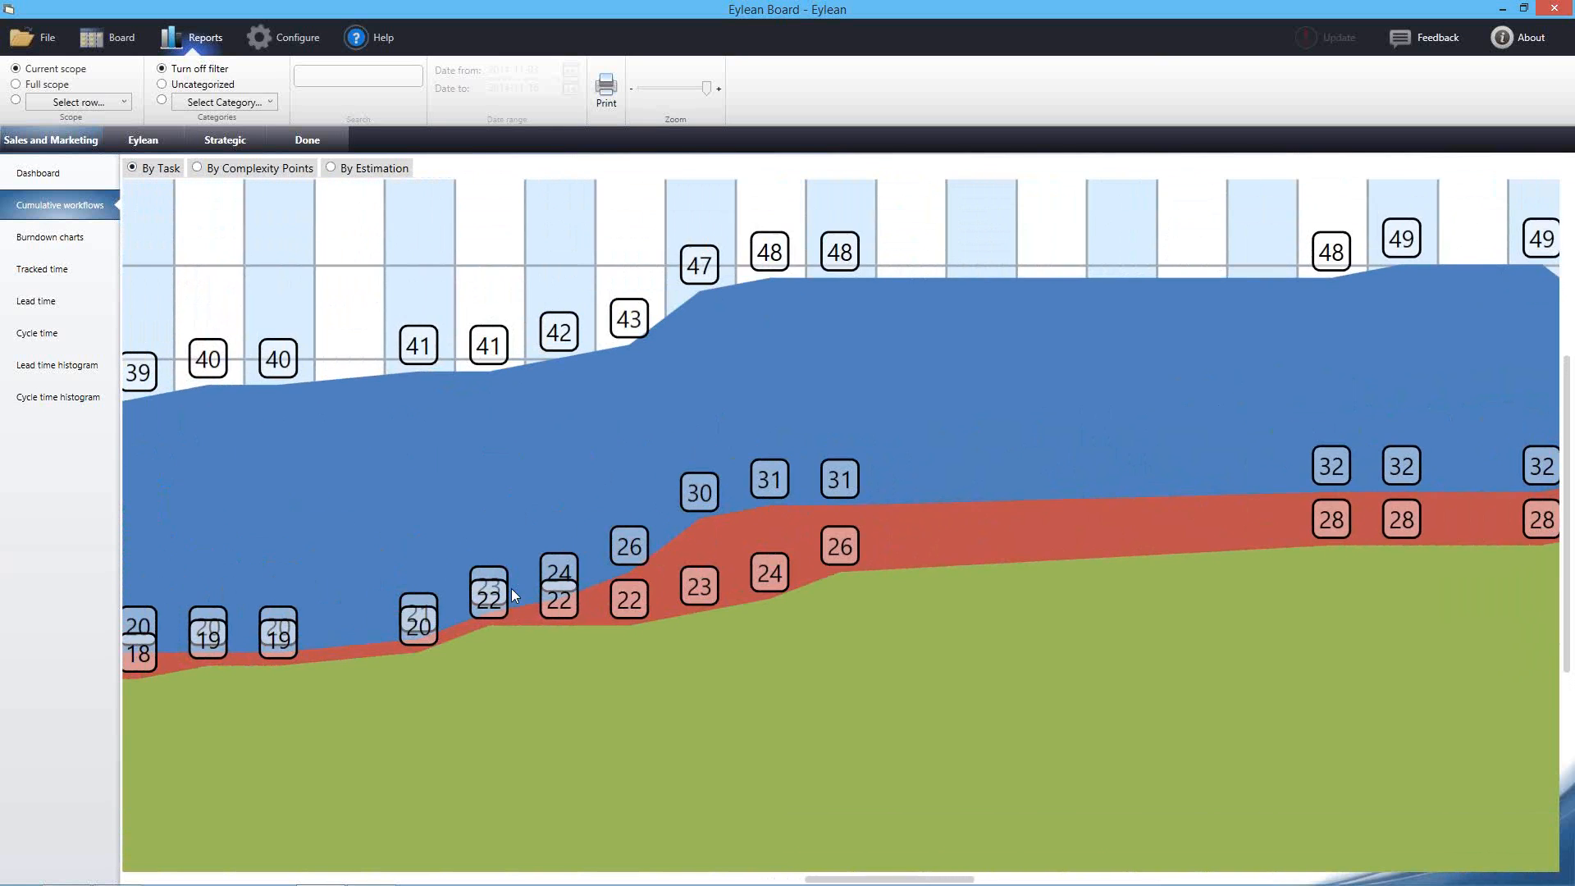
{"action": "left_click_drag", "start_coordinate": [811, 626], "coordinate": [526, 566]}
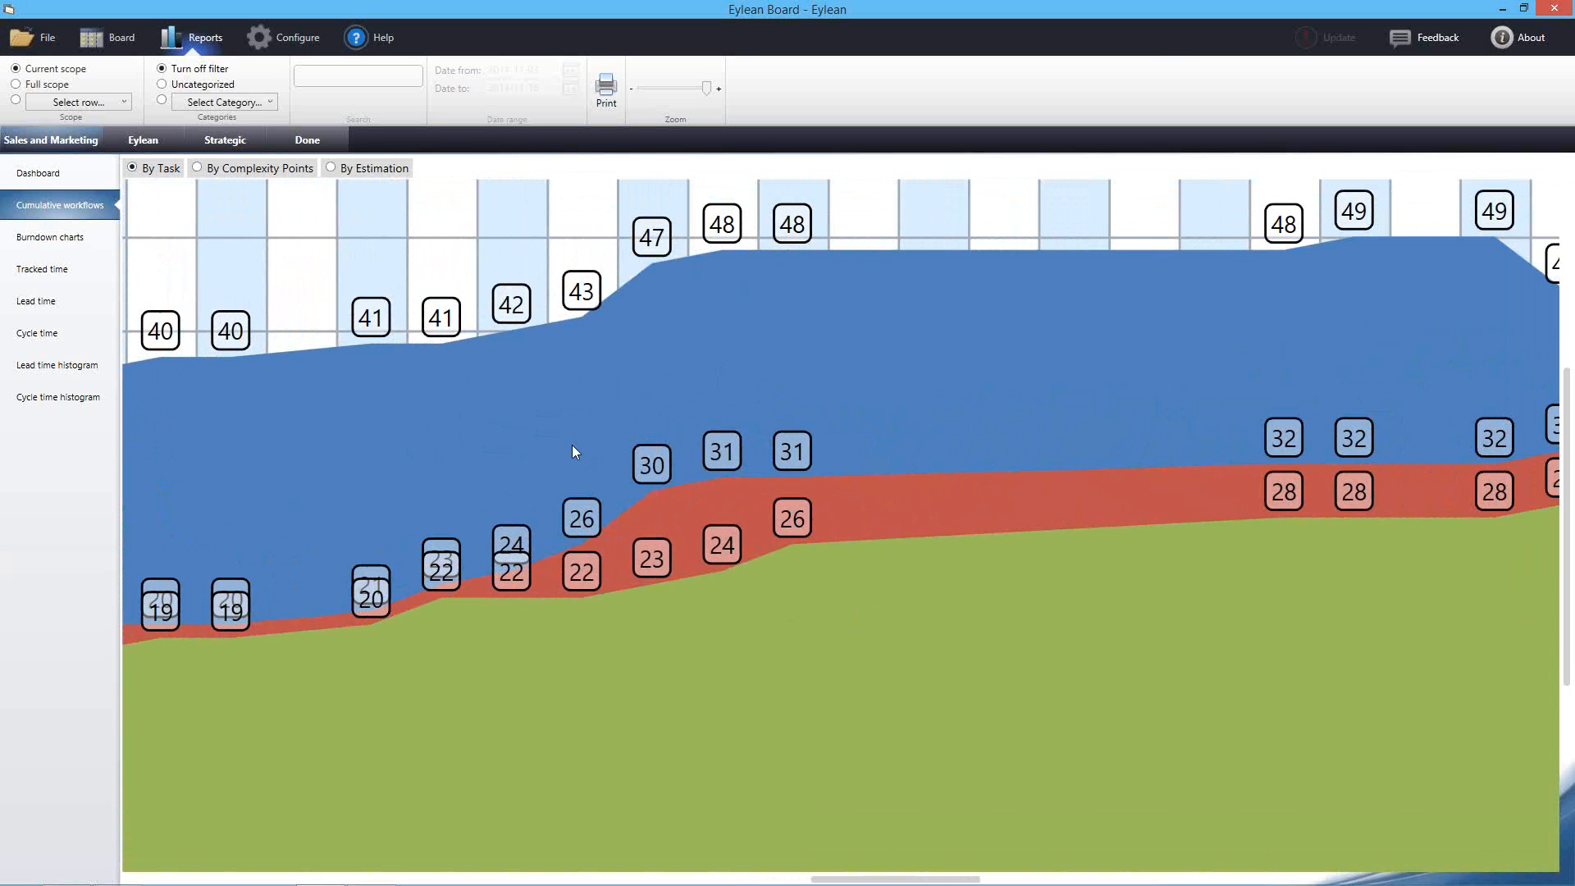
{"action": "left_click_drag", "start_coordinate": [535, 508], "coordinate": [788, 496]}
{"action": "left_click_drag", "start_coordinate": [590, 519], "coordinate": [1169, 449]}
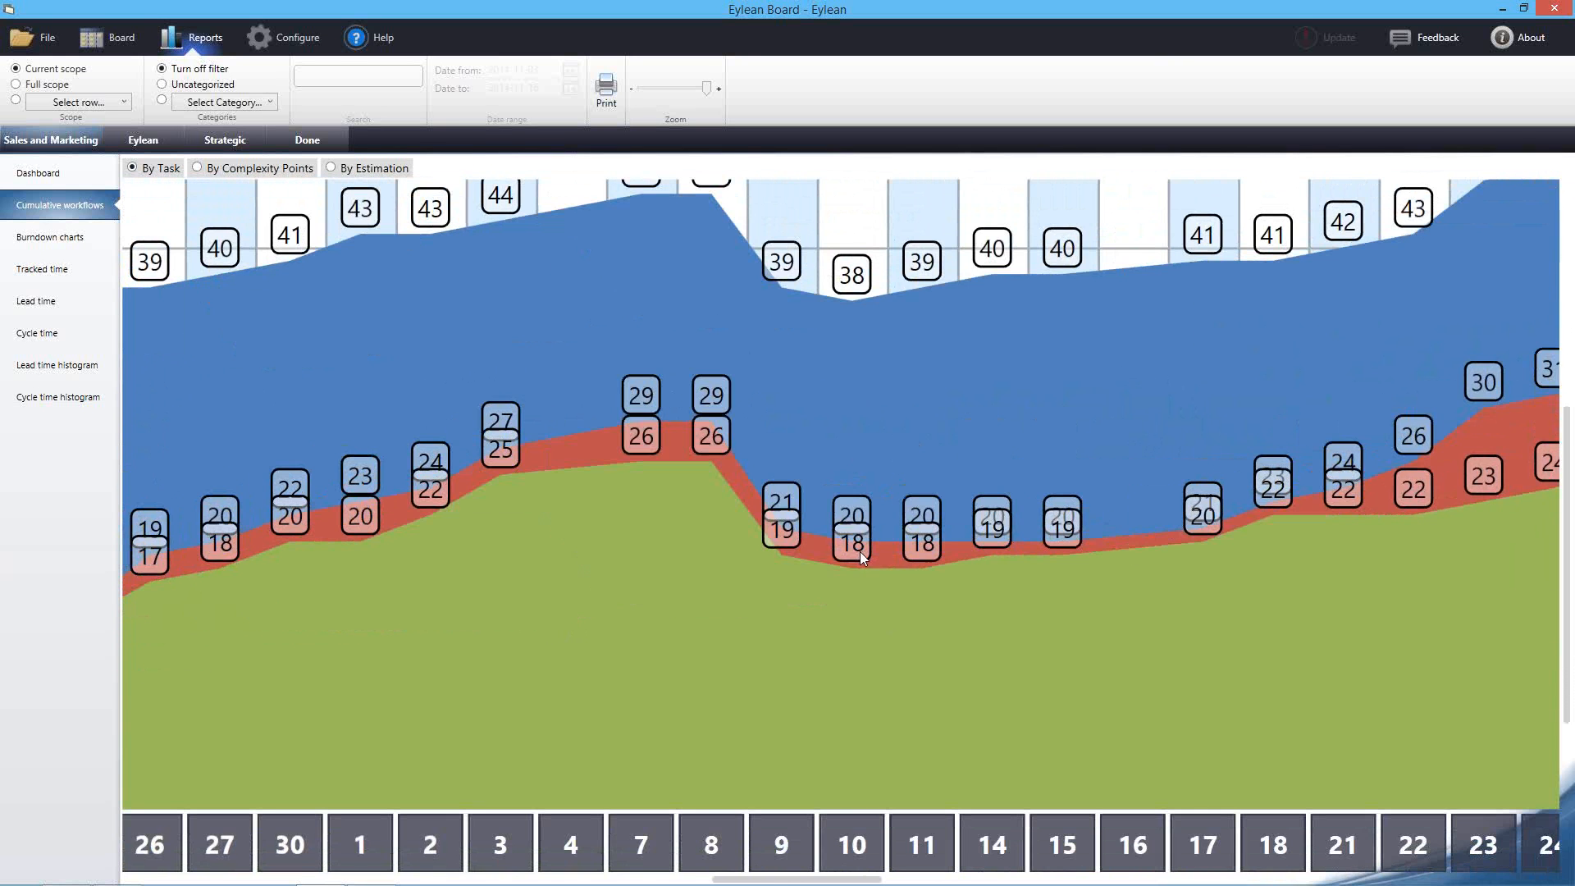
{"action": "left_click_drag", "start_coordinate": [799, 415], "coordinate": [942, 523]}
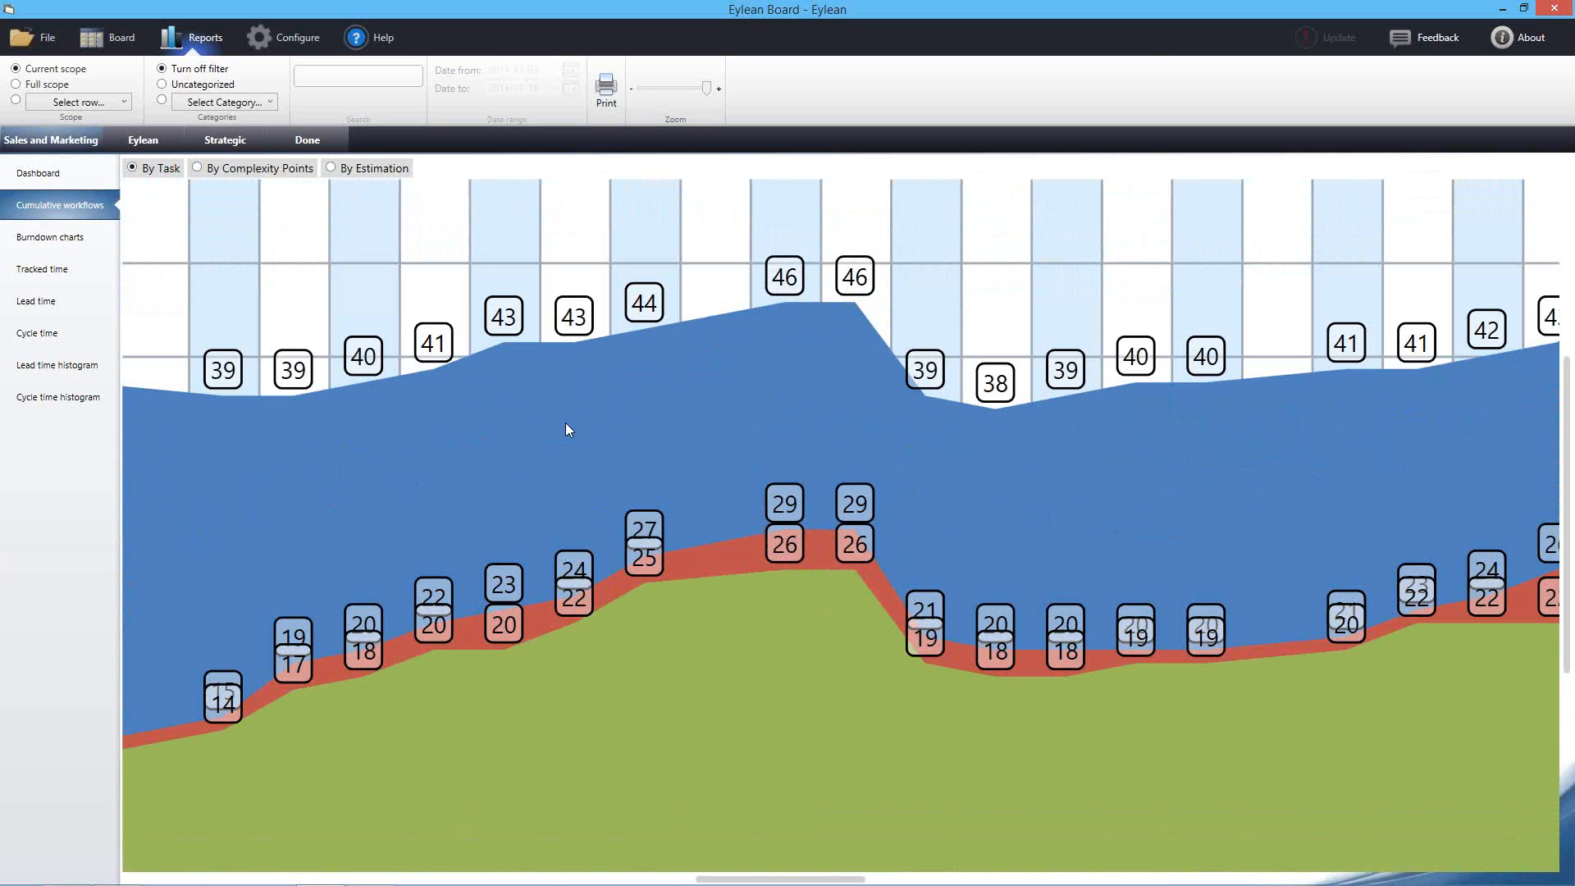
{"action": "left_click_drag", "start_coordinate": [726, 680], "coordinate": [670, 611]}
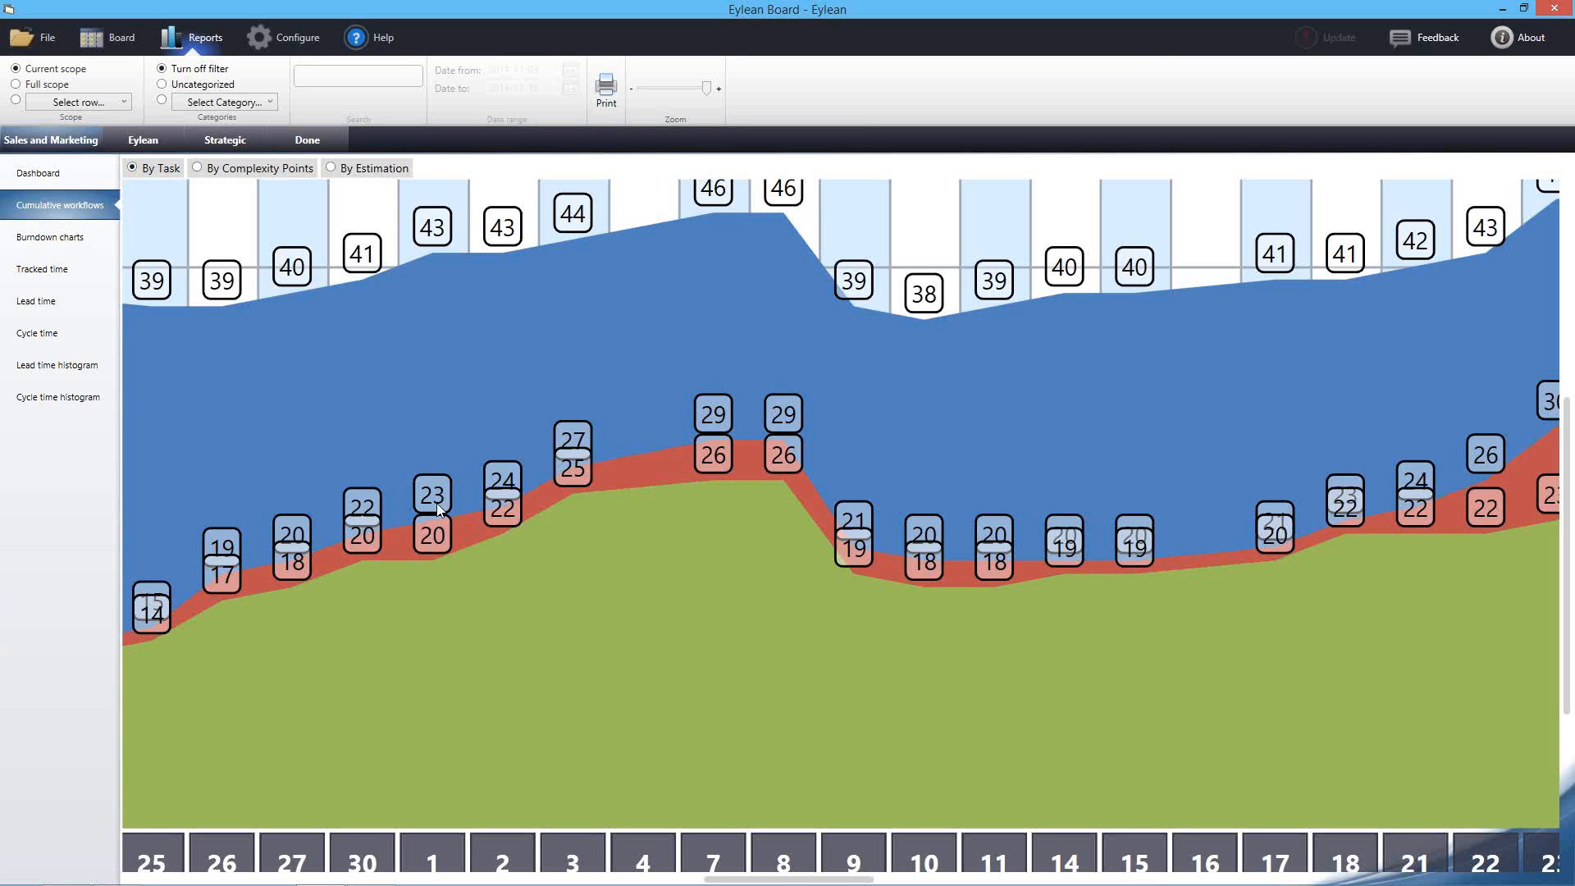
{"action": "left_click", "coordinate": [207, 169]}
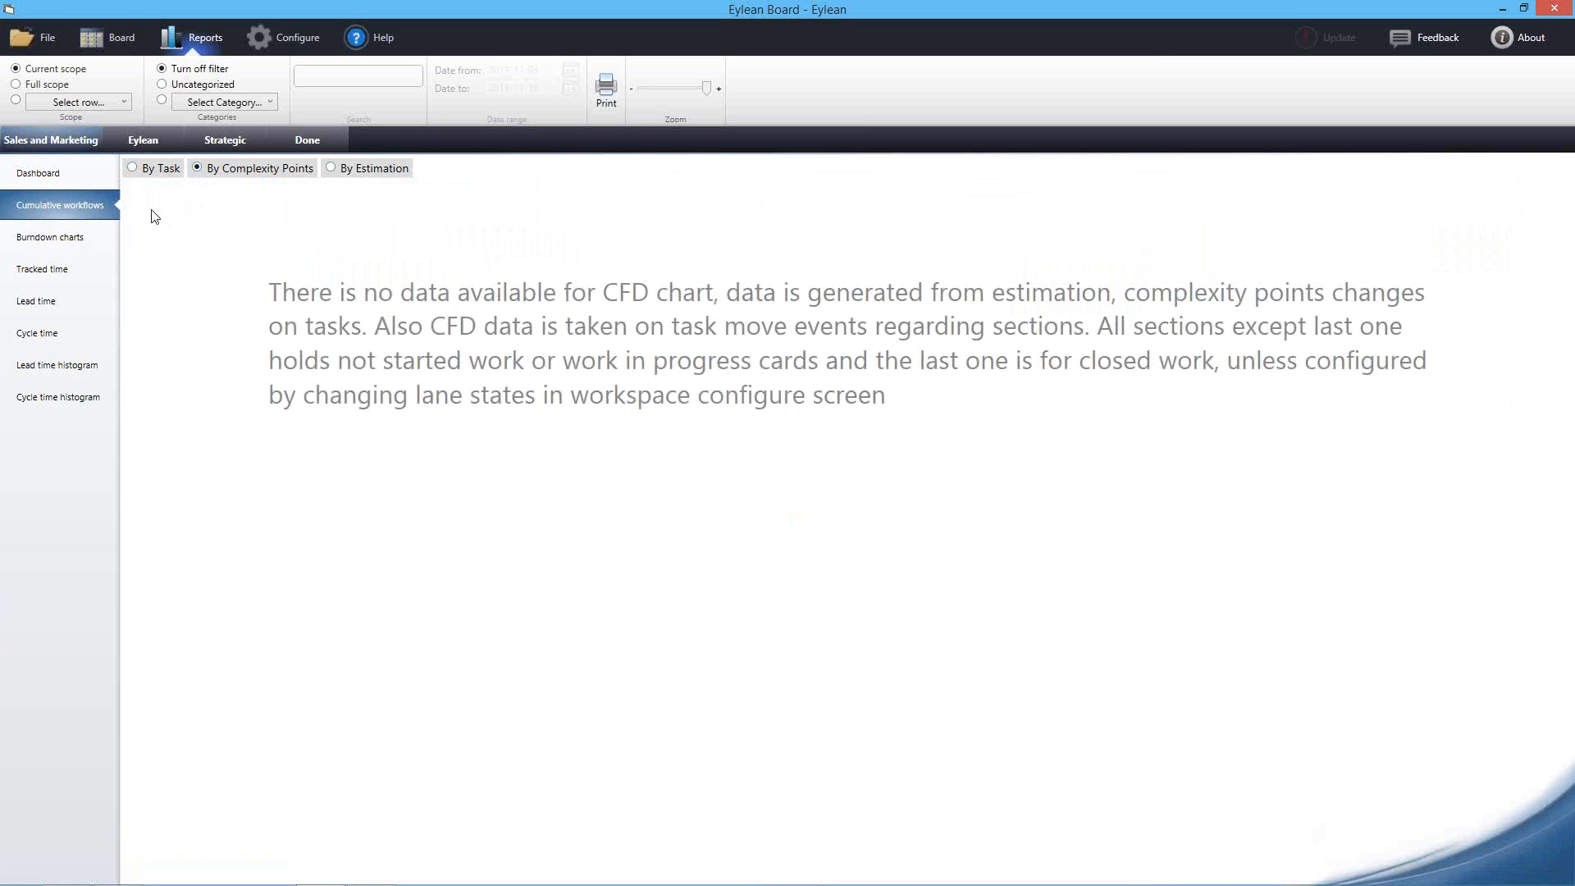
{"action": "left_click", "coordinate": [153, 175]}
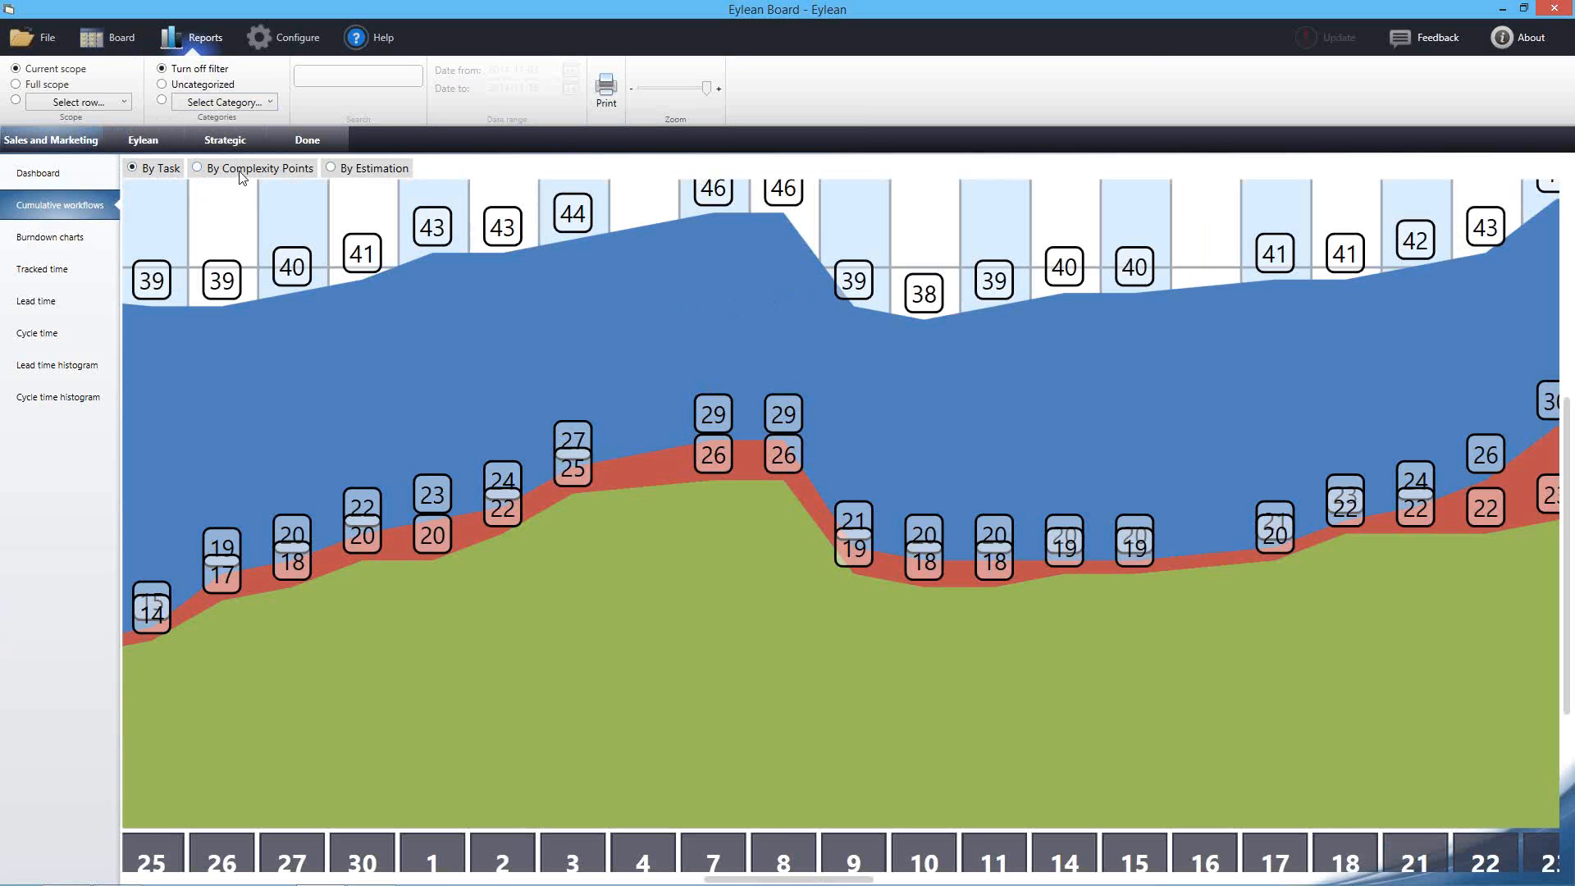
Open the burndown chart and move its timeline from March toward June–August 2014
{"action": "left_click", "coordinate": [64, 234]}
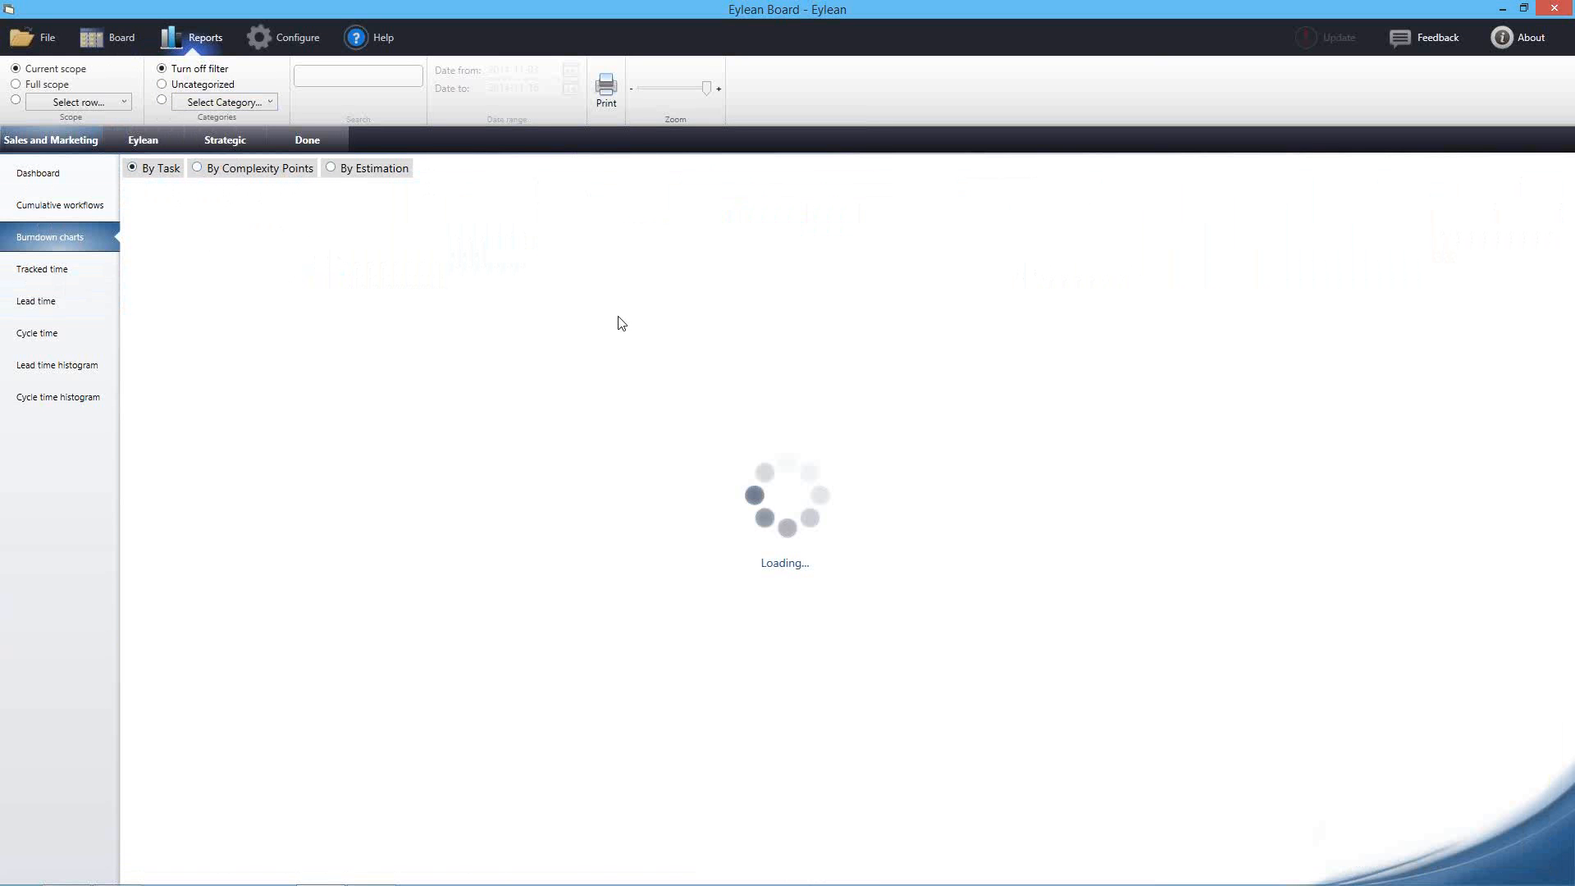
{"action": "left_click_drag", "start_coordinate": [909, 348], "coordinate": [525, 379]}
{"action": "left_click_drag", "start_coordinate": [838, 406], "coordinate": [504, 417]}
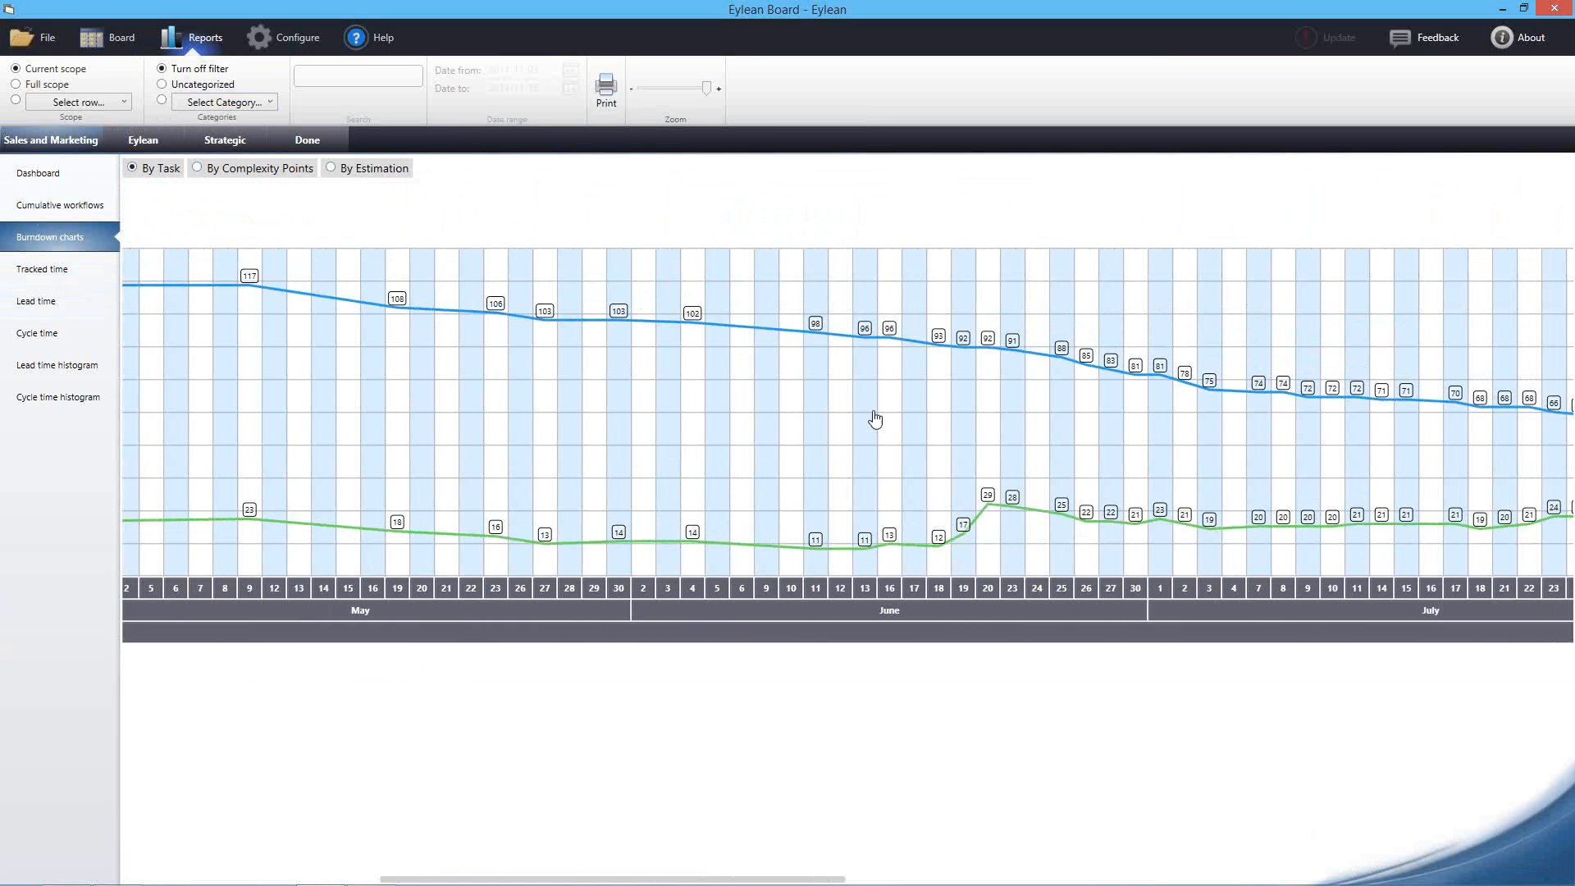
{"action": "left_click_drag", "start_coordinate": [900, 414], "coordinate": [621, 423]}
{"action": "left_click_drag", "start_coordinate": [767, 431], "coordinate": [459, 420]}
{"action": "mouse_move", "coordinate": [838, 437]}
{"action": "left_mouse_down"}
{"action": "mouse_move", "coordinate": [620, 429]}
{"action": "mouse_move", "coordinate": [851, 450]}
{"action": "mouse_move", "coordinate": [826, 443]}
{"action": "left_mouse_up"}
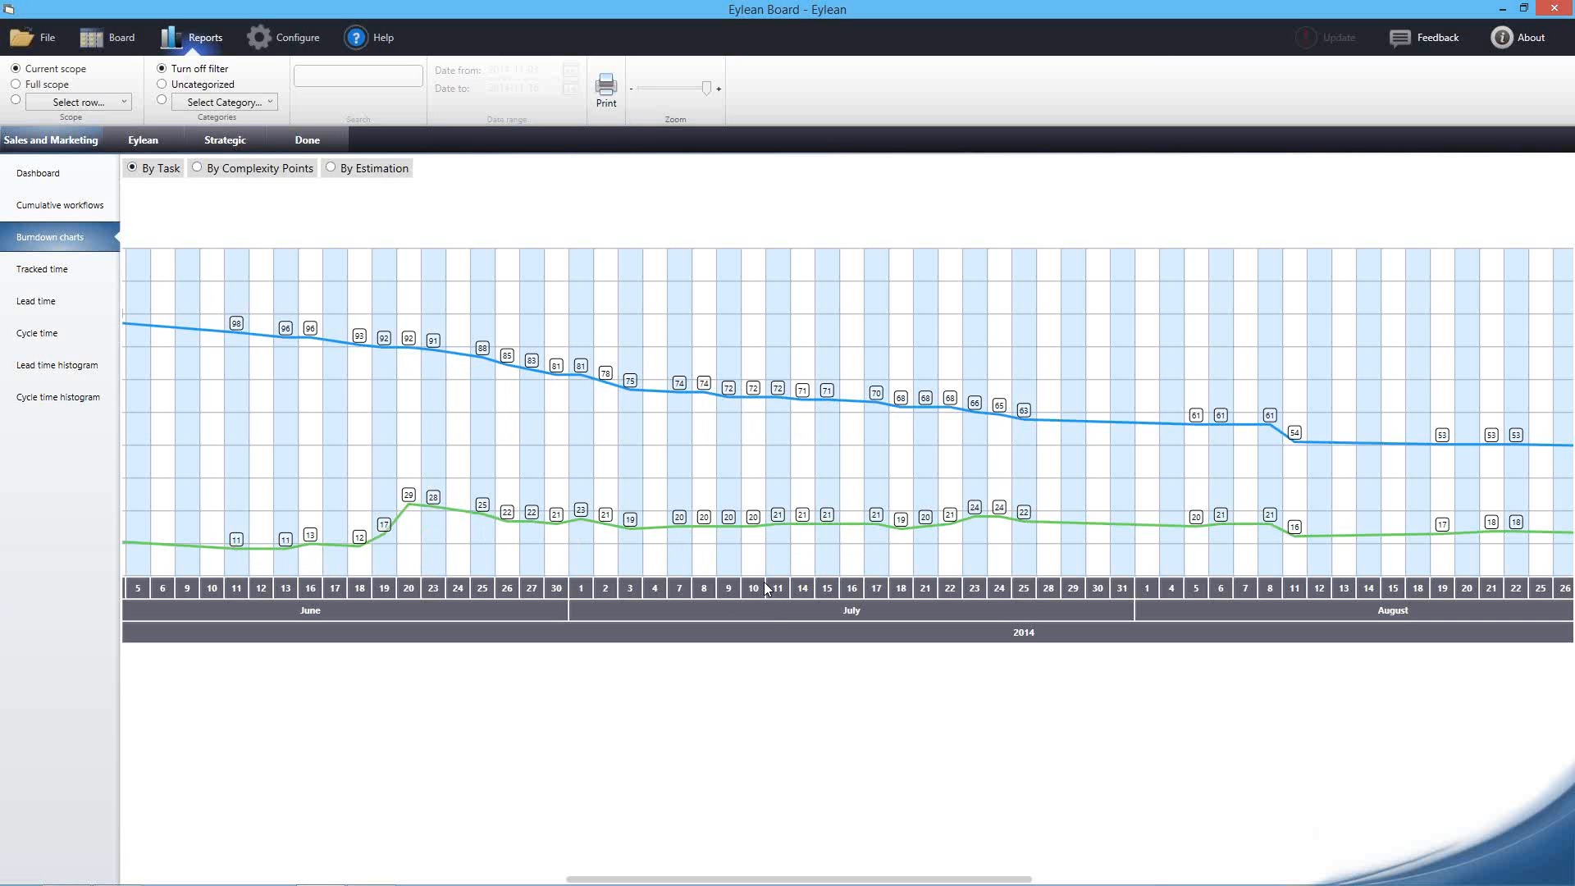
Pan the burndown chart through March to June 2014 to read both task lines, then open Tracked time
{"action": "scroll", "coordinate": [735, 549], "scroll_direction": "down", "scroll_amount": 2}
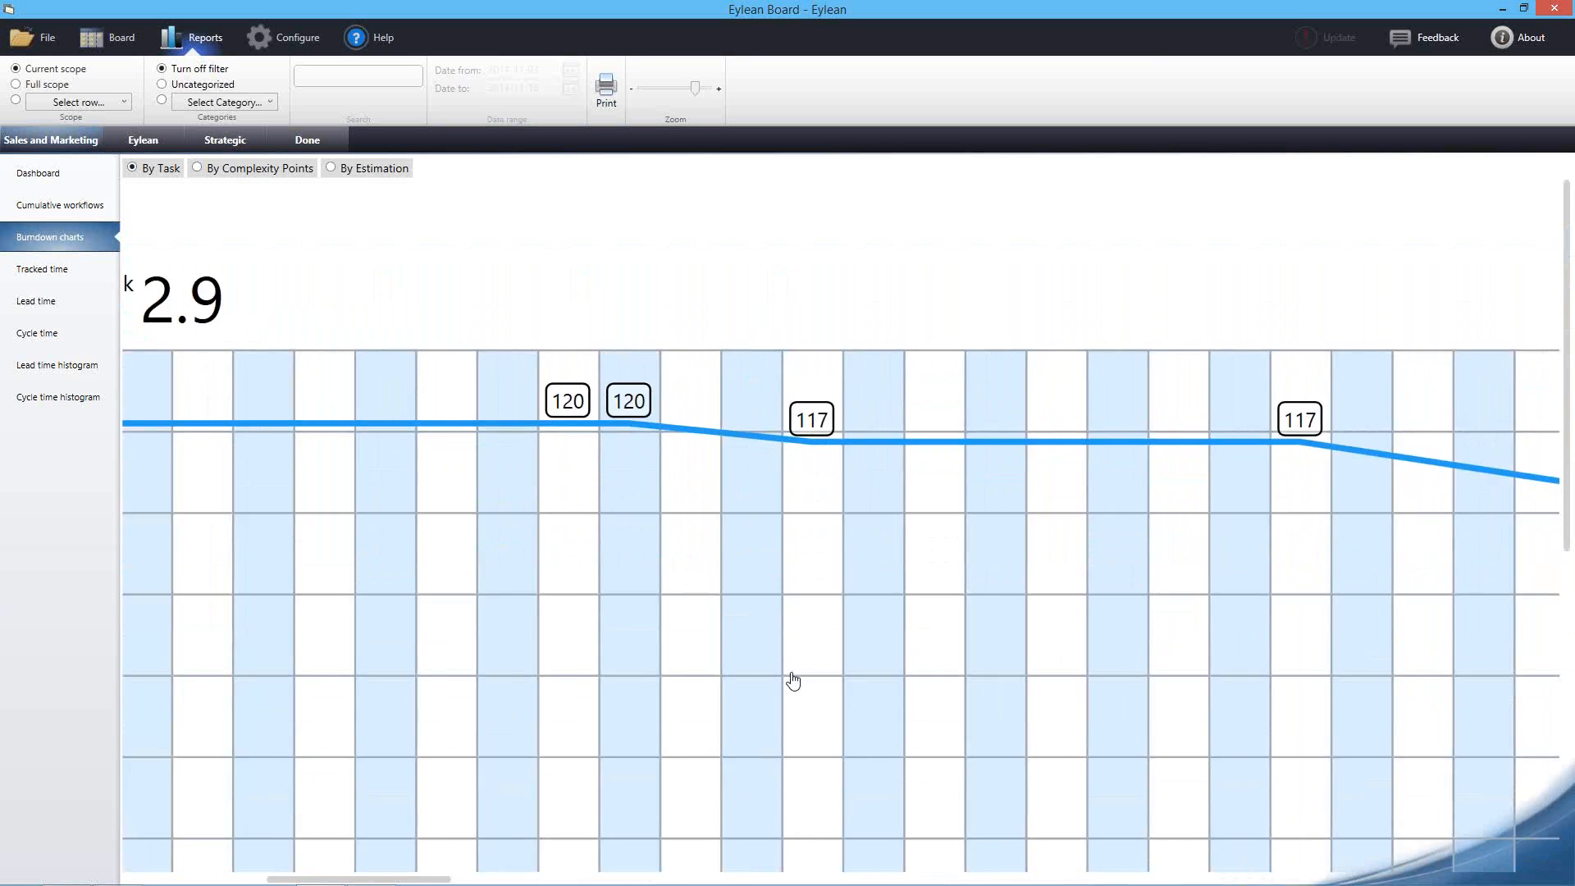
{"action": "left_click_drag", "start_coordinate": [810, 672], "coordinate": [671, 174]}
{"action": "left_click_drag", "start_coordinate": [732, 526], "coordinate": [279, 447]}
{"action": "left_click_drag", "start_coordinate": [1004, 452], "coordinate": [1066, 447]}
{"action": "left_click_drag", "start_coordinate": [672, 451], "coordinate": [1156, 421]}
{"action": "left_click_drag", "start_coordinate": [644, 484], "coordinate": [1138, 484]}
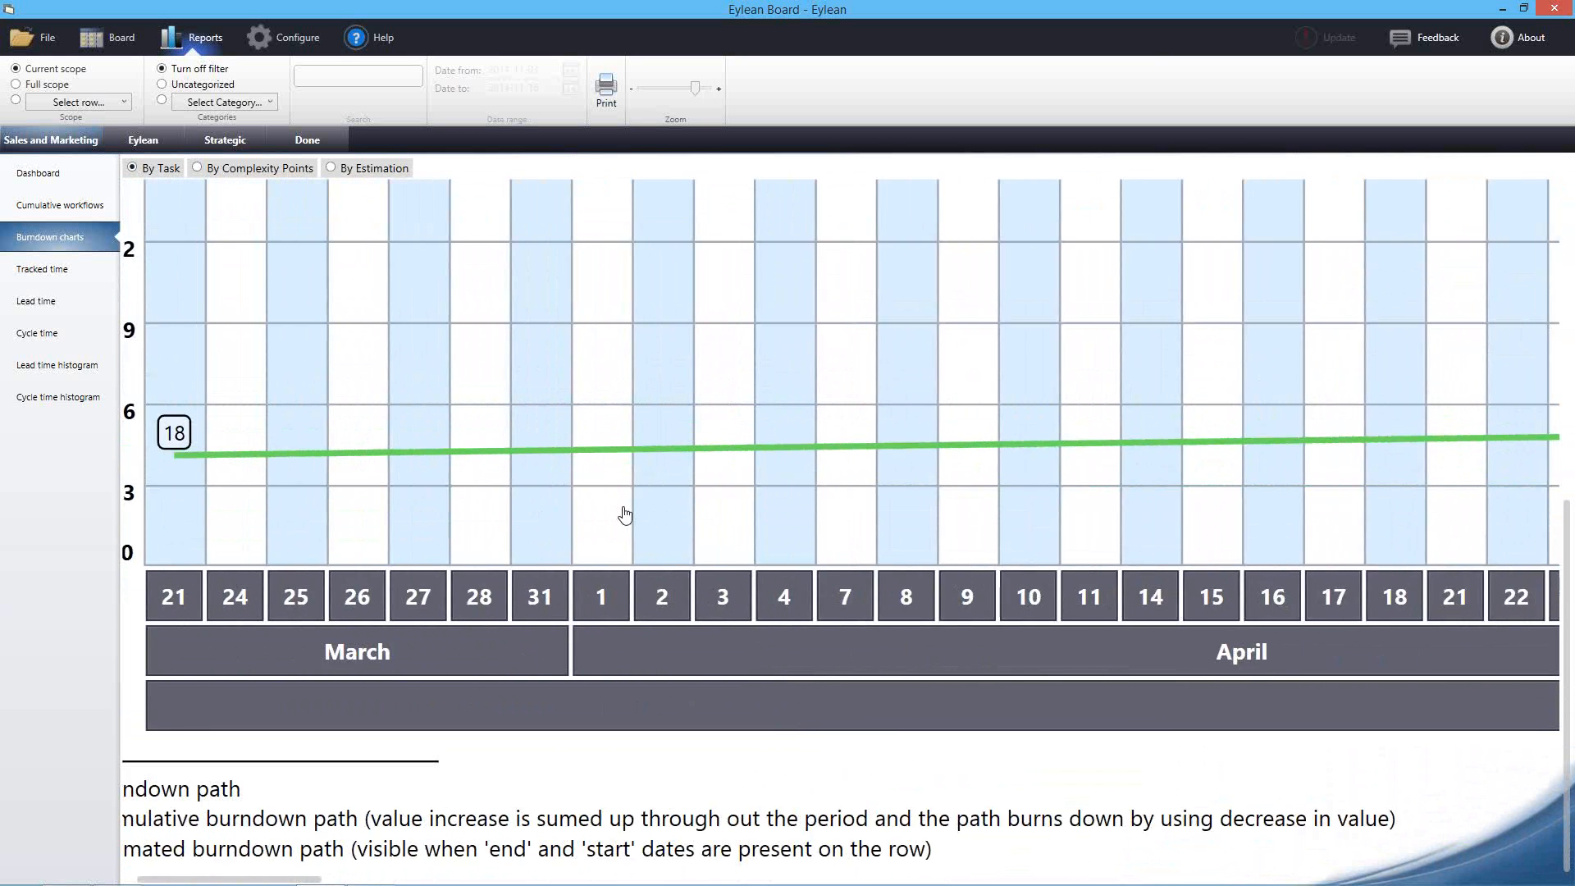
{"action": "left_click_drag", "start_coordinate": [1292, 490], "coordinate": [856, 490]}
{"action": "left_click_drag", "start_coordinate": [1096, 504], "coordinate": [548, 511]}
{"action": "left_click_drag", "start_coordinate": [984, 491], "coordinate": [440, 499]}
{"action": "left_click_drag", "start_coordinate": [1034, 516], "coordinate": [605, 508]}
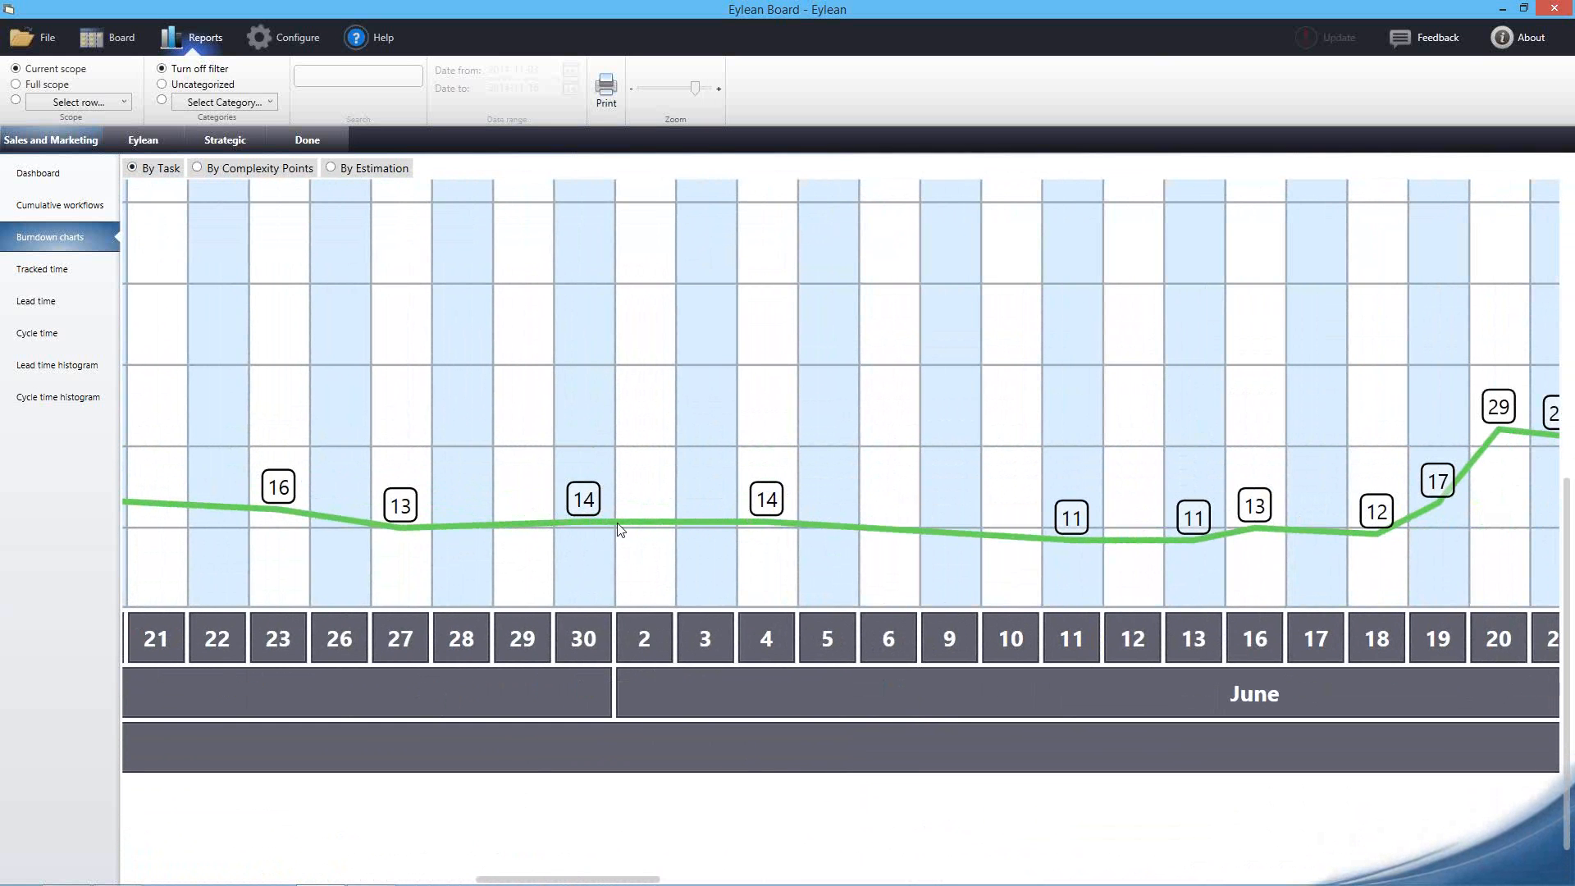
{"action": "left_click_drag", "start_coordinate": [844, 477], "coordinate": [705, 492]}
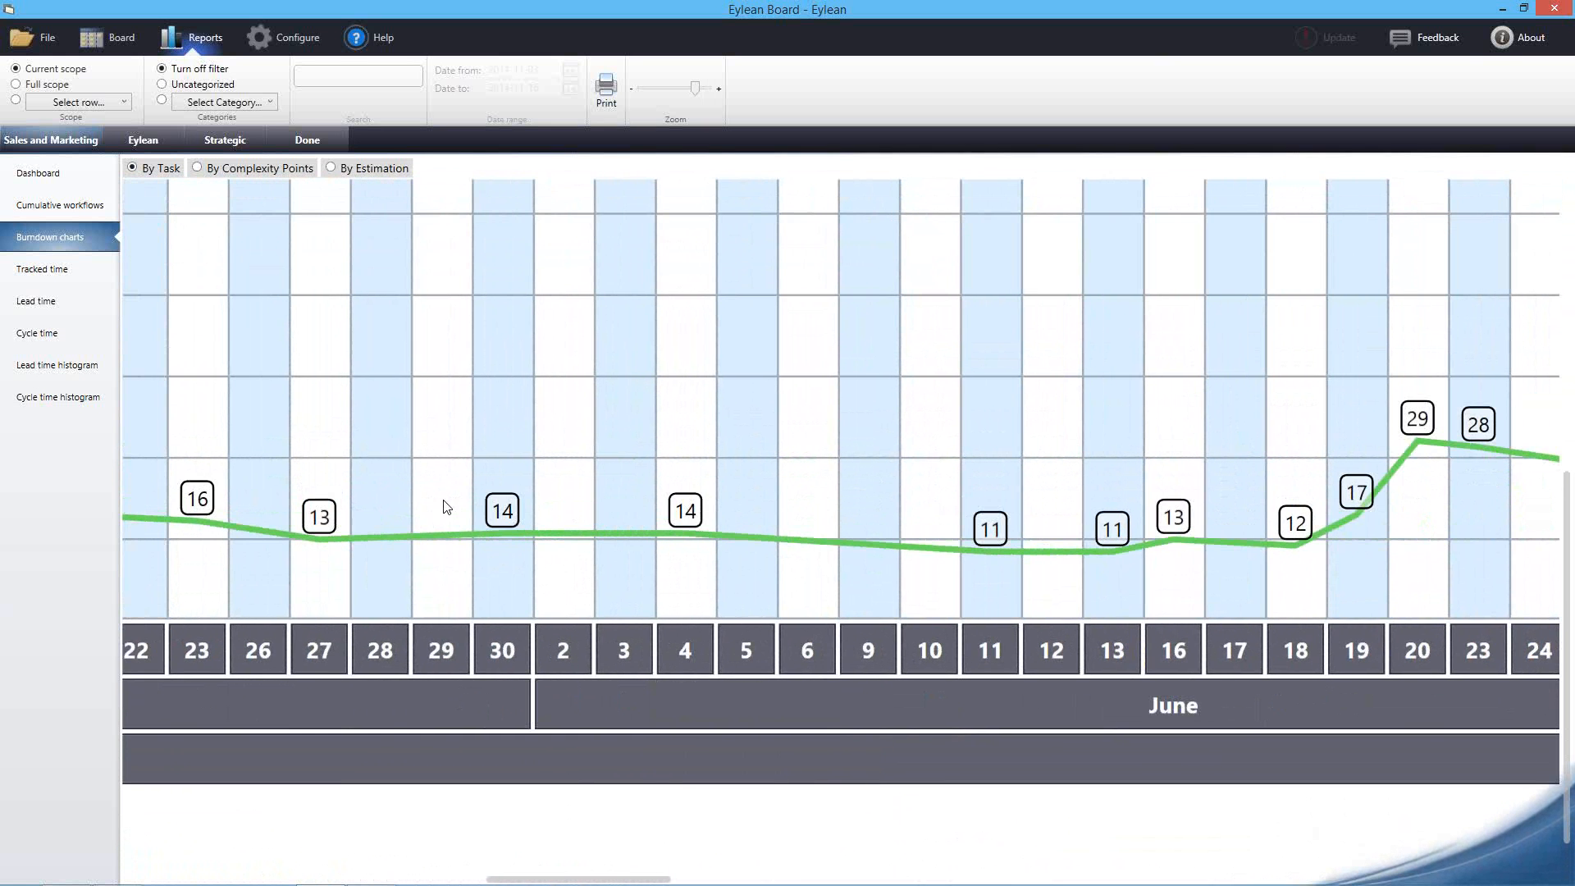
{"action": "scroll", "coordinate": [710, 369], "scroll_direction": "up", "scroll_amount": 3}
{"action": "left_click_drag", "start_coordinate": [703, 370], "coordinate": [700, 381]}
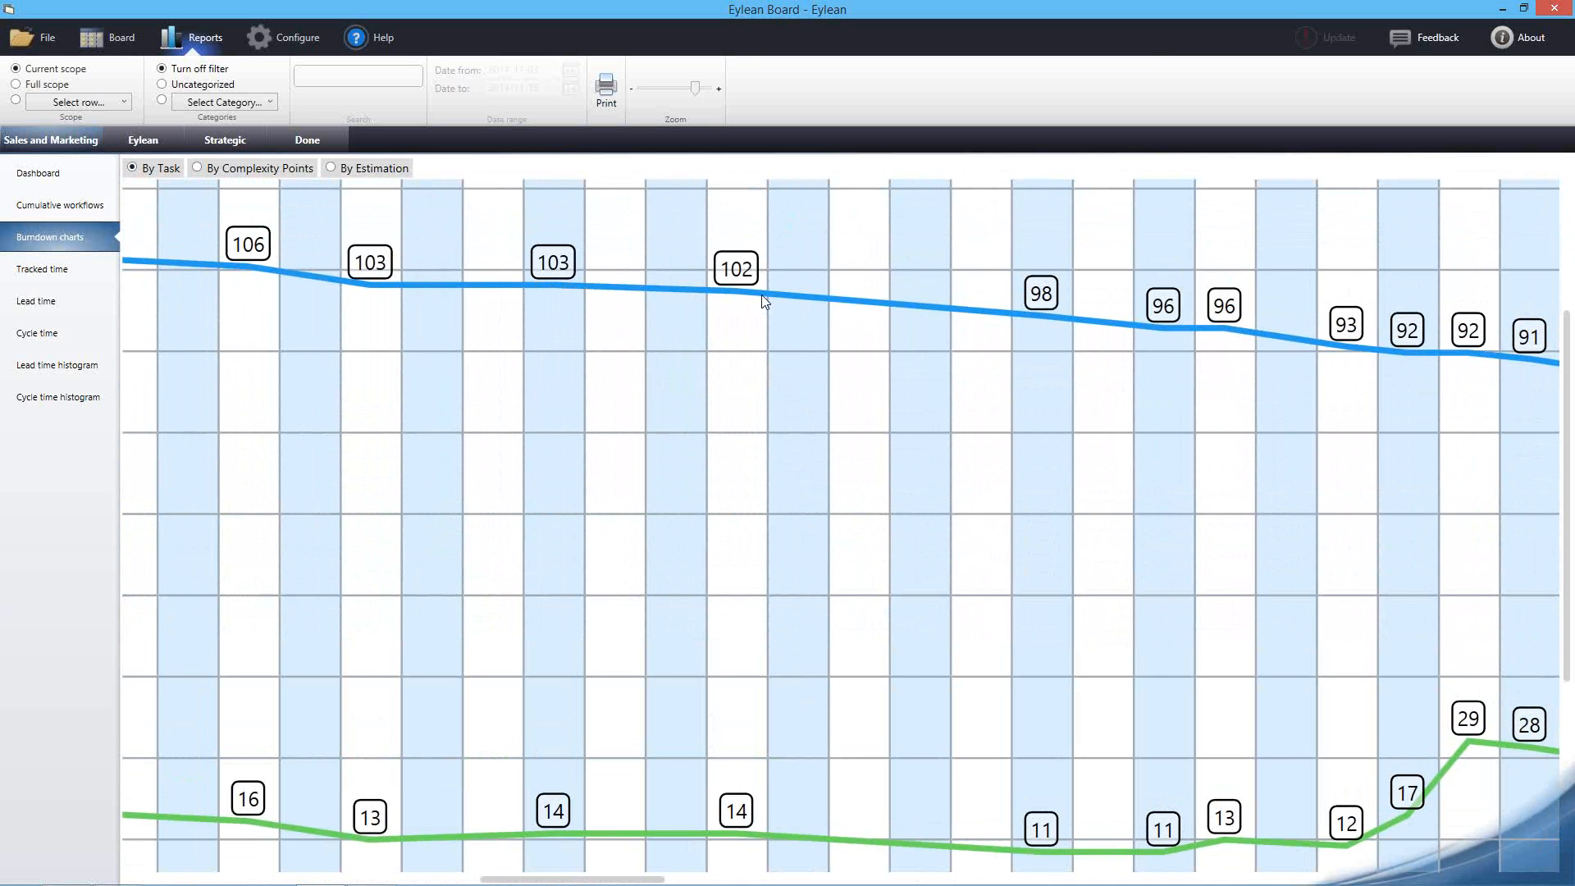
{"action": "left_click_drag", "start_coordinate": [852, 375], "coordinate": [749, 355]}
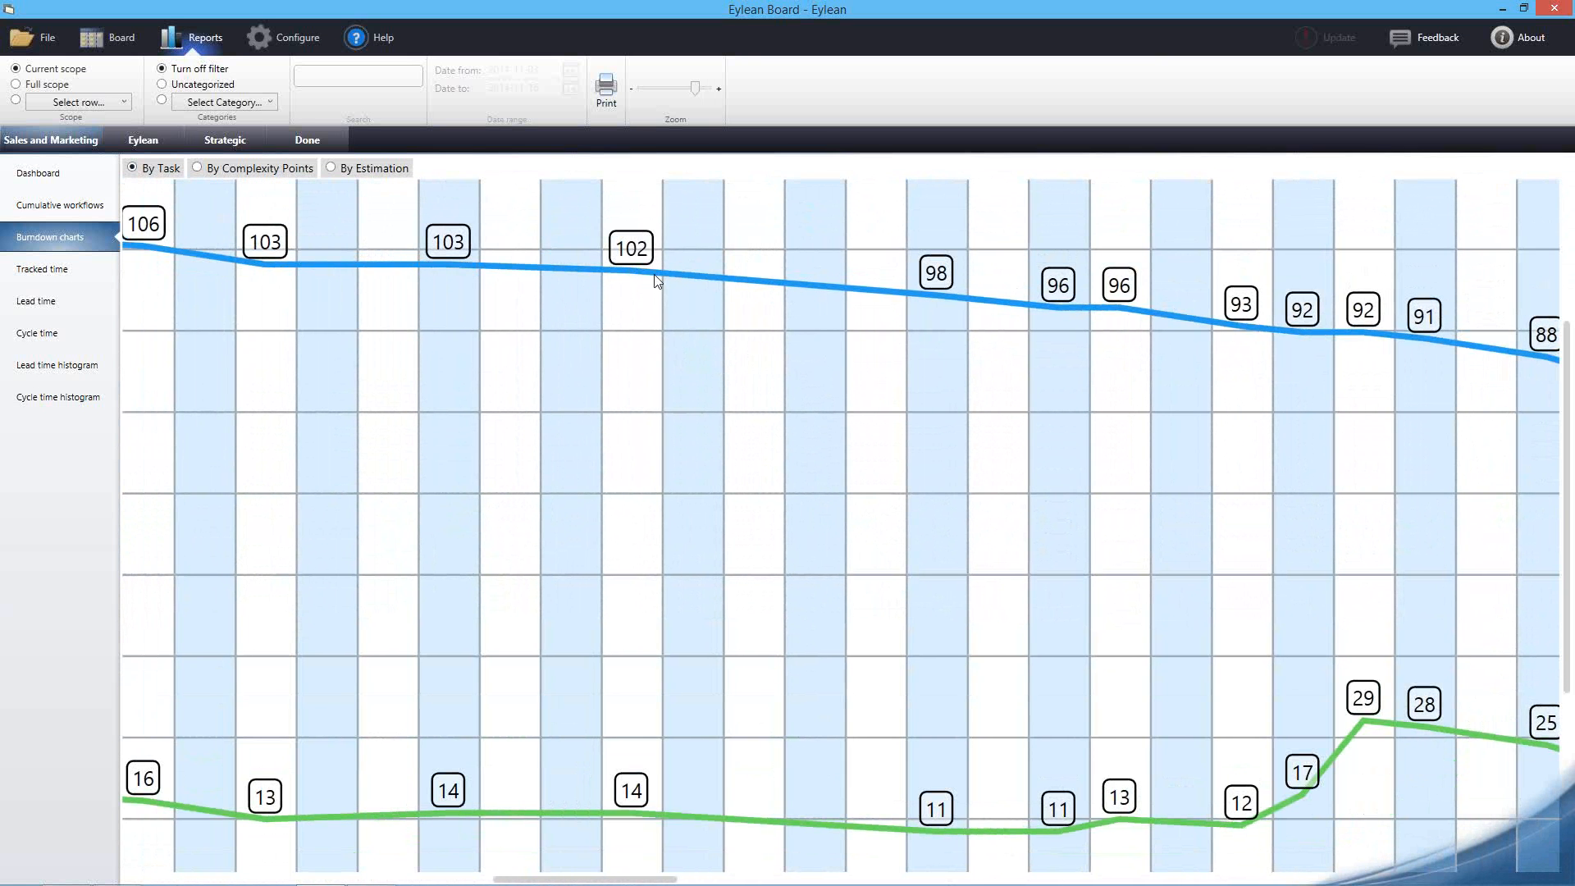
{"action": "left_click_drag", "start_coordinate": [844, 460], "coordinate": [772, 446]}
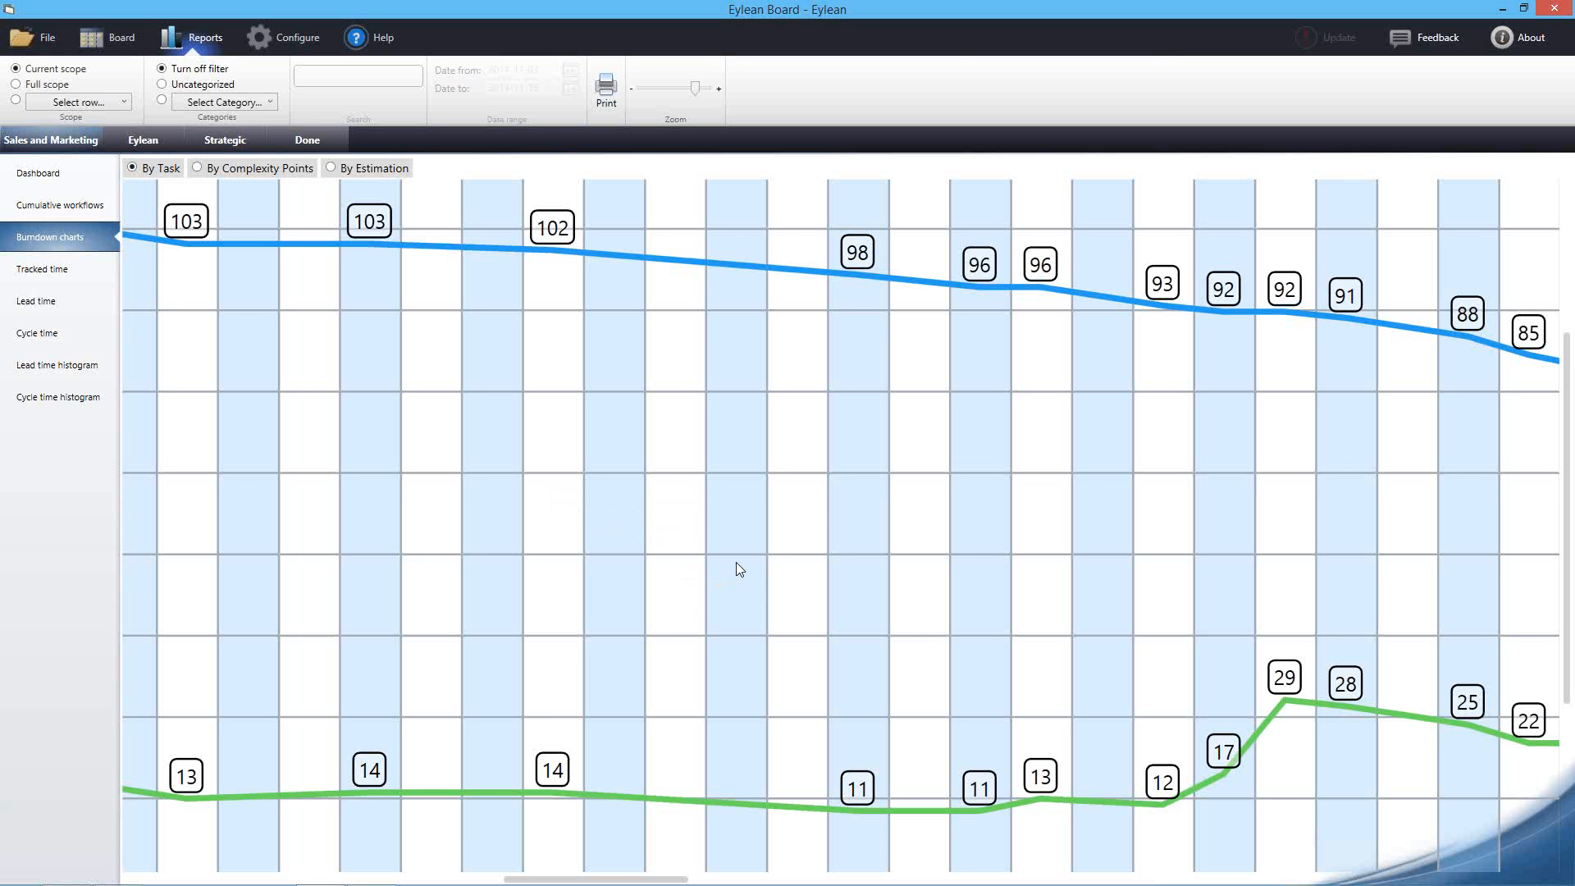
{"action": "left_click_drag", "start_coordinate": [804, 569], "coordinate": [607, 552]}
{"action": "left_click_drag", "start_coordinate": [713, 520], "coordinate": [578, 513]}
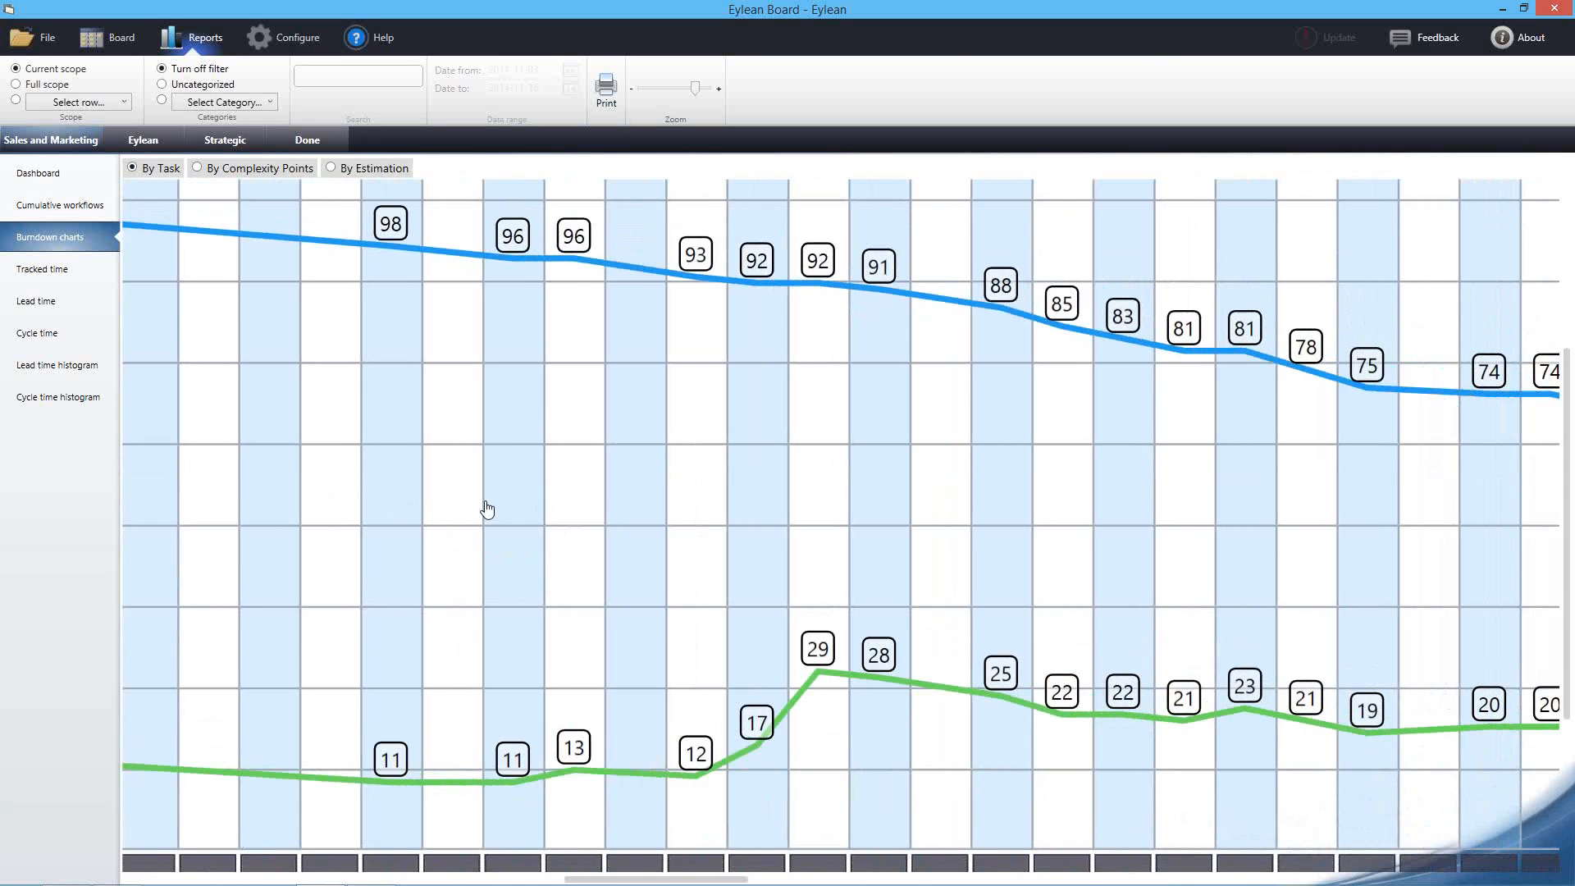
{"action": "left_click_drag", "start_coordinate": [844, 489], "coordinate": [584, 482]}
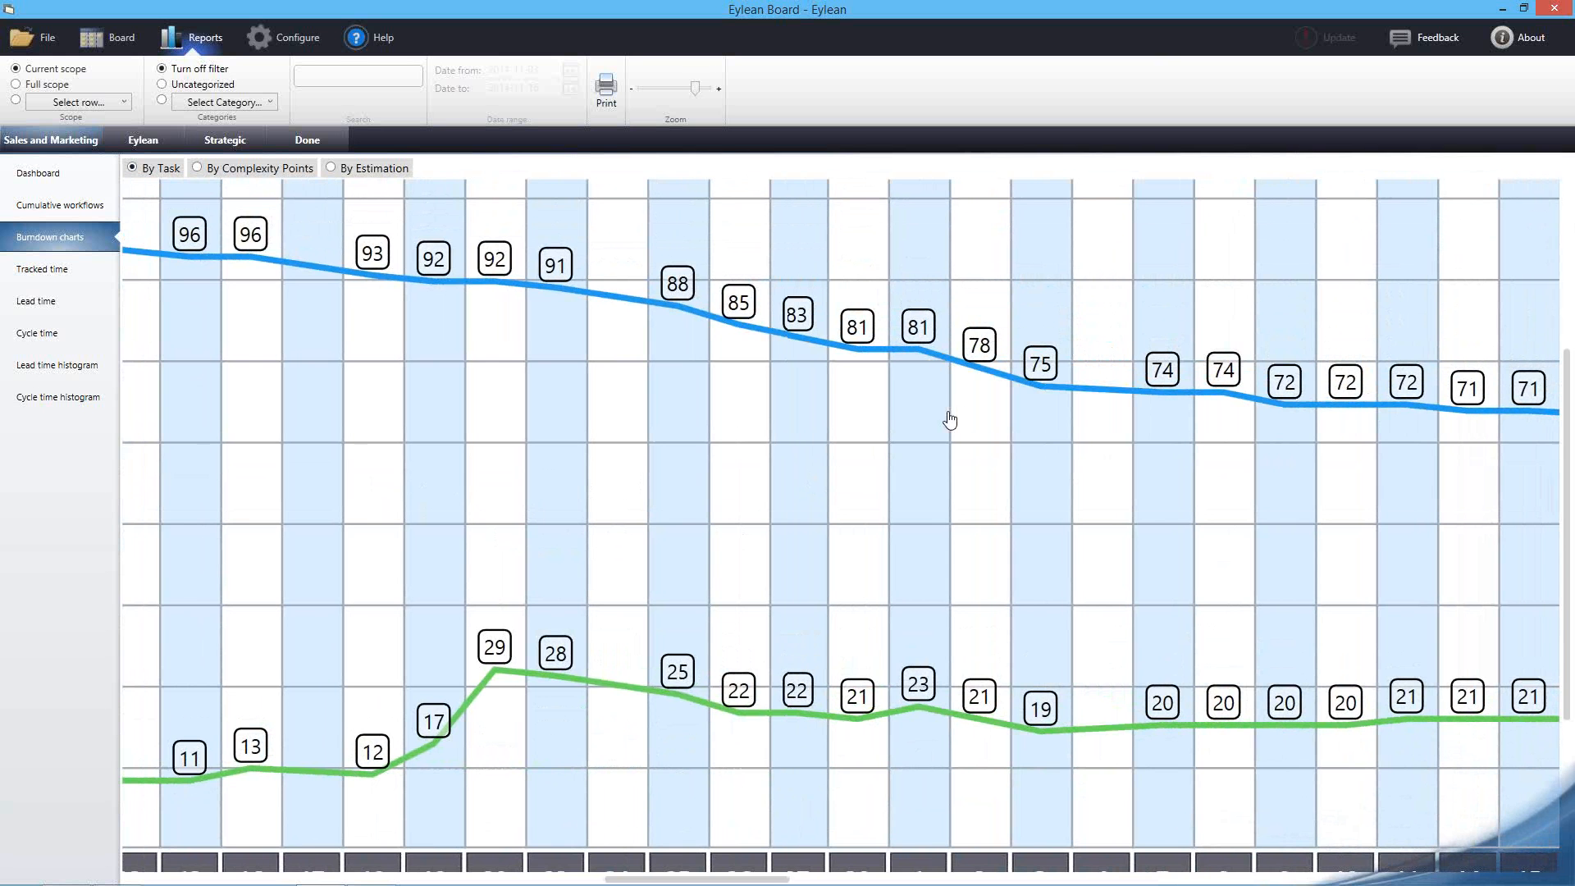
{"action": "left_click_drag", "start_coordinate": [957, 420], "coordinate": [892, 408]}
{"action": "scroll", "coordinate": [393, 431], "scroll_direction": "down", "scroll_amount": 3}
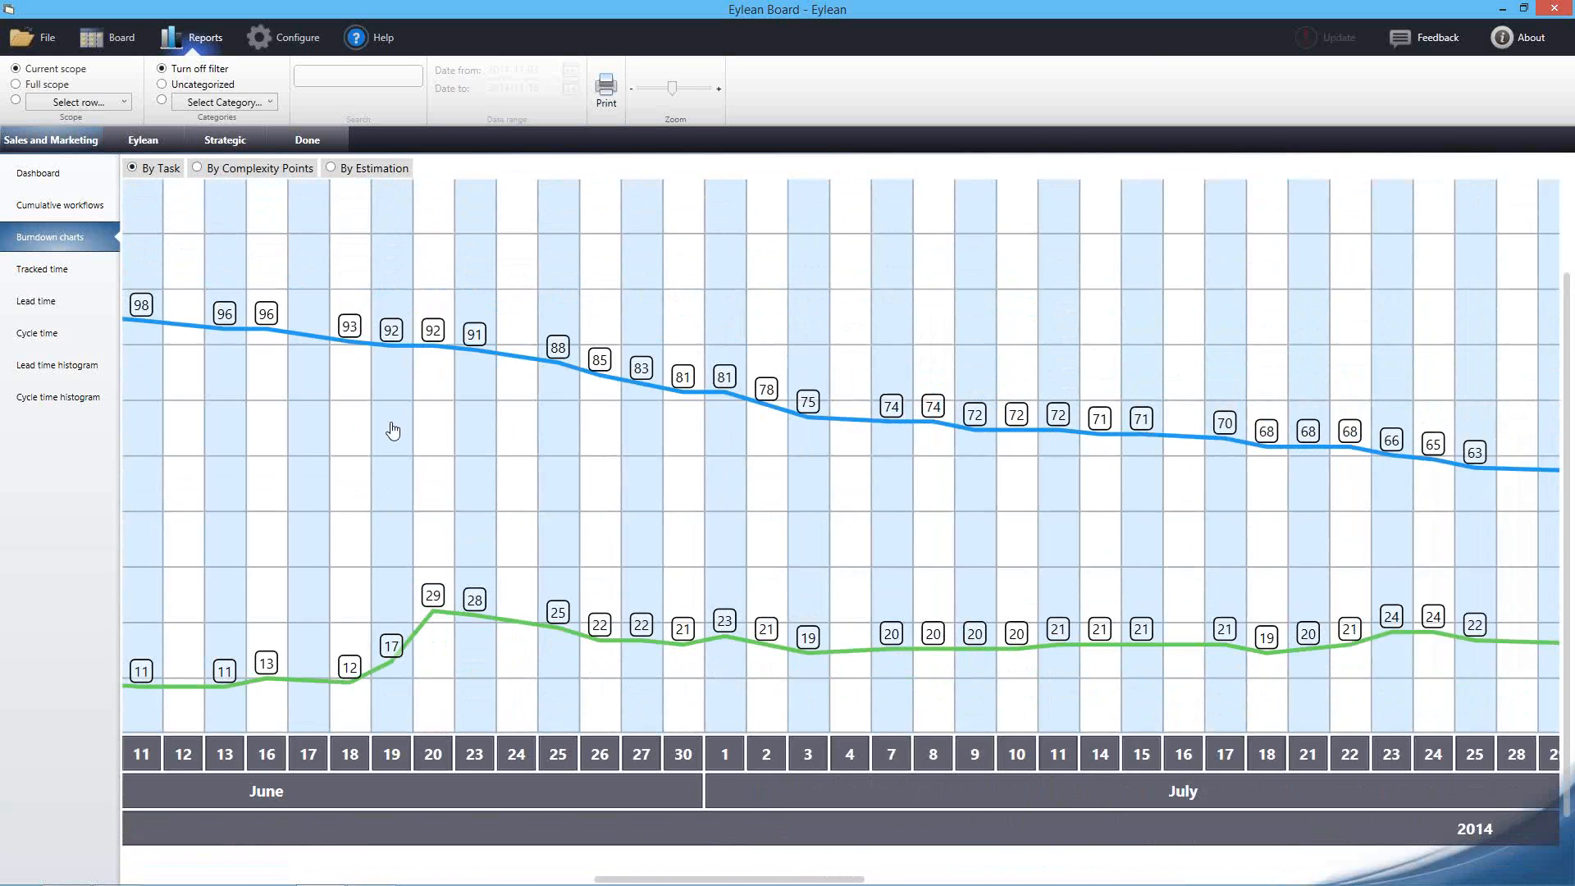
{"action": "left_click_drag", "start_coordinate": [393, 430], "coordinate": [835, 557]}
{"action": "left_click_drag", "start_coordinate": [402, 461], "coordinate": [972, 618]}
{"action": "left_click_drag", "start_coordinate": [361, 566], "coordinate": [1000, 615]}
{"action": "left_click_drag", "start_coordinate": [455, 581], "coordinate": [1049, 603]}
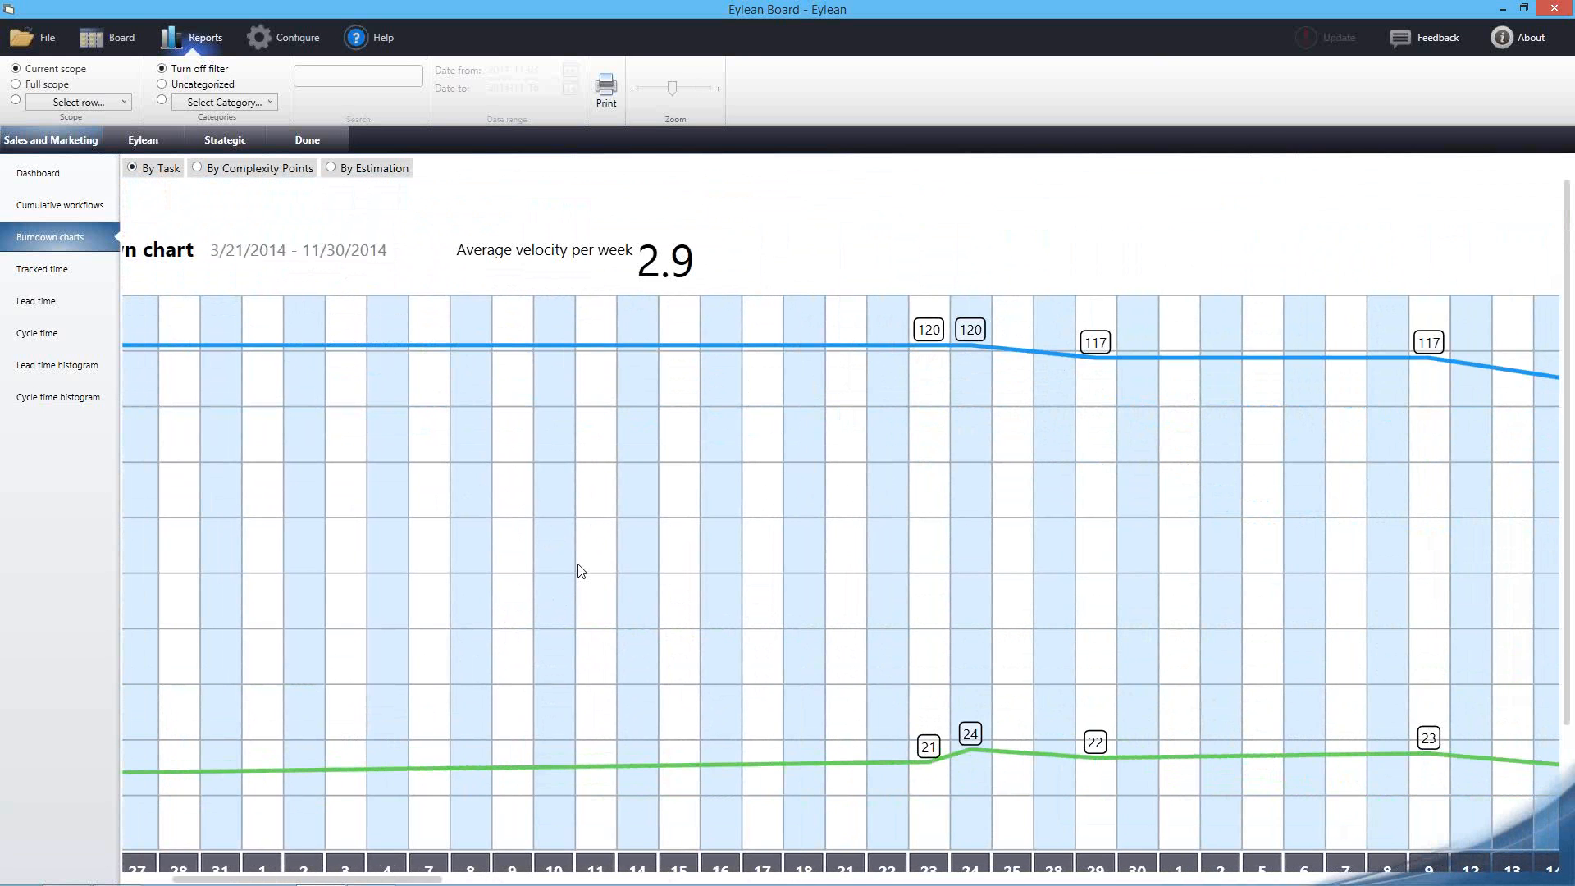
{"action": "left_click_drag", "start_coordinate": [731, 316], "coordinate": [605, 355]}
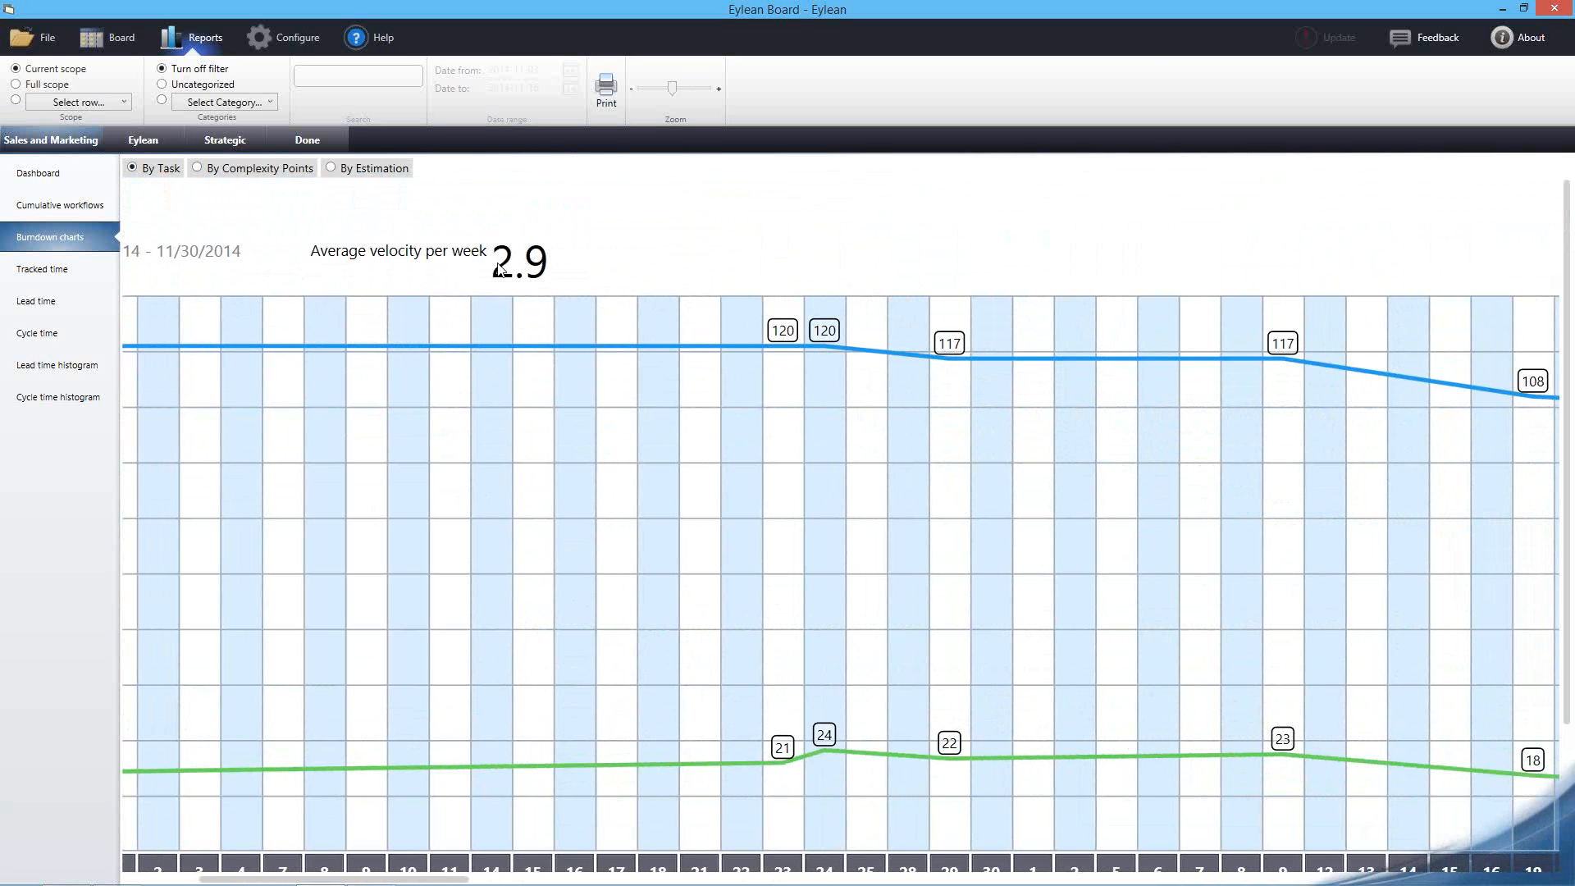
{"action": "left_click_drag", "start_coordinate": [852, 494], "coordinate": [656, 411]}
{"action": "left_click_drag", "start_coordinate": [905, 489], "coordinate": [823, 552]}
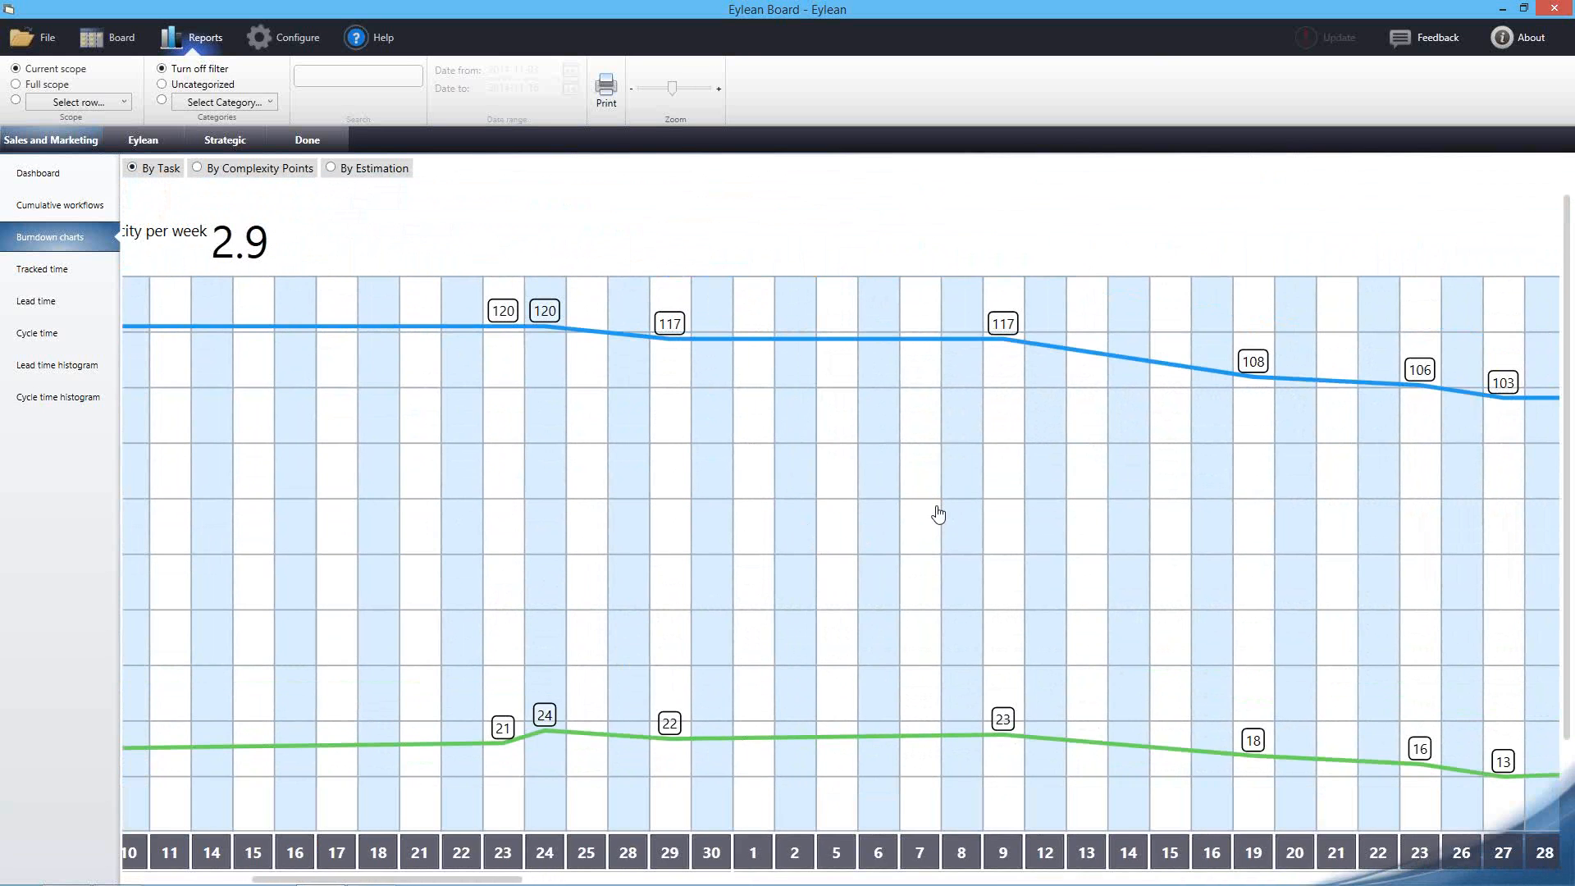
{"action": "left_click_drag", "start_coordinate": [938, 514], "coordinate": [746, 503]}
{"action": "scroll", "coordinate": [658, 492], "scroll_direction": "down", "scroll_amount": 1}
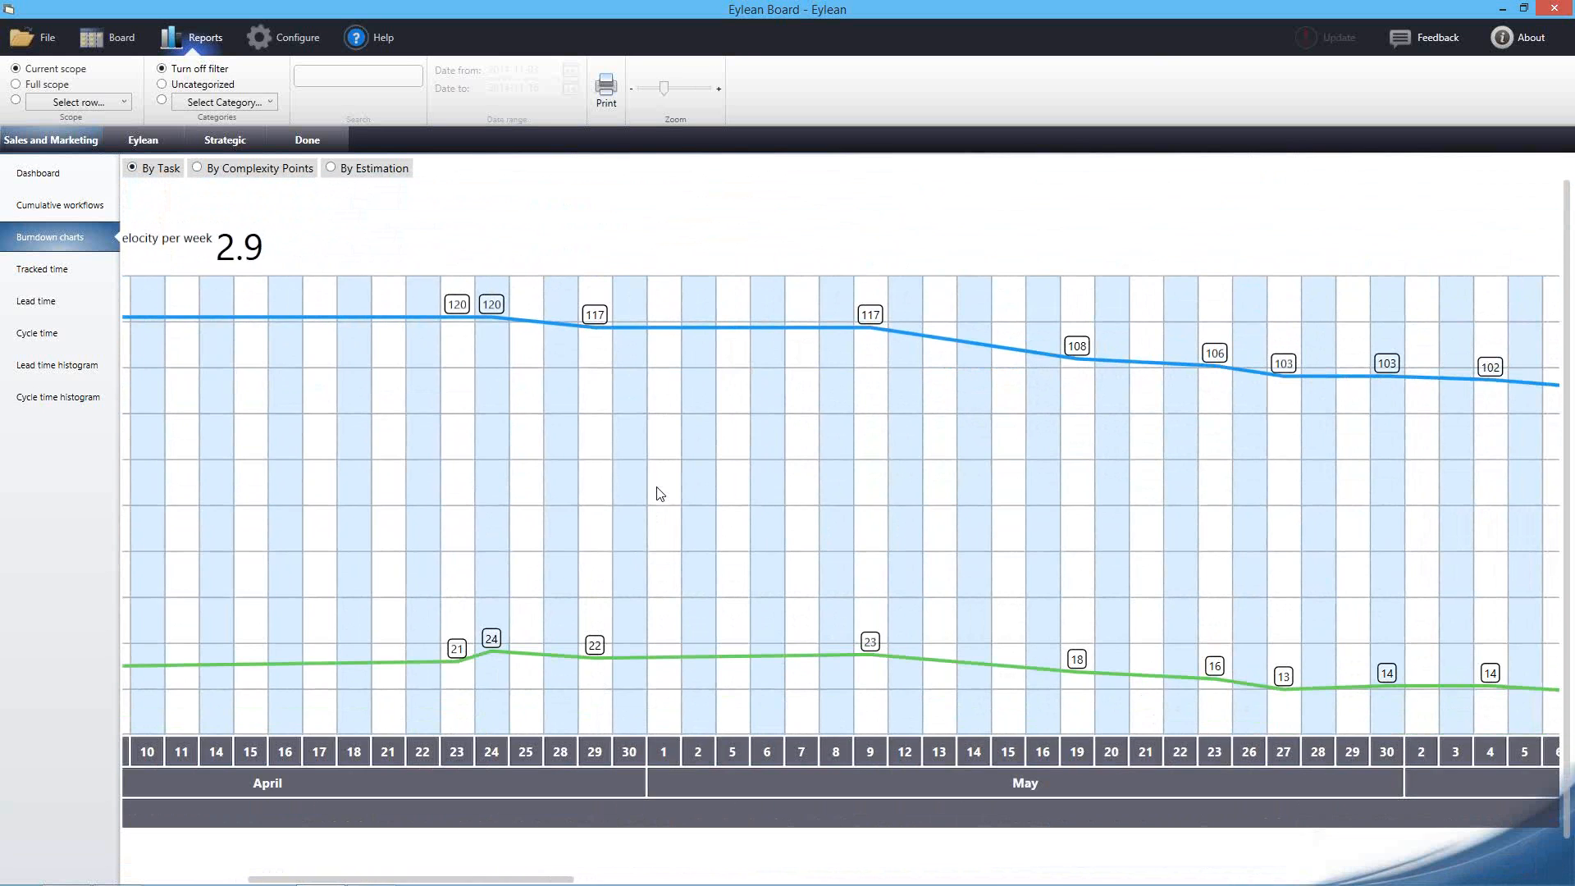
{"action": "left_click", "coordinate": [92, 270]}
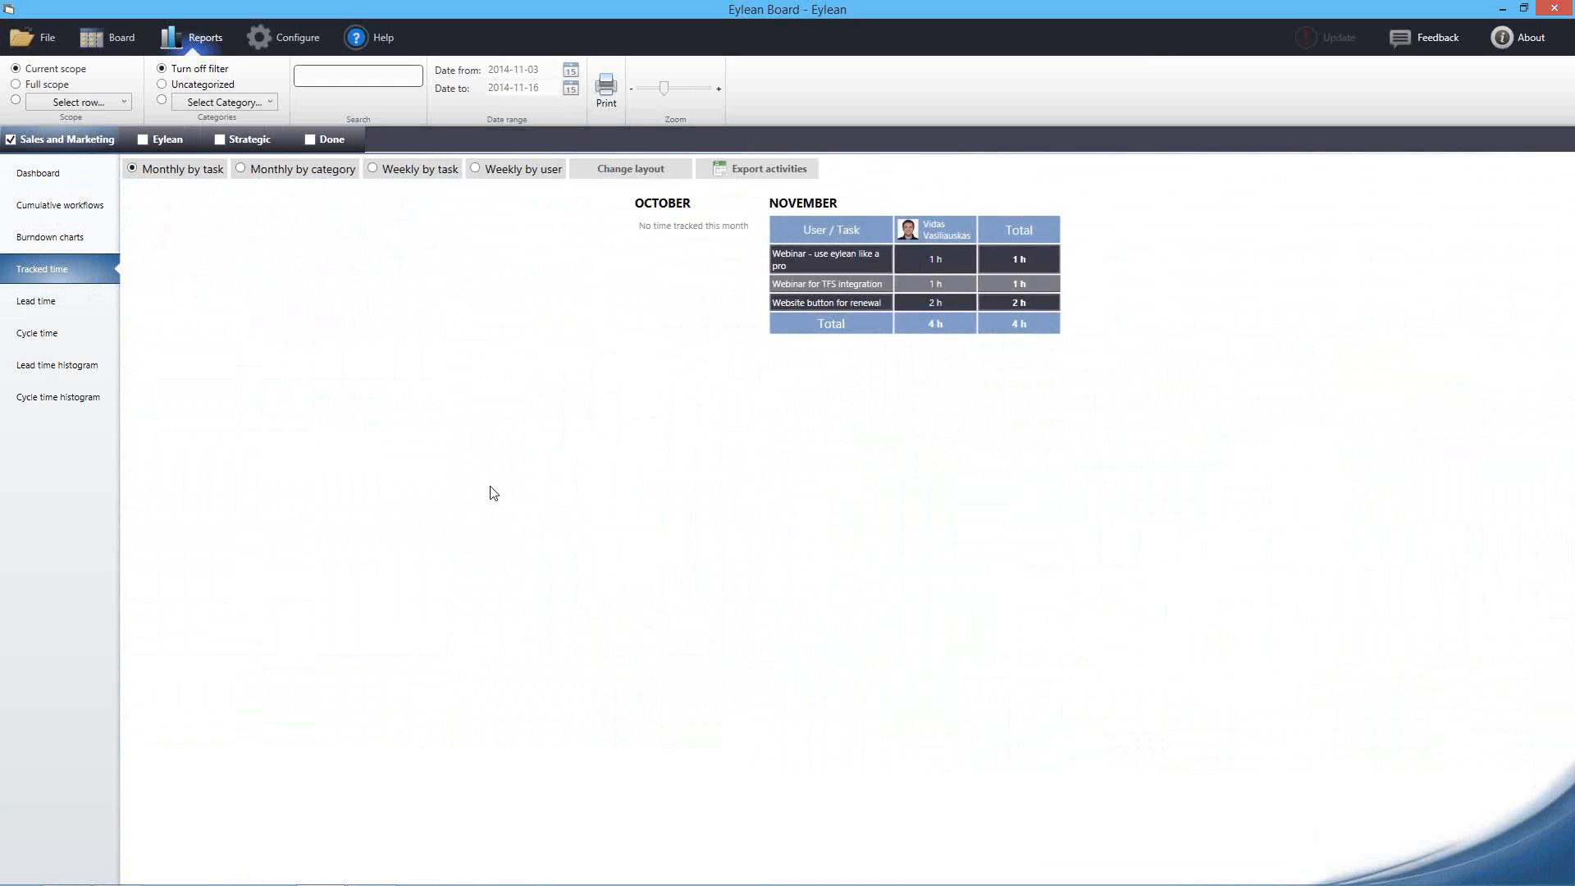
Show tracked time monthly by category, weekly by task and weekly by user, then open Lead time
{"action": "left_click", "coordinate": [302, 171]}
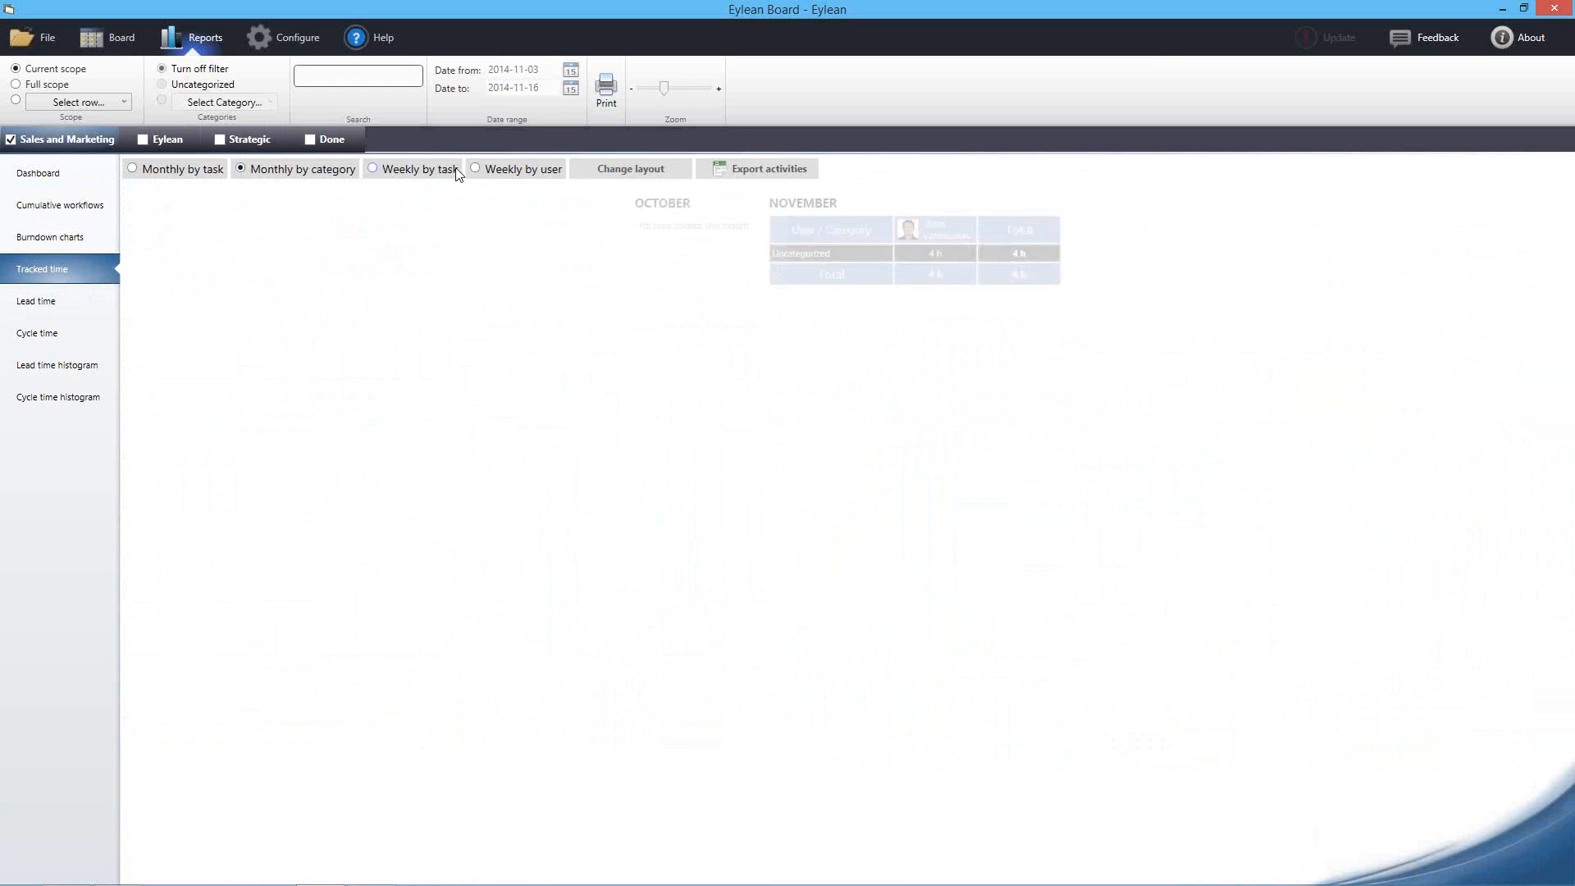
{"action": "left_click", "coordinate": [433, 169]}
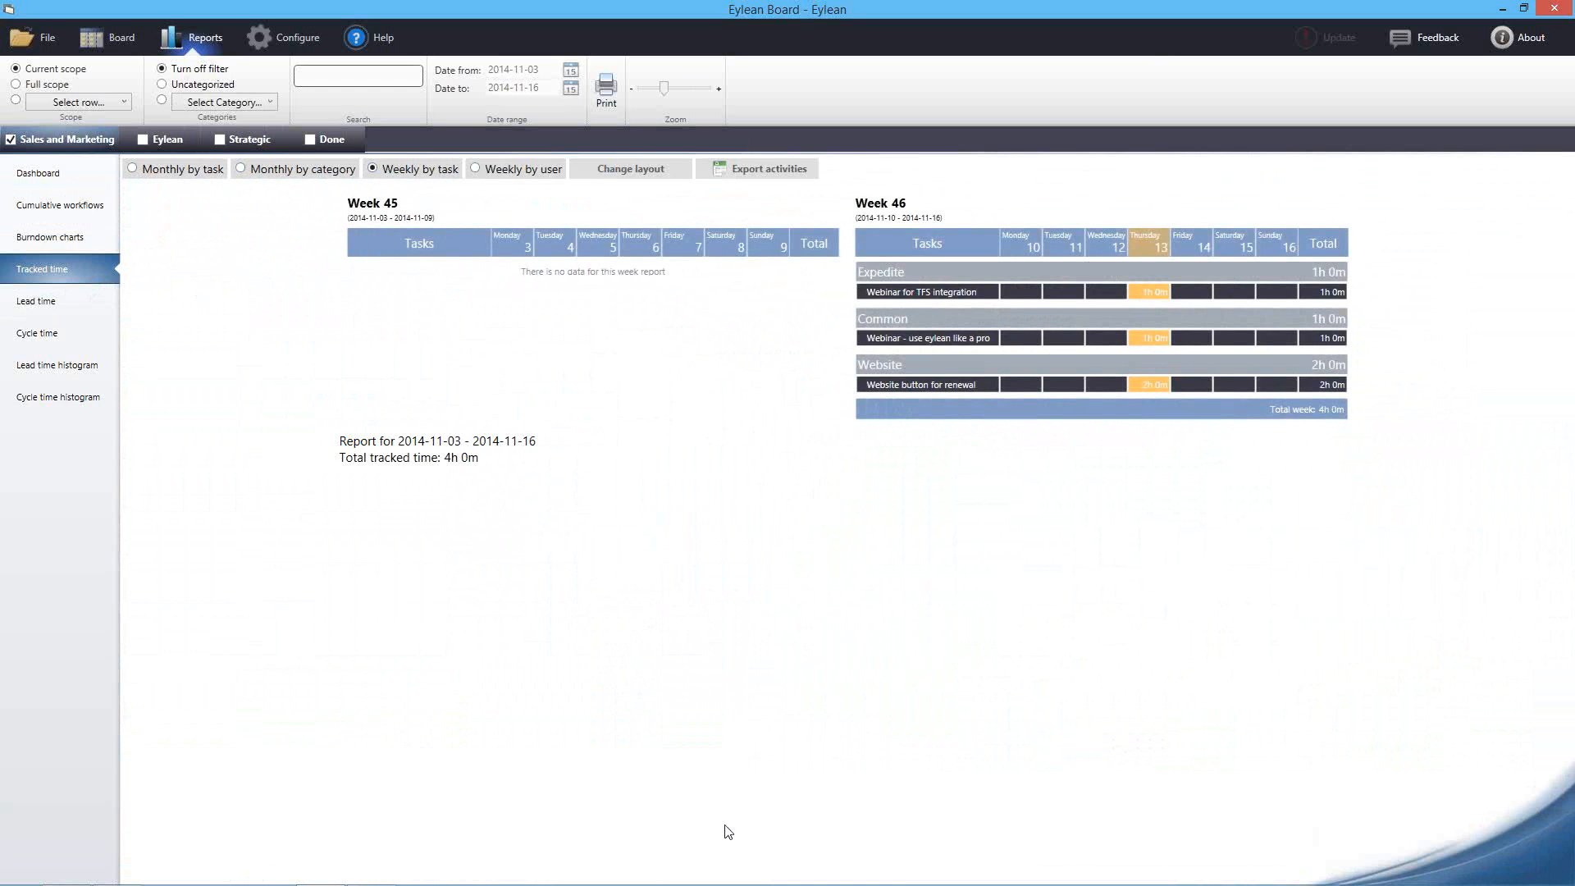
{"action": "left_click", "coordinate": [502, 169]}
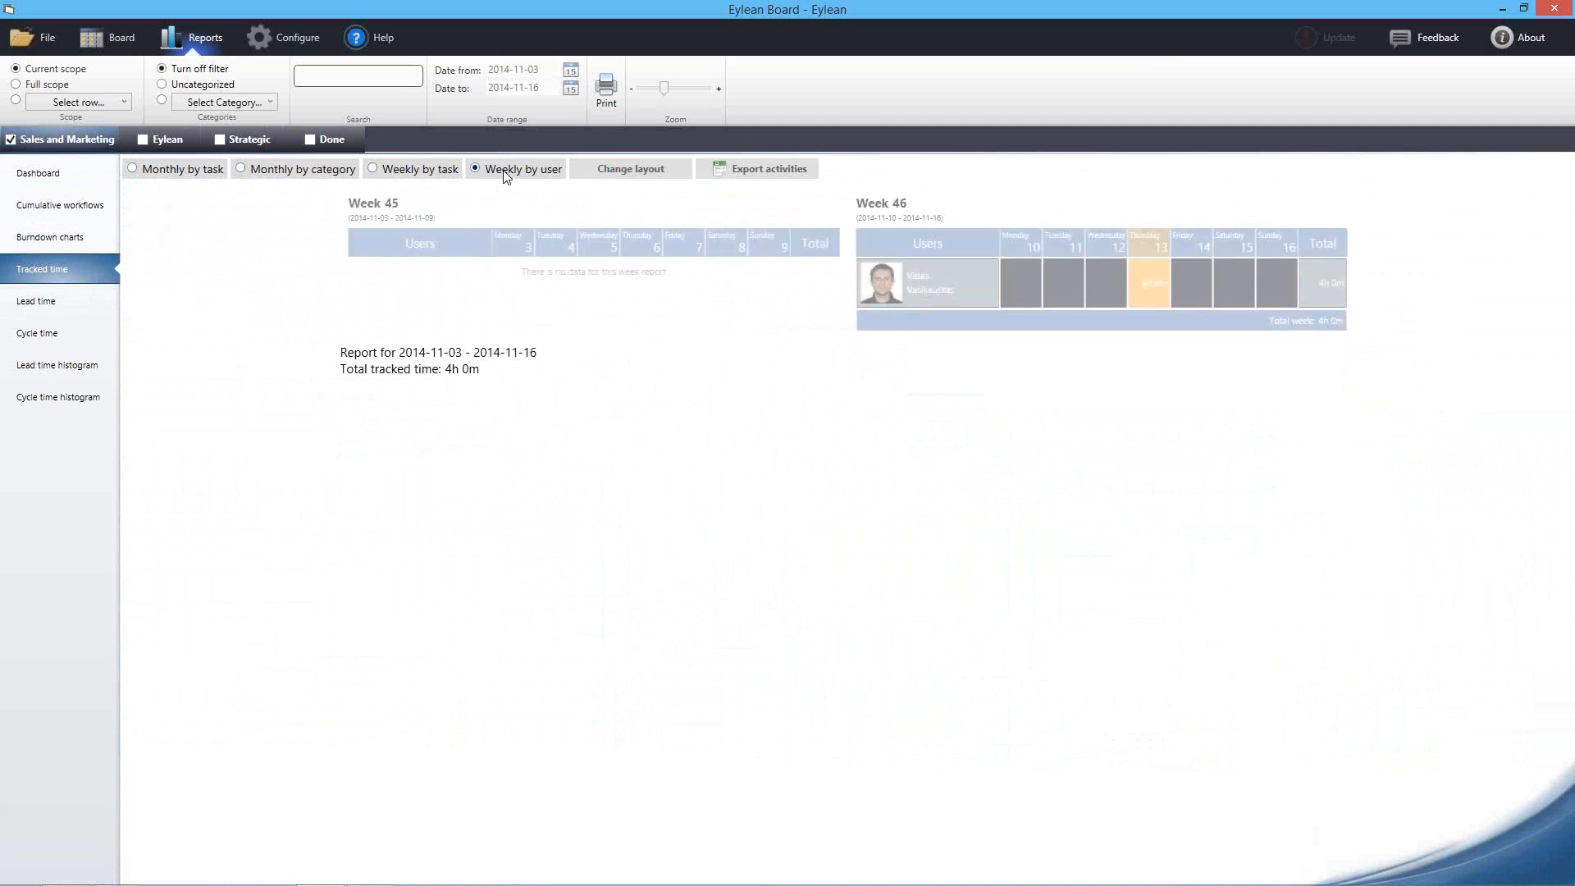
{"action": "left_click", "coordinate": [78, 307]}
Glance at Cycle time, then read the lead time control chart's data points for 11/3–11/16/2014
{"action": "left_click", "coordinate": [73, 332]}
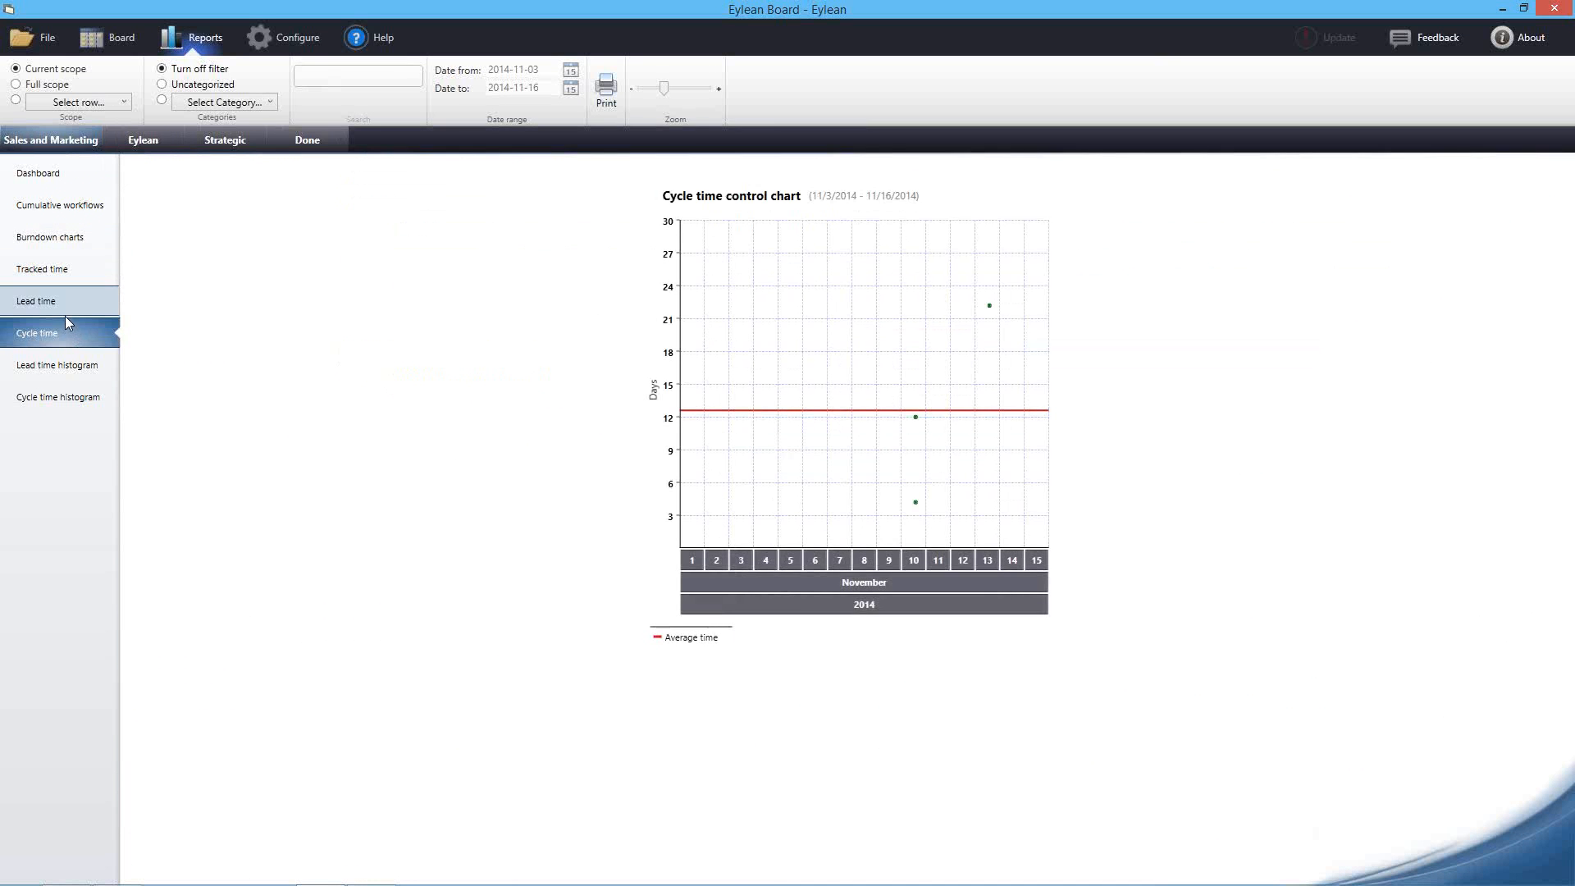
{"action": "left_click", "coordinate": [64, 315]}
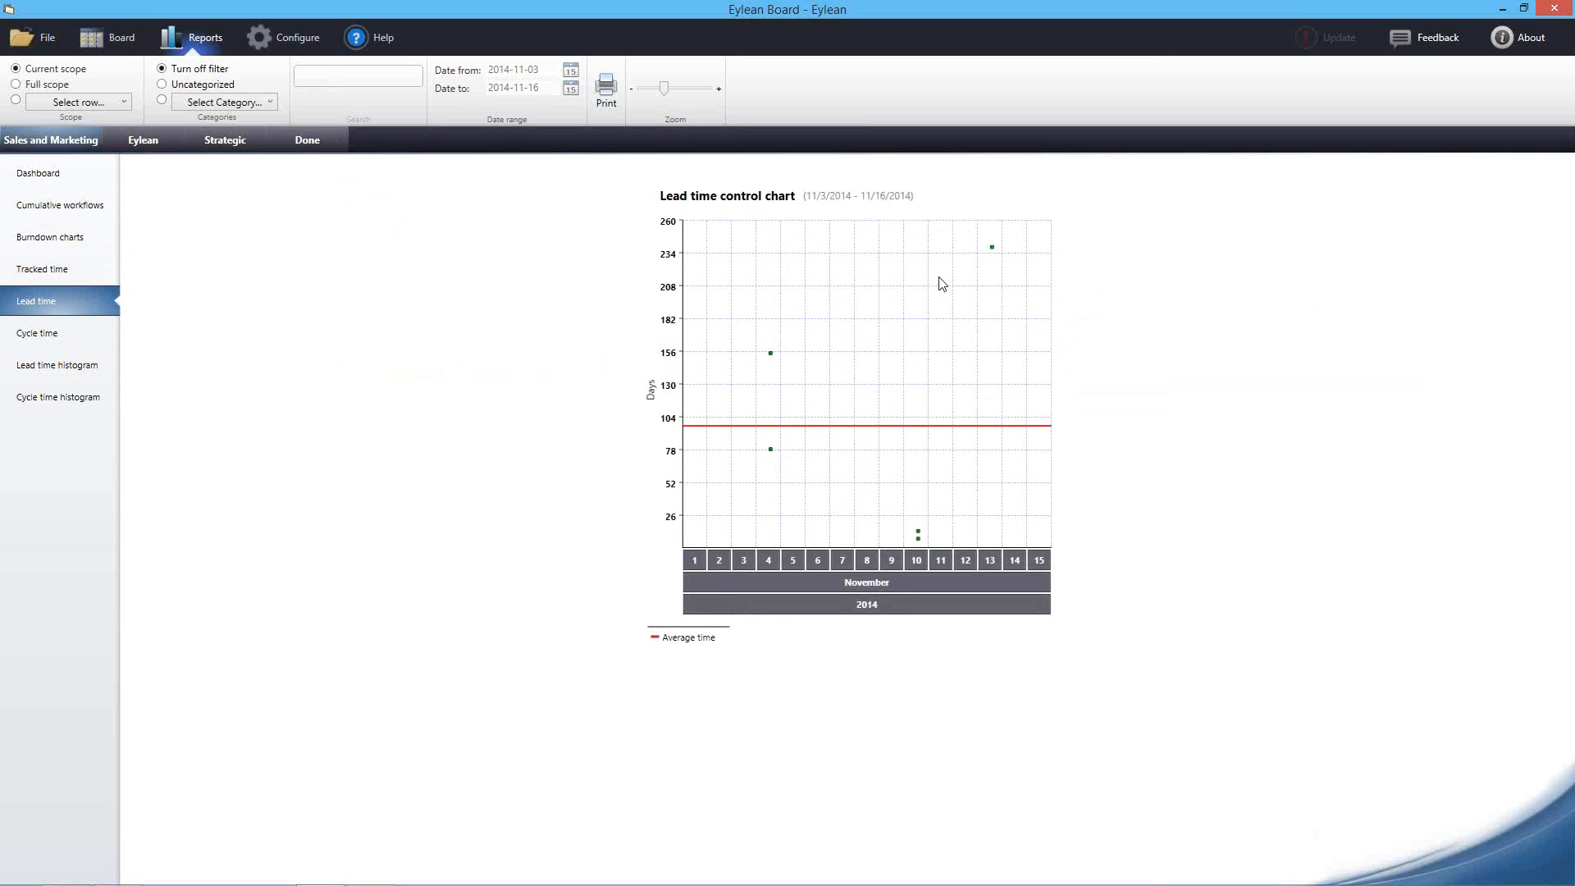
{"action": "mouse_move", "coordinate": [819, 433]}
{"action": "mouse_move", "coordinate": [771, 358]}
{"action": "mouse_move", "coordinate": [771, 452]}
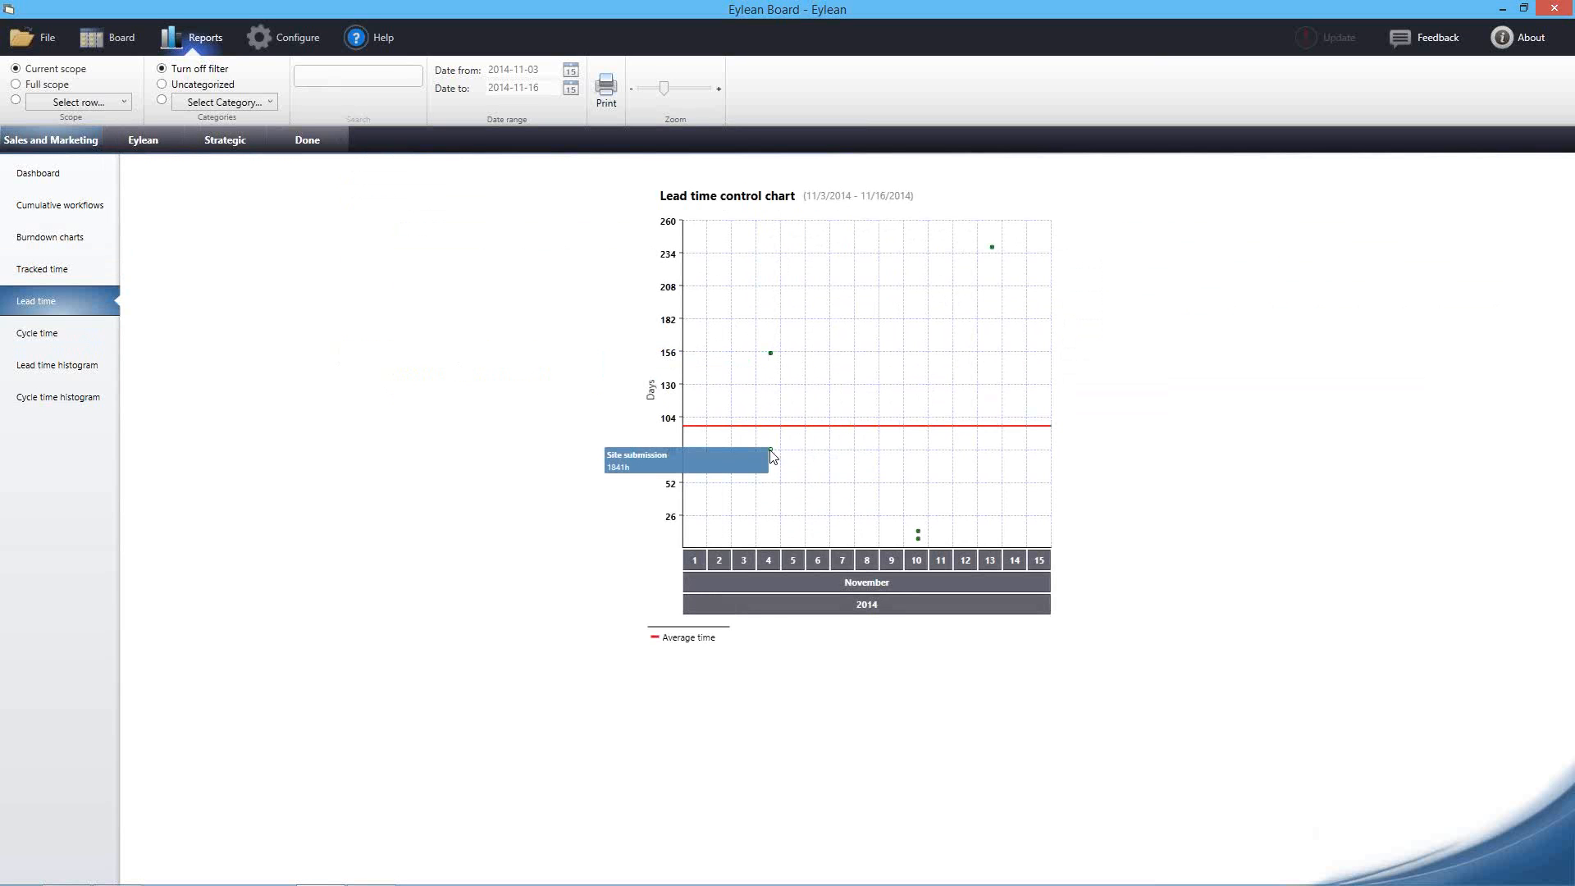
{"action": "mouse_move", "coordinate": [771, 354]}
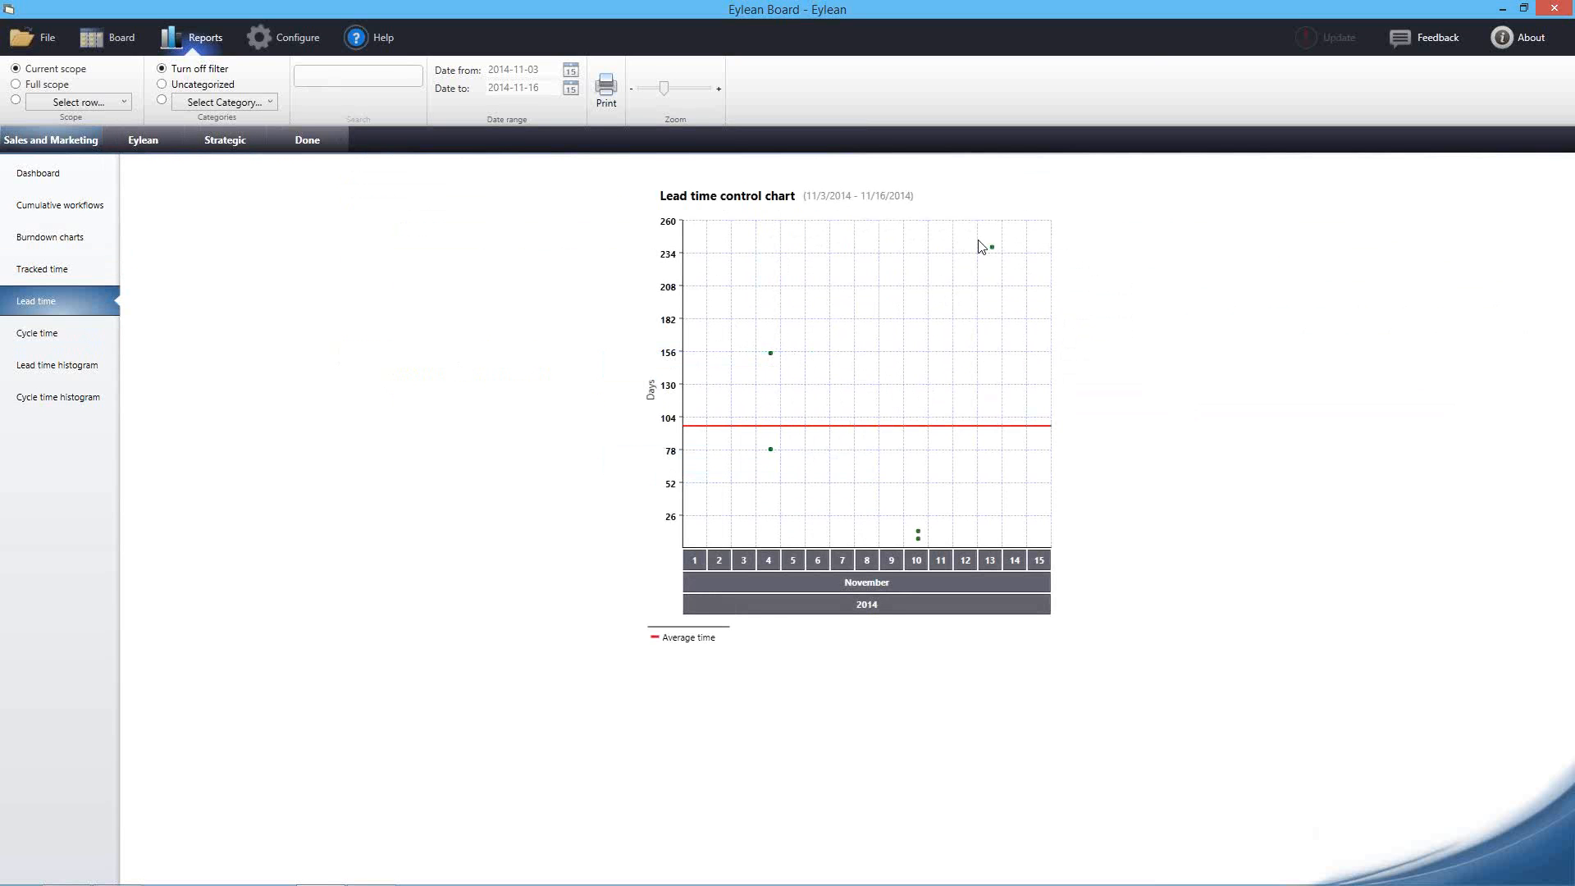
Compare cycle and lead time control charts, ending on the lead time histogram with tasks at 5 and 11 days
{"action": "mouse_move", "coordinate": [995, 253]}
{"action": "left_click", "coordinate": [59, 336]}
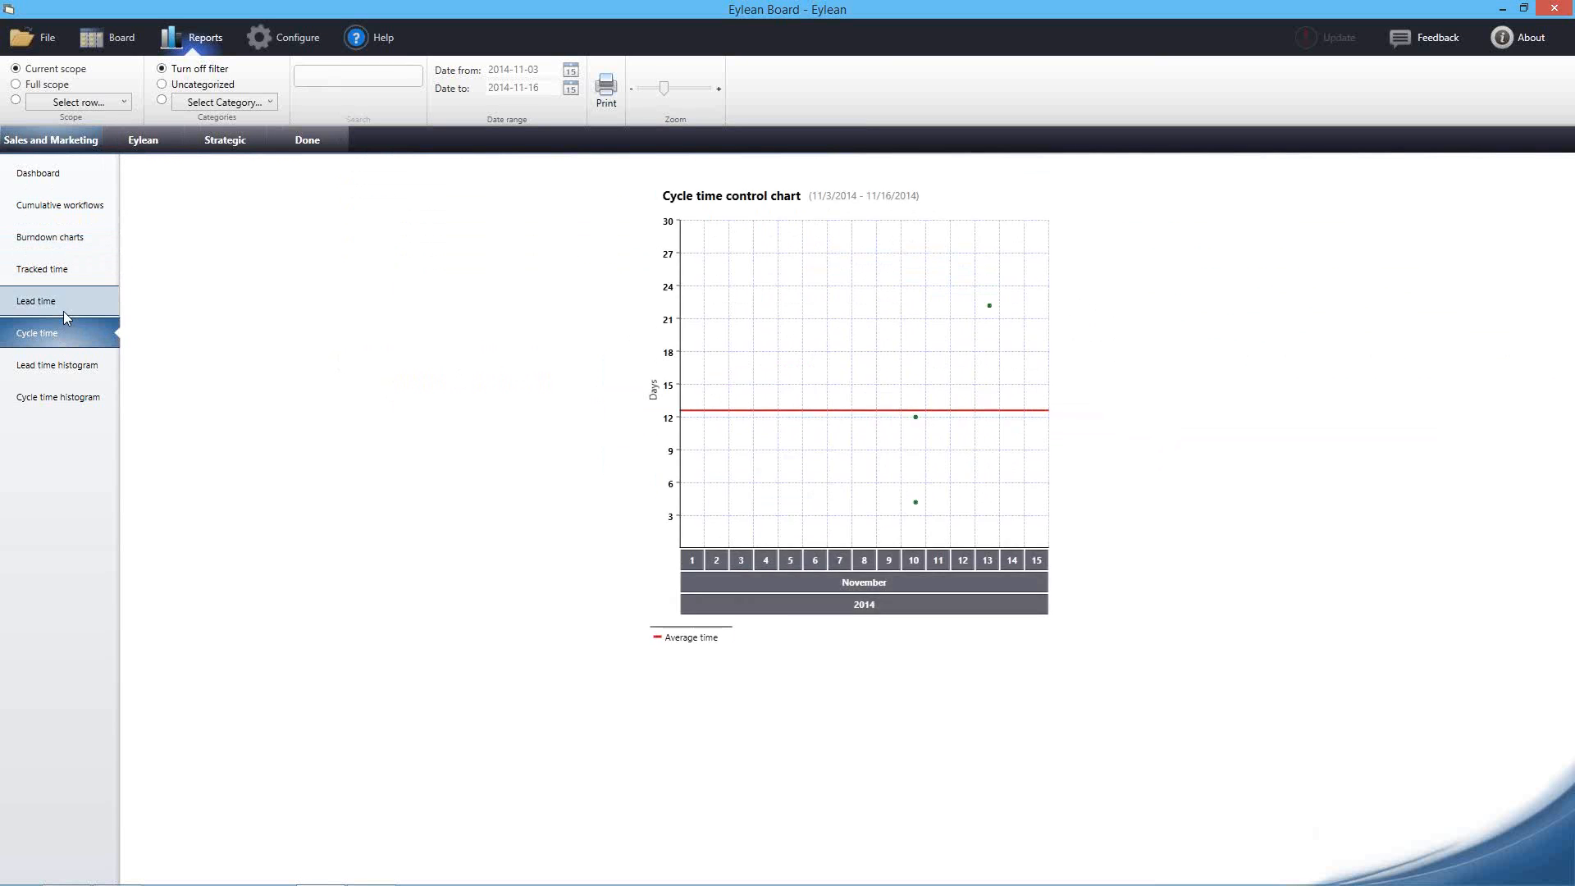
{"action": "left_click", "coordinate": [64, 314]}
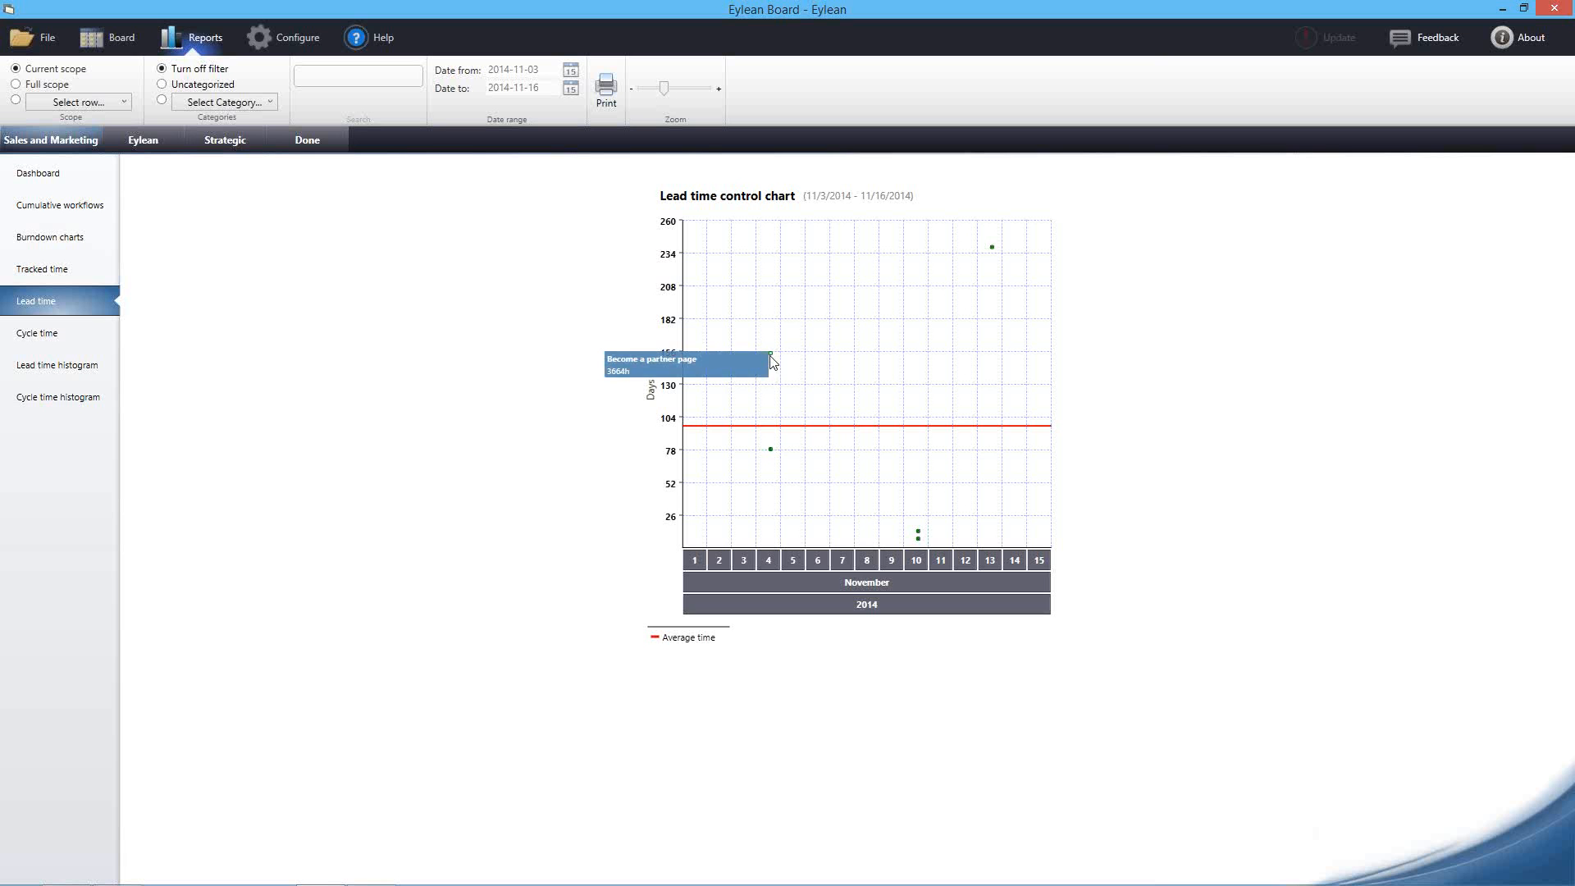
{"action": "left_click", "coordinate": [41, 333]}
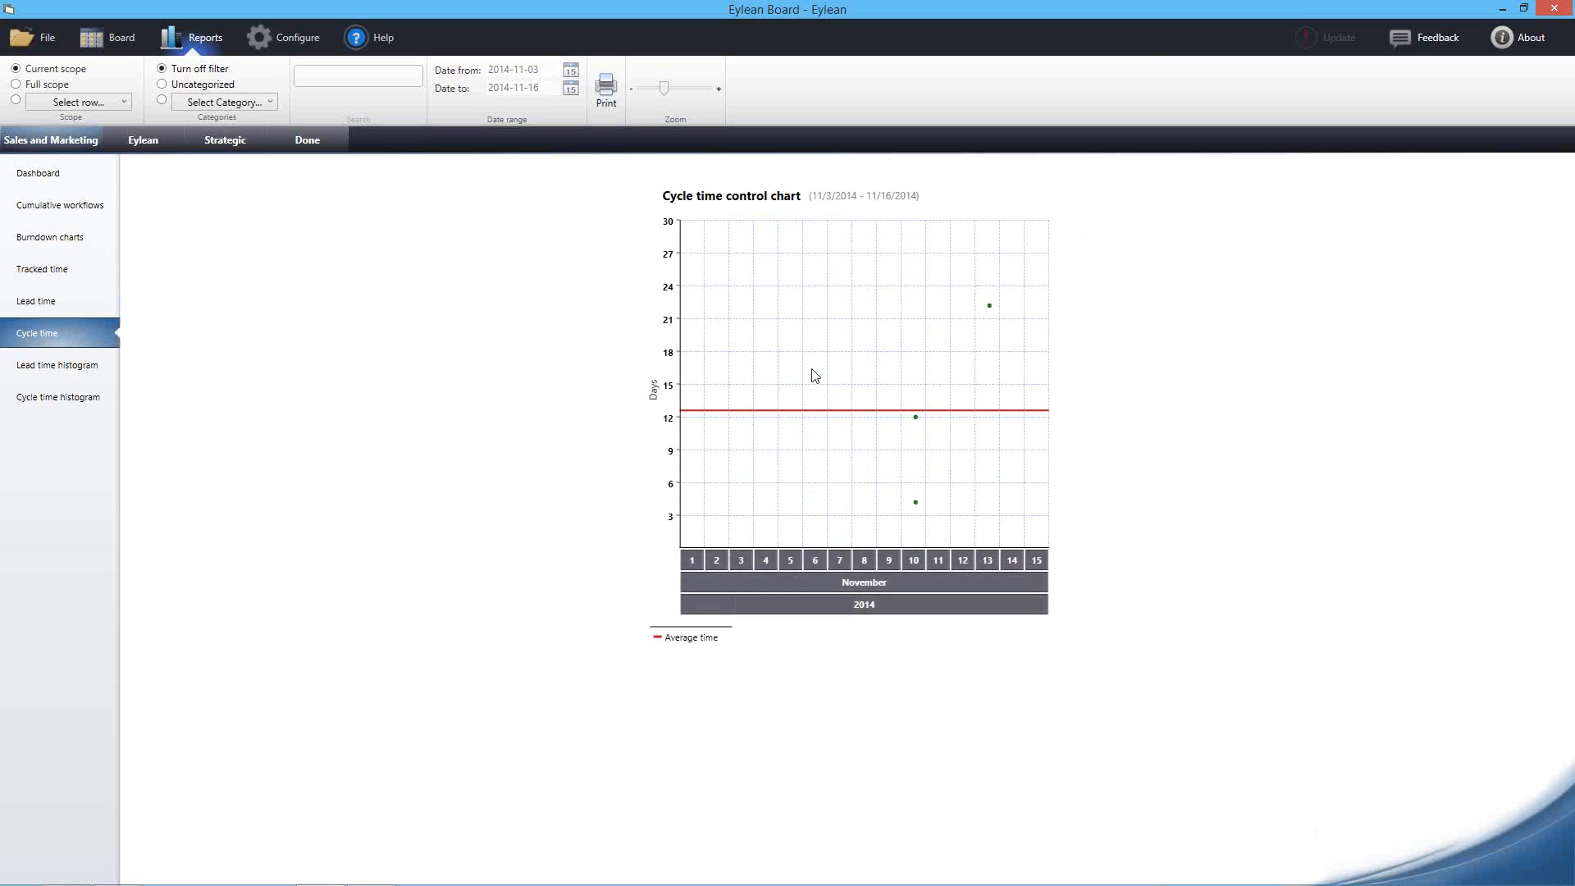
{"action": "mouse_move", "coordinate": [916, 420]}
{"action": "key", "text": "Up"}
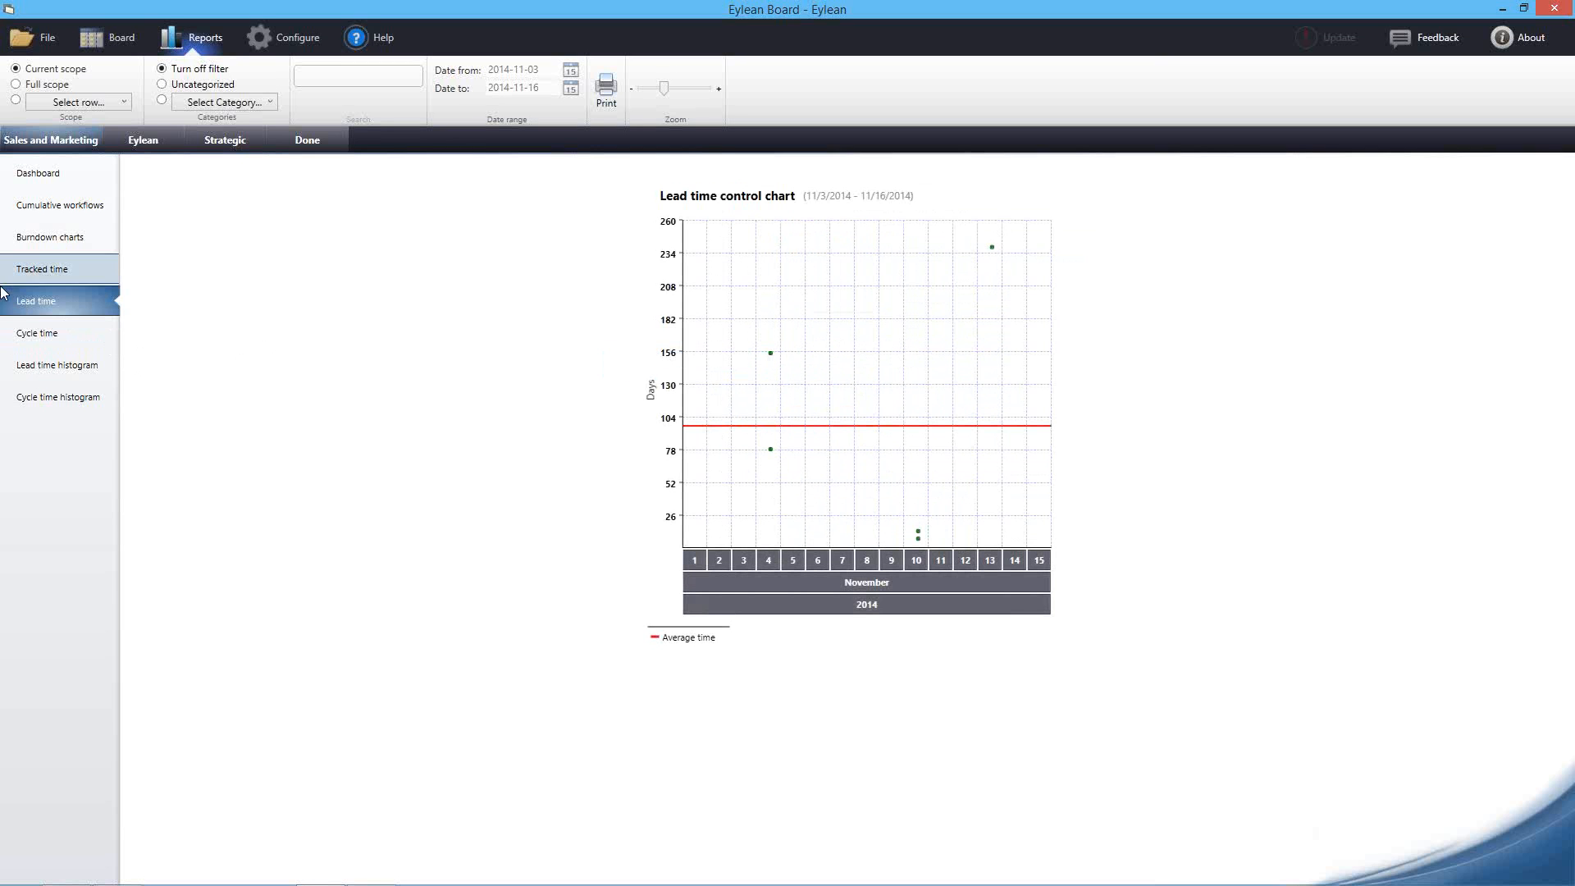
{"action": "left_click", "coordinate": [21, 328]}
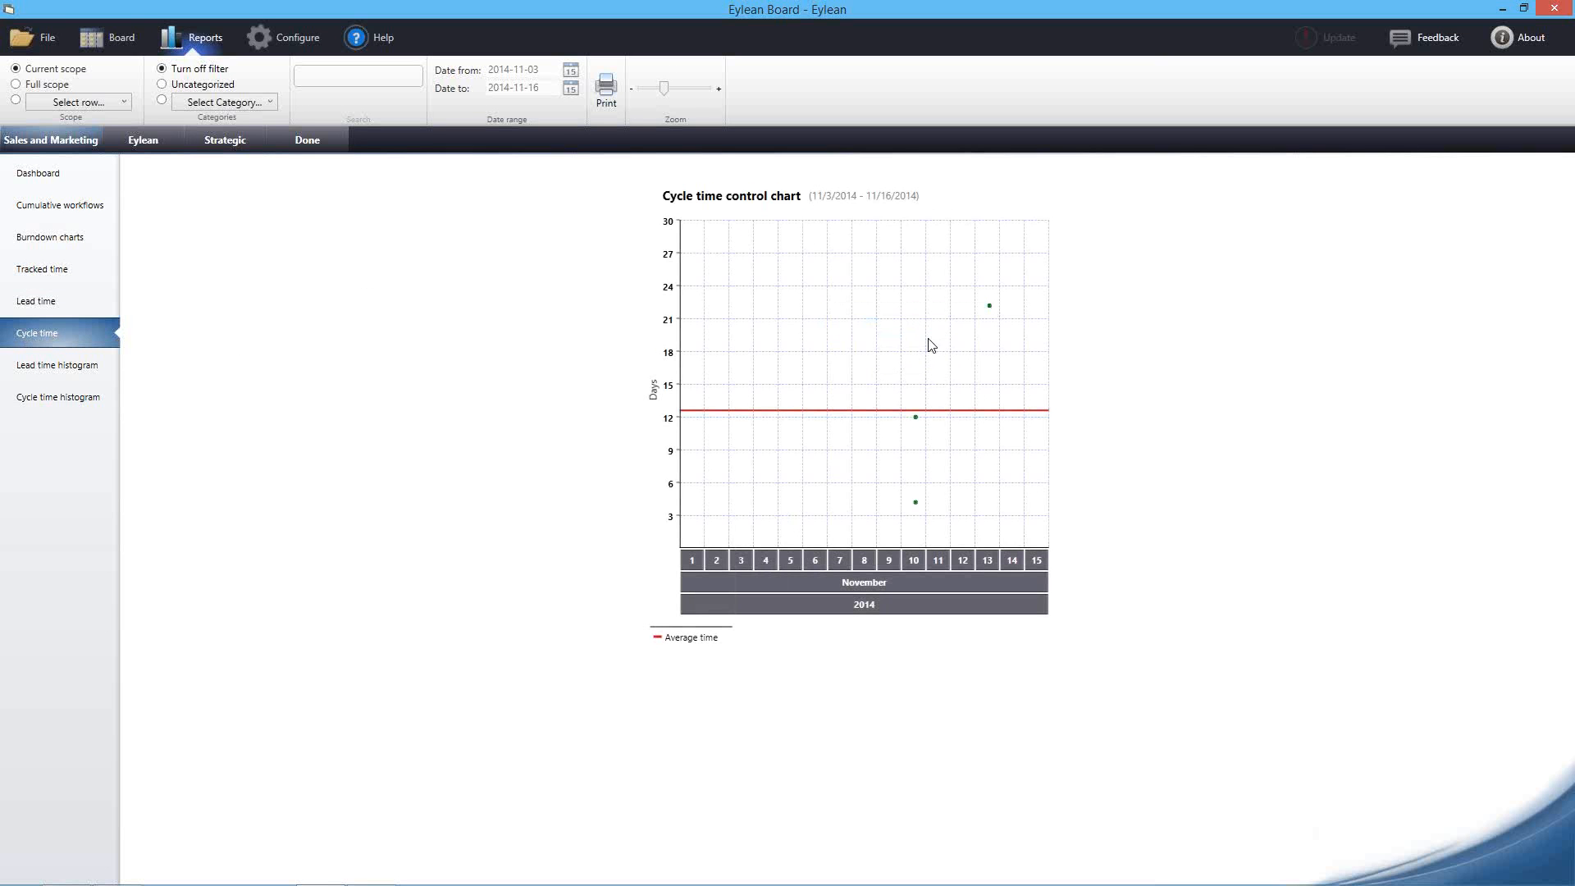
{"action": "left_click", "coordinate": [92, 368]}
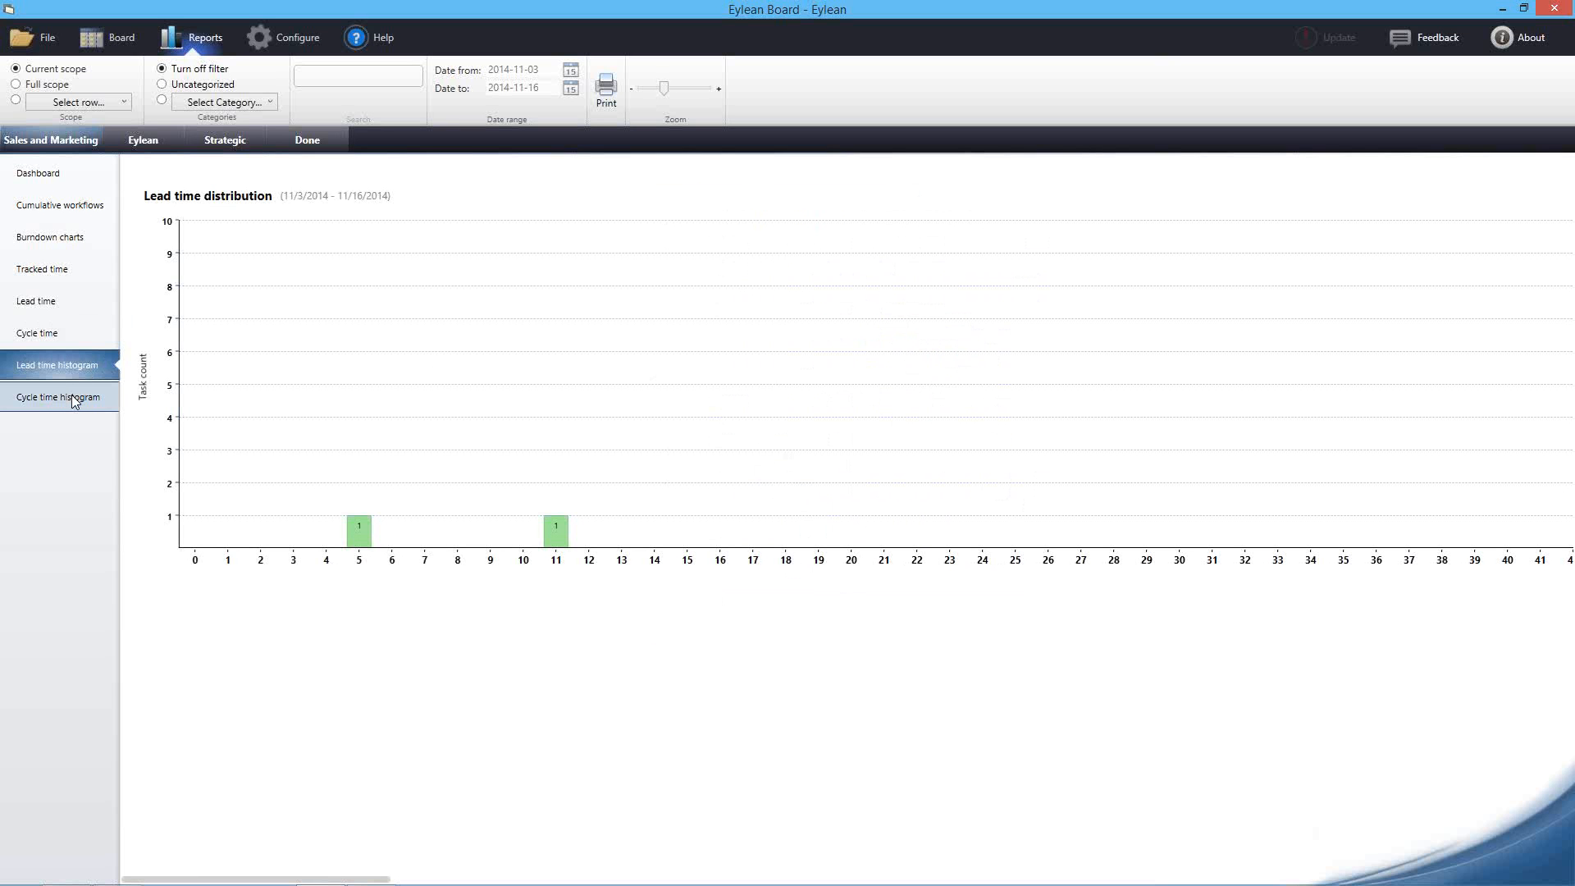
Open the Cycle time histogram for 11/3–11/16/2014 and check which task a bar represents
{"action": "left_click", "coordinate": [72, 394]}
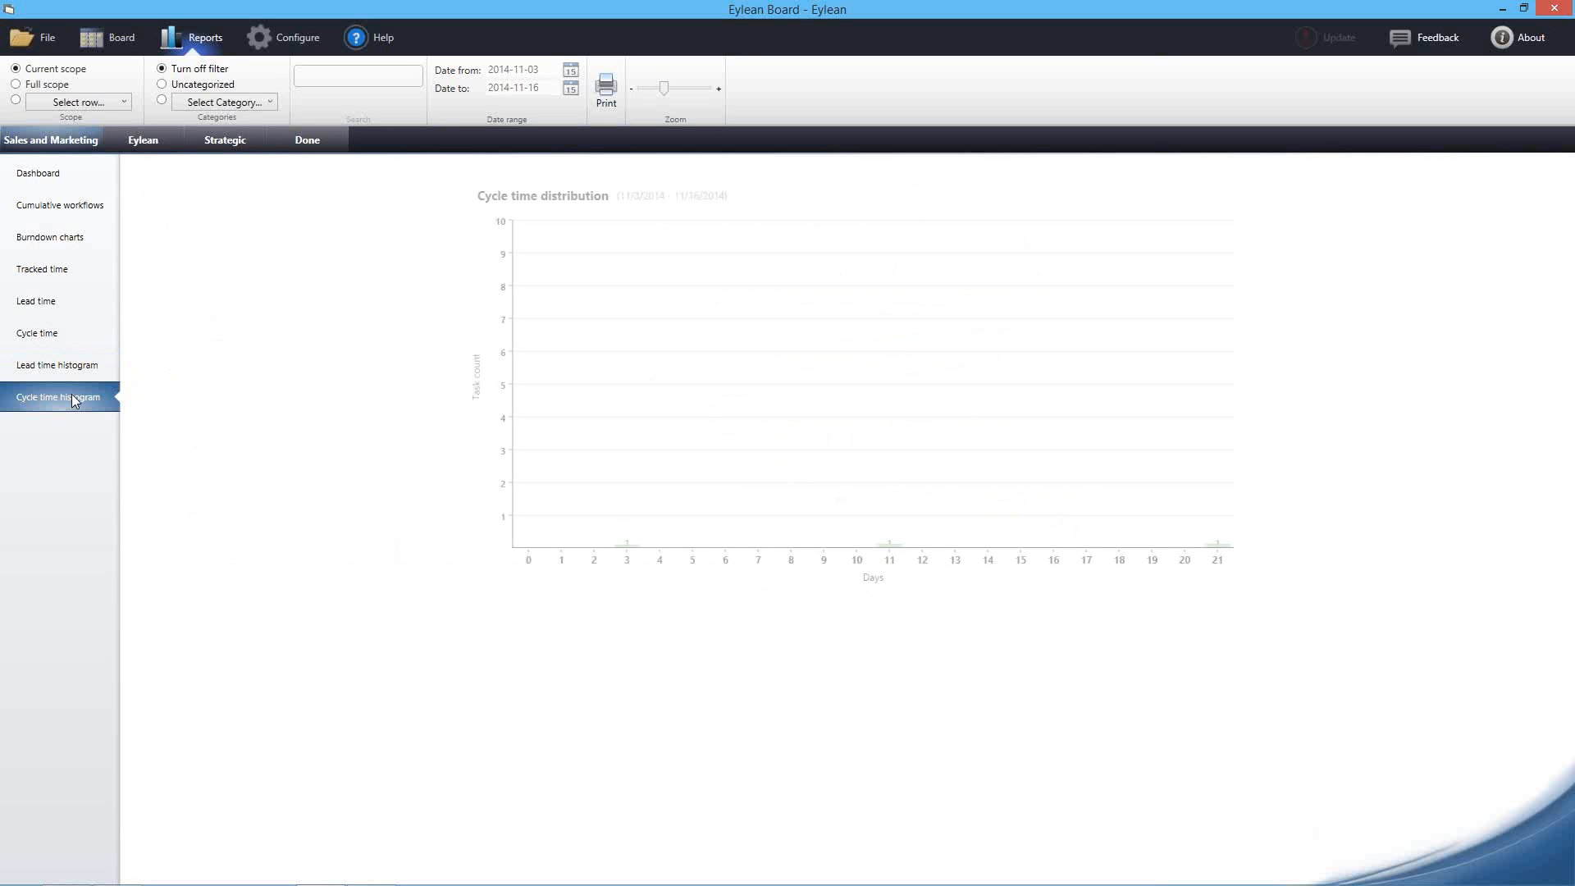
{"action": "mouse_move", "coordinate": [893, 543]}
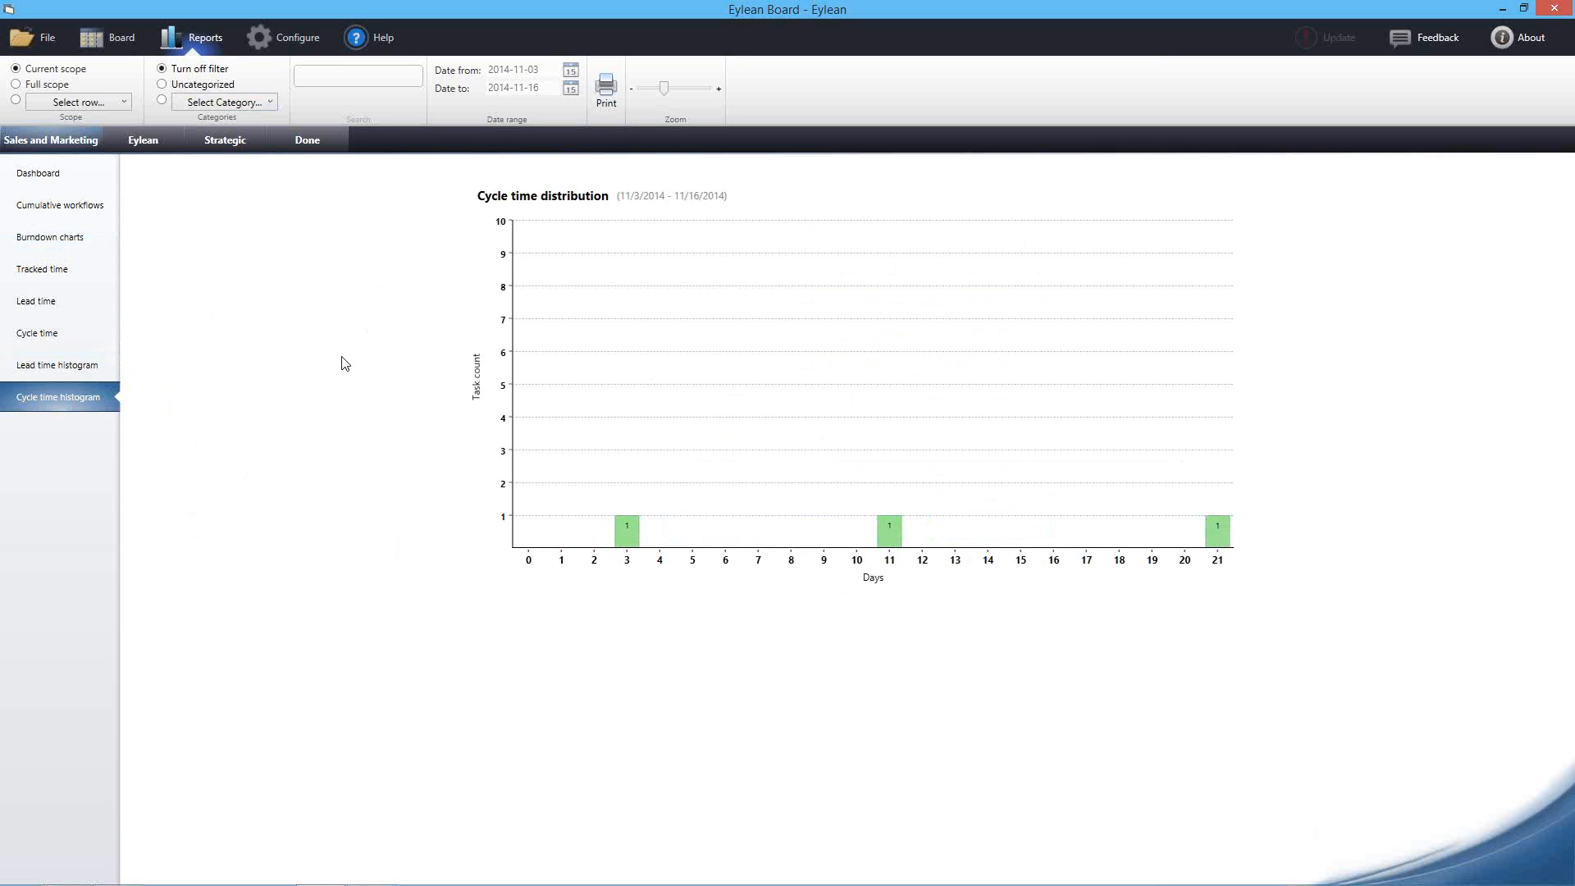
Open the burndown chart and pan to June–July 2014, where the blue line drops from 98 to 61
{"action": "left_click", "coordinate": [49, 240]}
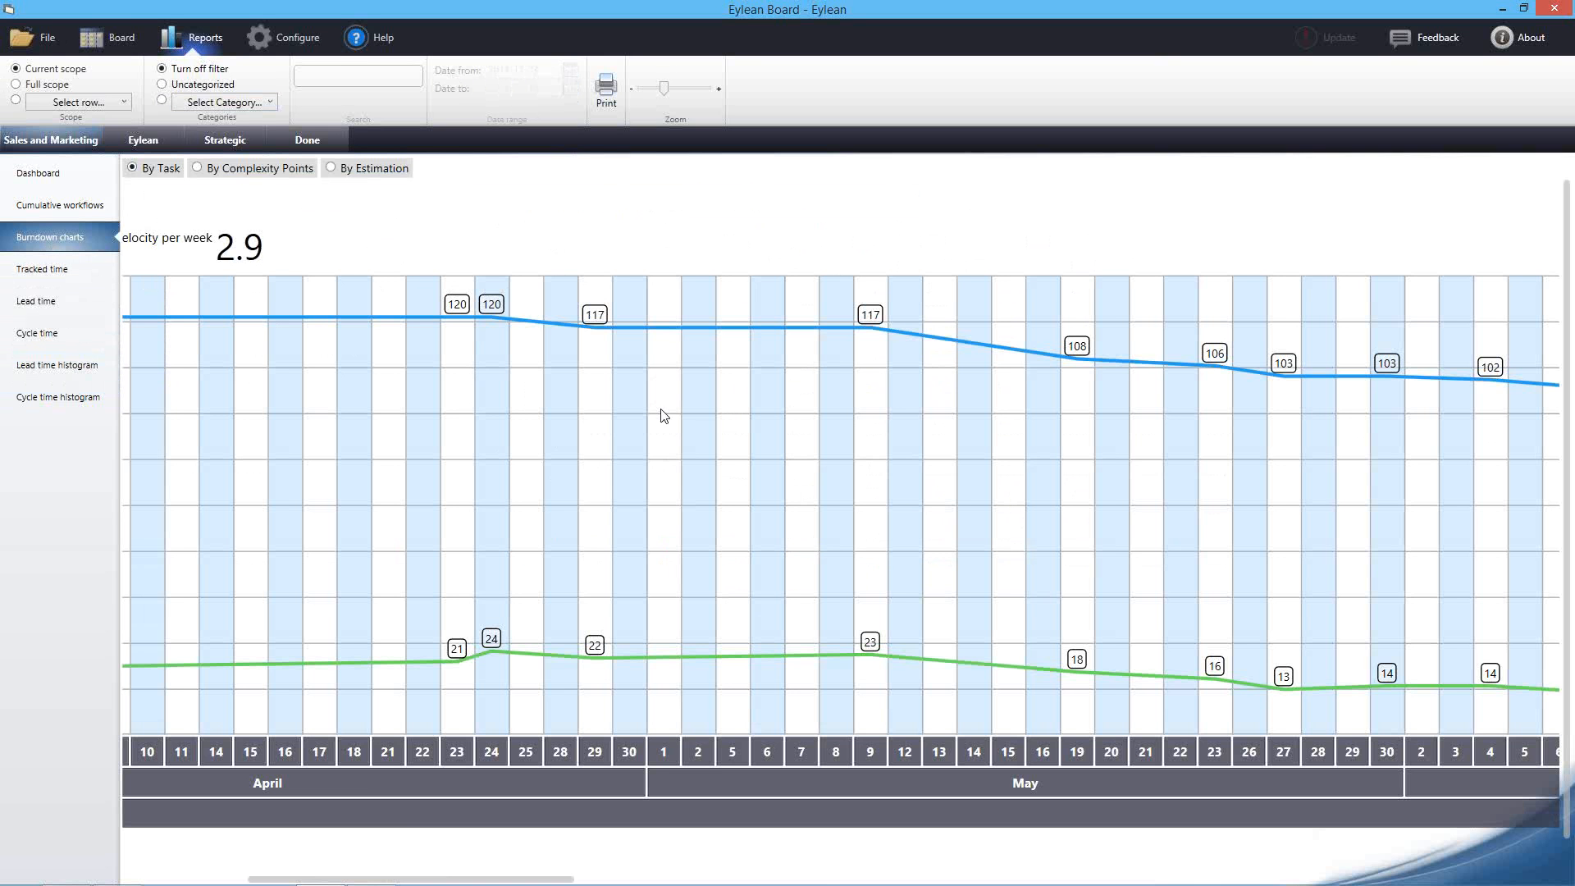
{"action": "left_click_drag", "start_coordinate": [640, 447], "coordinate": [394, 429]}
{"action": "left_click_drag", "start_coordinate": [807, 456], "coordinate": [421, 439]}
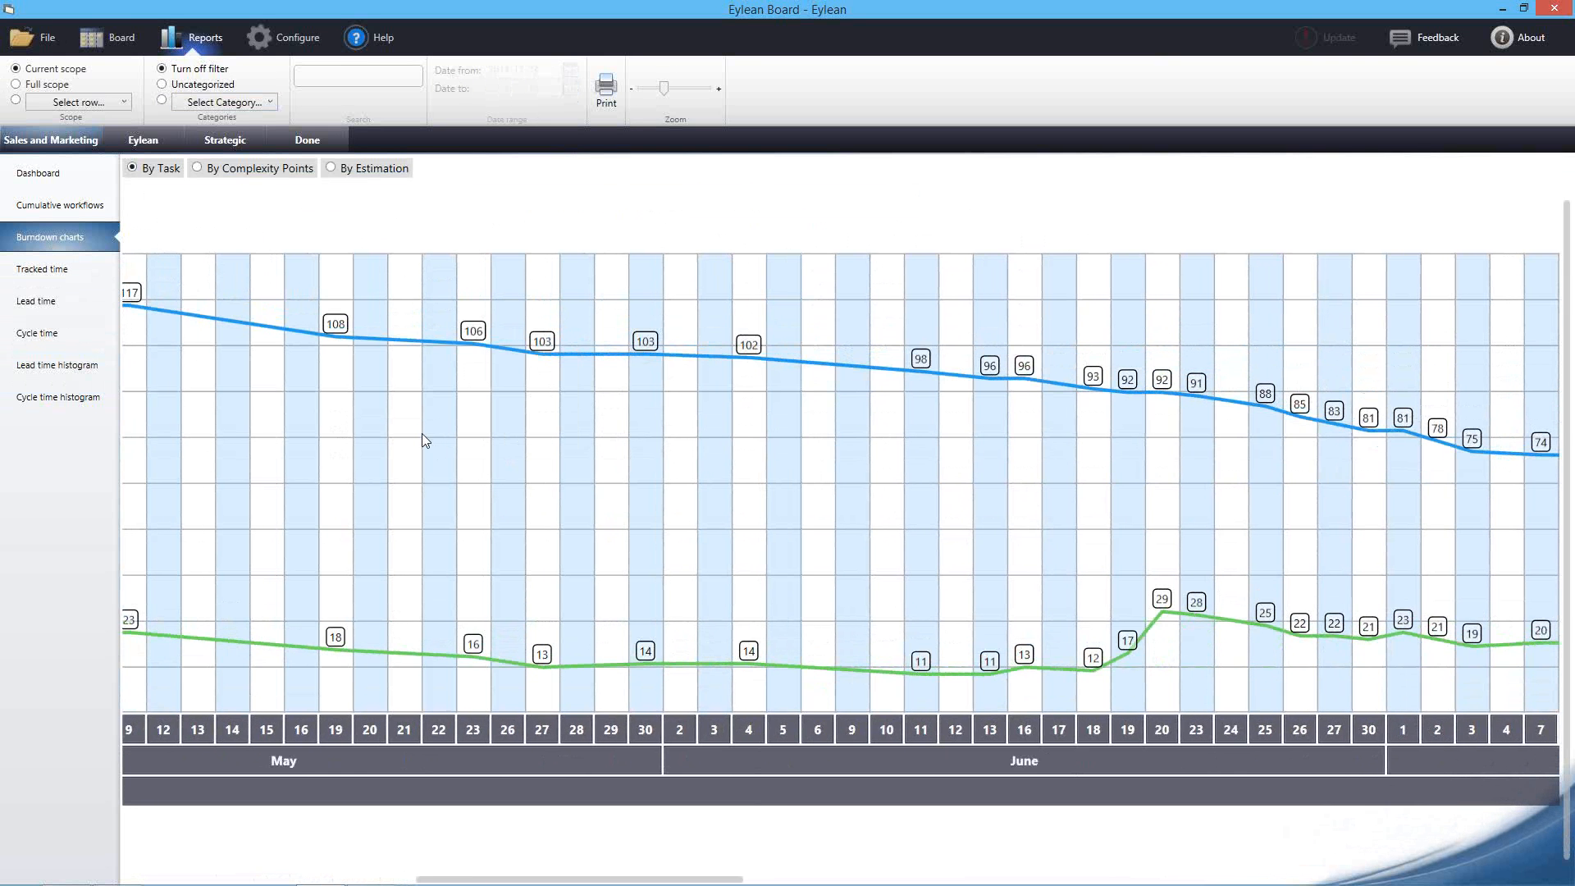
{"action": "left_click_drag", "start_coordinate": [872, 446], "coordinate": [604, 460]}
{"action": "left_click_drag", "start_coordinate": [878, 471], "coordinate": [372, 426]}
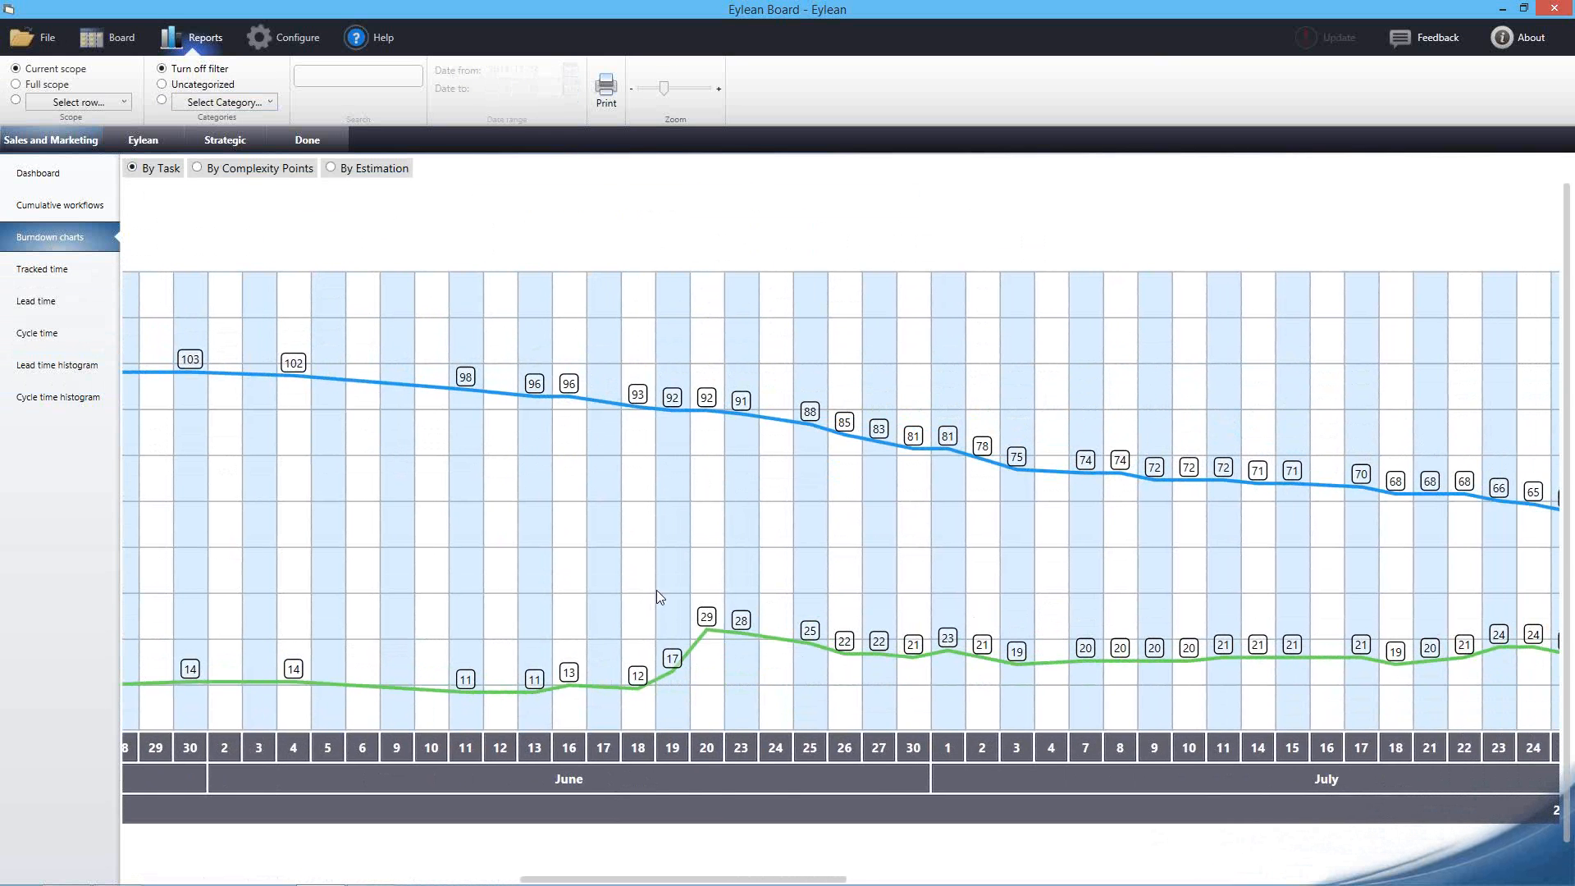
{"action": "left_click_drag", "start_coordinate": [795, 564], "coordinate": [654, 562]}
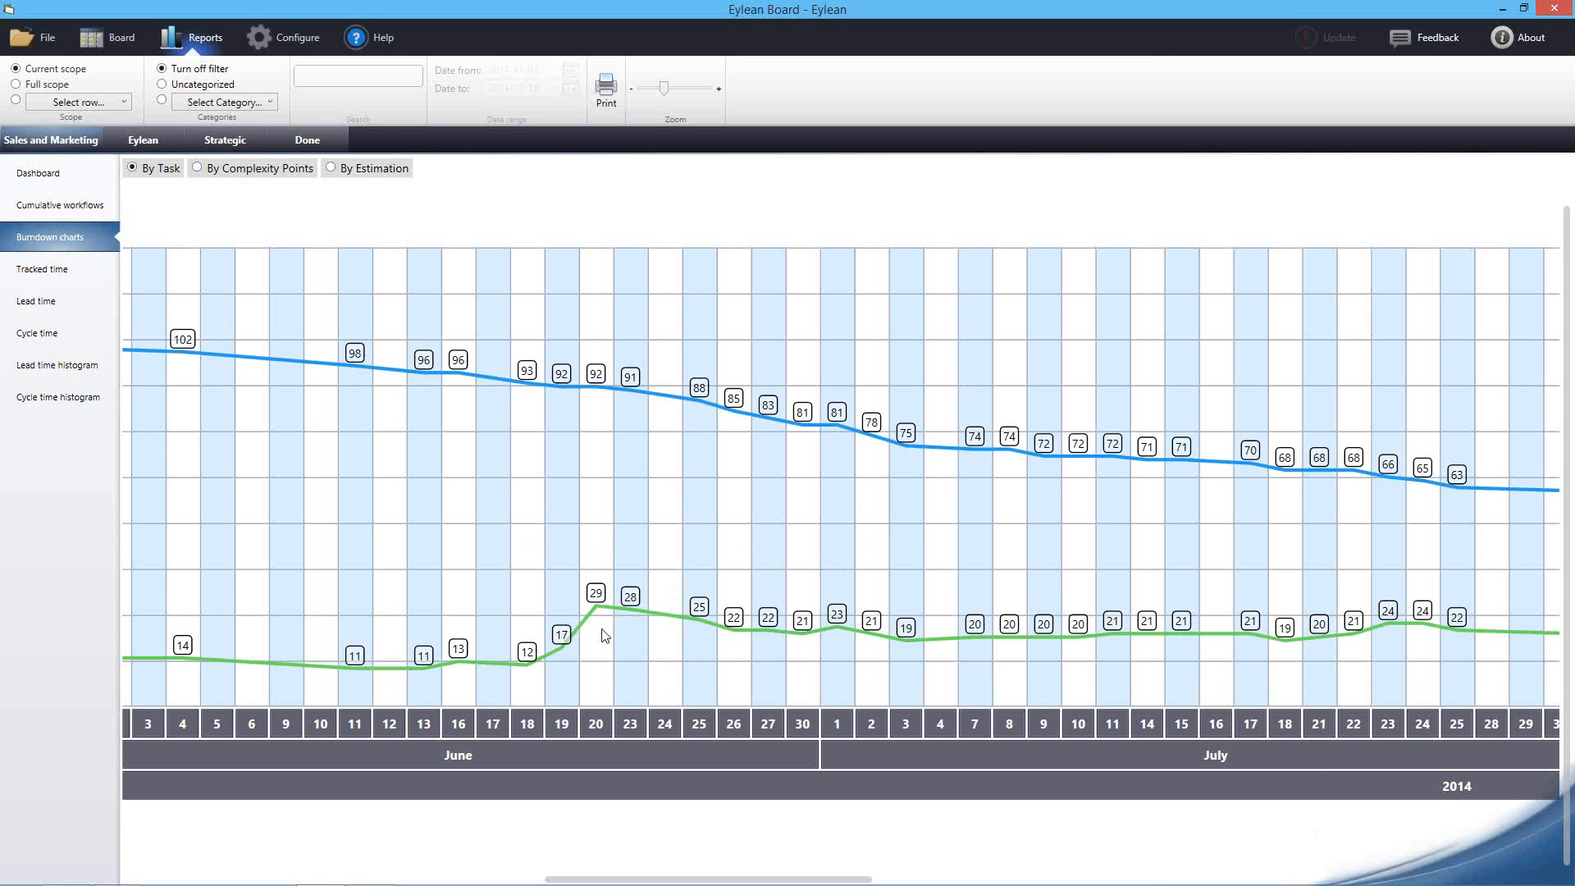
{"action": "scroll", "coordinate": [931, 586], "scroll_direction": "right", "scroll_amount": 5}
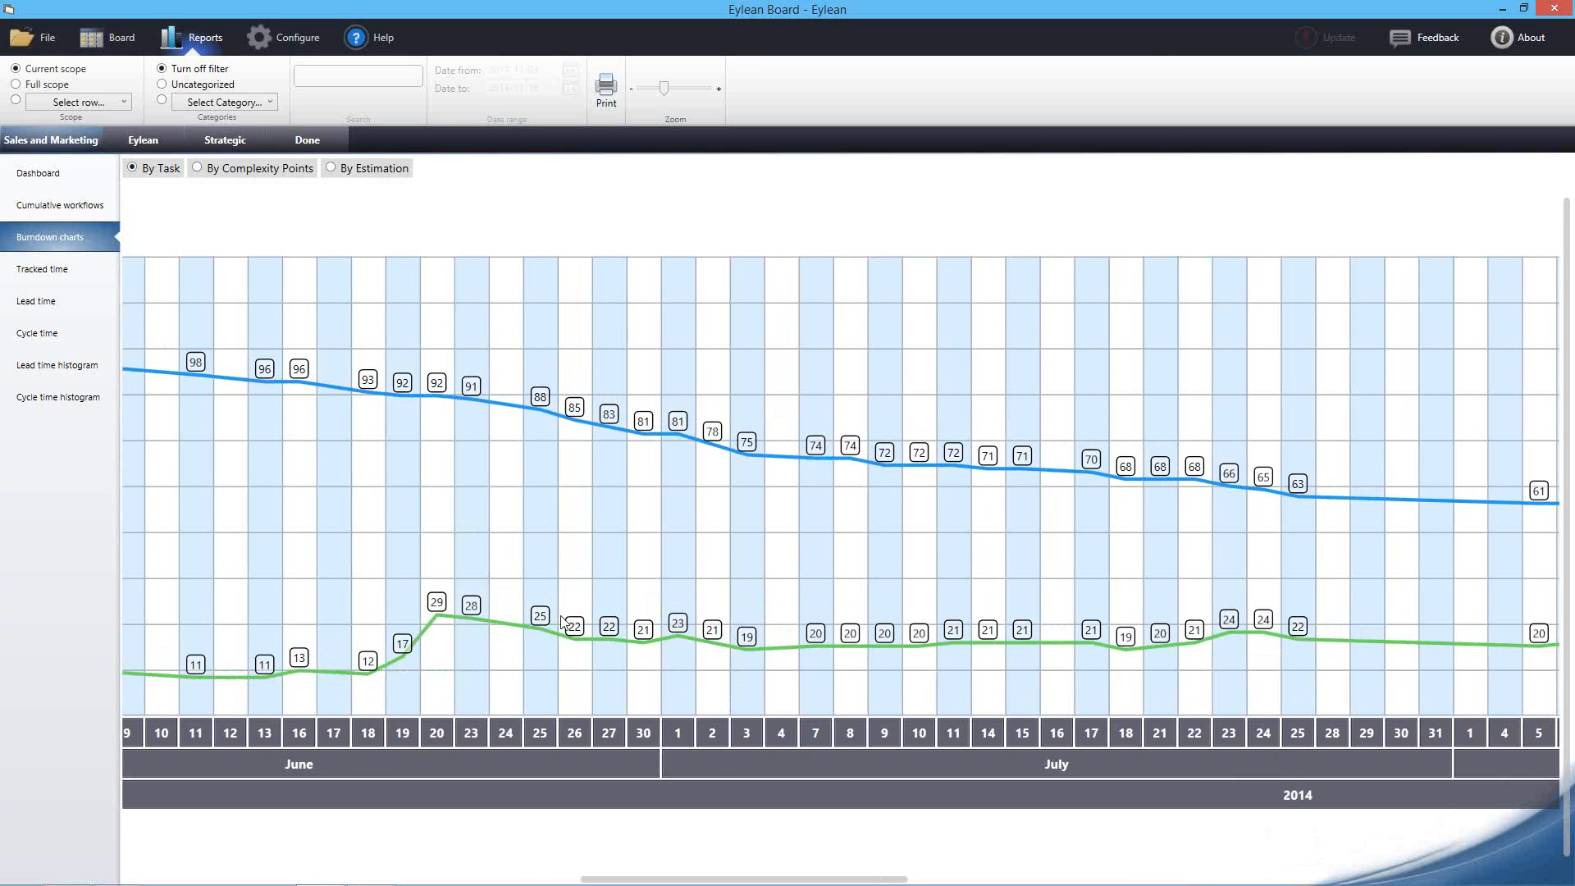
{"action": "left_click_drag", "start_coordinate": [952, 626], "coordinate": [903, 642]}
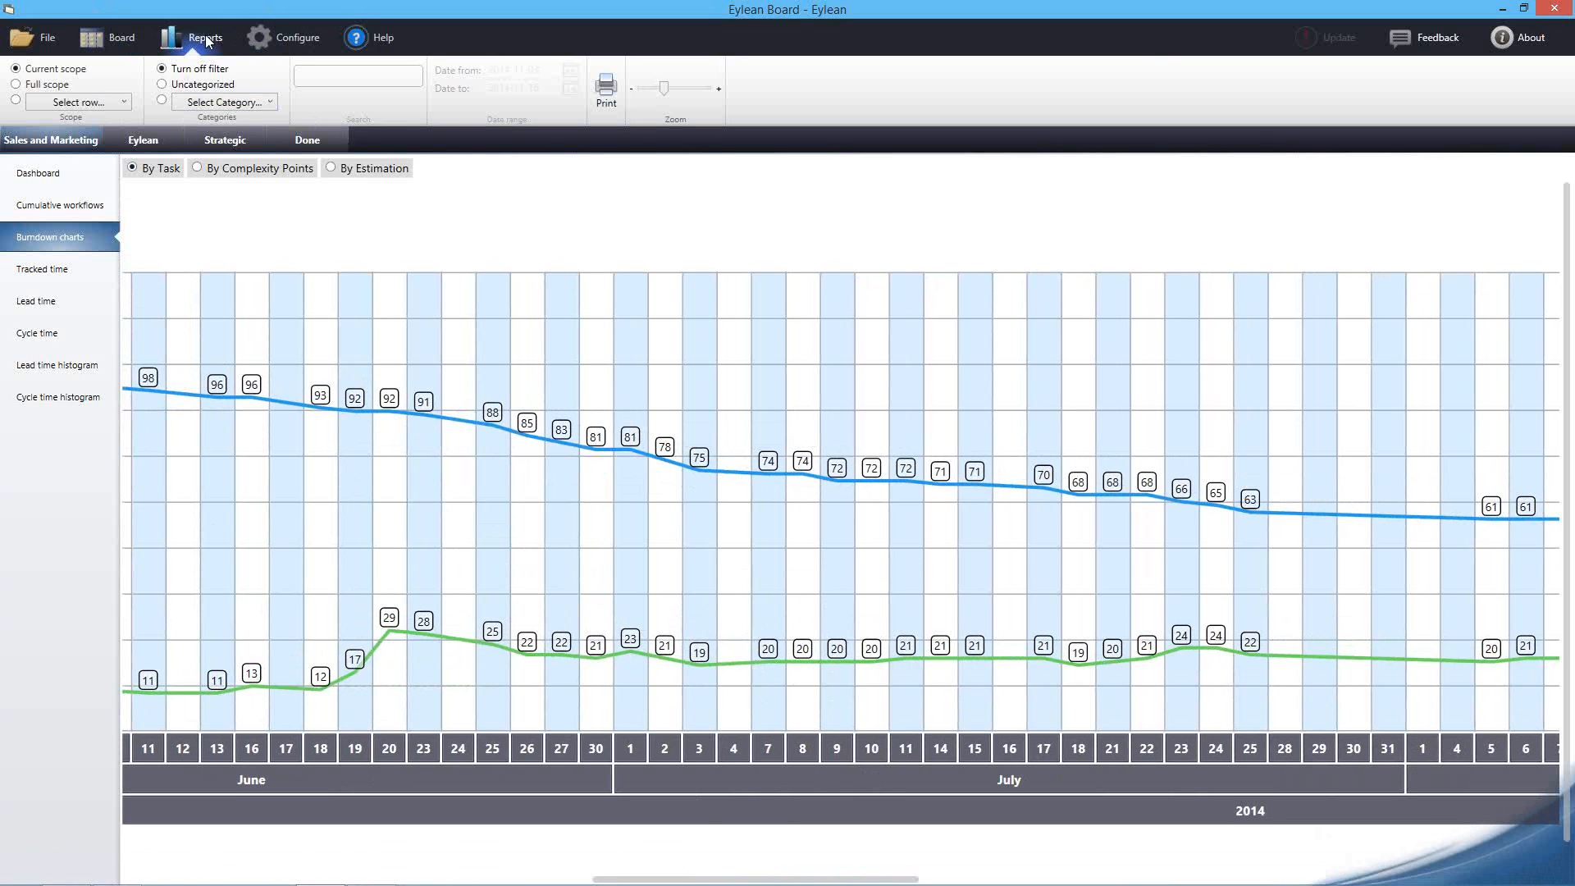
View the User settings under Configure, then open Help at the Board – Task Board guide
{"action": "left_click", "coordinate": [276, 37]}
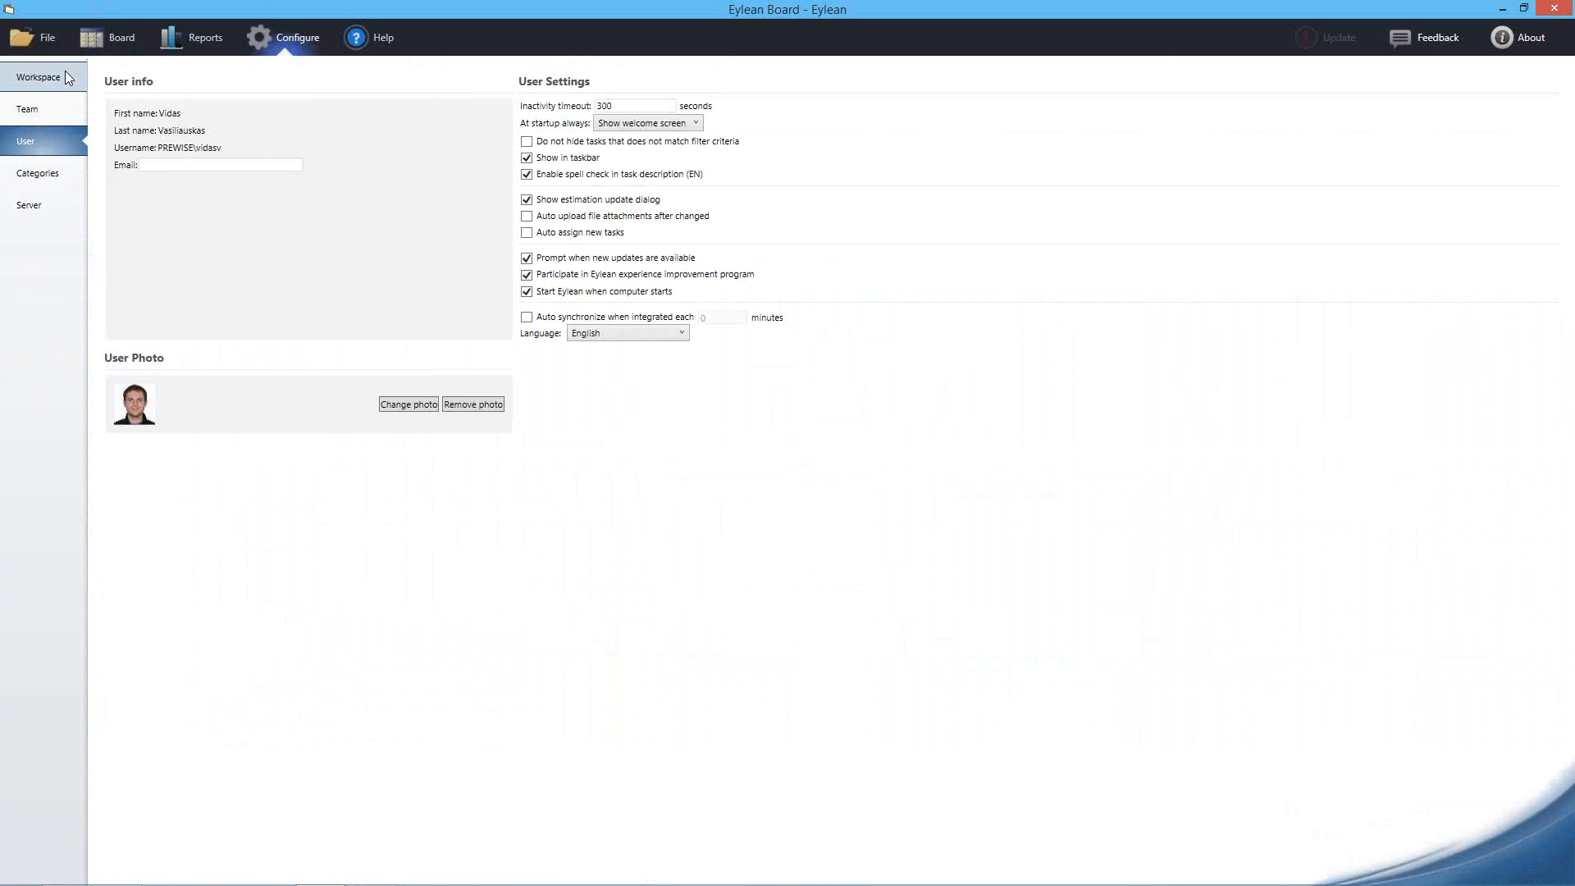
{"action": "left_click", "coordinate": [382, 38]}
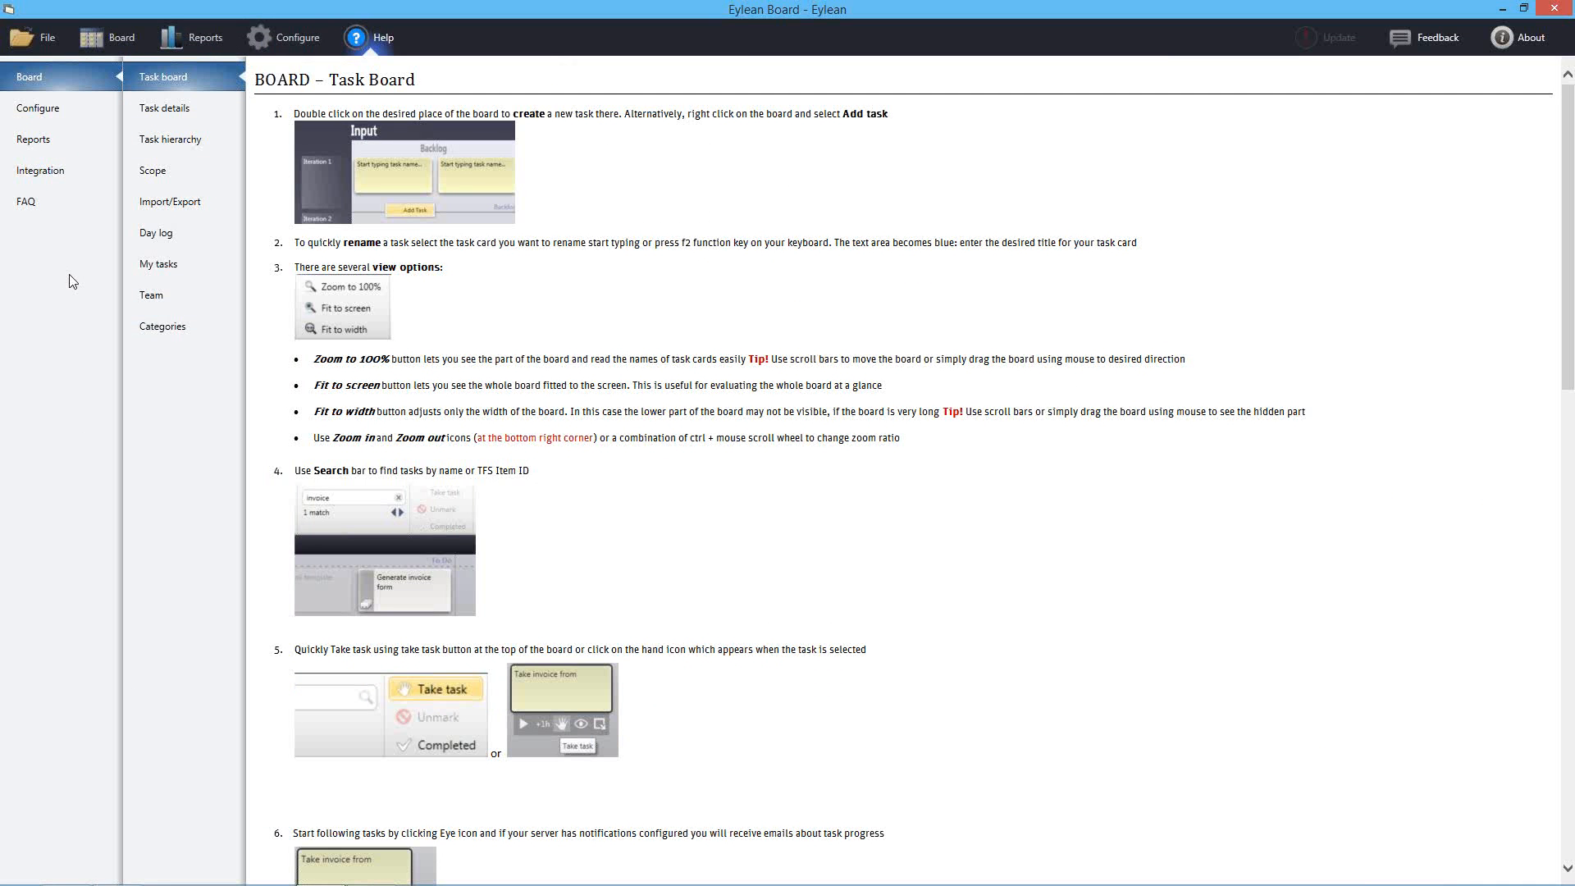
Read the Permissions help and its server access table, then return to the Sales and Marketing board
{"action": "left_click", "coordinate": [48, 111]}
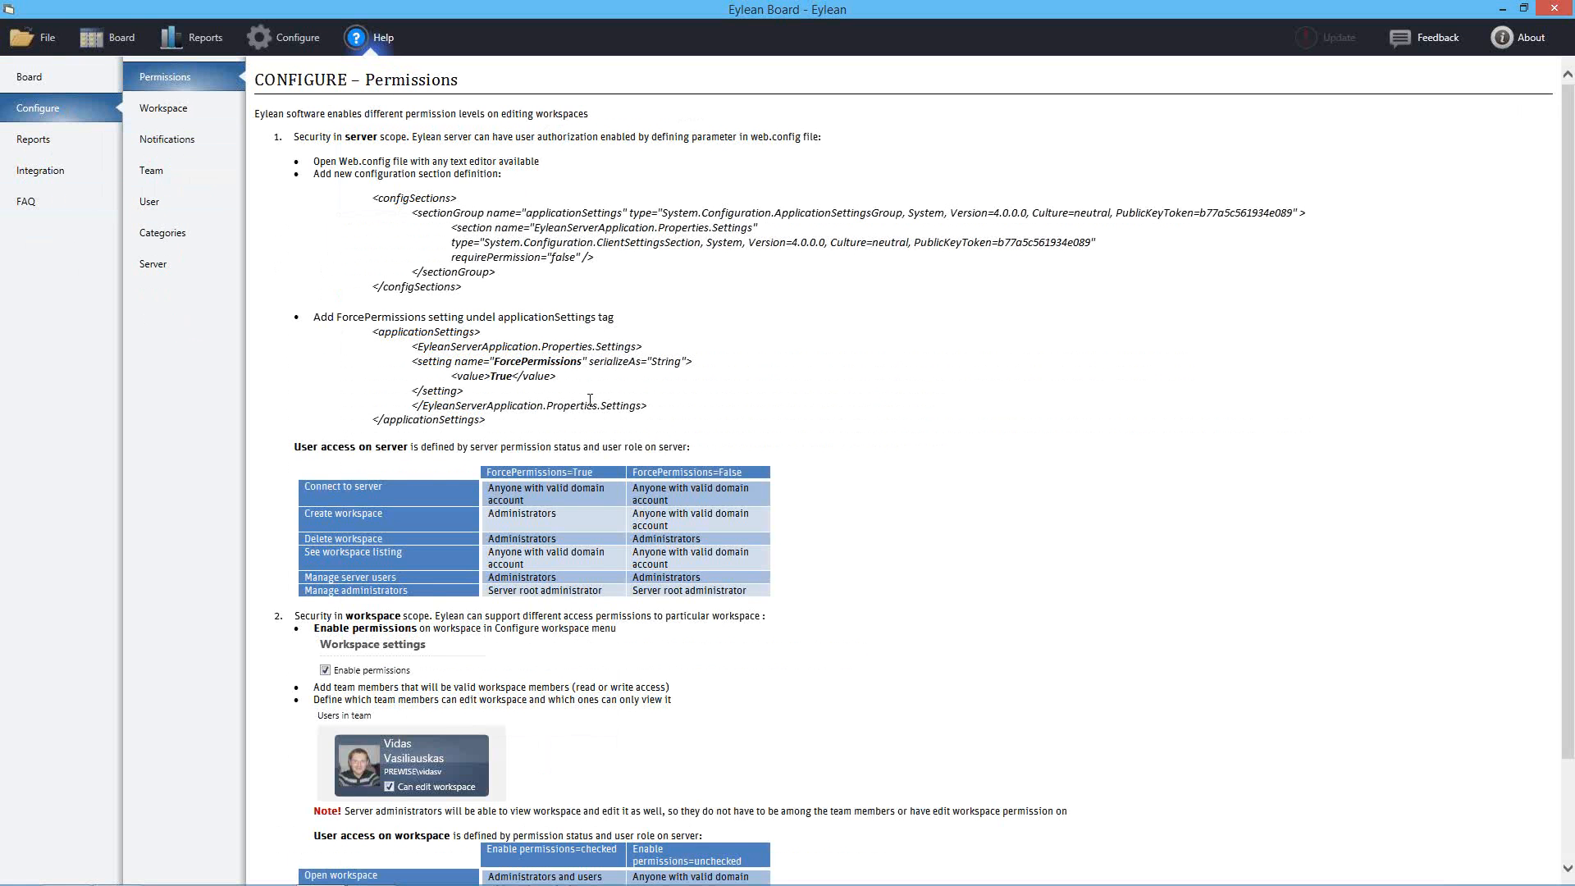
{"action": "scroll", "coordinate": [716, 399], "scroll_direction": "down", "scroll_amount": 3}
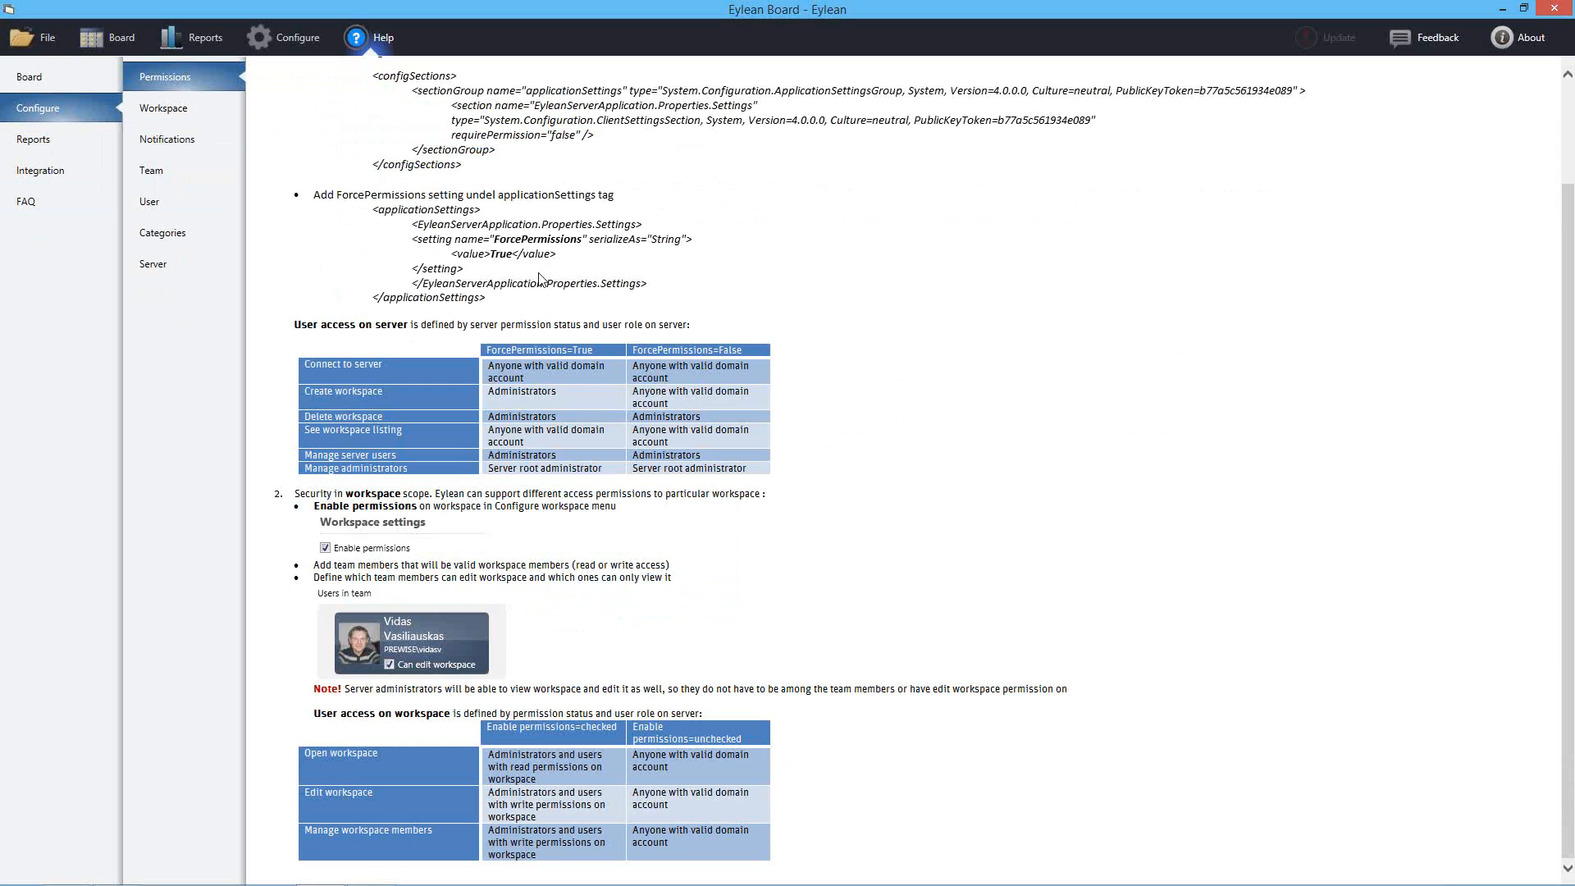
{"action": "left_click_drag", "start_coordinate": [298, 368], "coordinate": [389, 428]}
{"action": "left_click", "coordinate": [316, 358]}
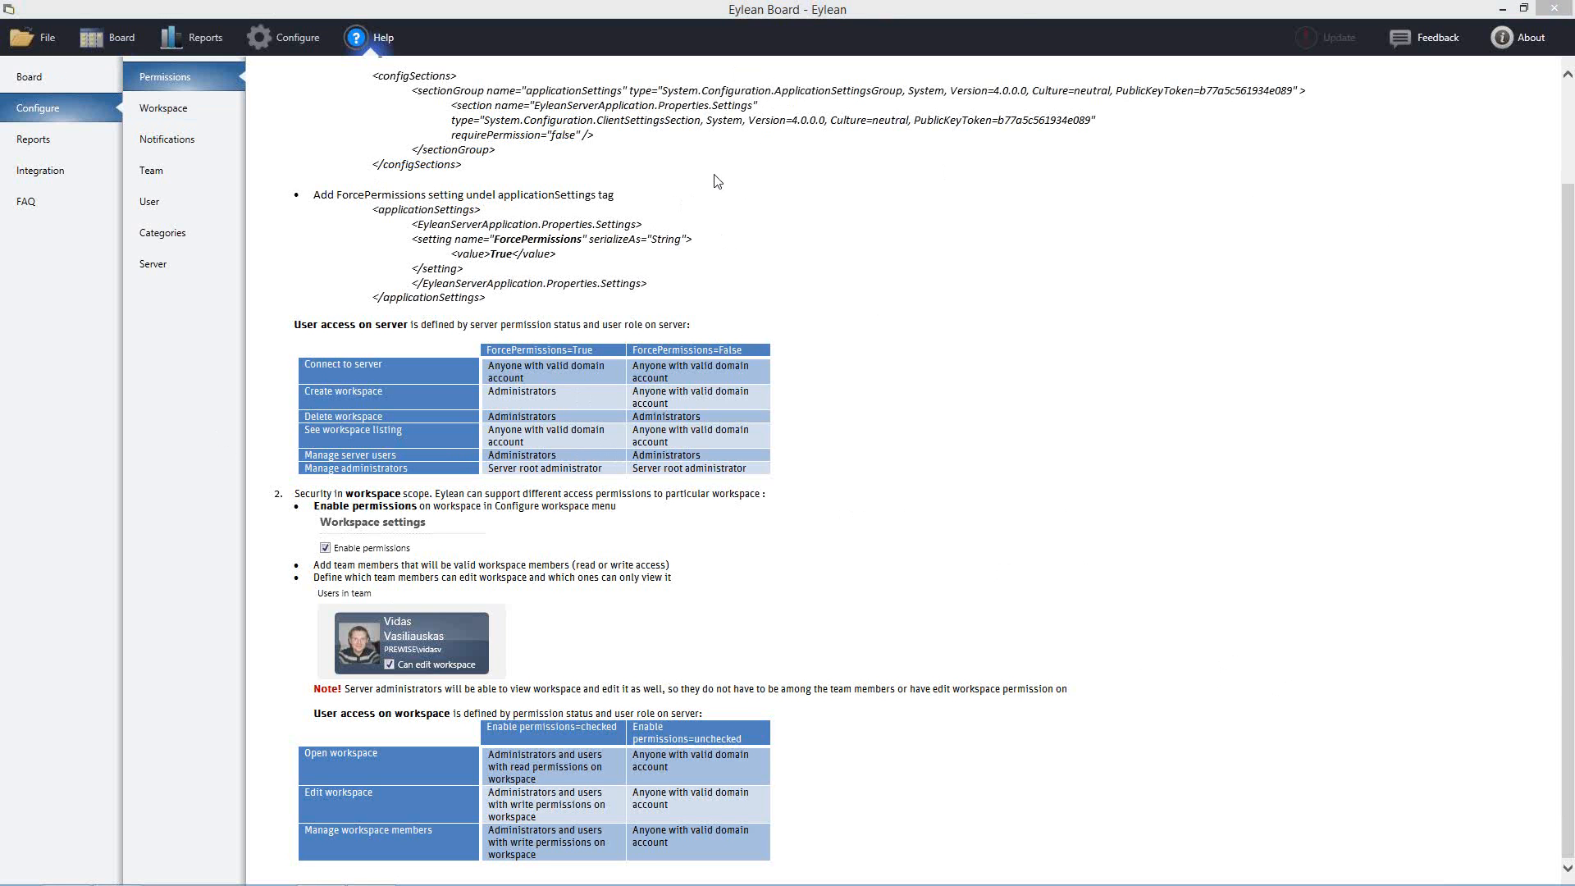
{"action": "left_click", "coordinate": [90, 51]}
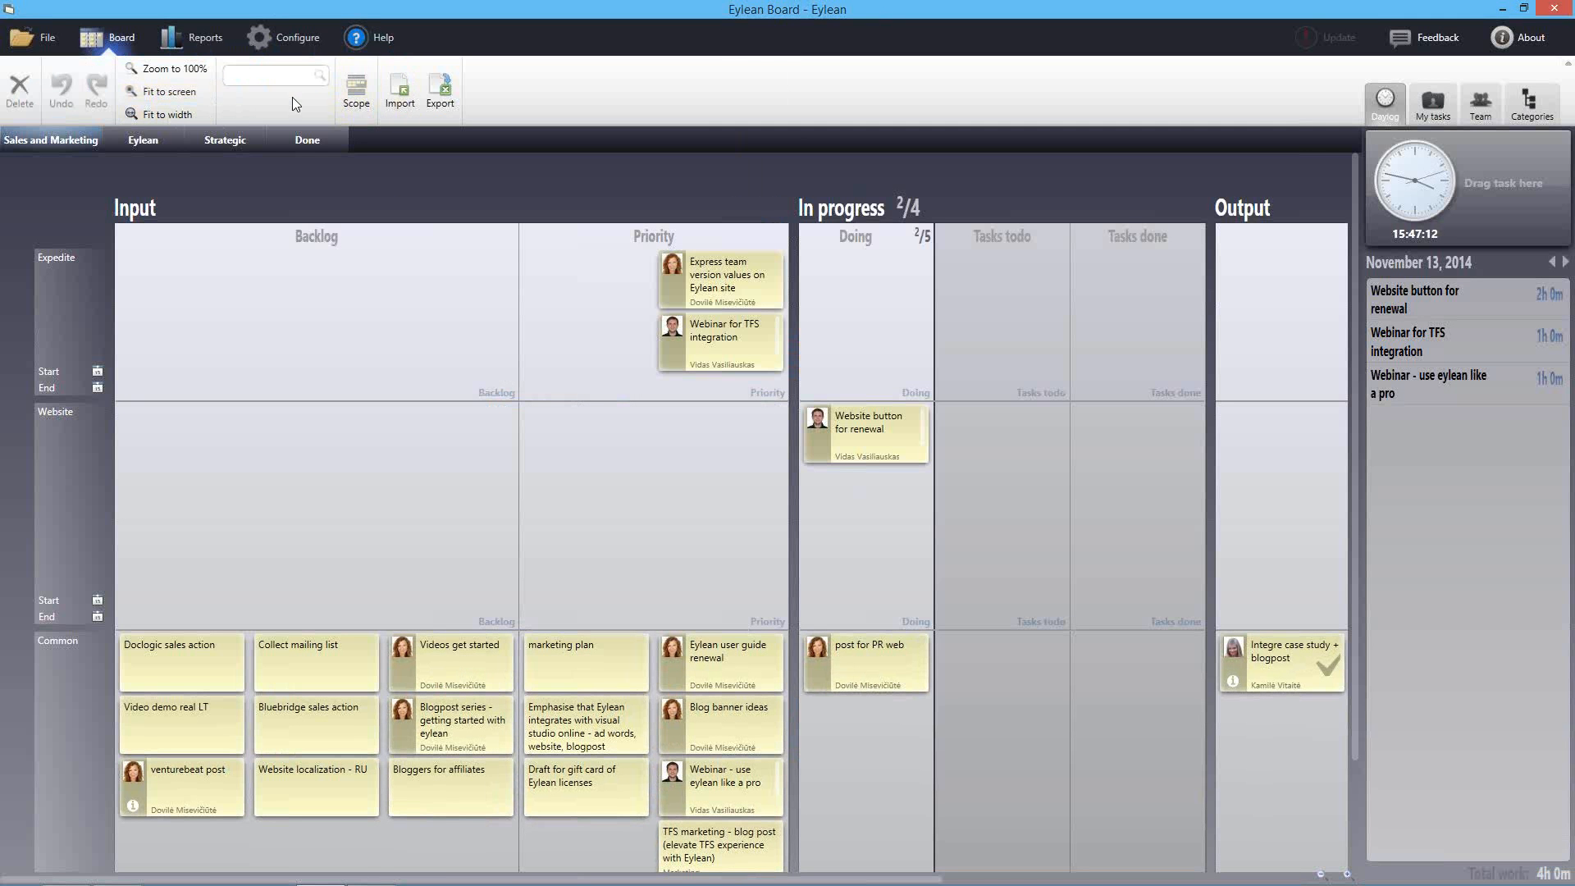
Start a task import and cancel the Choose import source dialog without picking a source
{"action": "left_click", "coordinate": [394, 102]}
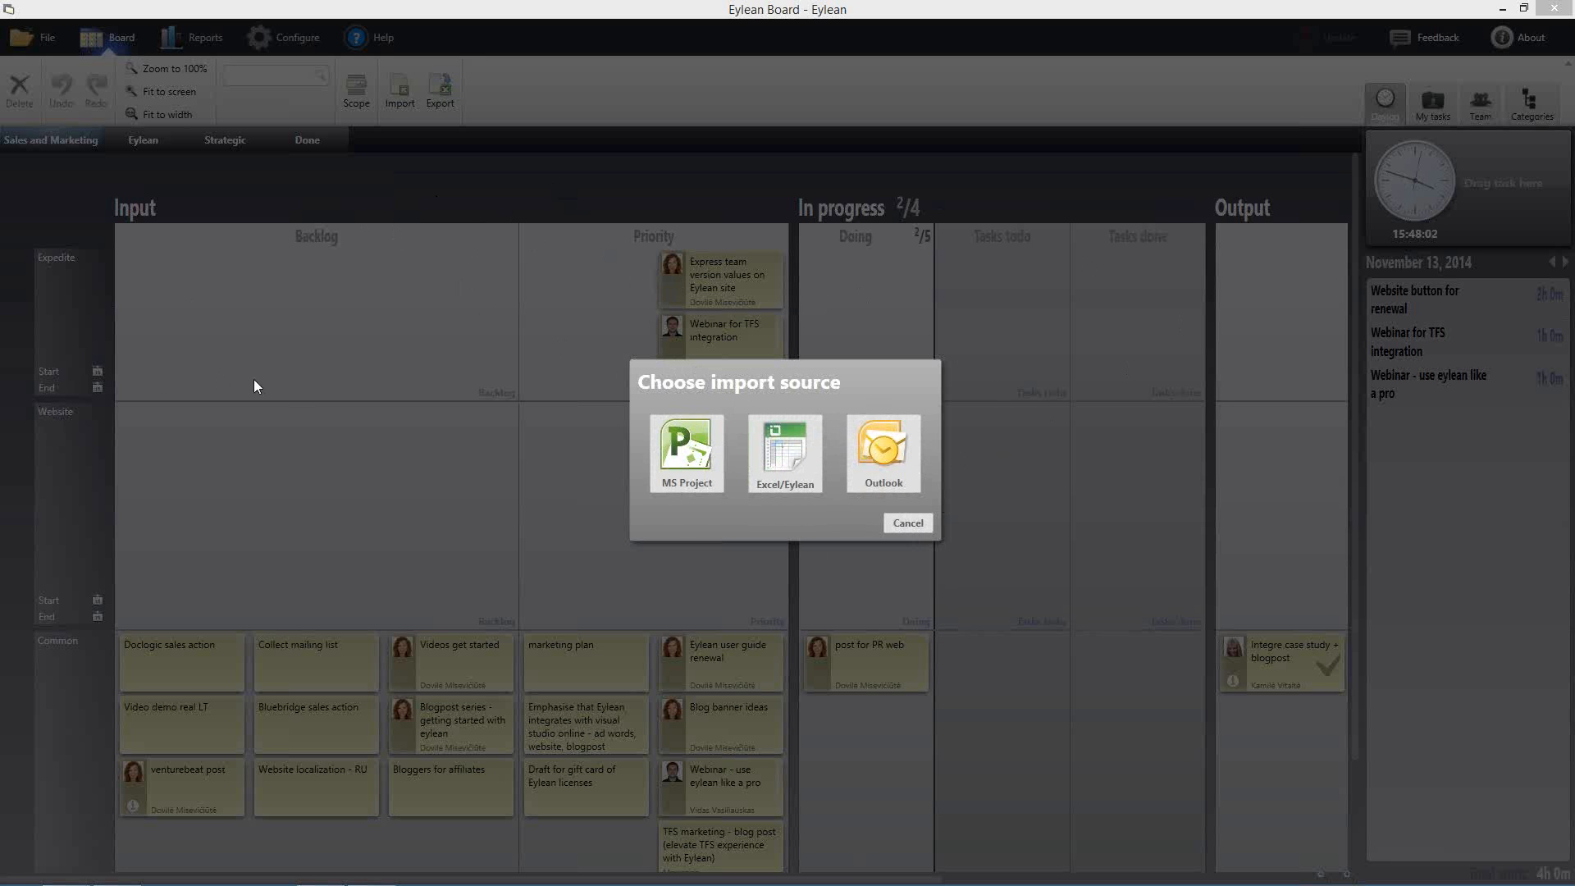
{"action": "left_click", "coordinate": [915, 526]}
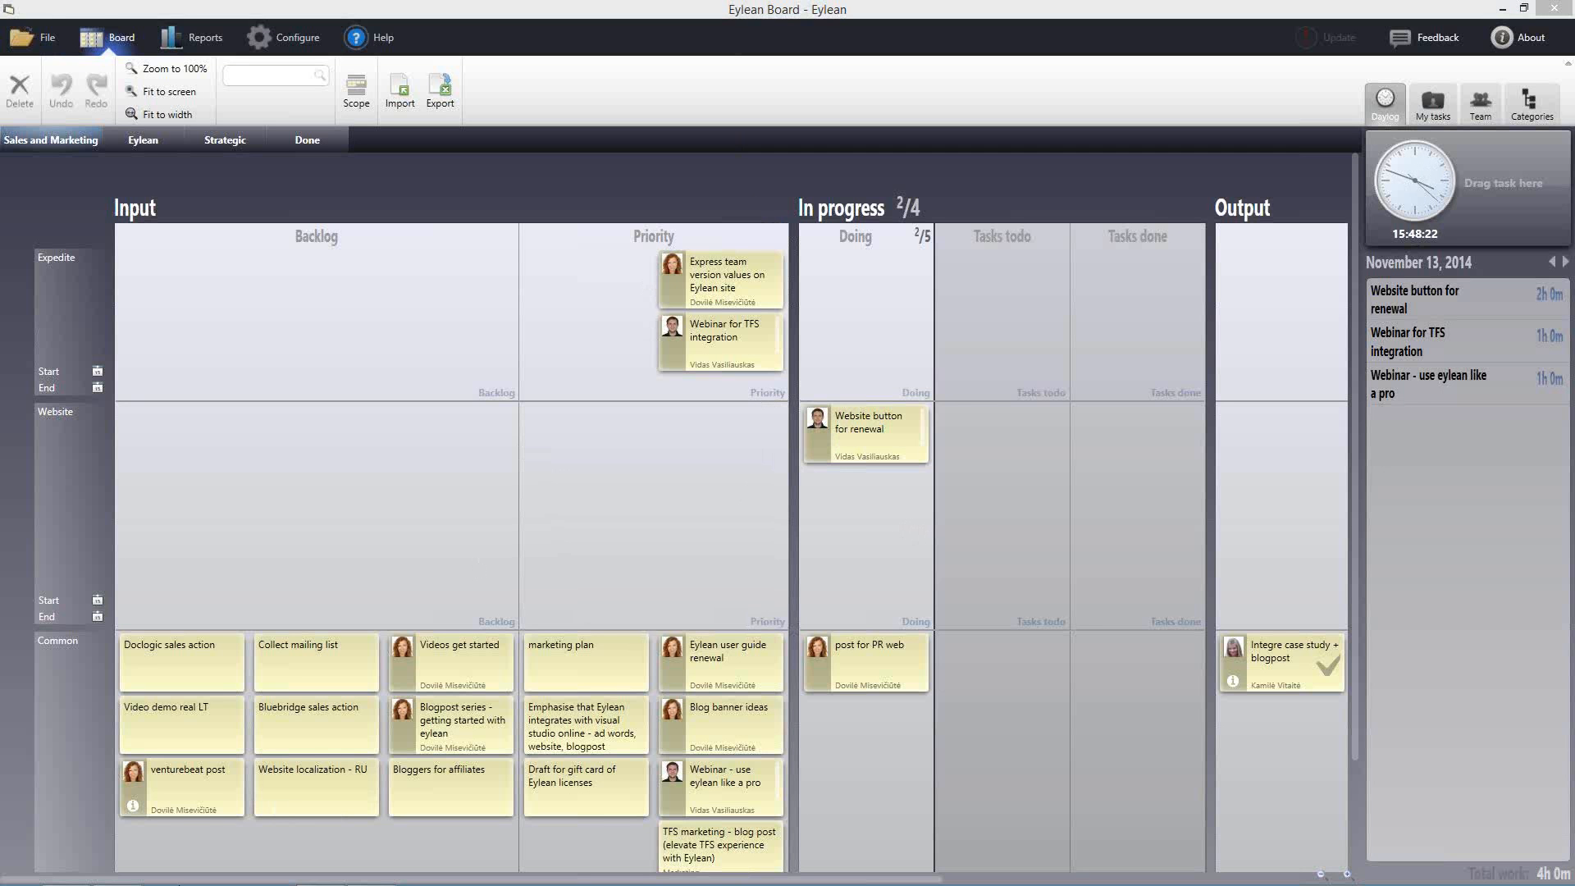
Switch from Eylean Board to the Windows Start screen with its pinned apps
{"action": "mouse_move", "coordinate": [47, 876]}
{"action": "key", "text": "super"}
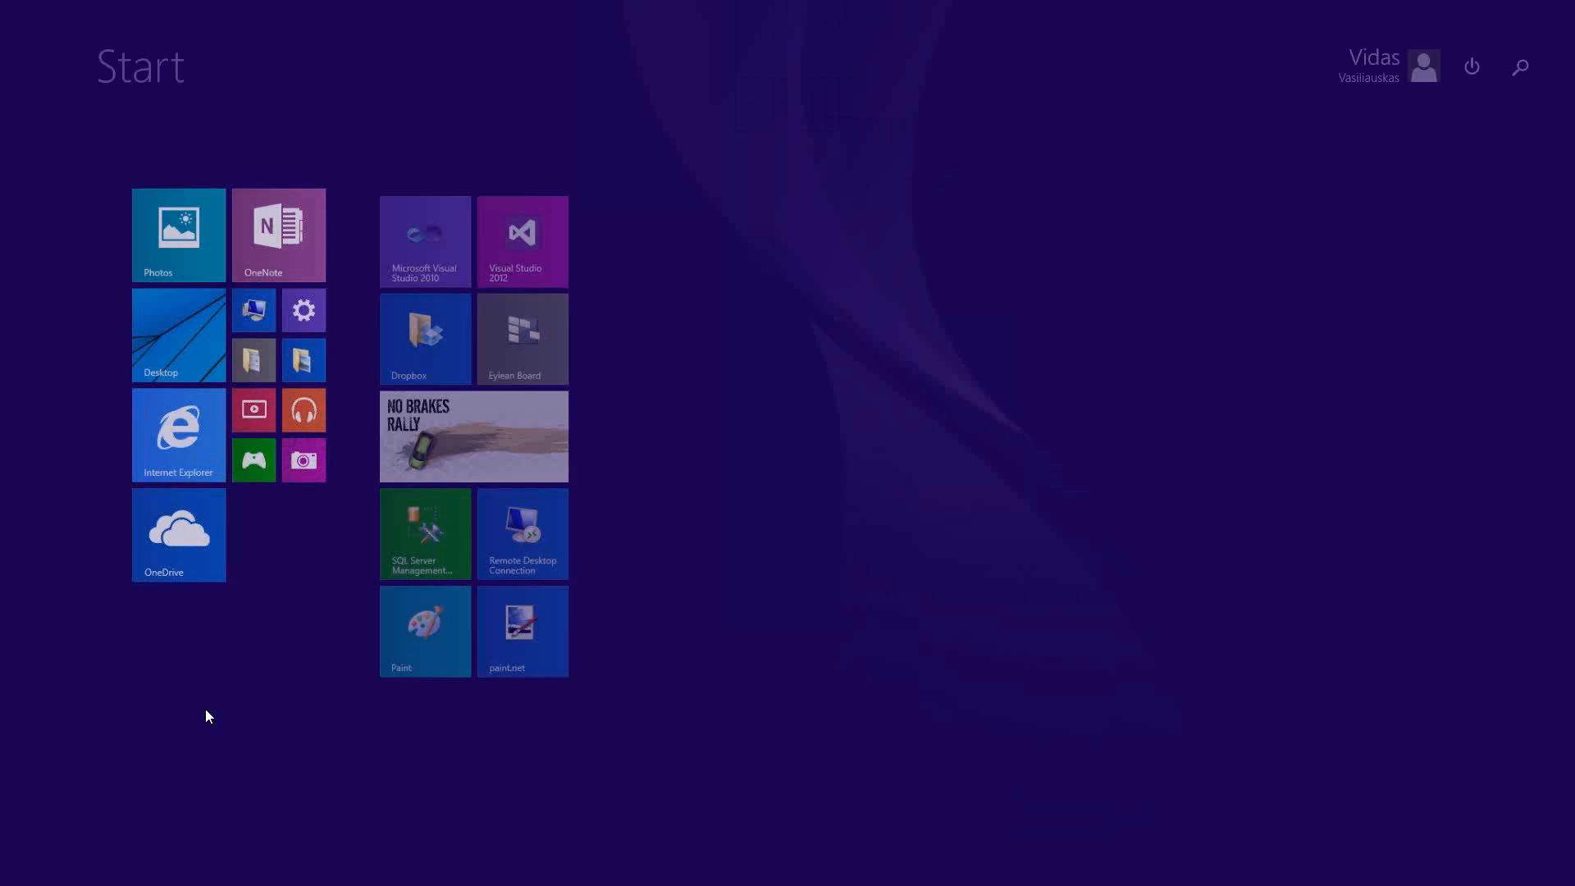
{"action": "type", "text": "notepad"}
{"action": "left_click", "coordinate": [1444, 176]}
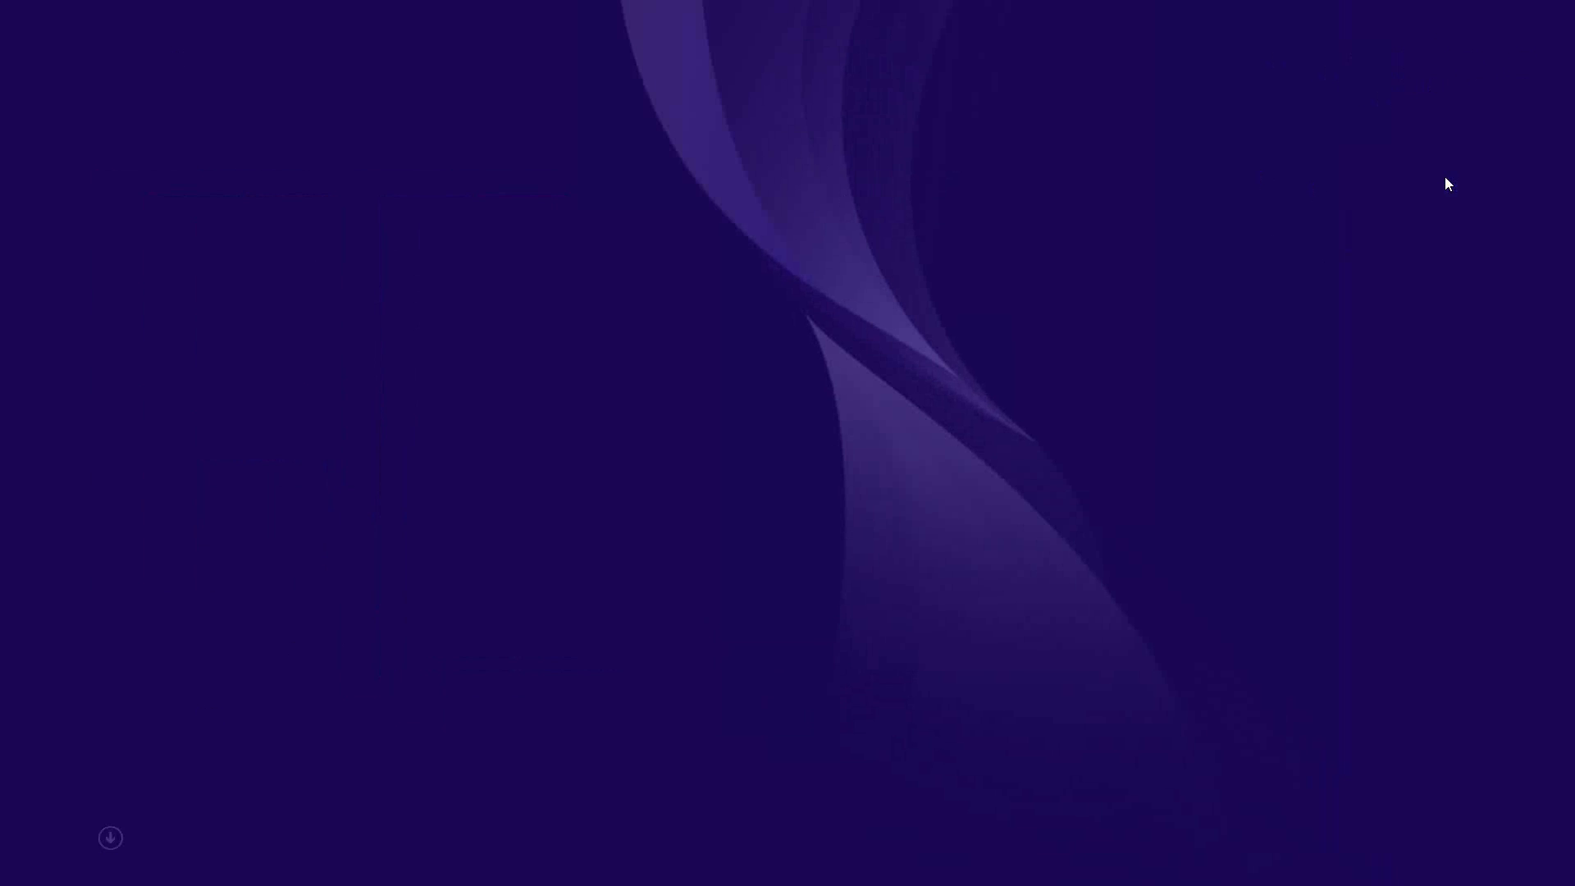
{"action": "type", "text": "www."}
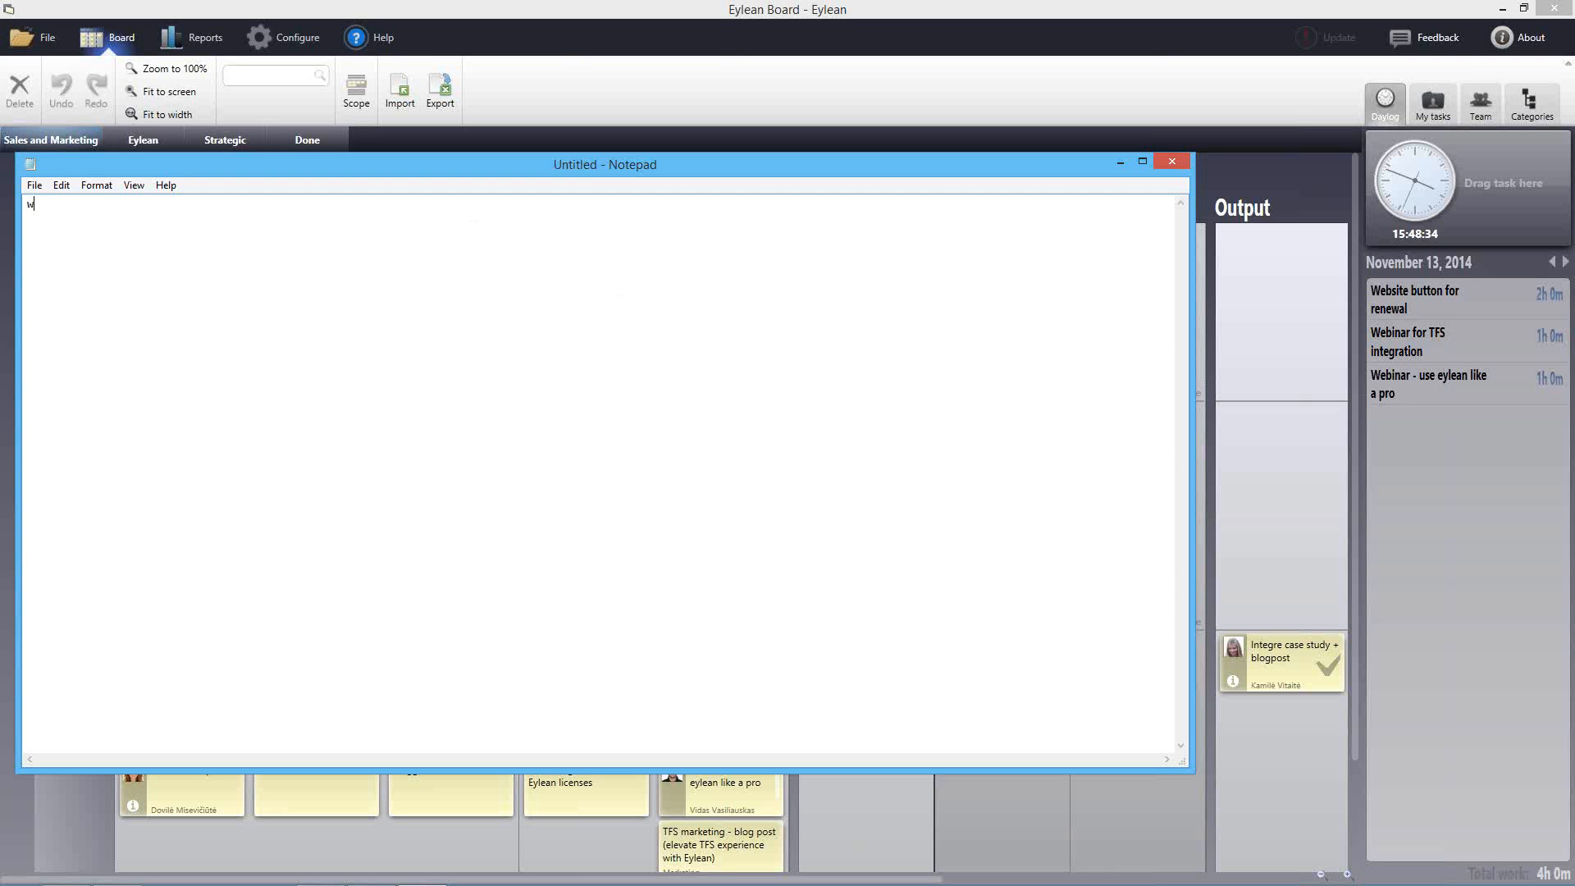
{"action": "key", "text": "BackSpace"}
{"action": "key", "text": "BackSpace"}
{"action": "key", "text": "BackSpace"}
{"action": "key", "text": "BackSpace"}
{"action": "type", "text": "eylea"}
{"action": "key", "text": "BackSpace"}
{"action": "key", "text": "BackSpace"}
{"action": "key", "text": "BackSpace"}
{"action": "key", "text": "BackSpace"}
{"action": "key", "text": "BackSpace"}
{"action": "key", "text": "Return"}
{"action": "type", "text": "www.eylean.com"}
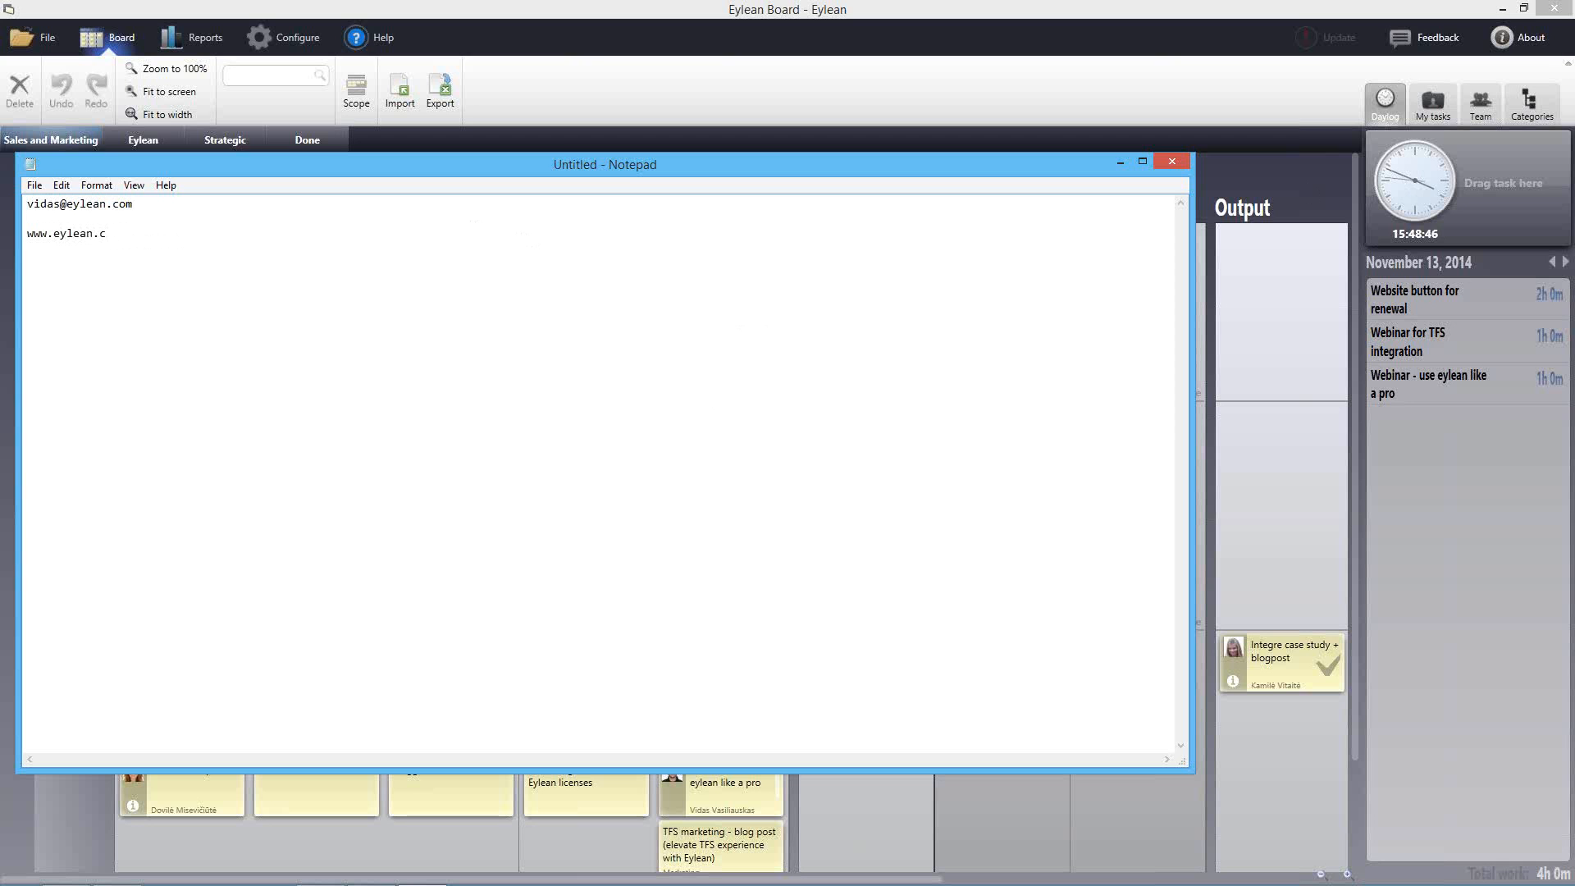